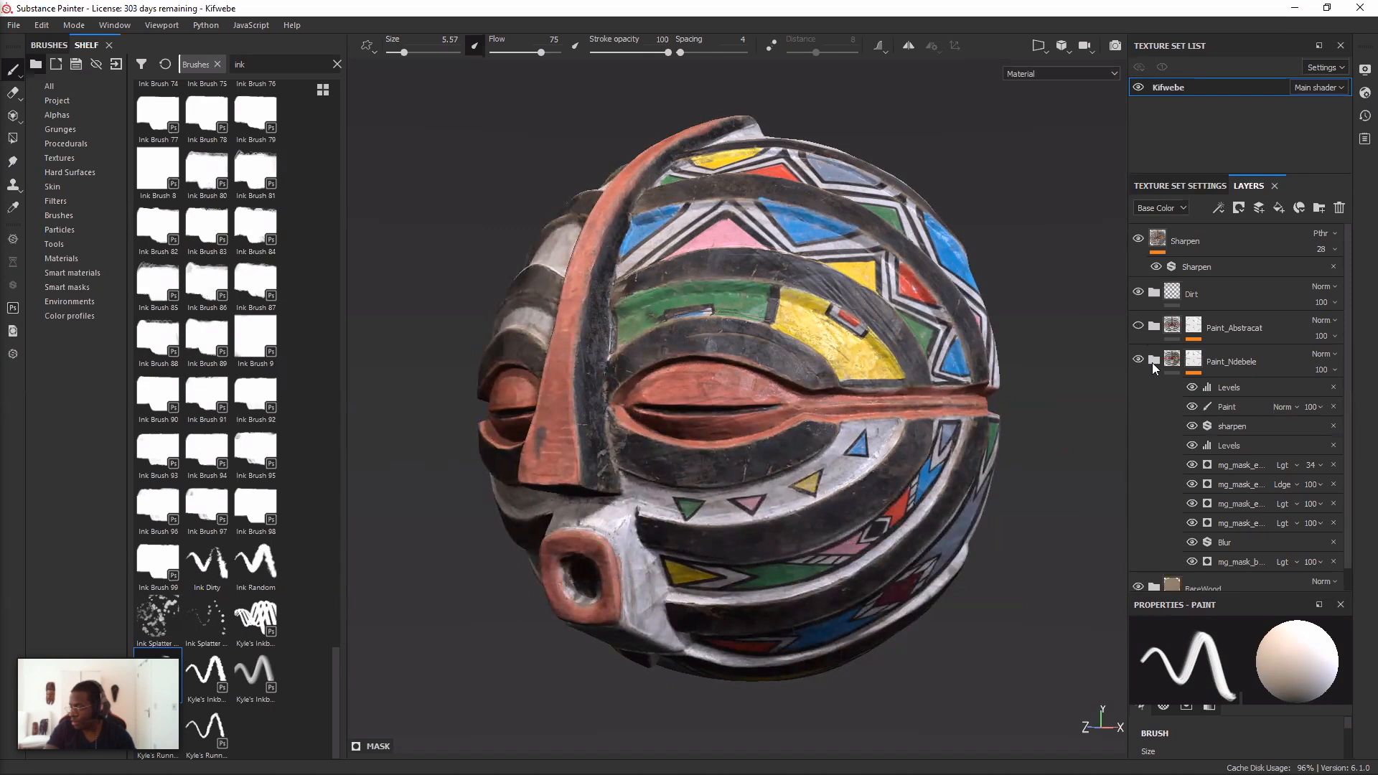
- Widen the layer stack area and hide the Paint_Ndebele folder to expose the bare wood
scroll(1156, 366, down, 1)
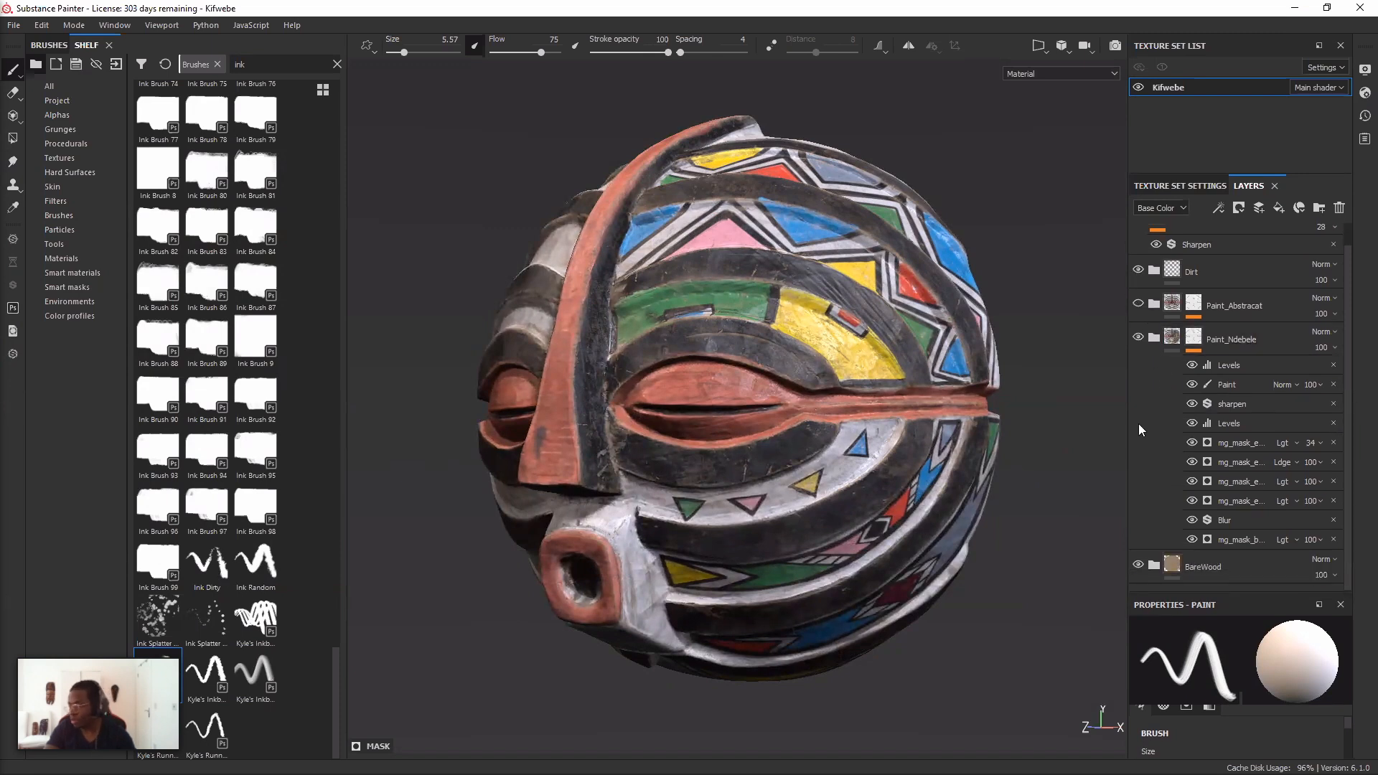
drag(1126, 414, 1047, 414)
click(1142, 342)
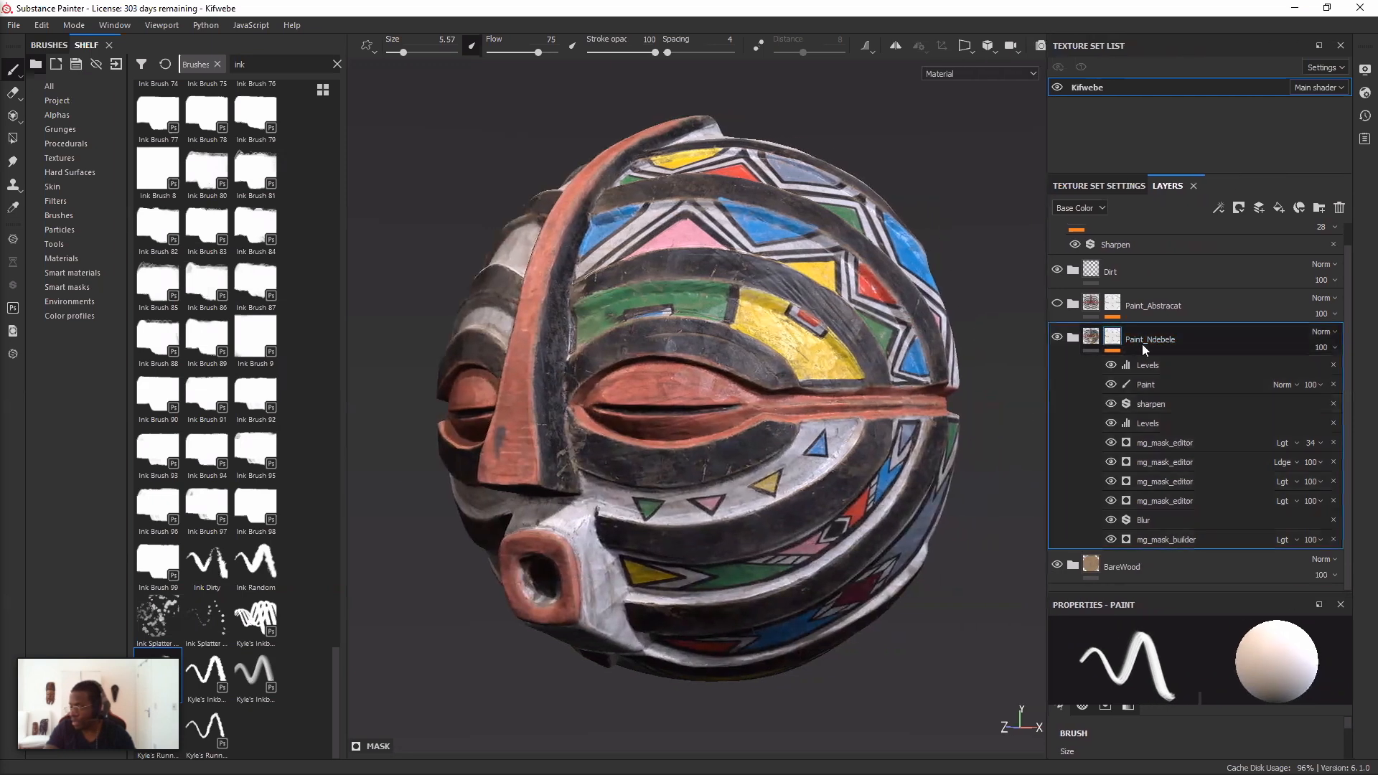
click(1098, 567)
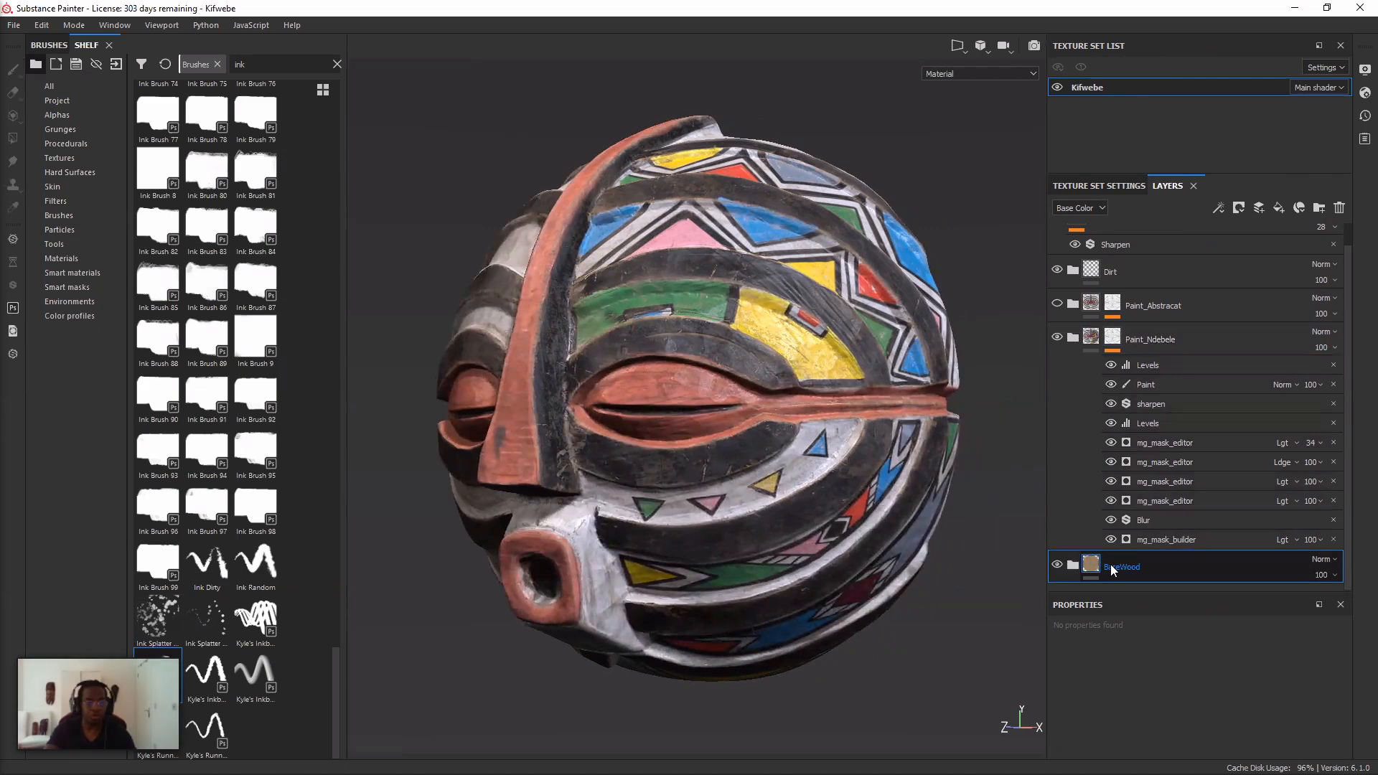
click(1139, 342)
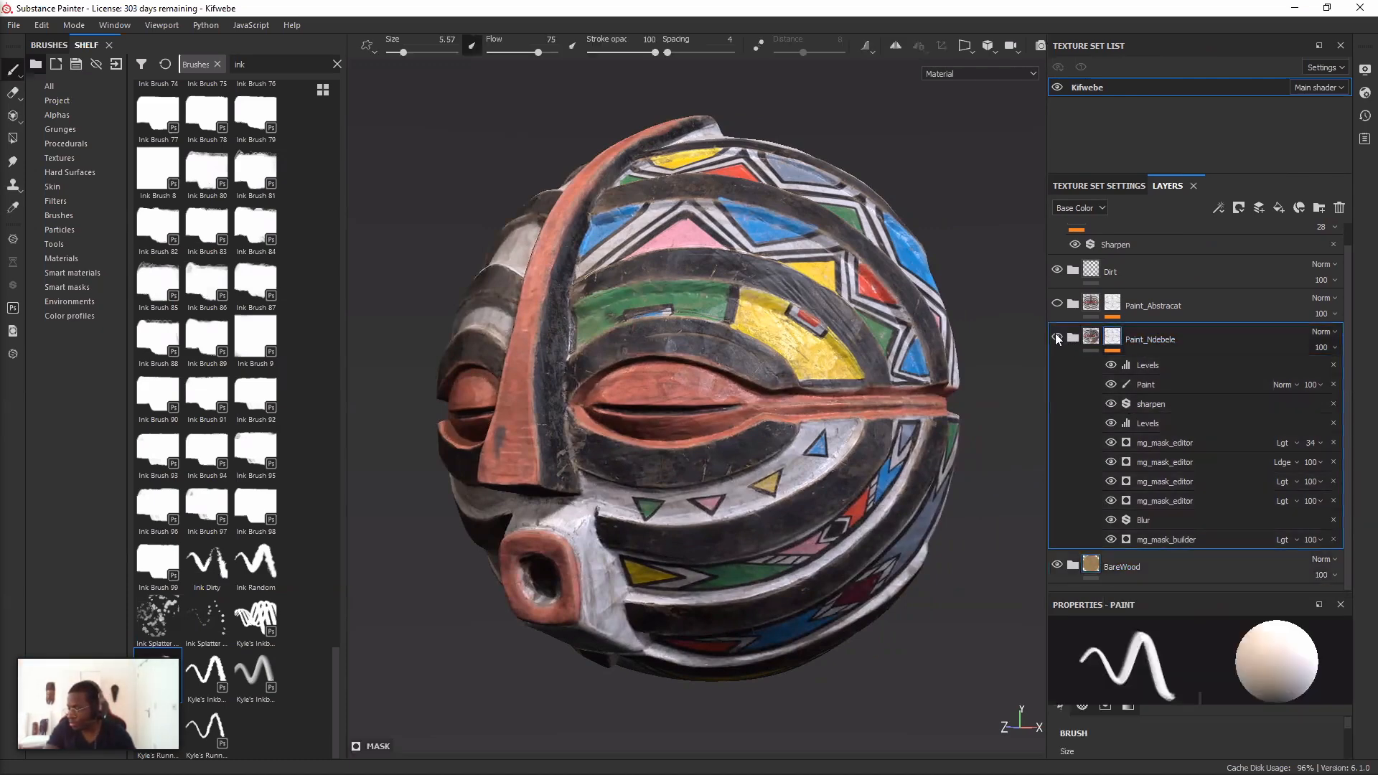
click(1058, 337)
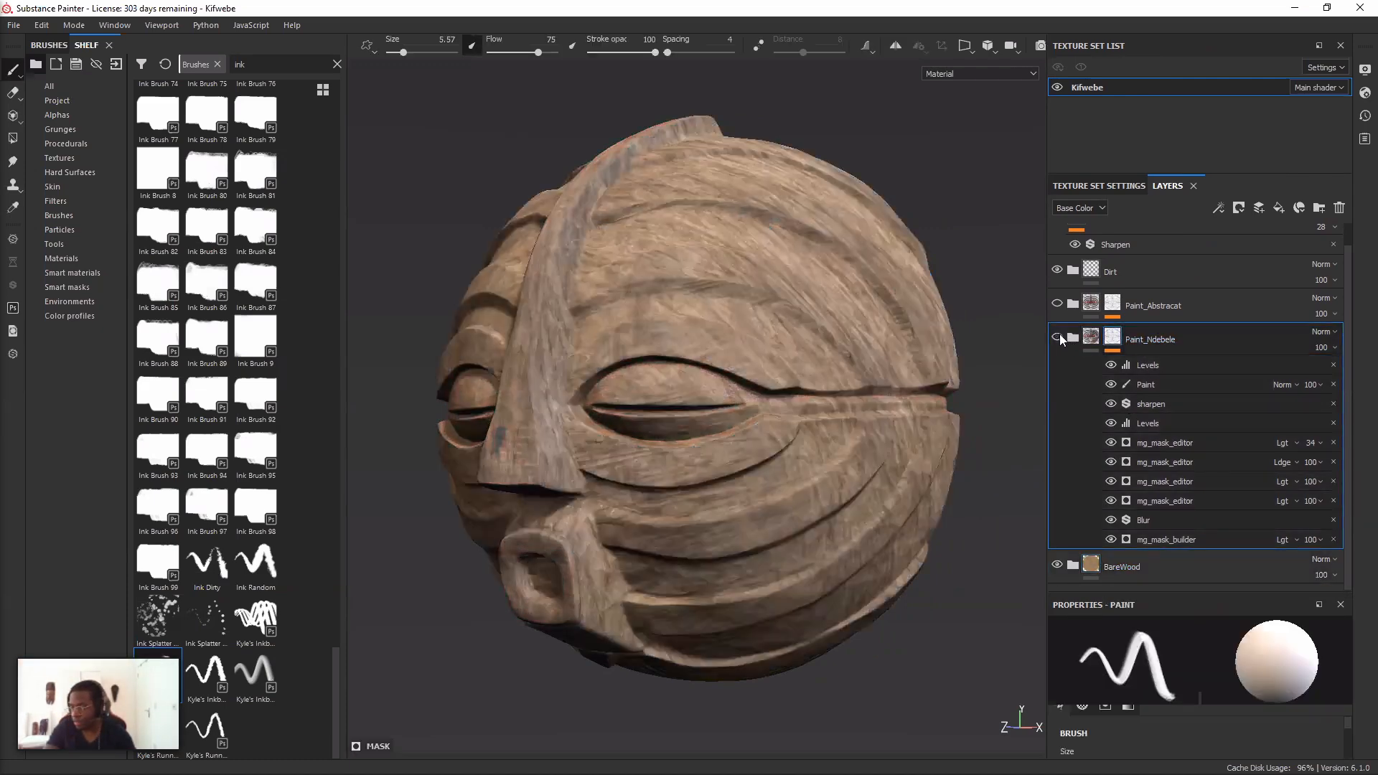
- Expand the BareWood folder and isolate WoodBare_Horizontal by hiding the Wood_CellDetail_A, Wood_CellDetail_B and WoodBare_Vertical layers
alt+drag(782, 347, 727, 404)
scroll(762, 353, up, 3)
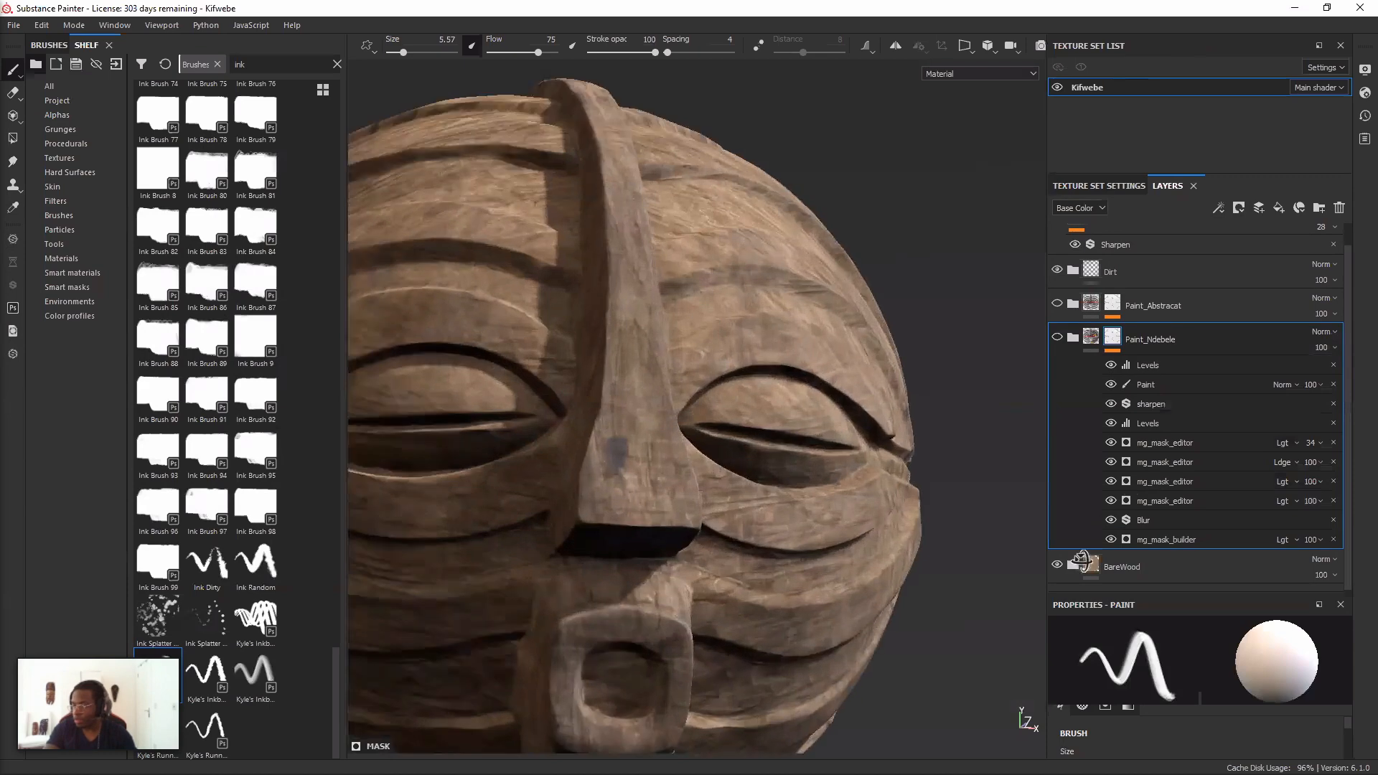
alt+drag(1077, 564, 1114, 495)
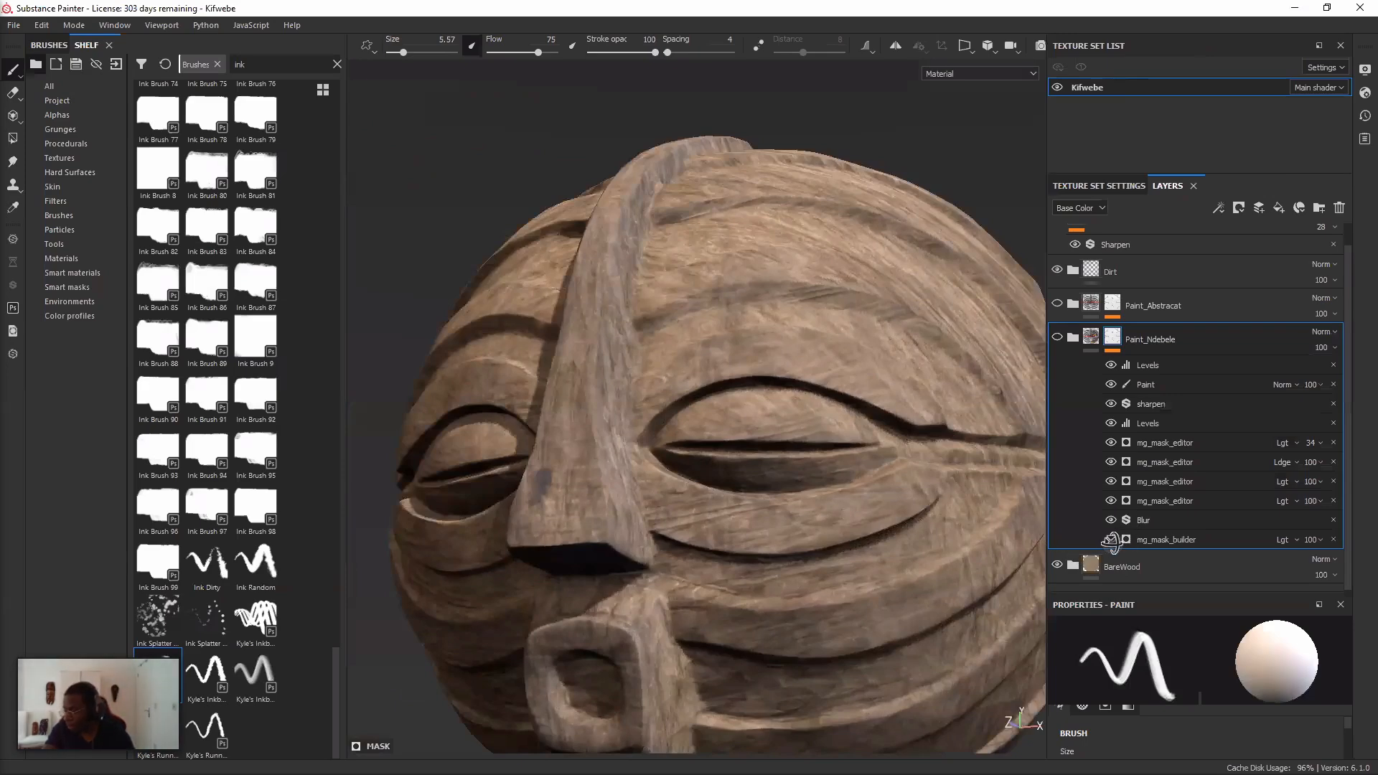
scroll(1111, 540, down, 4)
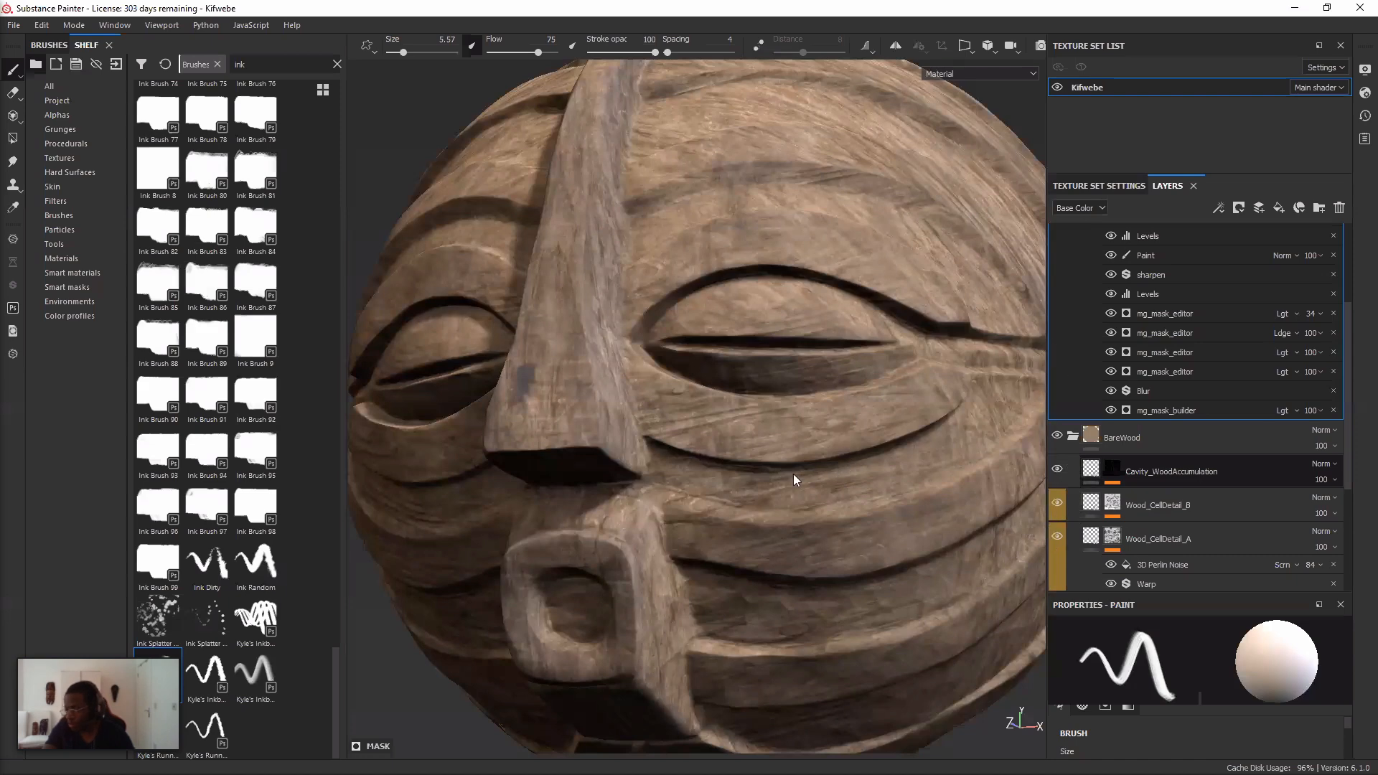
scroll(1062, 502, down, 6)
click(1065, 549)
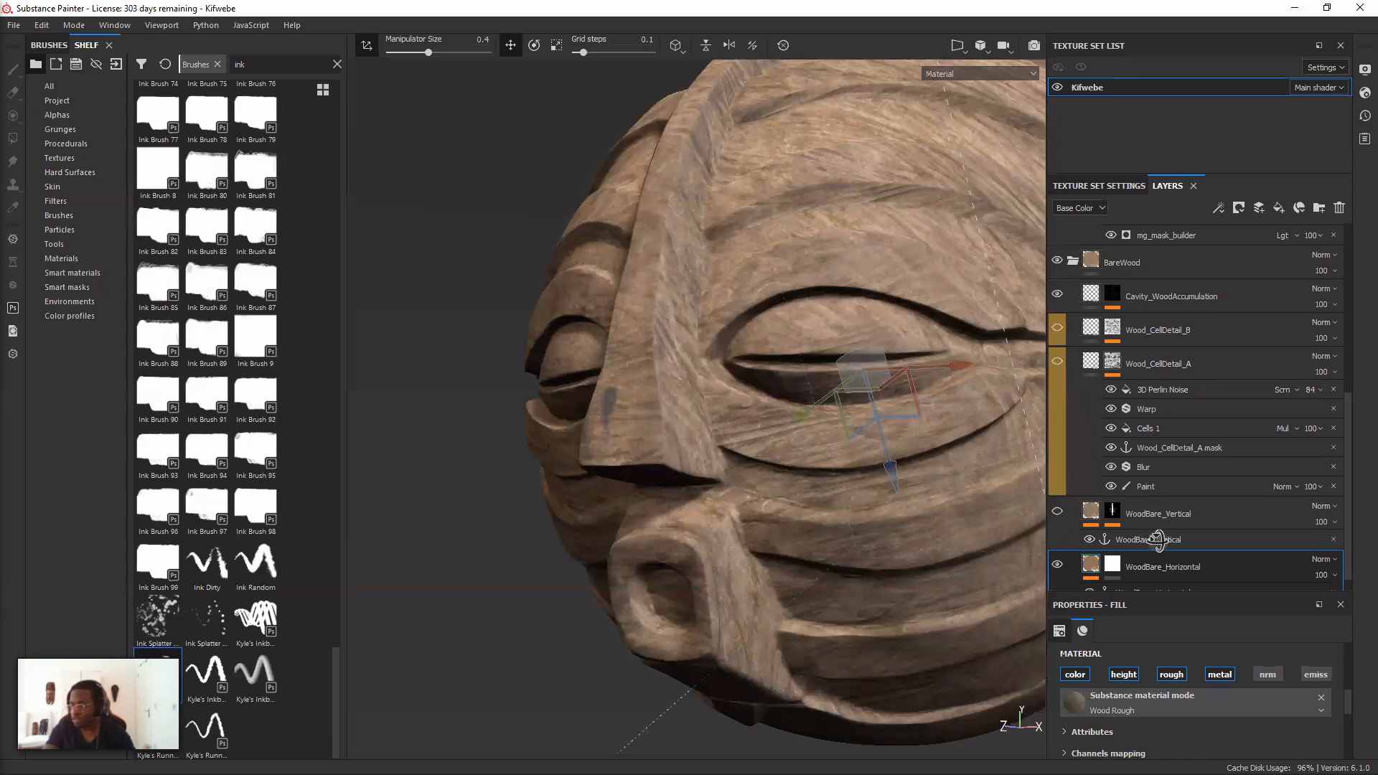
alt+drag(1157, 540, 1160, 513)
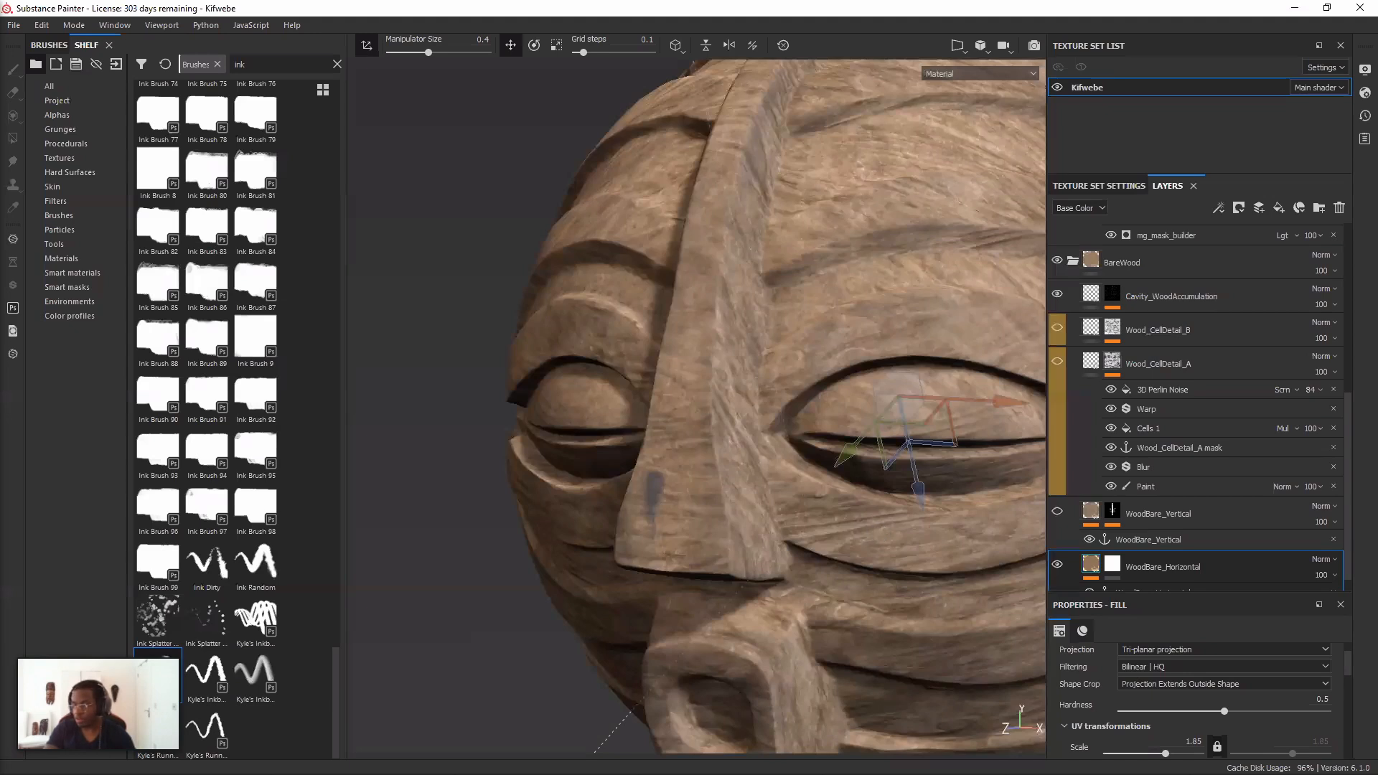
- Show the WoodBare_Vertical layer and compare its mask with the WoodBare_Horizontal mask
click(1053, 514)
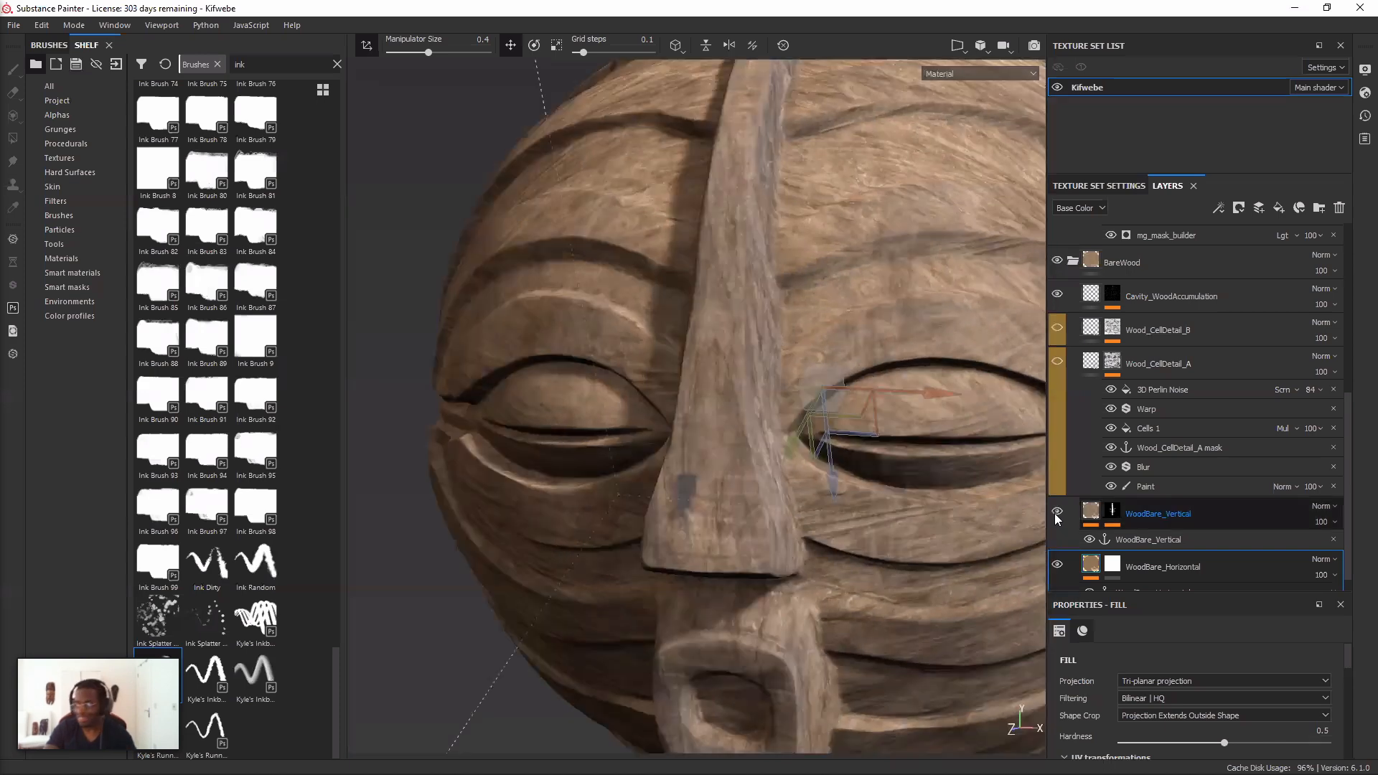
alt+click(1112, 512)
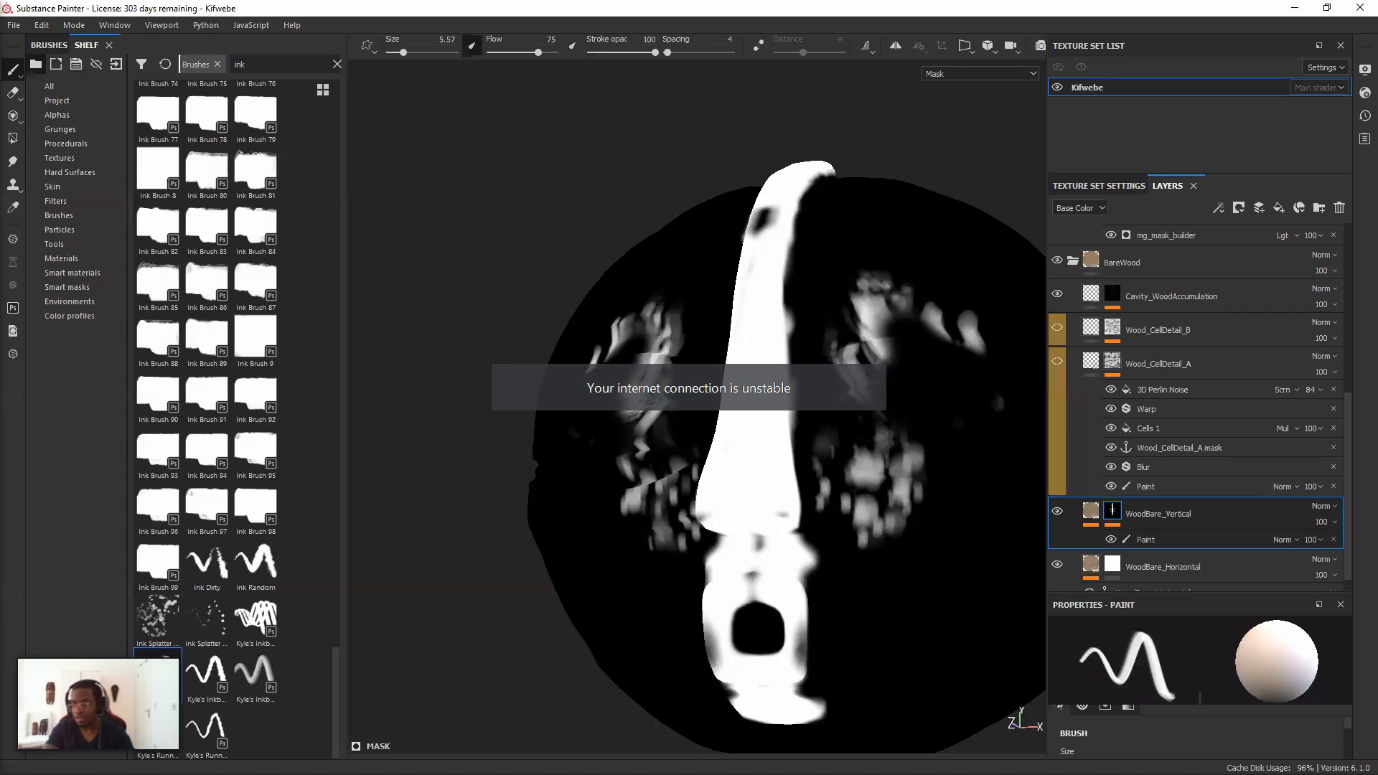
alt+drag(782, 433, 732, 435)
click(1112, 564)
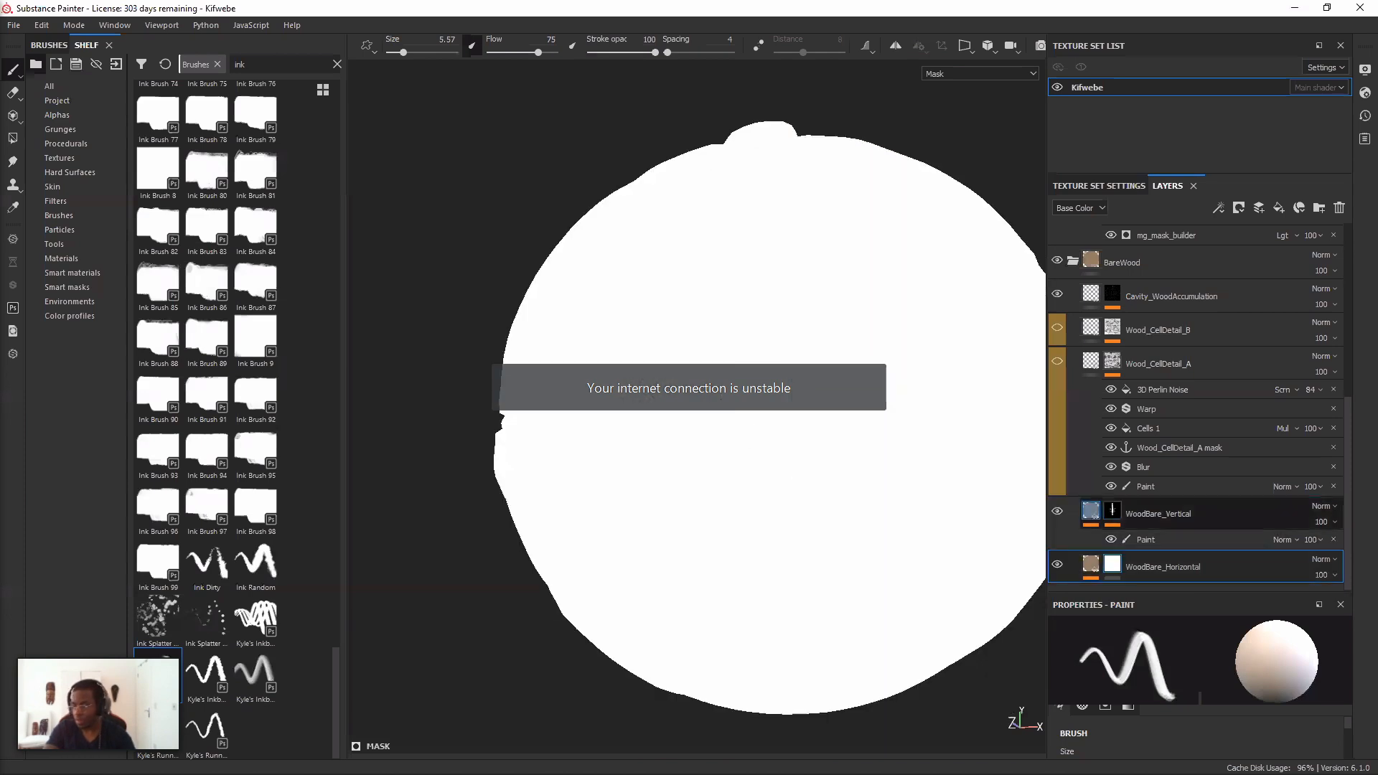
click(1112, 510)
- Return to material view and examine the wood grain direction on the nose, mouth and cheeks
key(m)
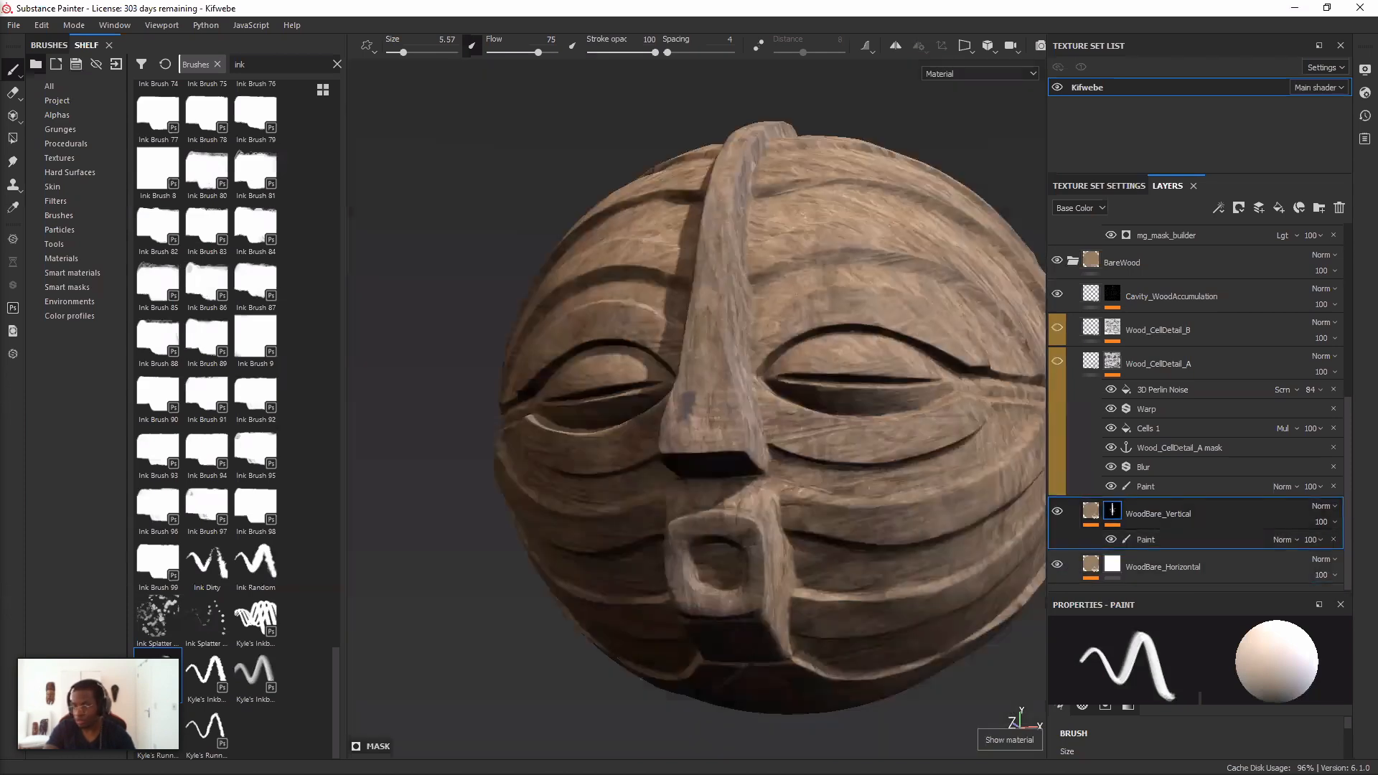
alt+drag(699, 510, 687, 409)
alt+drag(690, 589, 666, 456)
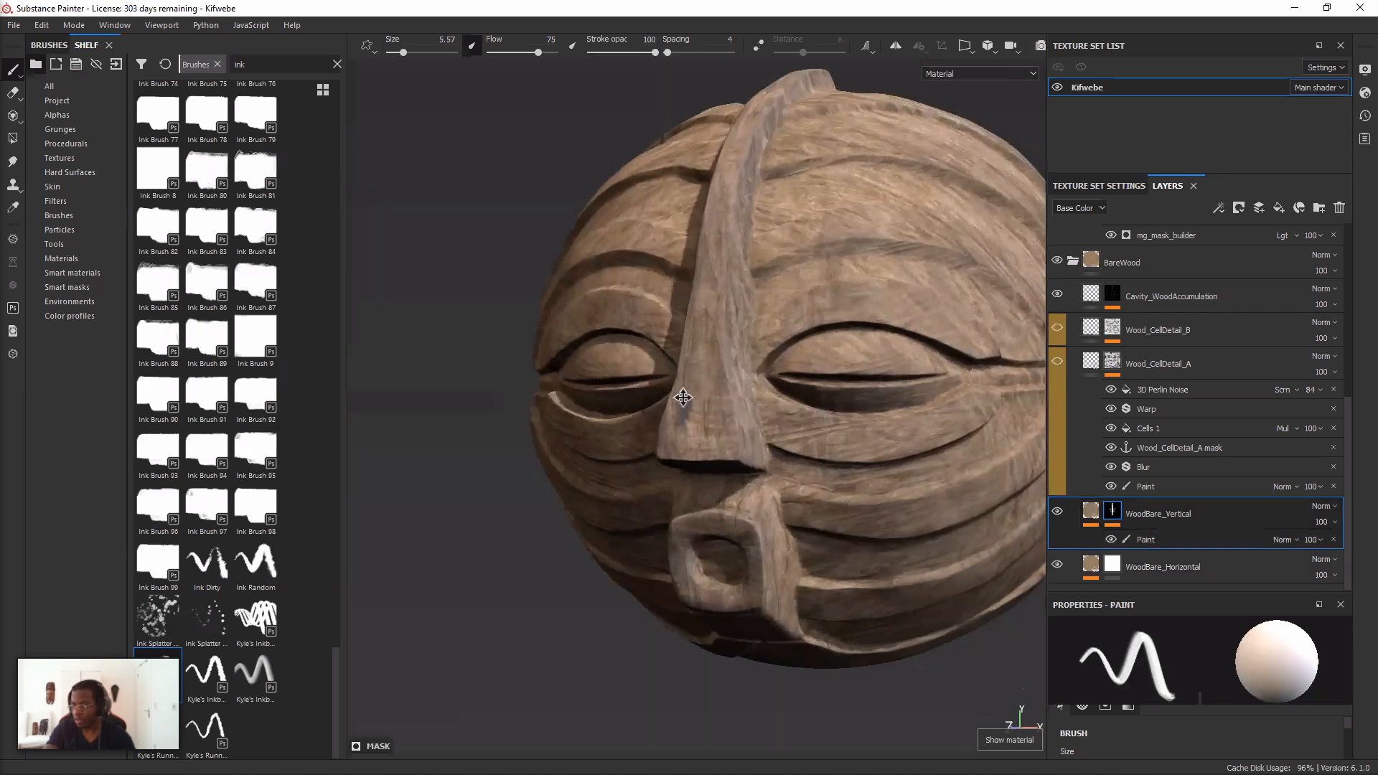
alt+right_drag(682, 400, 672, 339)
alt+drag(670, 440, 637, 438)
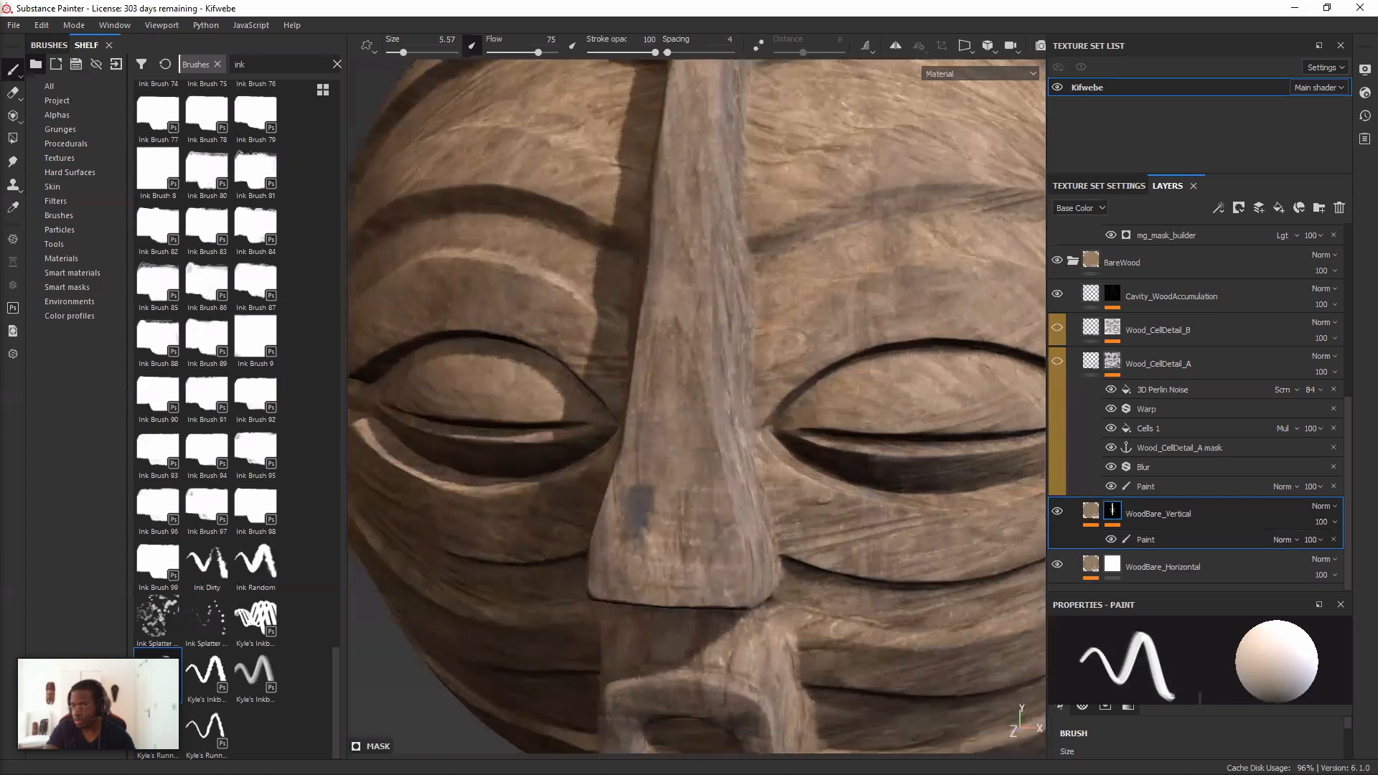
alt+drag(700, 385, 656, 449)
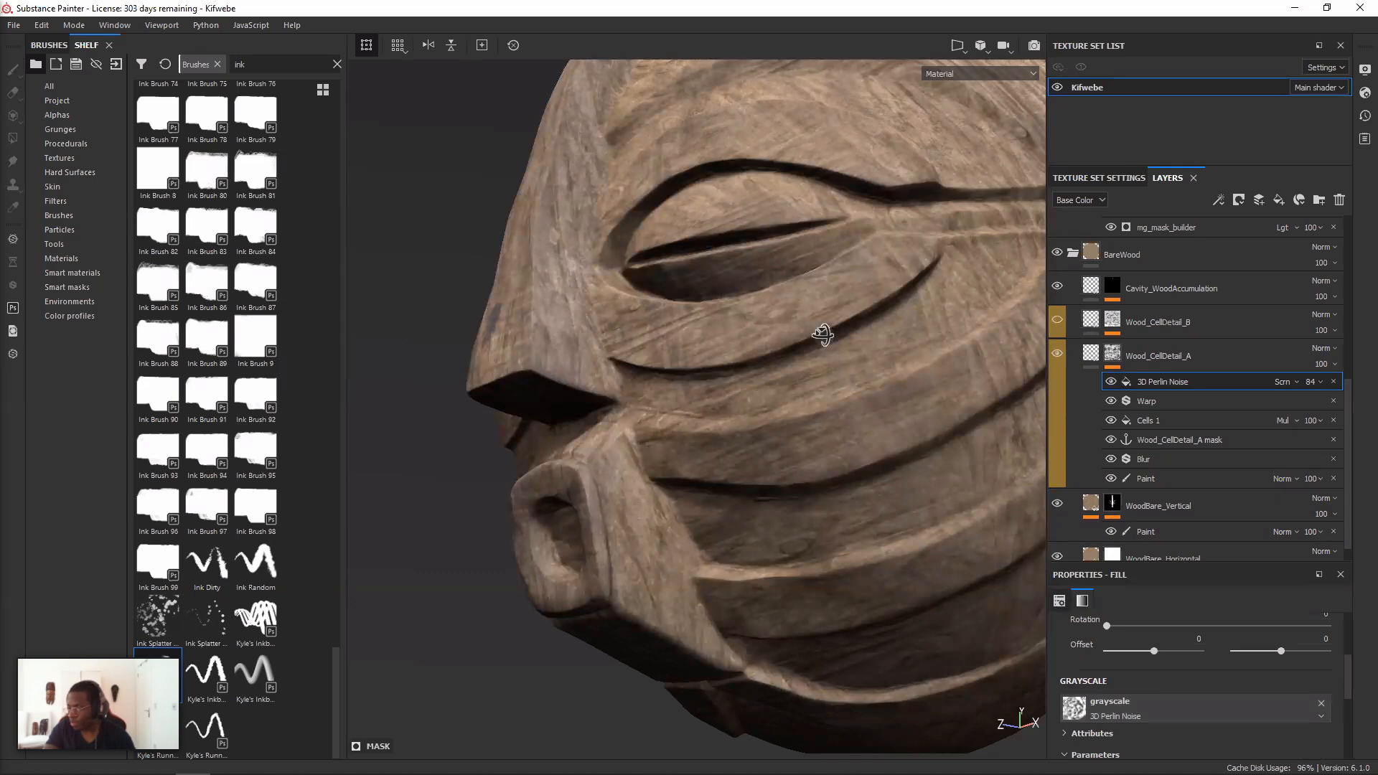
- Examine the Wood_CellDetail_A mask up close with its Paint and Blur effects
click(1141, 475)
alt+drag(739, 304, 725, 320)
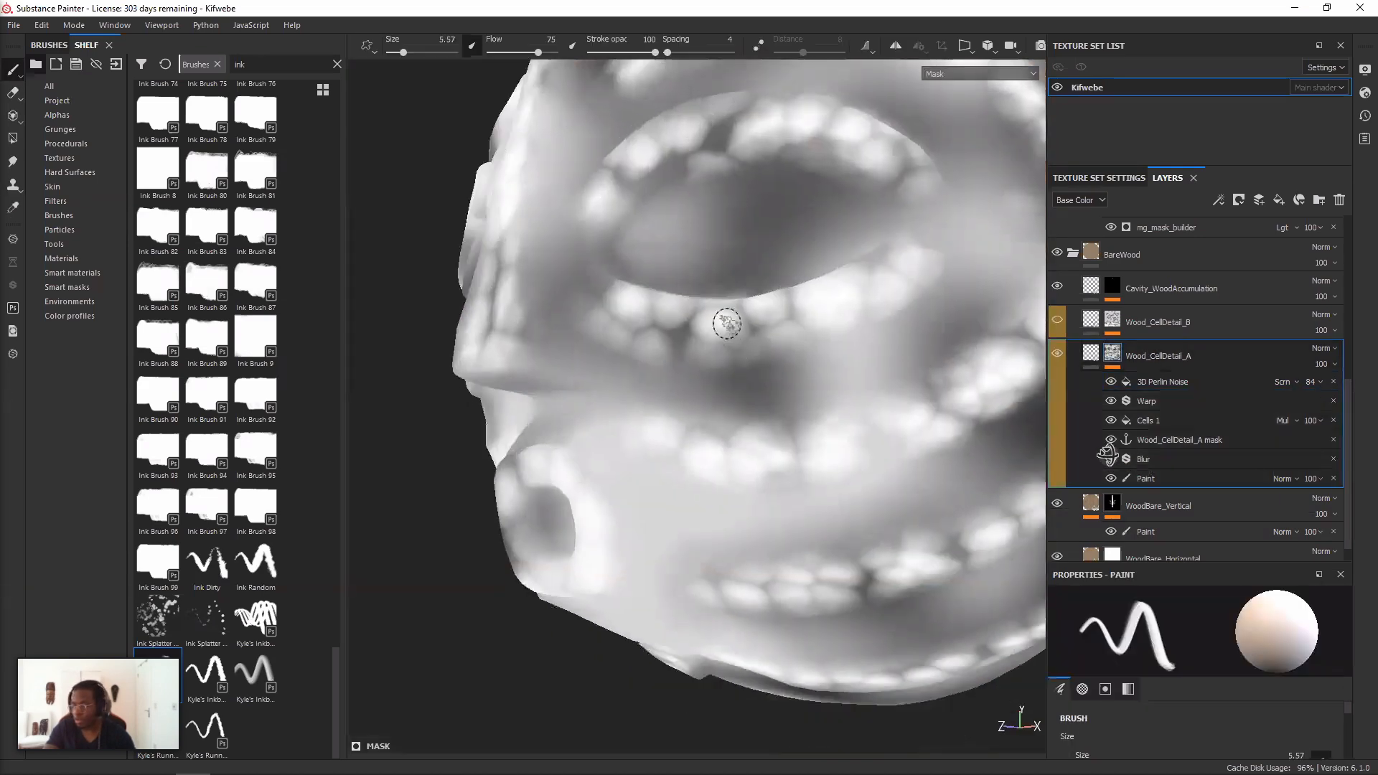
scroll(721, 319, up, 2)
mouse_move(1106, 422)
alt+right_down()
mouse_move(1110, 402)
mouse_move(1119, 412)
alt+right_up()
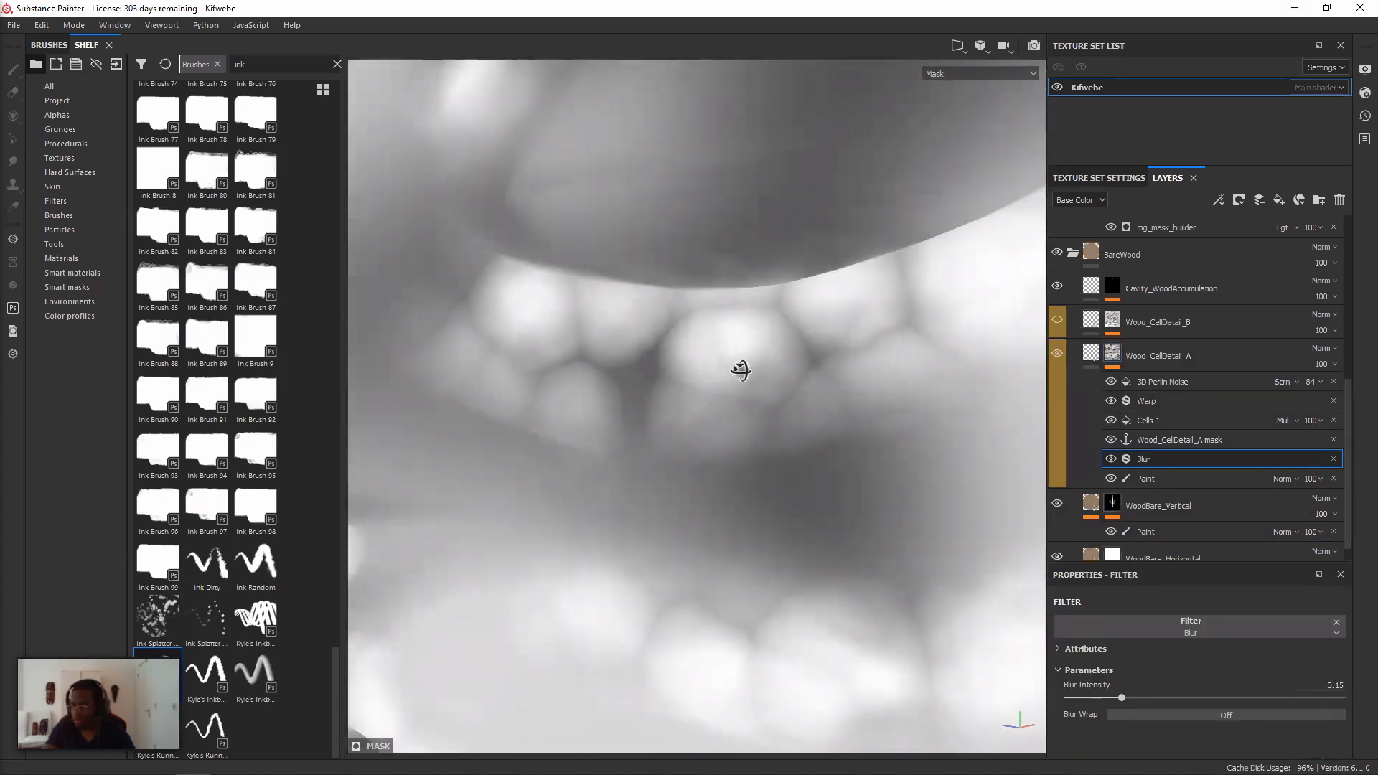
alt+drag(742, 368, 710, 357)
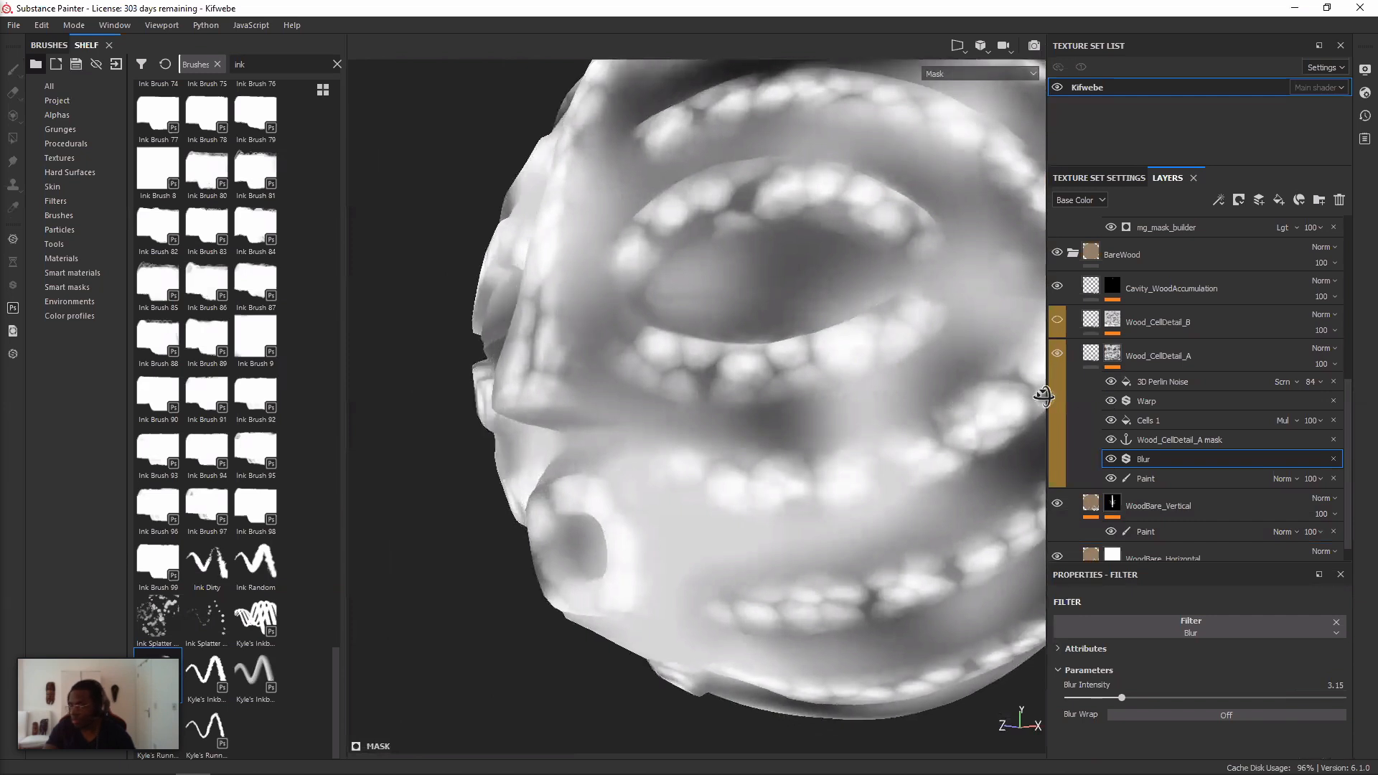
- Switch back to material view and examine the wood cell detail around the eye and cheek
key(m)
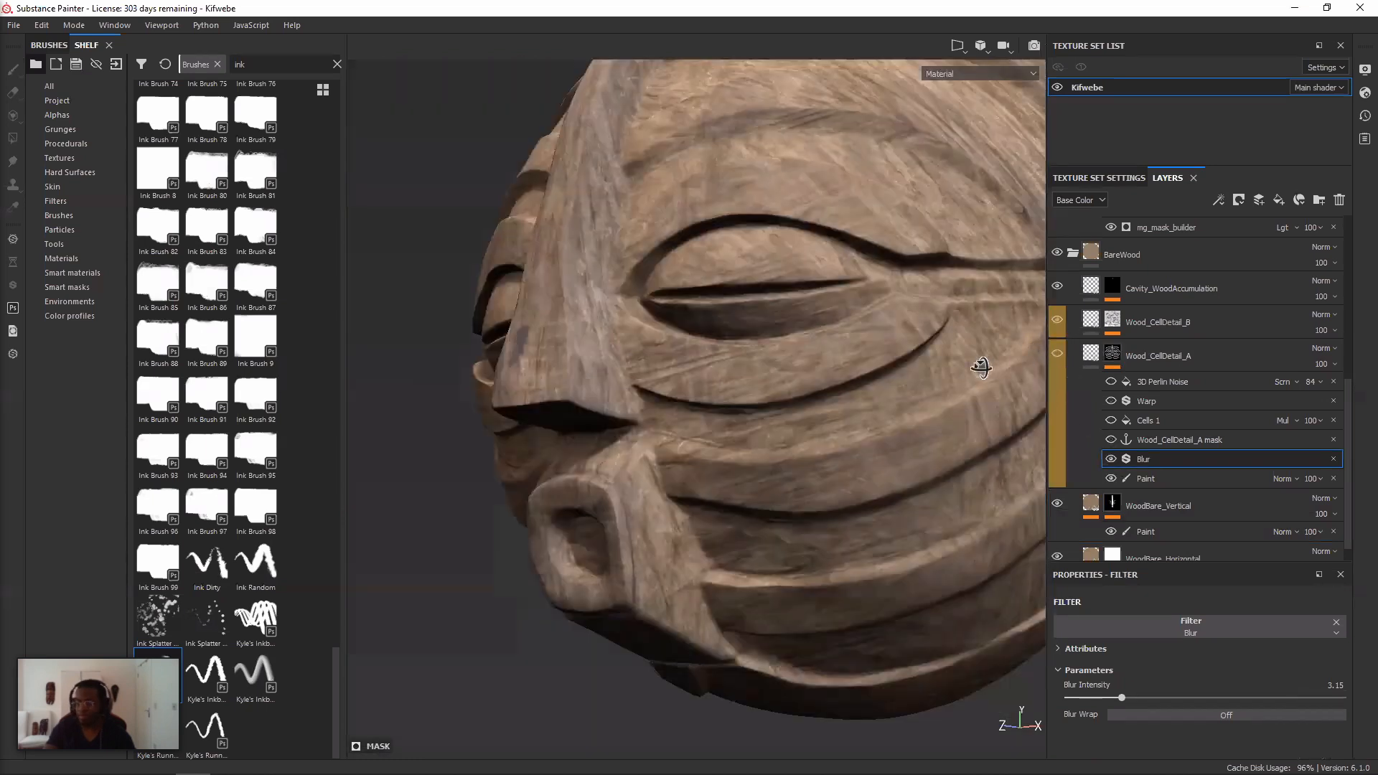
alt+drag(837, 373, 870, 358)
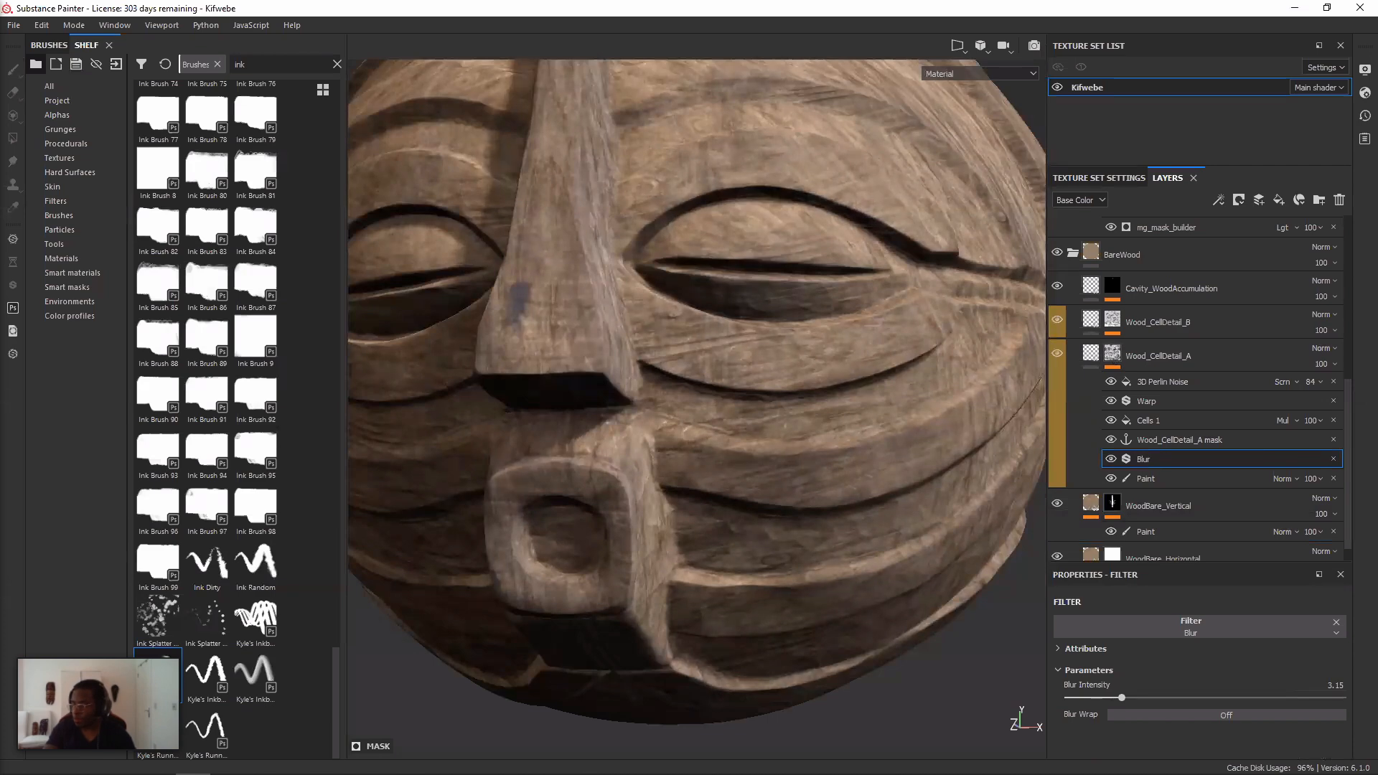
alt+drag(847, 380, 754, 391)
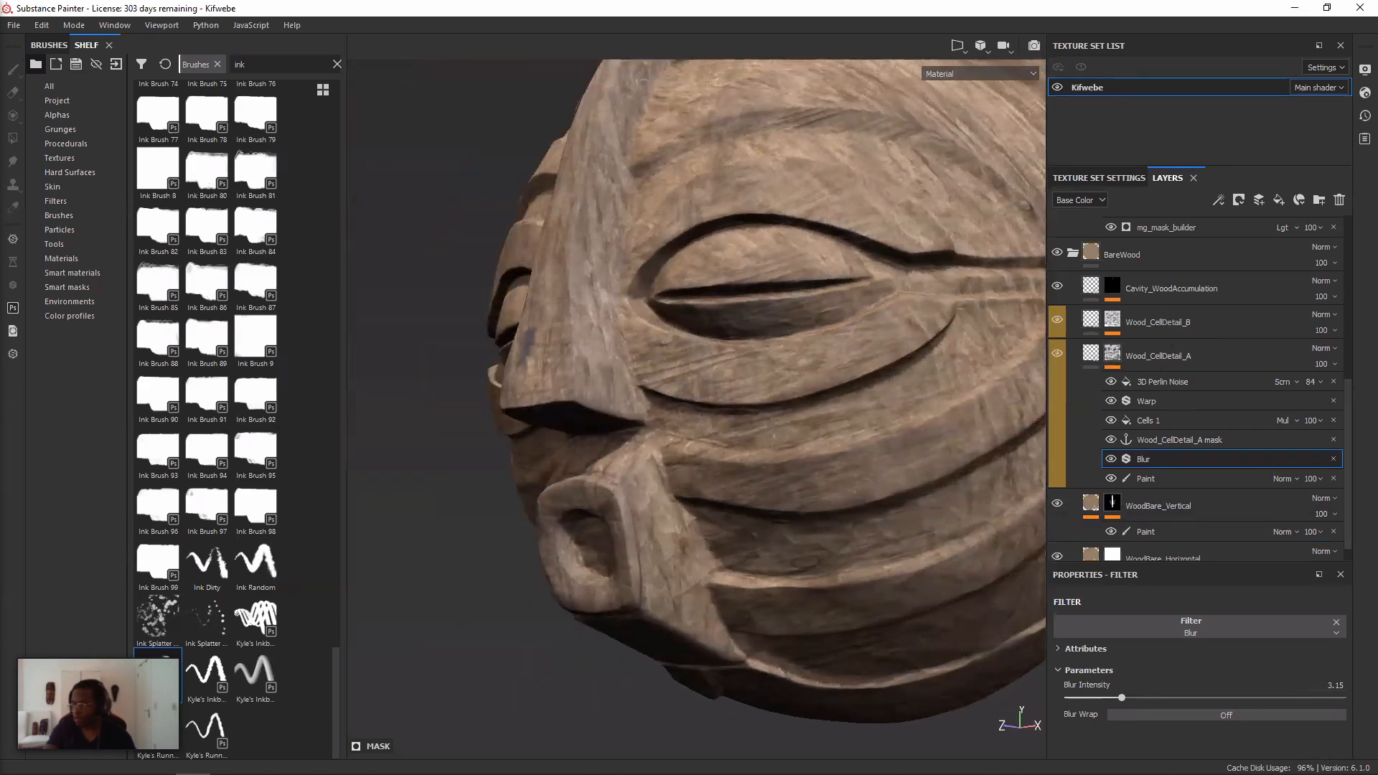
- Show the Wood_CellDetail_A mask on the model and inspect its cell pattern from the front and side
alt+click(1112, 353)
alt+right_drag(753, 391, 675, 404)
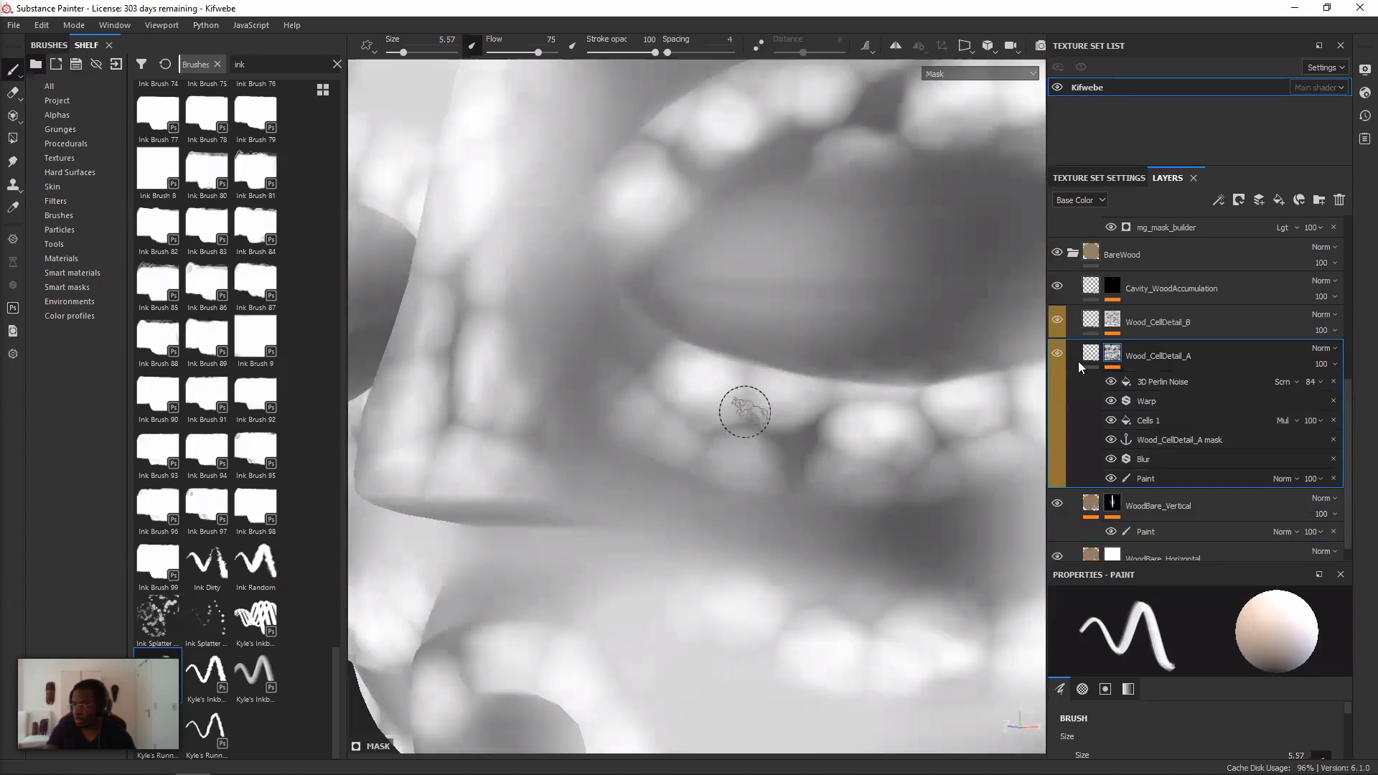
alt+right_drag(916, 390, 772, 384)
alt+right_drag(943, 353, 684, 384)
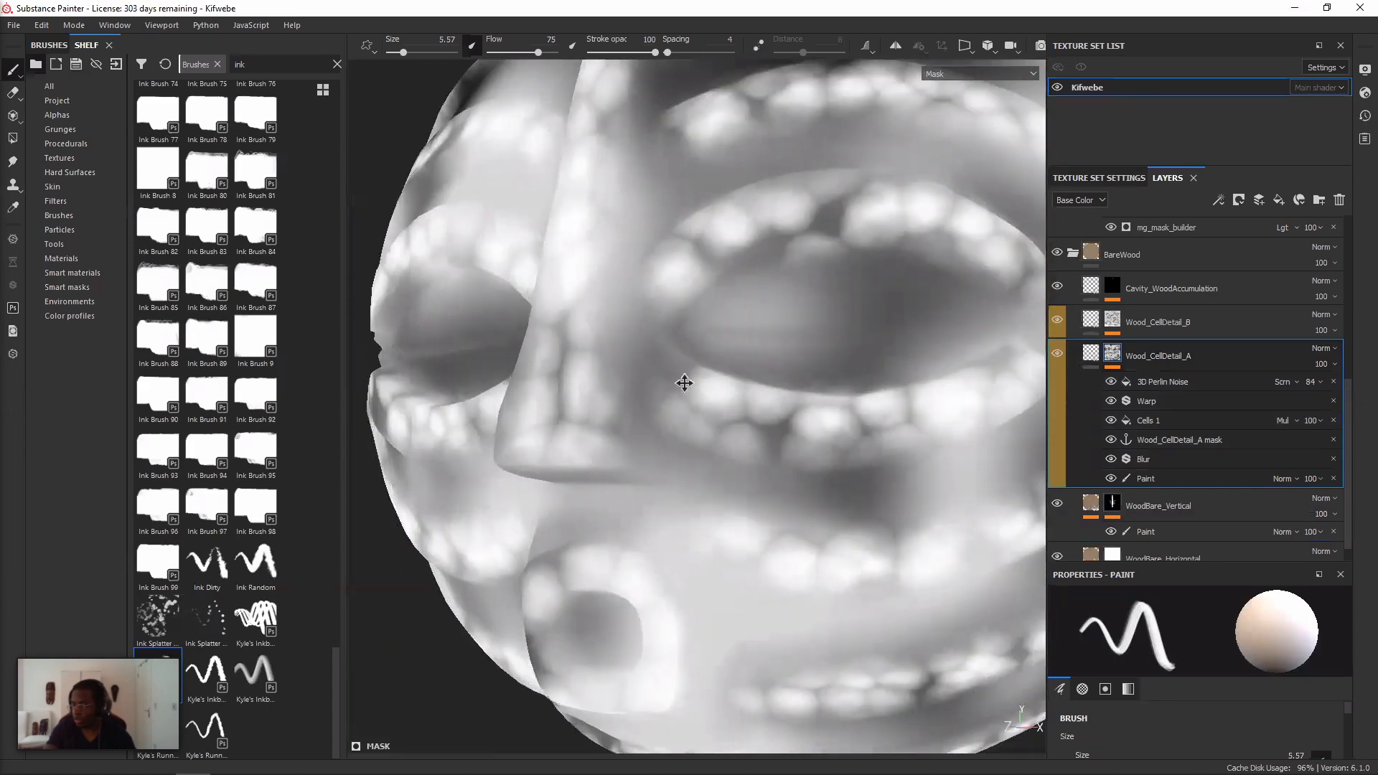
alt+drag(685, 383, 615, 419)
alt+middle_drag(708, 260, 832, 255)
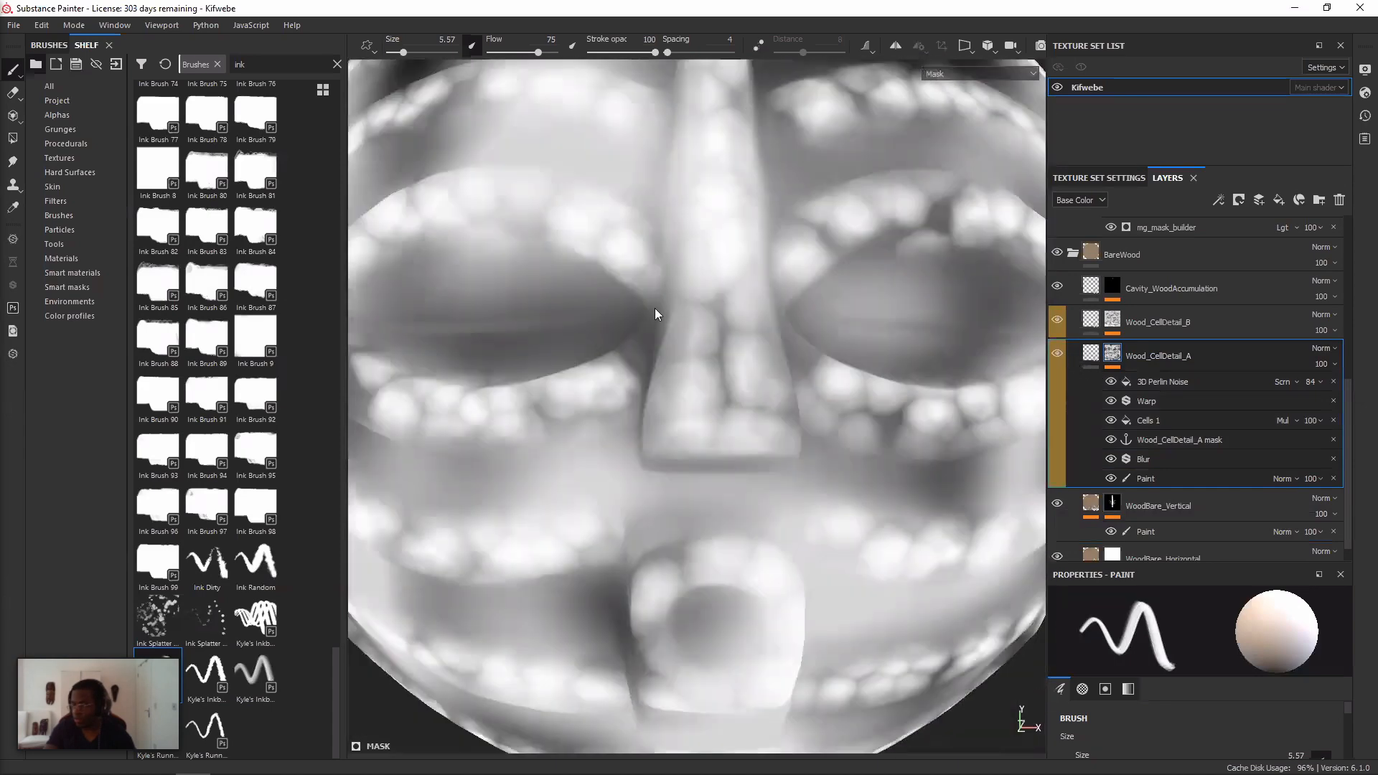
alt+right_drag(655, 313, 815, 363)
alt+drag(605, 427, 846, 407)
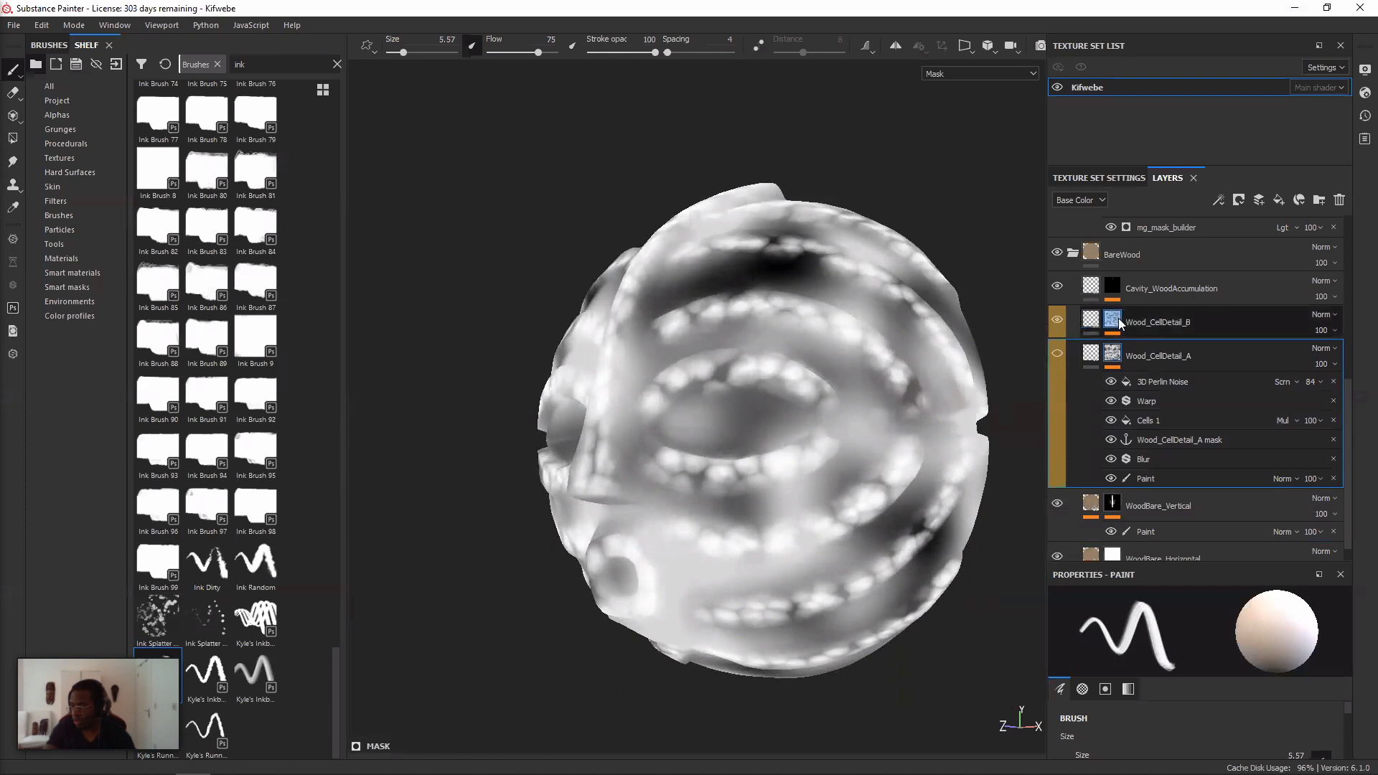
- Show the Wood_CellDetail_B mask on the model and inspect its cell pattern around the eye
click(1118, 317)
scroll(771, 349, up, 2)
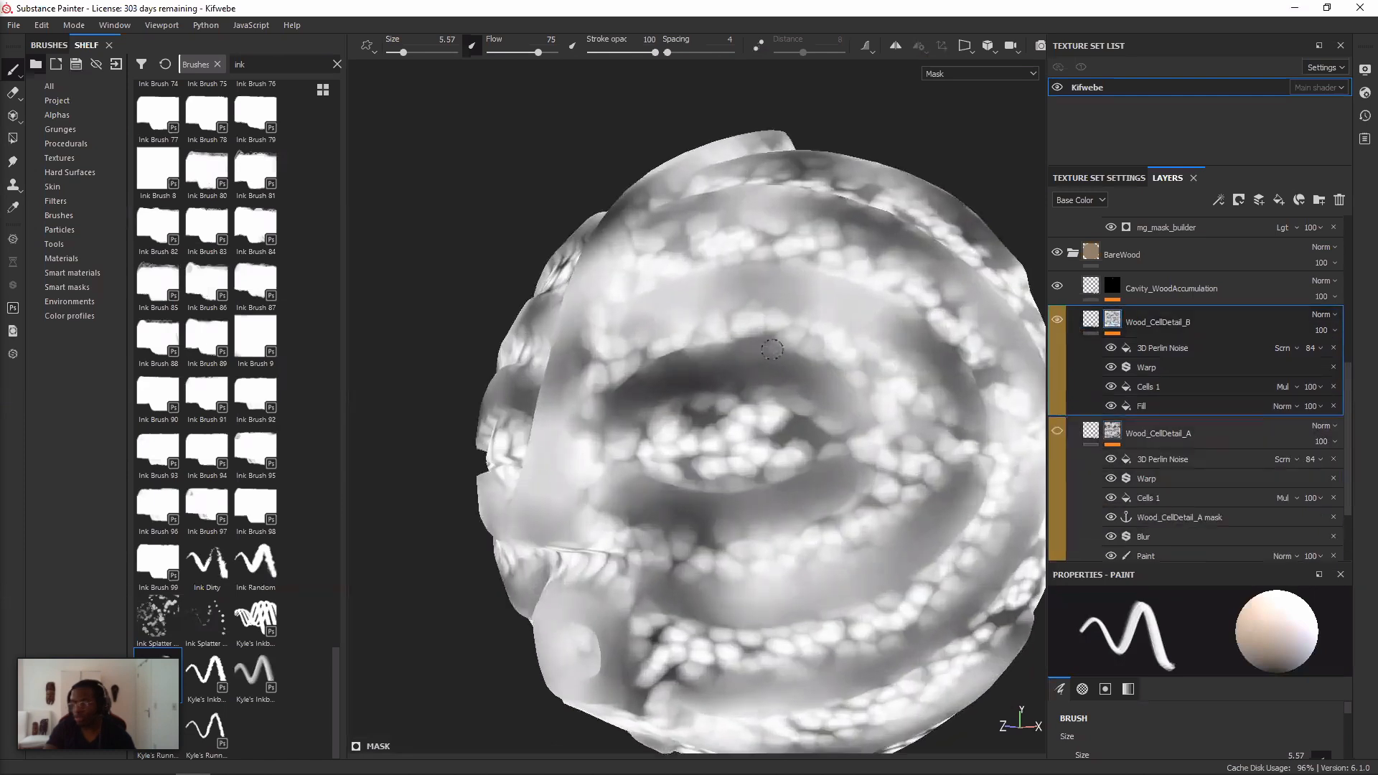
alt+drag(772, 349, 739, 351)
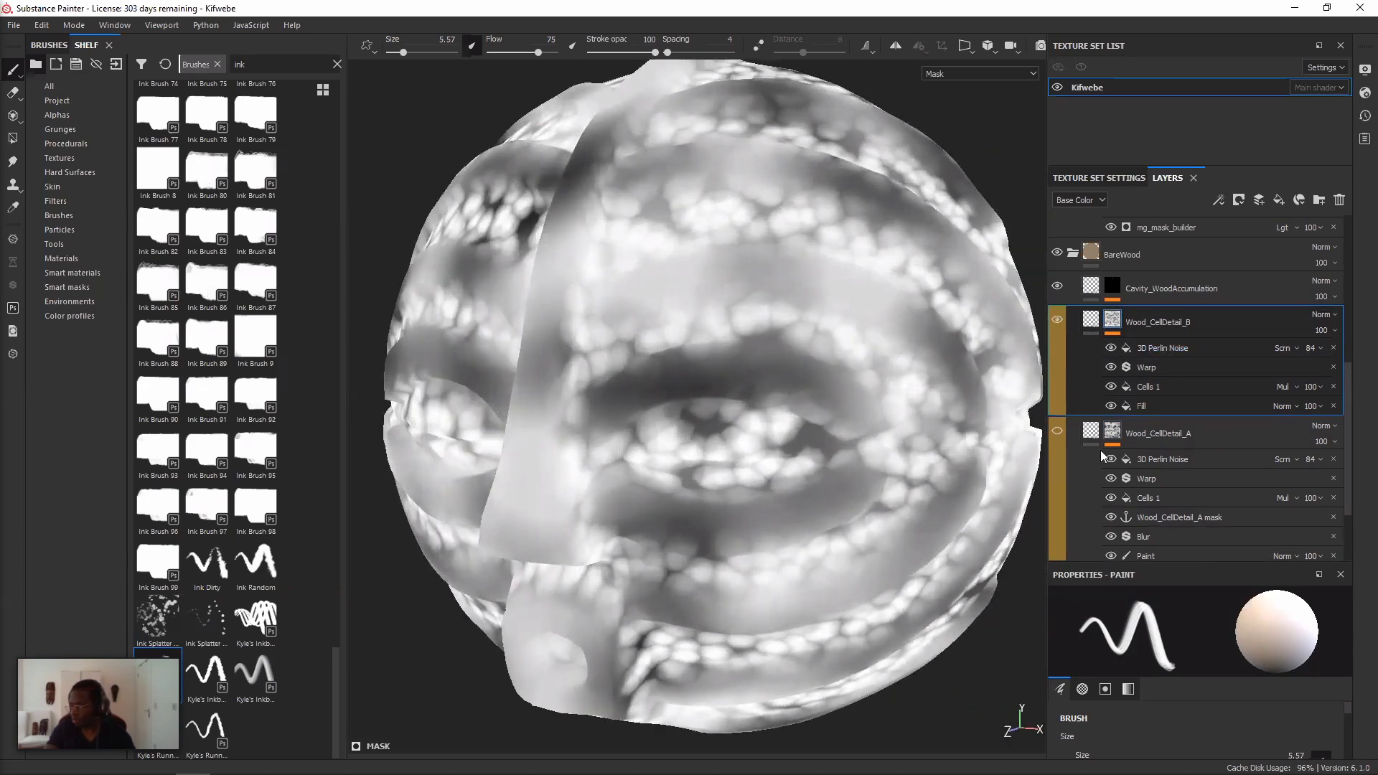
- Toggle the effects in the Wood_CellDetail_A mask off and back on to see their influence on the Wood_CellDetail_B mask
scroll(1119, 419, down, 1)
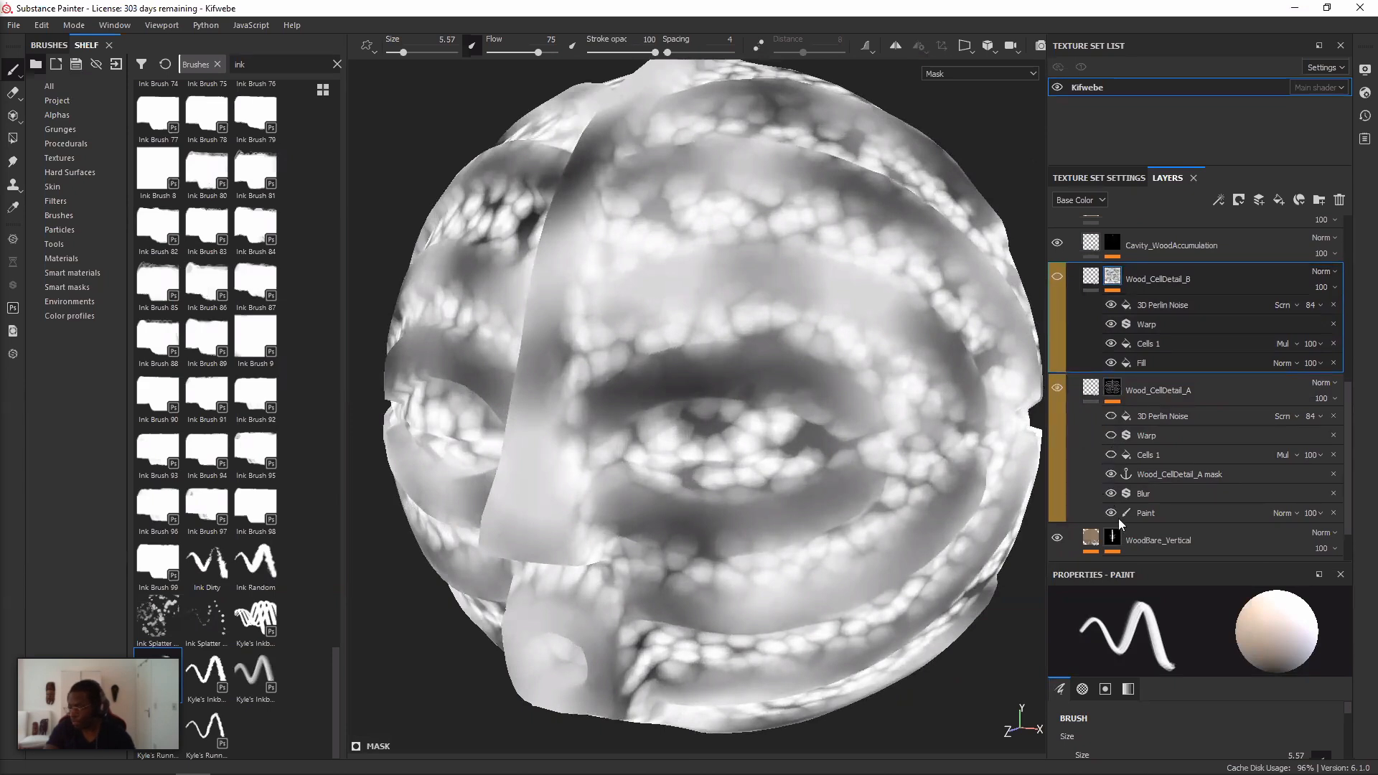
click(1112, 514)
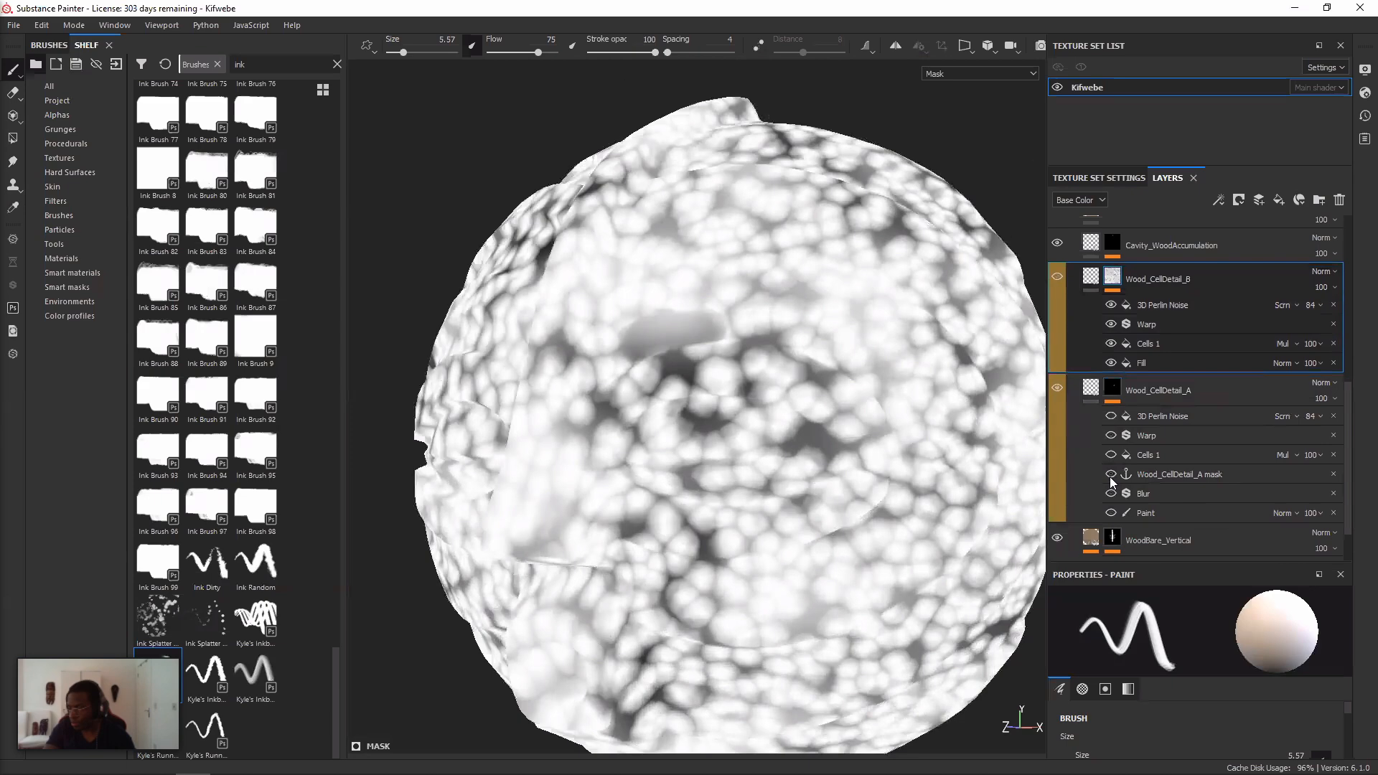
click(1110, 472)
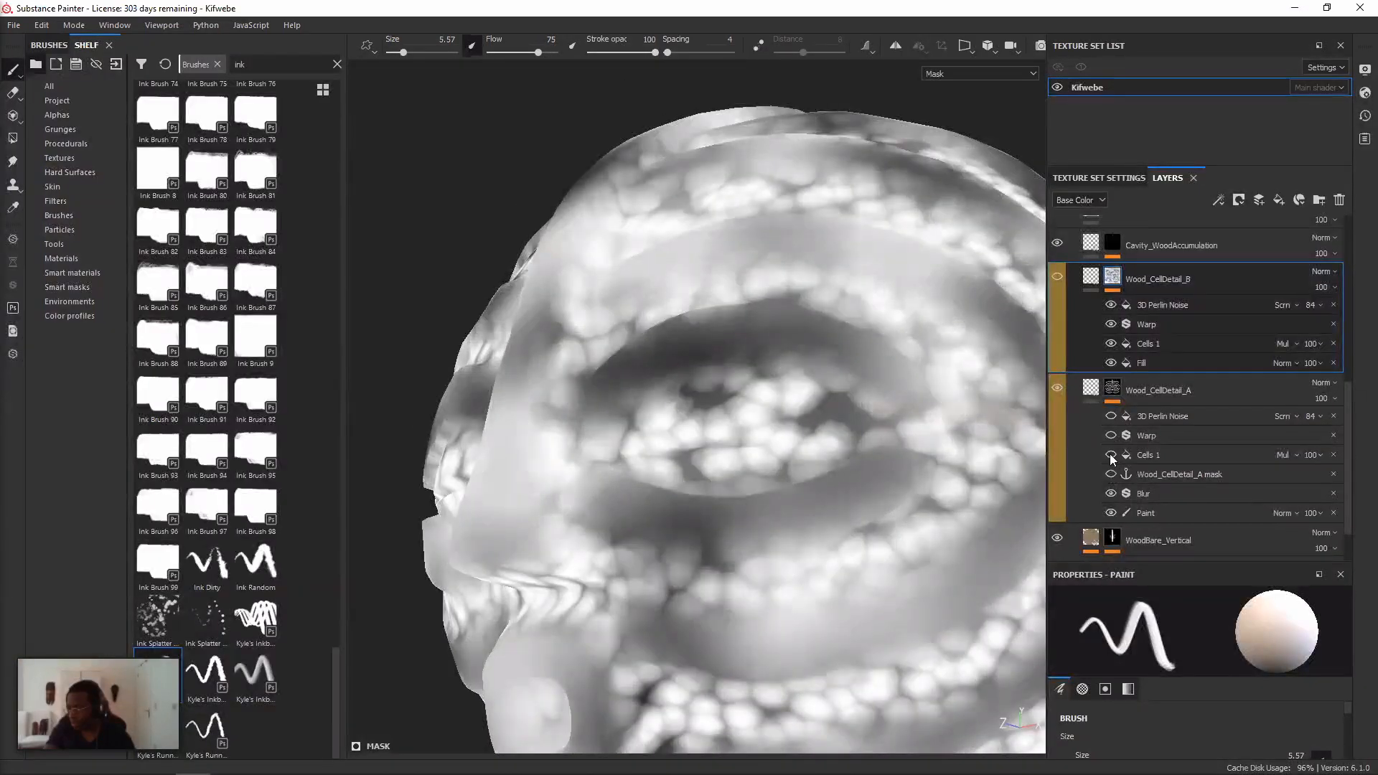
click(1110, 417)
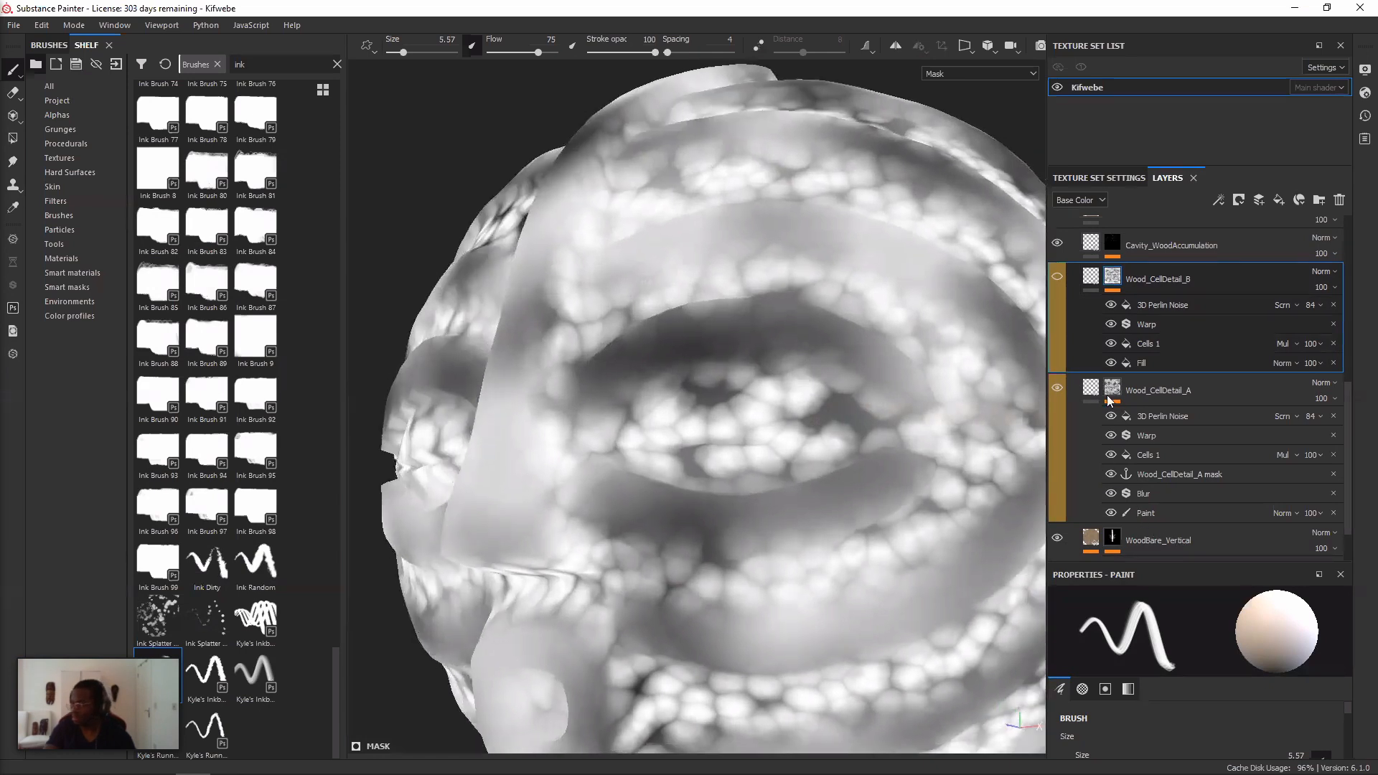
- Compare the wood surface in material view with the Wood_CellDetail_A mask
alt+drag(879, 377, 984, 360)
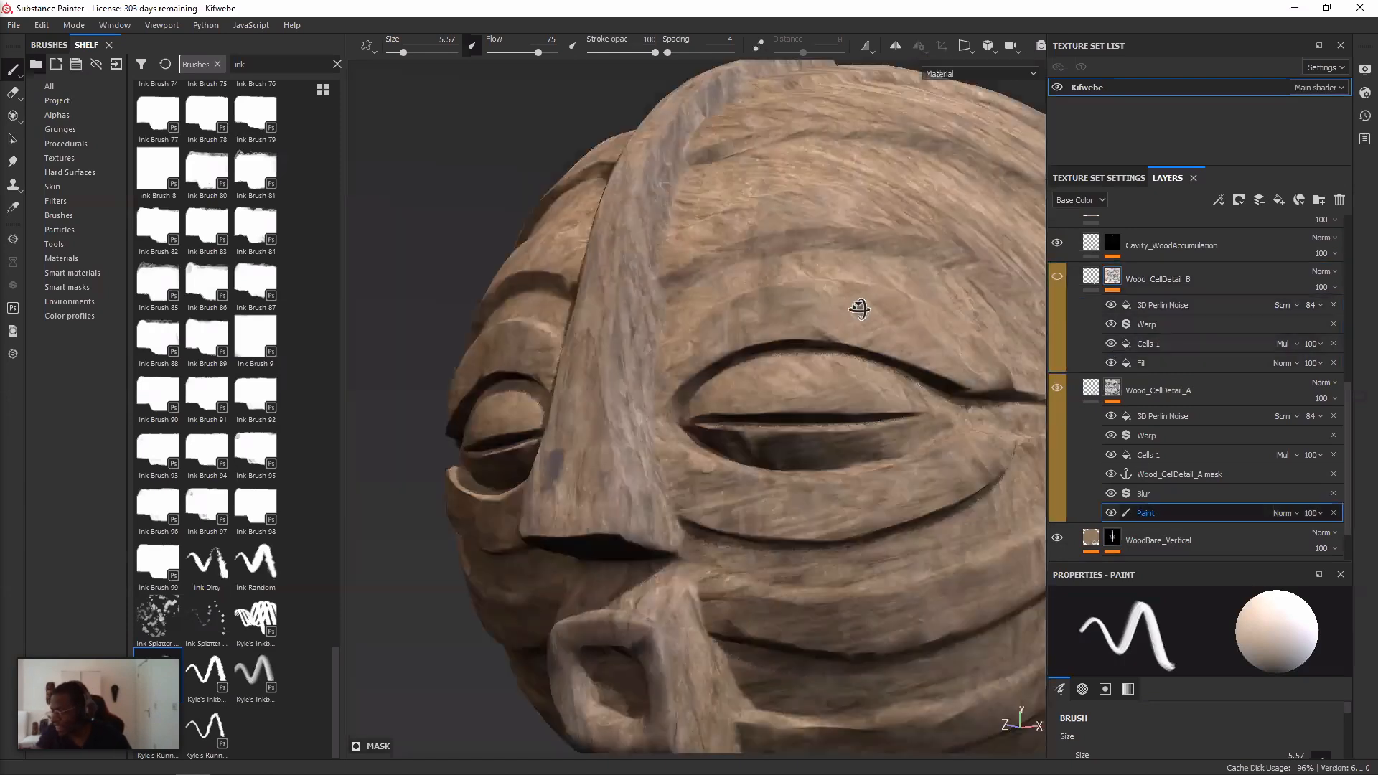
alt+click(1113, 388)
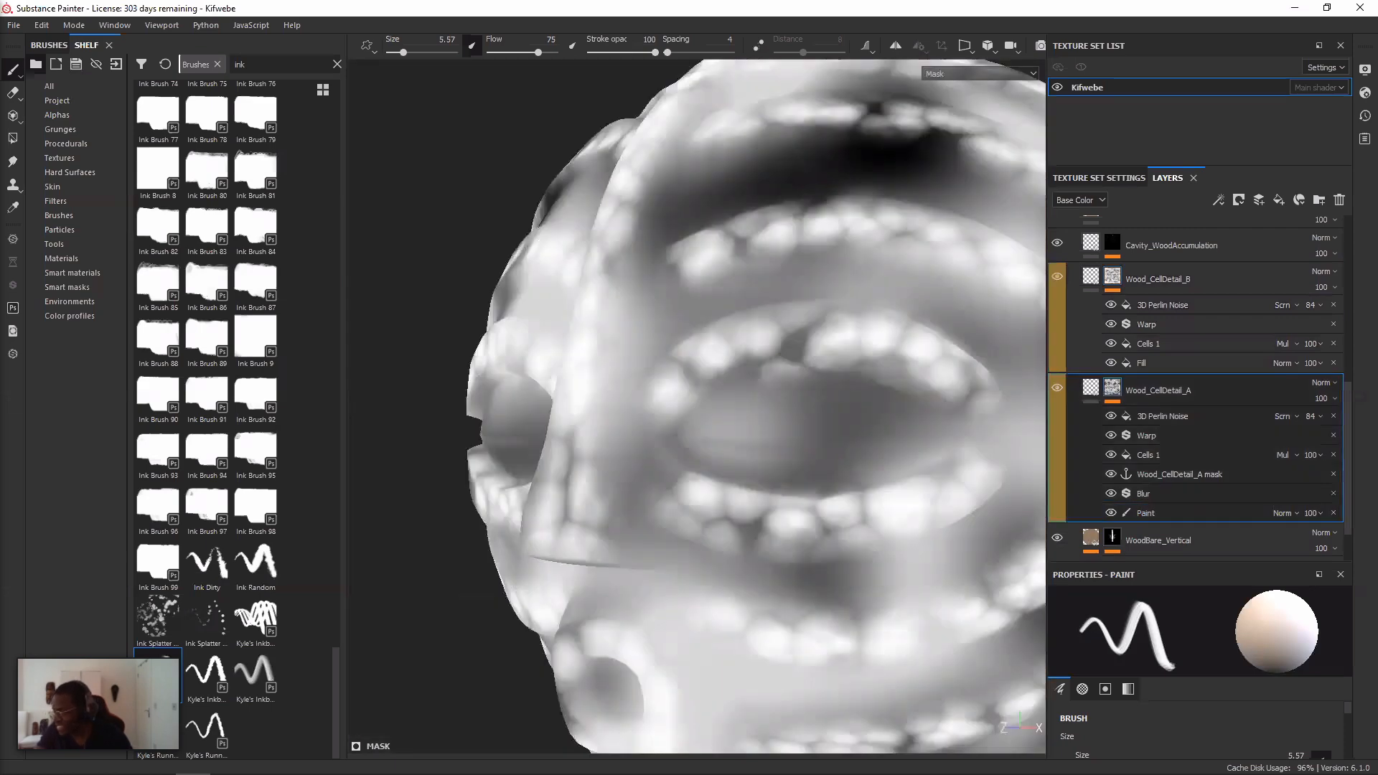
- Inspect the Wood_CellDetail_A mask around the eye and turn the Wood_CellDetail_B layer's visibility back on
scroll(837, 277, up, 6)
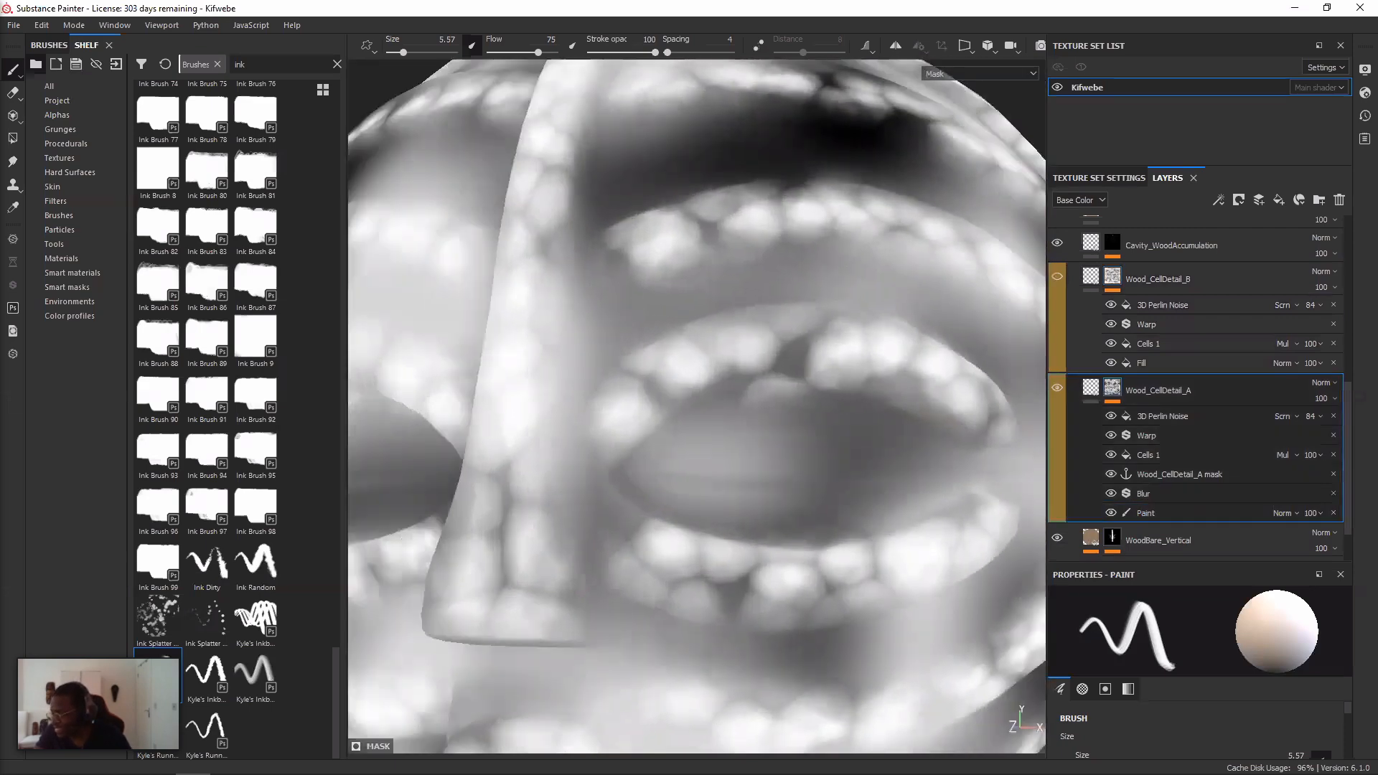
scroll(886, 318, down, 3)
alt+drag(882, 320, 783, 320)
click(1057, 277)
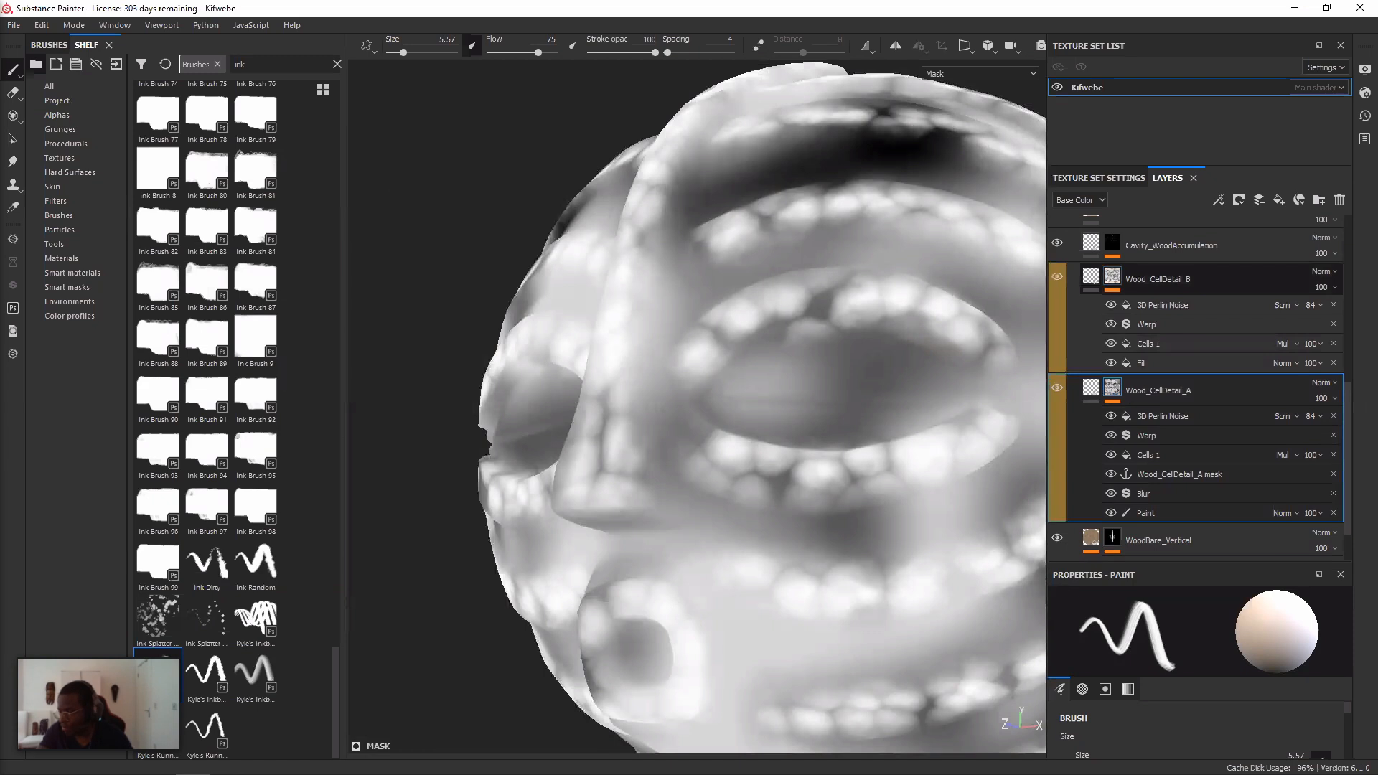
- Switch to the material view and examine the carved wood detail around the eyes and nose
key(m)
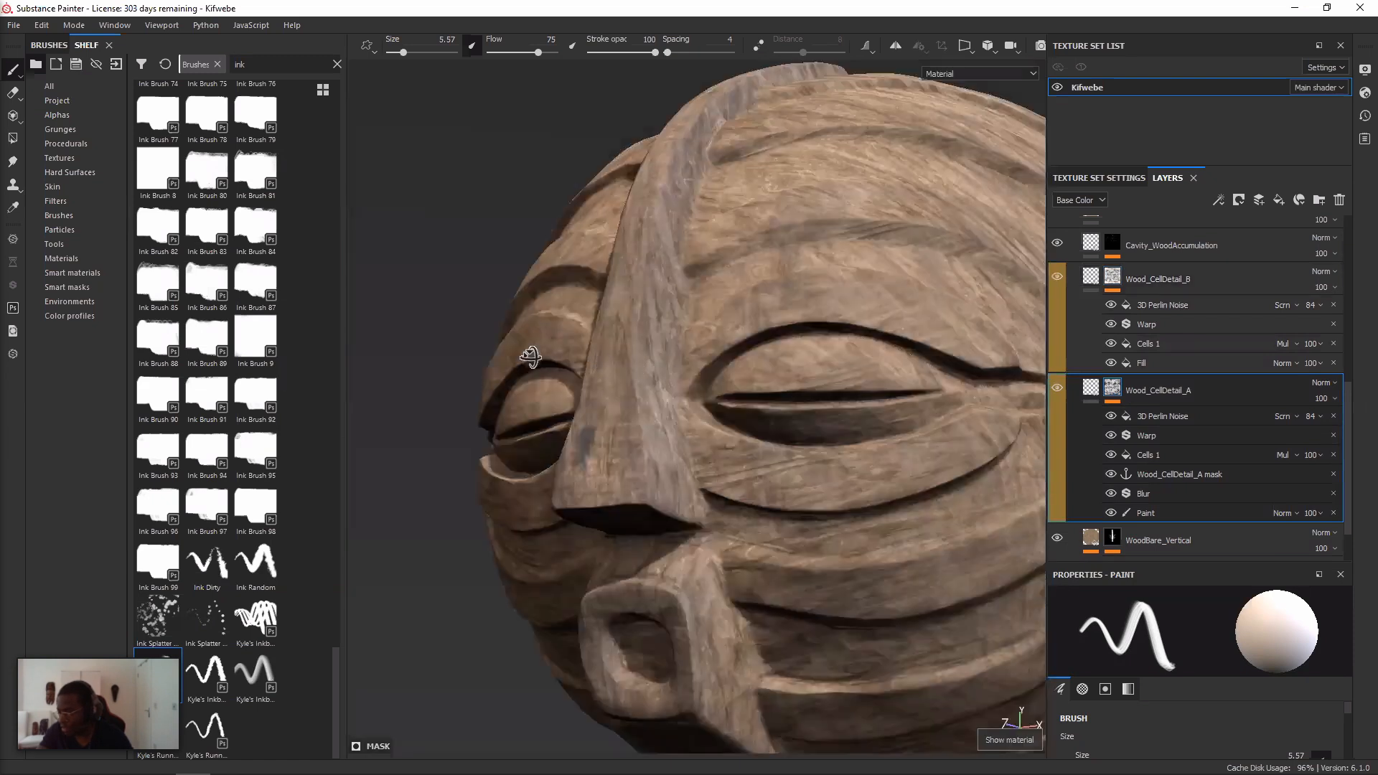
alt+drag(531, 358, 373, 366)
alt+right_drag(671, 368, 747, 362)
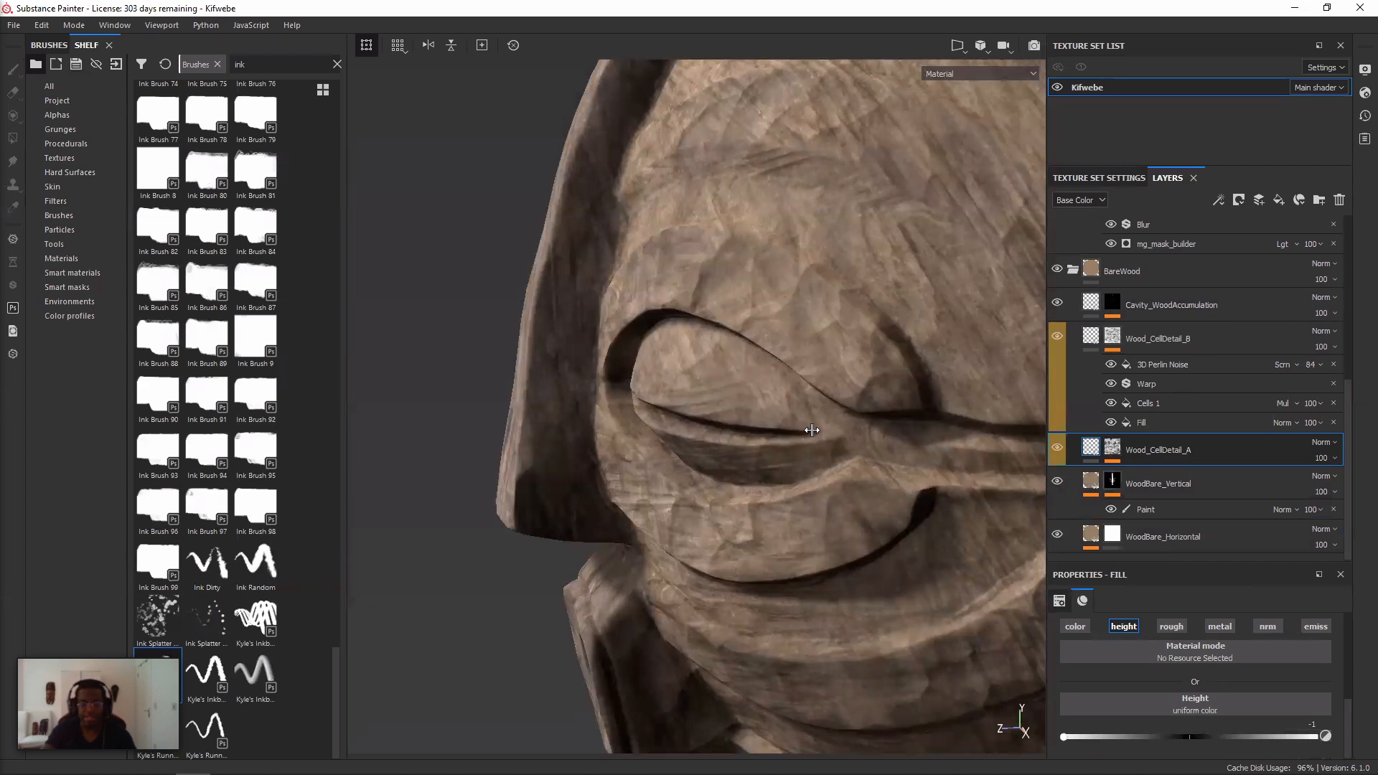
scroll(812, 430, up, 2)
scroll(790, 426, up, 2)
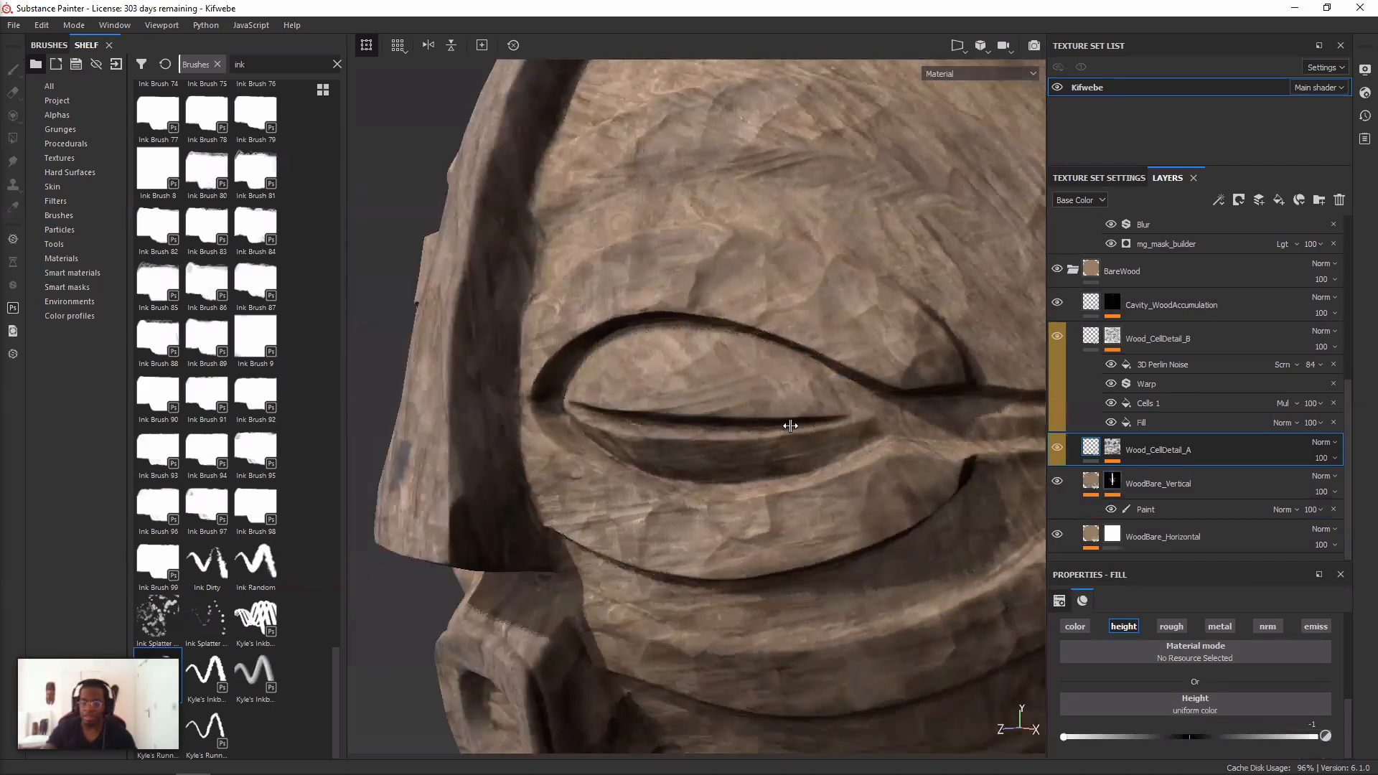
scroll(790, 426, up, 1)
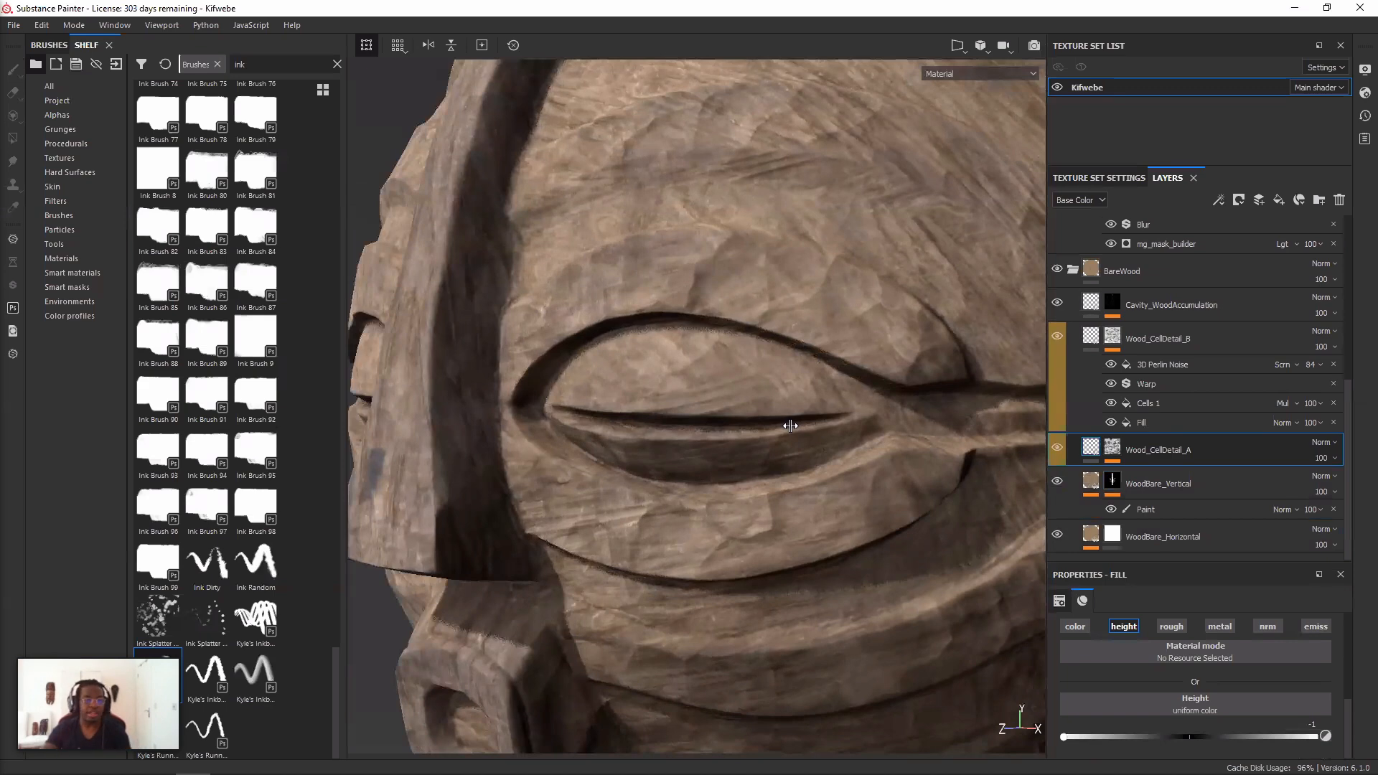
scroll(790, 426, down, 5)
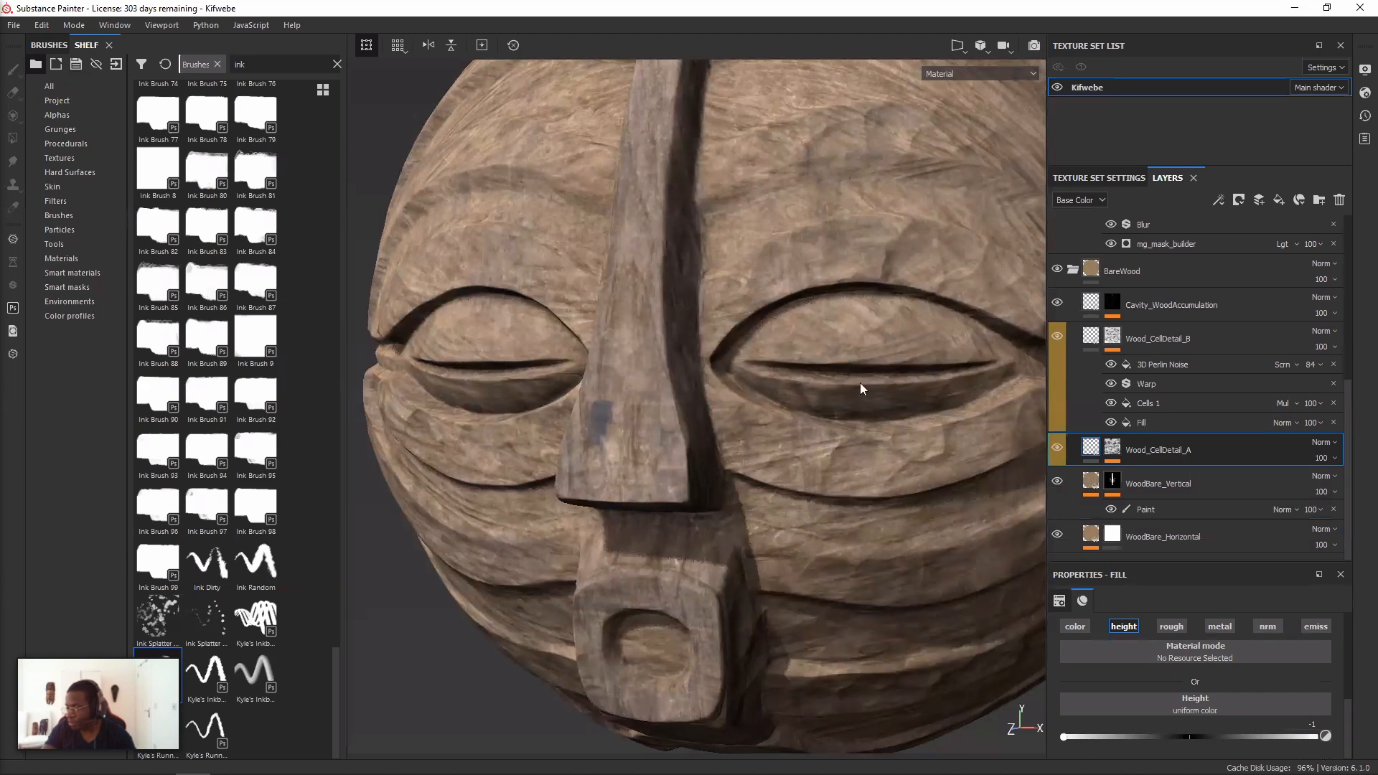
alt+middle_drag(883, 468, 857, 447)
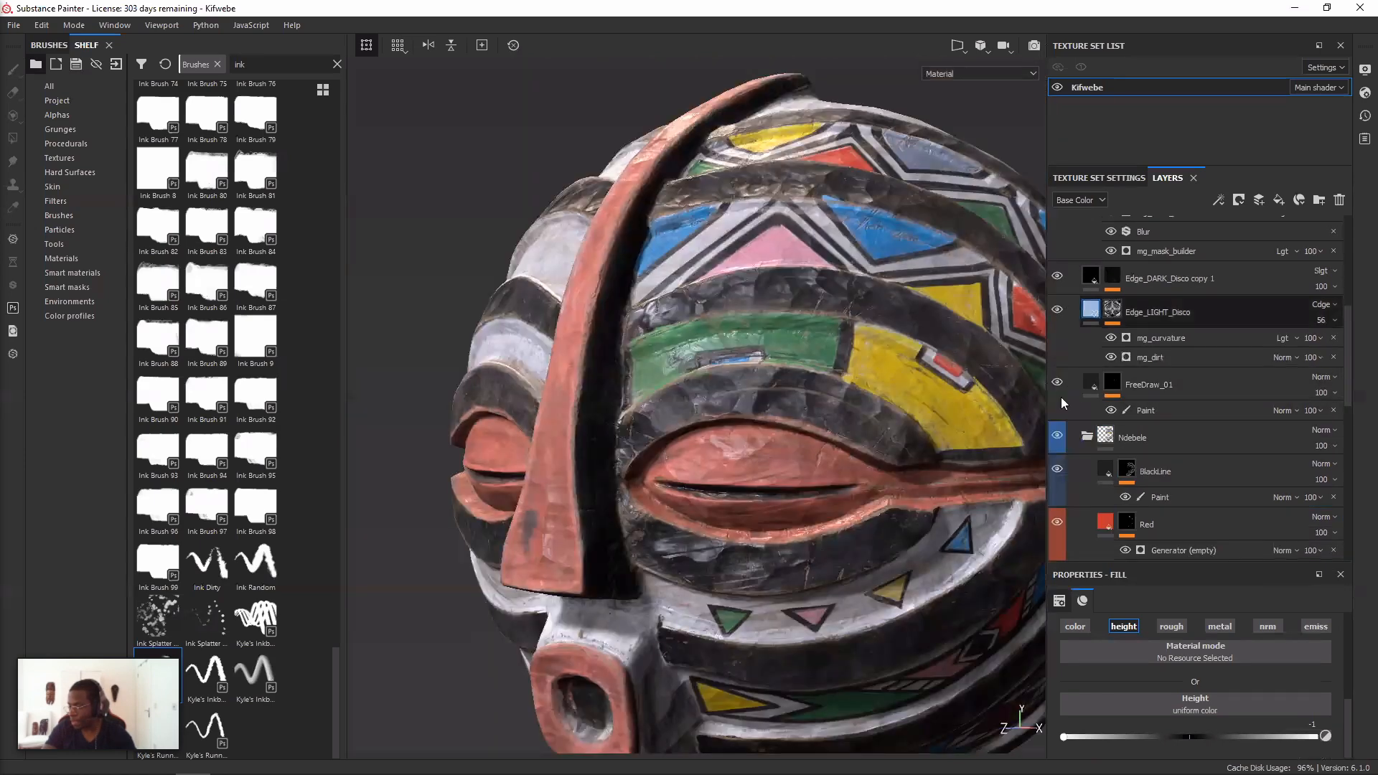
- Hide the Edge_DARK_Disco copy 1, Edge_LIGHT_Disco and FreeDraw_01 layers along with the Ndebele group
click(1057, 309)
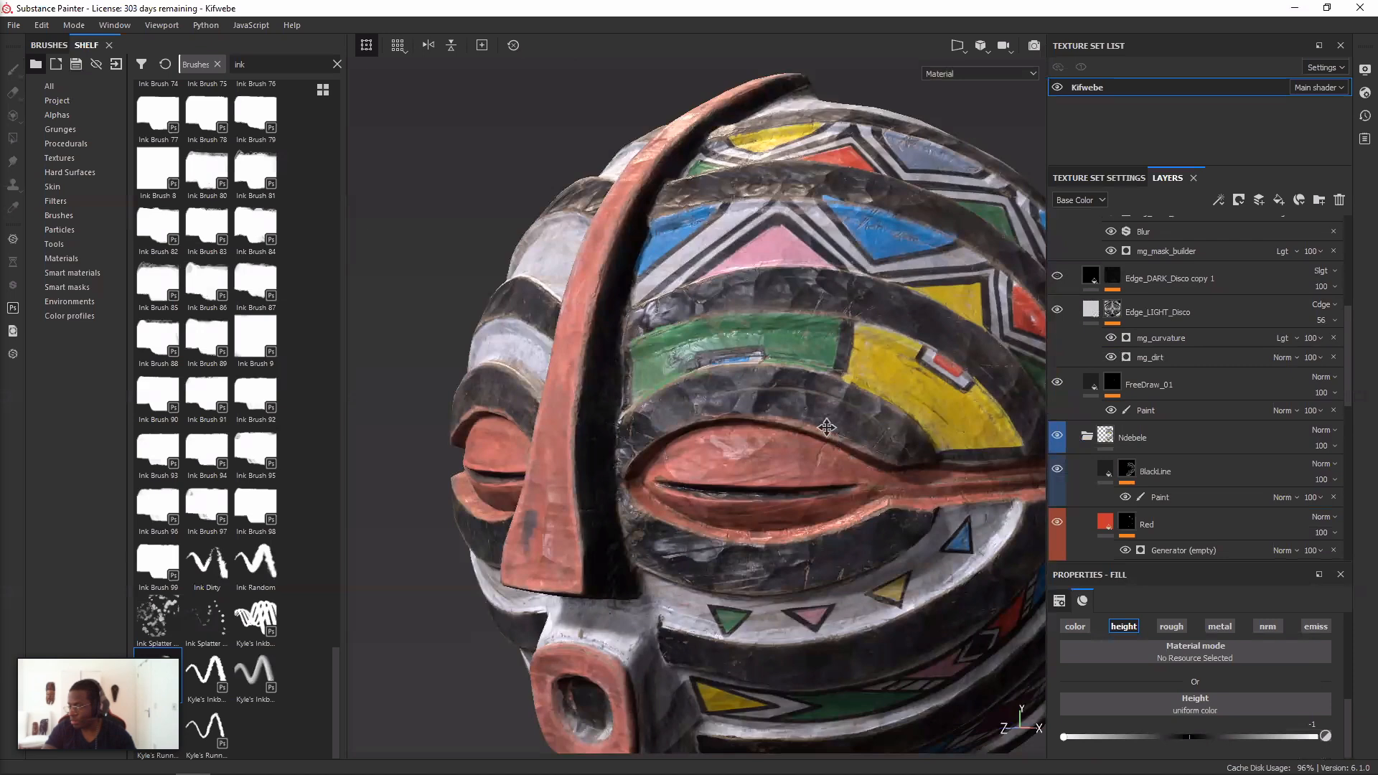
click(1057, 275)
scroll(1080, 355, up, 2)
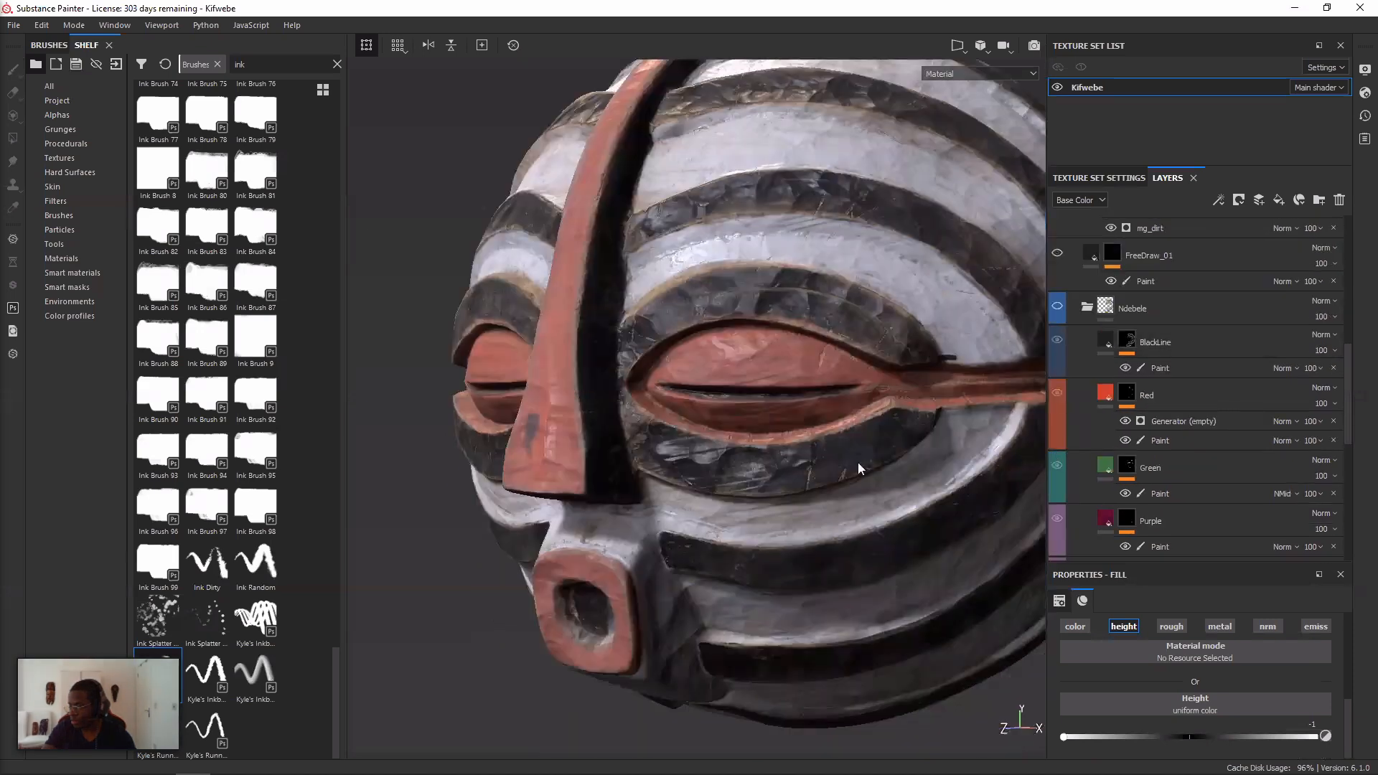
- Hide the Red and BlackPaint layers to isolate the WhitePaint layer over the bare wood
click(1057, 395)
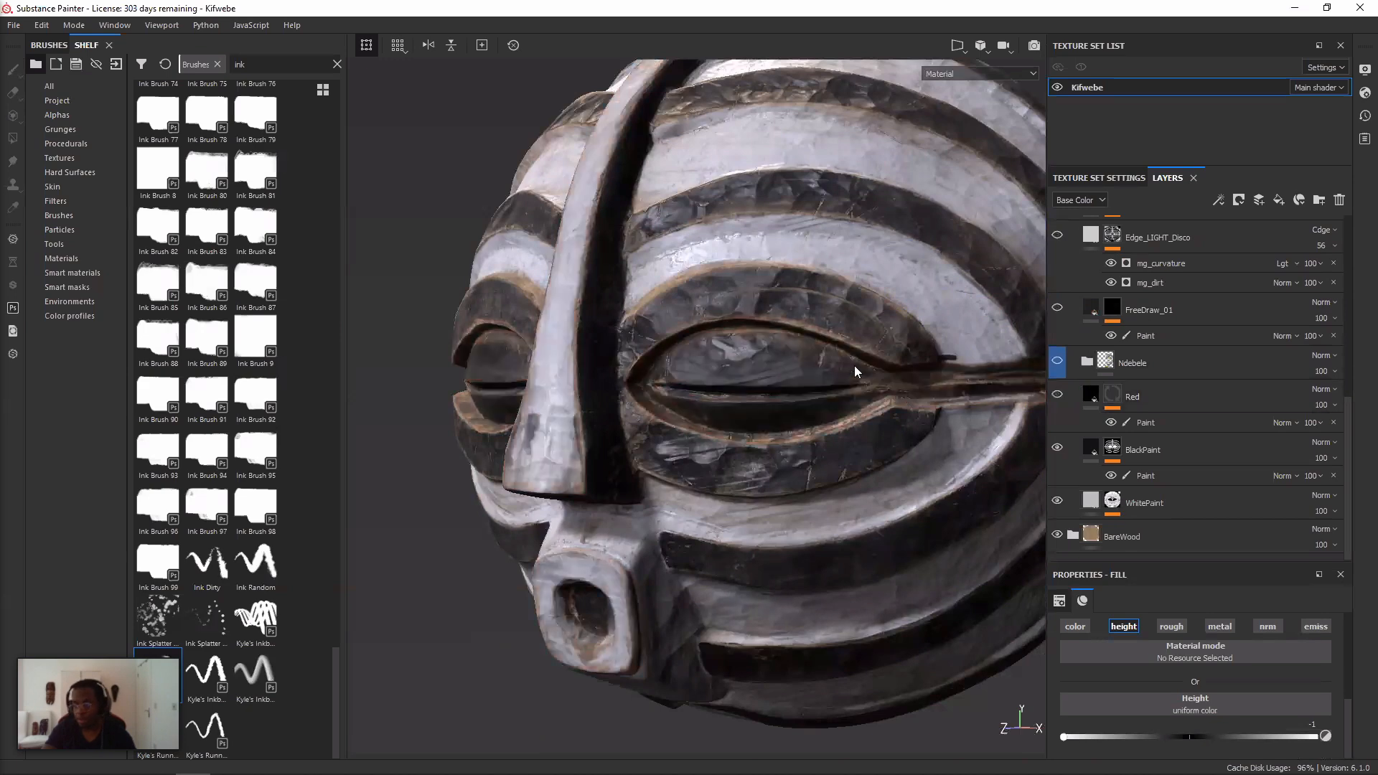
click(1058, 448)
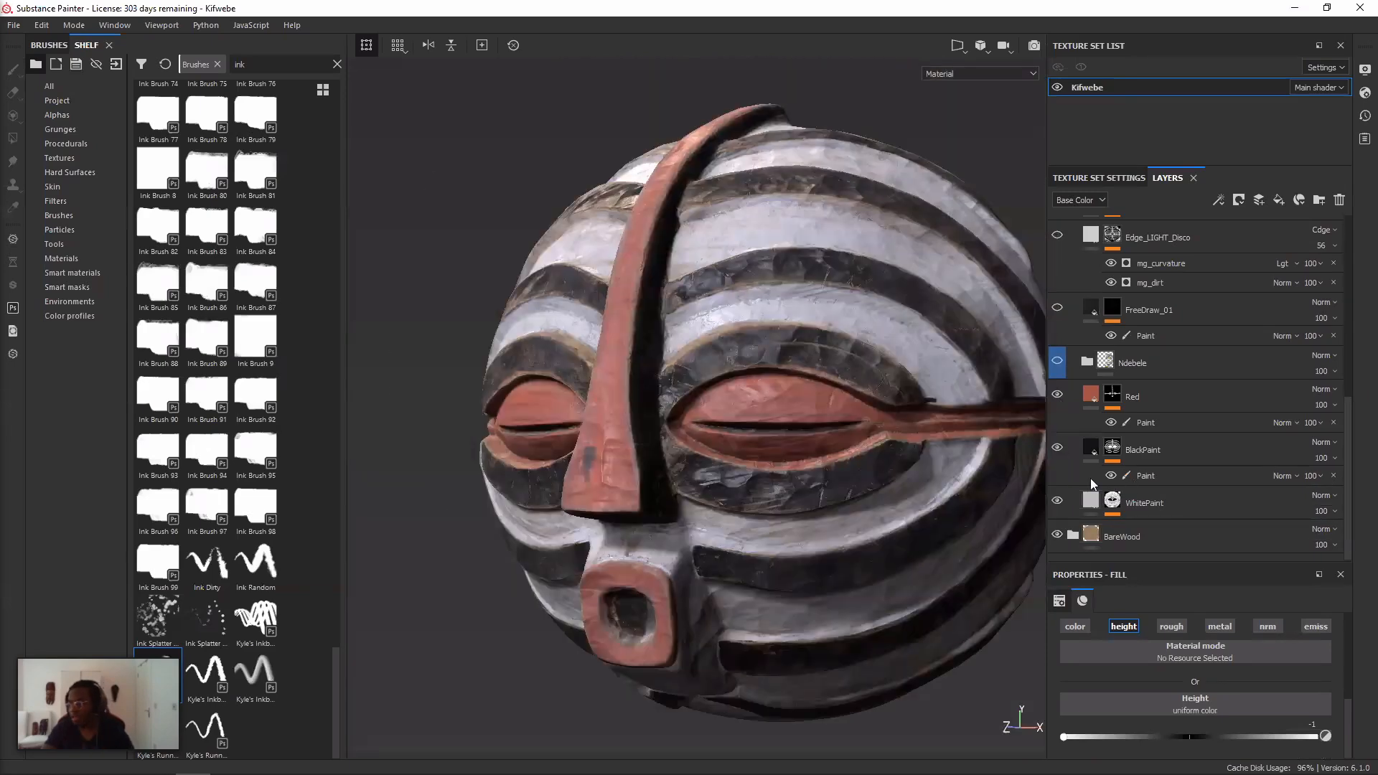
click(1057, 394)
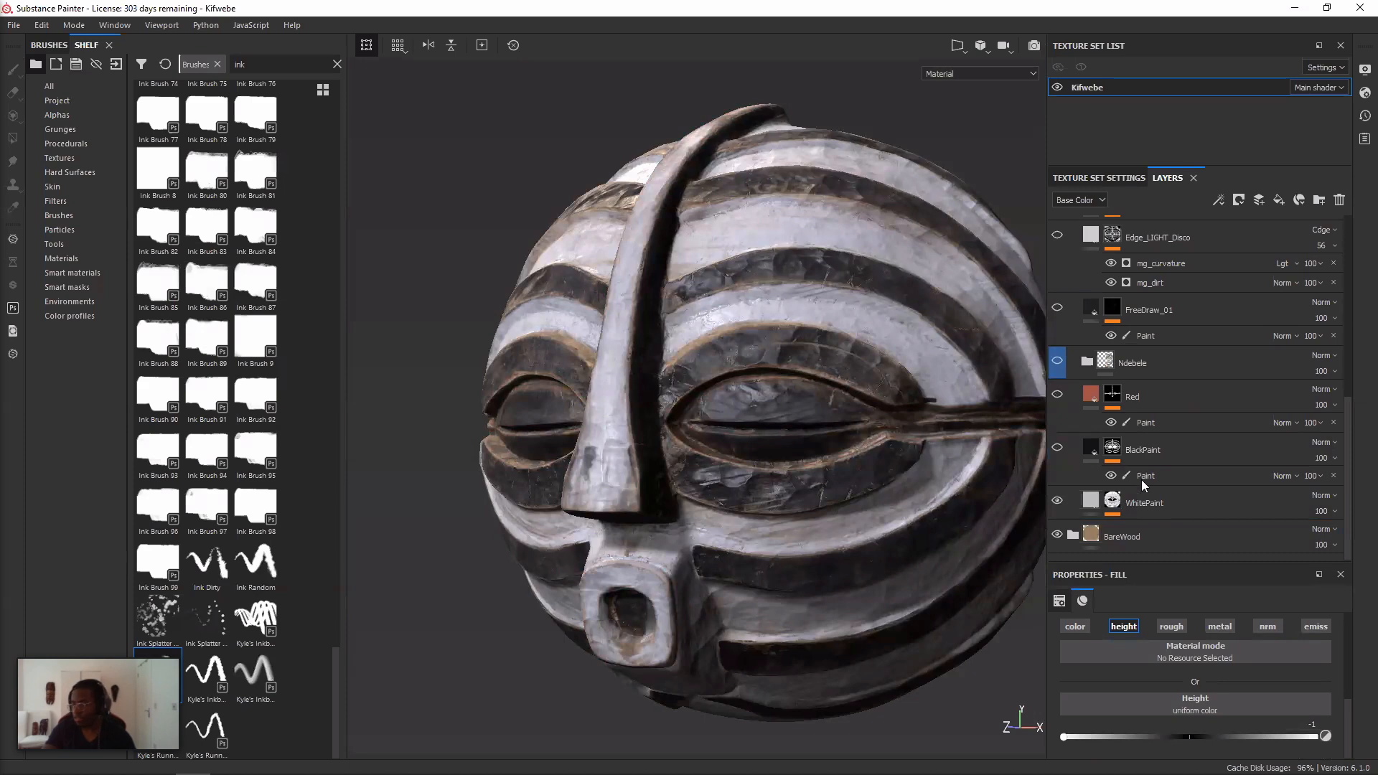
click(1136, 511)
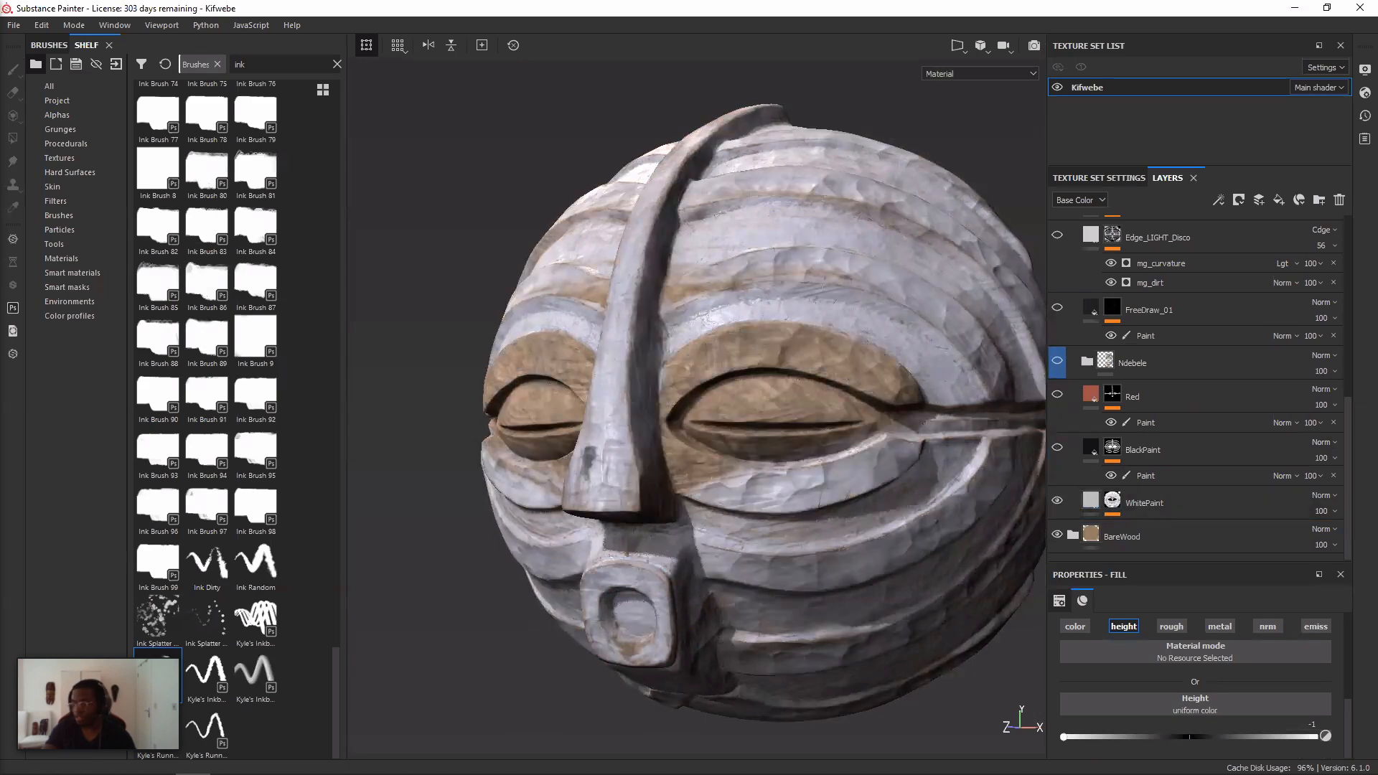
- Select the Paint effect in the WhitePaint mask and examine the white coat's edges around the eye
alt+drag(775, 423, 735, 424)
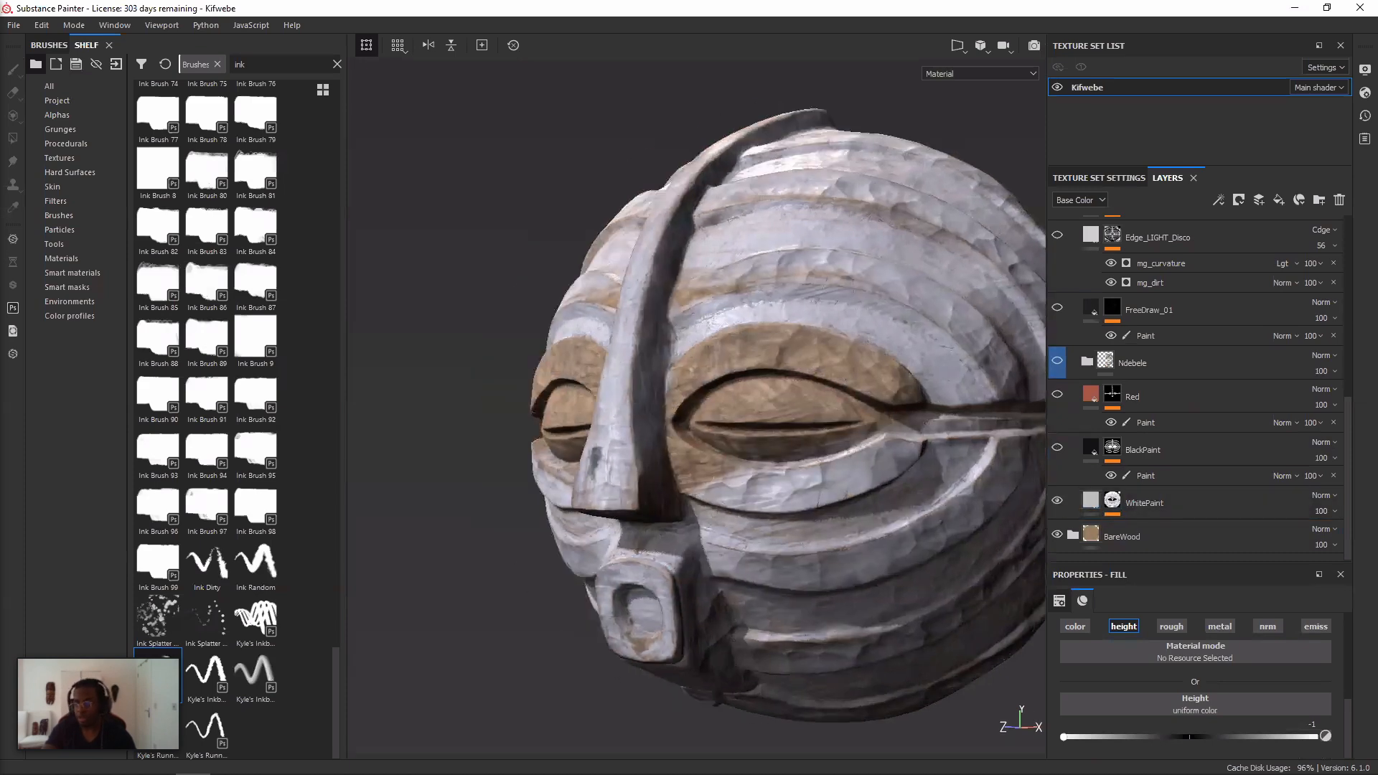
scroll(714, 320, up, 3)
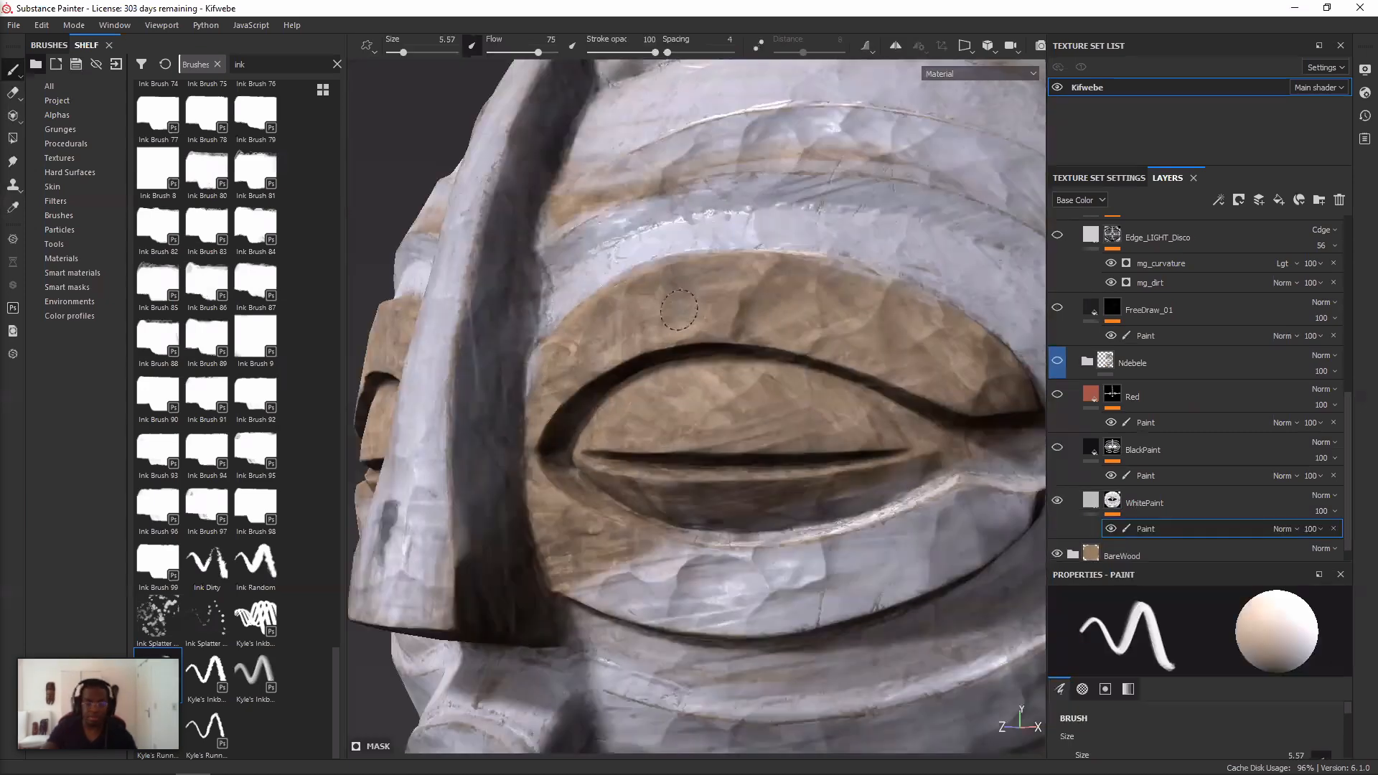
alt+drag(649, 331, 691, 330)
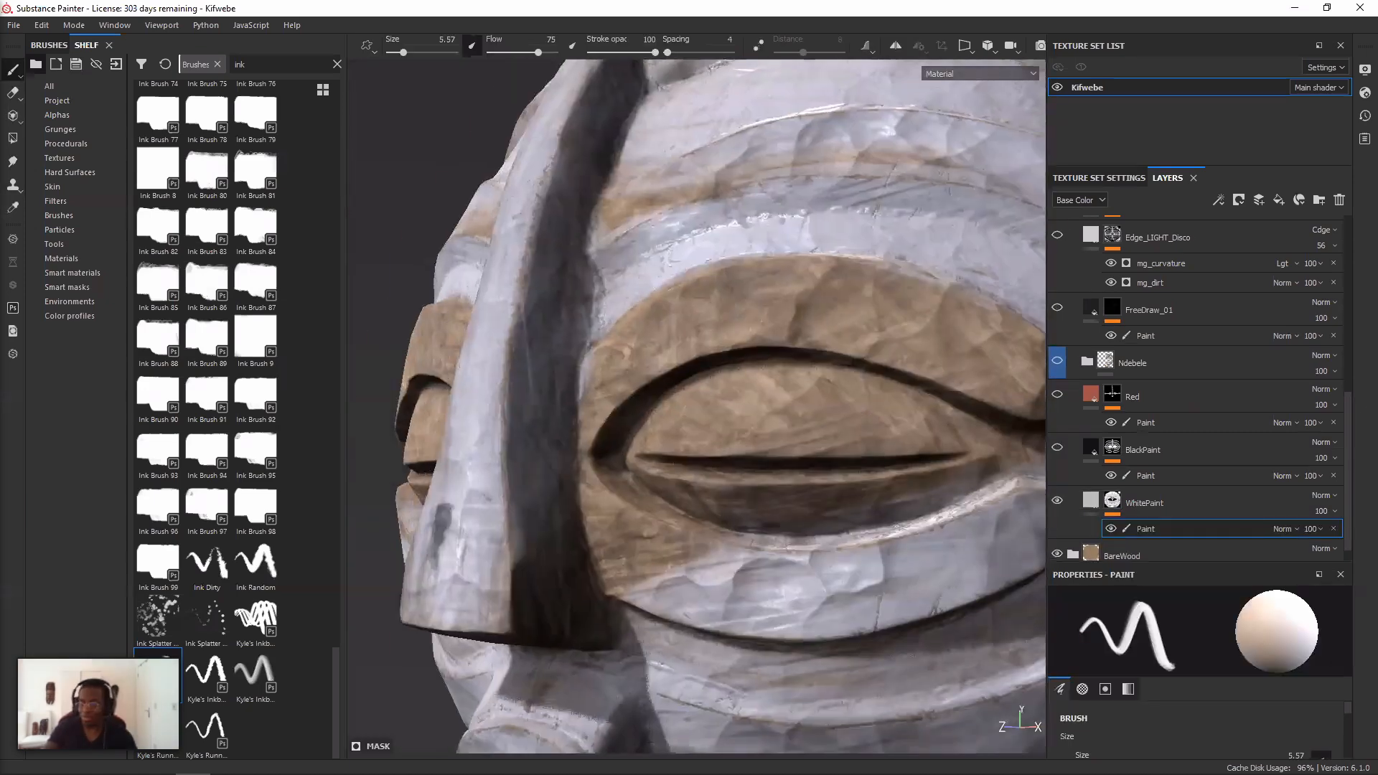
scroll(691, 331, down, 1)
scroll(691, 331, down, 1)
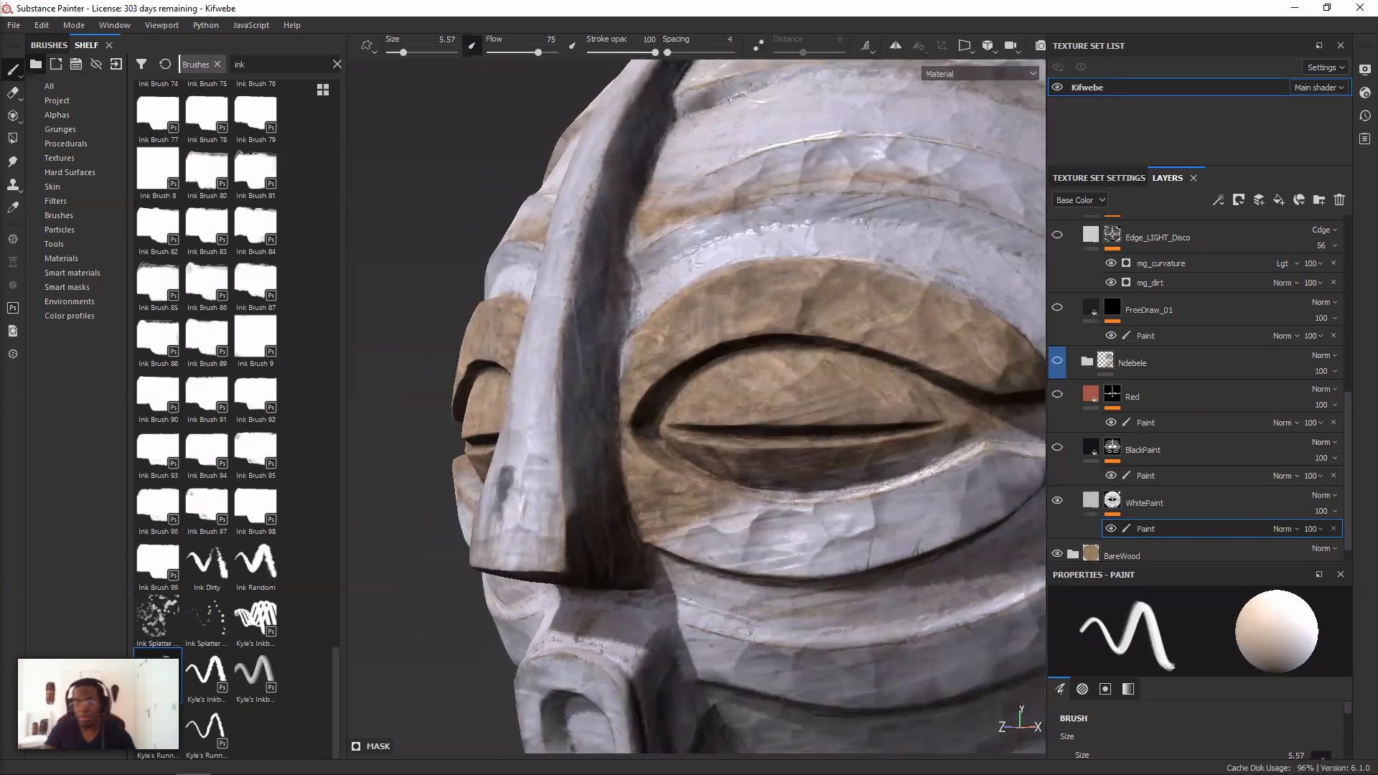
scroll(752, 290, down, 1)
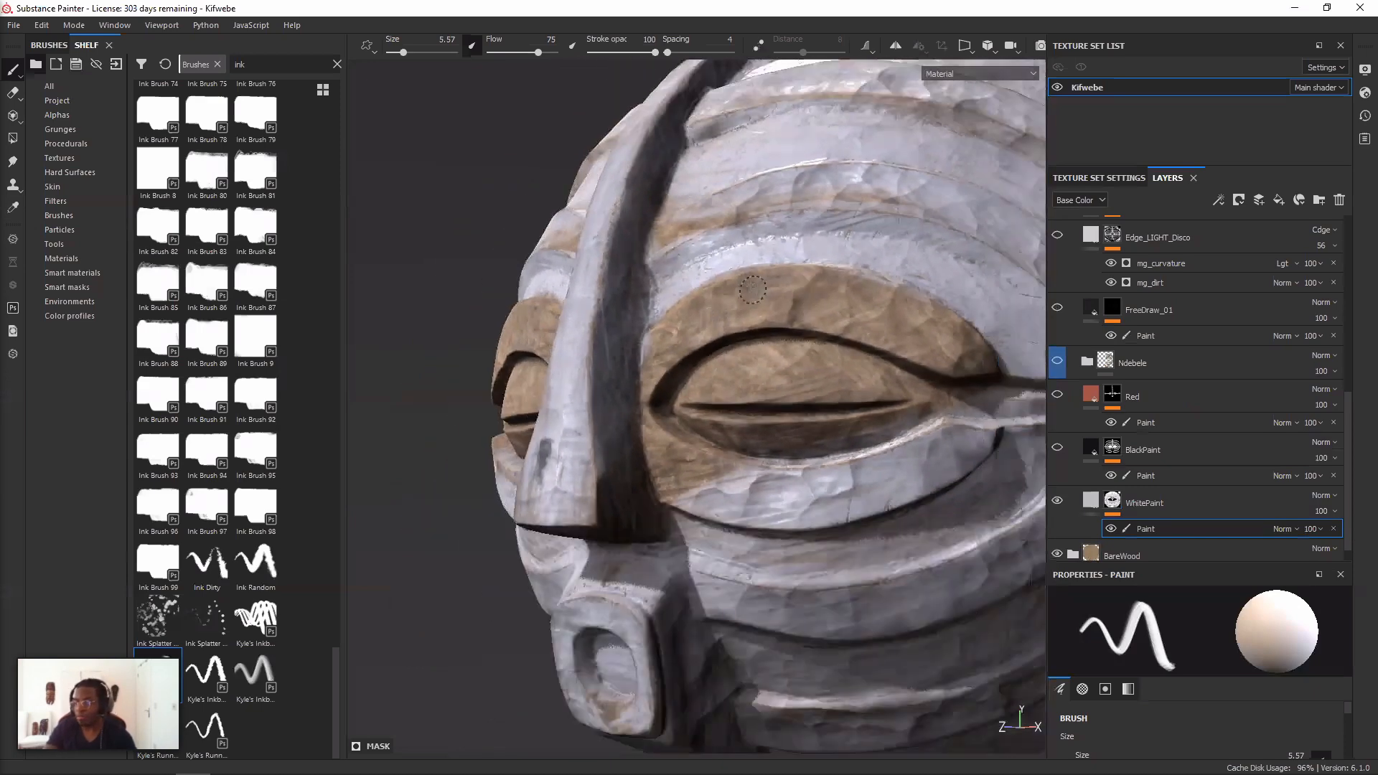
scroll(866, 311, down, 2)
key(alt)
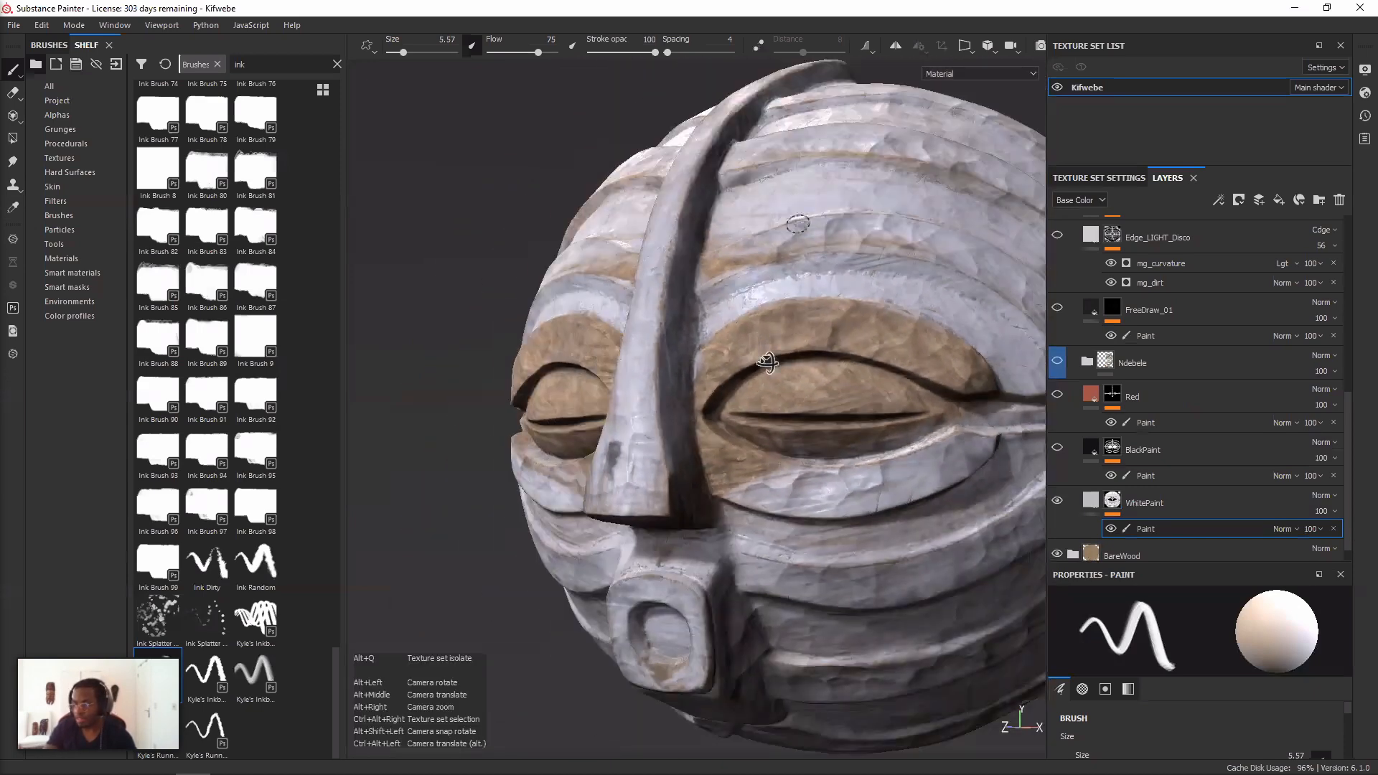
- Examine the white paint's coverage across the forehead, nose and opposite eye
alt+drag(767, 363, 659, 373)
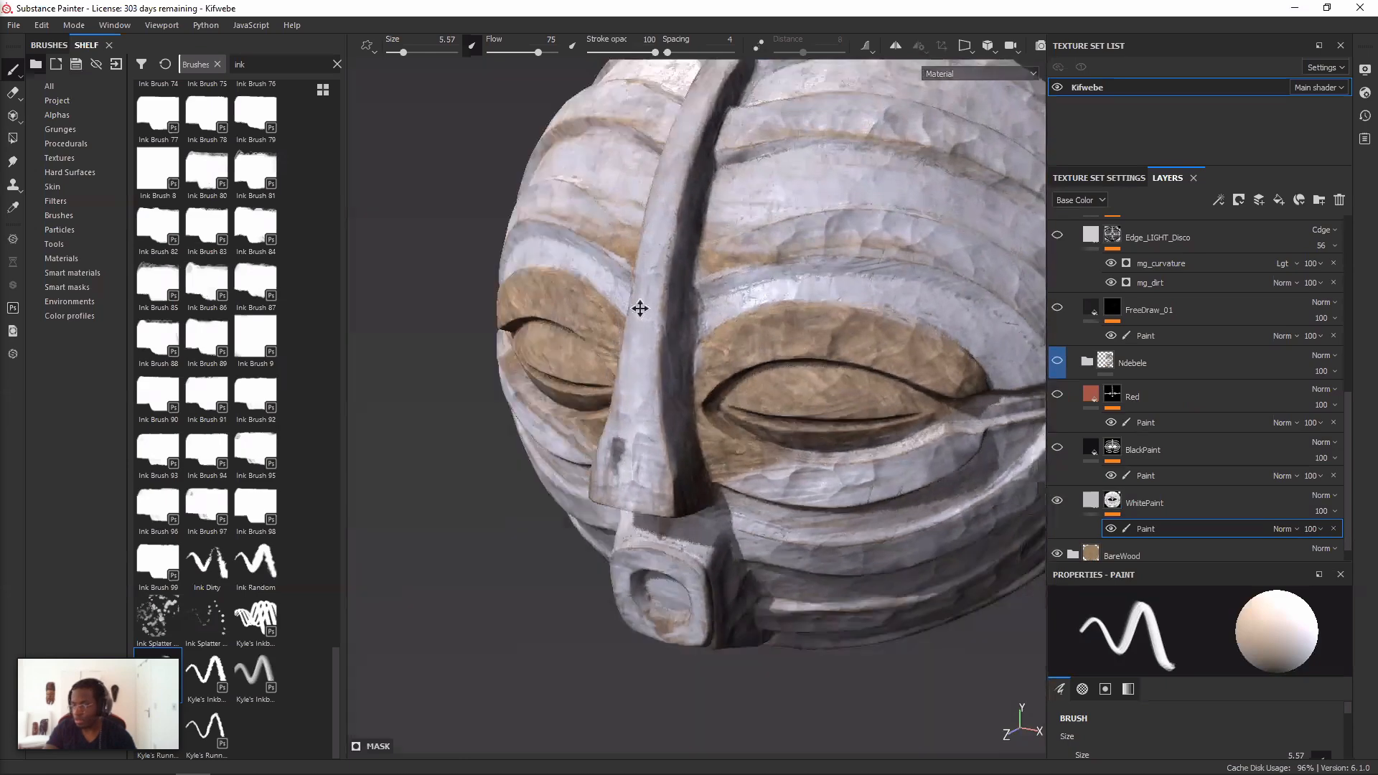
alt+drag(640, 308, 579, 388)
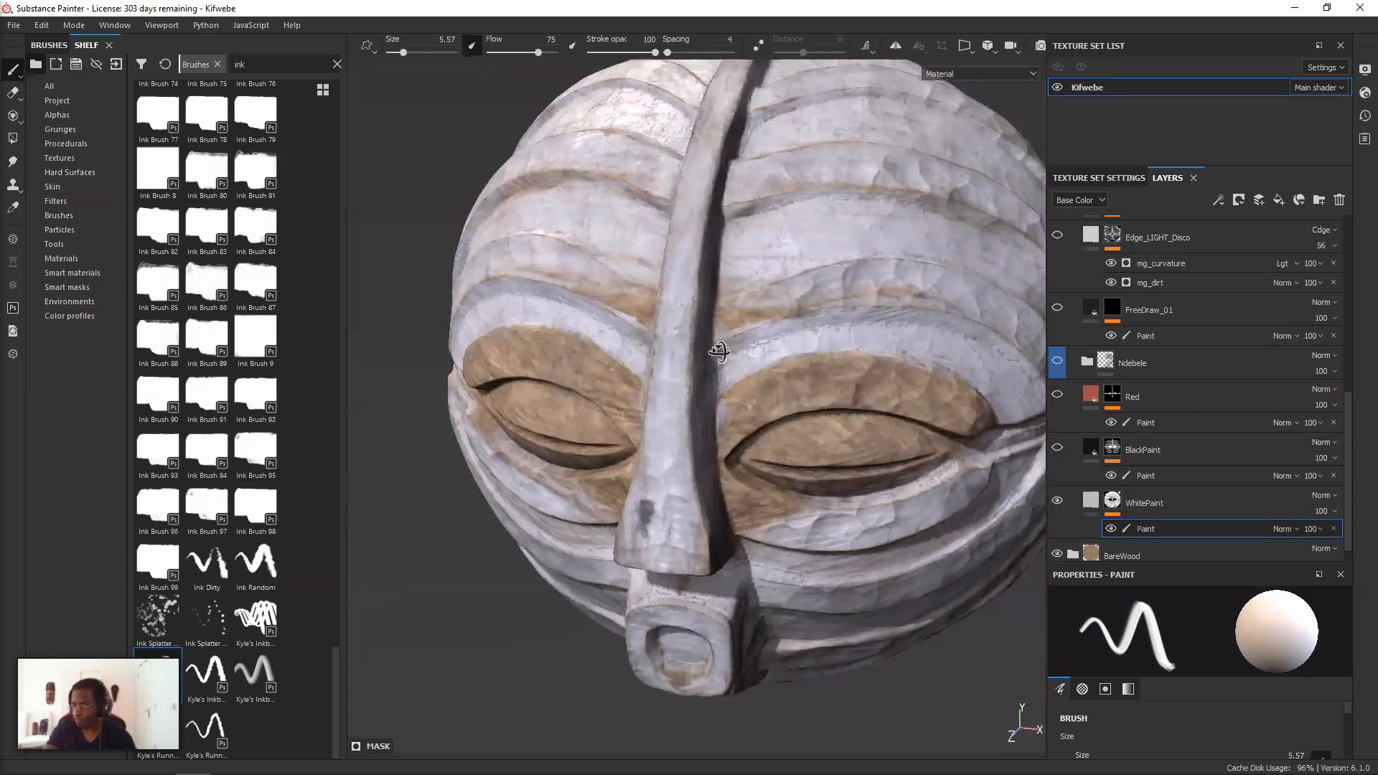
scroll(755, 364, up, 2)
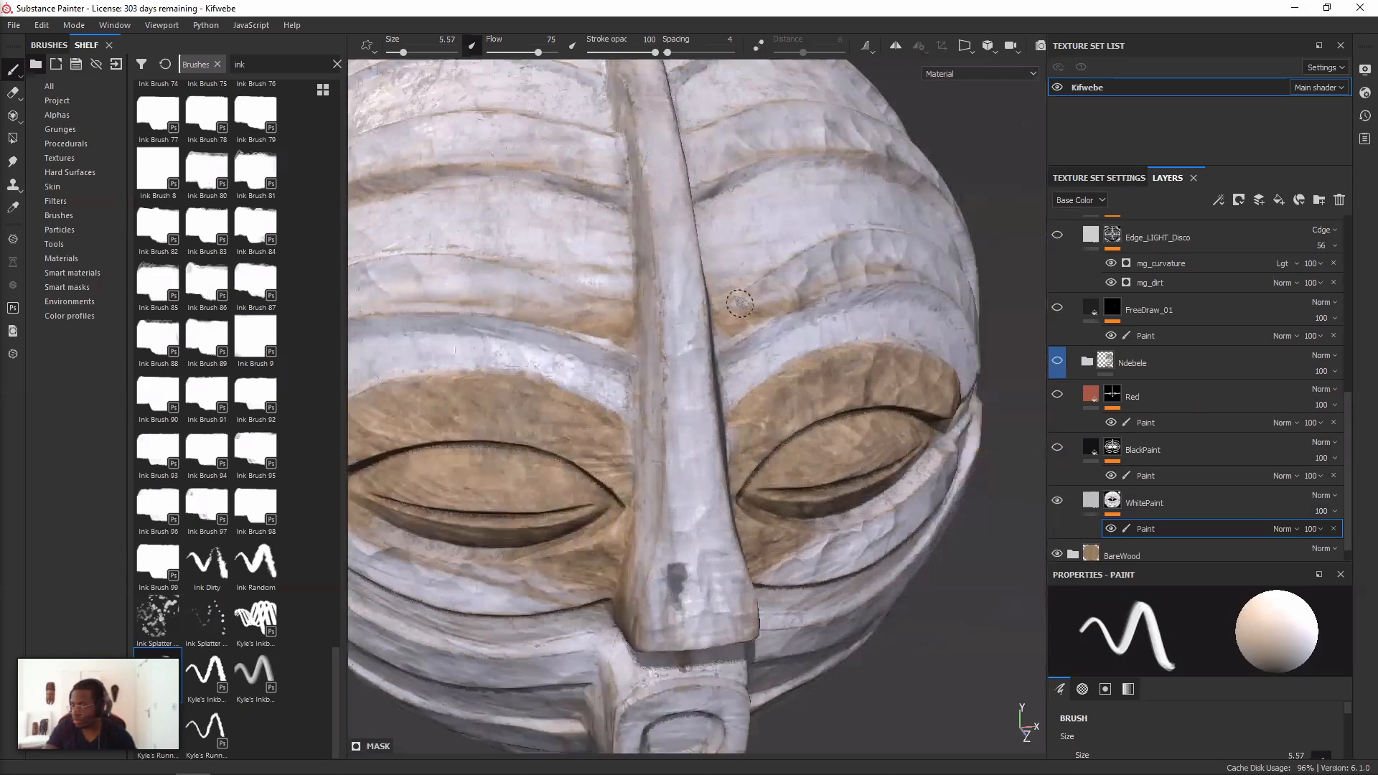
alt+drag(739, 303, 646, 308)
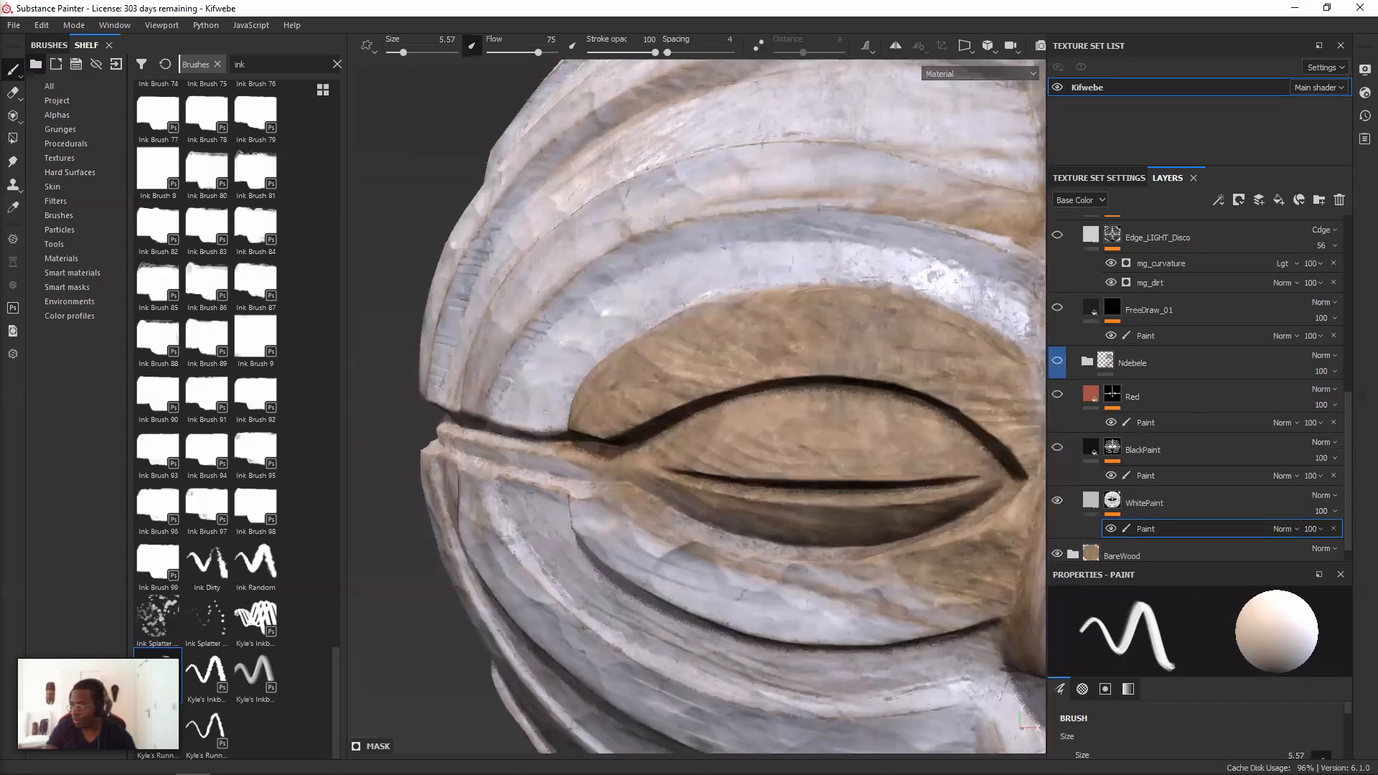
alt+drag(789, 460, 846, 437)
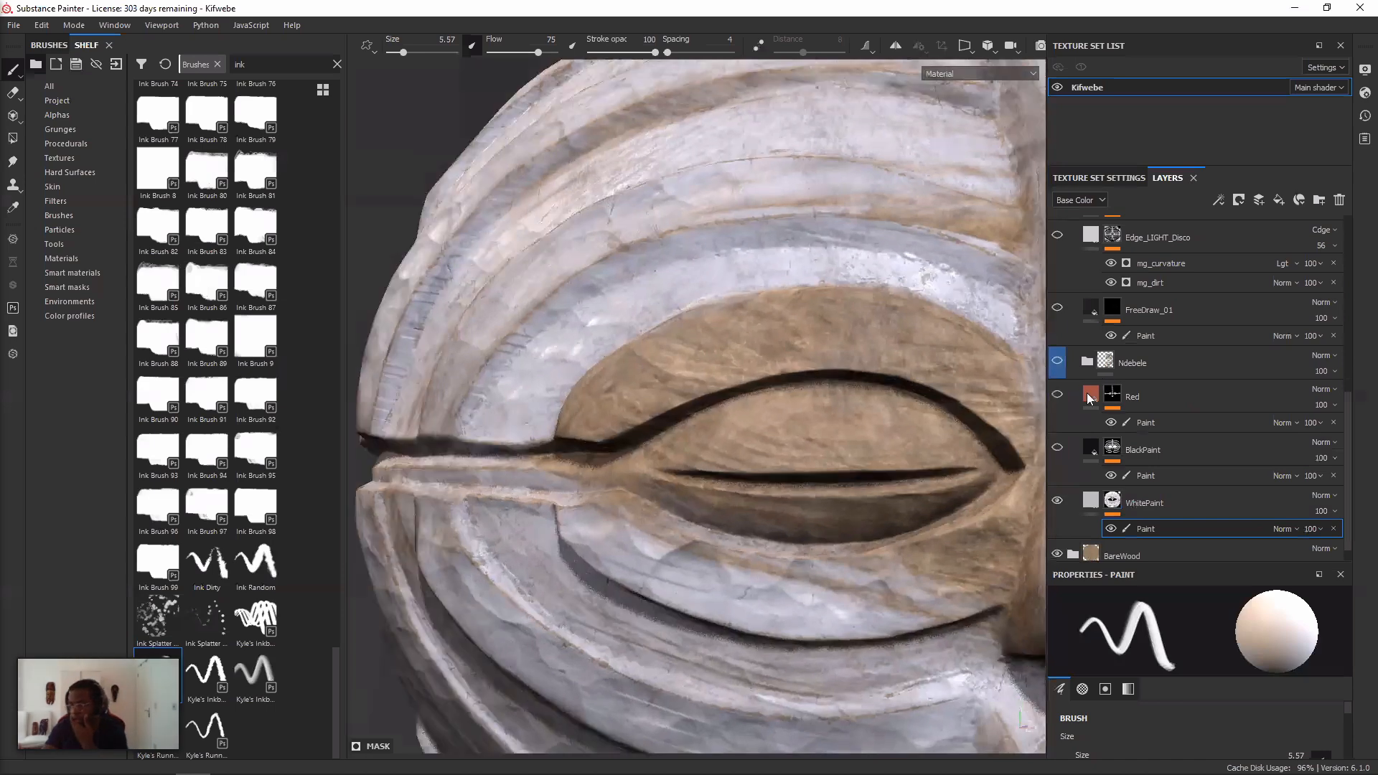
- Show the BlackPaint and Red layers again and look through the layers in the Paint_Ndebele group
alt+drag(848, 385, 772, 406)
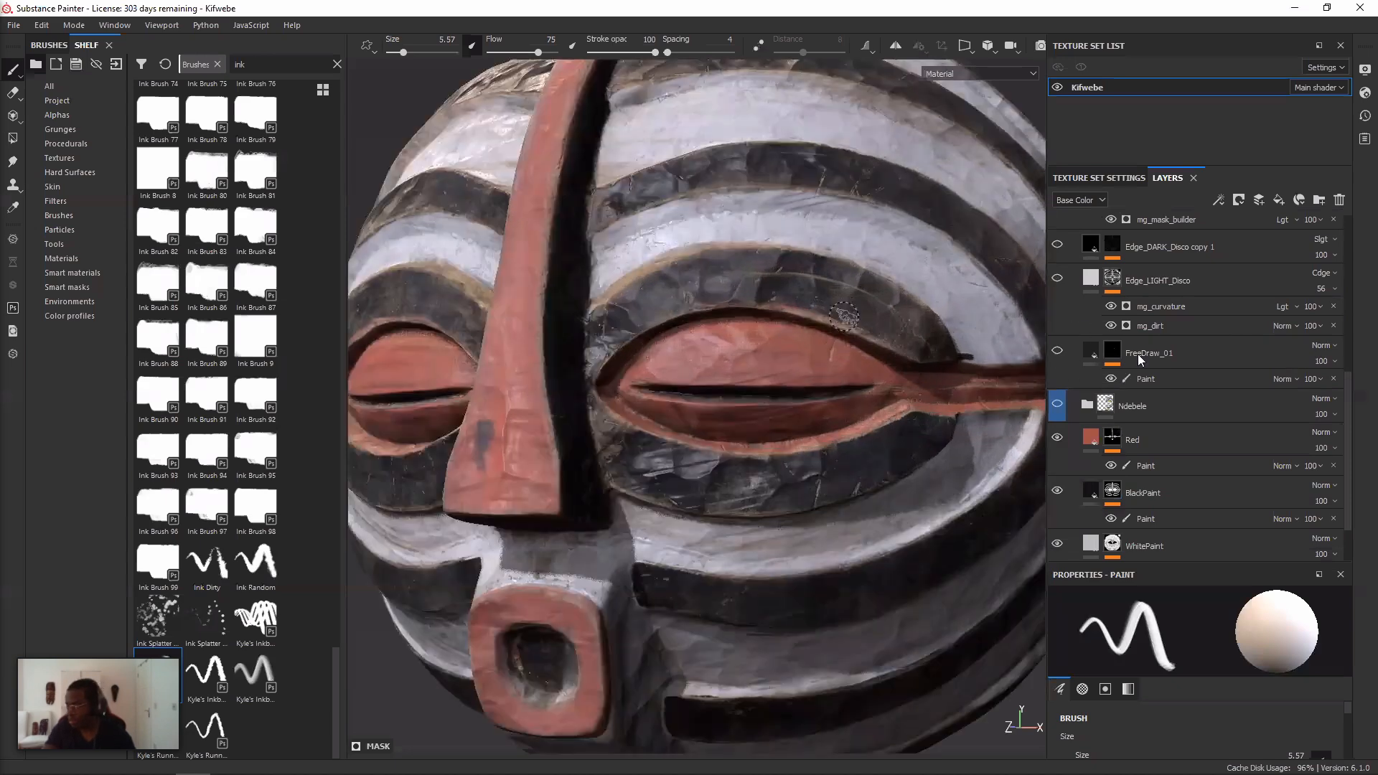
scroll(1087, 345, up, 5)
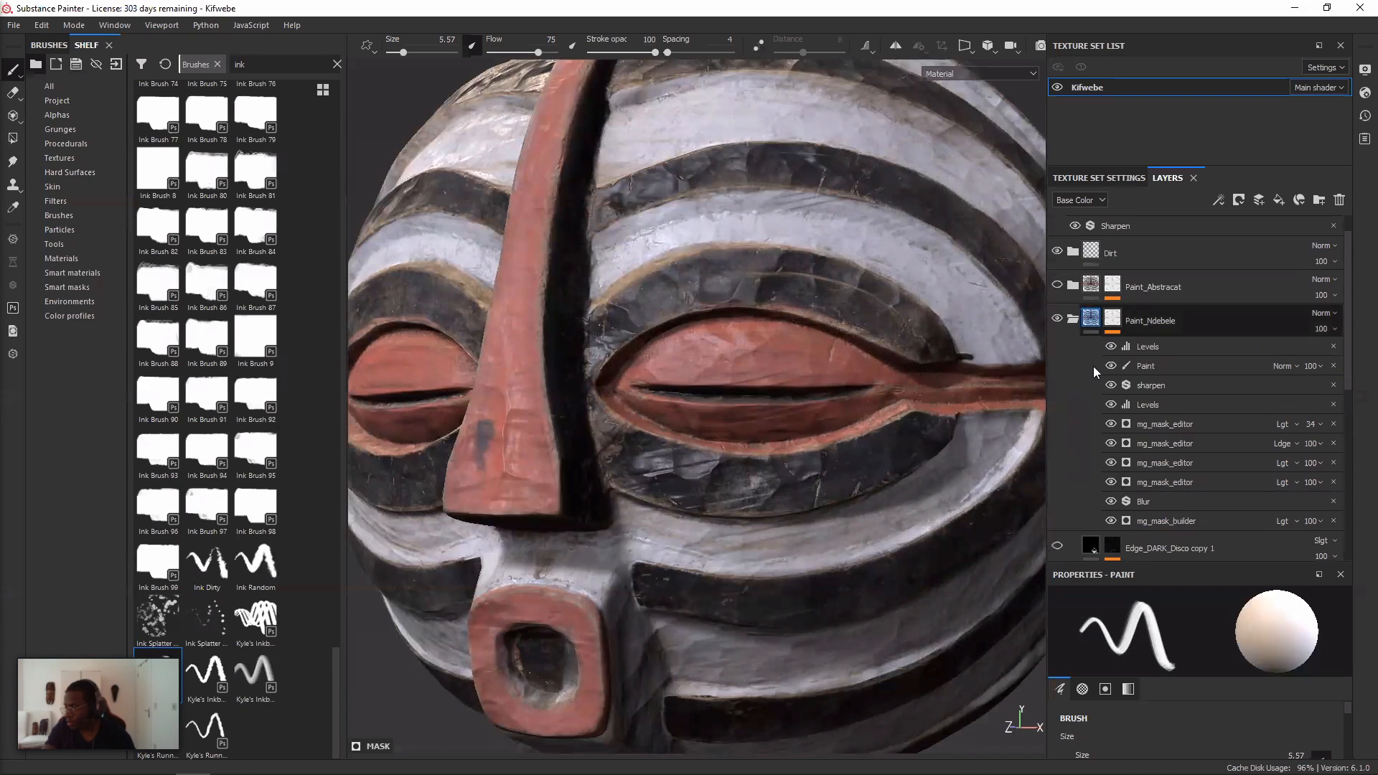
scroll(1092, 366, down, 3)
scroll(1057, 369, down, 1)
scroll(1058, 369, down, 1)
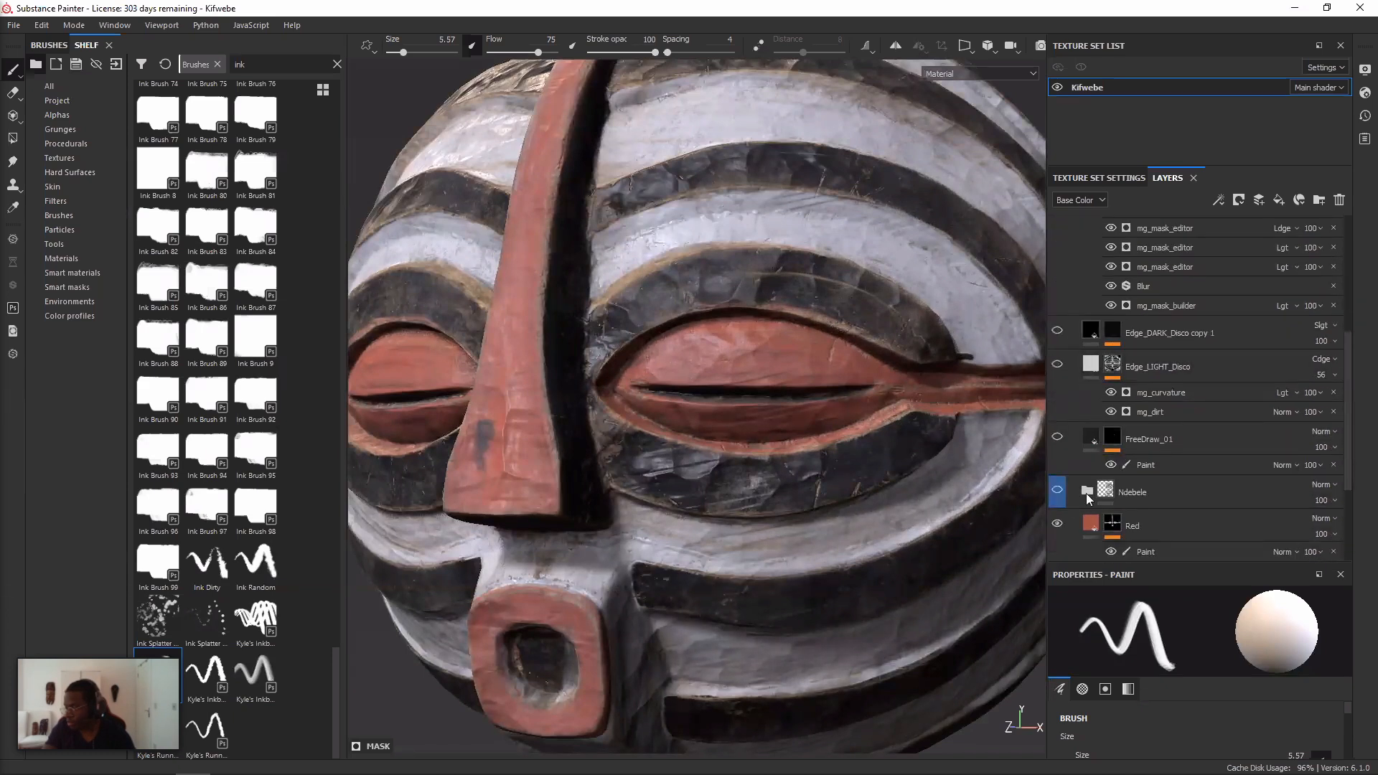
- Expand the Ndebele group and make it visible again together with FreeDraw_01 and Edge_LIGHT_Disco
shift+right_drag(897, 384, 806, 345)
click(1087, 491)
scroll(1168, 362, down, 1)
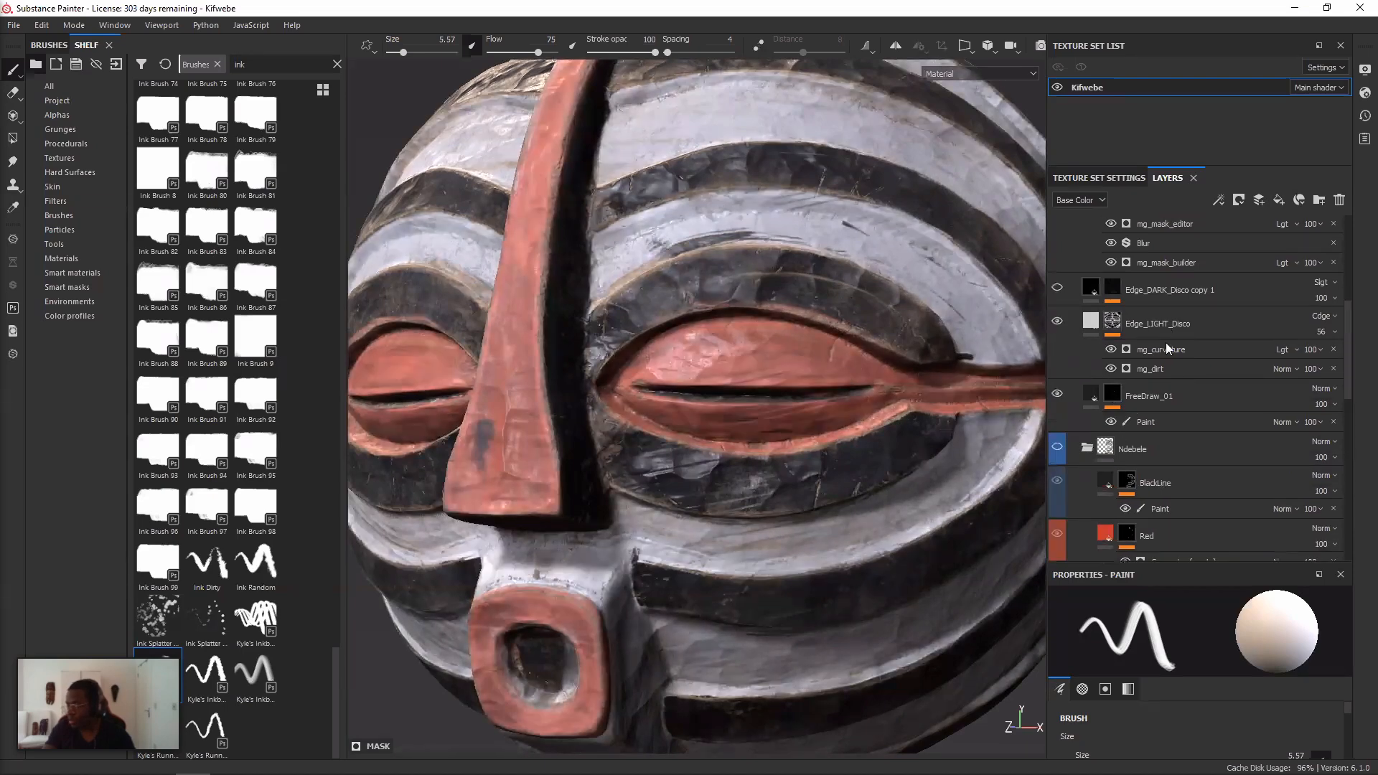
scroll(1148, 460, down, 1)
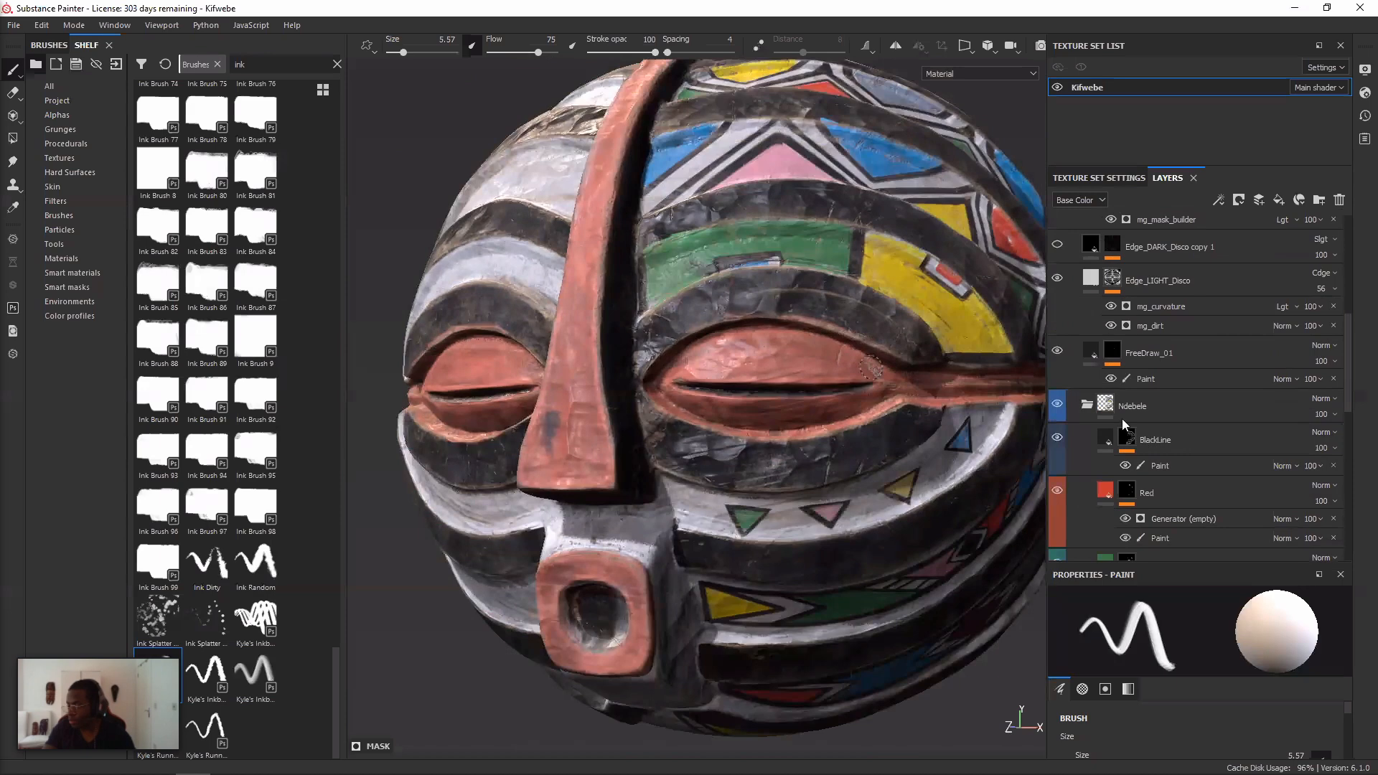
scroll(1039, 339, down, 2)
alt+drag(1034, 359, 954, 341)
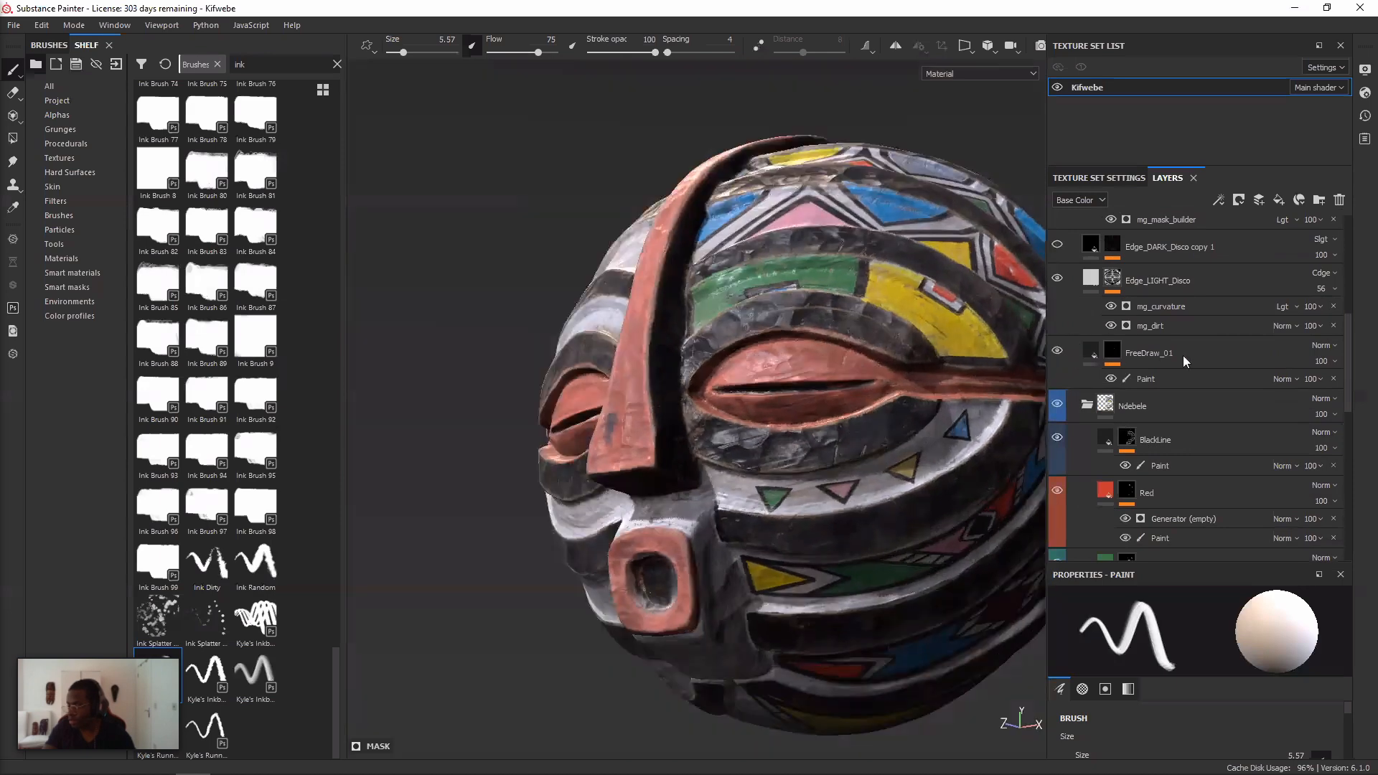
- Hide the BlackLine, Red and Green layers inside the Ndebele group
scroll(1062, 459, down, 3)
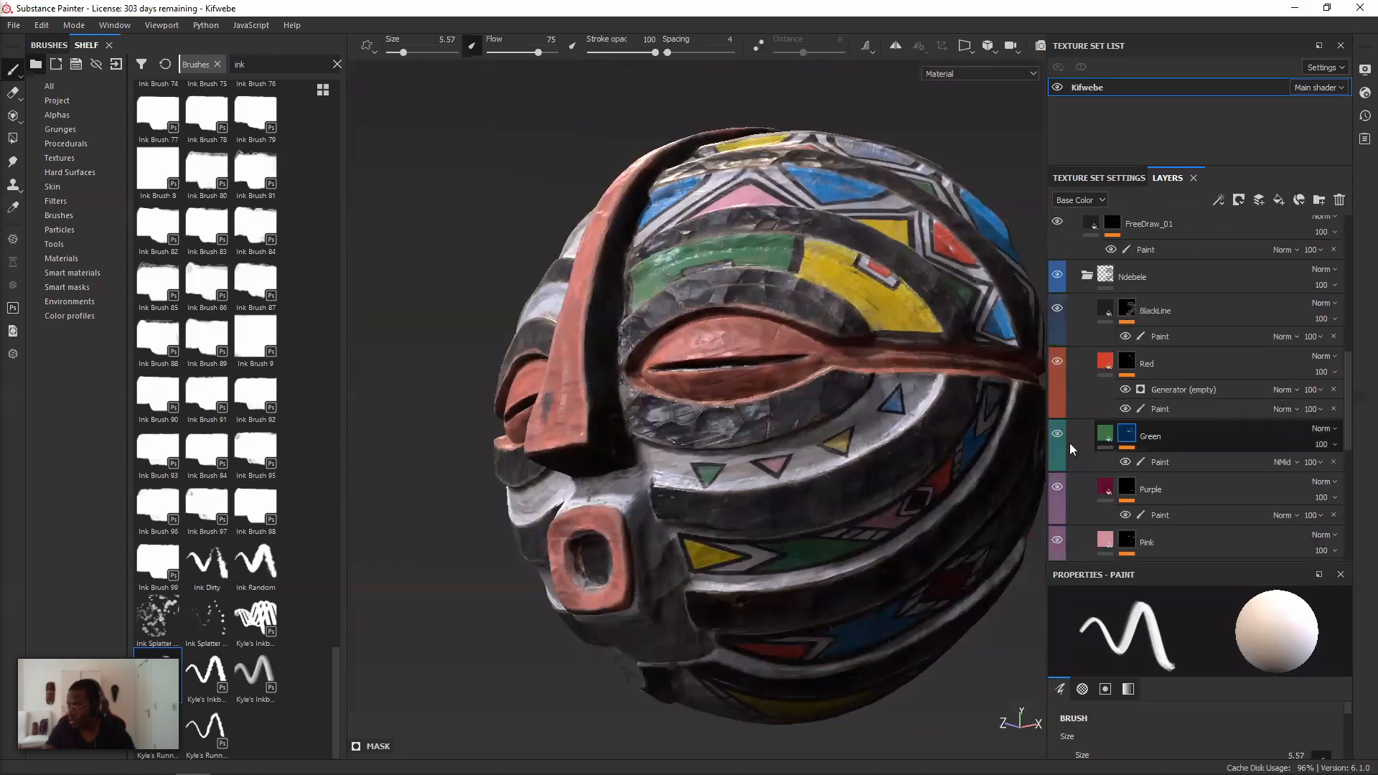
scroll(1055, 397, up, 1)
click(1057, 351)
click(1057, 405)
click(1057, 477)
- Hide the Purple, Pink, Yellow, Grey and Blue layers inside the Ndebele group
scroll(1061, 474, down, 3)
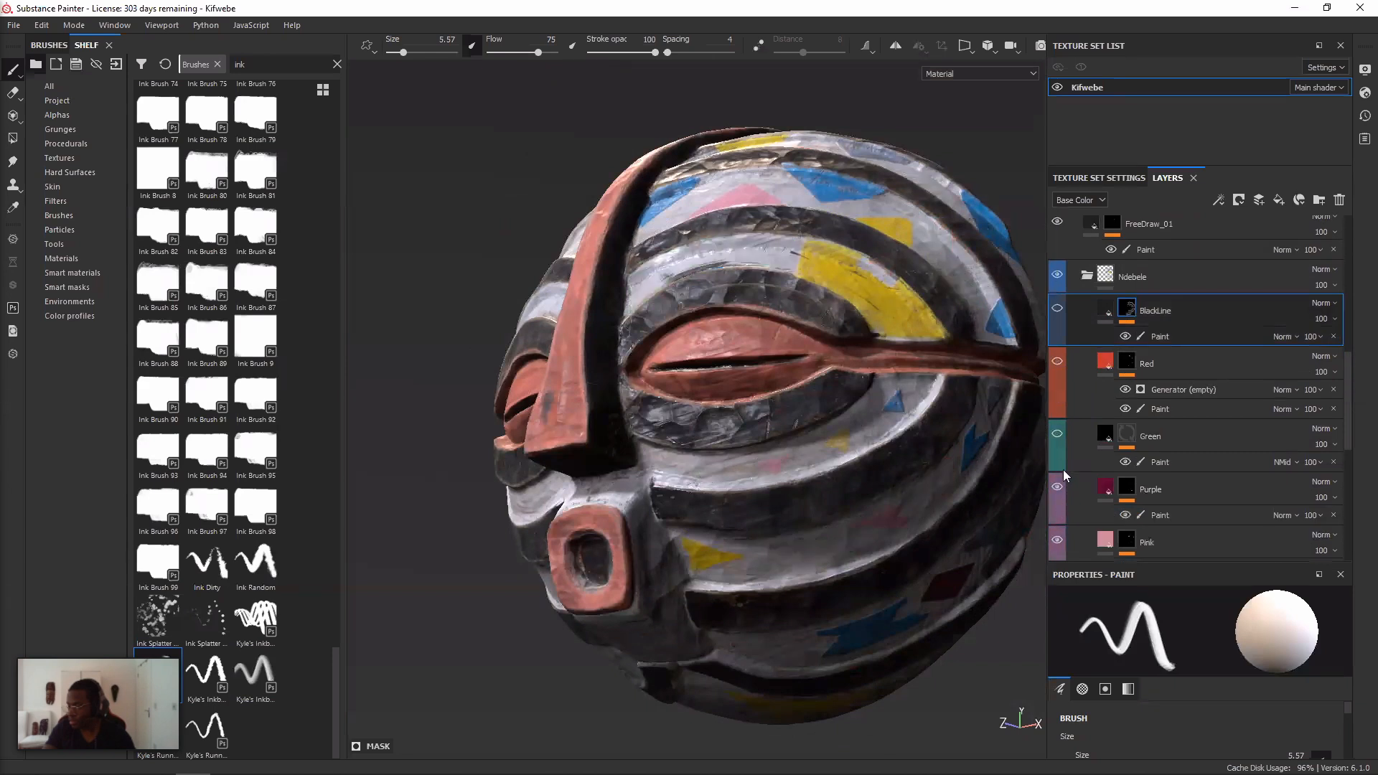
click(1057, 400)
click(1057, 453)
click(1056, 506)
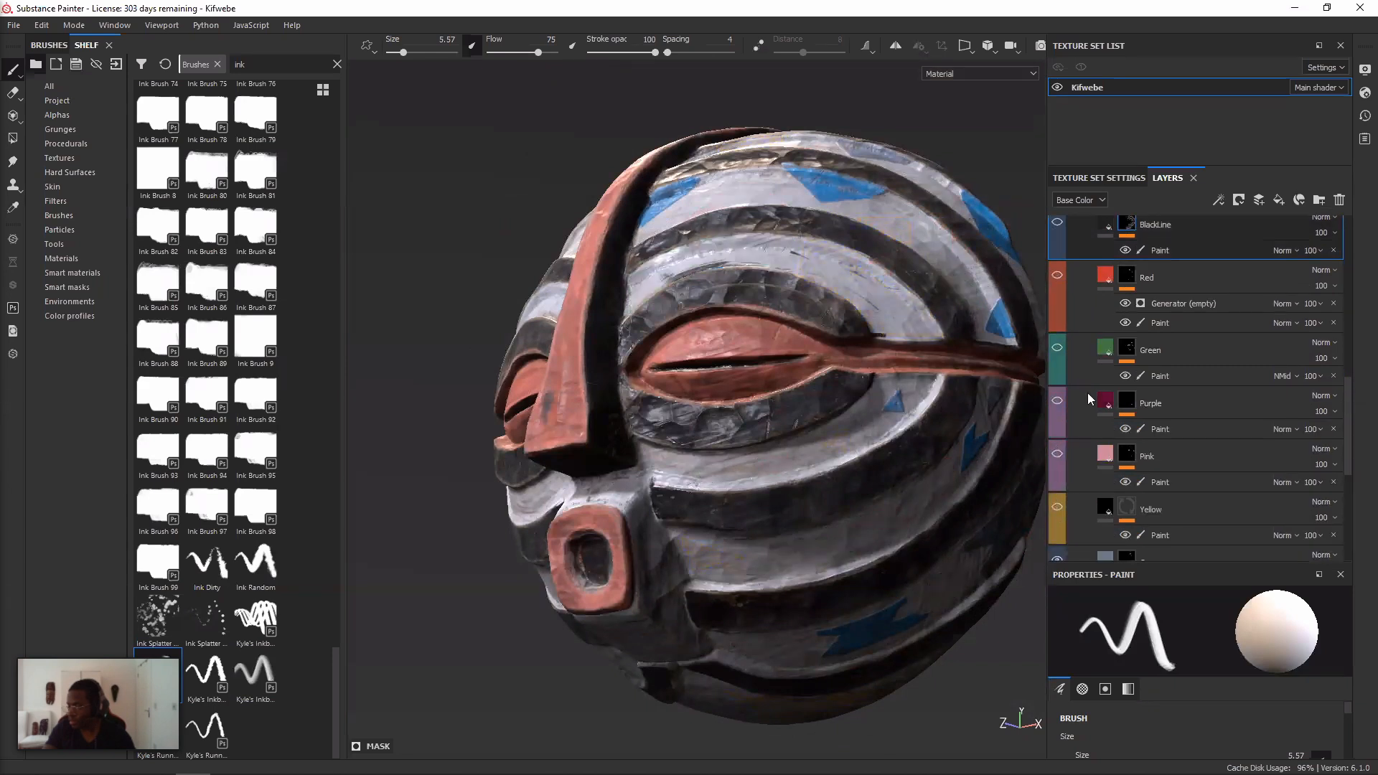
scroll(1085, 399, down, 2)
click(1057, 473)
click(1057, 527)
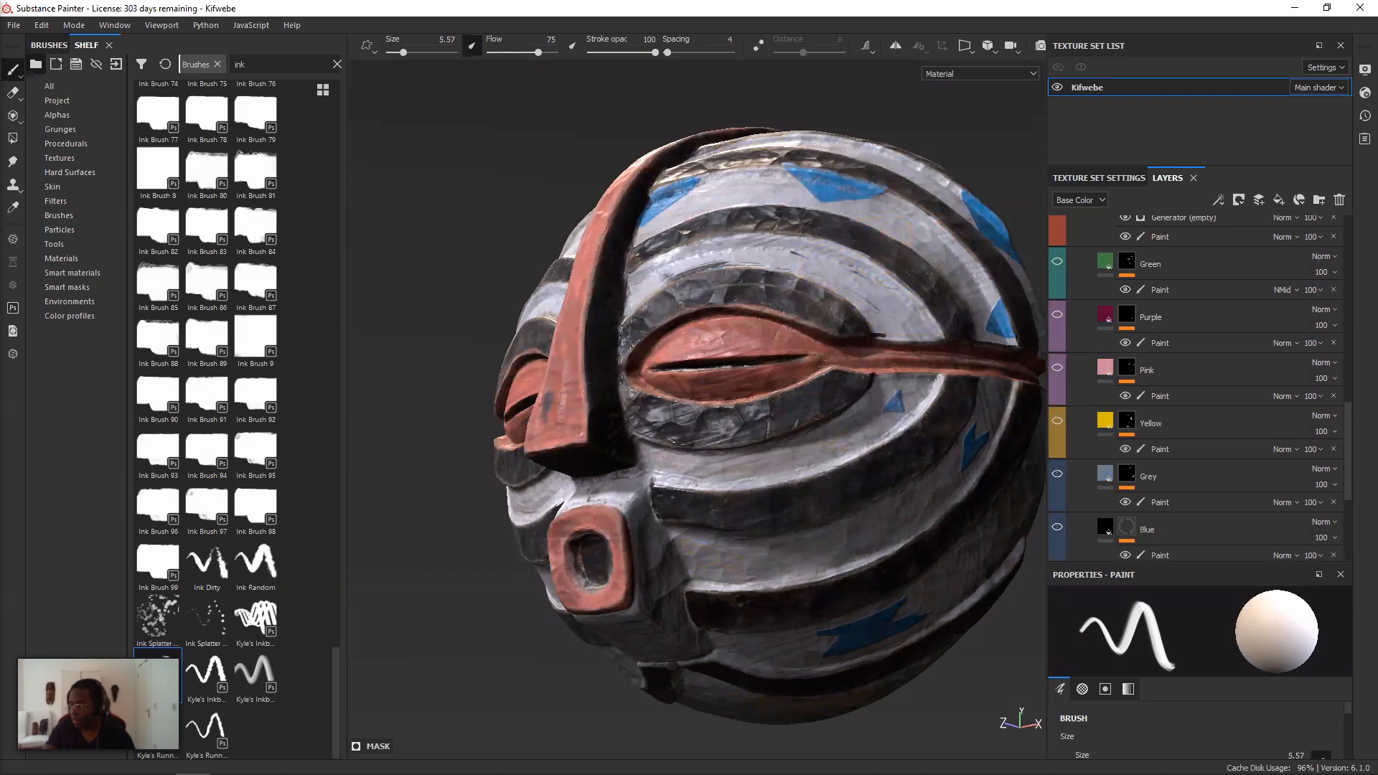
- Examine the BlackLine pattern on the stripes around the eye up close and select that layer's Paint effect
scroll(1057, 527, down, 2)
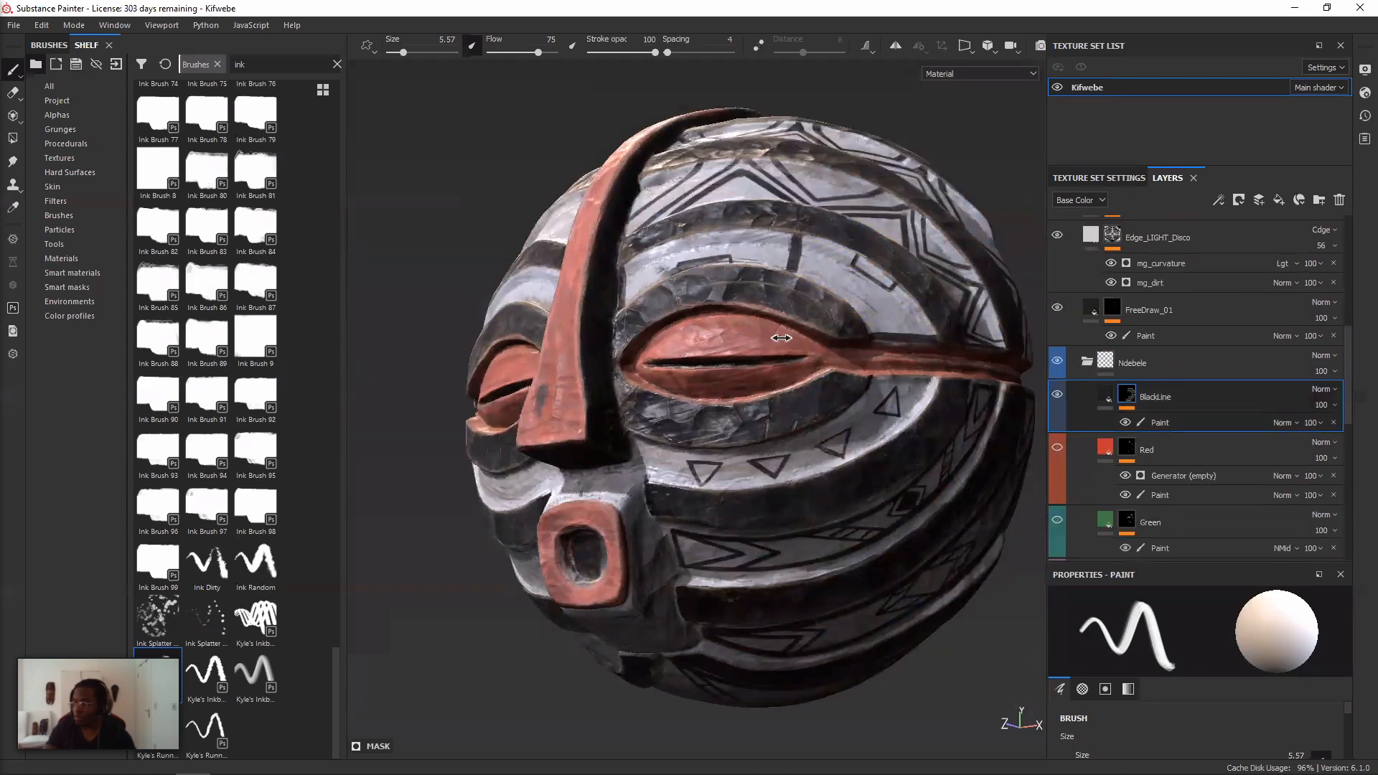
alt+drag(781, 337, 832, 310)
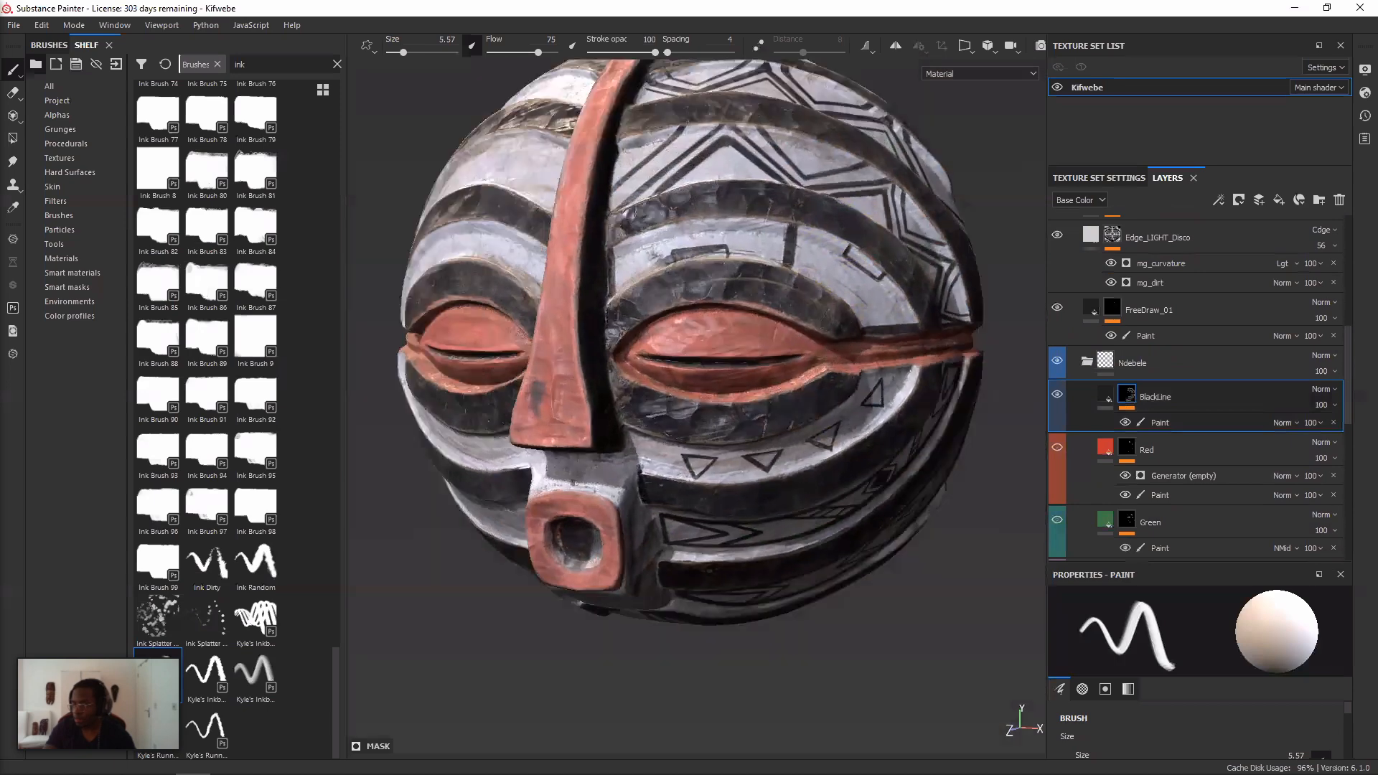
key(f)
alt+drag(761, 356, 804, 336)
alt+drag(677, 366, 769, 280)
scroll(792, 337, down, 3)
alt+drag(793, 337, 744, 374)
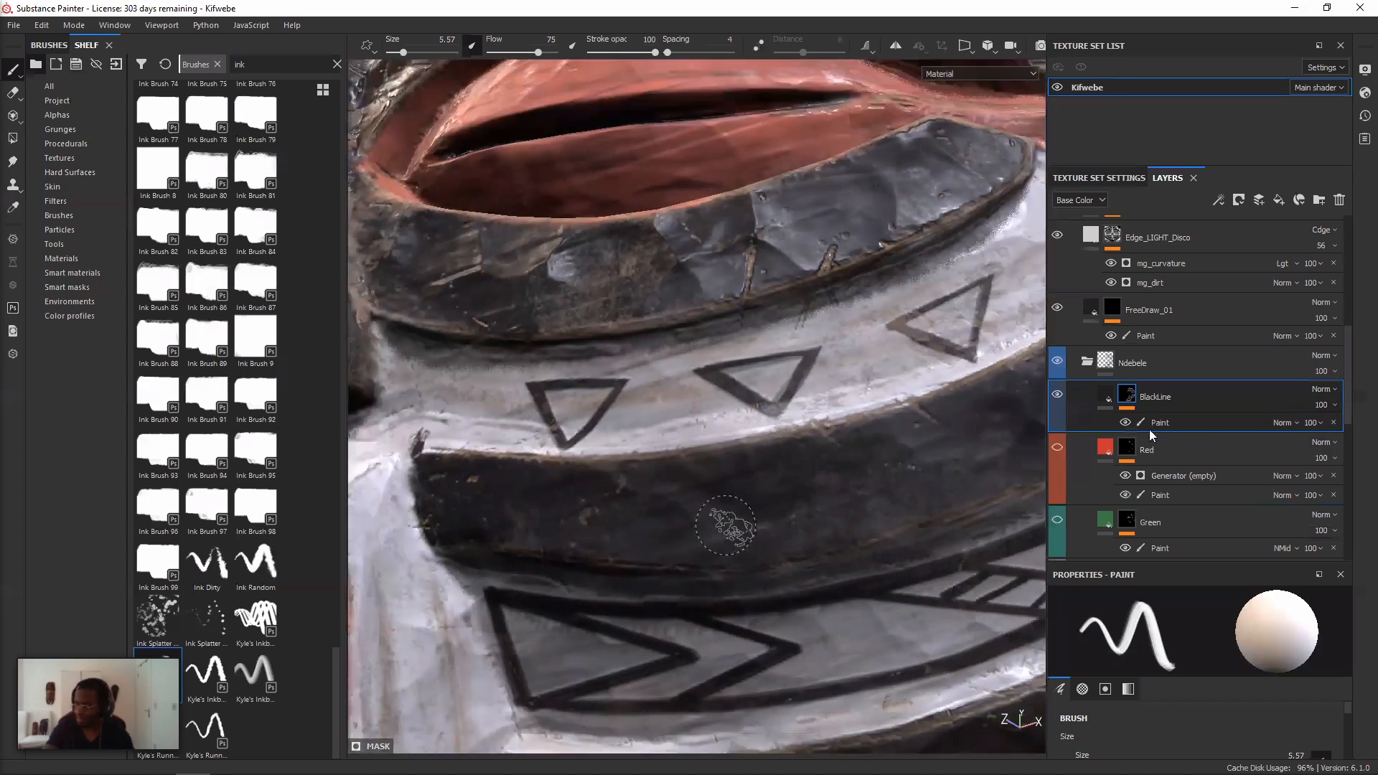
click(1159, 422)
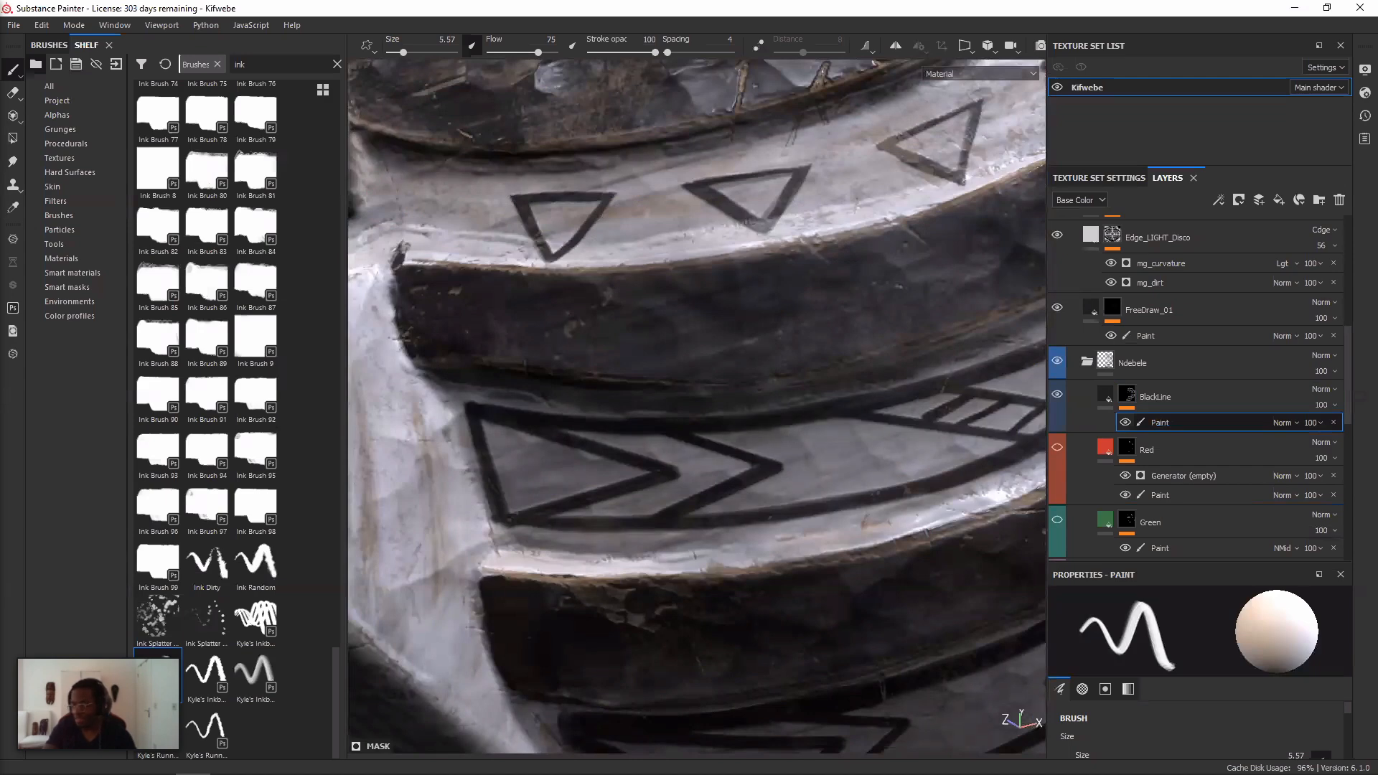
alt+middle_drag(693, 398, 683, 430)
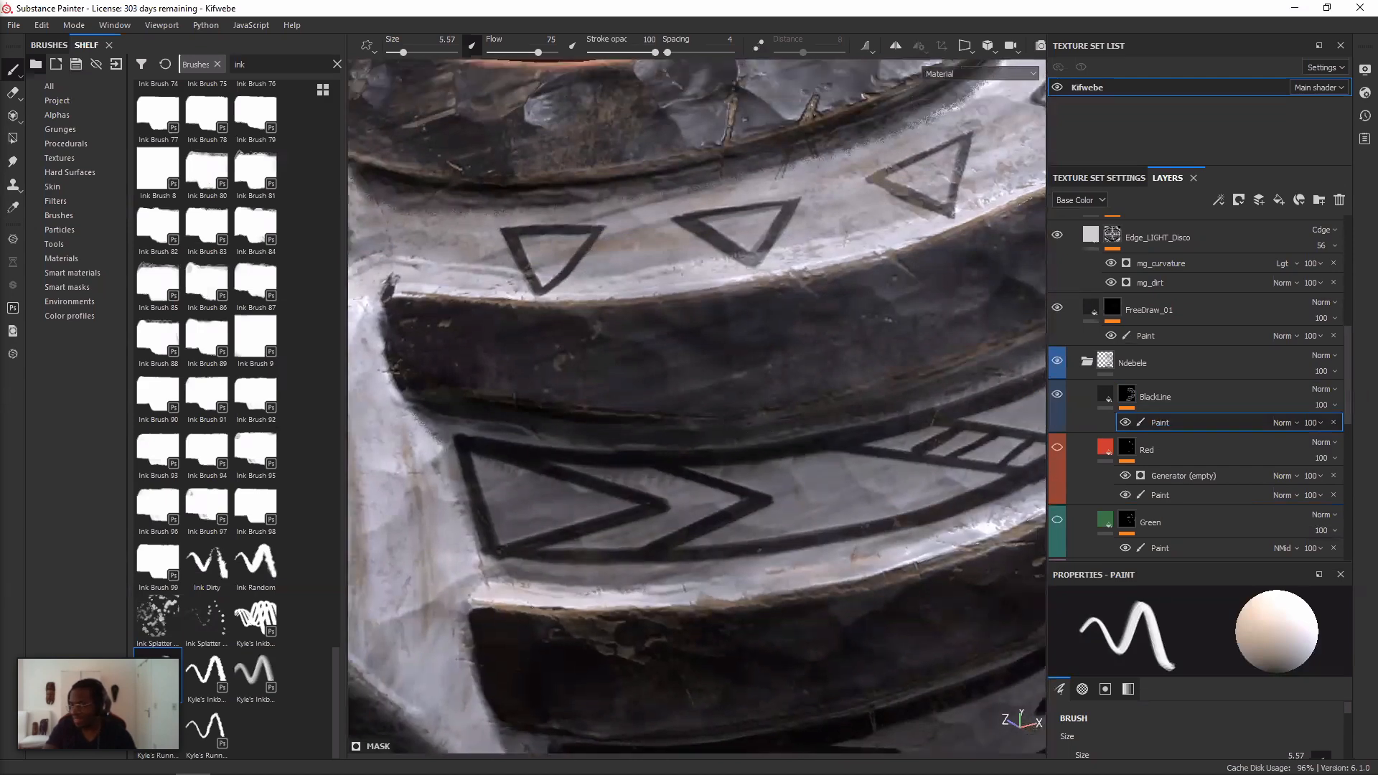
alt+middle_drag(703, 376, 686, 426)
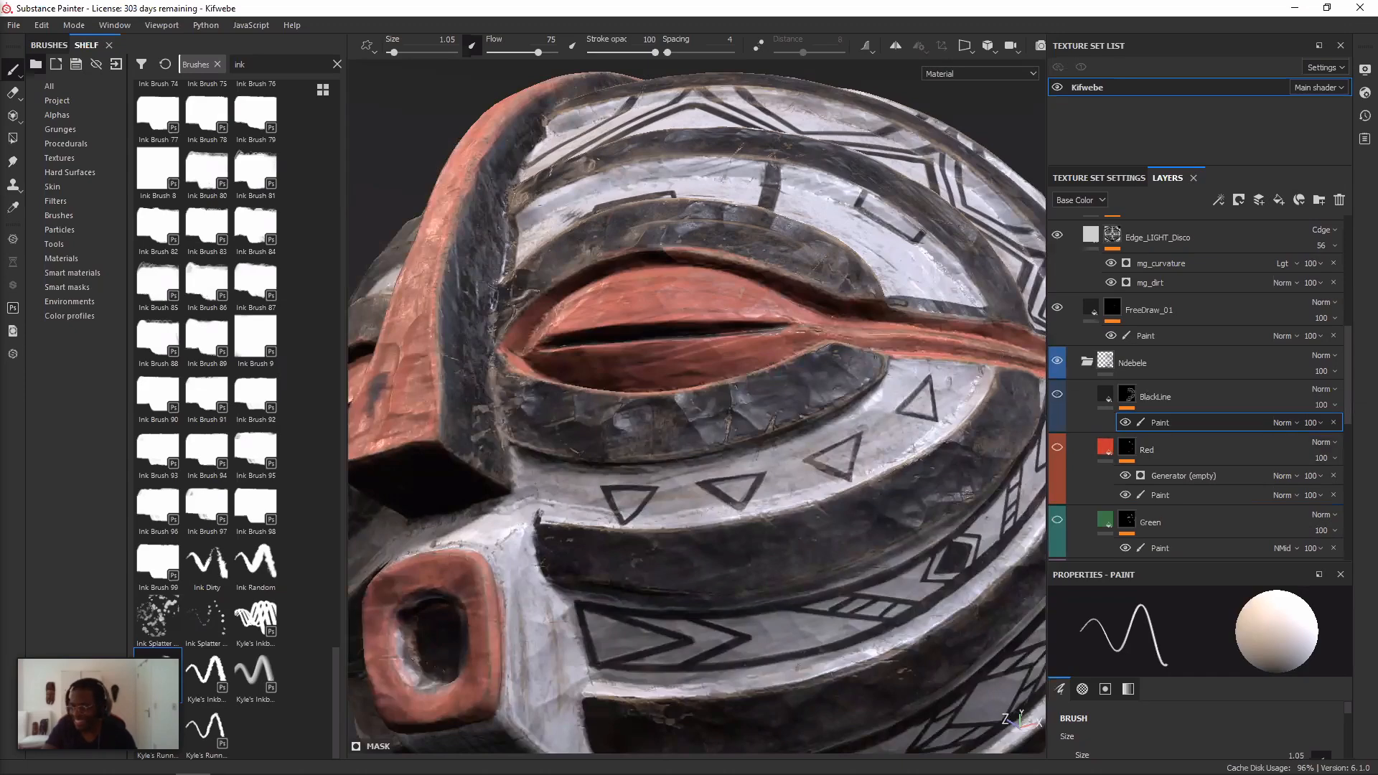
- Hide the BlackLine layer, select the Paint effect of FreeDraw_01 and inspect the plain stripes around the eye
click(1056, 394)
key(ctrl+z)
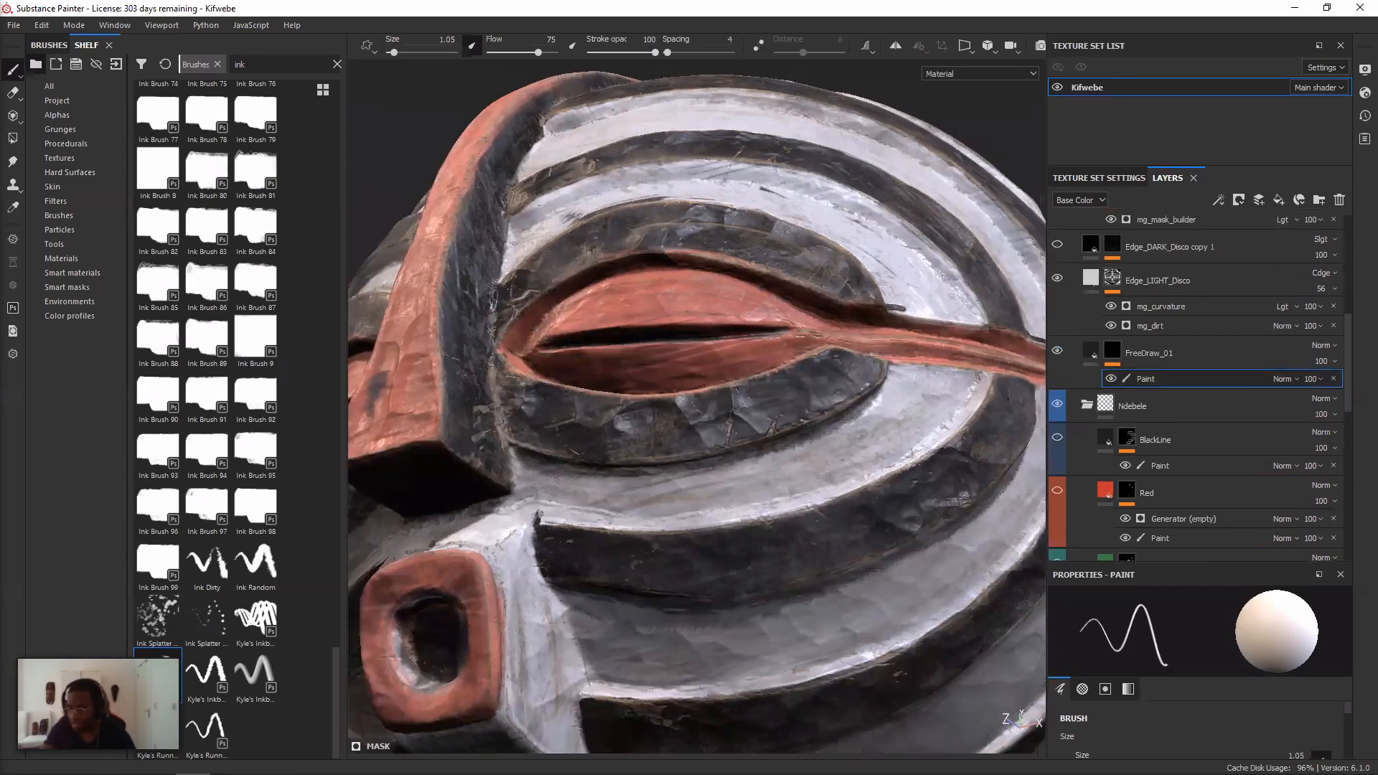
alt+drag(689, 460, 747, 495)
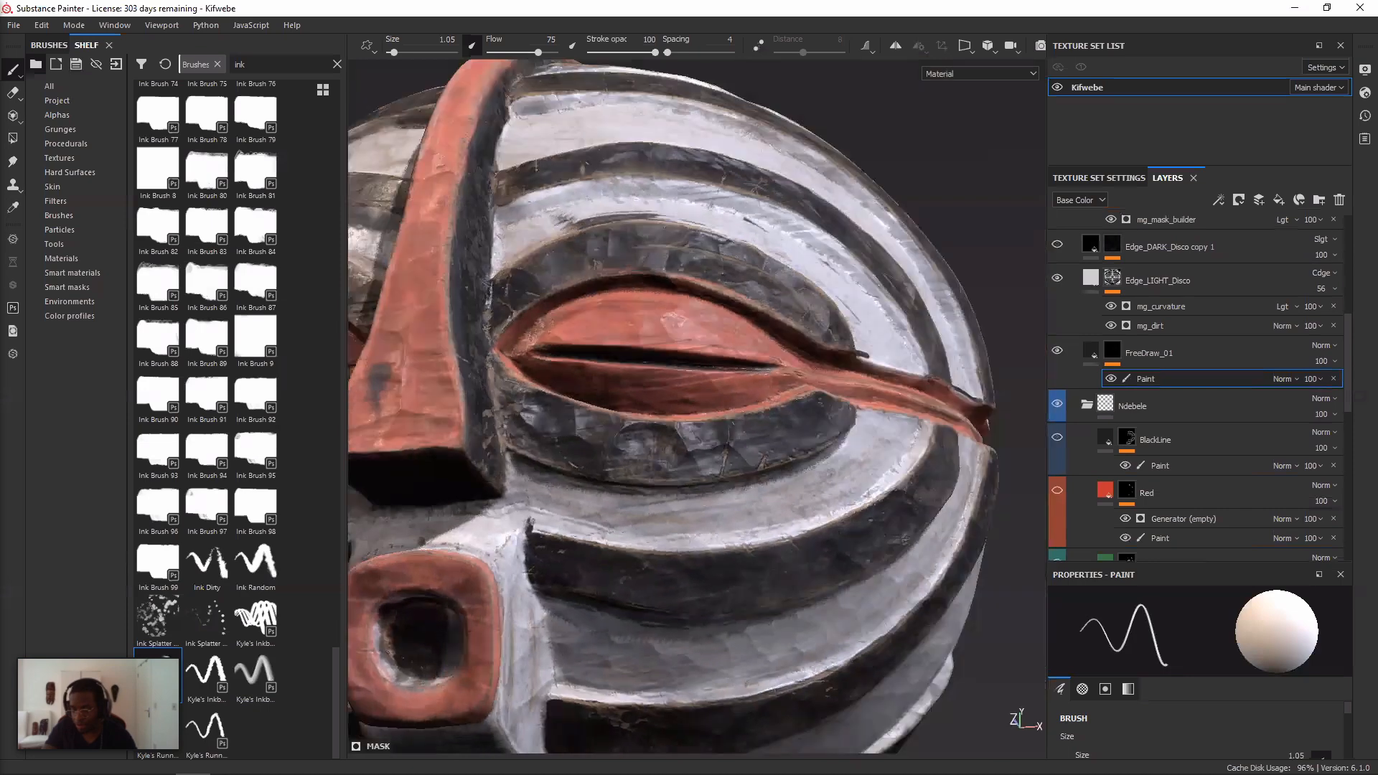
alt+drag(904, 539, 937, 541)
alt+drag(693, 517, 718, 502)
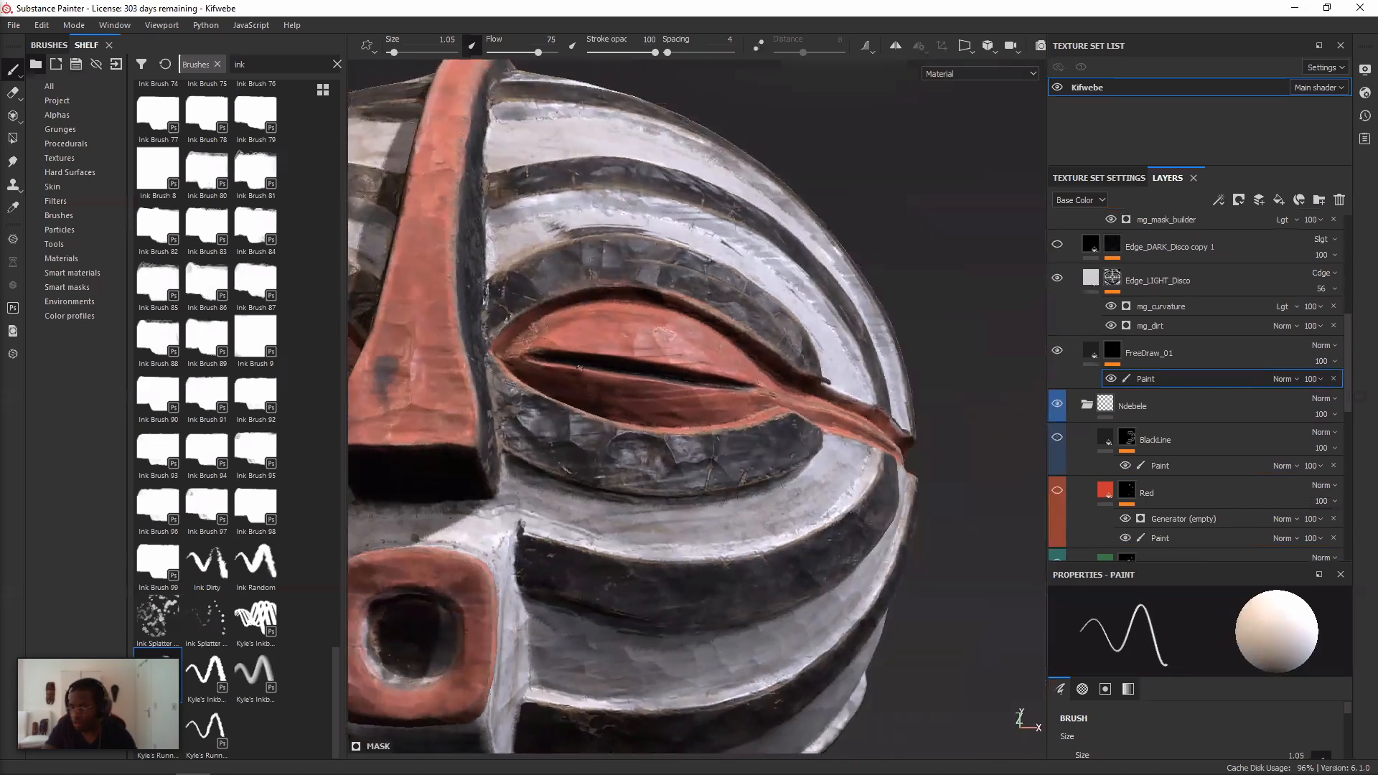
alt+middle_drag(692, 502, 722, 485)
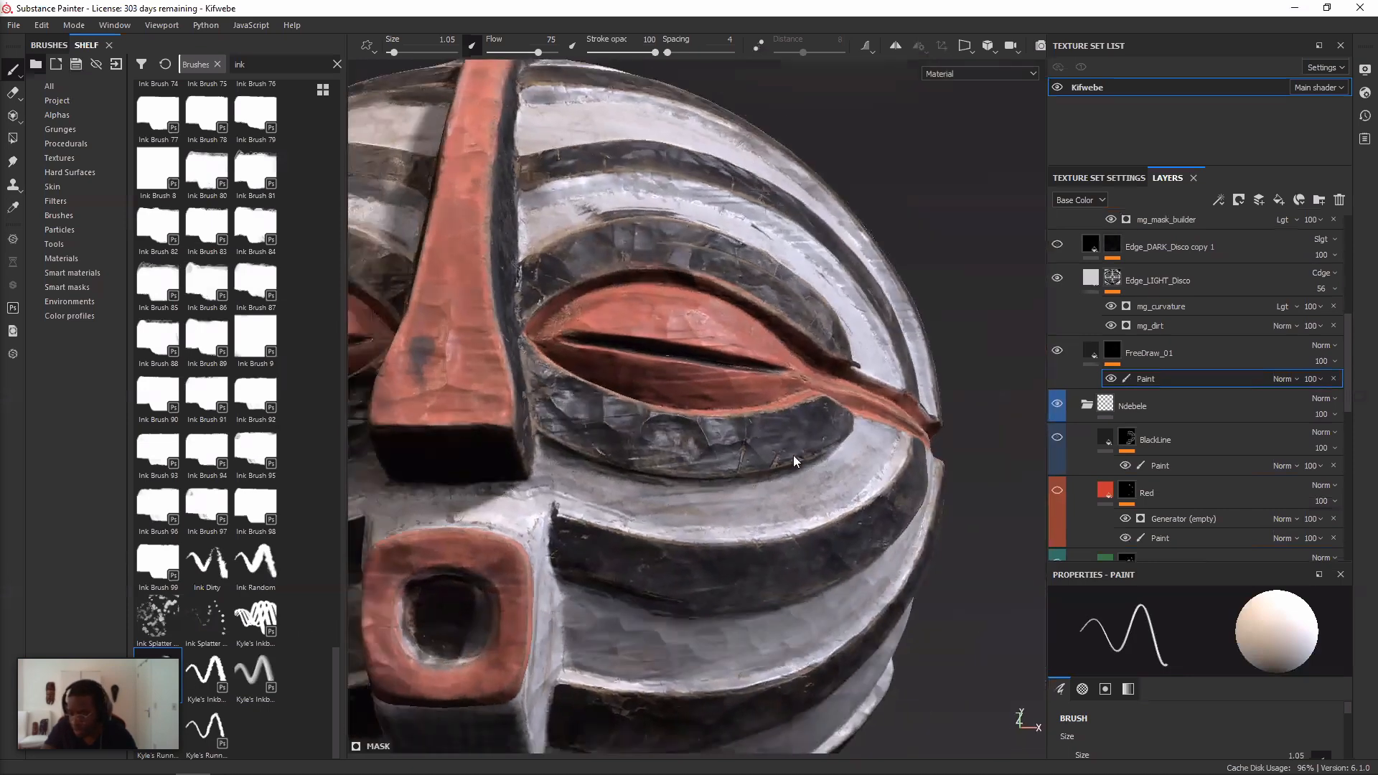
alt+drag(391, 488, 331, 493)
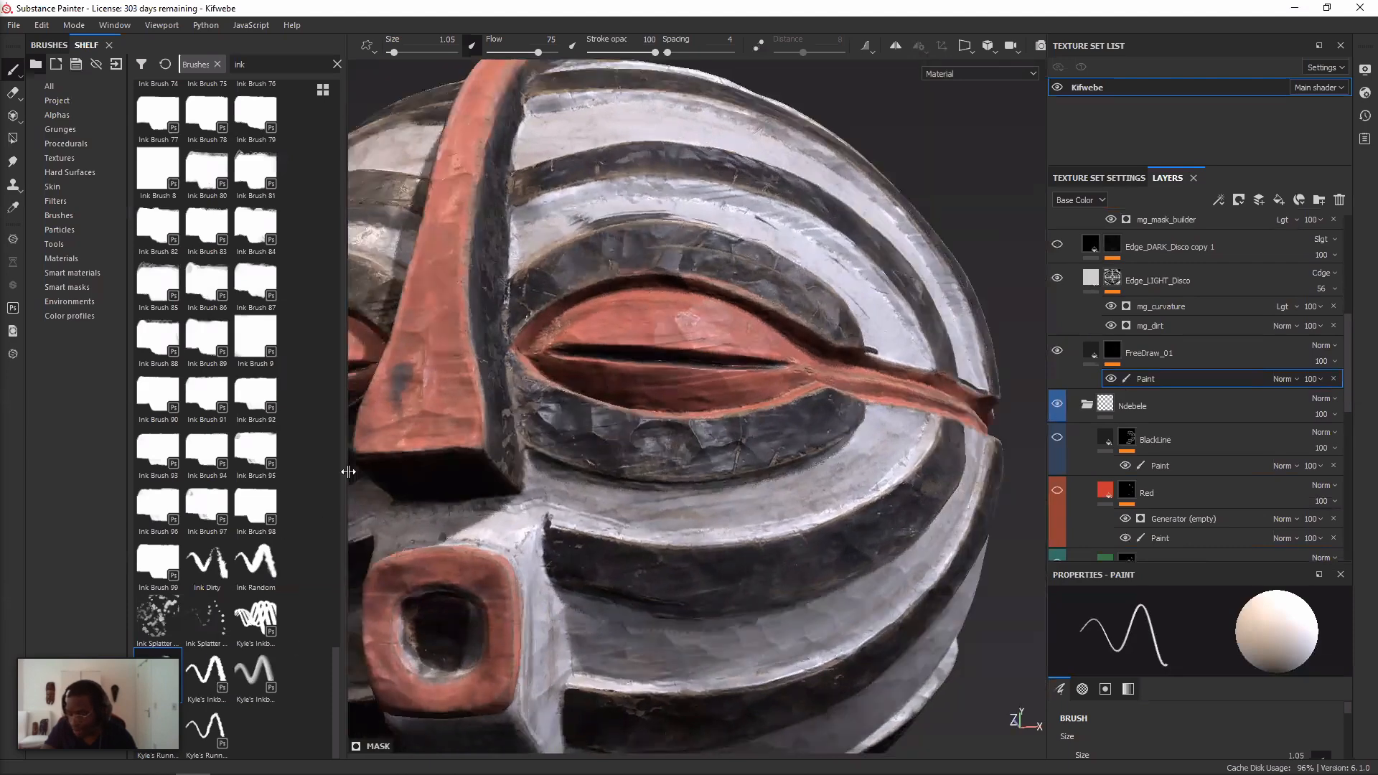
alt+drag(687, 471, 653, 475)
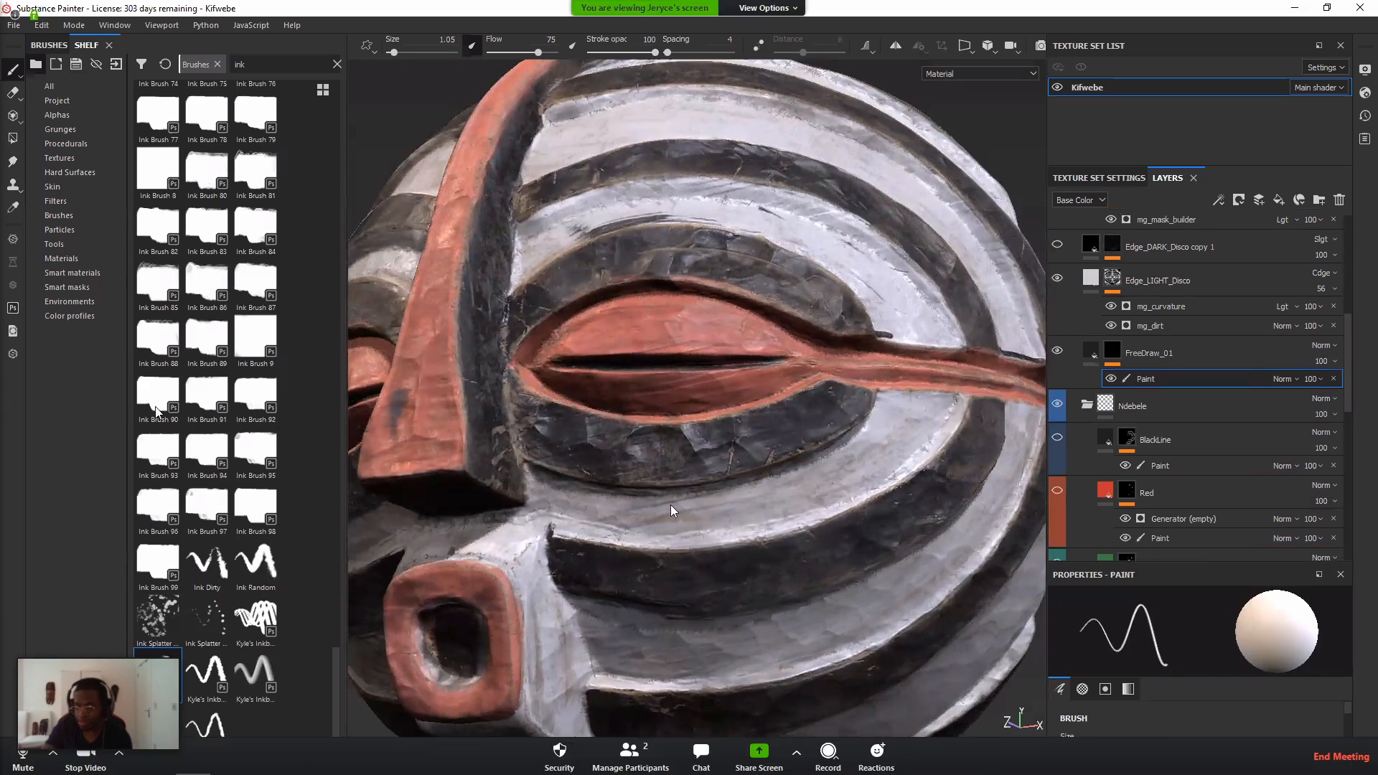
- Choose Kyle's Inkbox - Bone Dry Brush and set its size to 2.88, moving the webcam window out of the way
mouse_move(100, 651)
drag(100, 646, 97, 528)
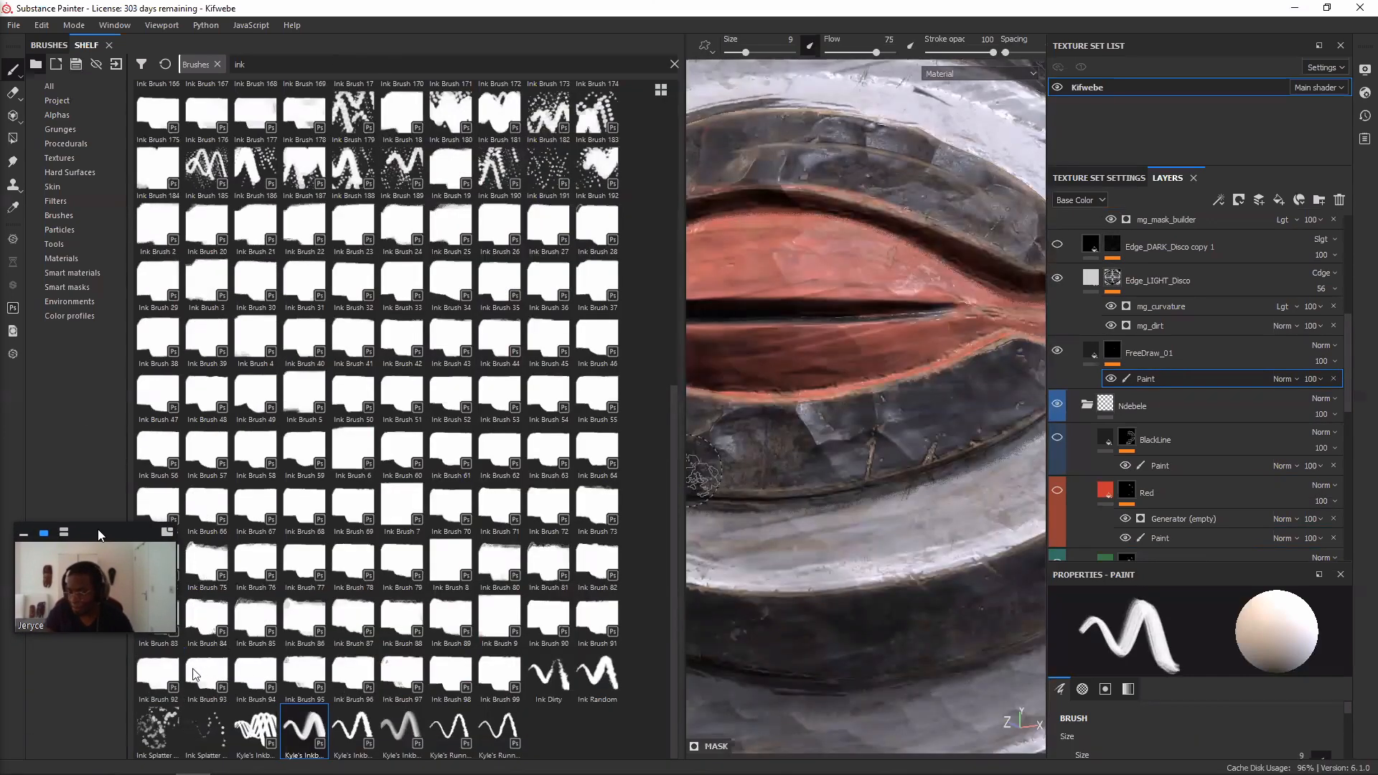
drag(98, 528, 1286, 622)
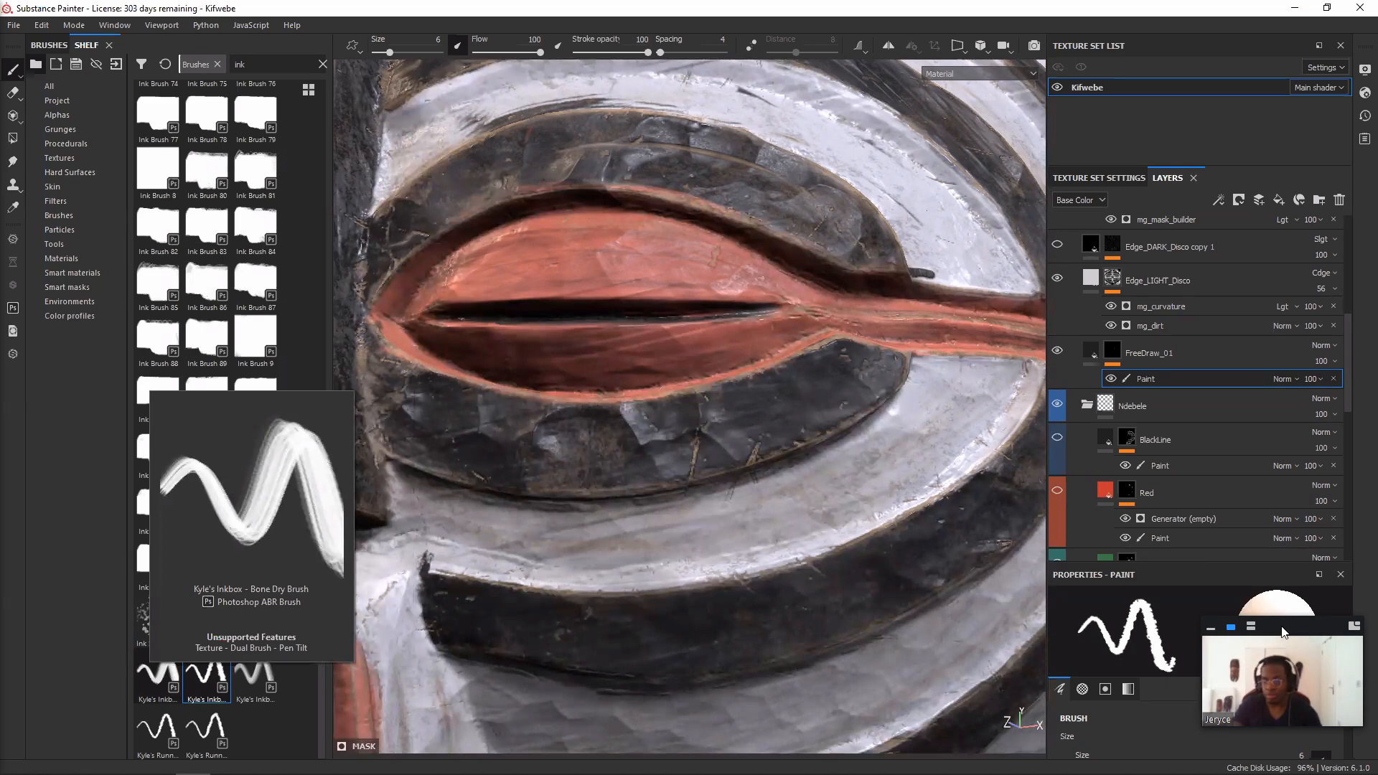
click(156, 673)
alt+right_drag(622, 506, 665, 506)
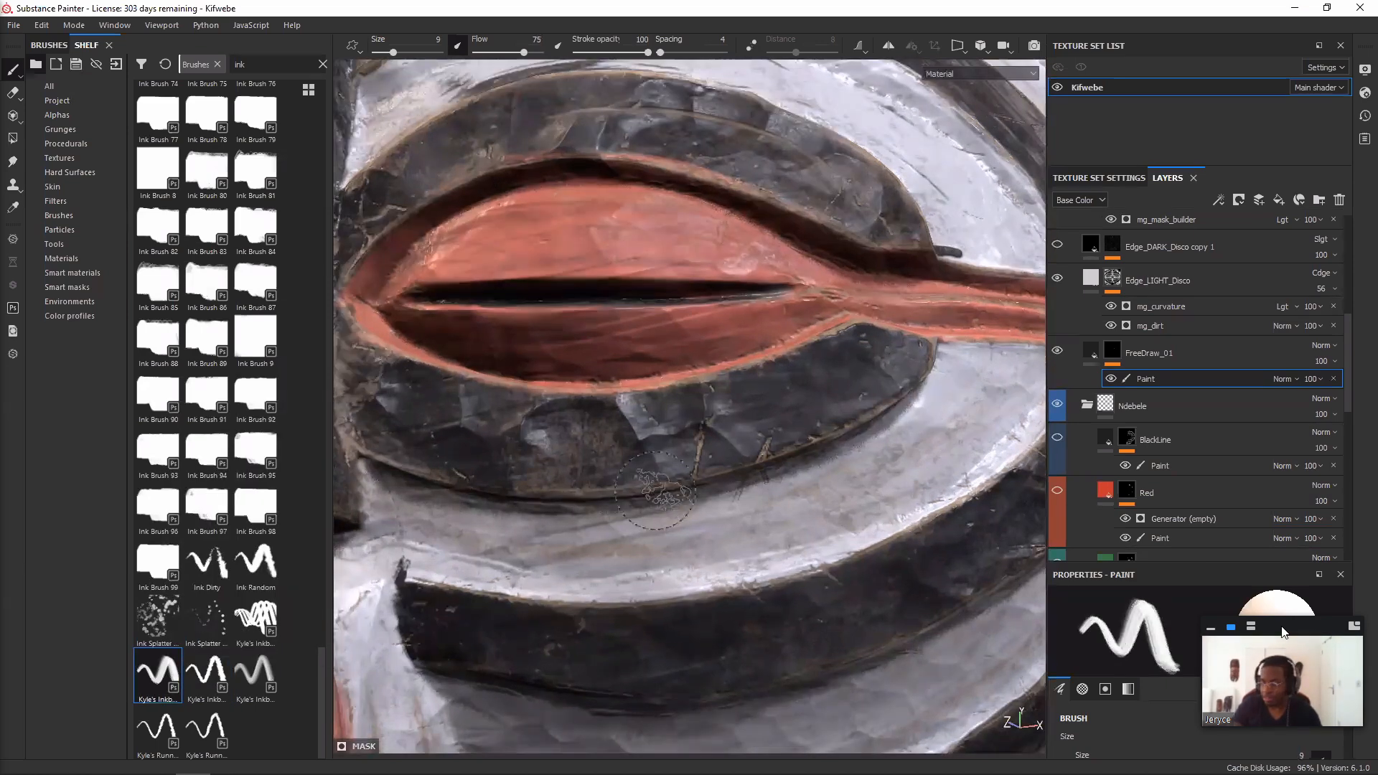
scroll(665, 506, up, 2)
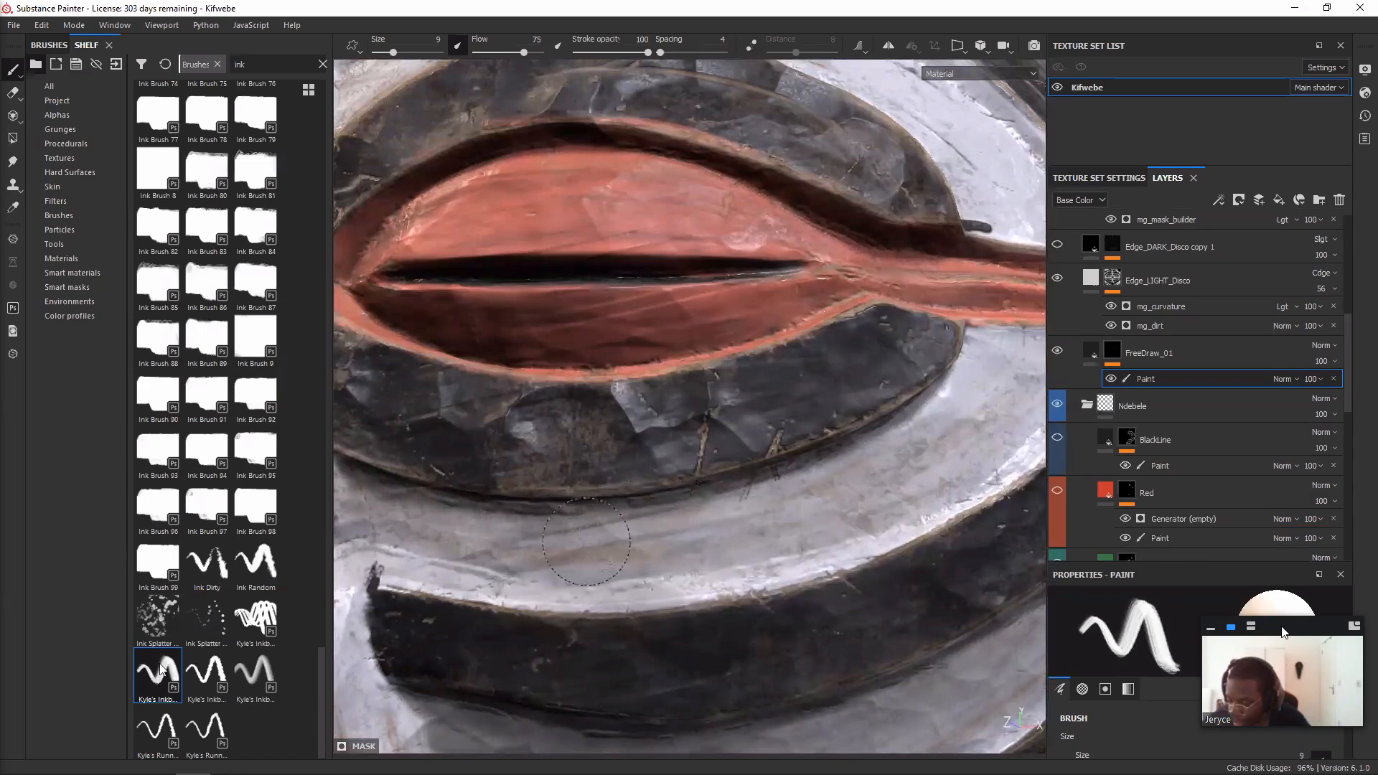
scroll(578, 542, up, 1)
ctrl+right_drag(579, 542, 552, 542)
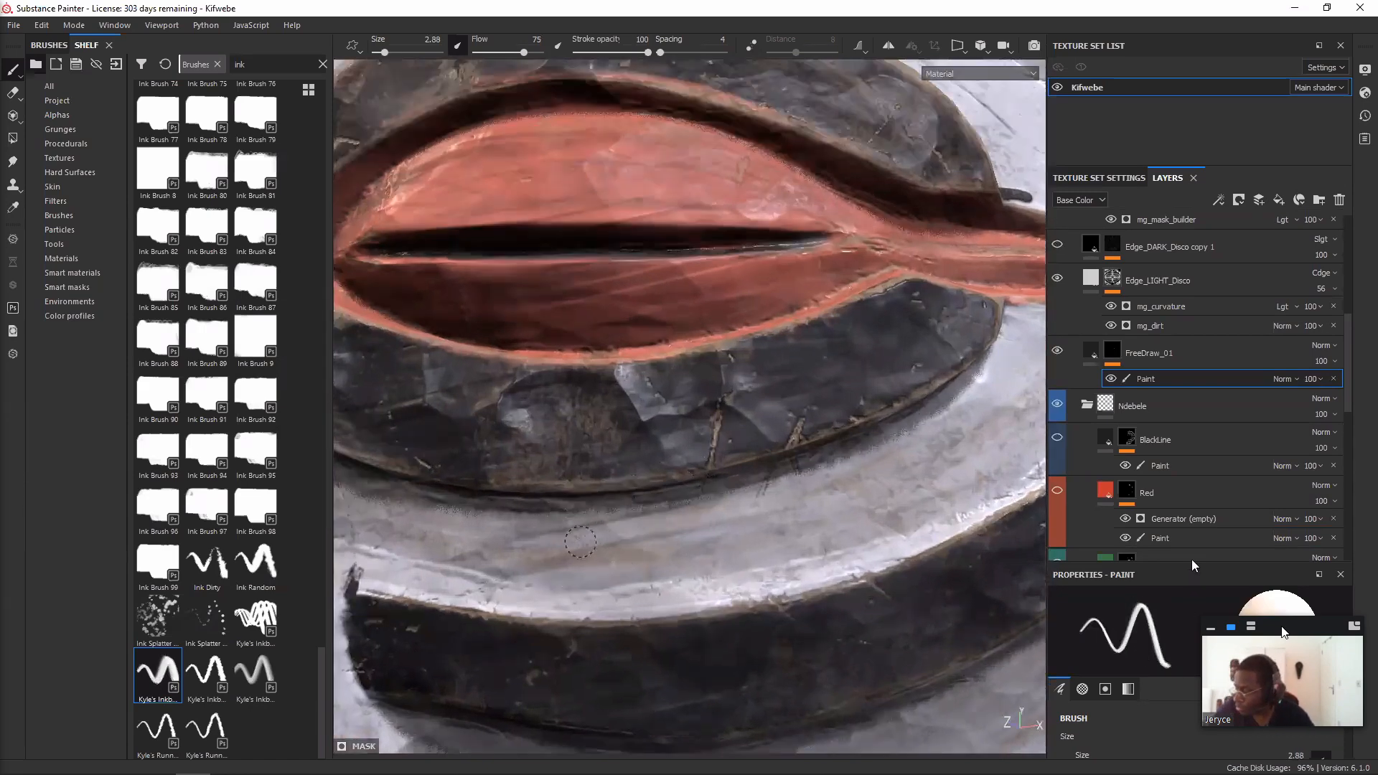
alt+drag(580, 542, 639, 542)
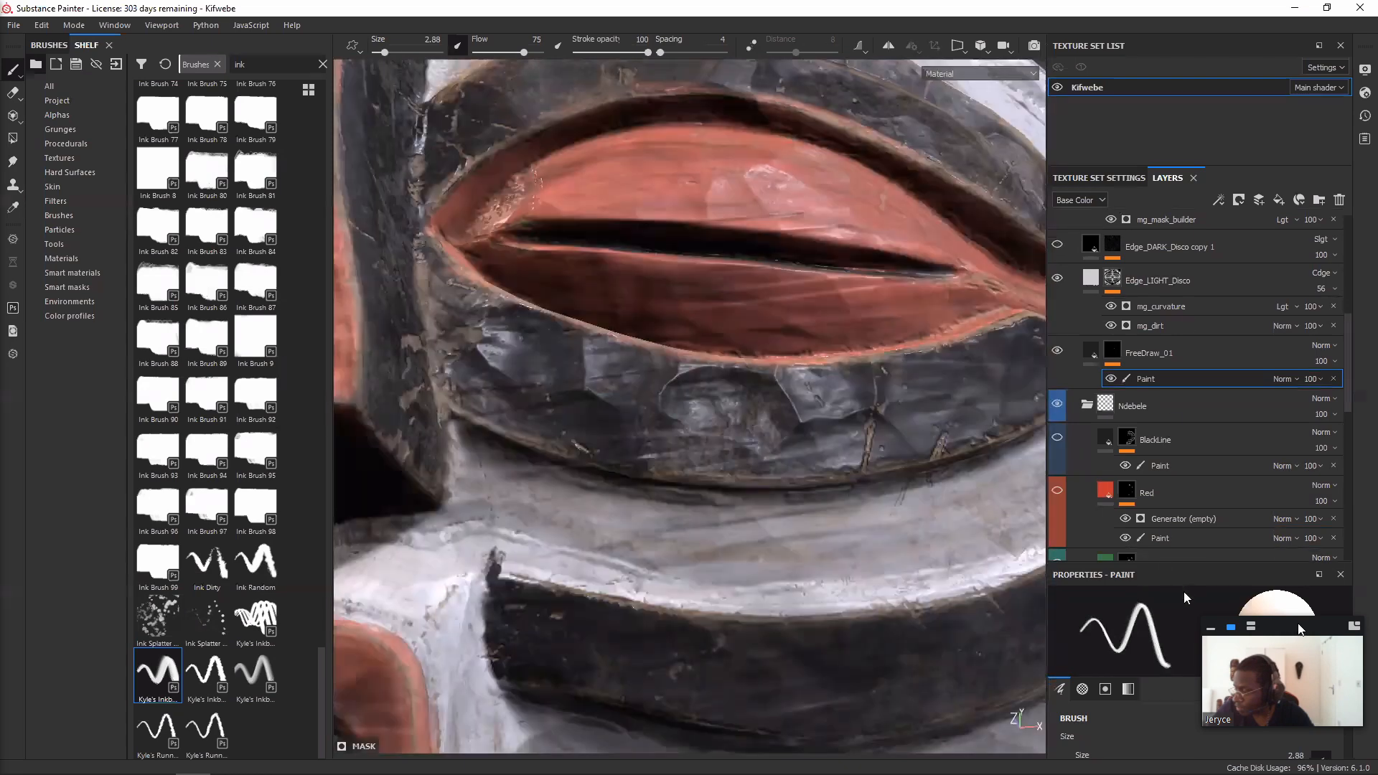
- Bring the brush's alpha settings into view and enlarge the brush to size 9.22
mouse_move(1306, 638)
mouse_down()
mouse_move(1011, 640)
mouse_move(259, 563)
mouse_move(138, 571)
mouse_up()
scroll(1128, 634, down, 10)
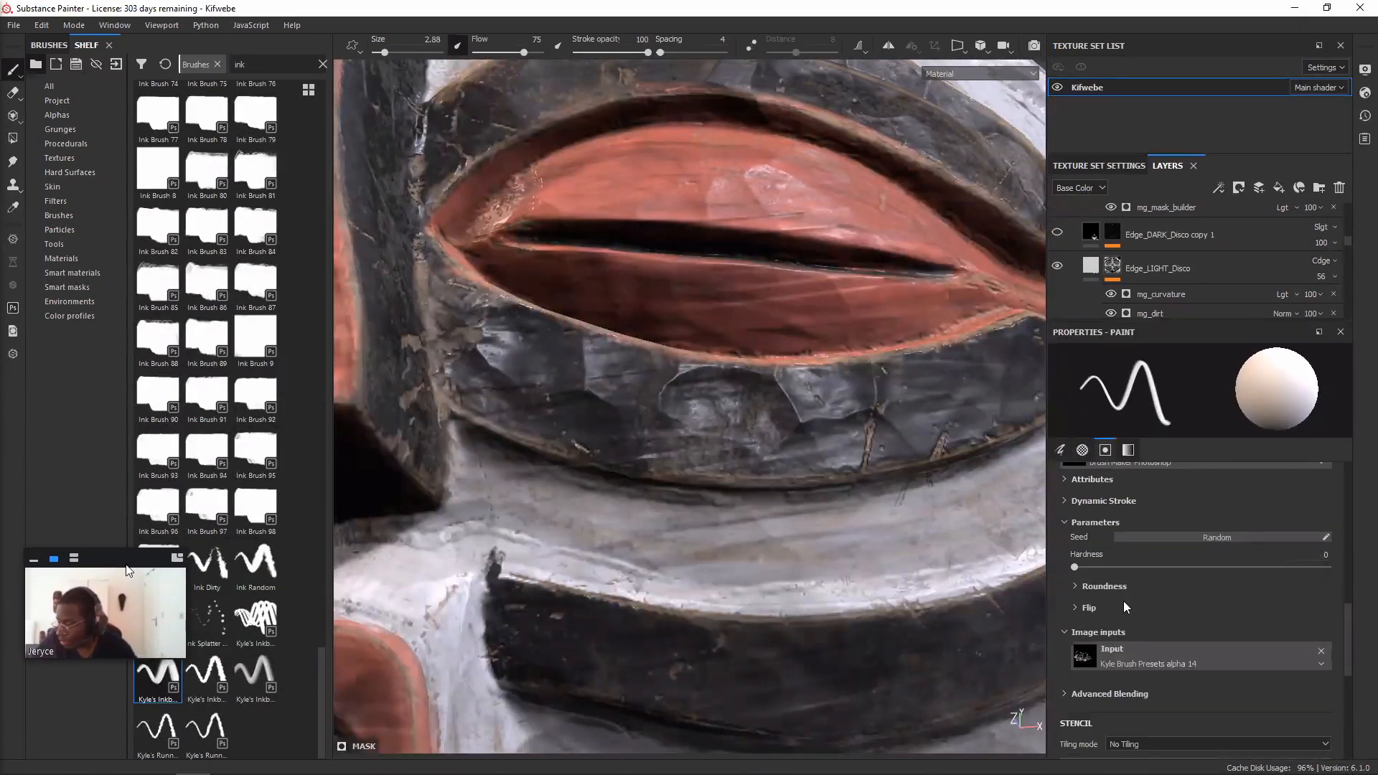
key(bracketright)
key(bracketright)
key(bracketright)
key(bracketright)
key(bracketright)
key(bracketright)
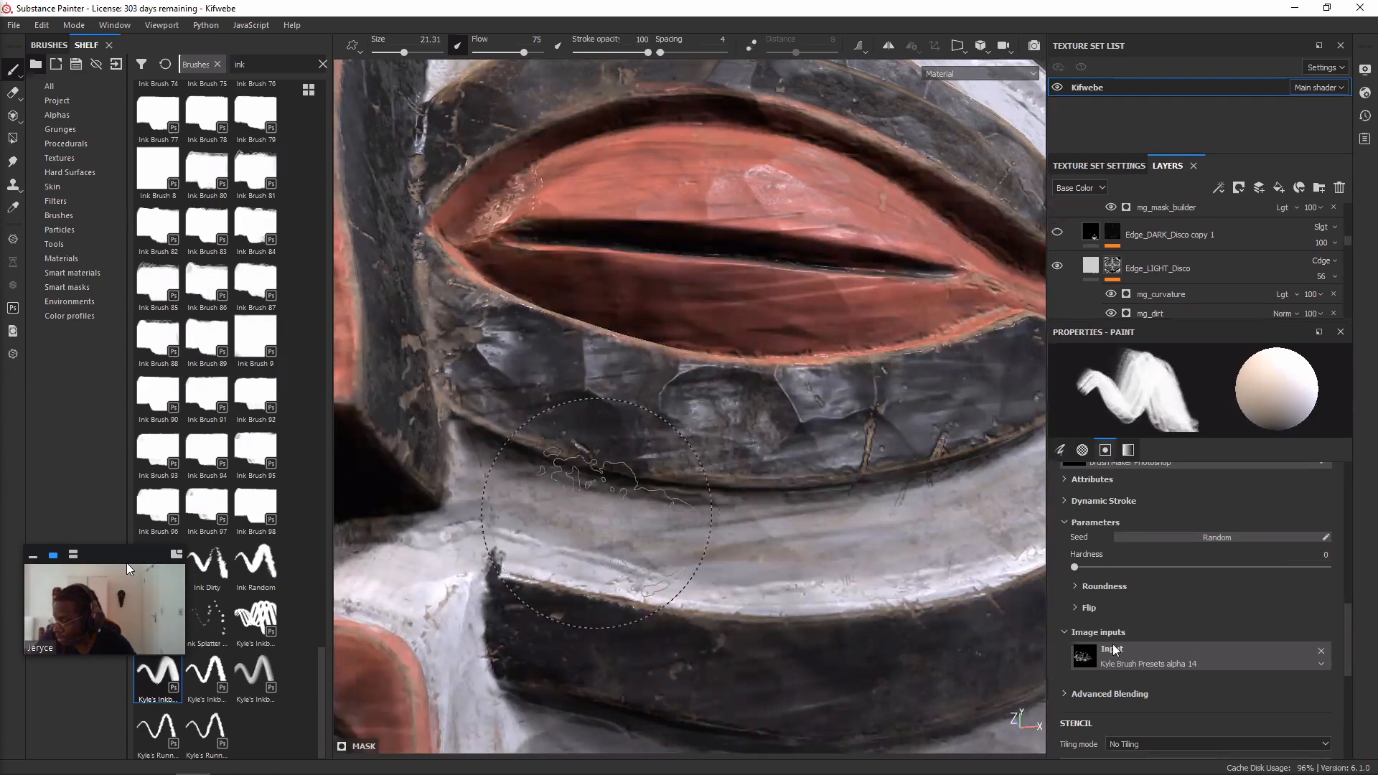
key(bracketleft)
key(bracketleft)
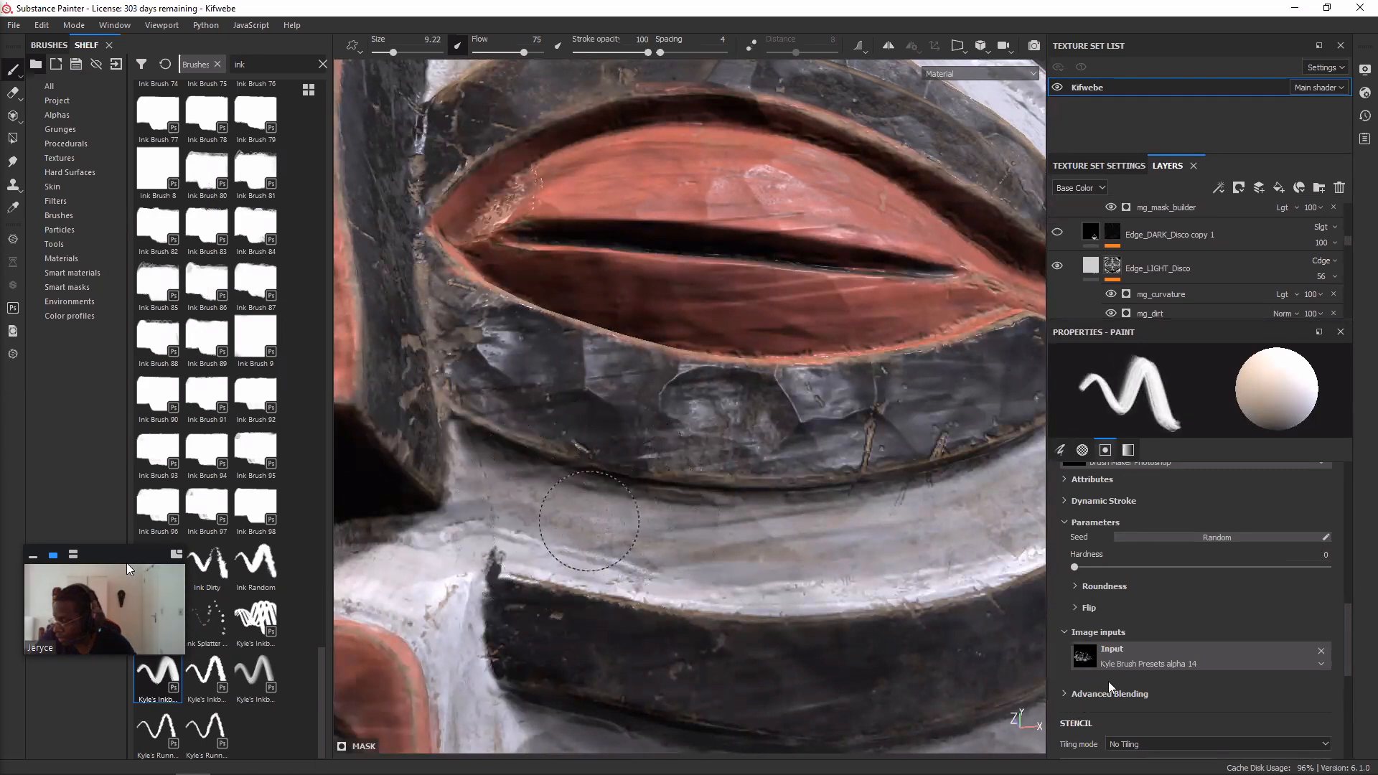
- Expand the brush's Flip, Advanced Blending and Dynamic Stroke settings and review its alpha parameters
click(1074, 708)
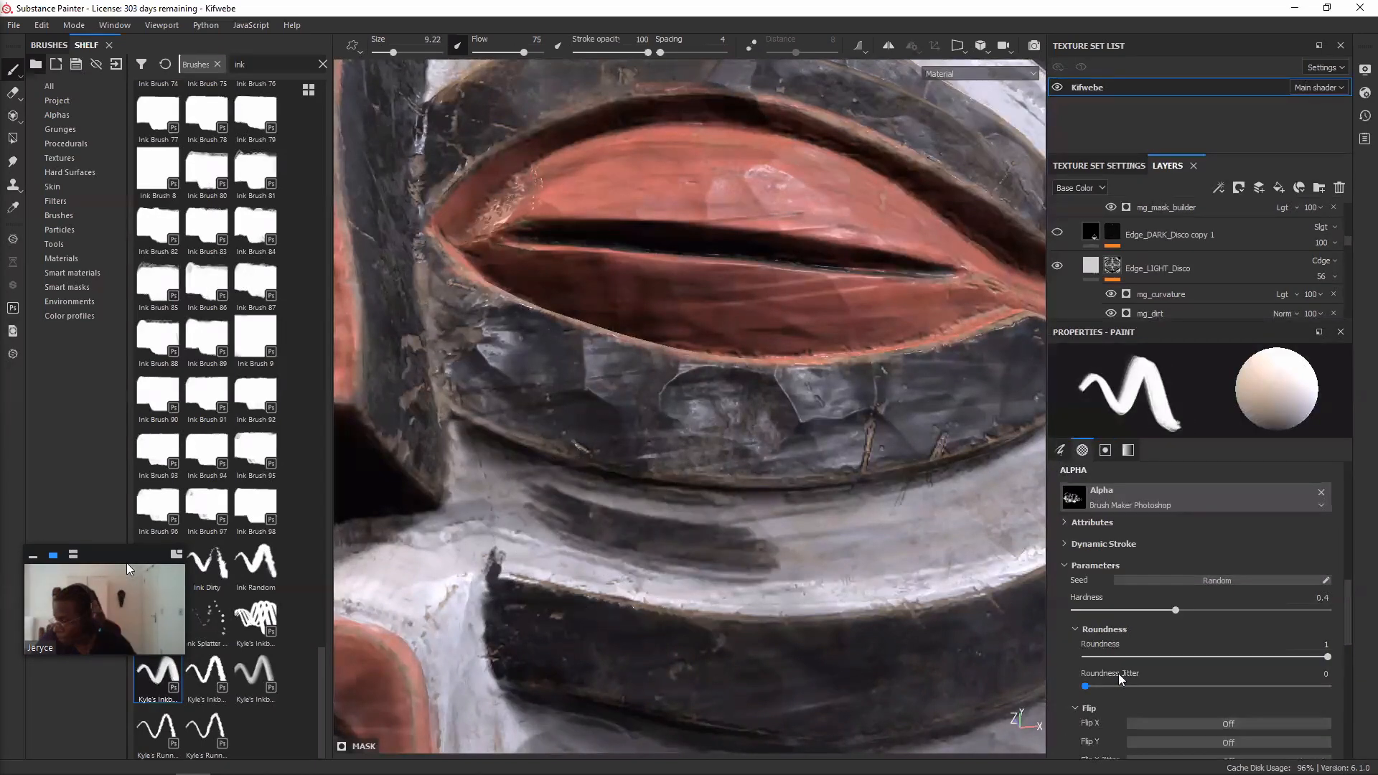
scroll(1121, 679, down, 3)
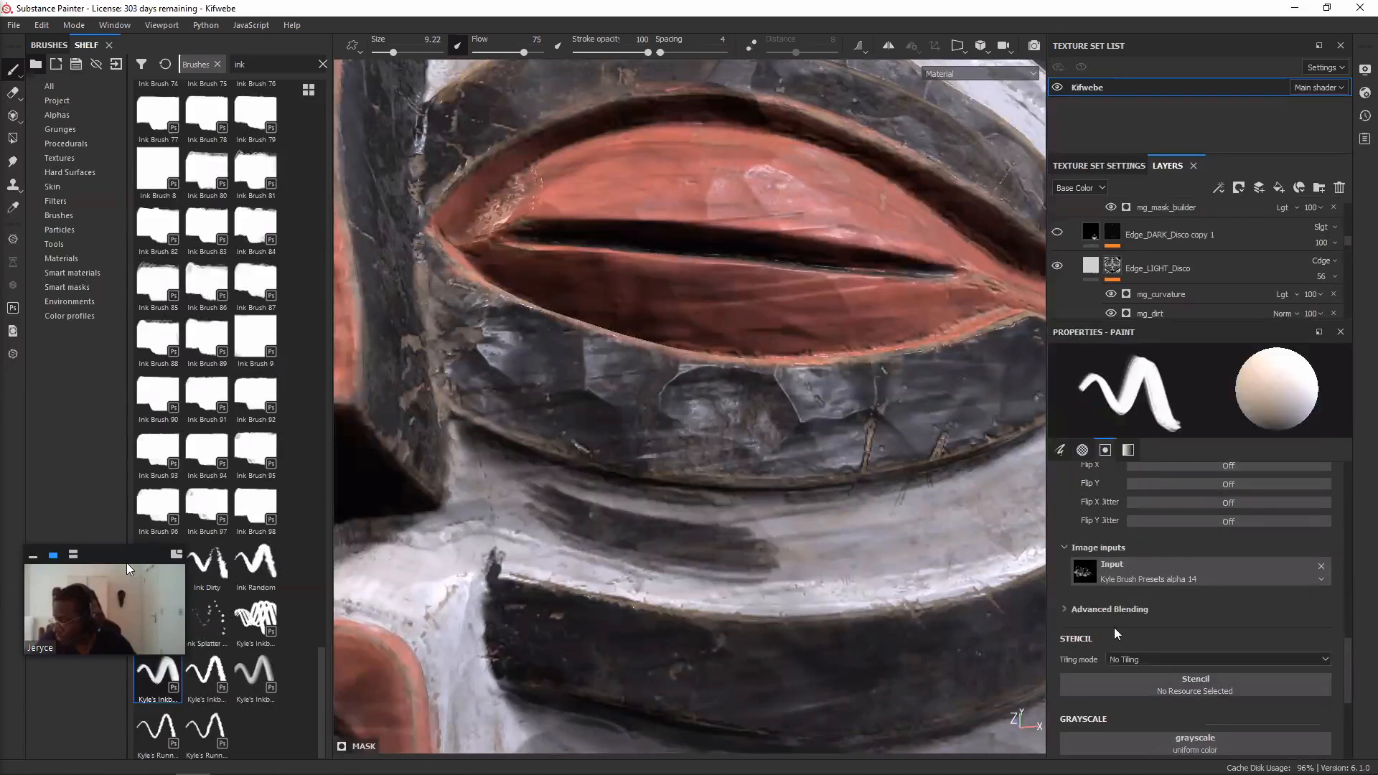
click(1116, 610)
scroll(1123, 640, down, 2)
scroll(1090, 574, up, 5)
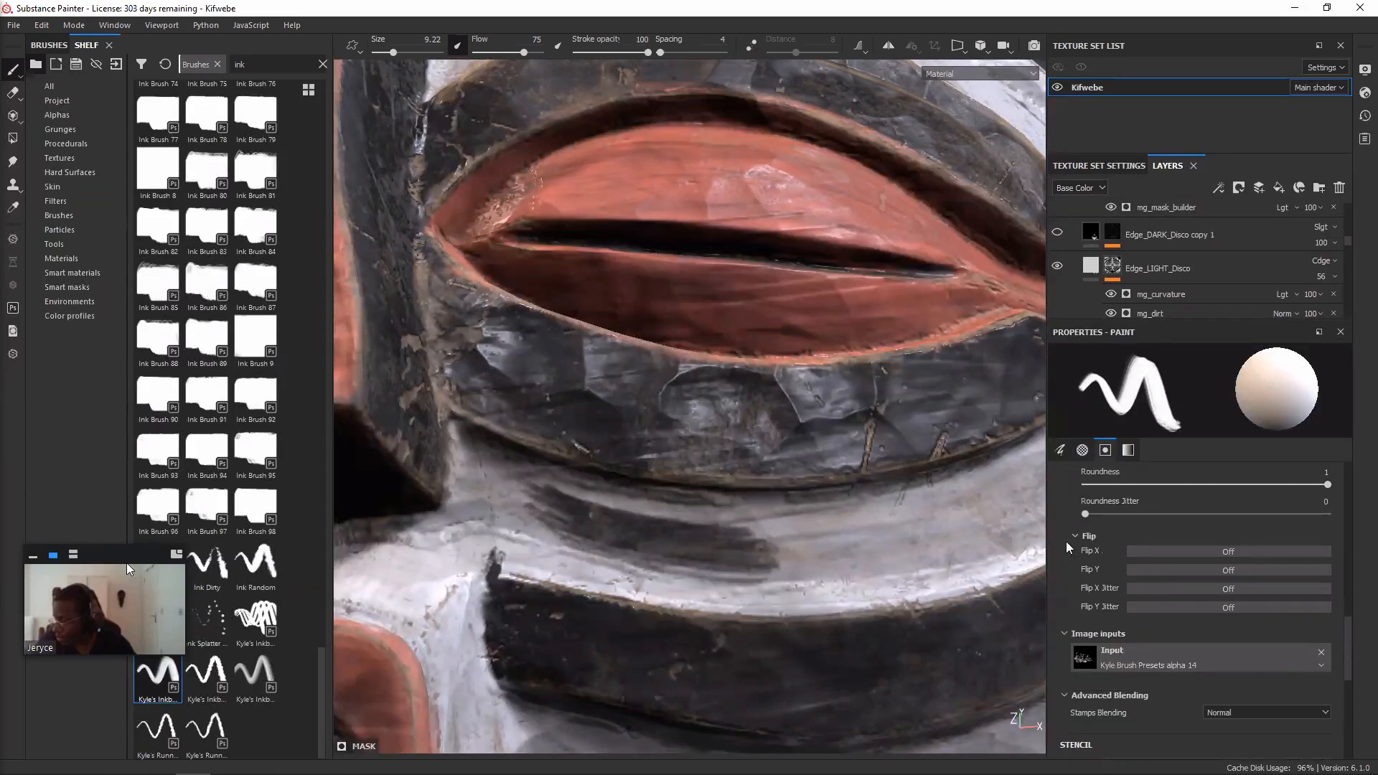
scroll(1069, 492, down, 1)
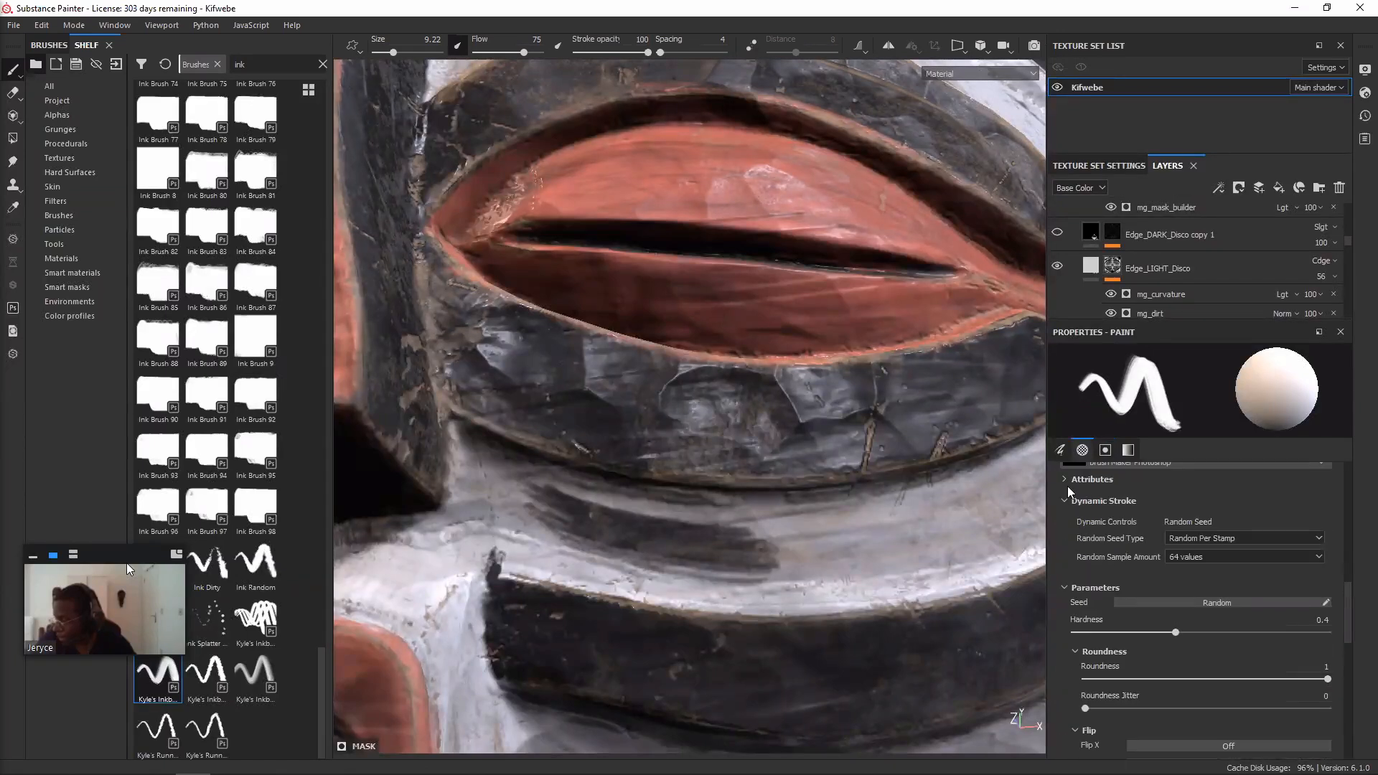
scroll(1068, 485, down, 3)
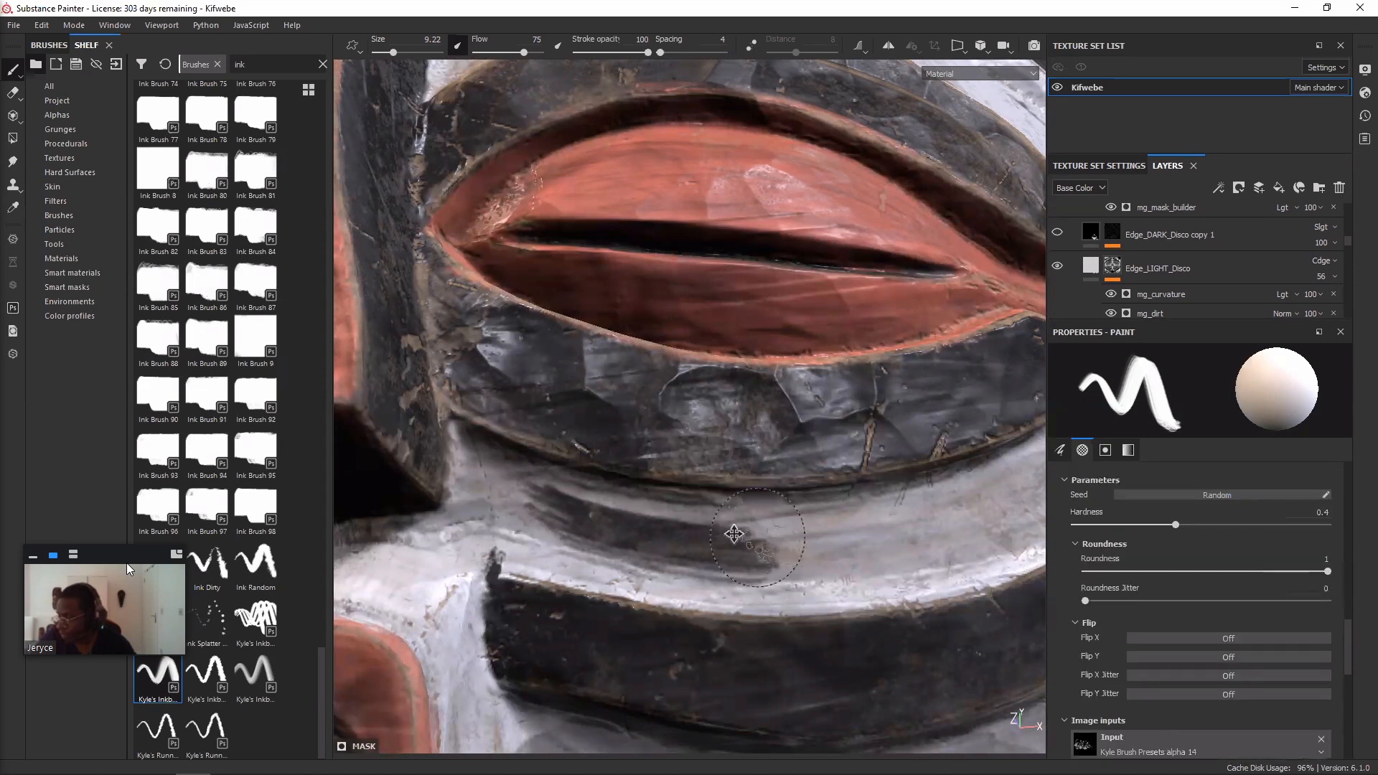
- Invert the brush's grayscale to erase the test stroke below the eye, restore it to white and set the size to 7.16
alt+middle_drag(819, 536, 757, 529)
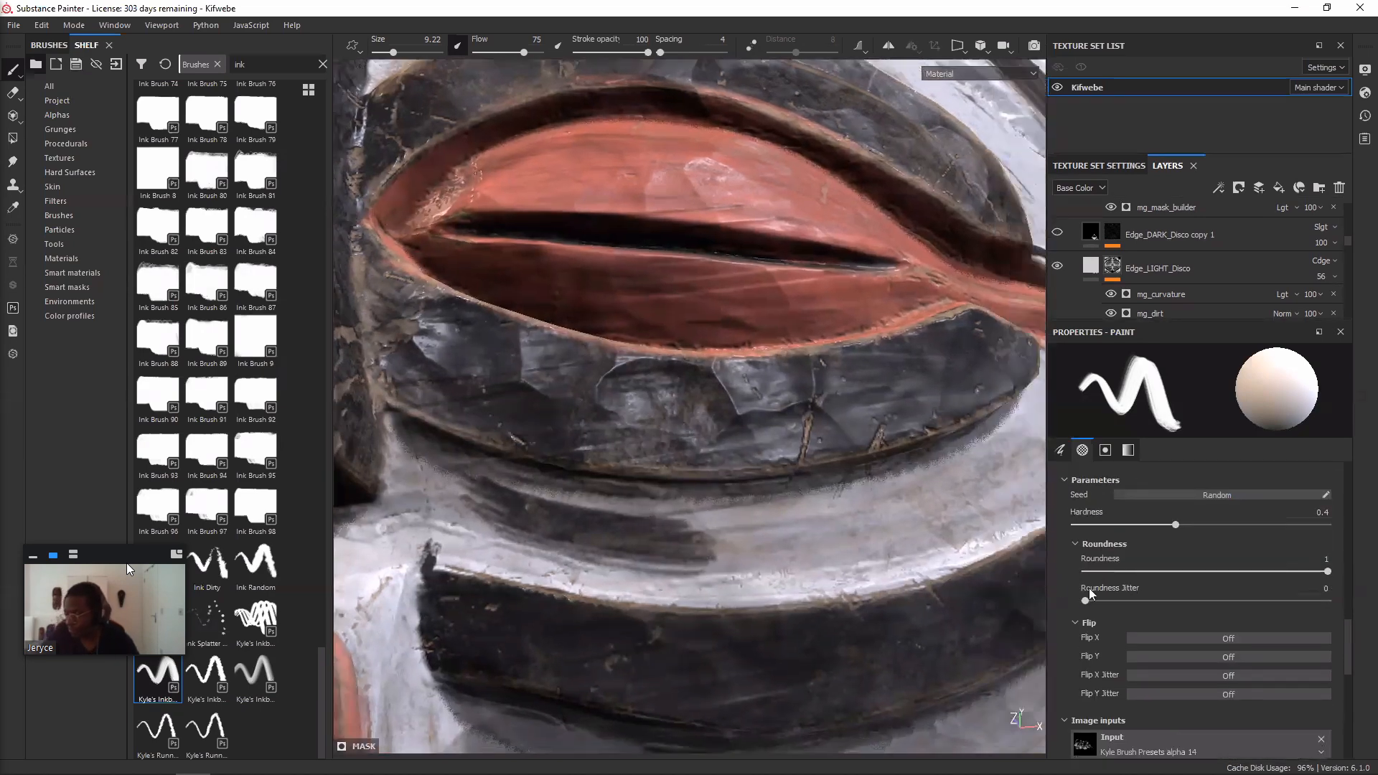
alt+drag(775, 503, 761, 499)
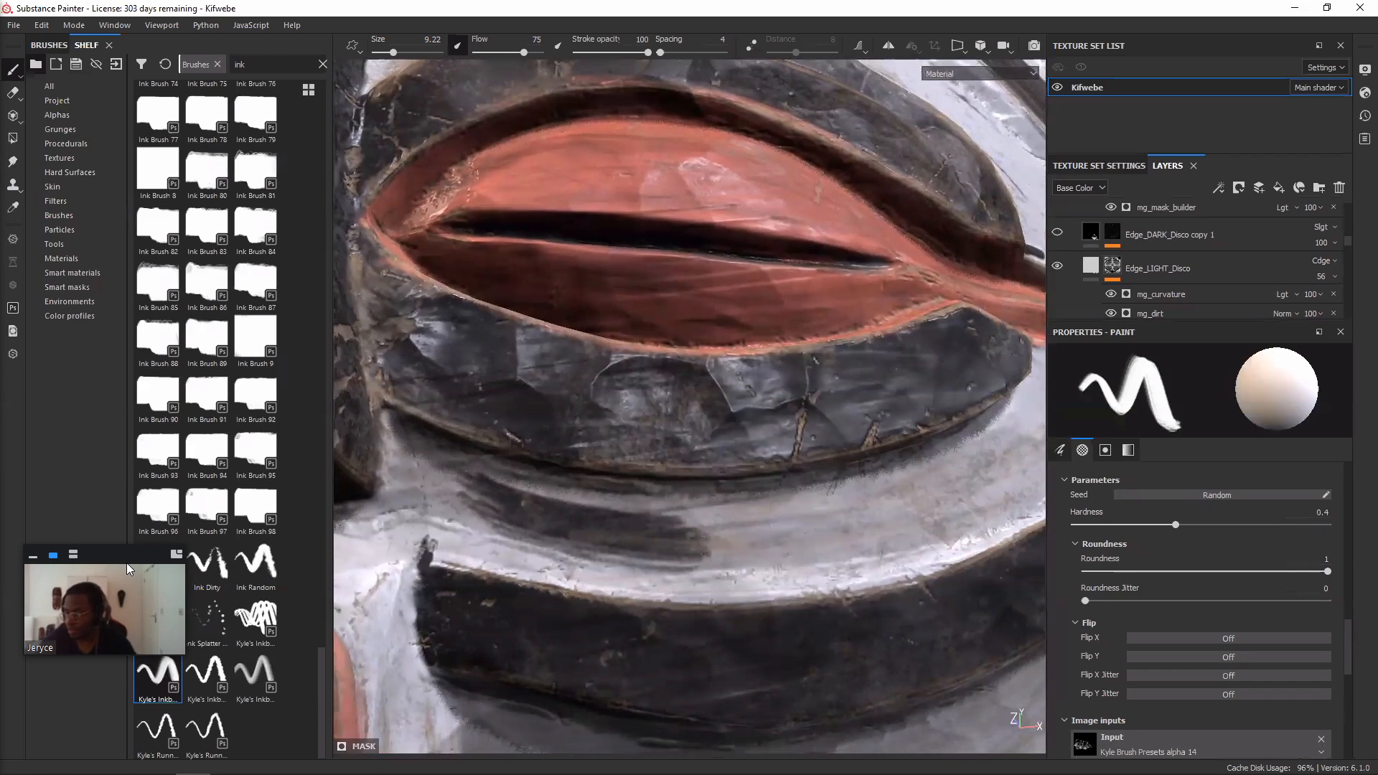
alt+drag(767, 523, 764, 535)
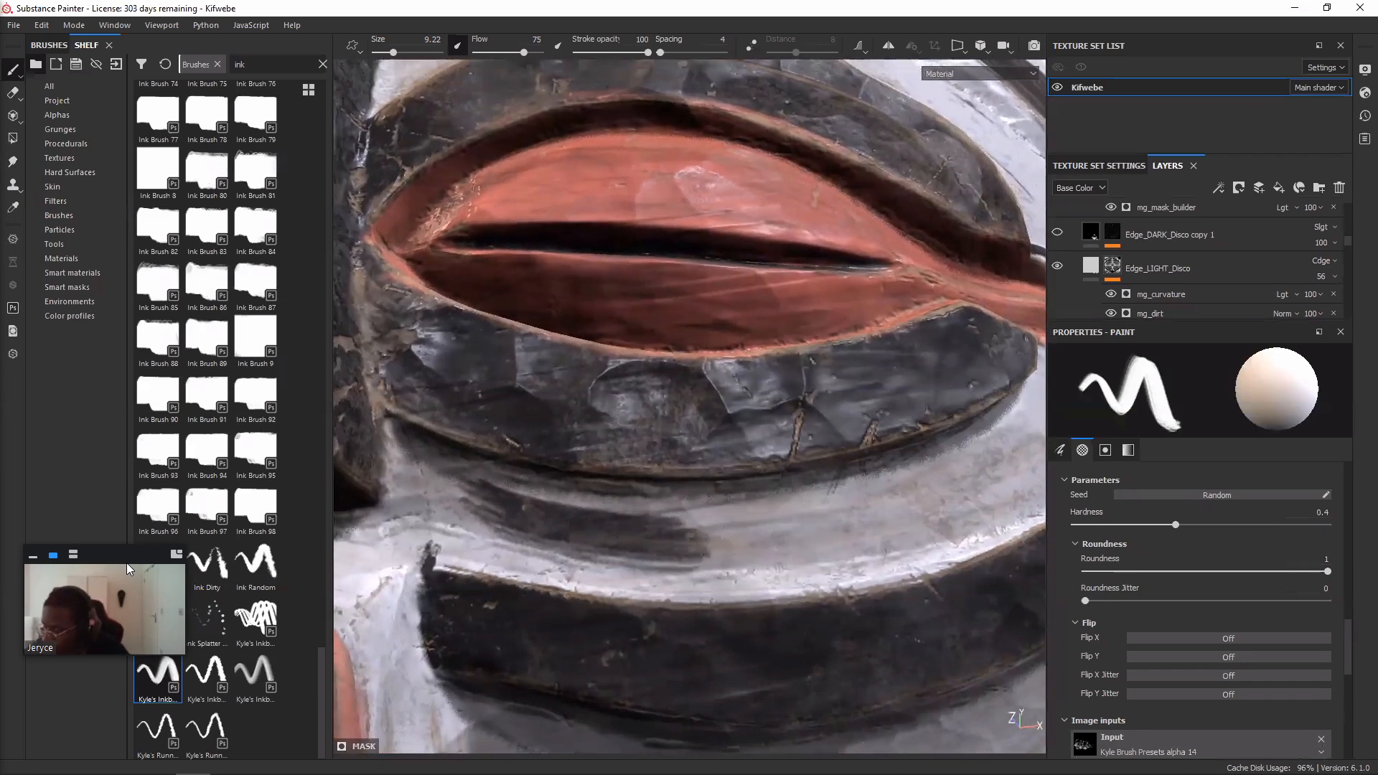
key(x)
alt+drag(635, 556, 661, 572)
right_click(660, 573)
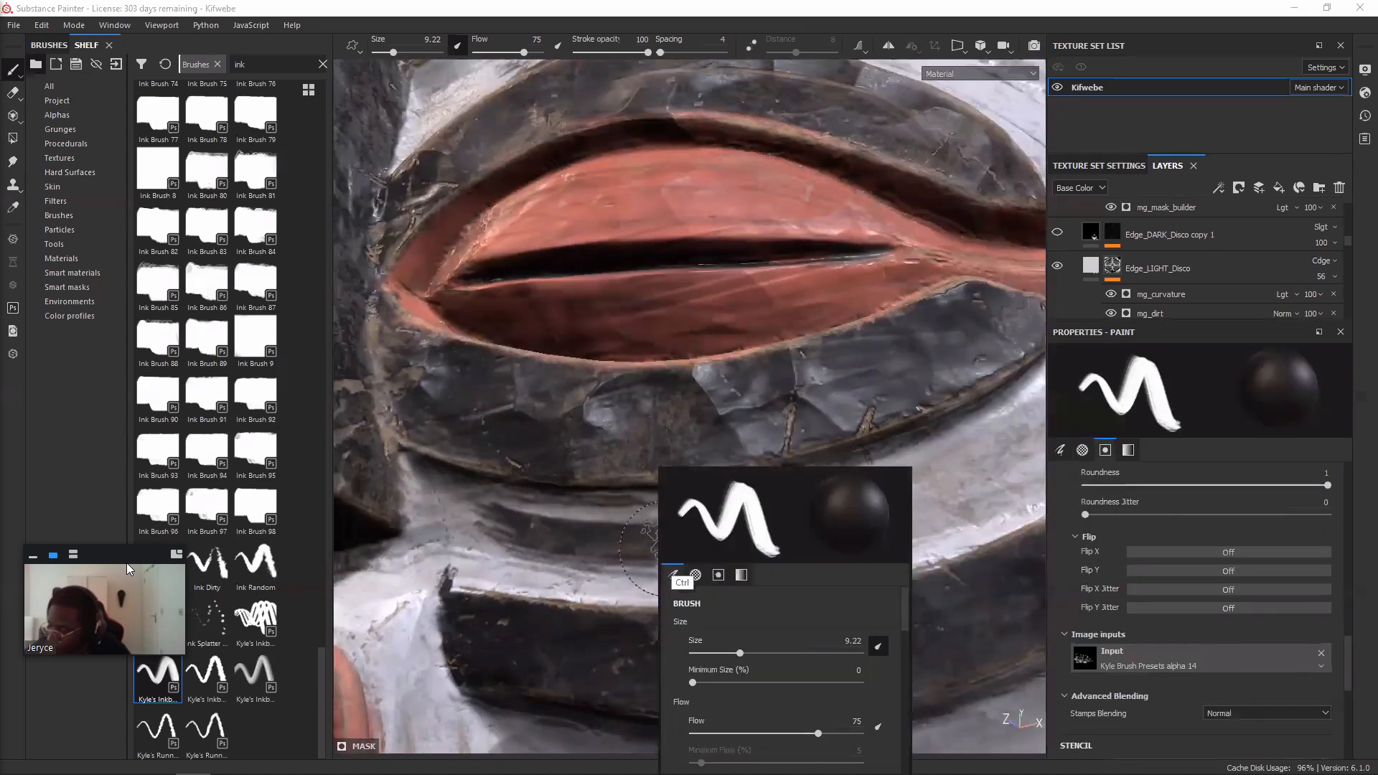
mouse_move(620, 555)
ctrl+right_down()
mouse_move(712, 538)
mouse_move(541, 546)
mouse_move(459, 506)
ctrl+right_up()
key(x)
alt+drag(747, 535, 729, 556)
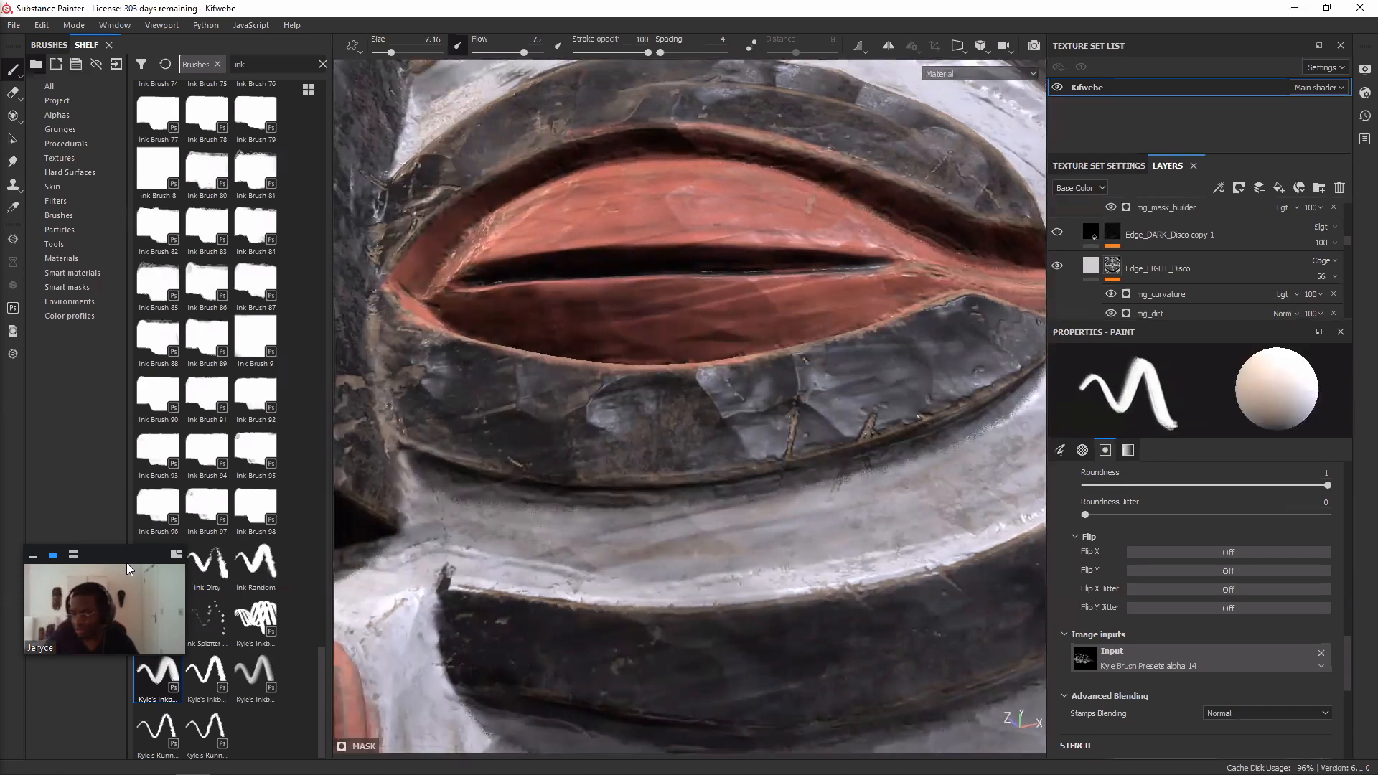
- Try painting a zigzag of straight connected lines with a size 2.55 brush along the white stripe below the eye
mouse_move(617, 538)
alt+mouse_down()
mouse_move(668, 540)
mouse_move(636, 523)
alt+mouse_up()
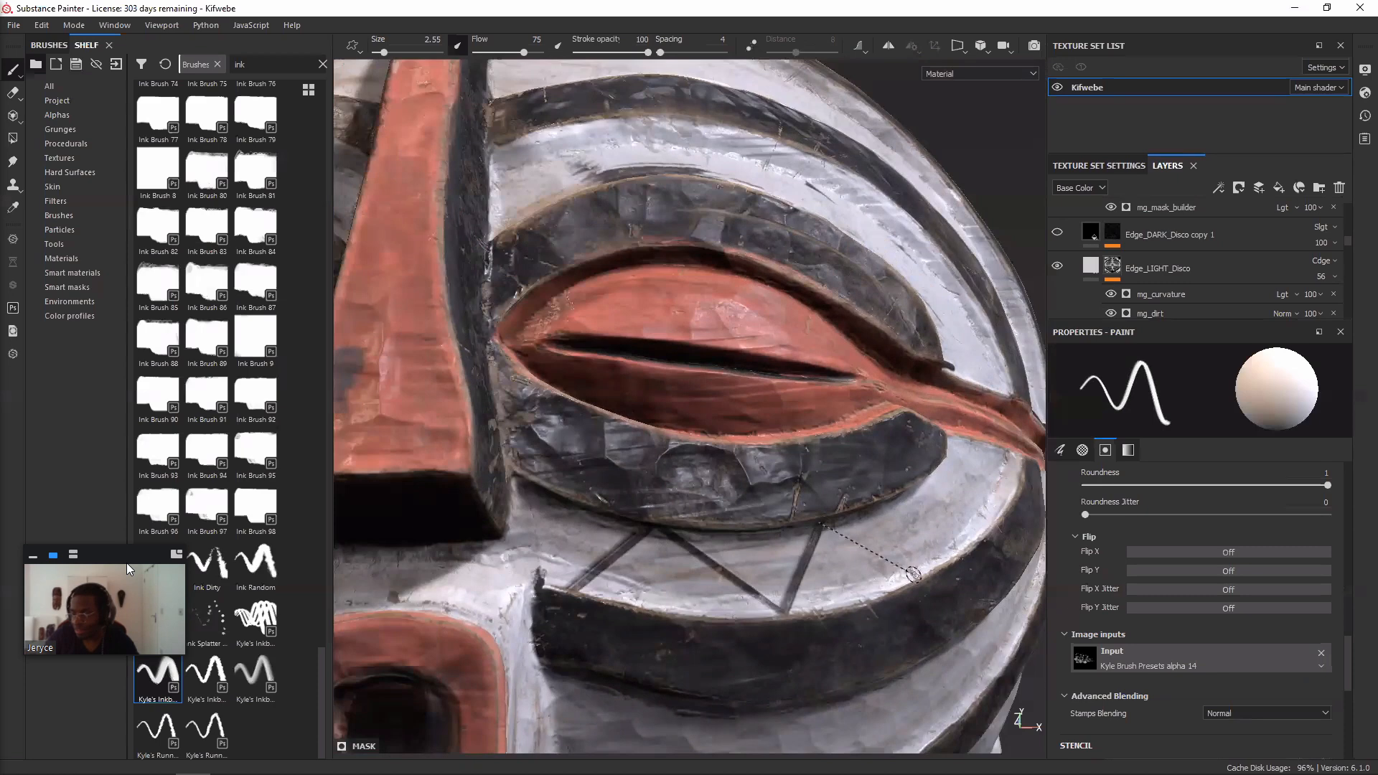
shift+click(930, 574)
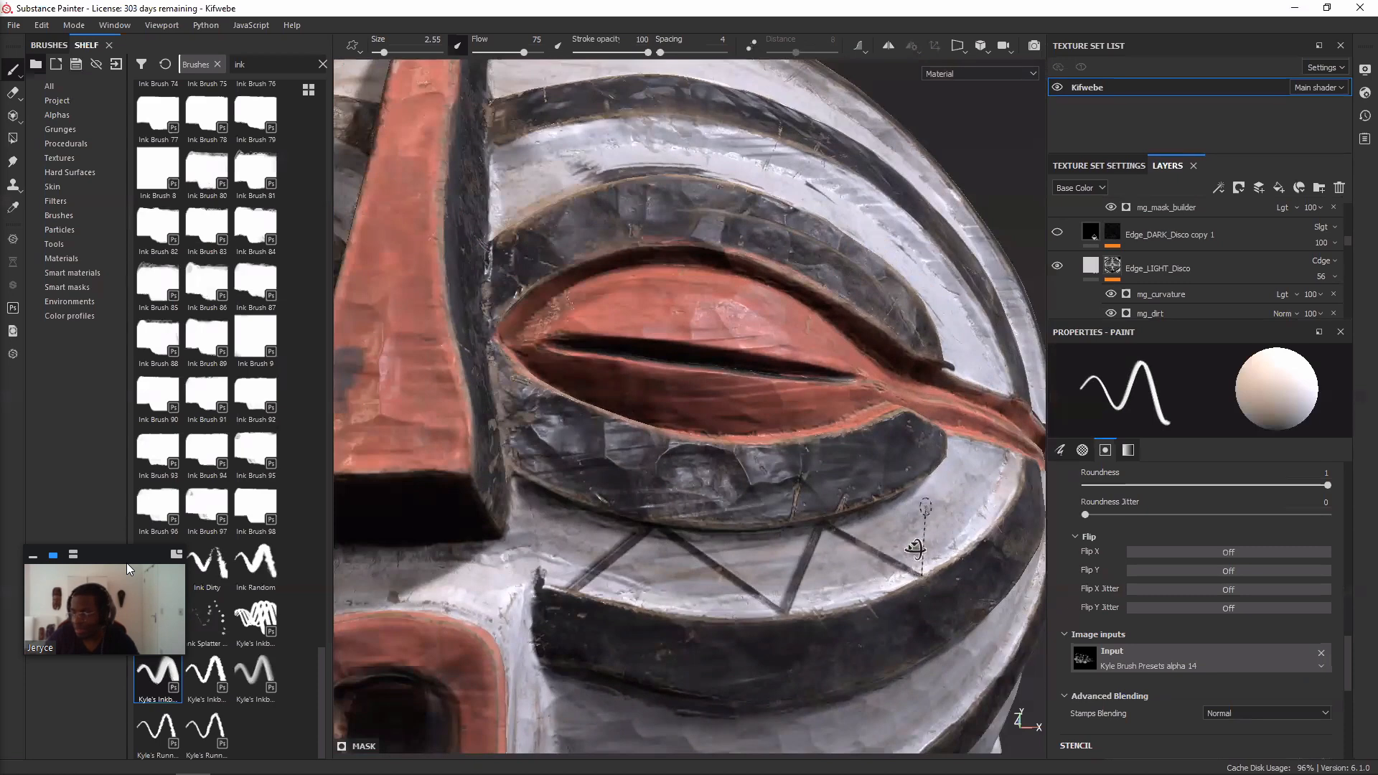
shift+click(940, 466)
shift+click(1012, 494)
shift+click(1006, 455)
- Undo all the straight zigzag strokes on the white stripe below the eye
mouse_move(747, 483)
alt+mouse_down()
mouse_move(730, 502)
mouse_move(729, 564)
mouse_move(772, 579)
mouse_move(876, 567)
alt+mouse_up()
key(ctrl+z)
key(ctrl+z)
key(ctrl+z)
key(ctrl+z)
key(ctrl+z)
key(ctrl+z)
key(ctrl+z)
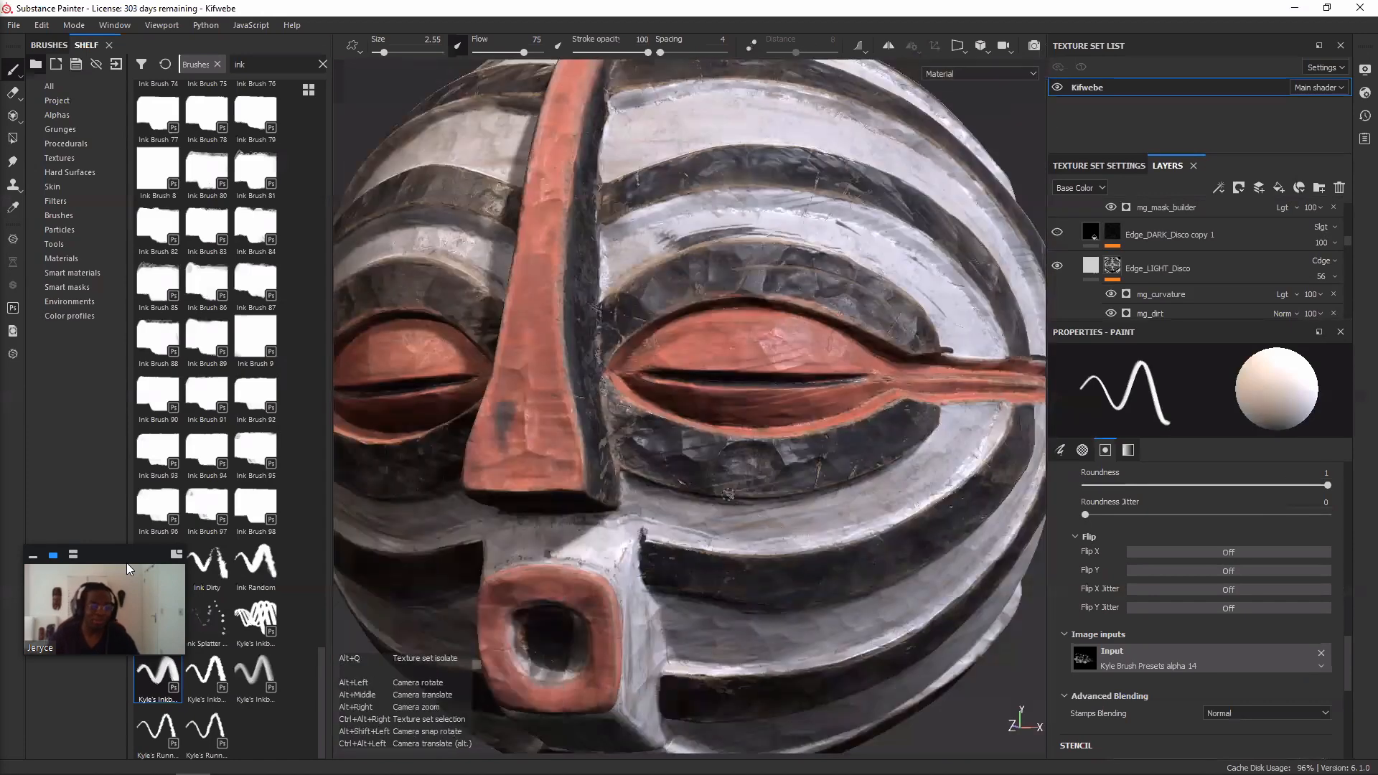
alt+right_drag(875, 567, 818, 567)
scroll(715, 517, up, 1)
scroll(714, 517, up, 1)
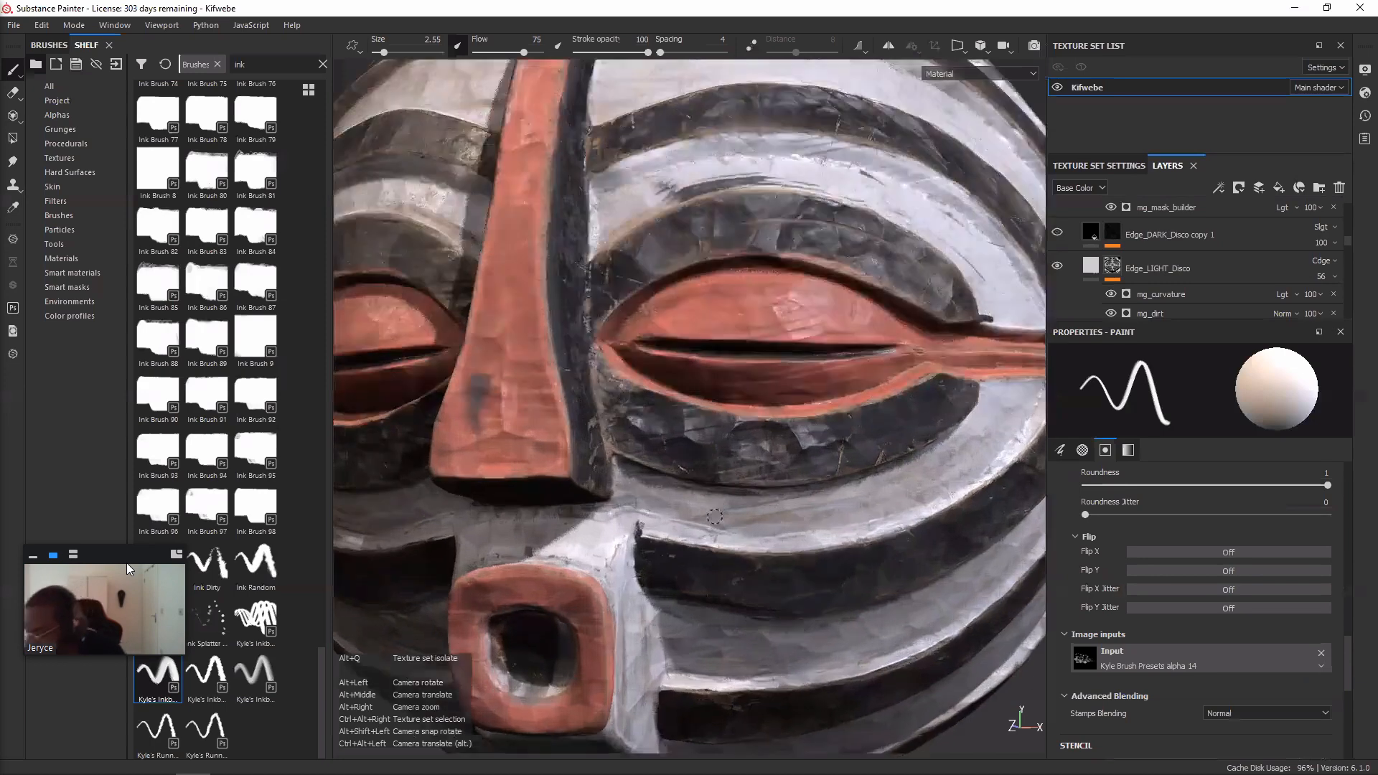
- Paint a black zigzag with two peaks on the white stripe below the eye, starting from its end near the nose
scroll(715, 516, up, 1)
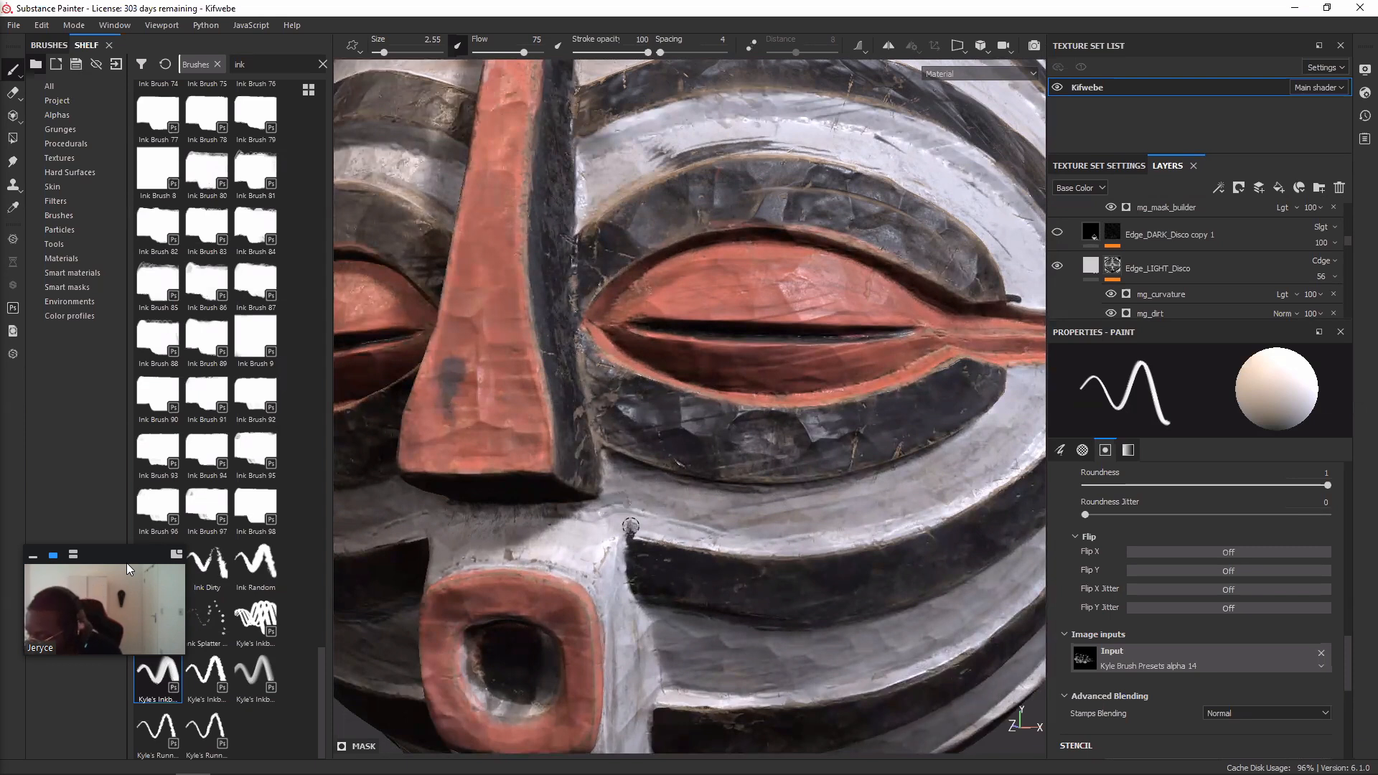
drag(635, 538, 665, 480)
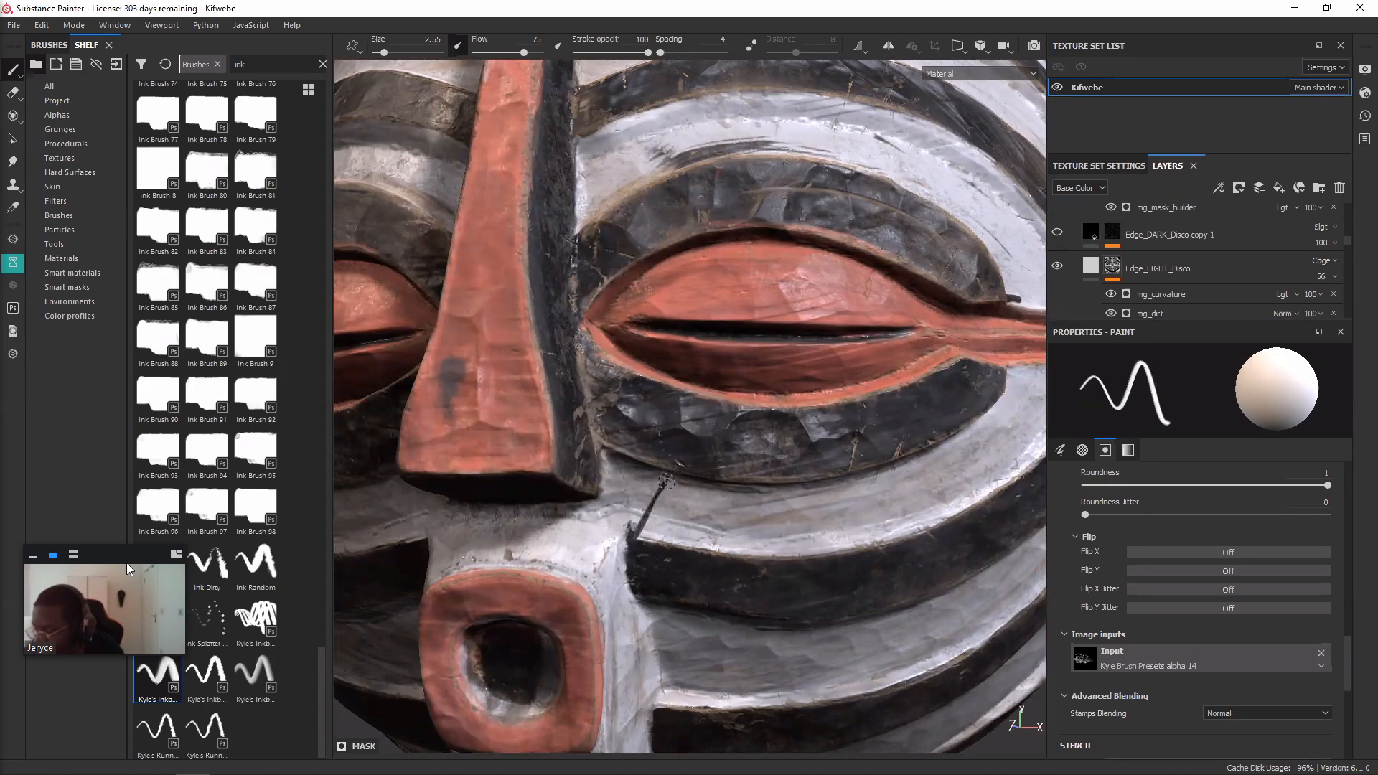
drag(666, 478, 696, 545)
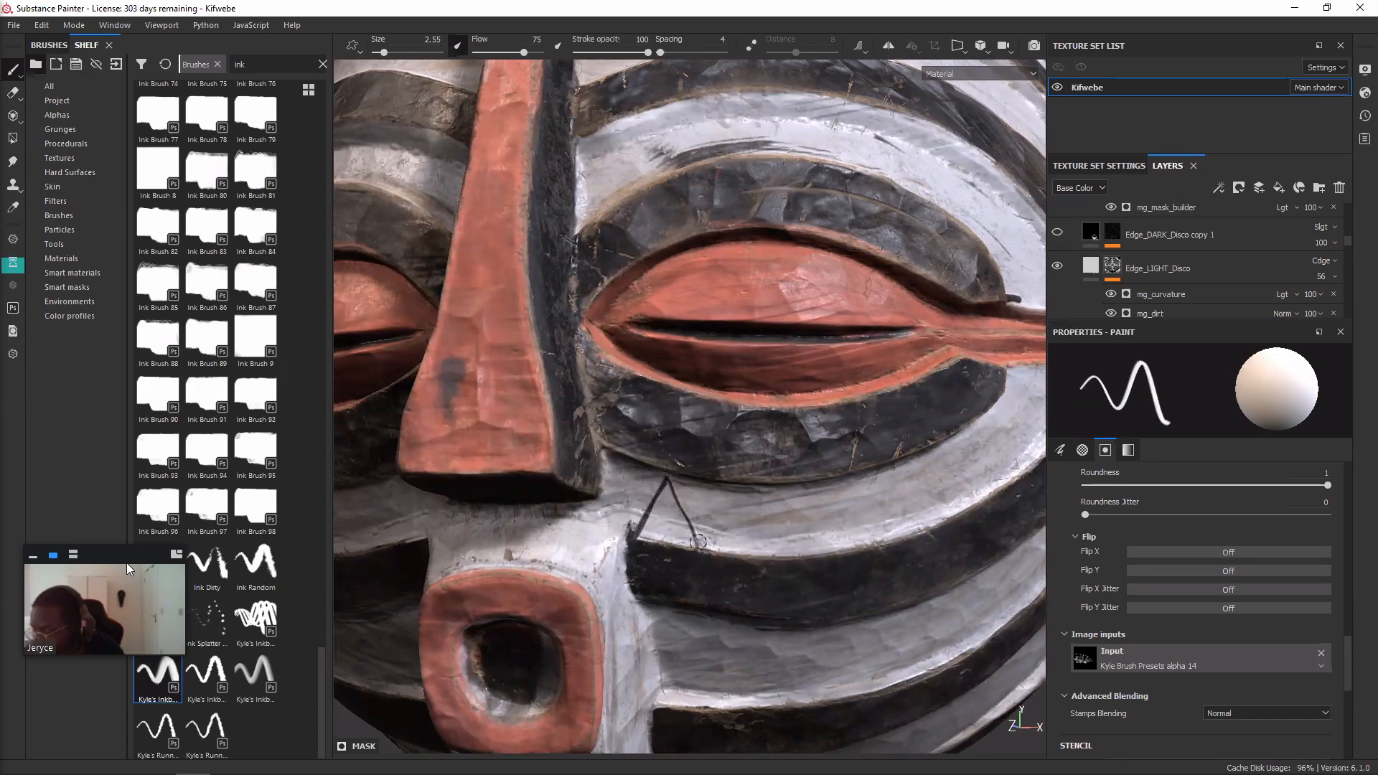
shift+click(749, 486)
shift+click(780, 552)
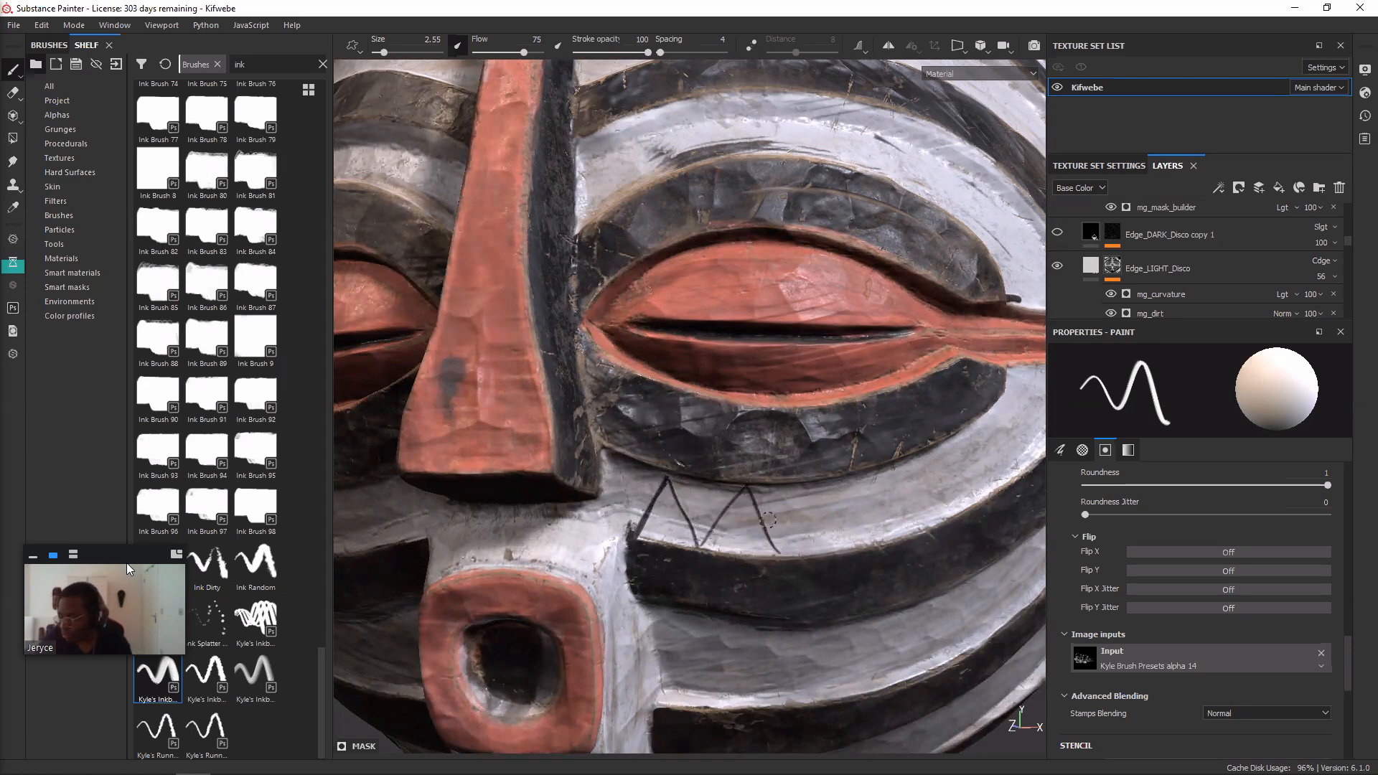
- Extend the black zigzag with a third peak along the white stripe below the eye
alt+drag(768, 549, 641, 515)
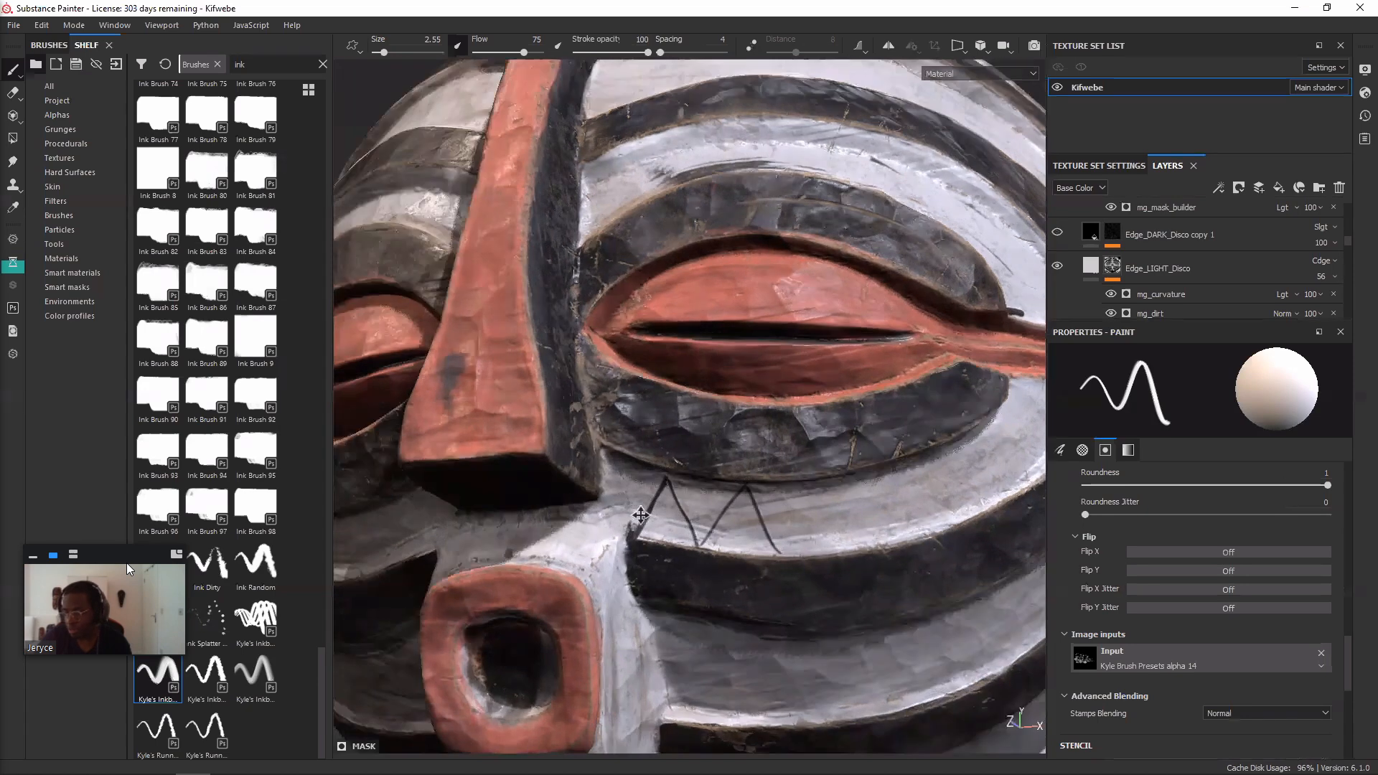
alt+drag(483, 483, 548, 501)
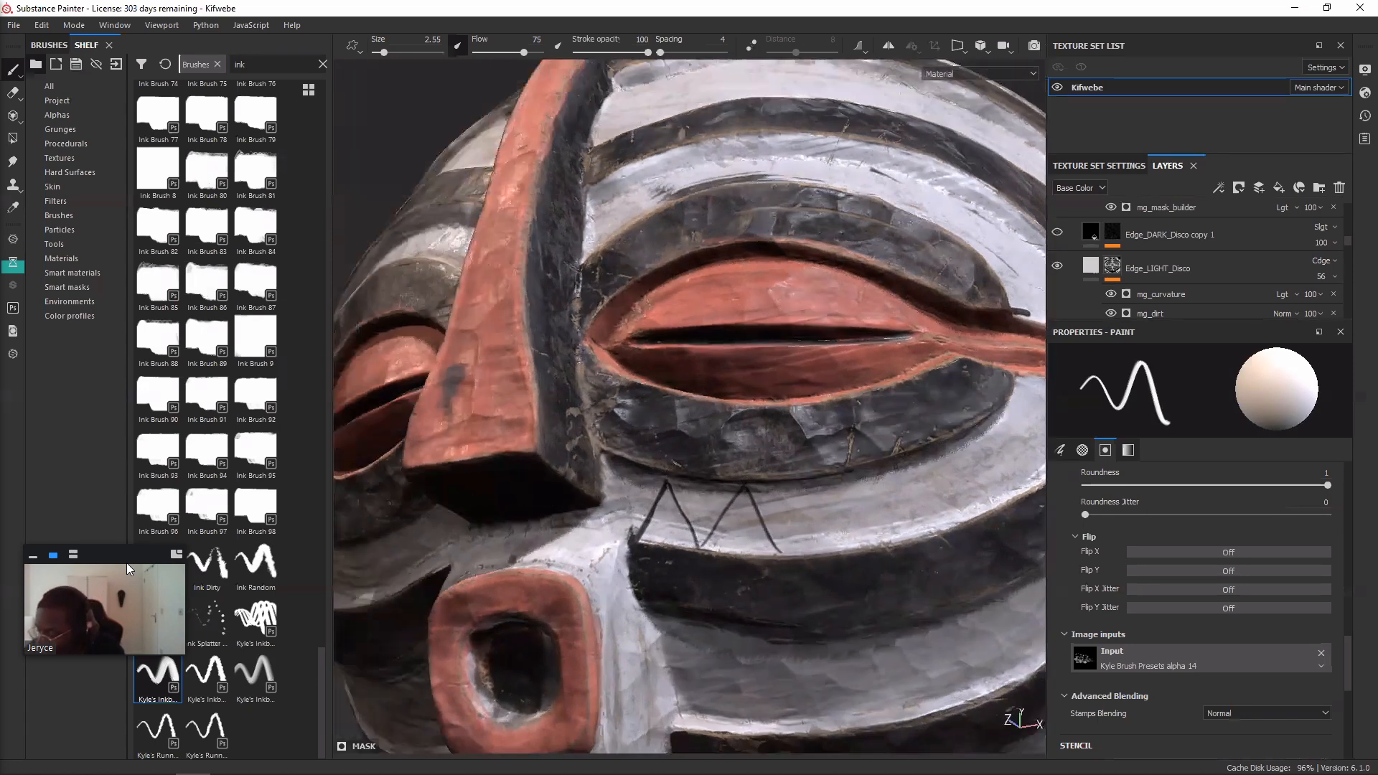
scroll(736, 525, up, 5)
scroll(735, 524, down, 1)
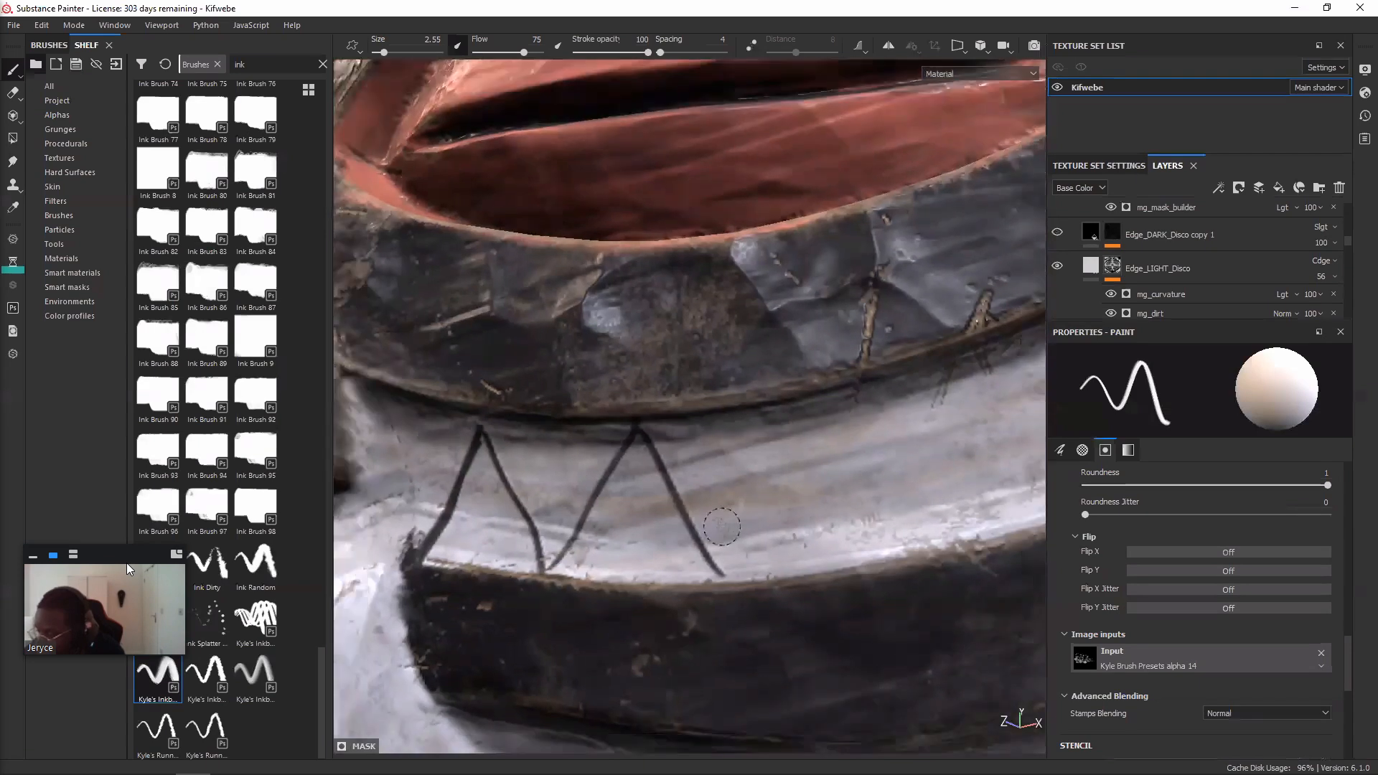
scroll(765, 546, up, 1)
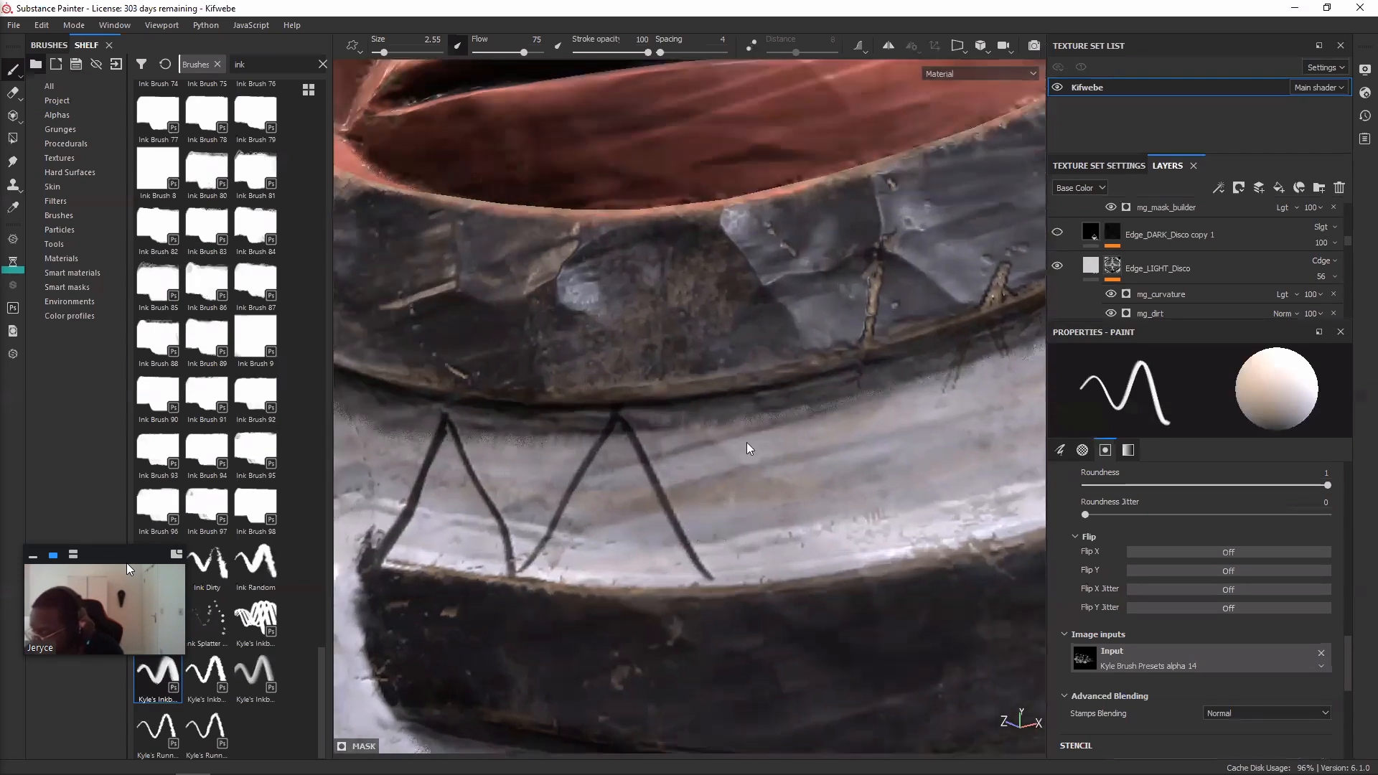
alt+middle_drag(811, 460, 747, 443)
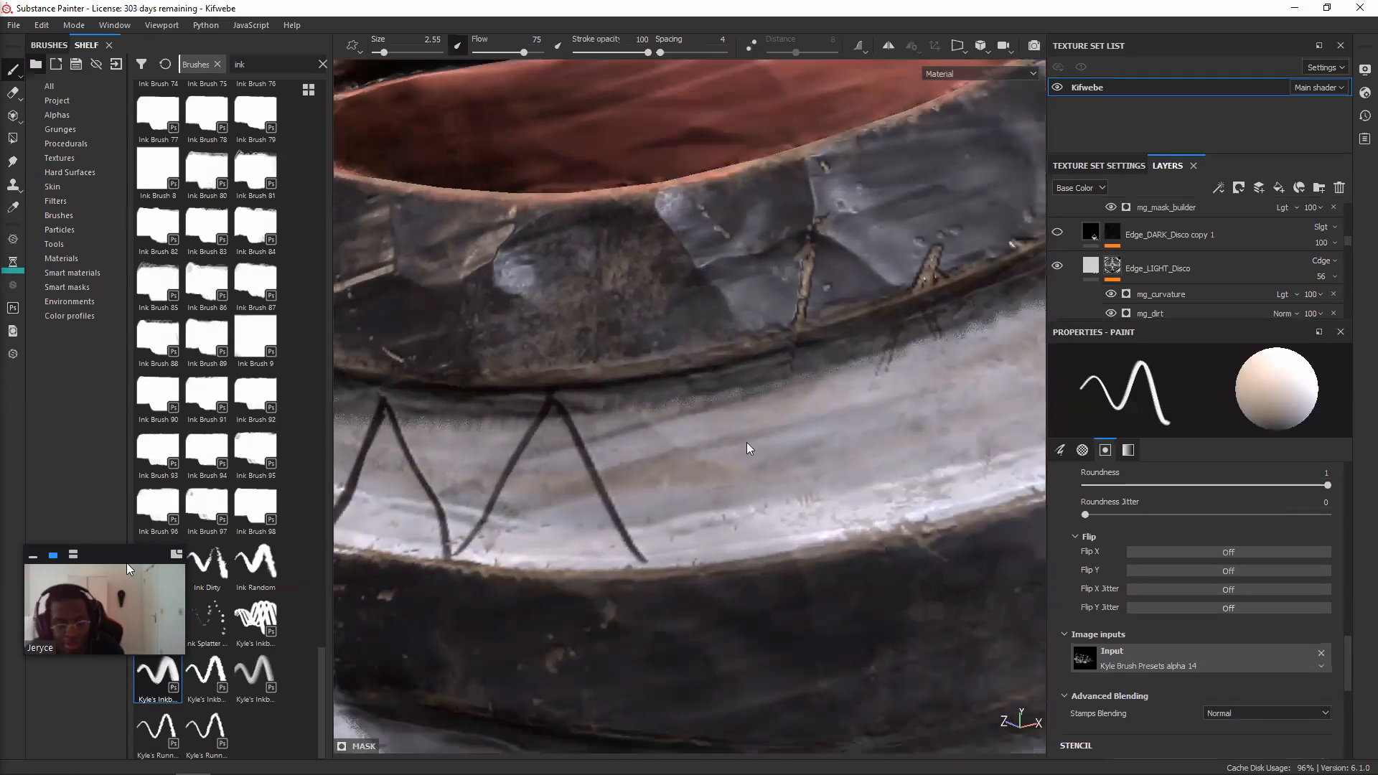
scroll(749, 449, down, 3)
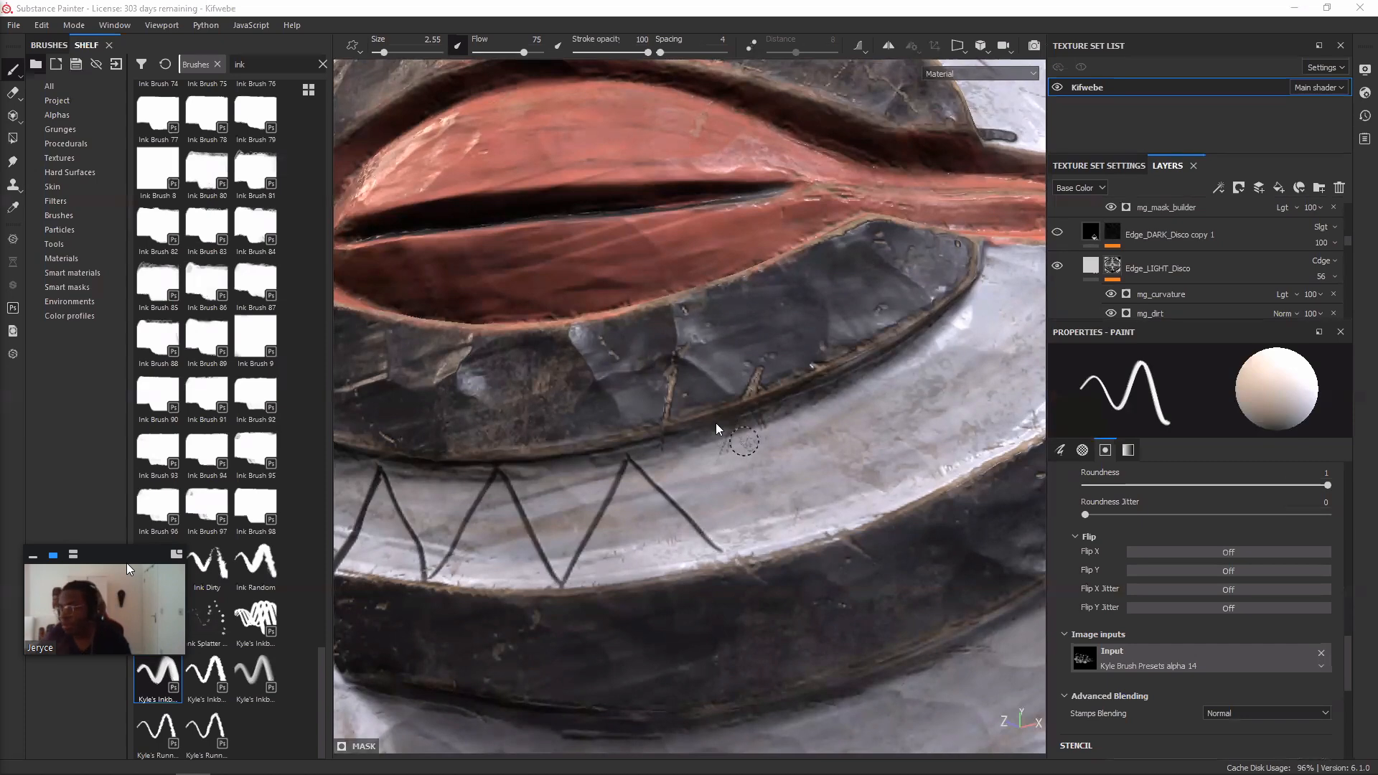
scroll(747, 465, down, 1)
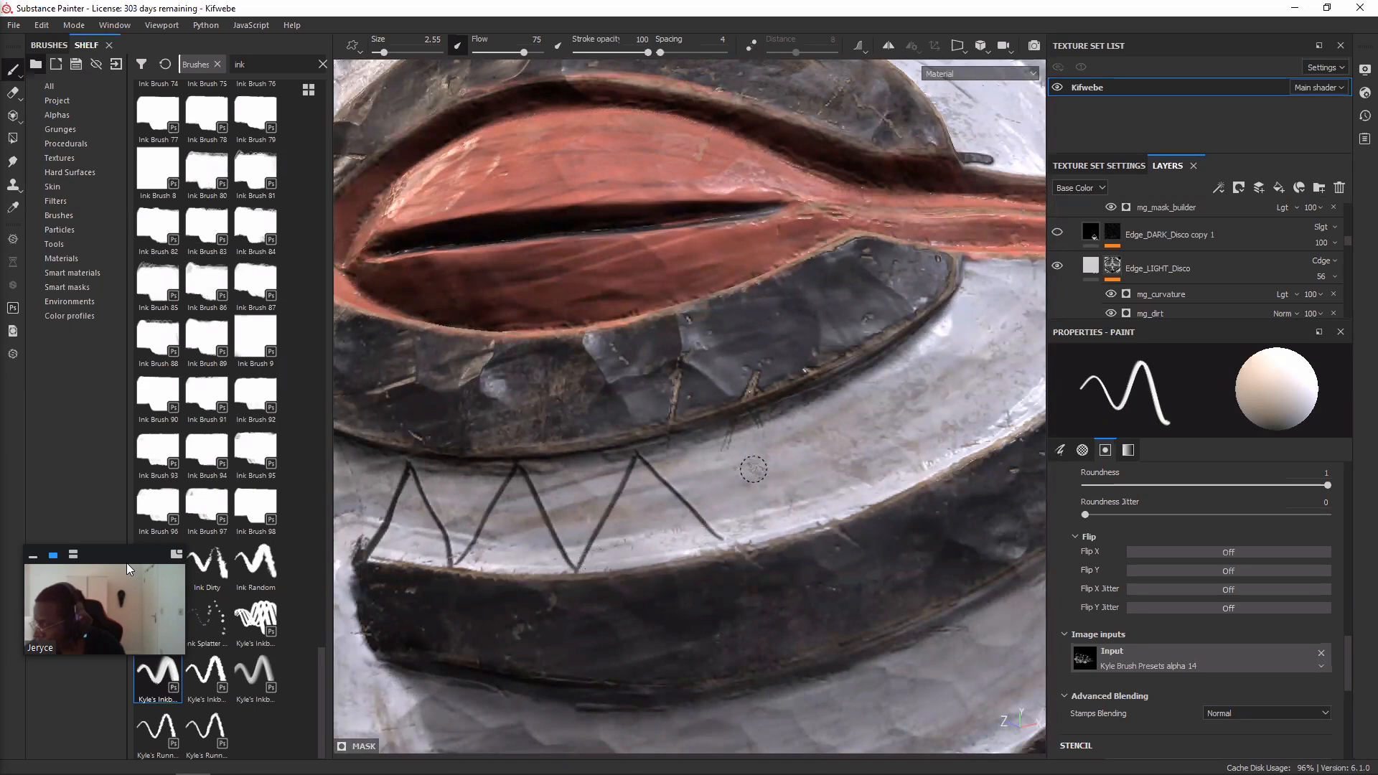
mouse_move(762, 457)
mouse_down()
mouse_move(786, 483)
mouse_move(797, 472)
mouse_up()
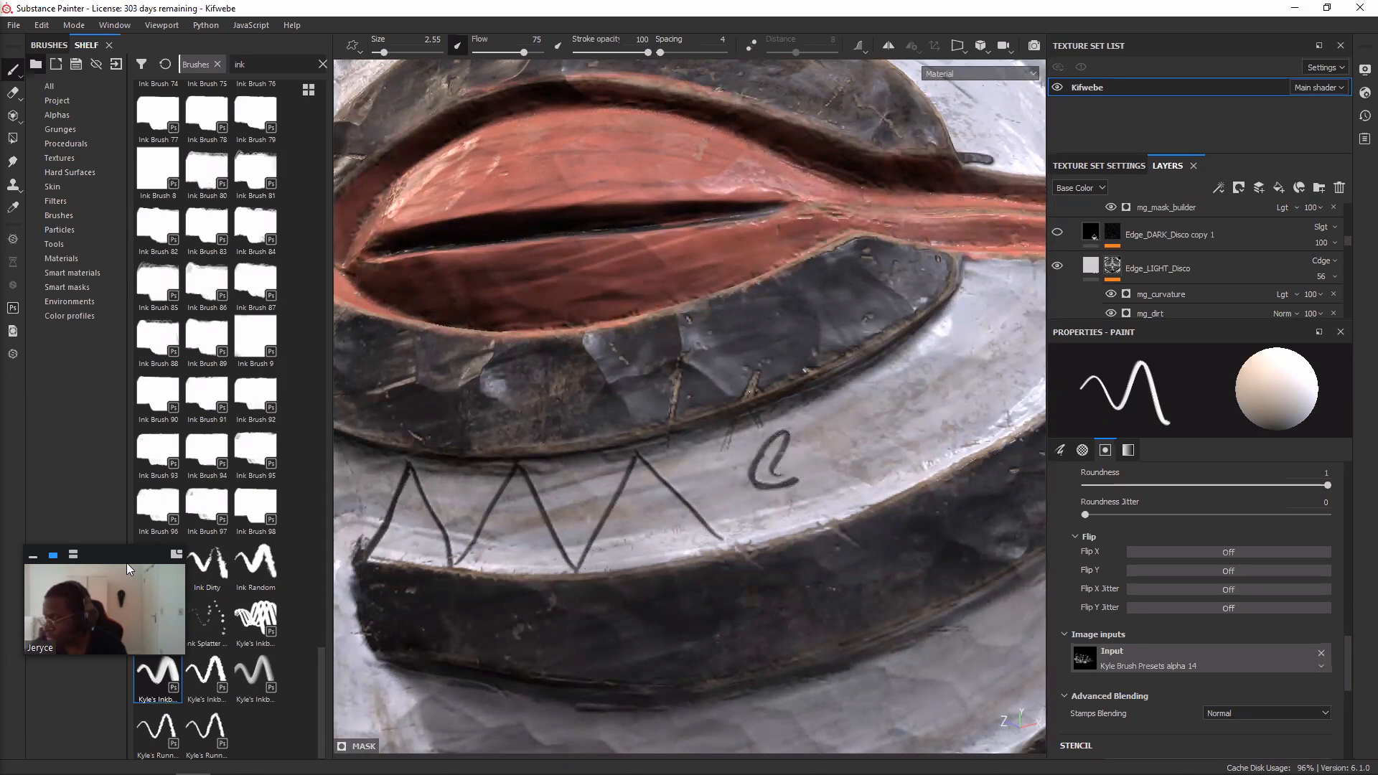
scroll(1228, 589, up, 2)
scroll(1228, 589, down, 4)
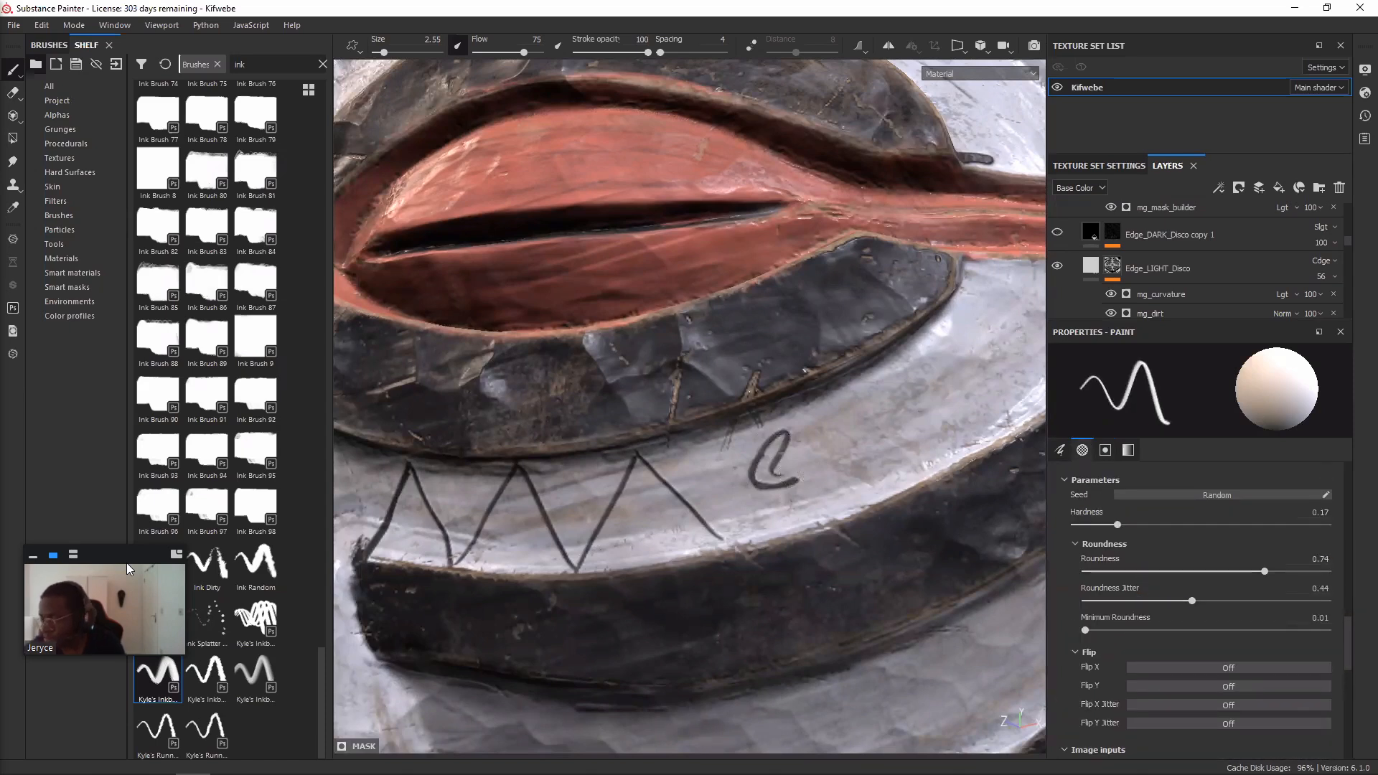
key(ctrl+z)
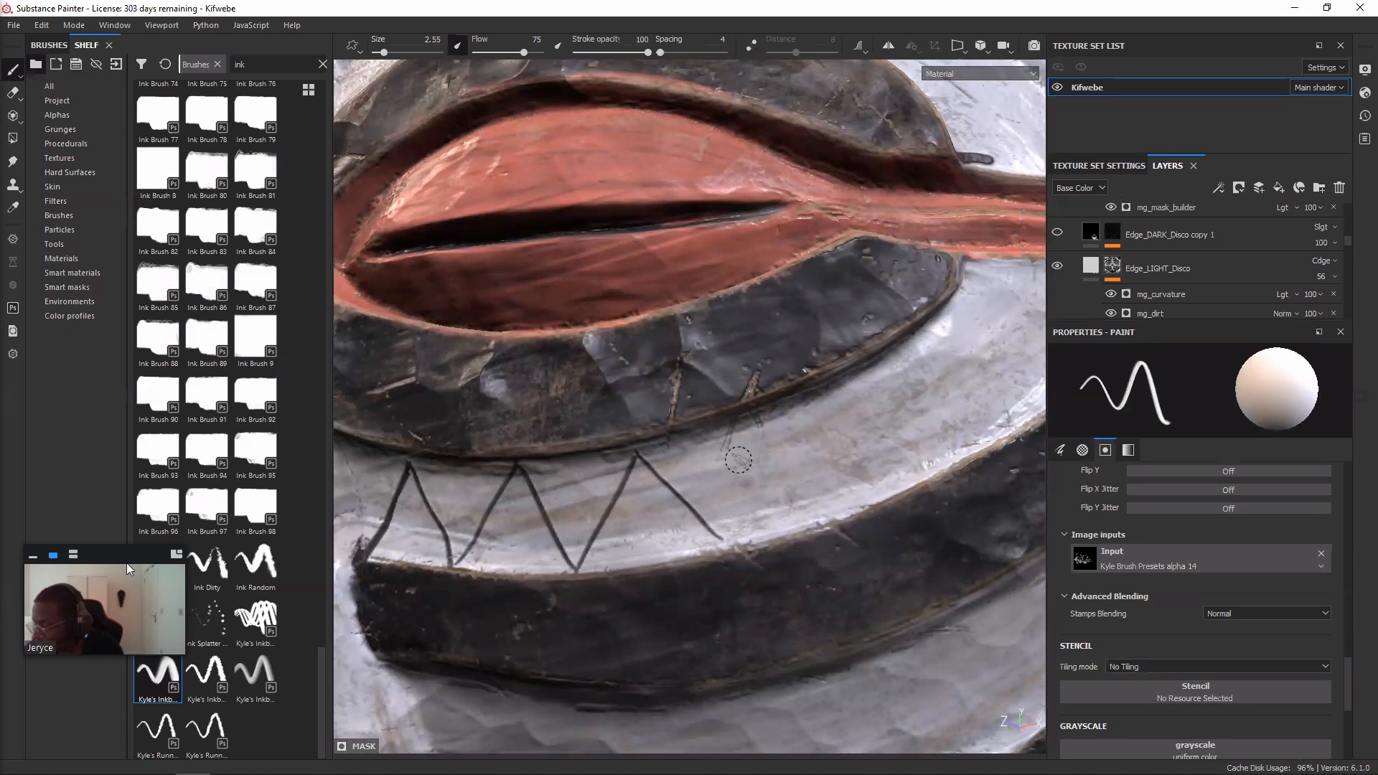
- Handwrite a three-letter word followed by two exclamation marks beside the zigzag on the white stripe
mouse_move(738, 460)
mouse_down()
mouse_move(779, 448)
mouse_move(789, 463)
mouse_move(835, 412)
mouse_move(820, 441)
mouse_move(841, 428)
mouse_up()
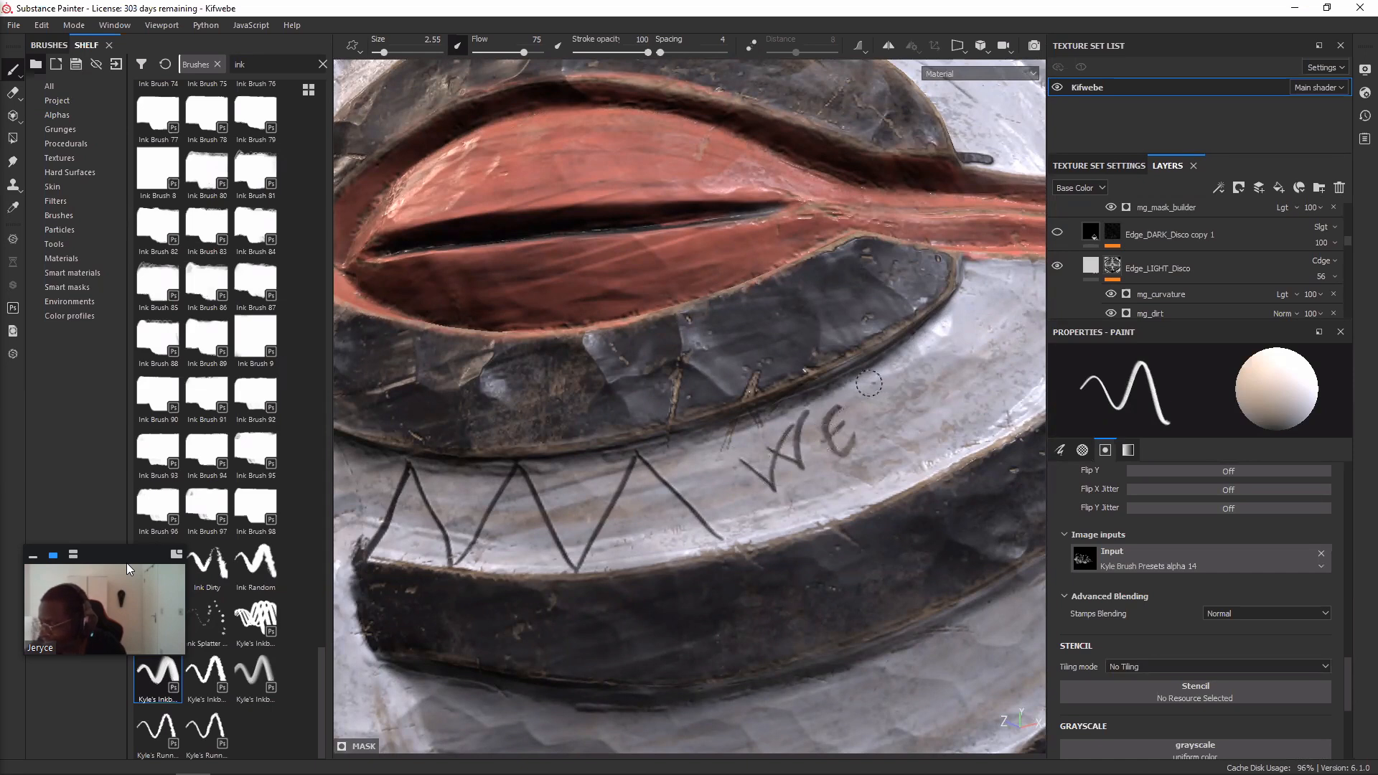
drag(881, 386, 858, 432)
drag(907, 358, 913, 407)
drag(932, 351, 935, 405)
click(914, 429)
click(938, 423)
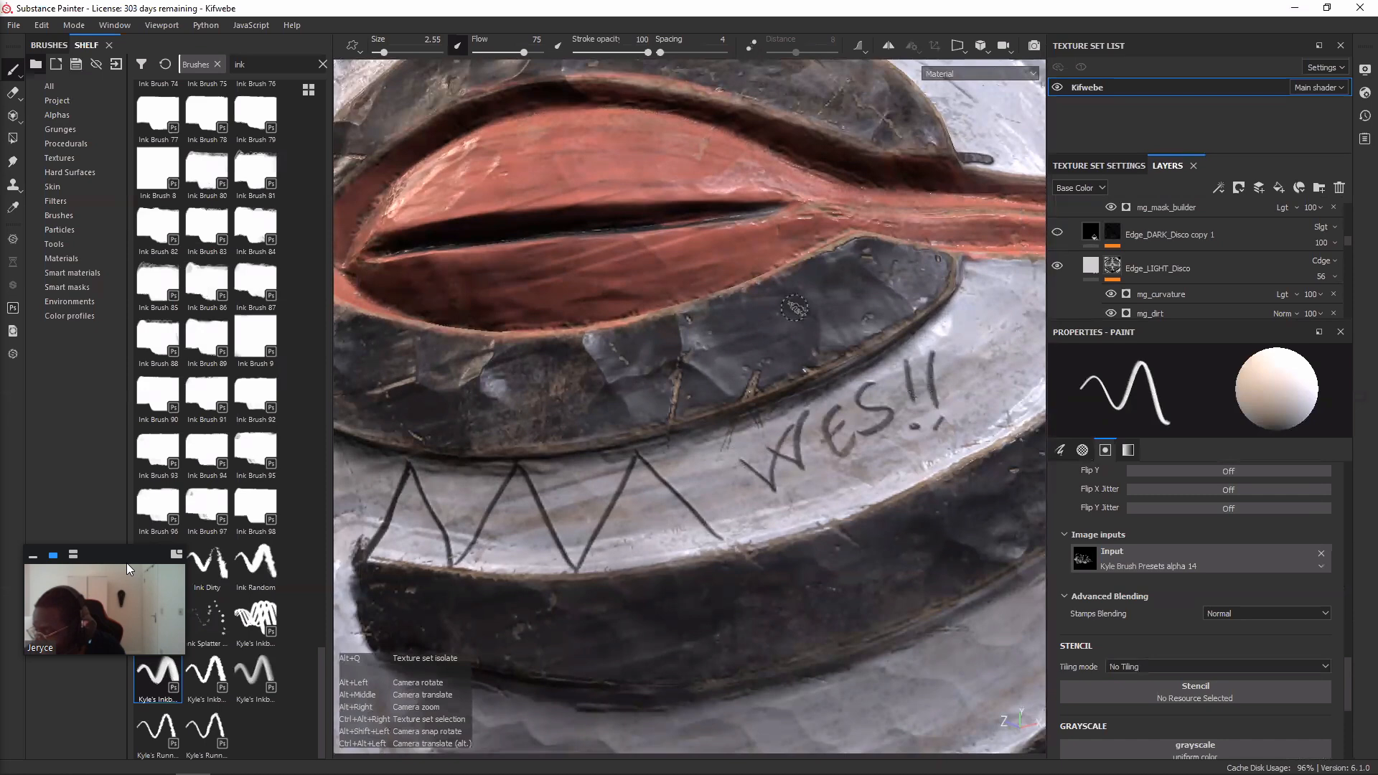
- Paint a wavy black line with a size 13.23 brush along the next white stripe down and inspect the mask from several angles
alt+drag(794, 309, 787, 290)
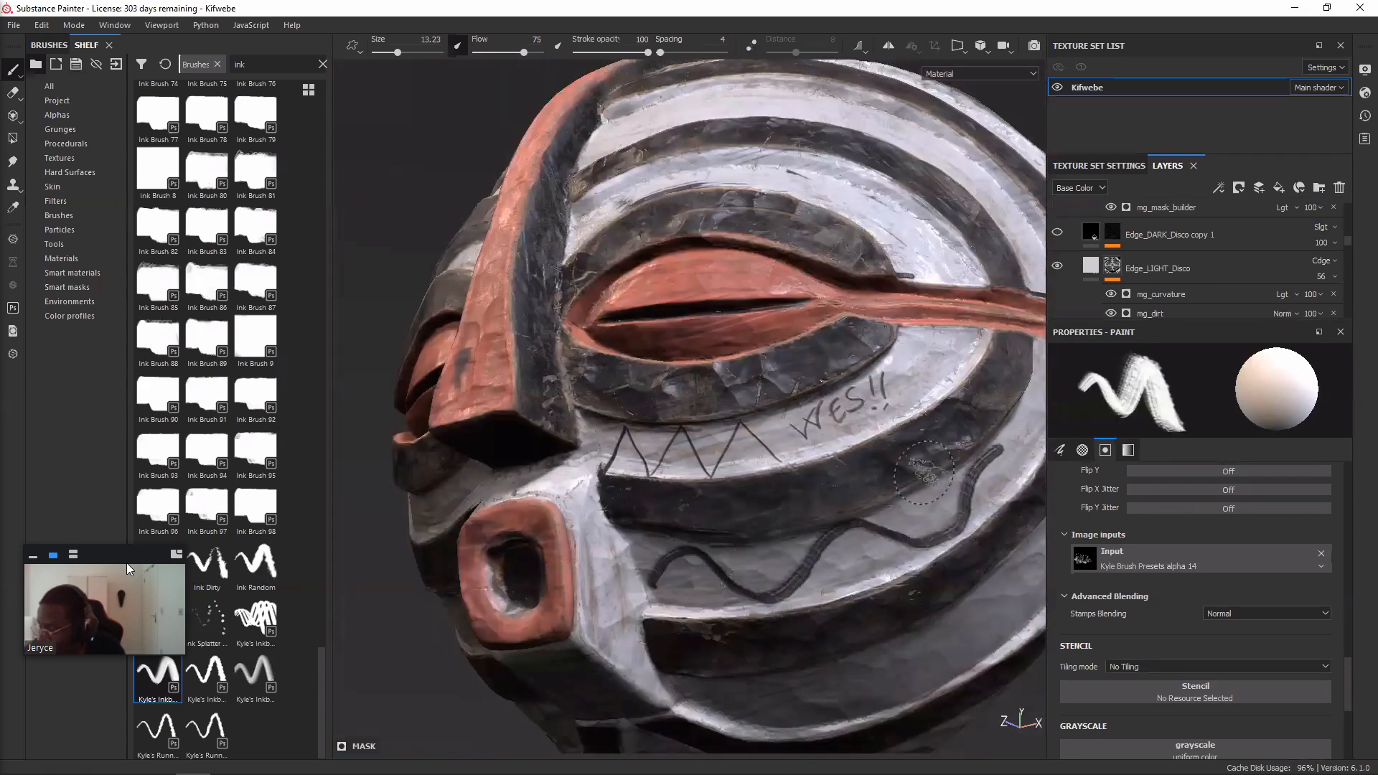
alt+drag(746, 431, 696, 423)
alt+drag(812, 340, 811, 375)
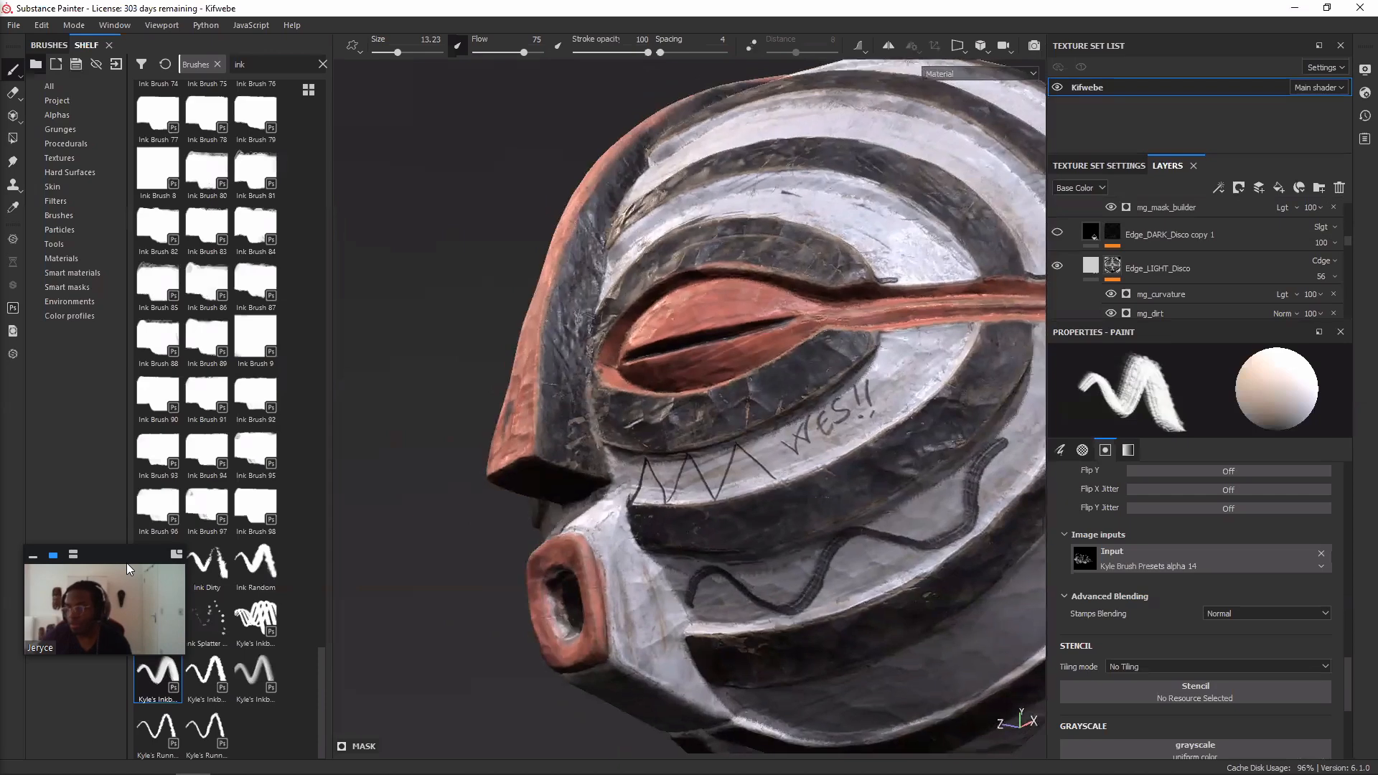
alt+middle_drag(764, 280, 667, 284)
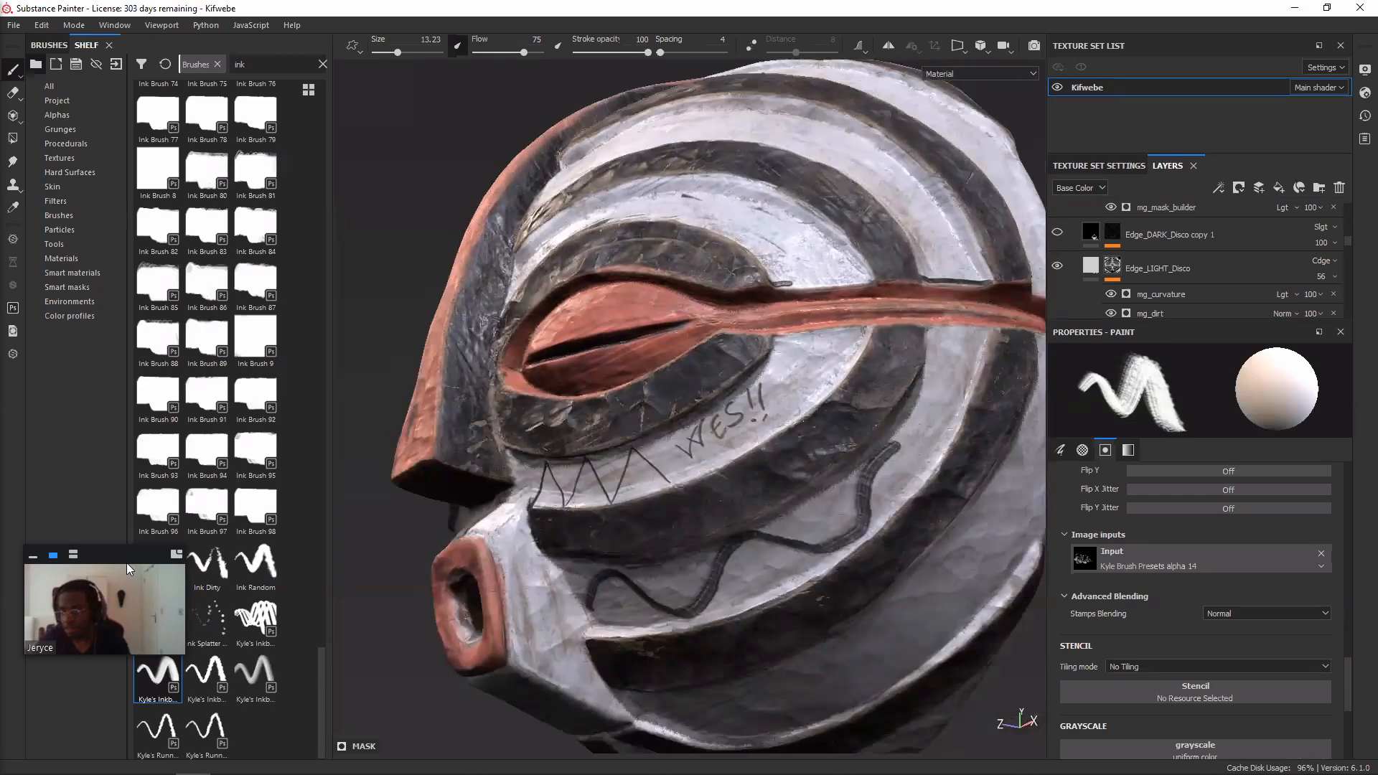
alt+middle_drag(460, 210, 619, 305)
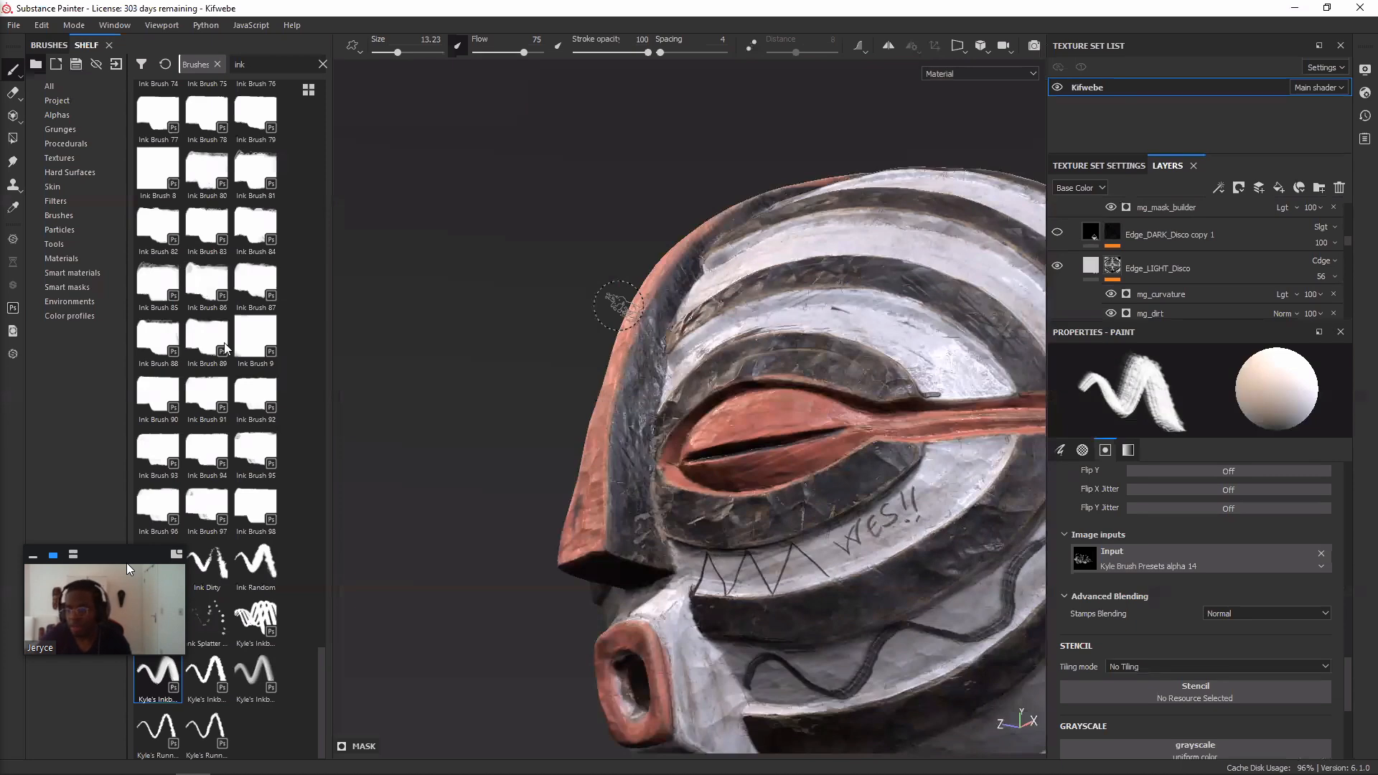
alt+drag(618, 305, 650, 333)
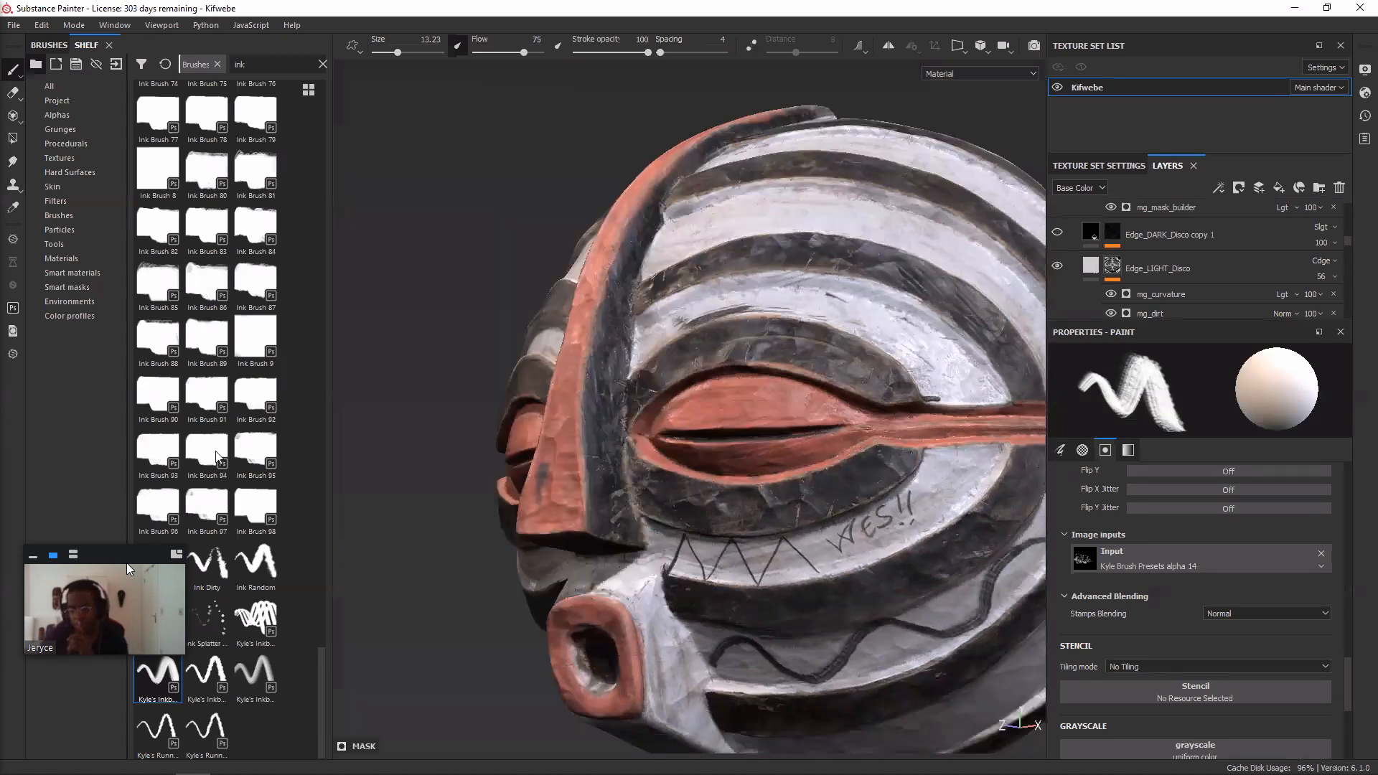
alt+drag(502, 338, 546, 310)
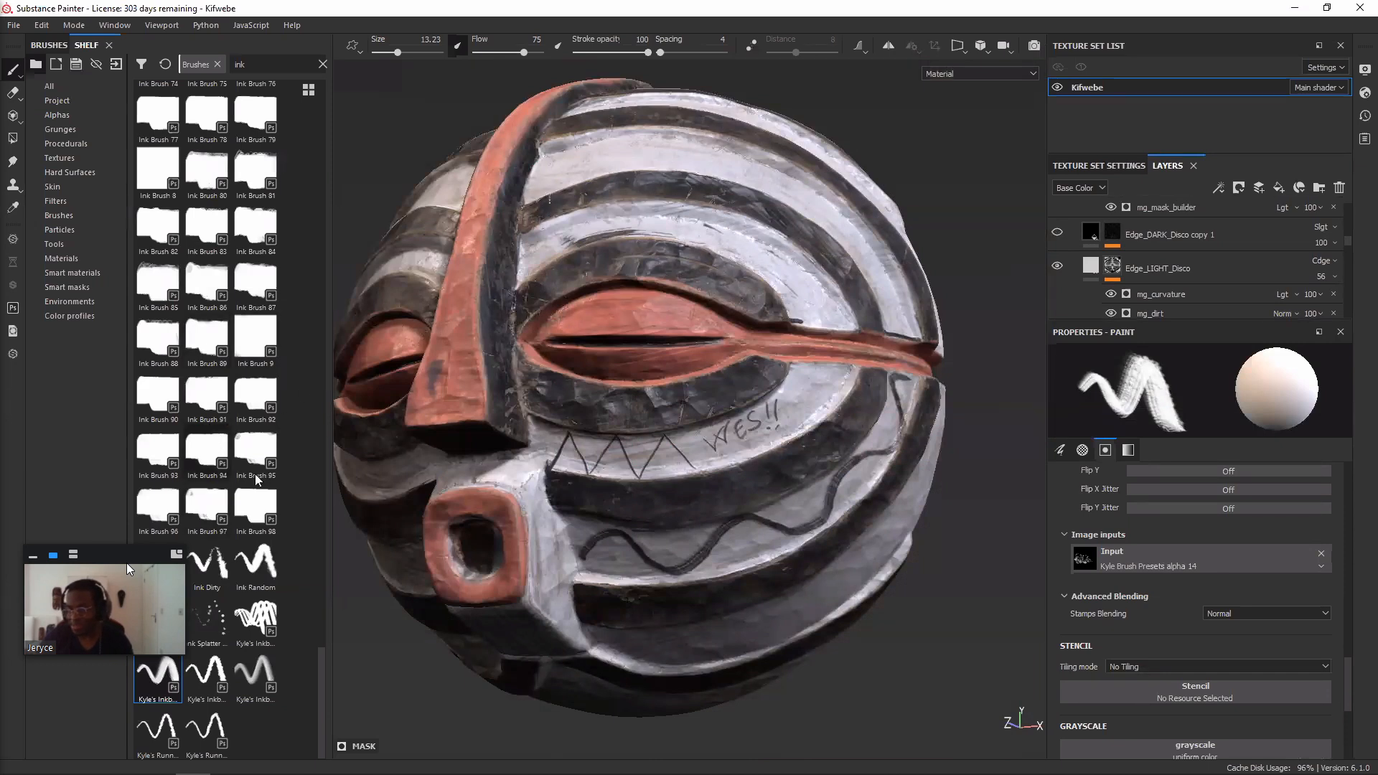
- Browse the ink brushes, trying Ink Brush 180, 70 and 99 and an Ink Splatter brush, and select a Kyle's ink brush
scroll(258, 466, up, 3)
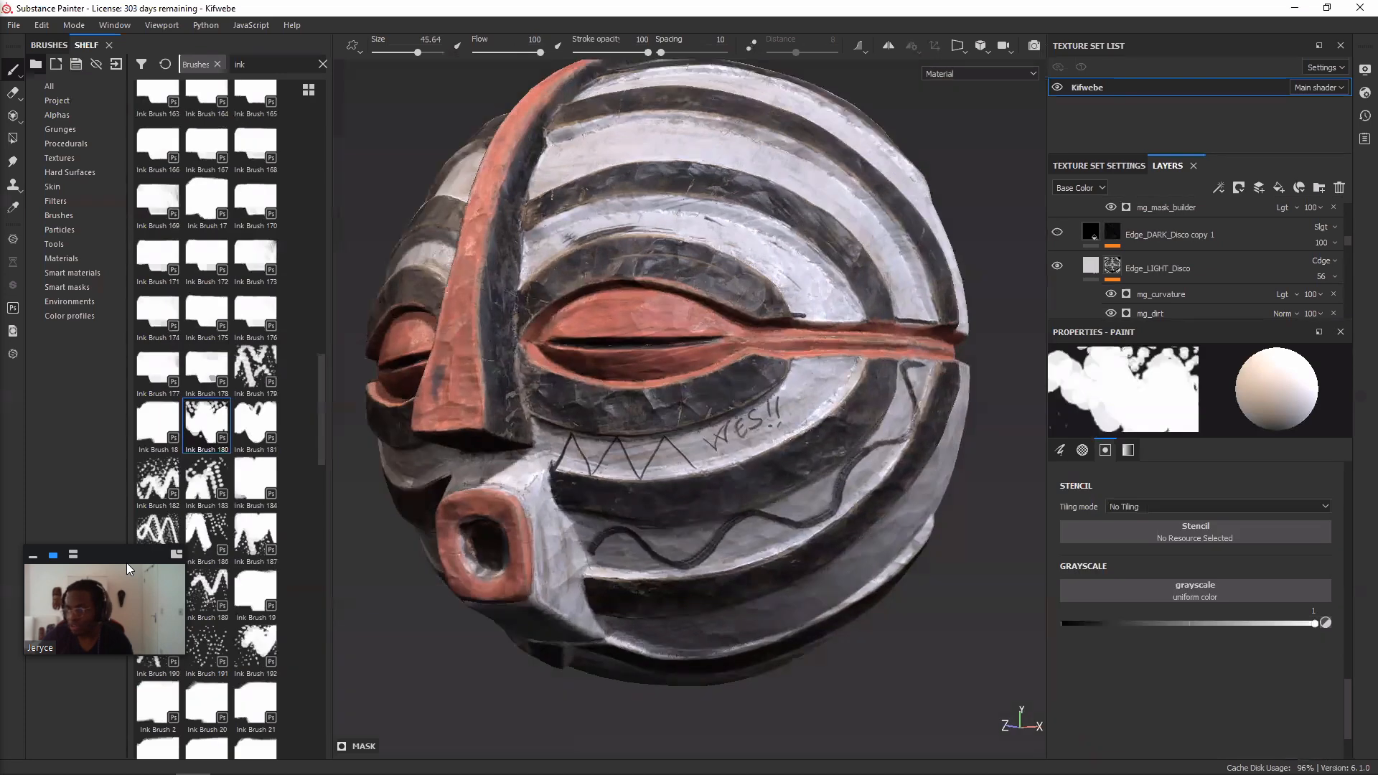
alt+drag(502, 344, 481, 398)
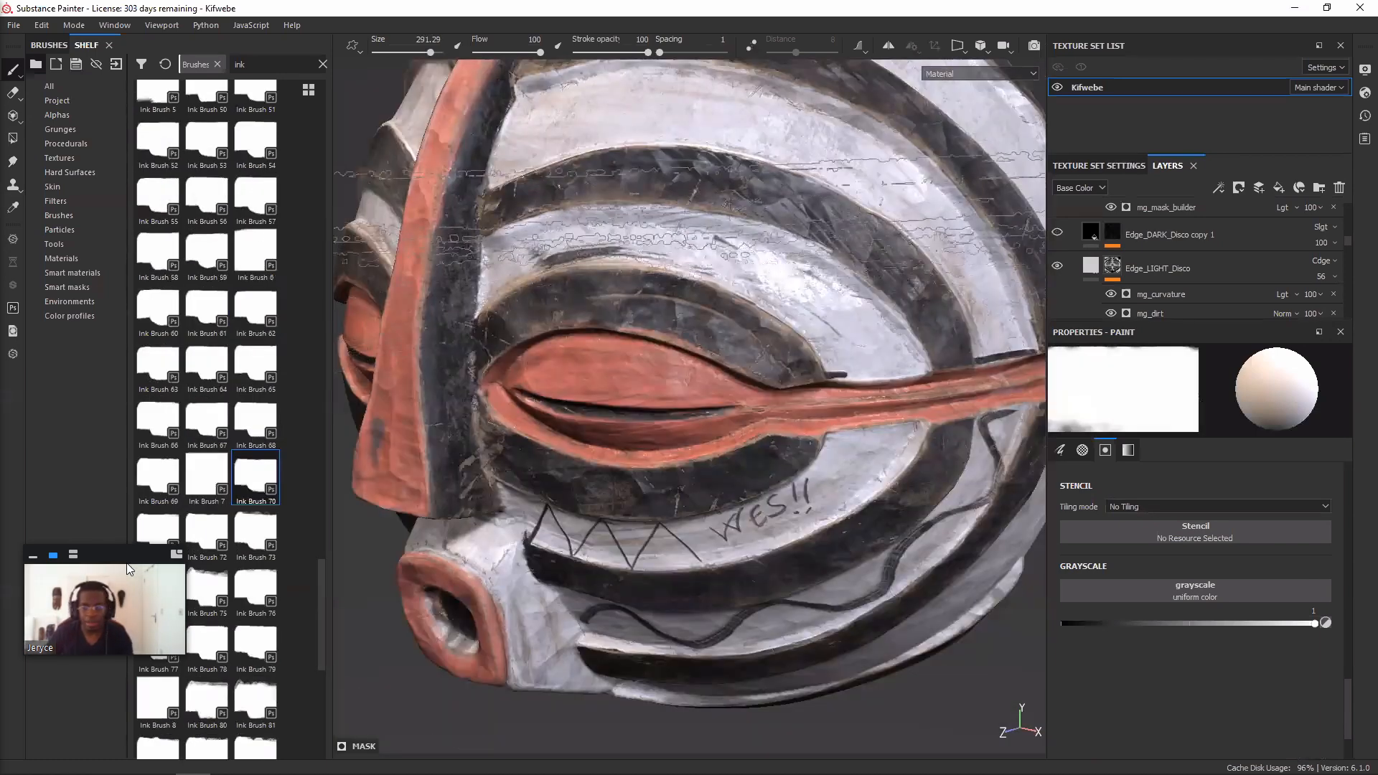
drag(123, 557, 111, 651)
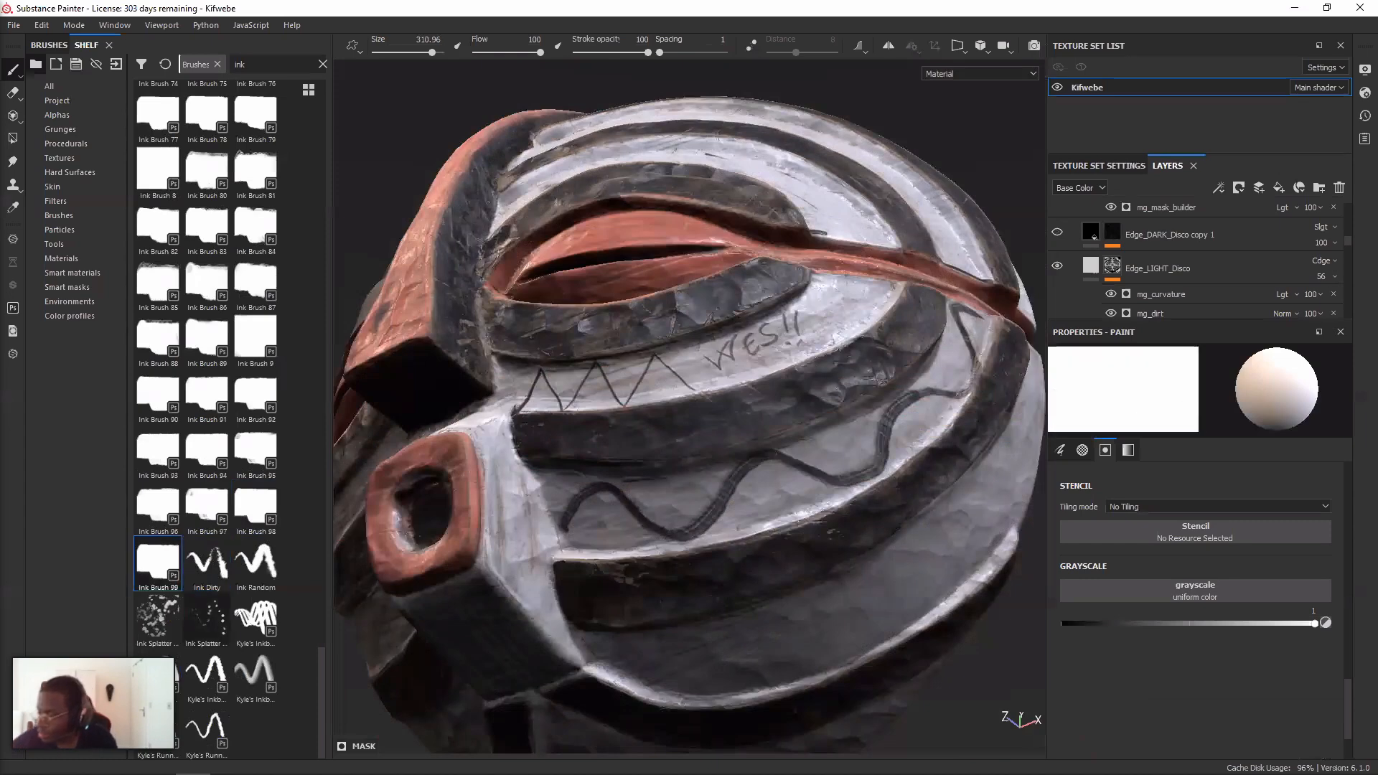
click(206, 618)
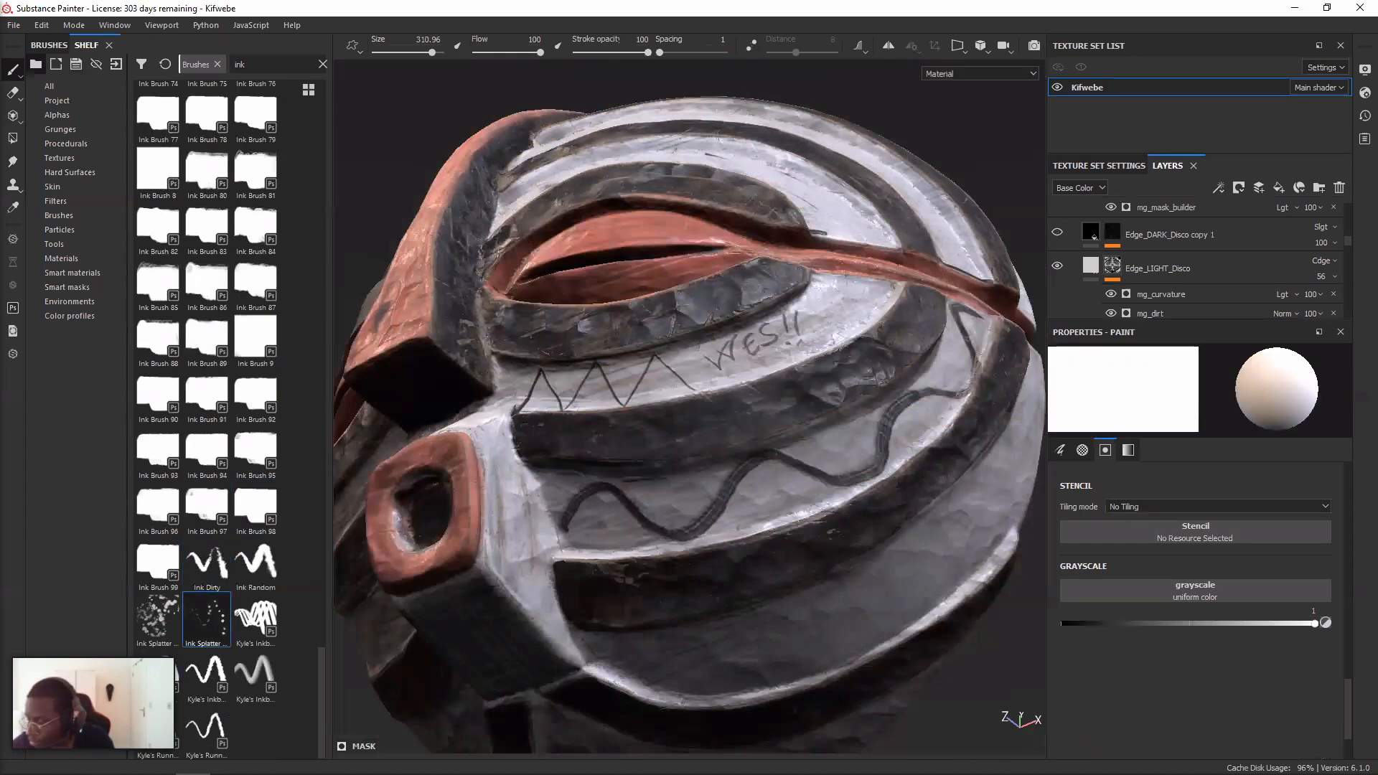
click(255, 619)
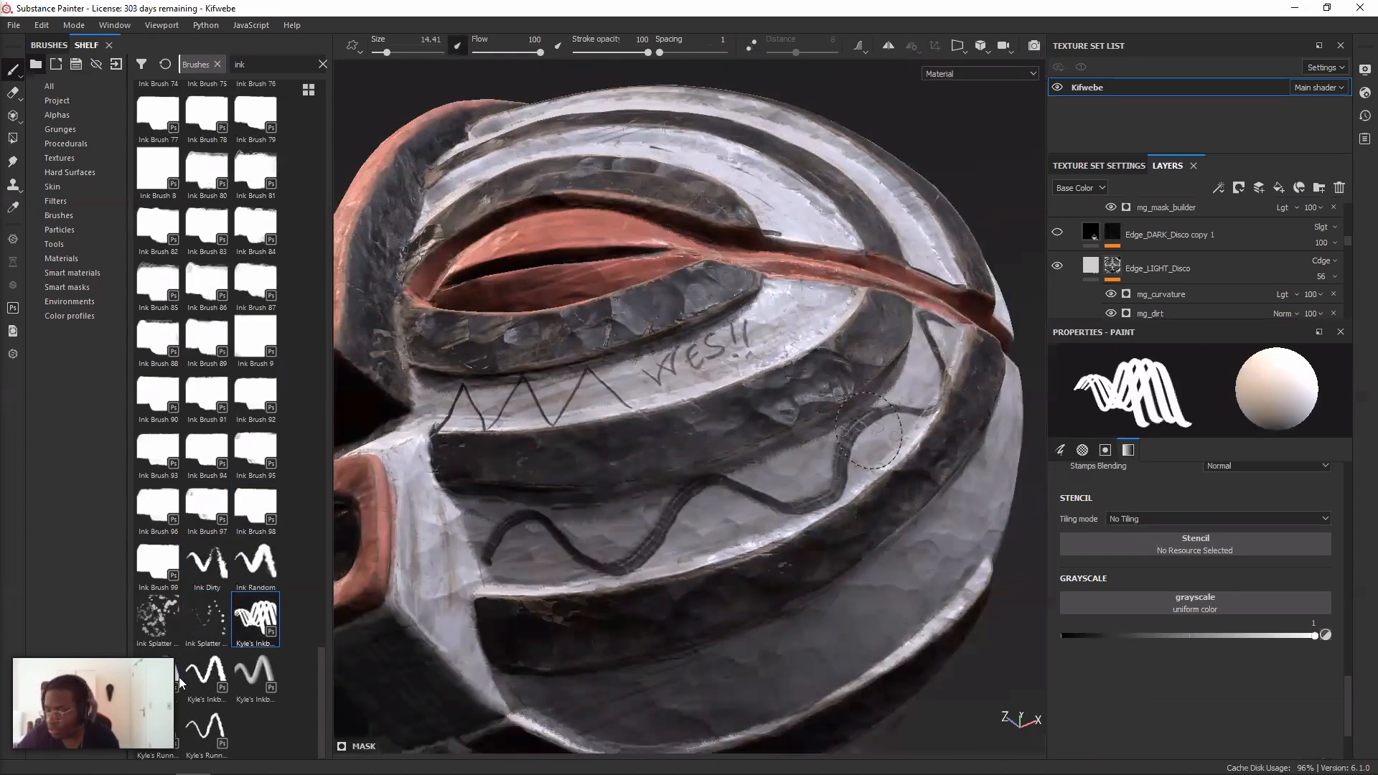
- Paint dark half-circles against the black stripes on both sides of the wavy line, switching to a size 9 ink brush with flow 75
scroll(865, 431, up, 1)
scroll(840, 431, up, 1)
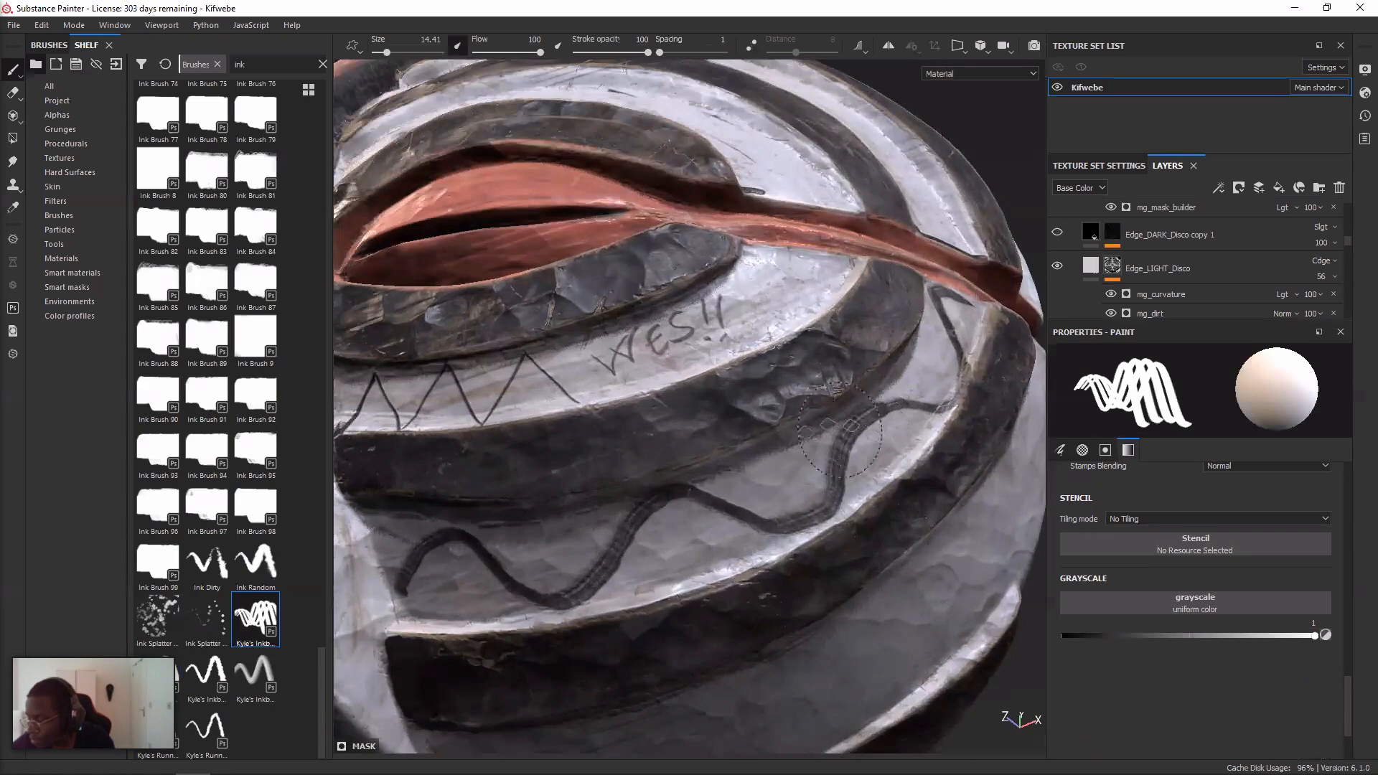
mouse_move(668, 596)
mouse_down()
mouse_move(682, 574)
mouse_move(728, 561)
mouse_move(746, 592)
mouse_move(664, 601)
mouse_up()
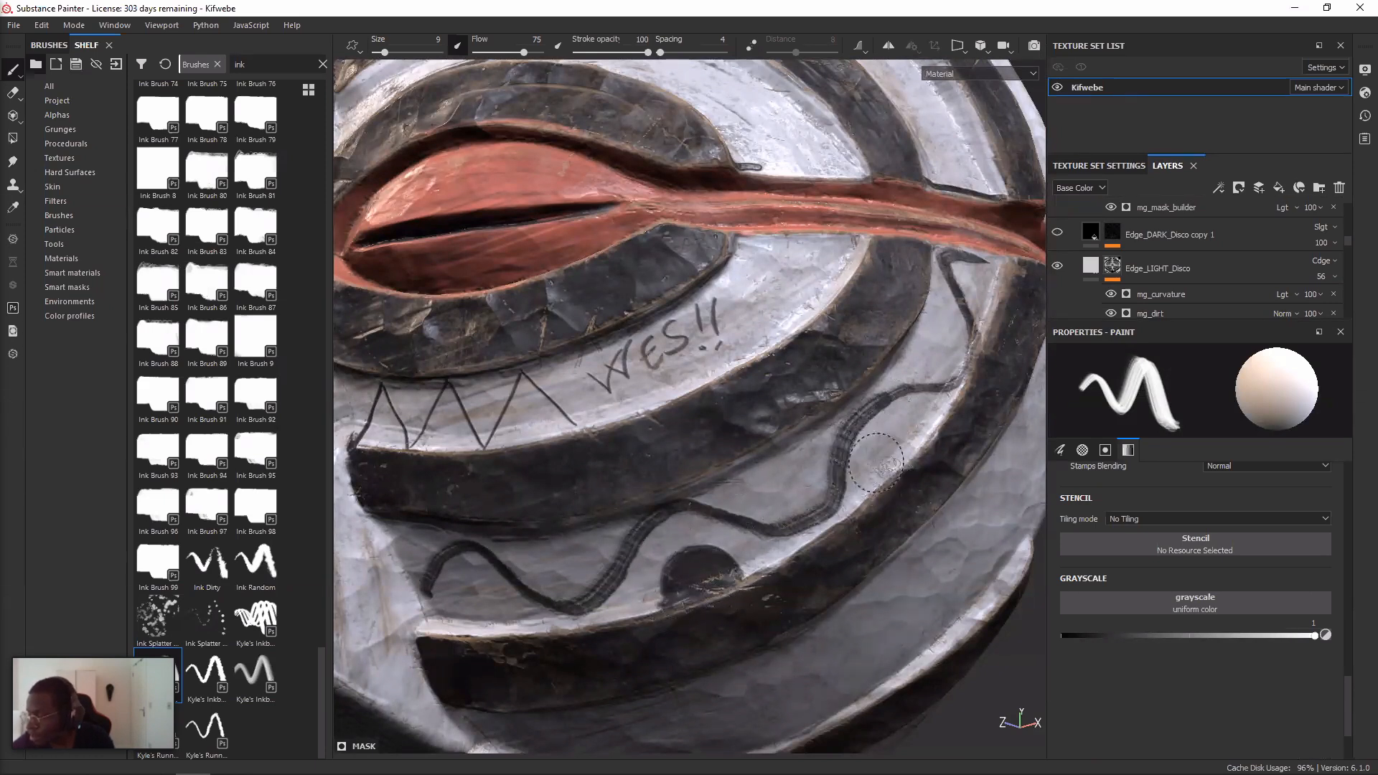
drag(854, 500, 927, 417)
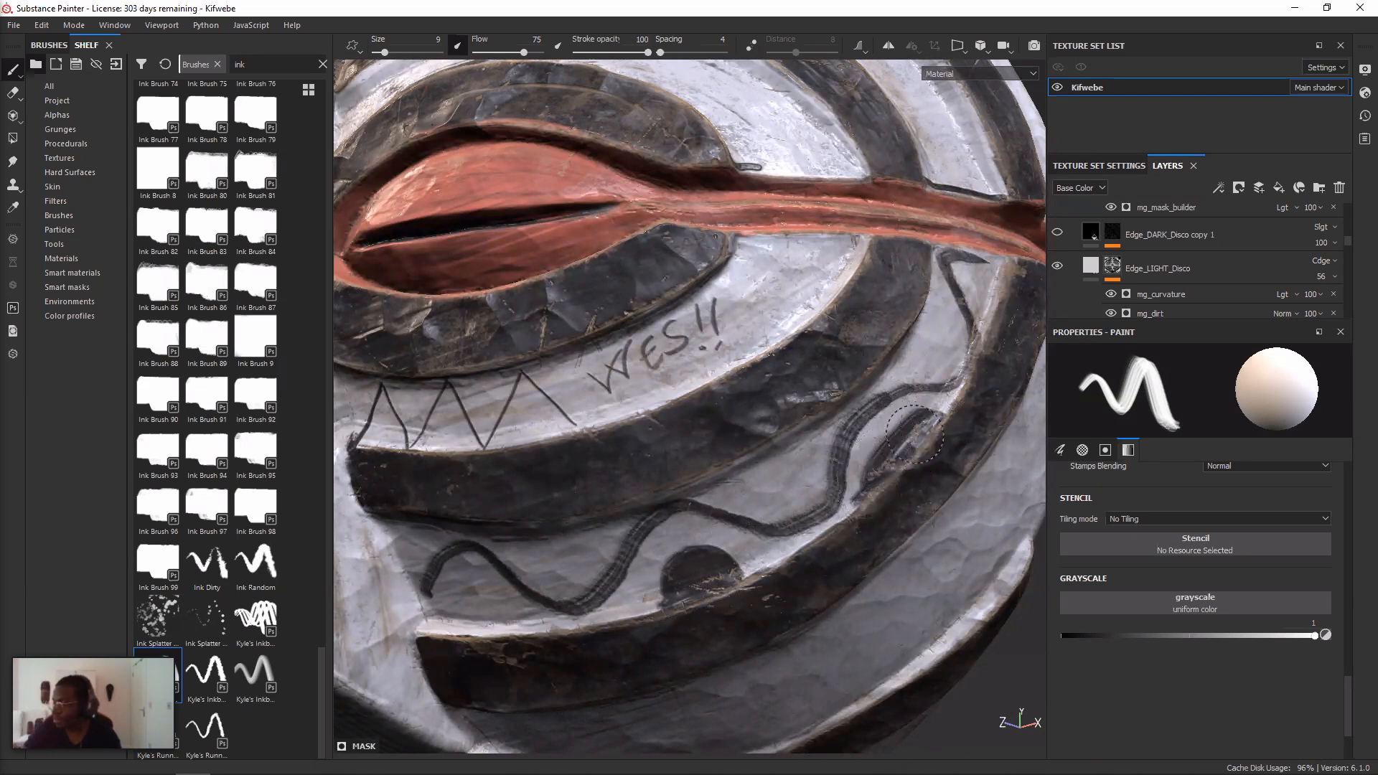
alt+drag(913, 434, 889, 425)
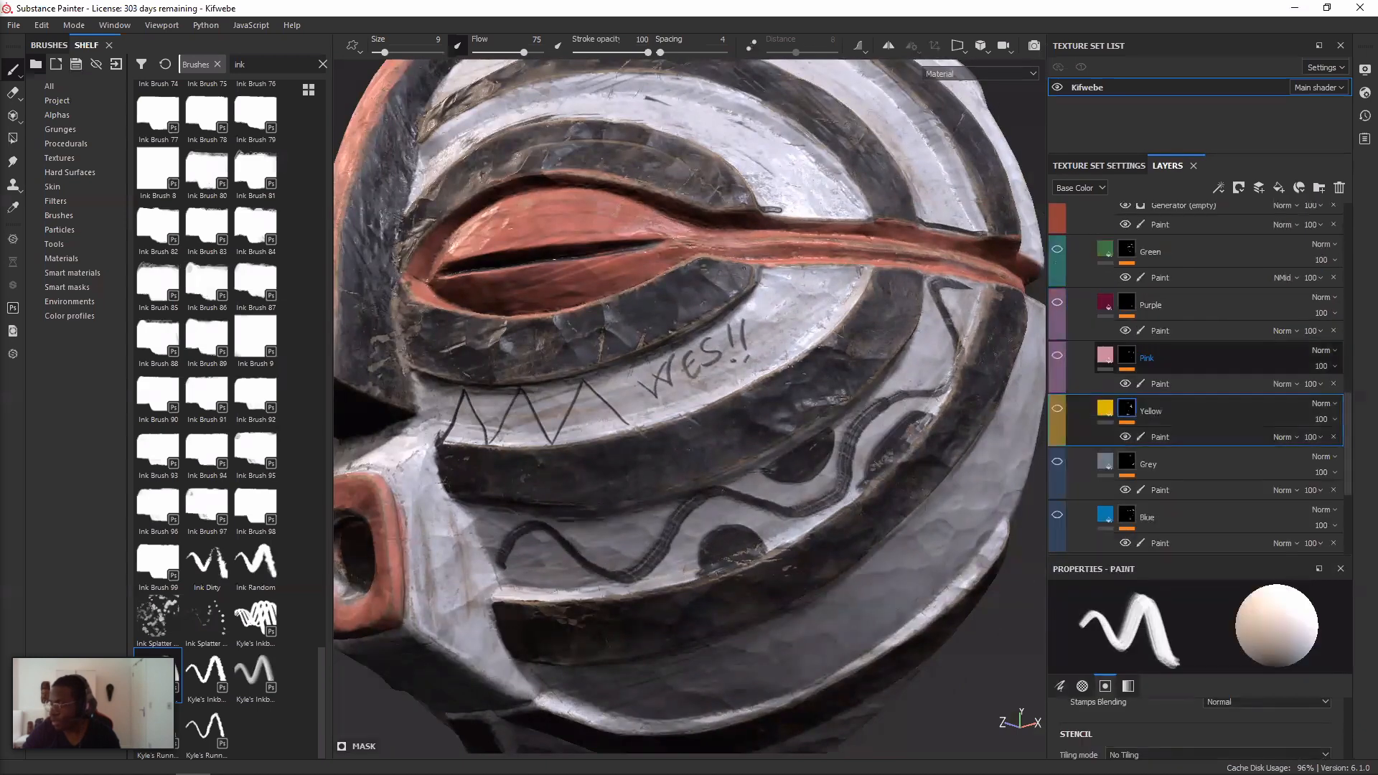
- Show the Green and Purple paint layers to preview their shapes on the mask, and hide both again
click(1176, 358)
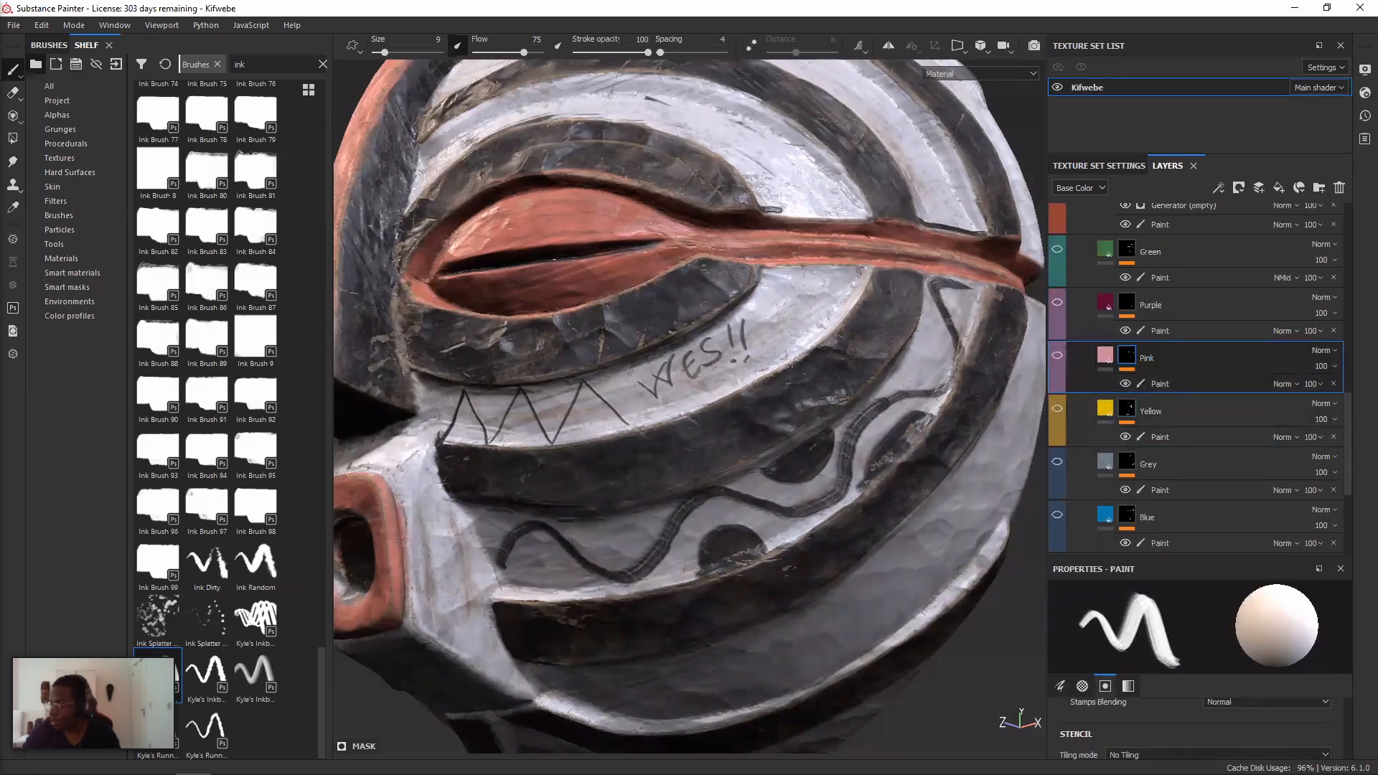
click(1176, 305)
click(1057, 249)
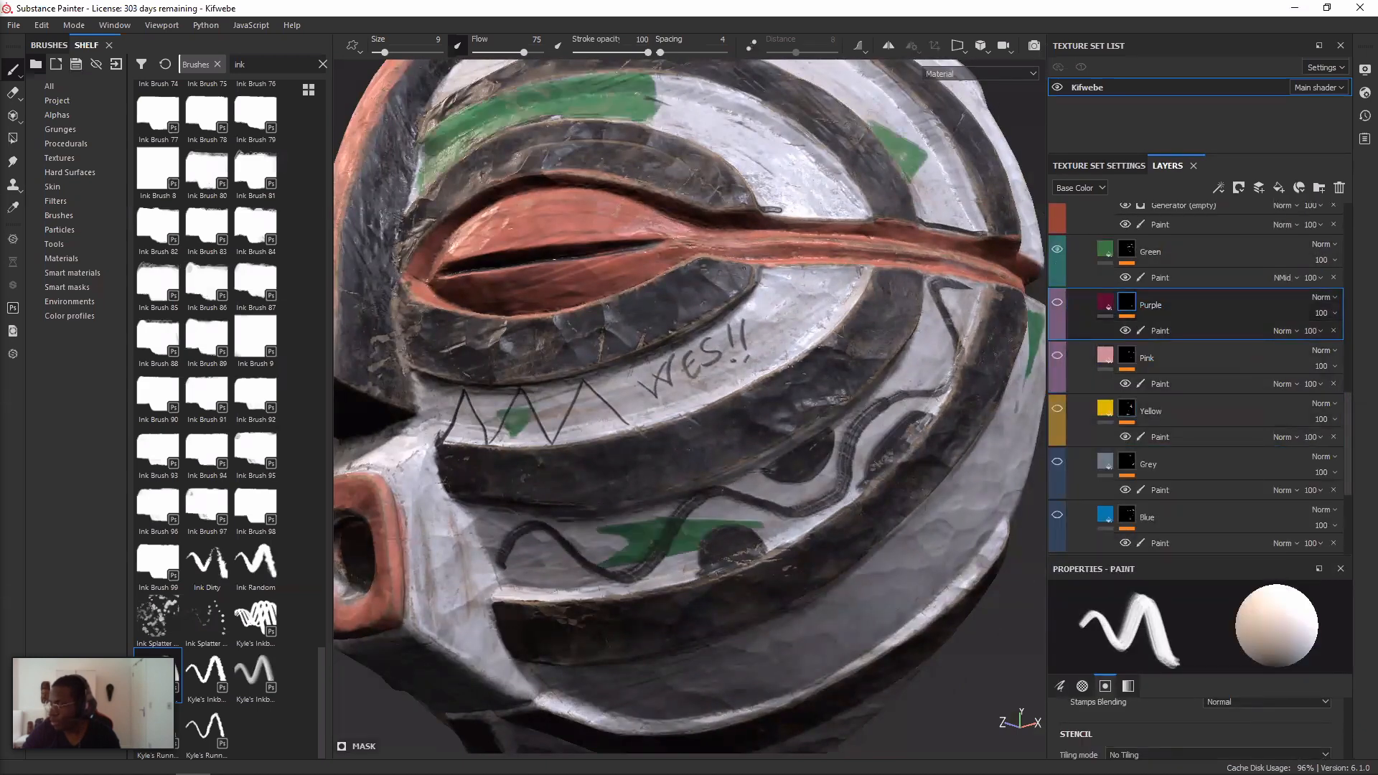
click(1057, 302)
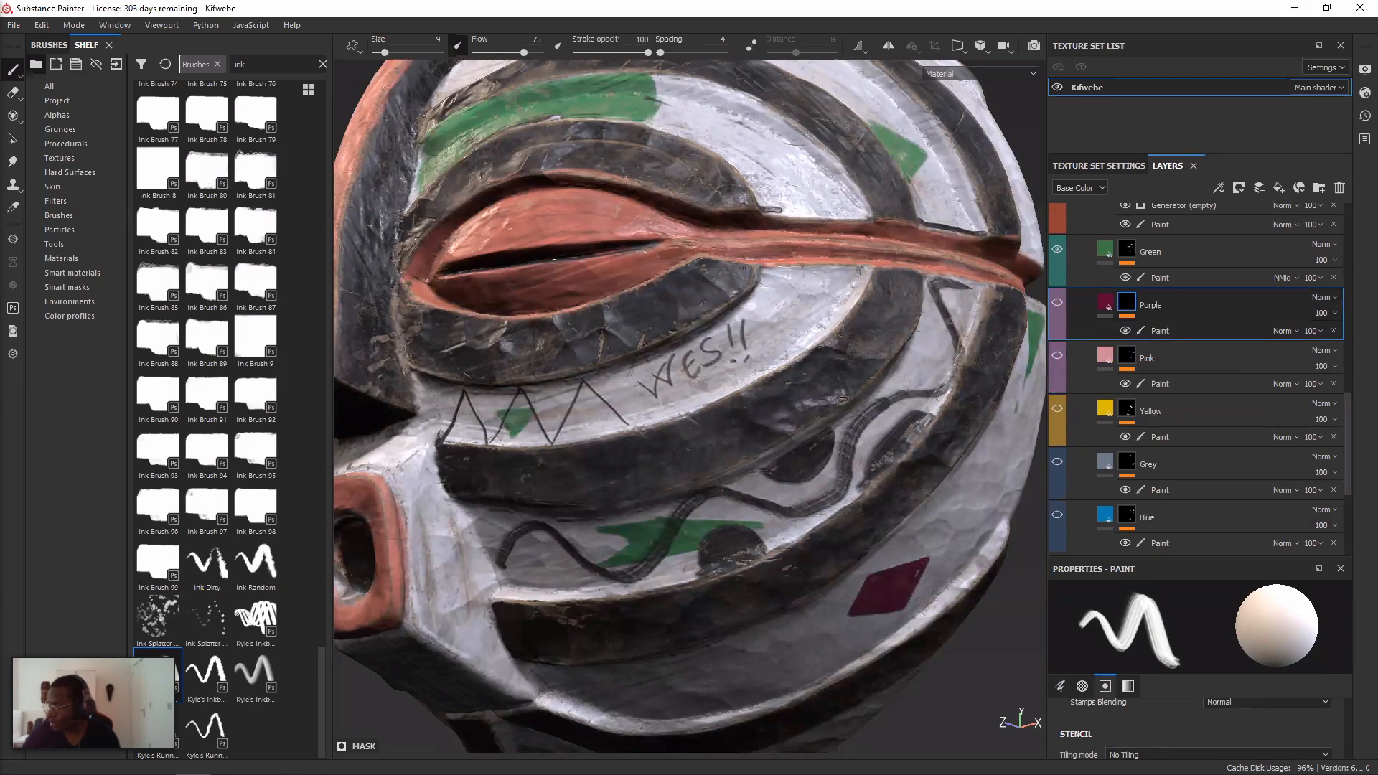
click(1057, 303)
click(1057, 249)
scroll(1195, 373, down, 3)
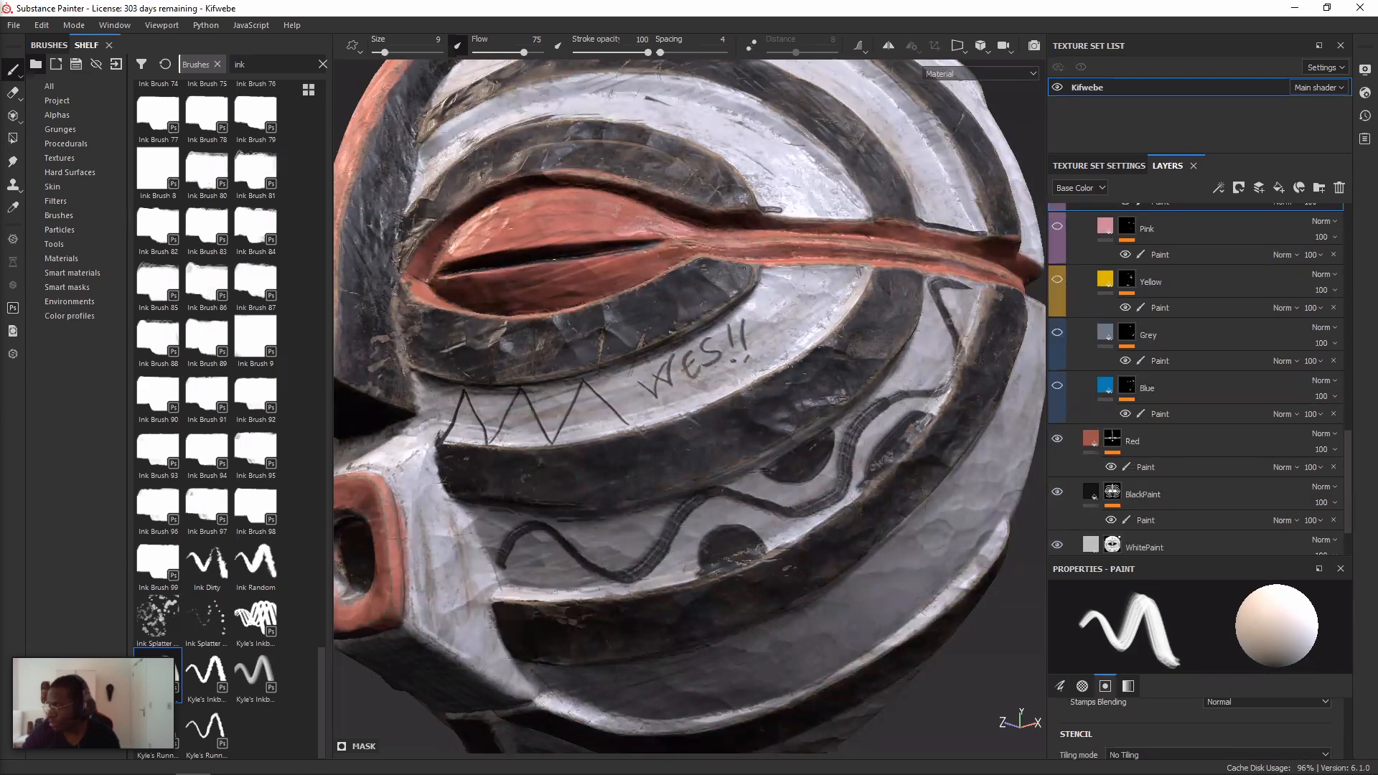
- Preview the Blue layer's shapes, and paint a red band under the wavy line in a new paint effect on the lower Red layer
click(1057, 385)
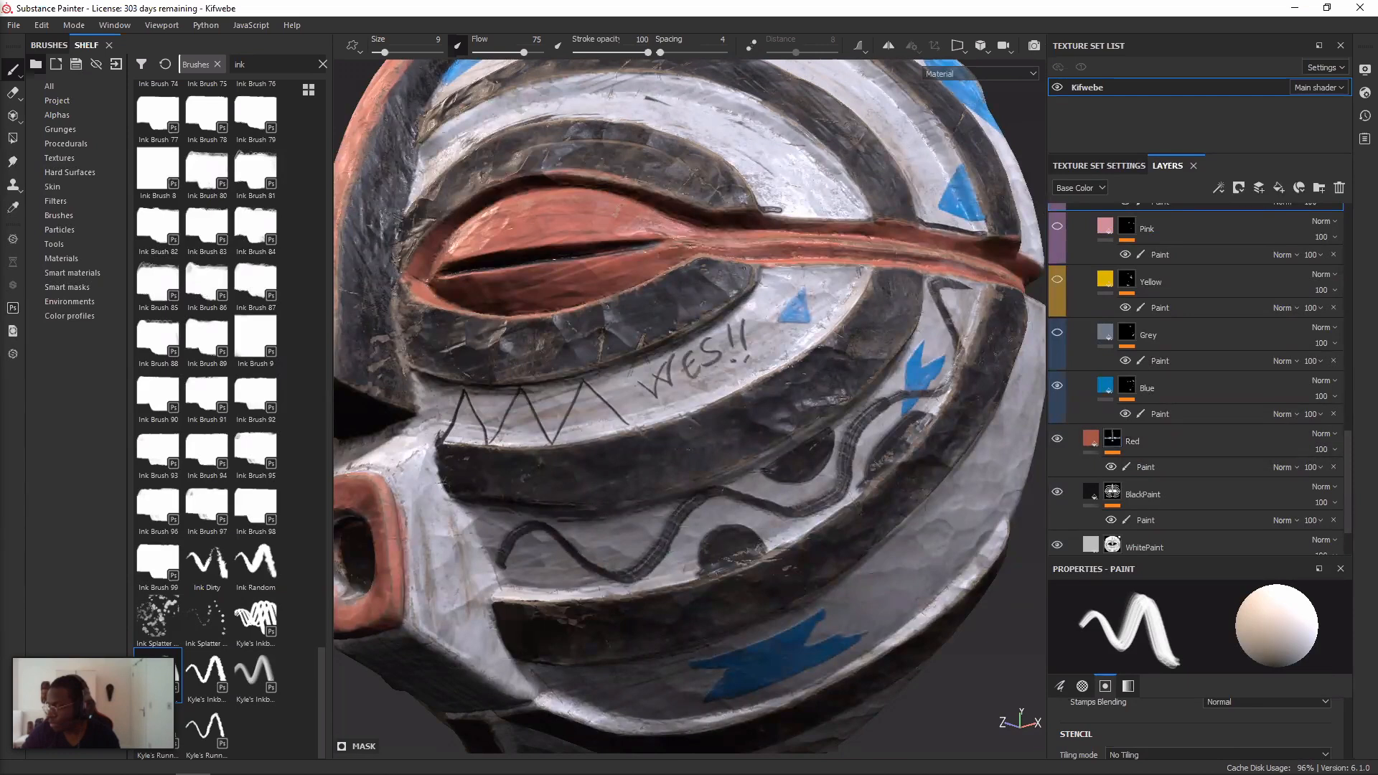
click(1176, 441)
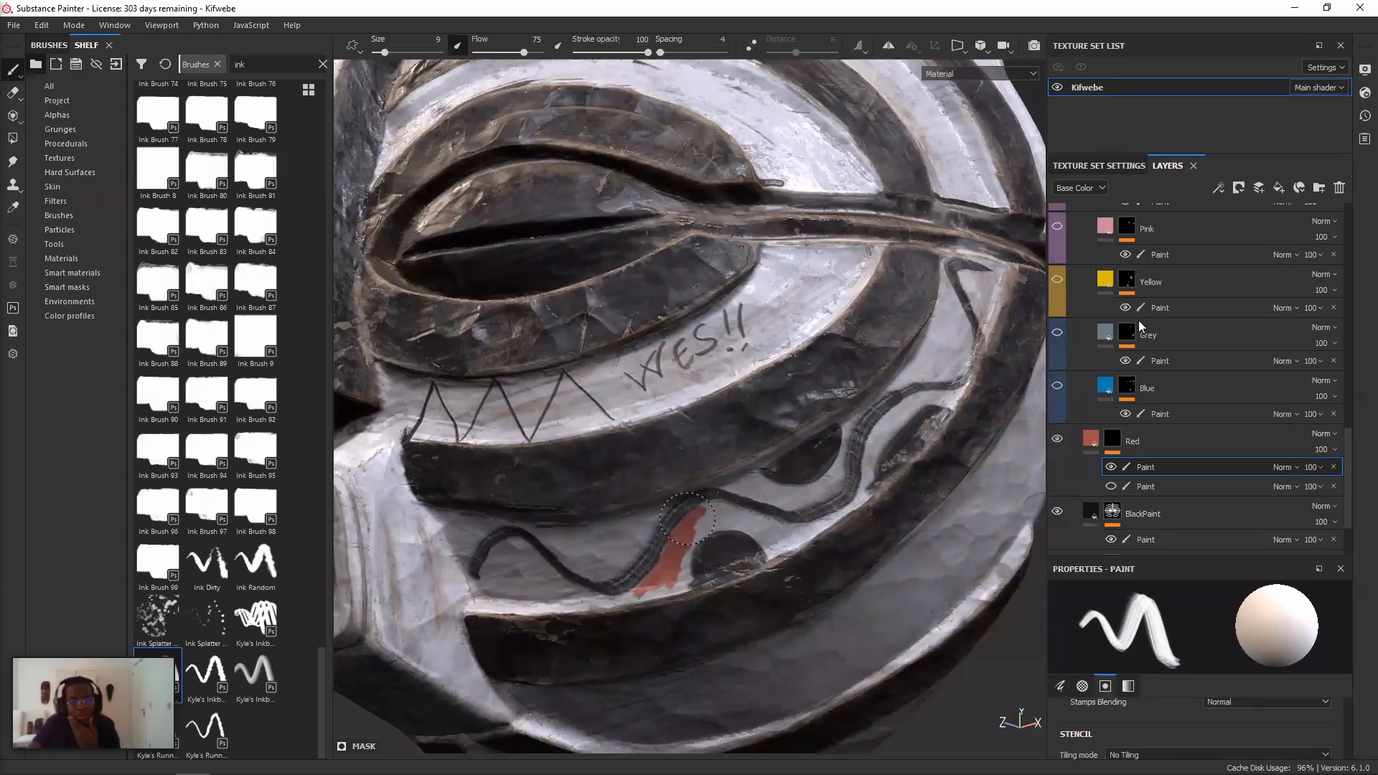
scroll(1133, 323, up, 5)
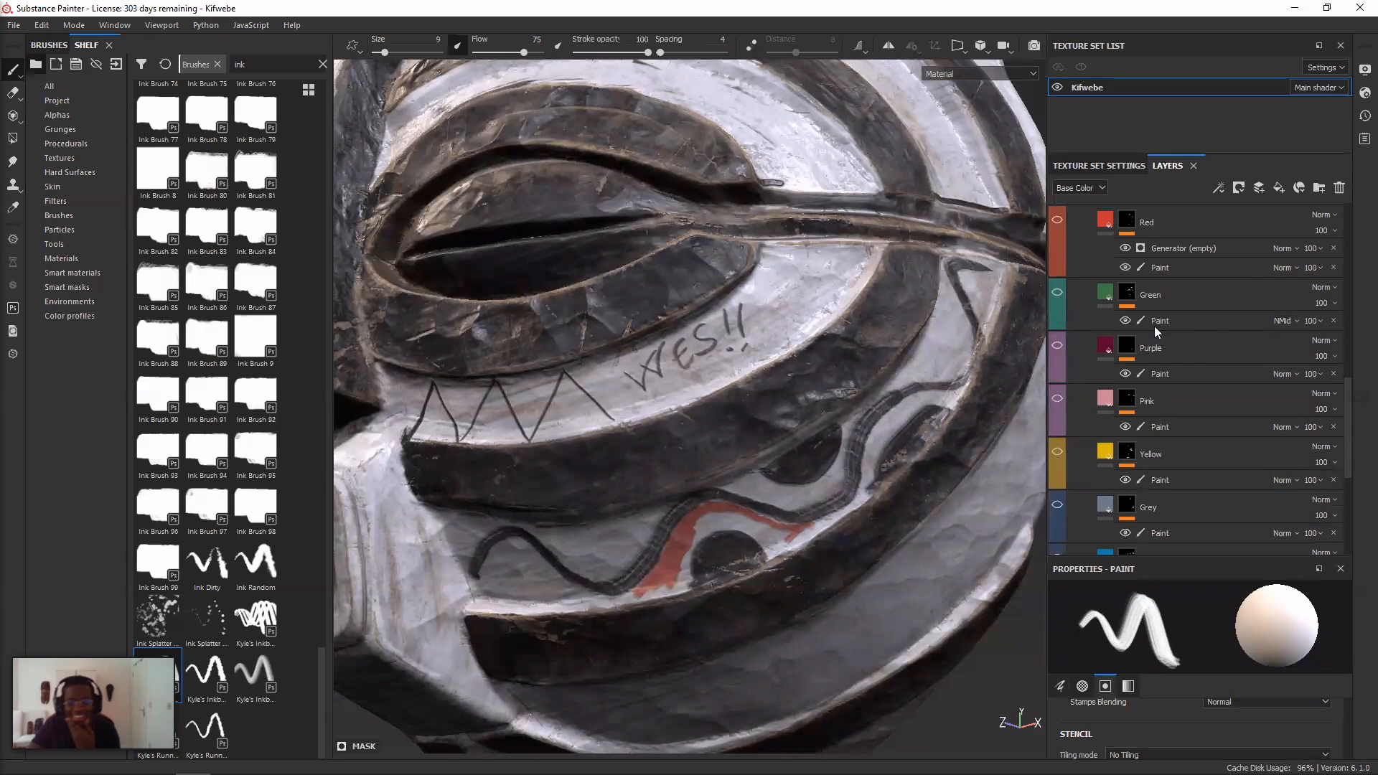
scroll(1141, 360, down, 3)
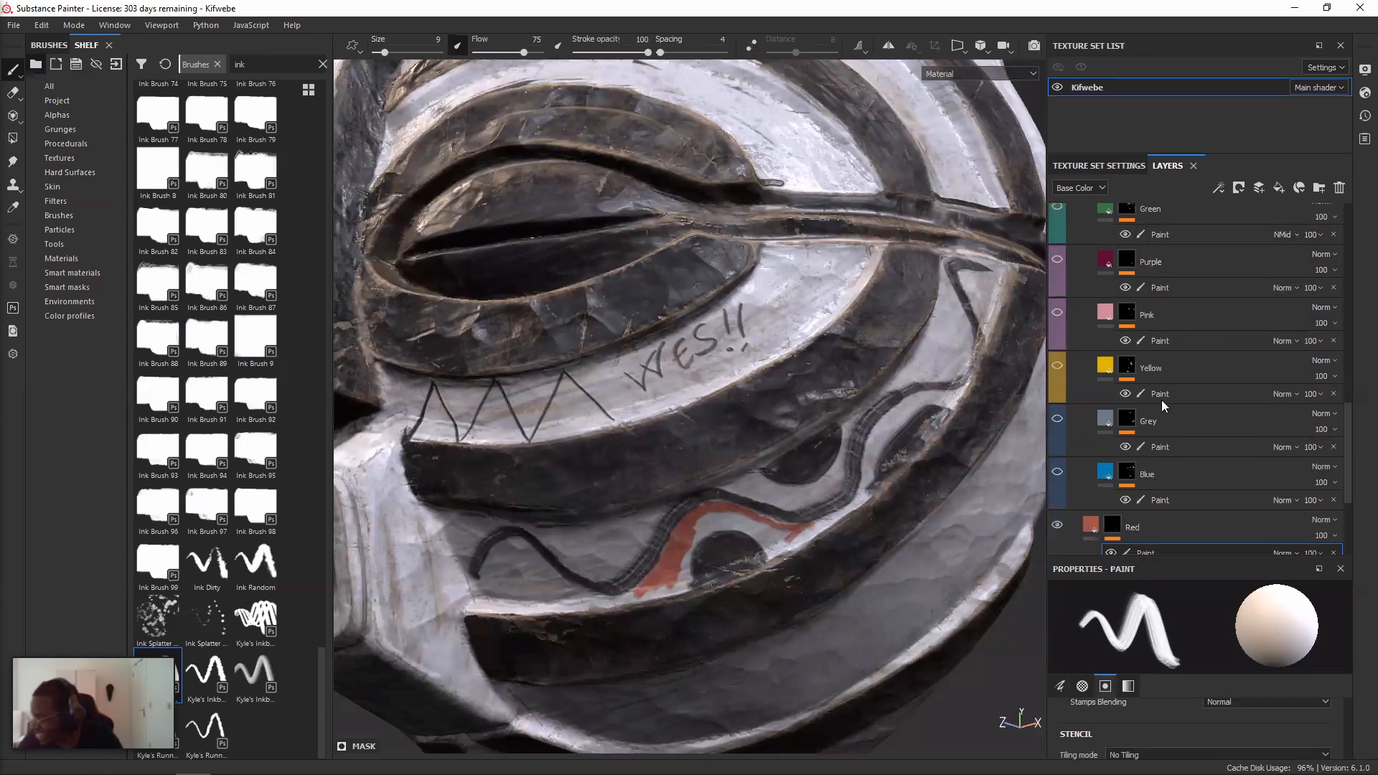
scroll(1161, 399, down, 2)
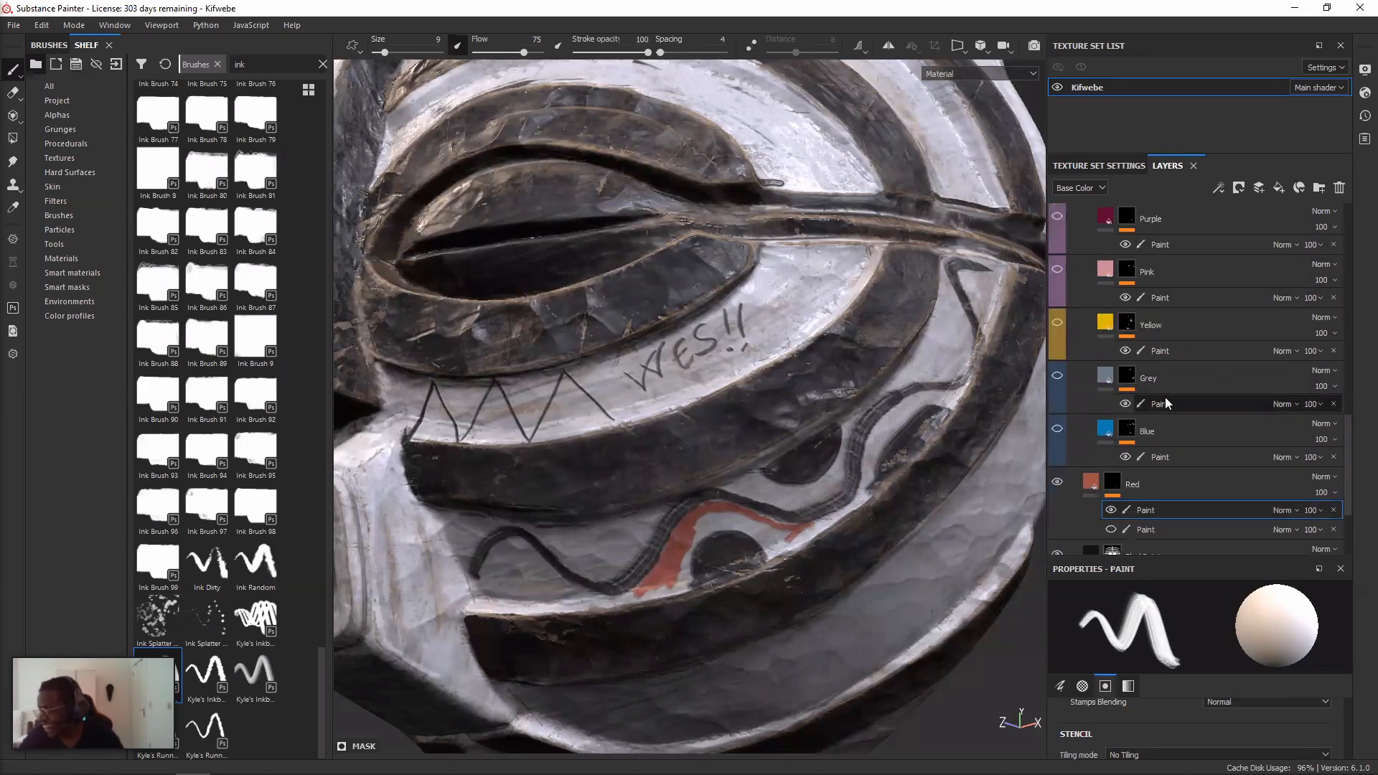
scroll(1151, 326, up, 4)
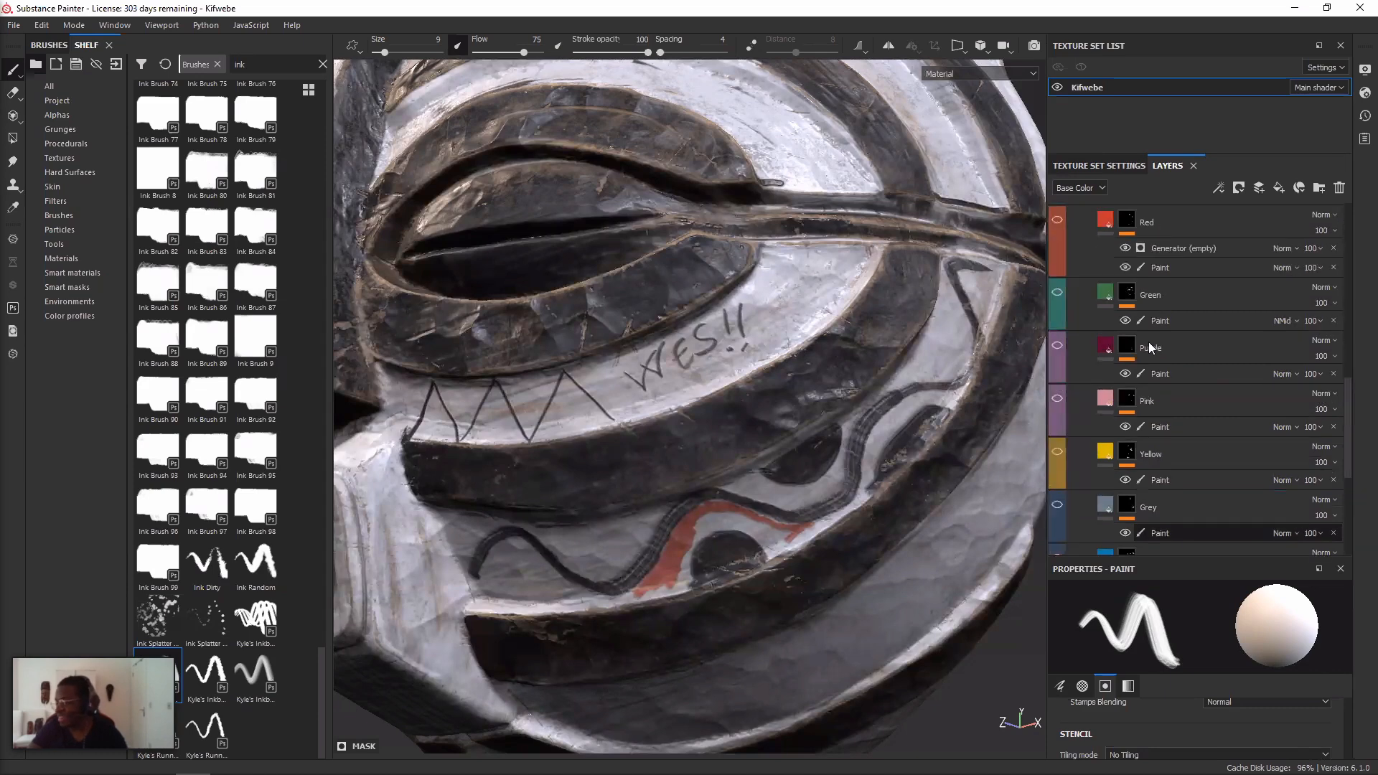
scroll(1173, 335, up, 2)
scroll(1175, 339, down, 1)
right_click(1156, 368)
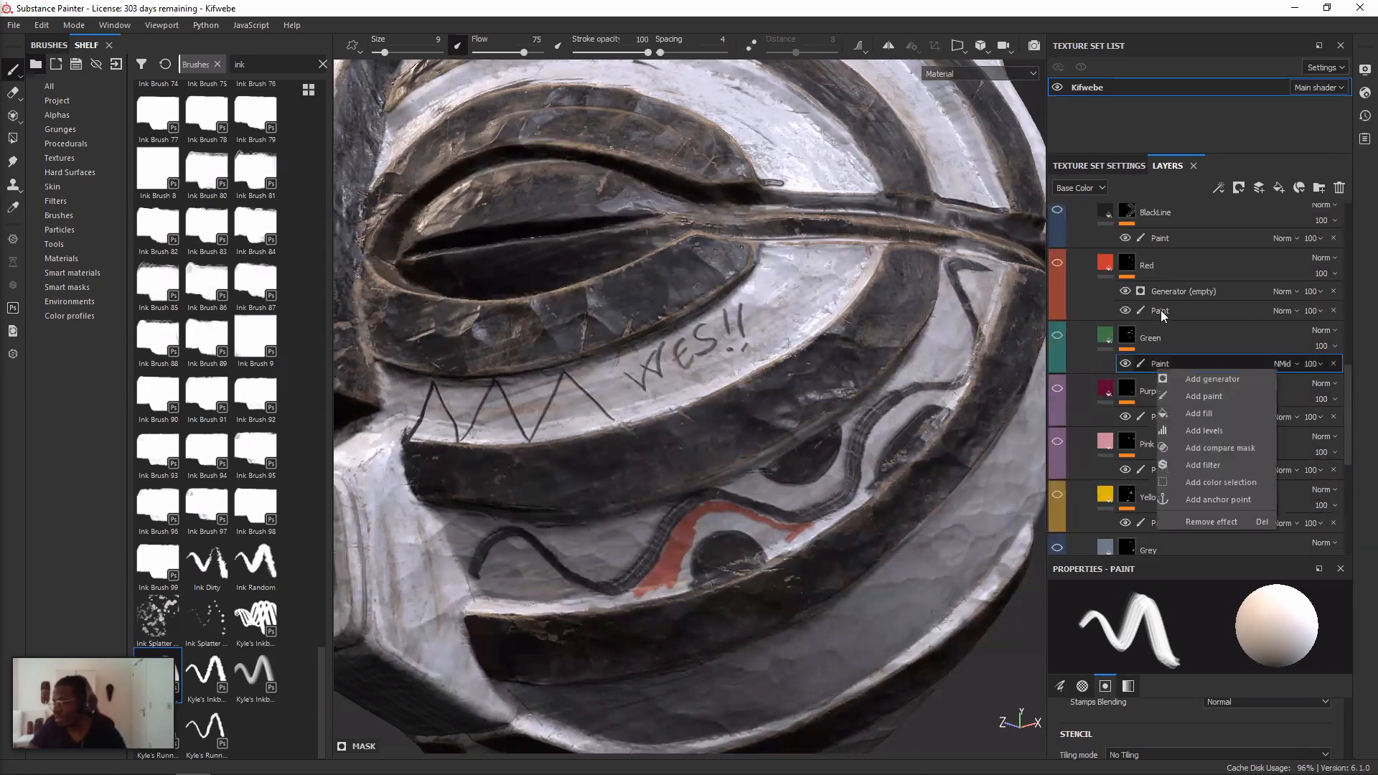
click(1169, 329)
right_click(1157, 349)
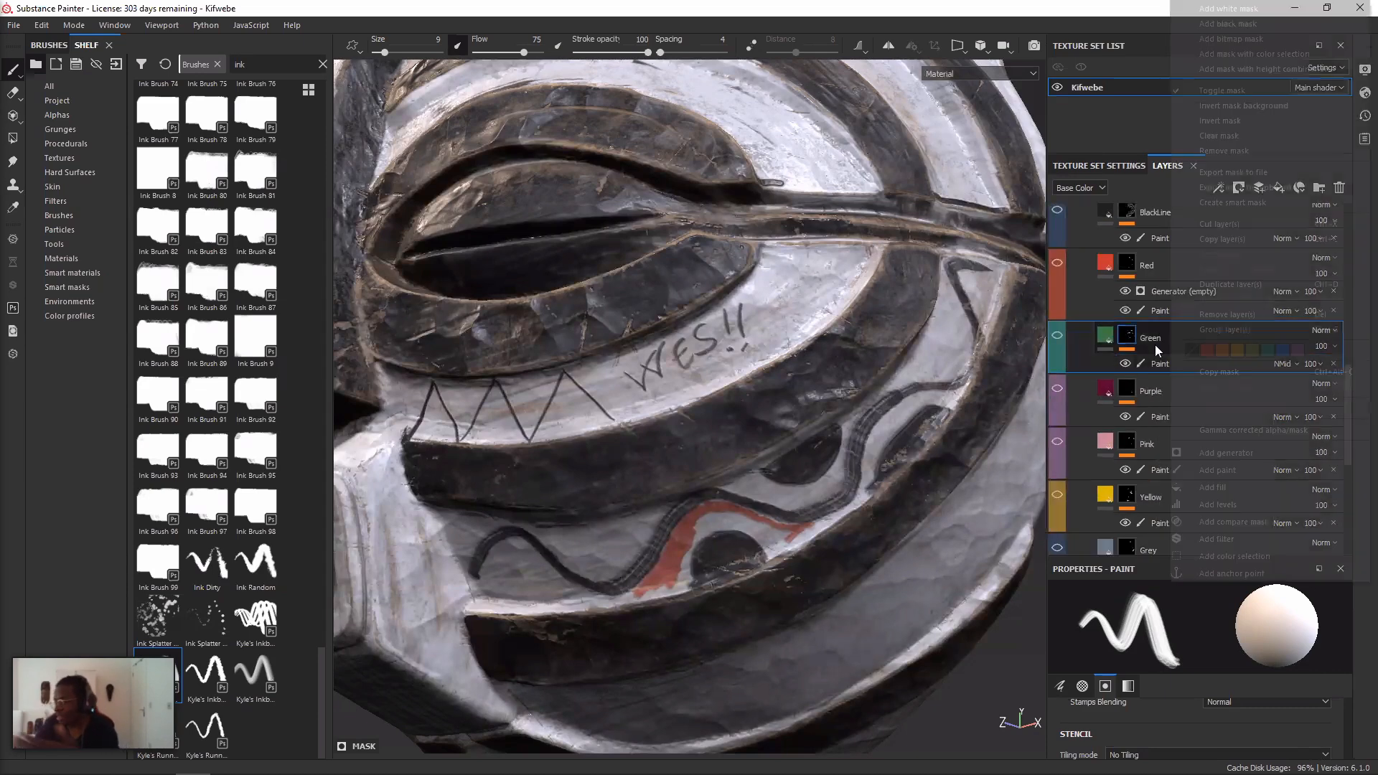
- Add a new paint effect to the Yellow layer, hide its original one, and paint a yellow band around the upper black half-circle
scroll(1152, 359, down, 3)
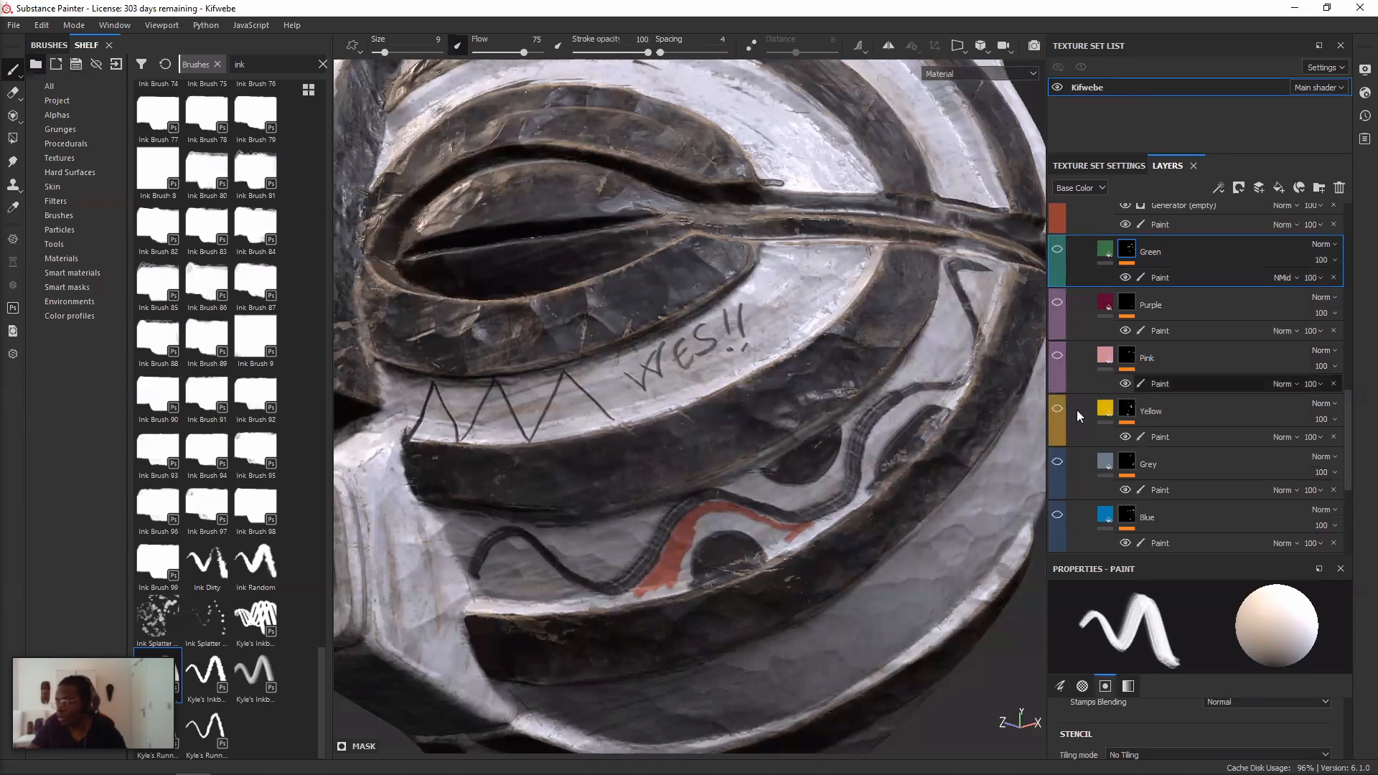
click(1164, 408)
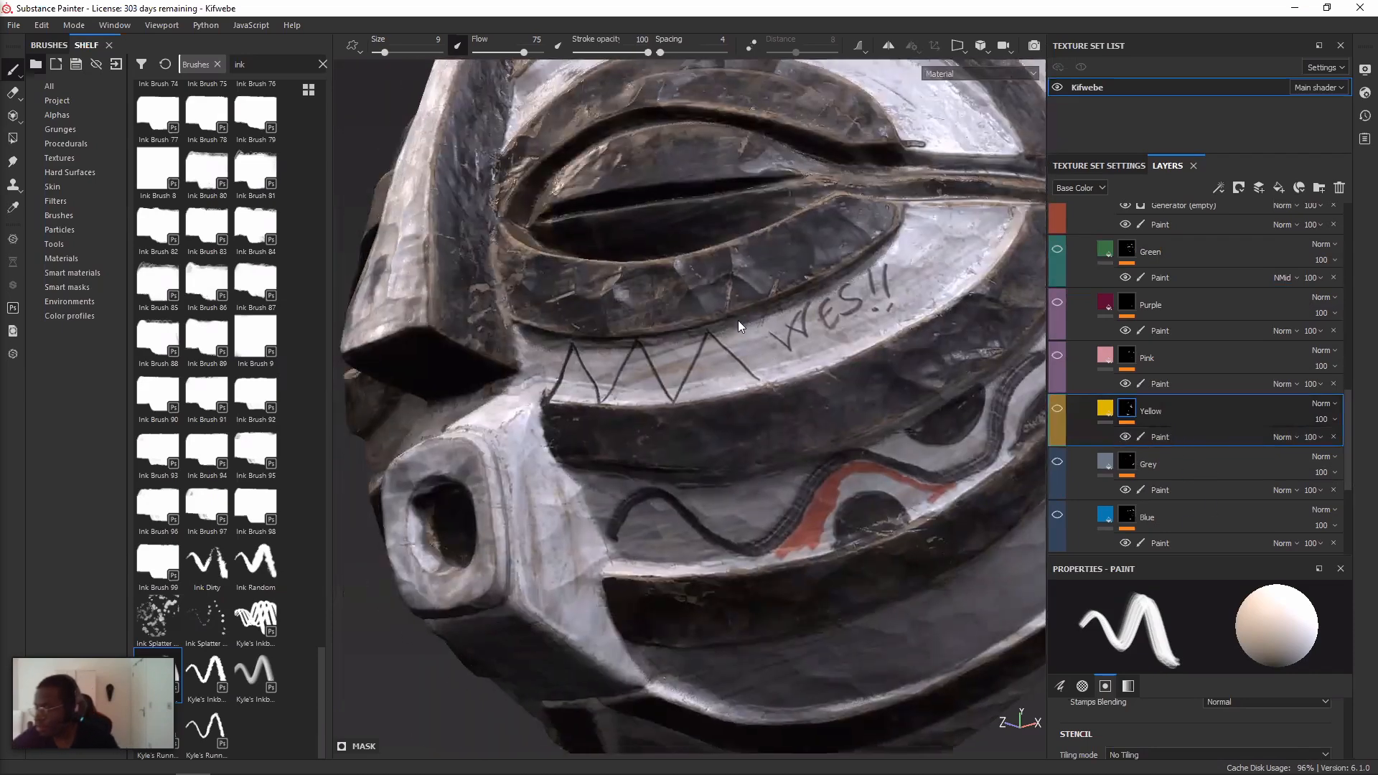
alt+middle_drag(765, 276, 749, 269)
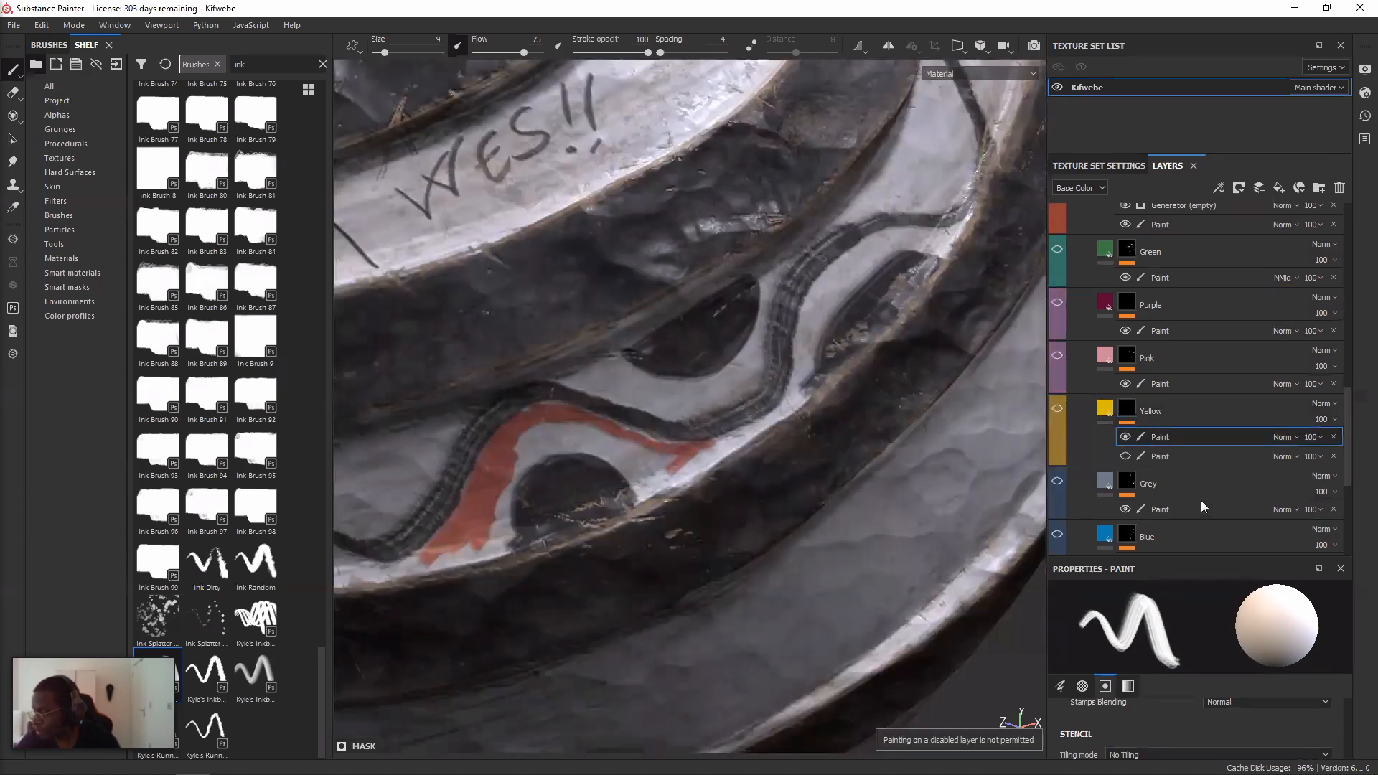
scroll(1125, 299, down, 4)
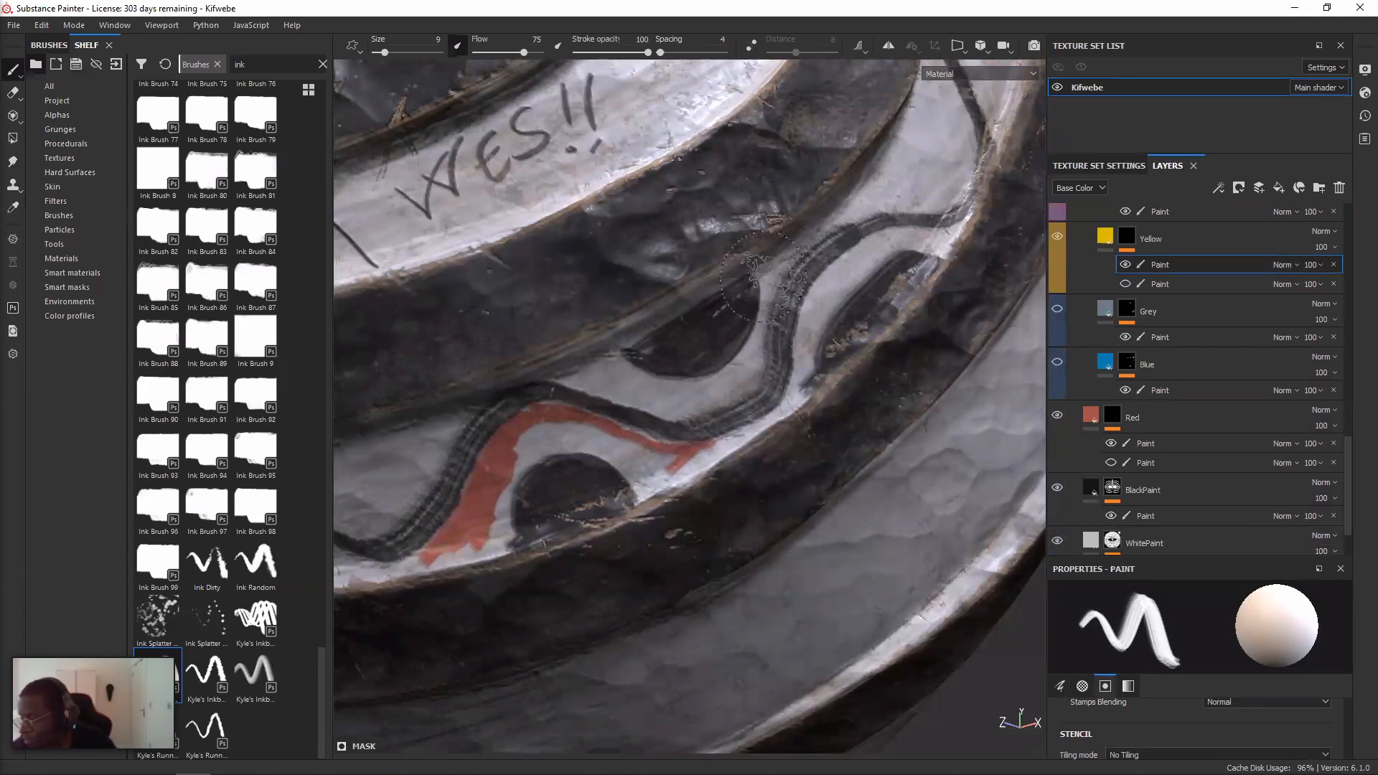
mouse_move(767, 315)
mouse_down()
mouse_move(759, 363)
mouse_move(762, 274)
mouse_move(574, 378)
mouse_up()
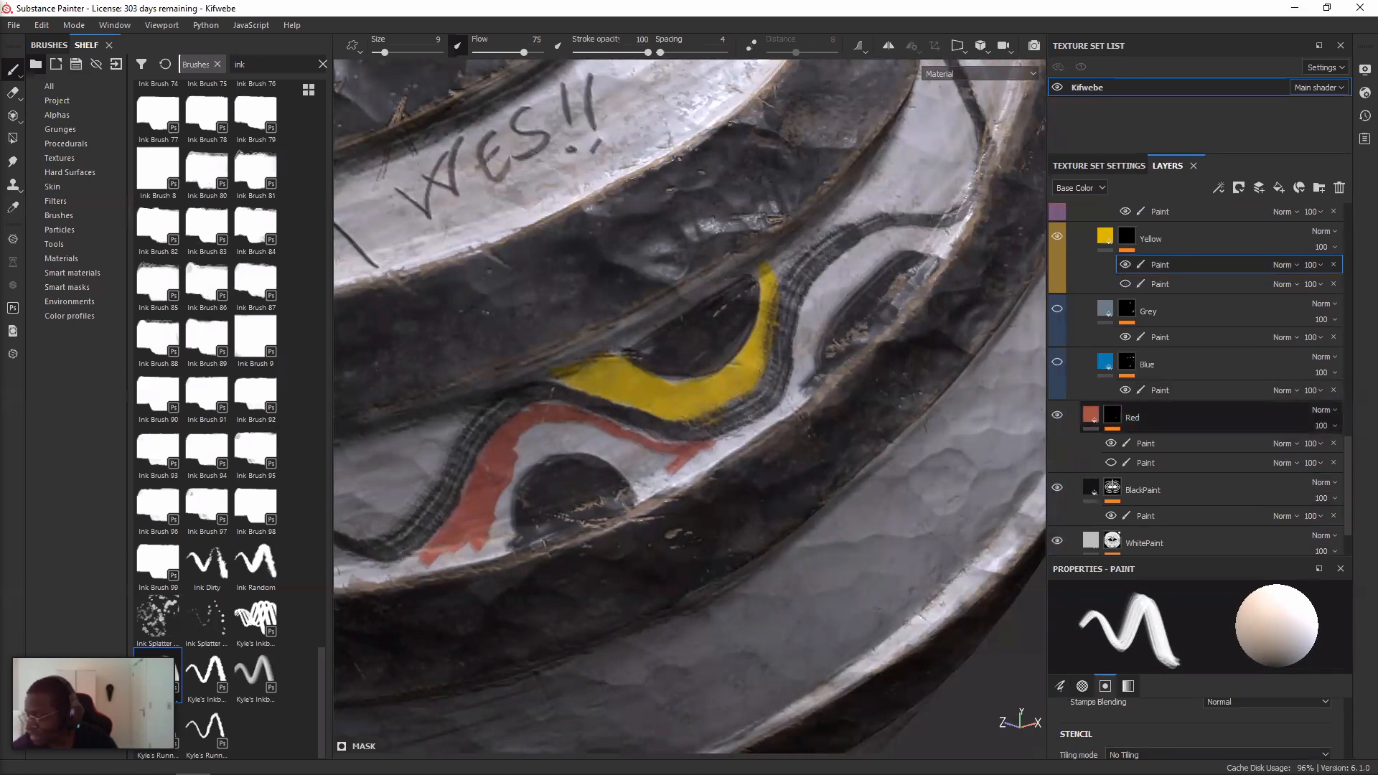
- Fill the remaining white area around the lower black half-circle in the Red layer's new paint effect
click(1146, 443)
mouse_move(614, 453)
mouse_down()
mouse_move(663, 477)
mouse_move(693, 456)
mouse_move(621, 467)
mouse_move(535, 443)
mouse_move(499, 524)
mouse_move(415, 556)
mouse_up()
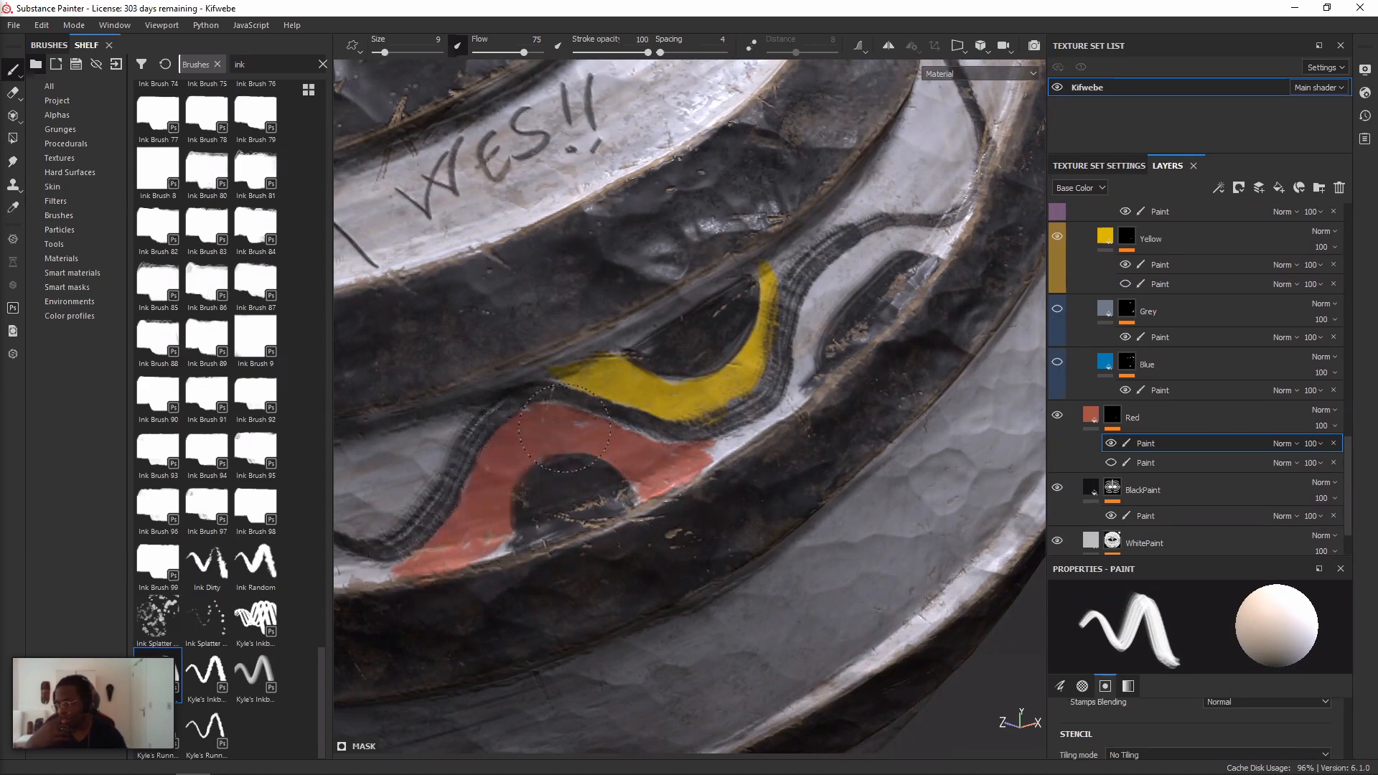
- Examine the red and yellow shapes along the wavy line from several angles, both close up and further away
alt+drag(564, 428, 568, 438)
alt+right_drag(568, 438, 795, 434)
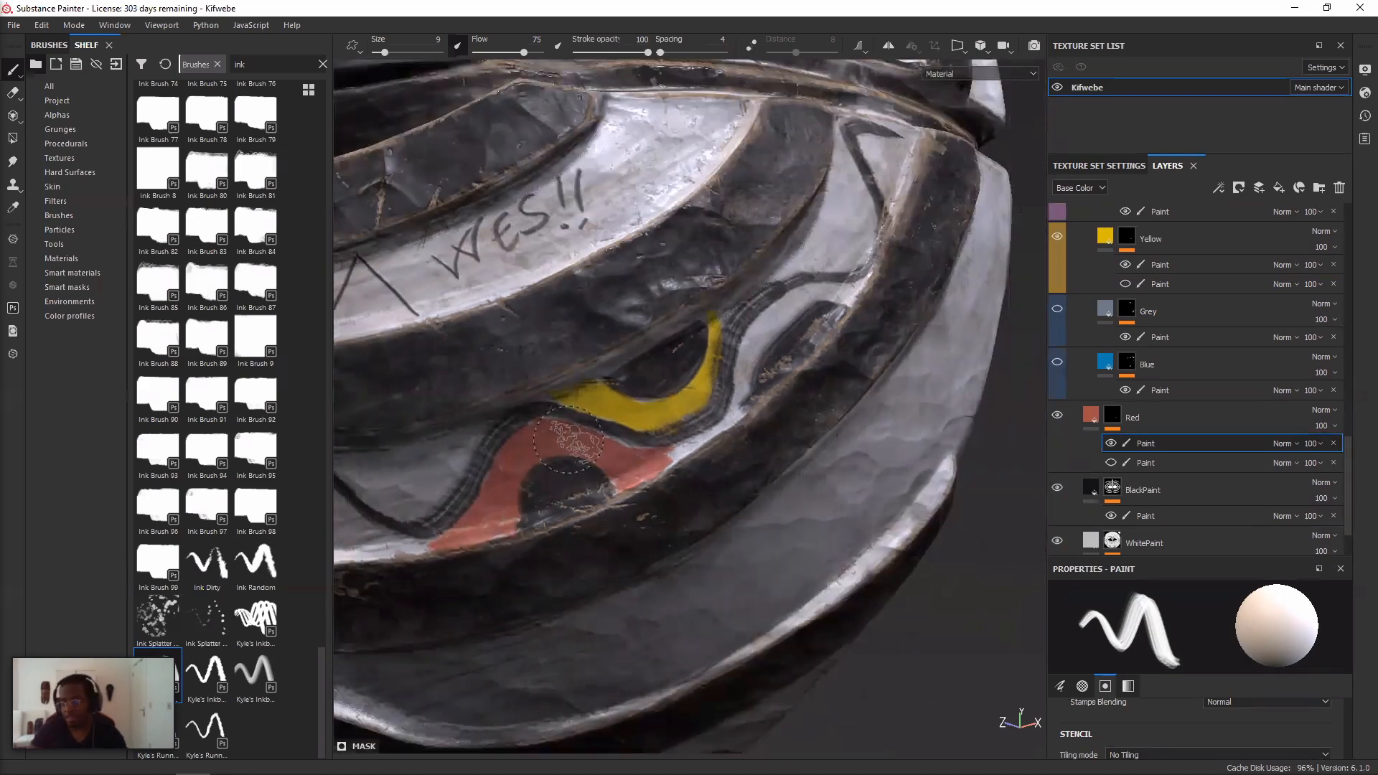
alt+middle_drag(795, 434, 917, 493)
alt+middle_drag(713, 430, 800, 443)
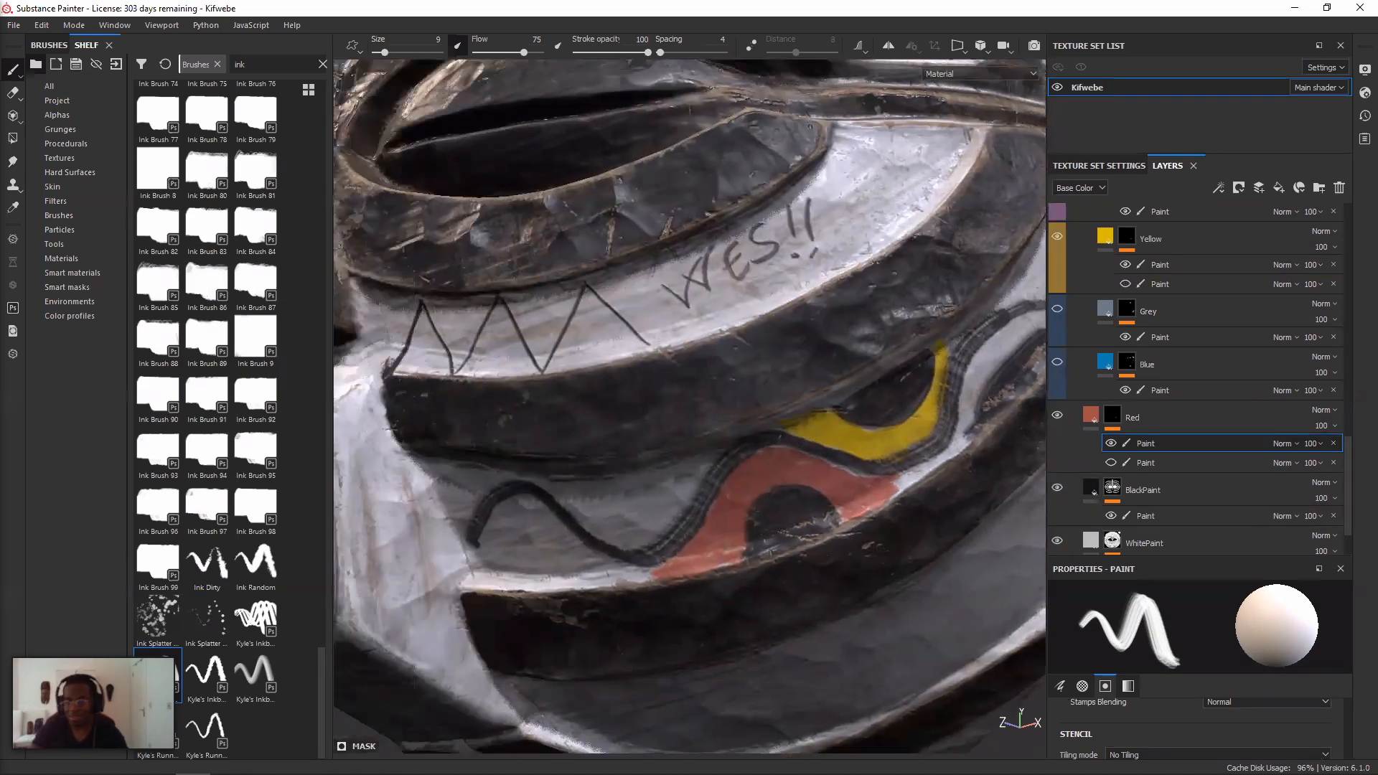
alt+drag(782, 439, 815, 461)
scroll(799, 443, down, 3)
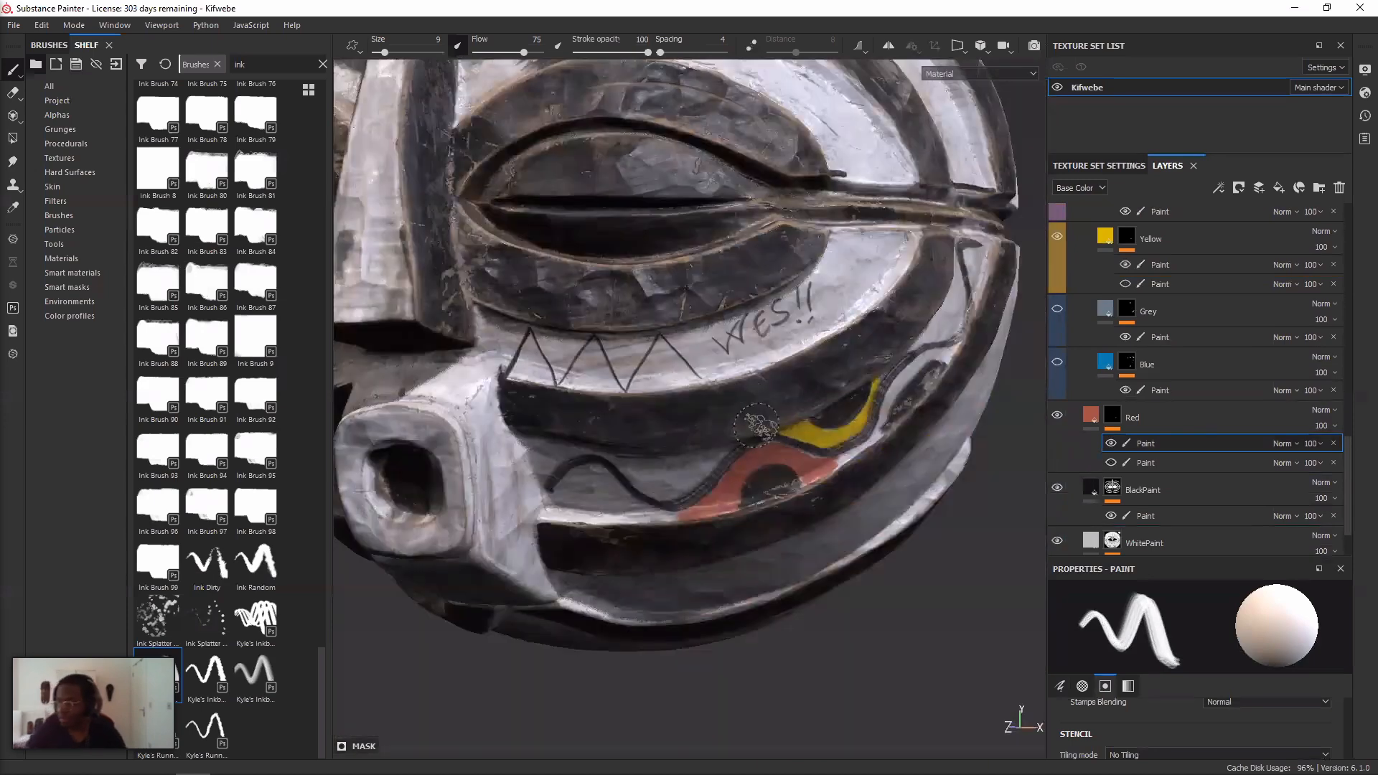
scroll(762, 429, up, 1)
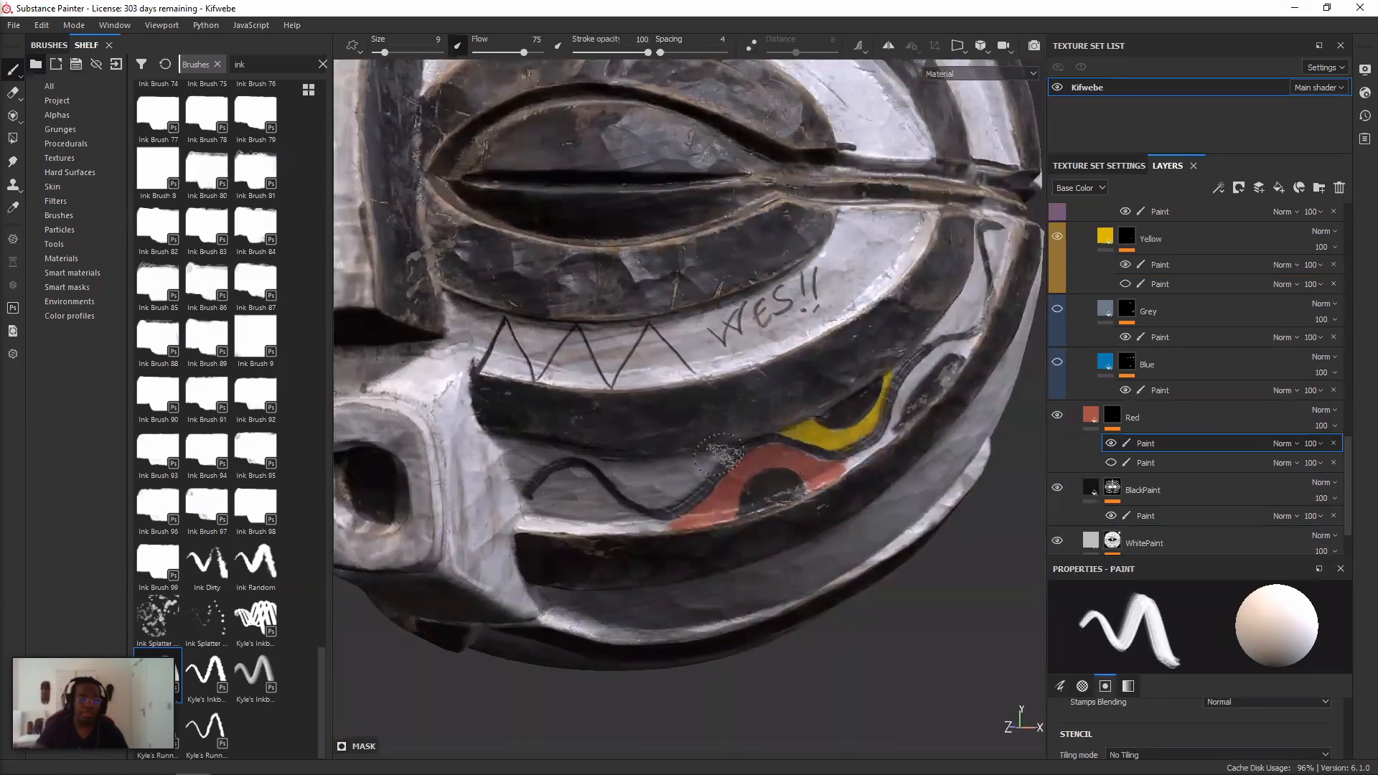
scroll(723, 454, up, 2)
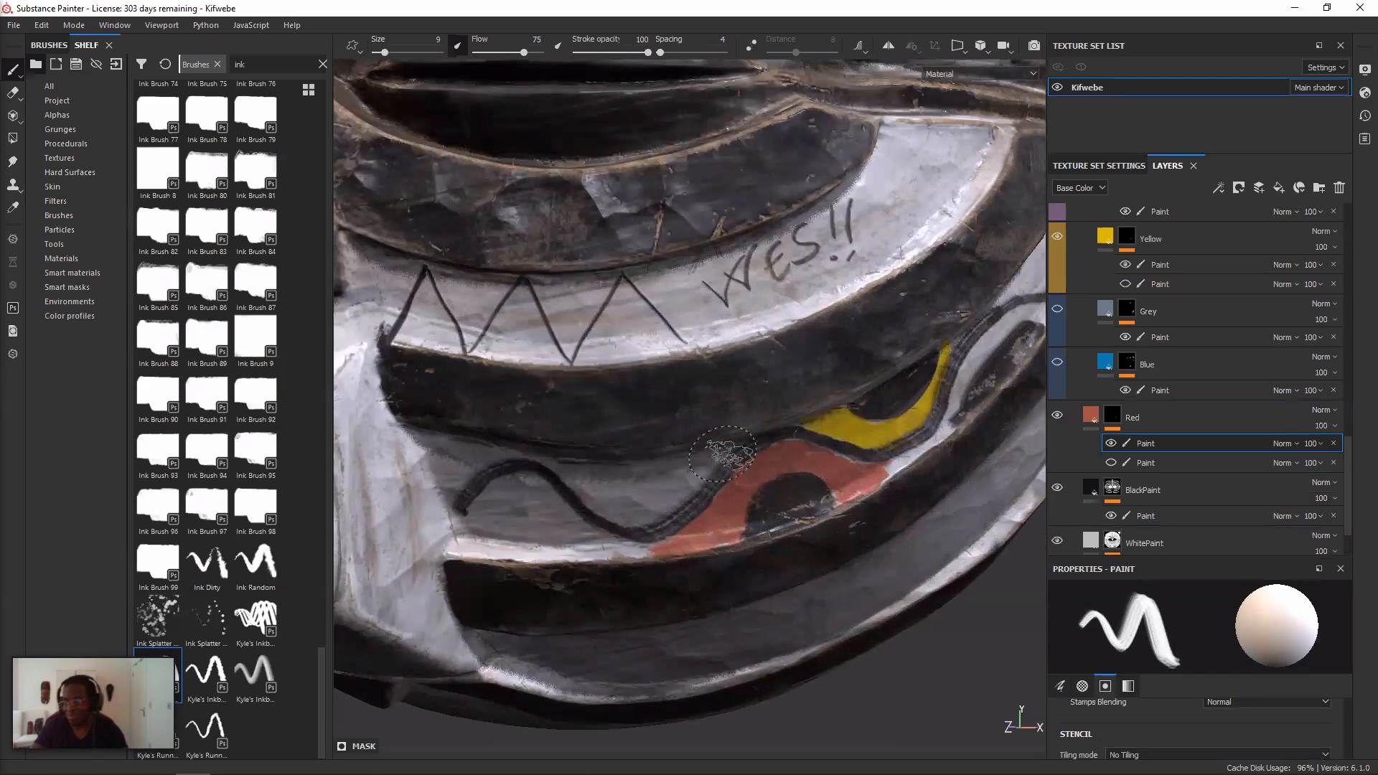
scroll(722, 453, up, 3)
scroll(781, 453, up, 2)
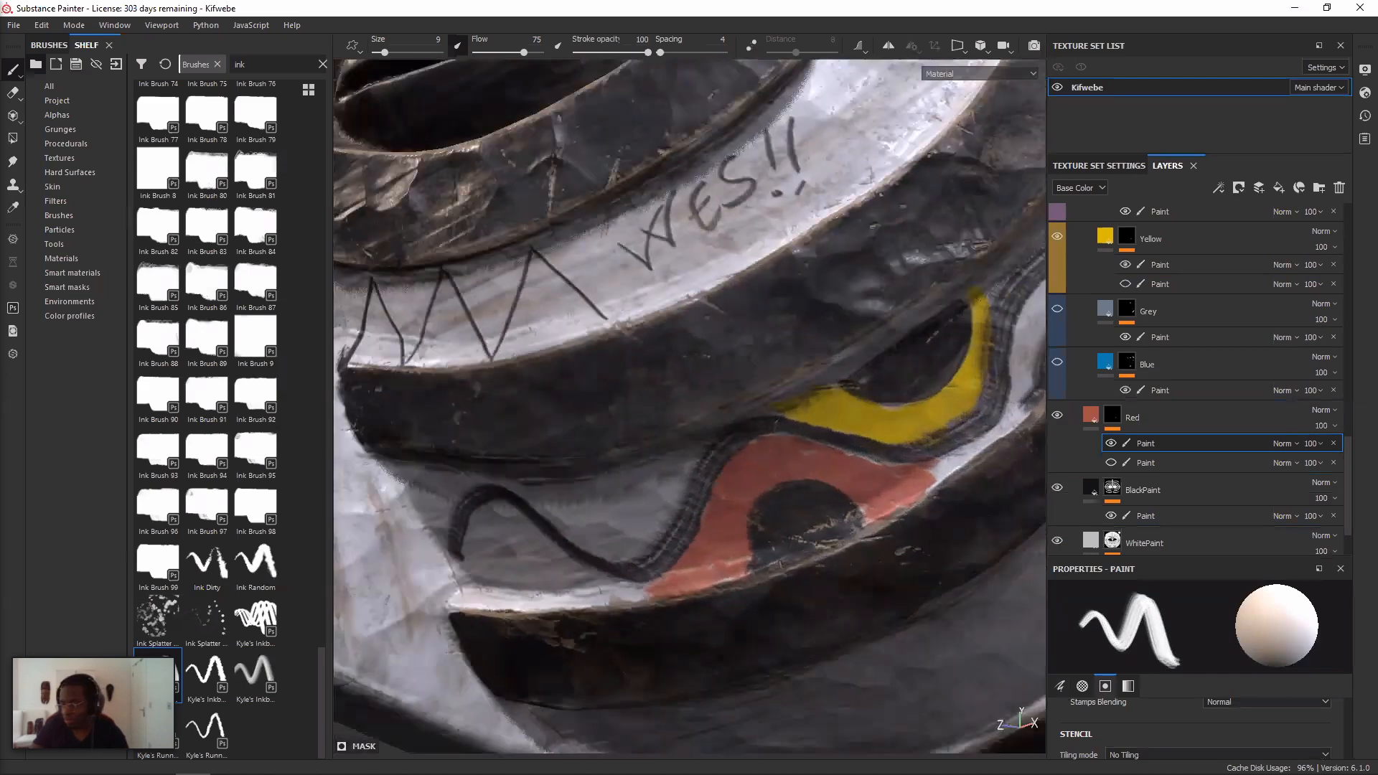
scroll(781, 453, up, 2)
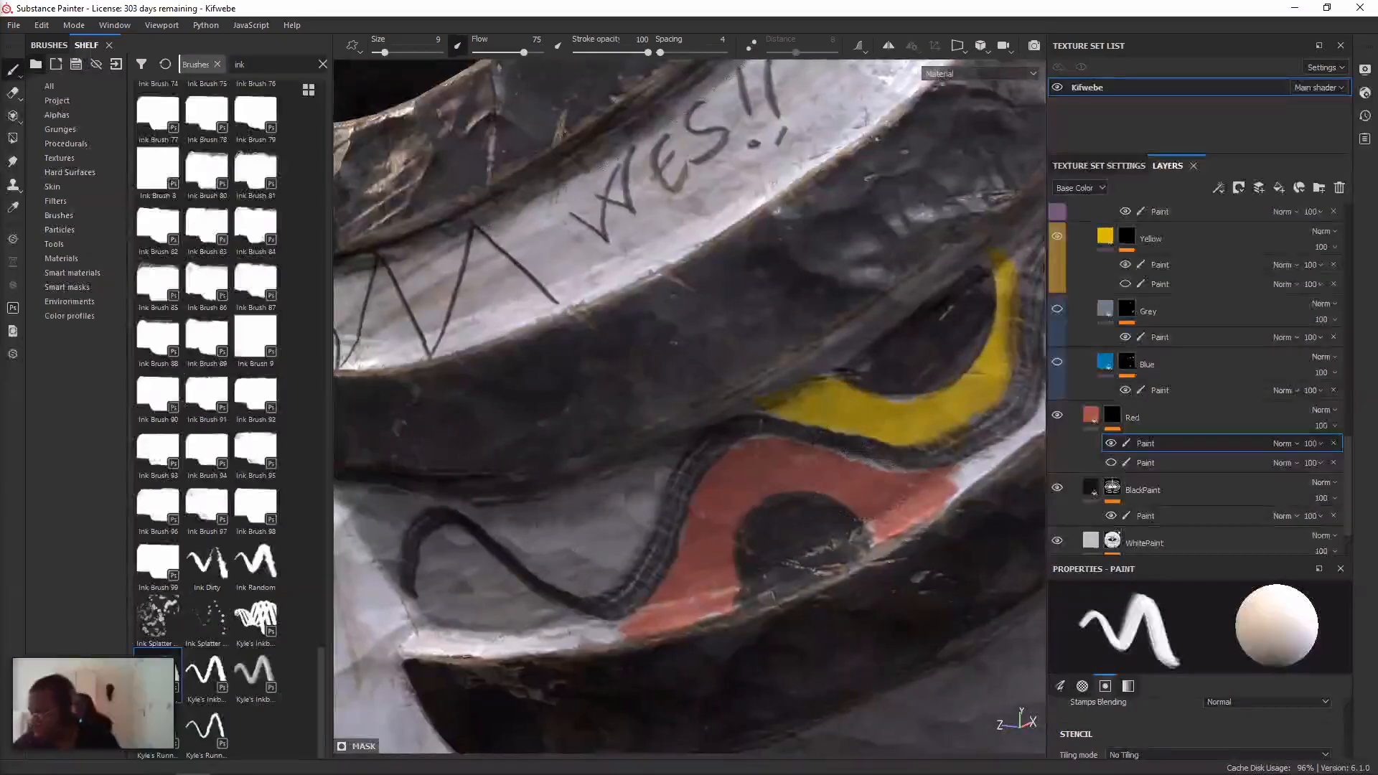
- Extend the red paint with a short stroke over the black stripe beside the lower half-circle
alt+middle_drag(831, 447, 716, 403)
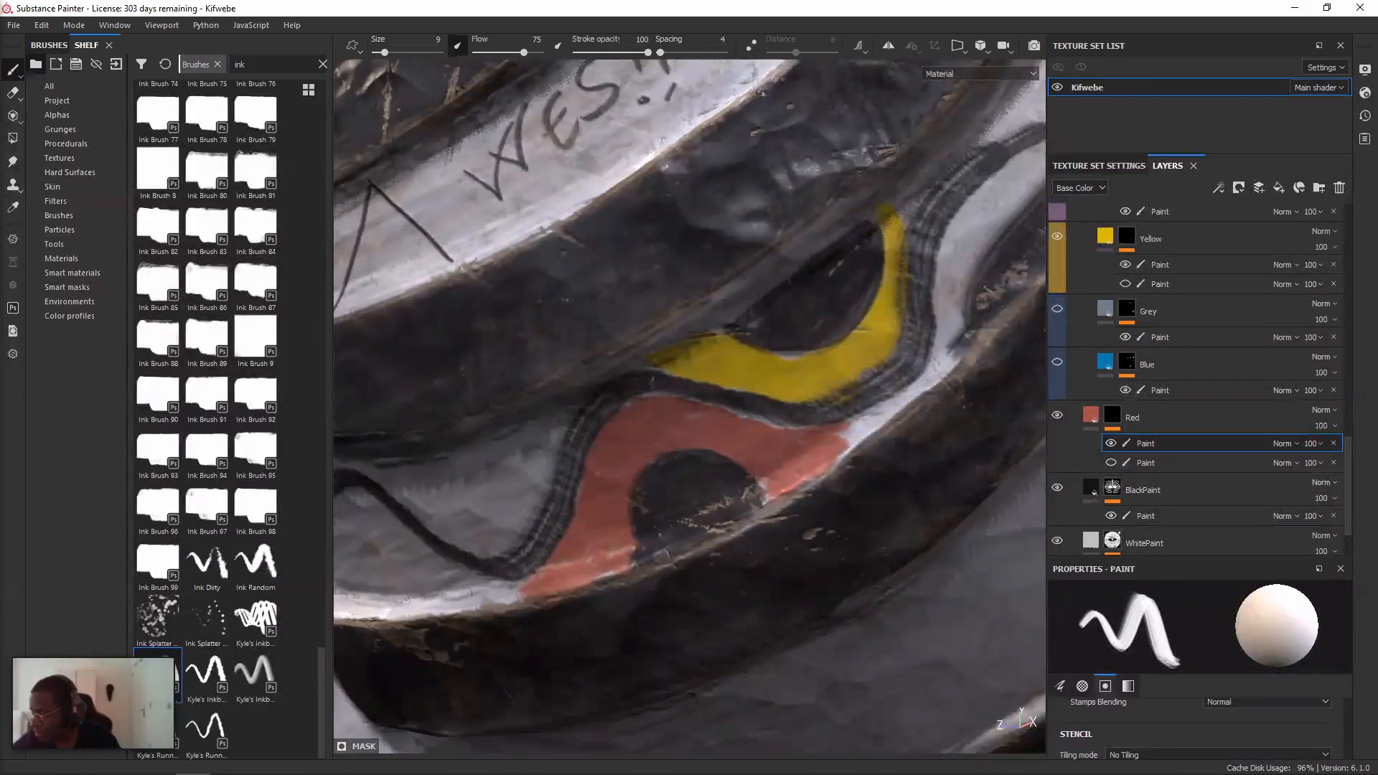
scroll(747, 424, up, 1)
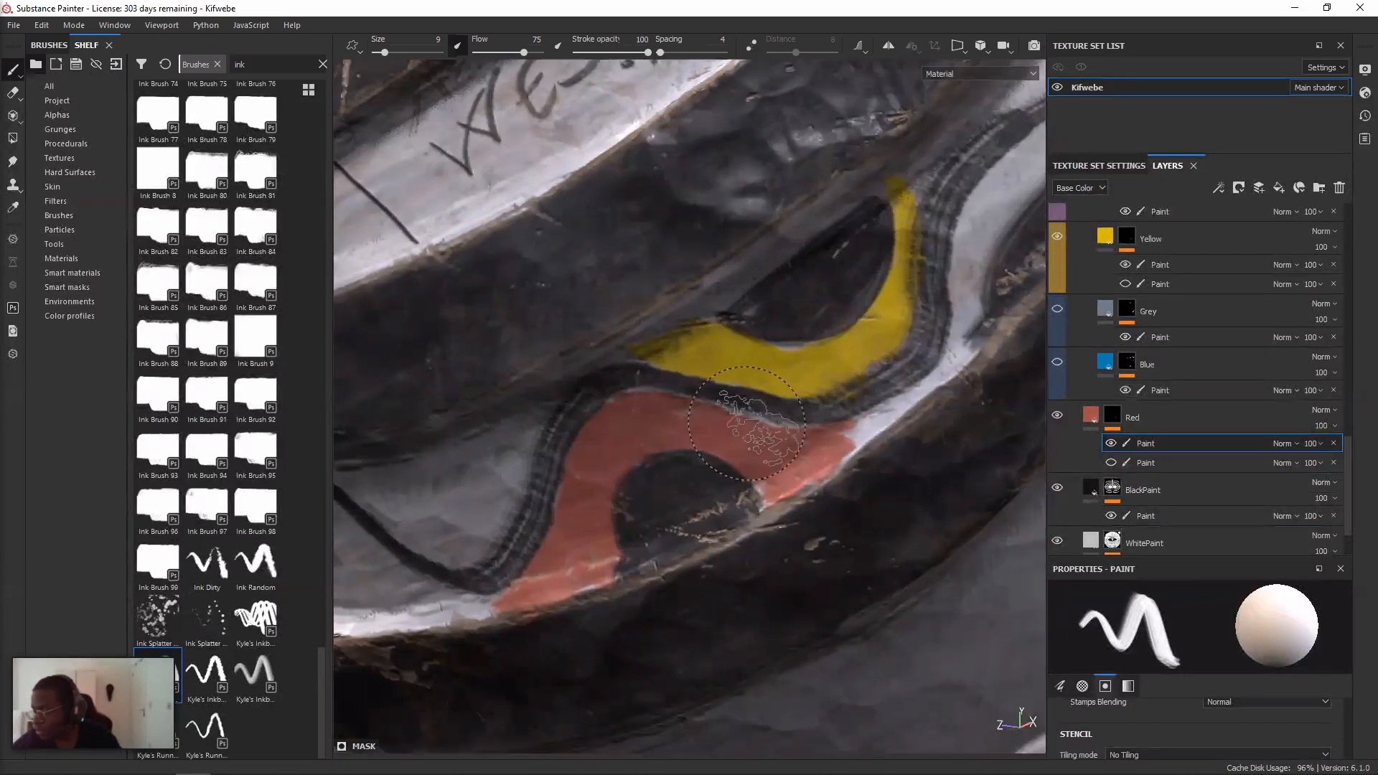
scroll(746, 423, up, 1)
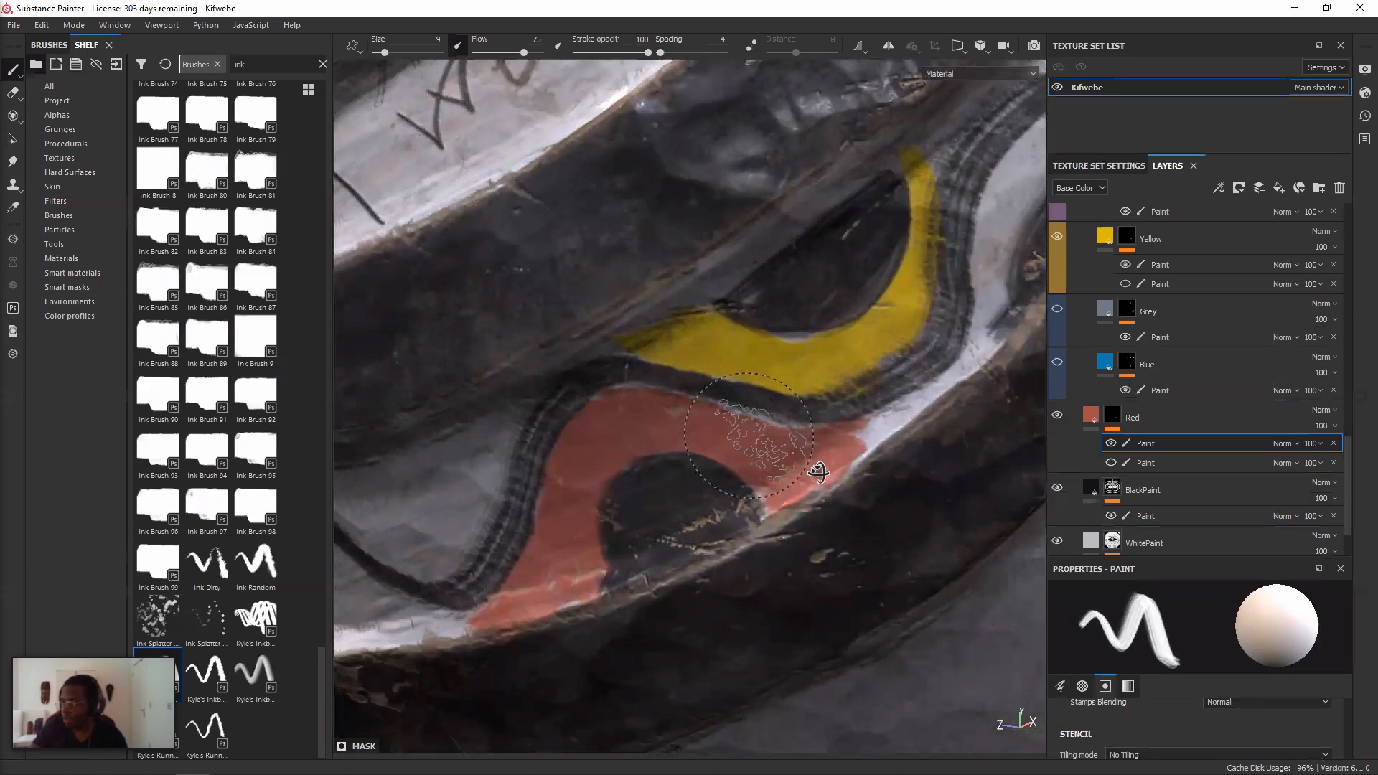
alt+drag(819, 472, 780, 487)
drag(829, 467, 823, 517)
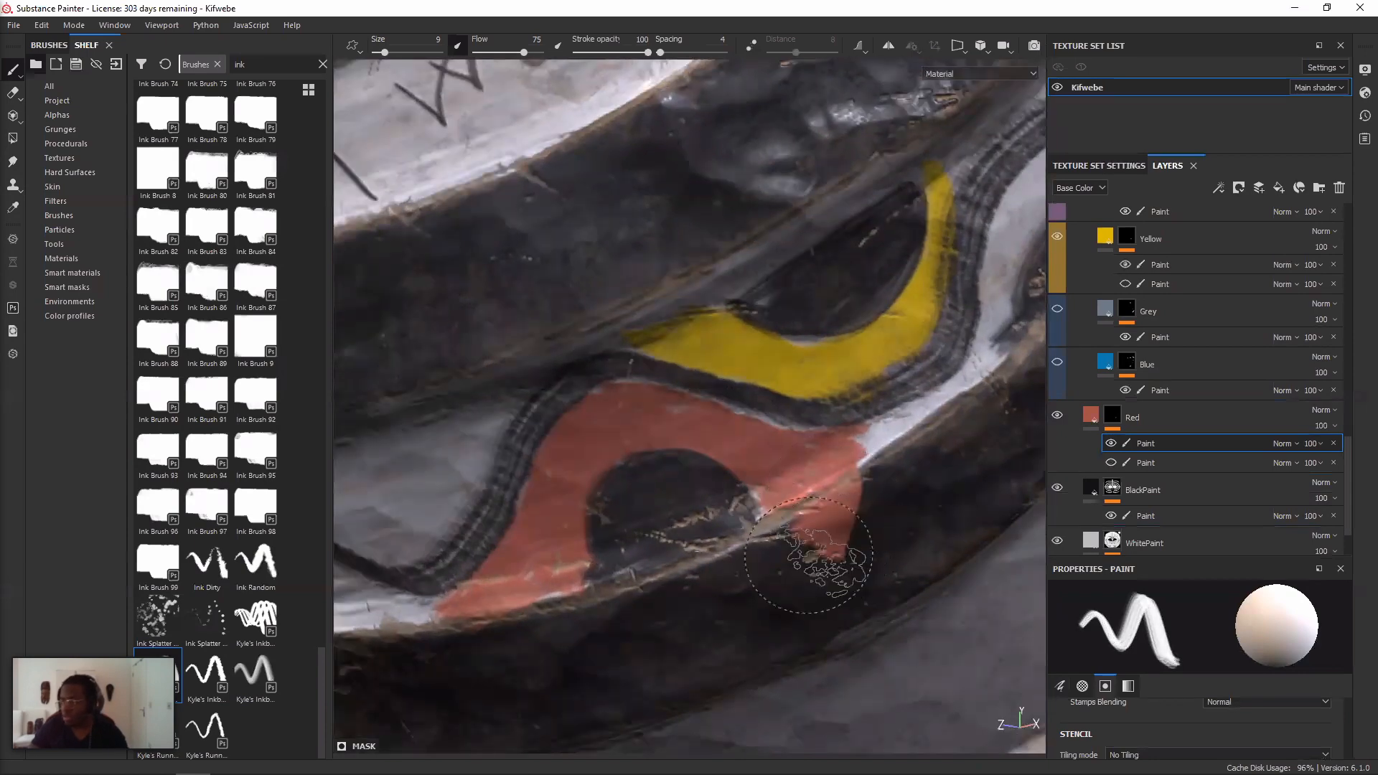
- Examine how the red and yellow shapes look on the whole mask and return to the wavy line
key(alt)
alt+drag(808, 555, 831, 531)
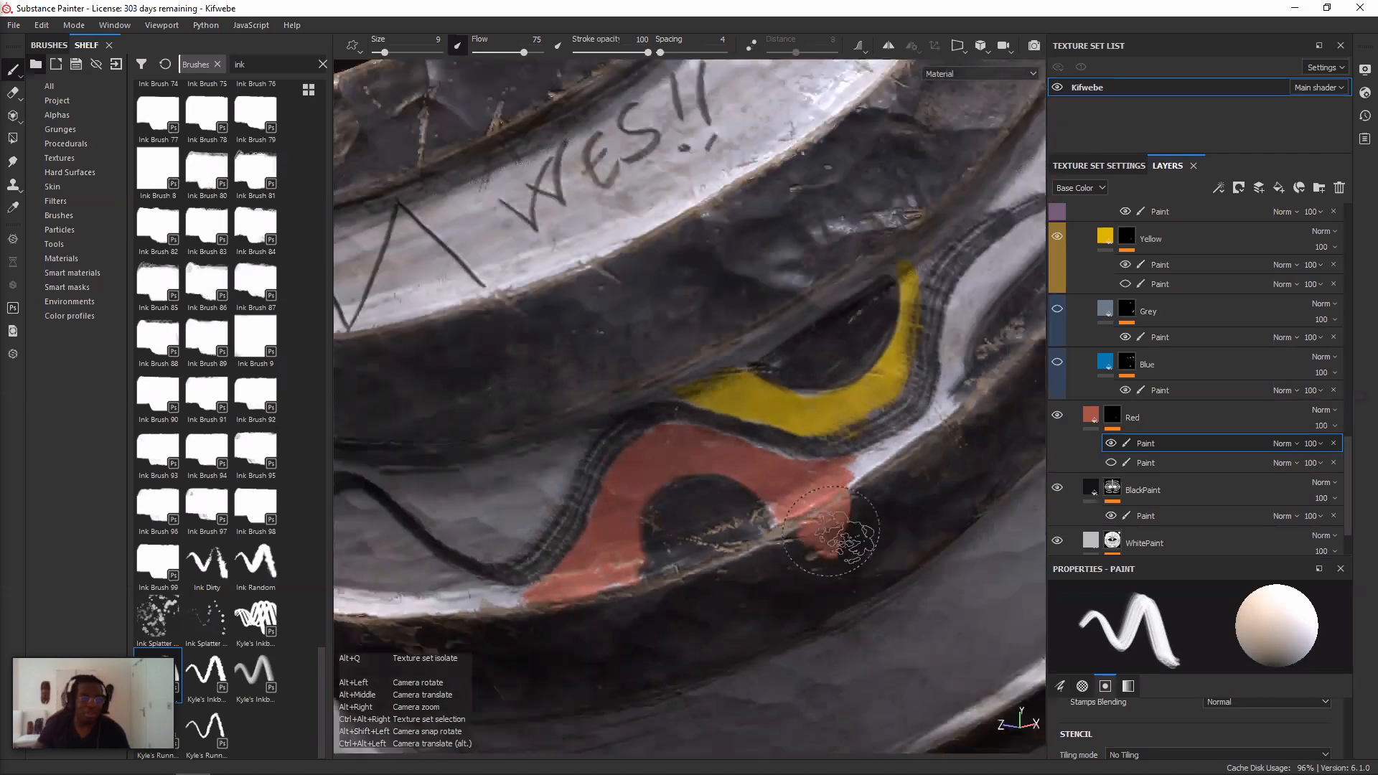
alt+right_drag(831, 531, 761, 432)
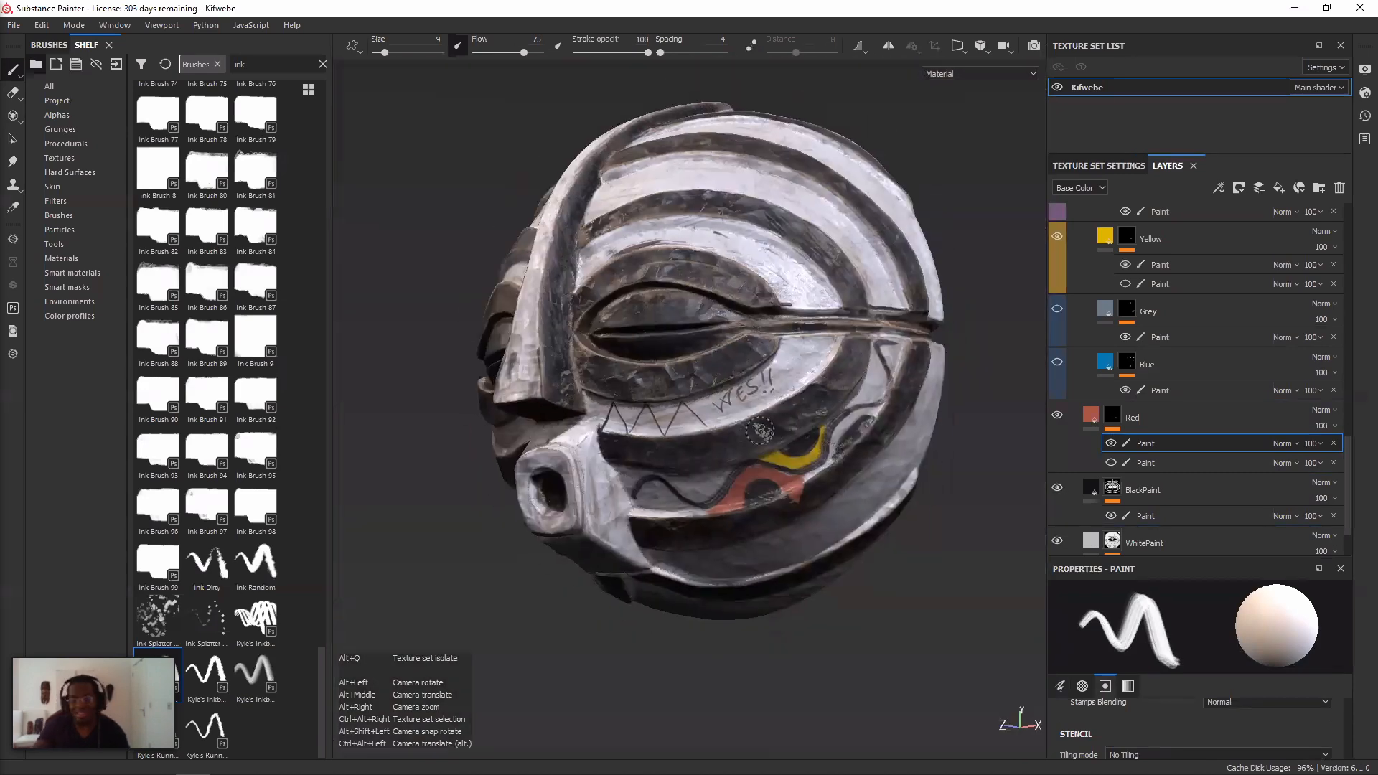
scroll(760, 431, down, 2)
alt+drag(760, 432, 796, 427)
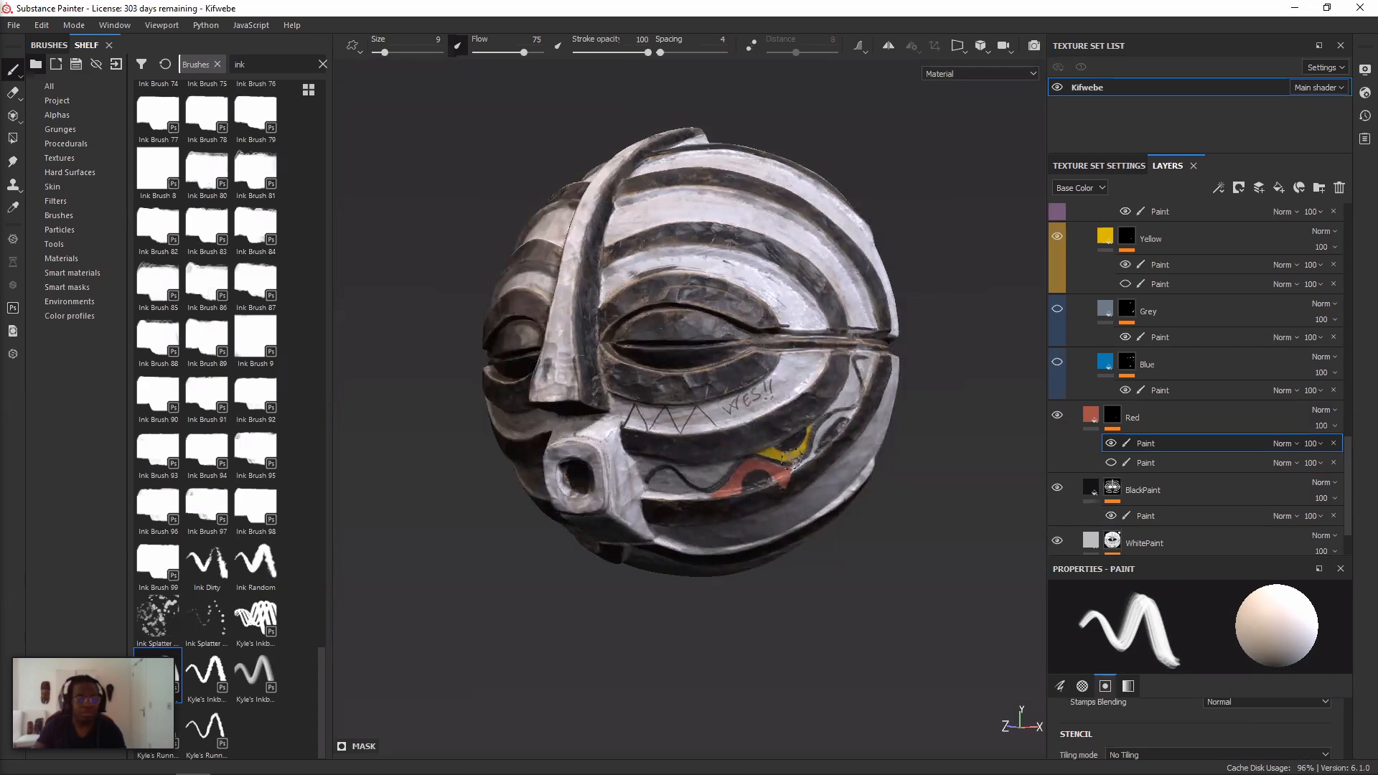
scroll(849, 439, up, 2)
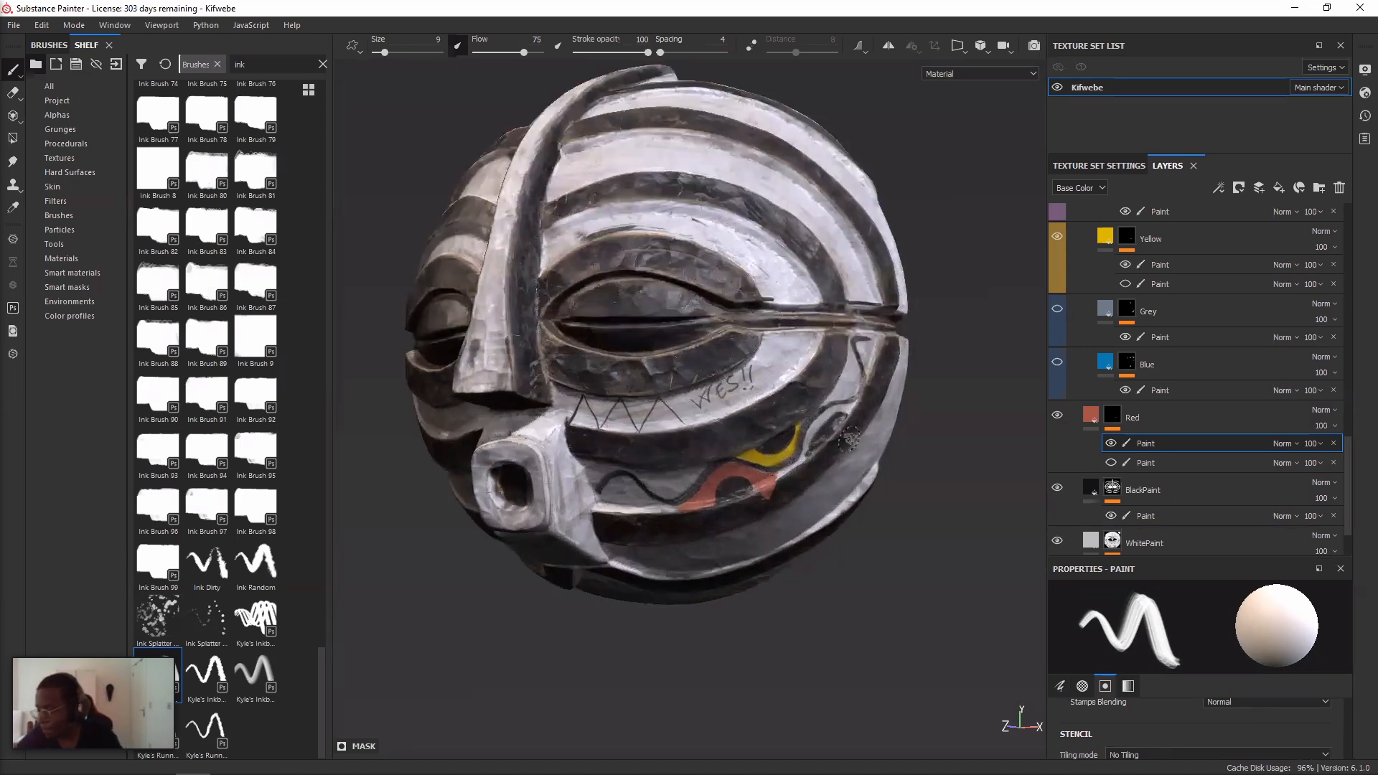
scroll(849, 440, up, 2)
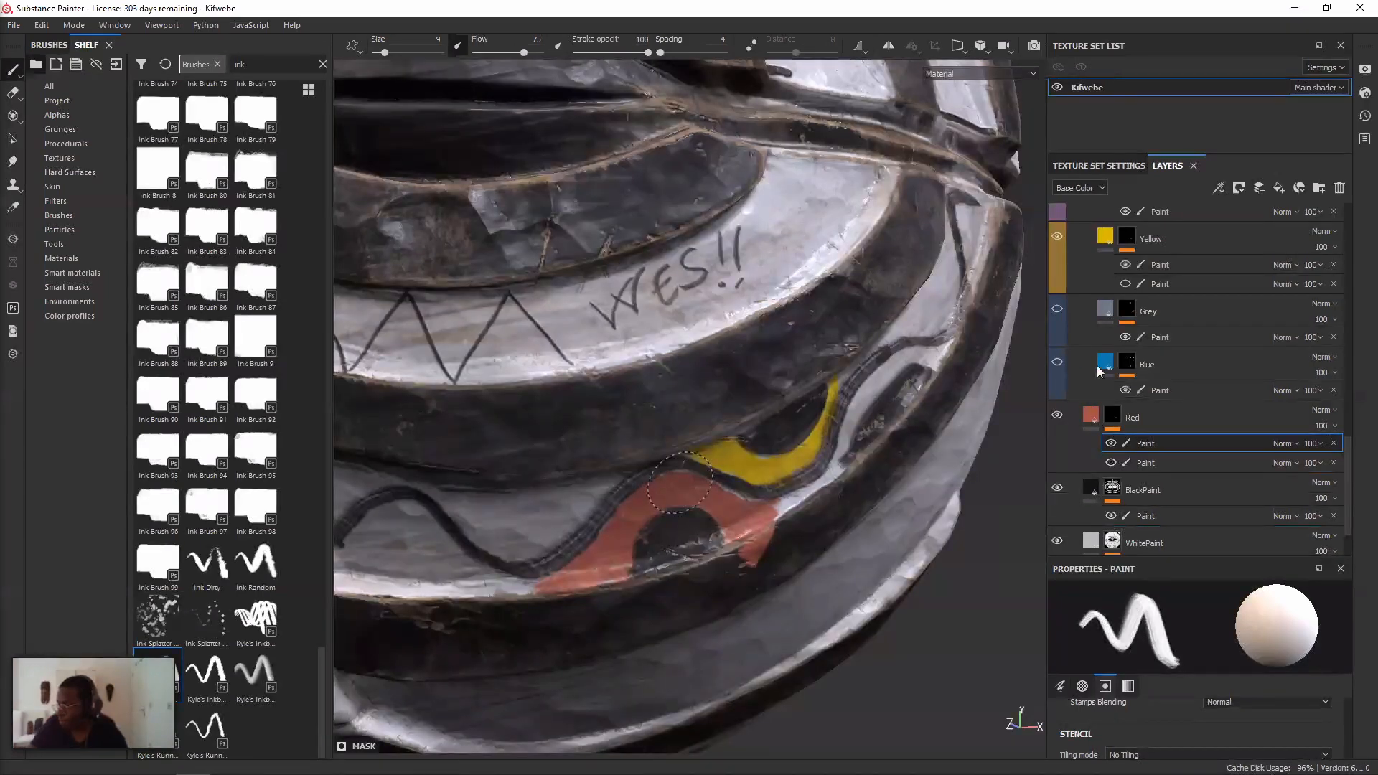
- Show the Blue layer, hide its existing paint effect, and add a new paint effect to its mask
click(1056, 363)
key(f)
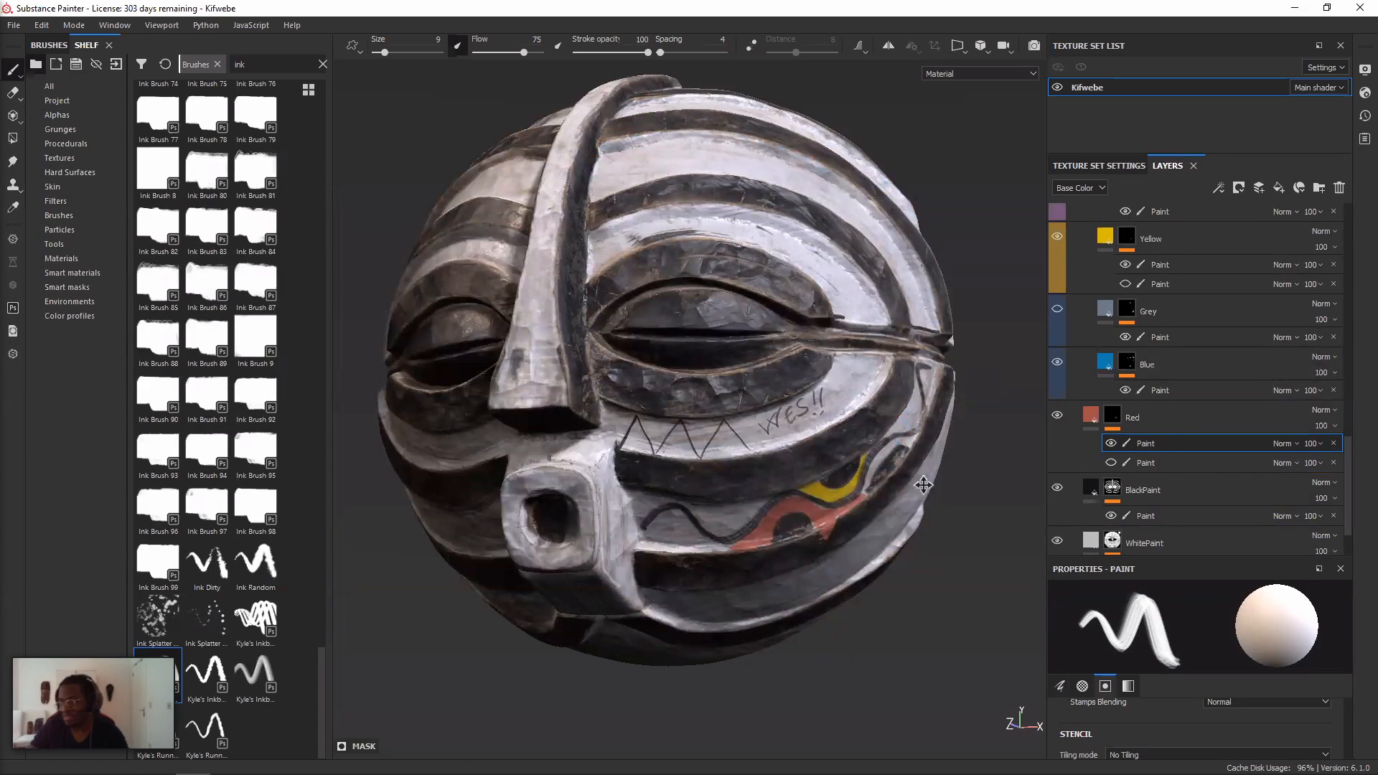
click(1125, 390)
right_click(1160, 364)
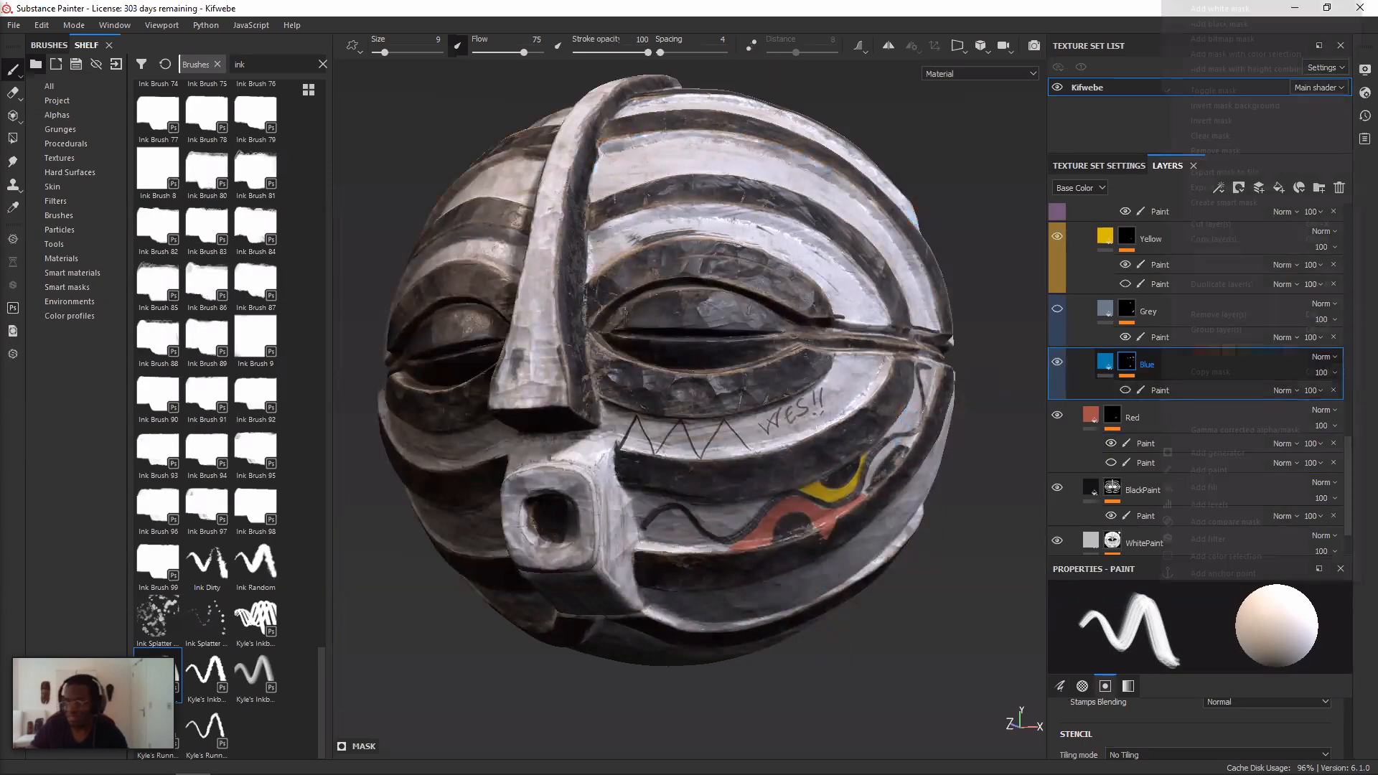
click(1209, 470)
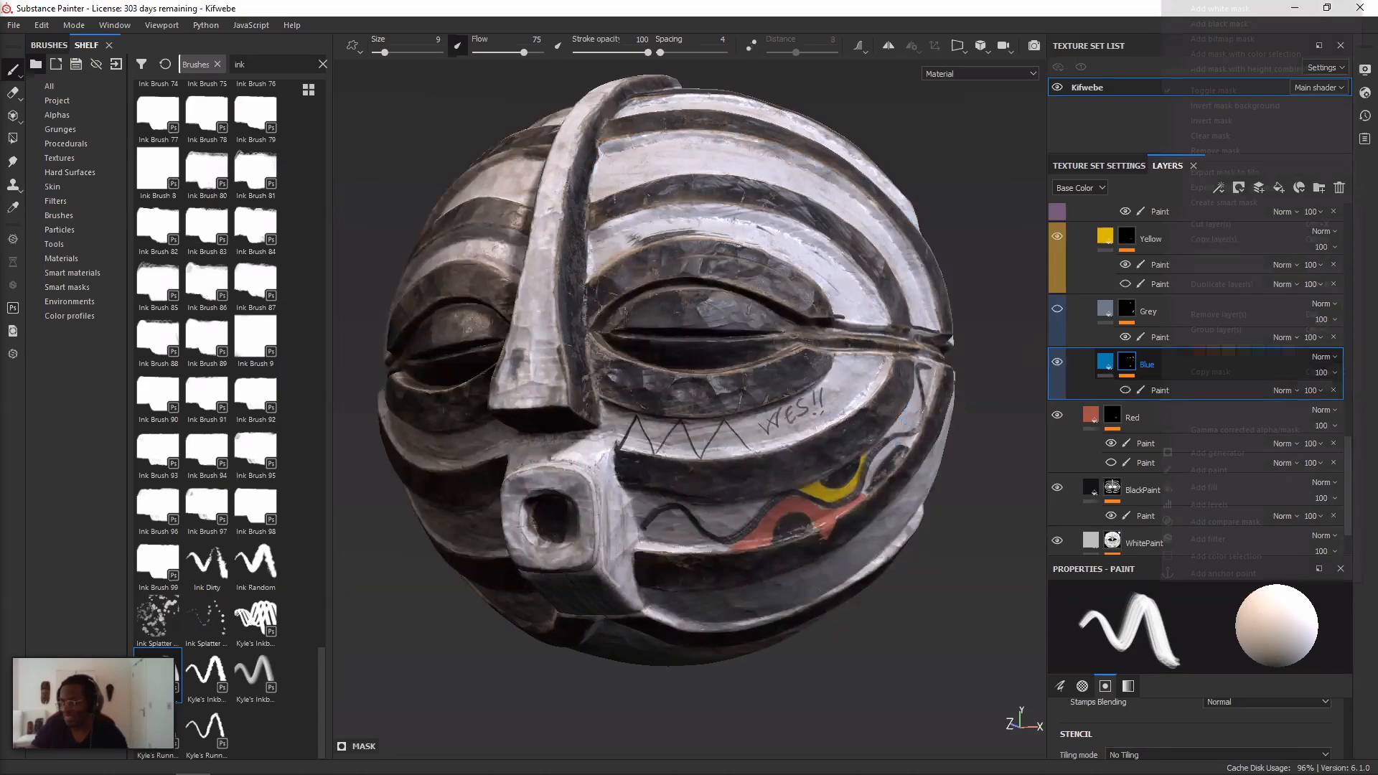
scroll(894, 483, up, 3)
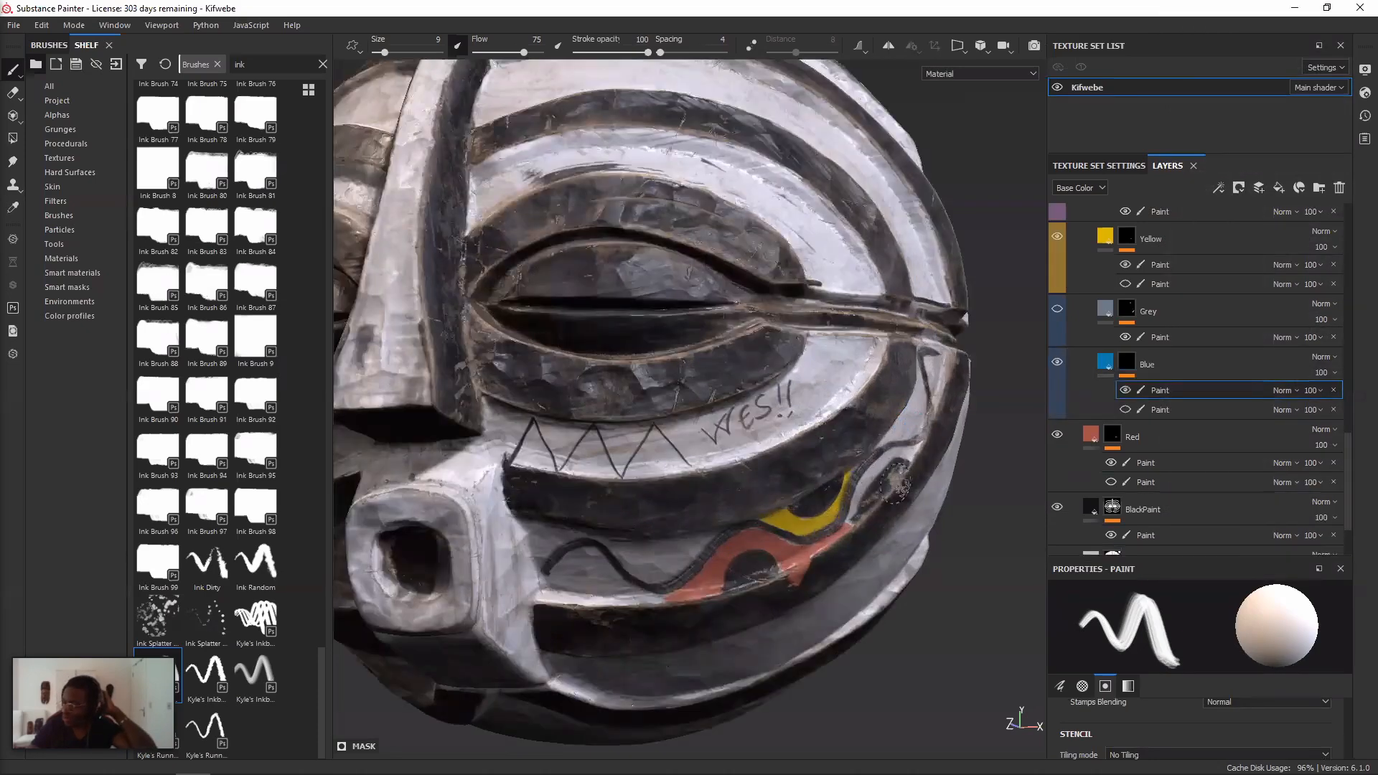
scroll(893, 483, down, 4)
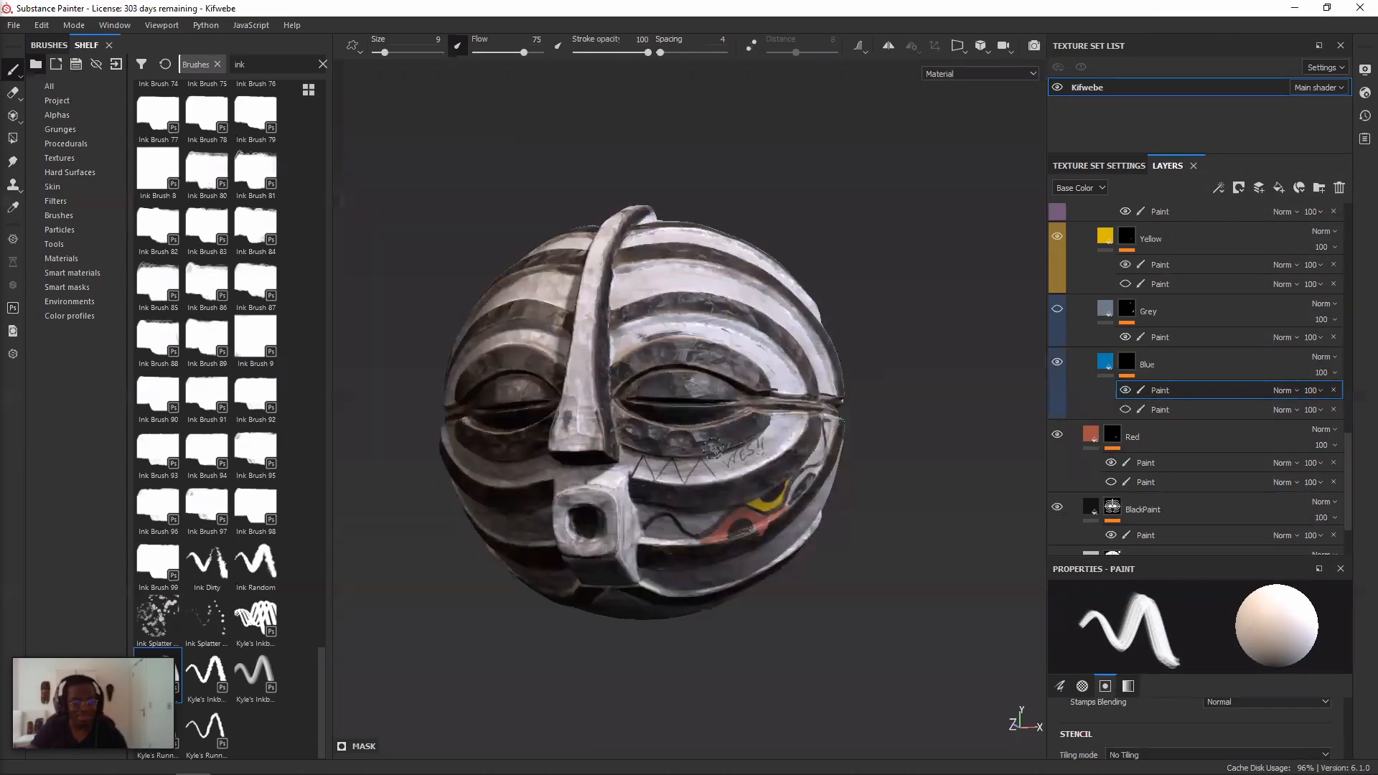
- Paint a blue shape inside the upper end of the wavy line, below the outer corner of the eye
scroll(718, 438, down, 2)
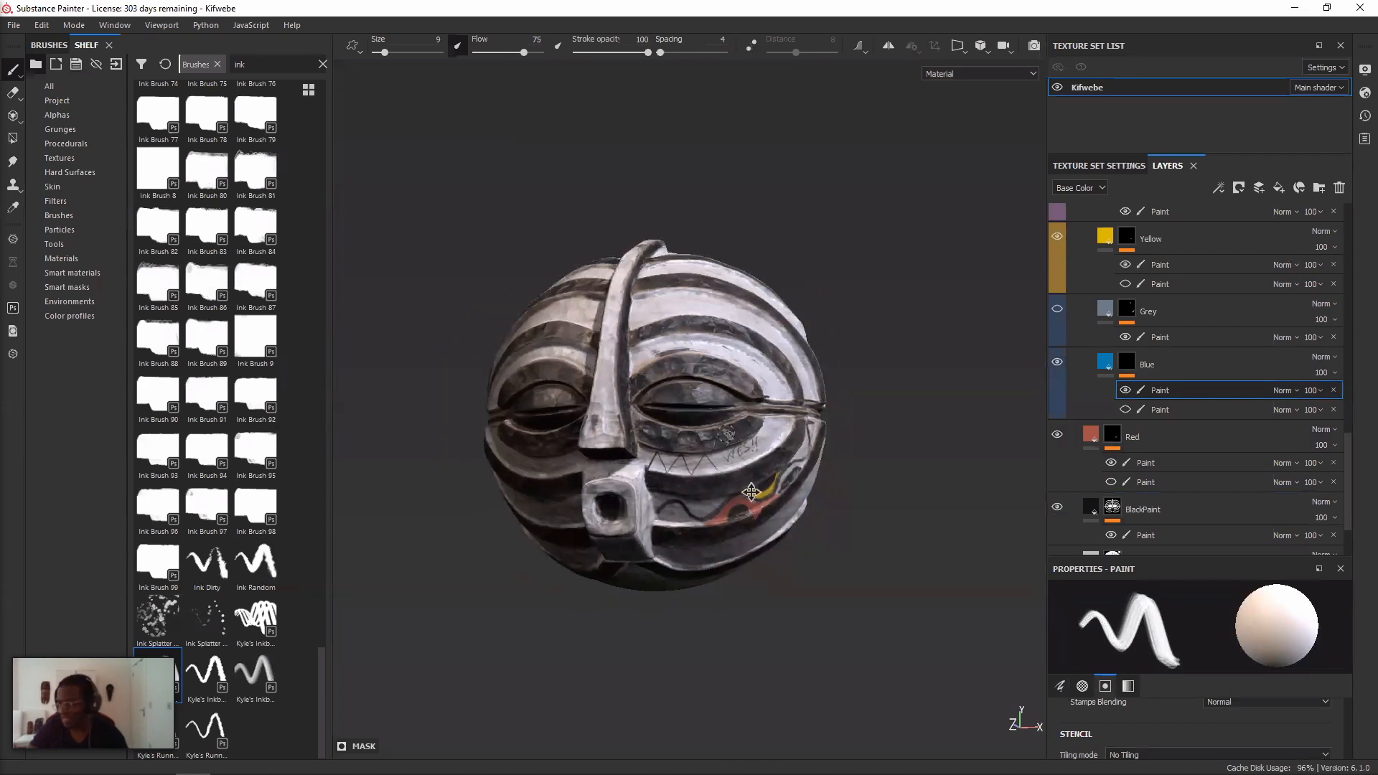
scroll(751, 492, down, 1)
alt+drag(793, 483, 664, 481)
scroll(779, 475, up, 3)
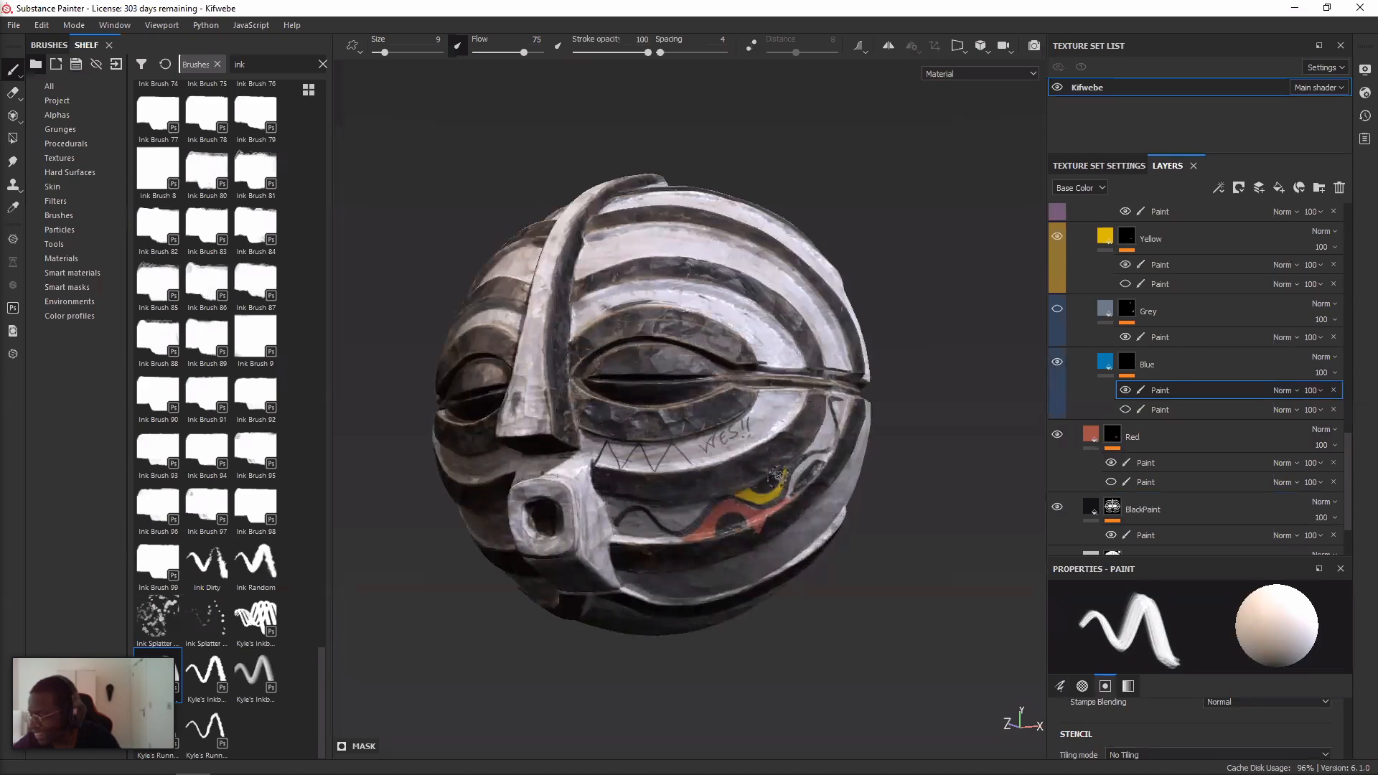
scroll(778, 475, up, 3)
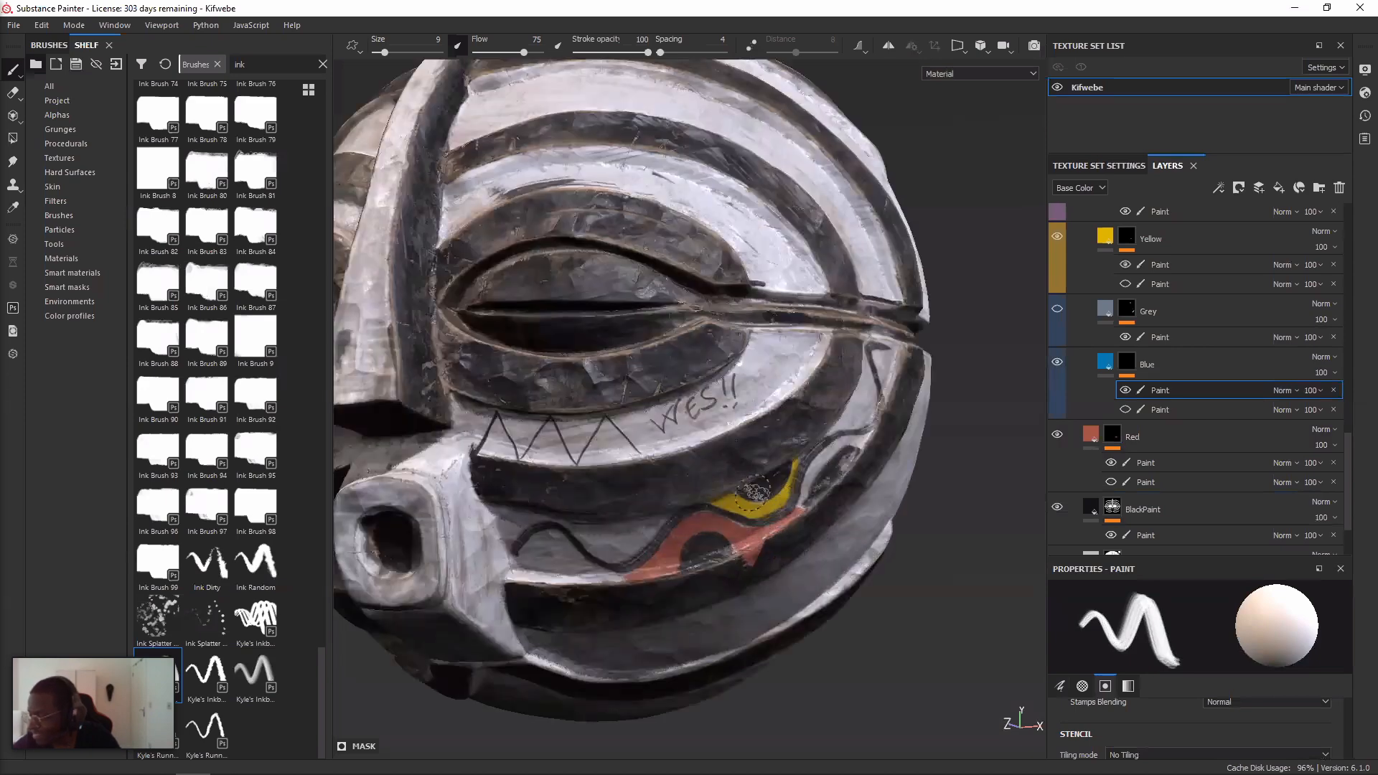
scroll(754, 492, up, 2)
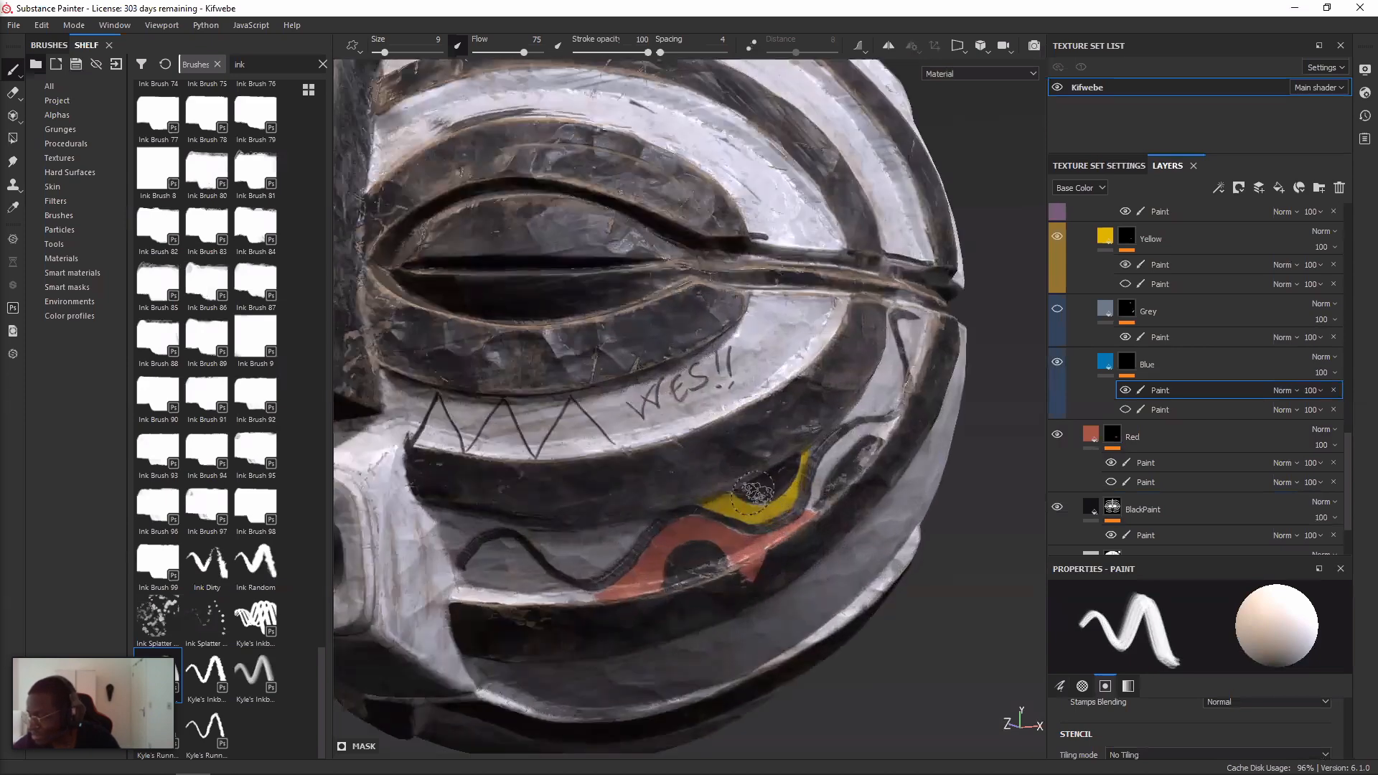
mouse_move(752, 491)
alt+mouse_down()
mouse_move(747, 387)
mouse_move(797, 315)
alt+mouse_up()
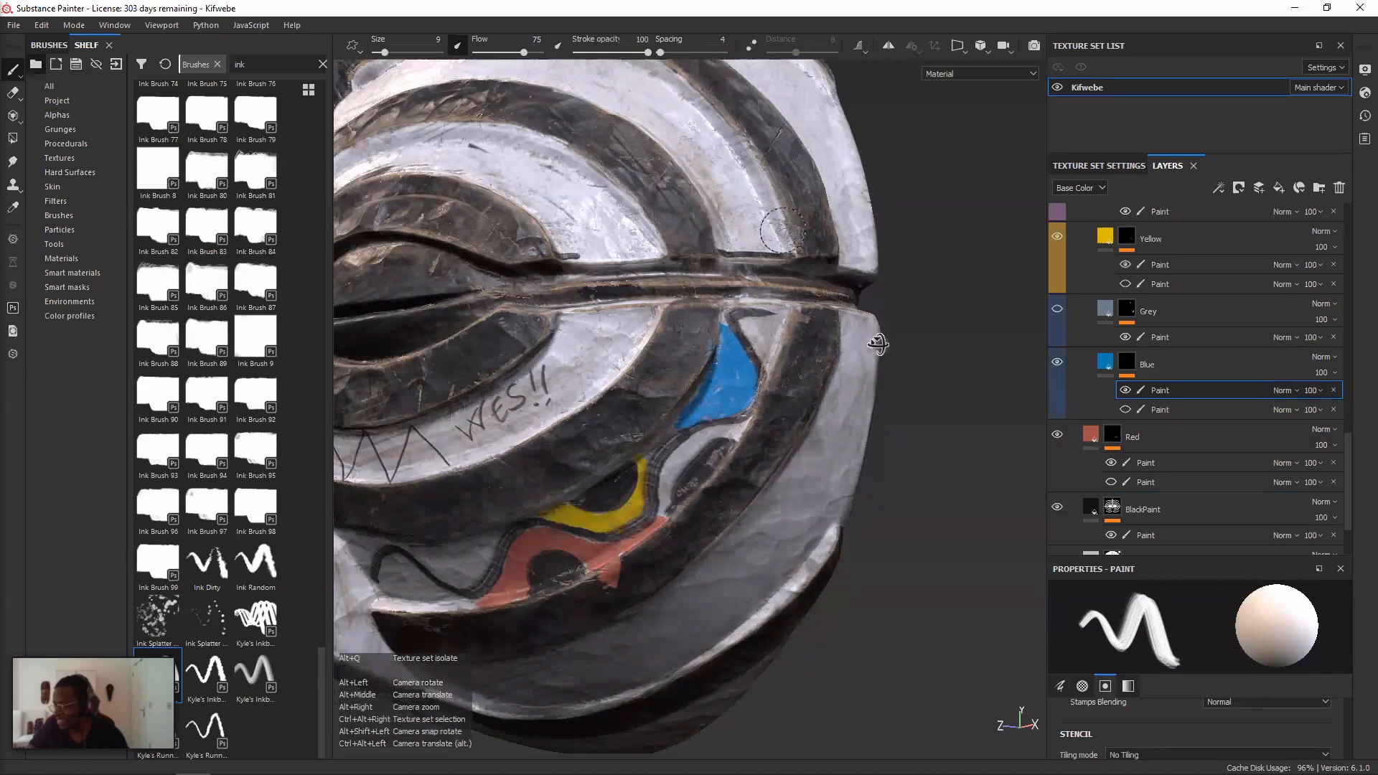
- Show the Ndebele colour layers again, including Pink and Grey, and switch Yellow and Blue back to their original paint effects
alt+right_drag(877, 345, 678, 345)
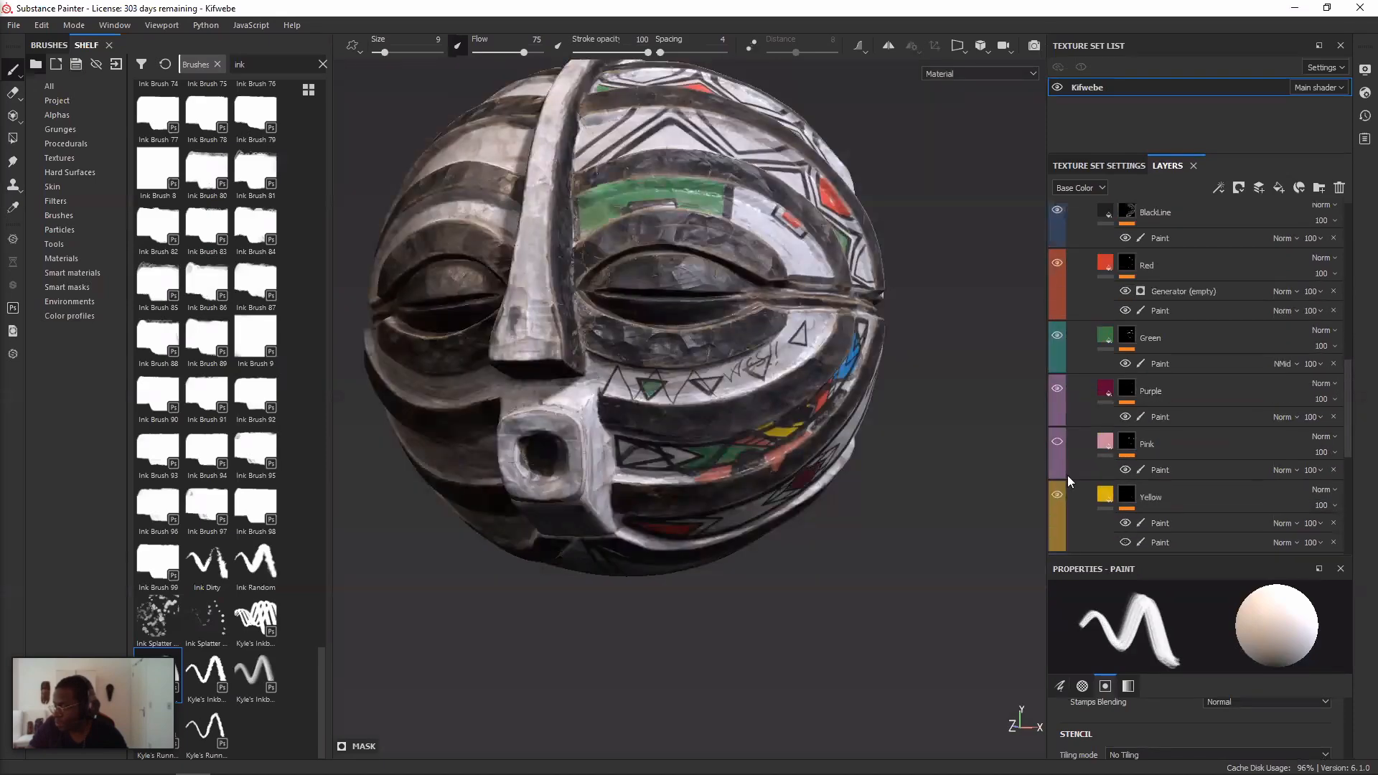
click(1057, 441)
scroll(1126, 487, down, 3)
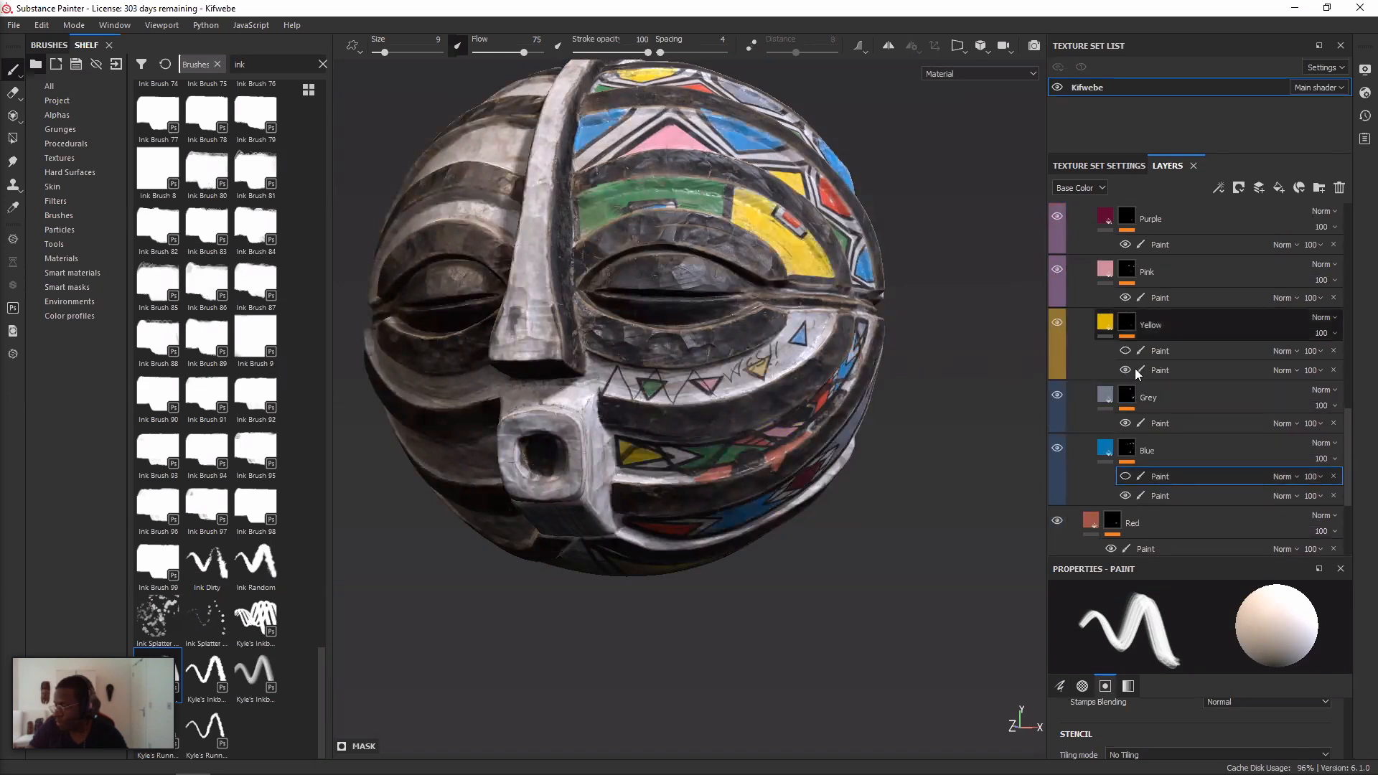
- Hide the FreeDraw_01 paint effect and the Ndebele Red layer's effects, and switch the base Red layer back to its original paint effect
scroll(1137, 373, up, 5)
scroll(789, 370, up, 2)
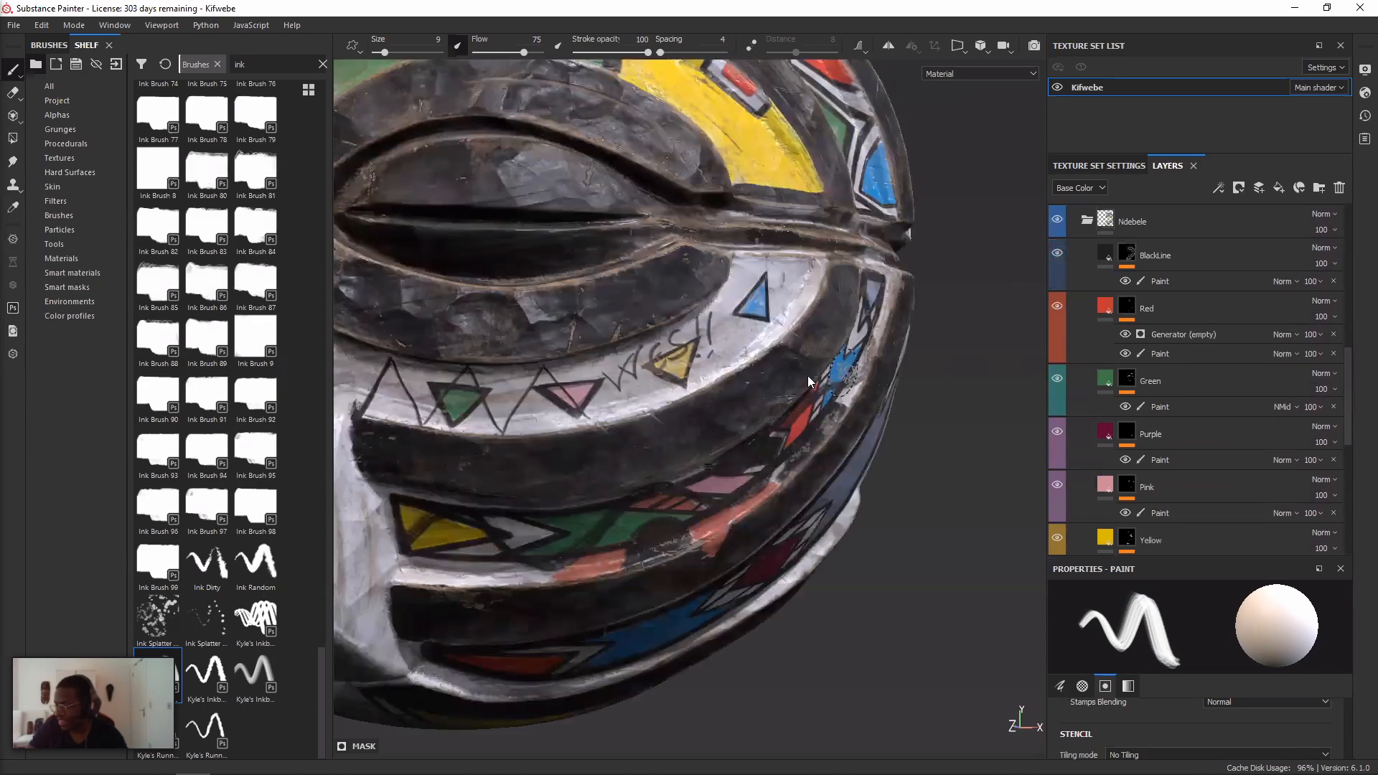
scroll(861, 402, up, 2)
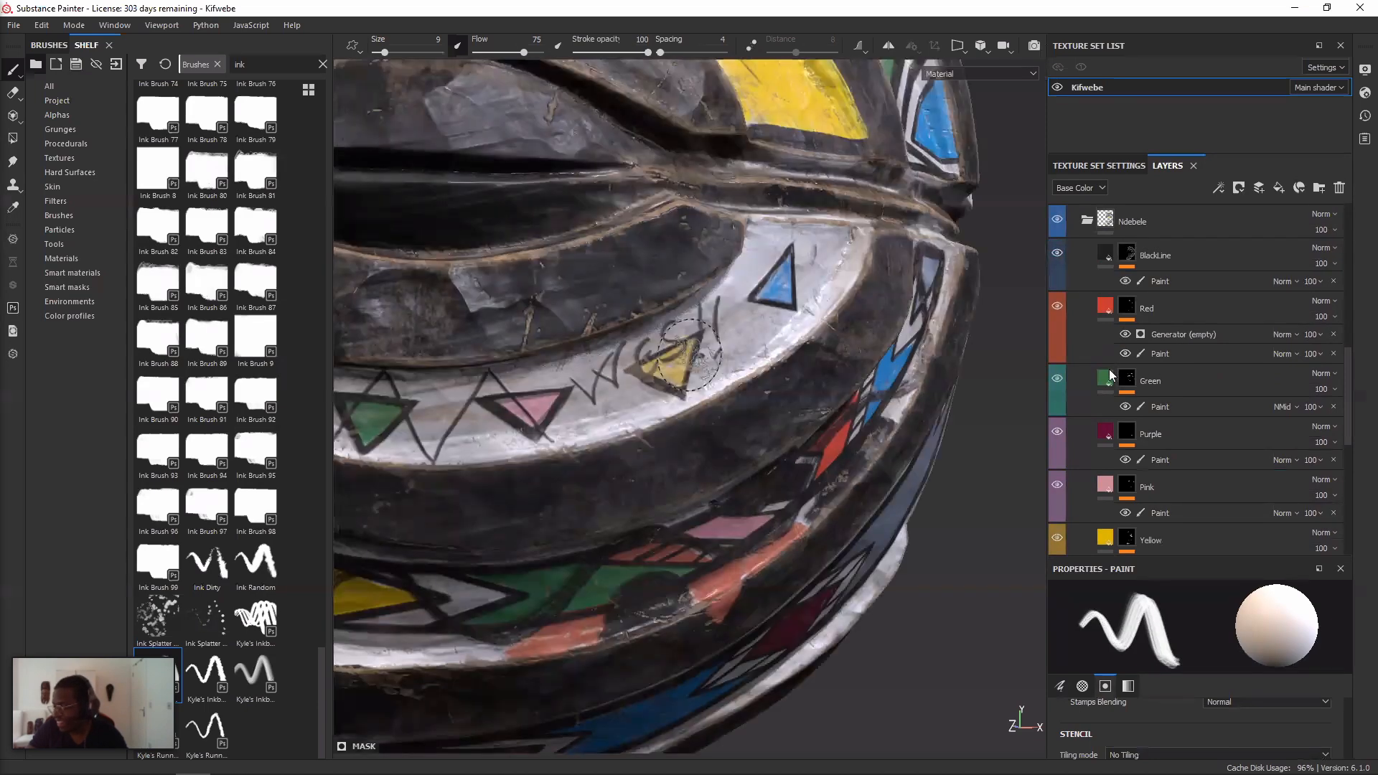
scroll(795, 416, up, 2)
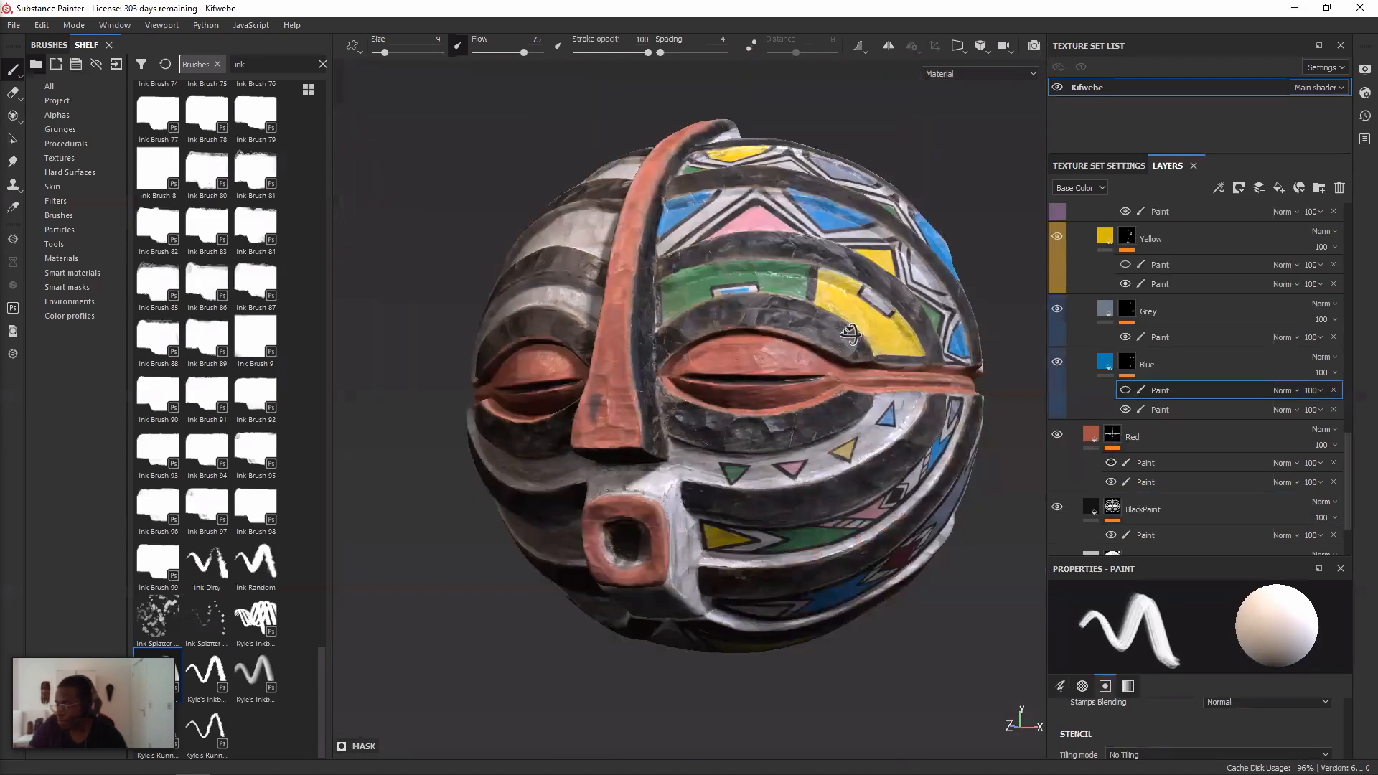
- Examine the finished Ndebele pattern on the whole mask and close up around the nose, eye and small cheek triangles
mouse_move(965, 308)
alt+mouse_down()
mouse_move(944, 327)
mouse_move(782, 300)
mouse_move(652, 329)
mouse_move(747, 355)
alt+mouse_up()
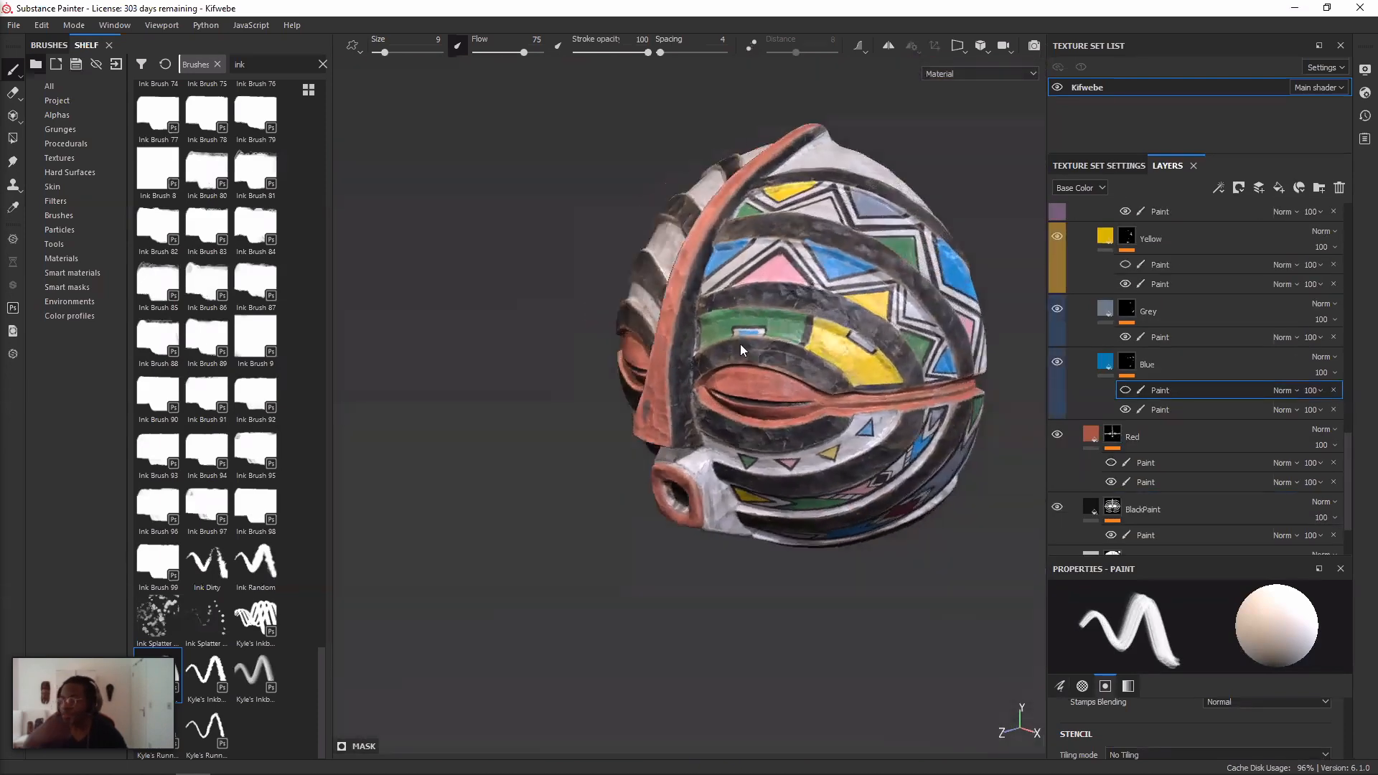
scroll(741, 350, up, 3)
scroll(811, 275, up, 3)
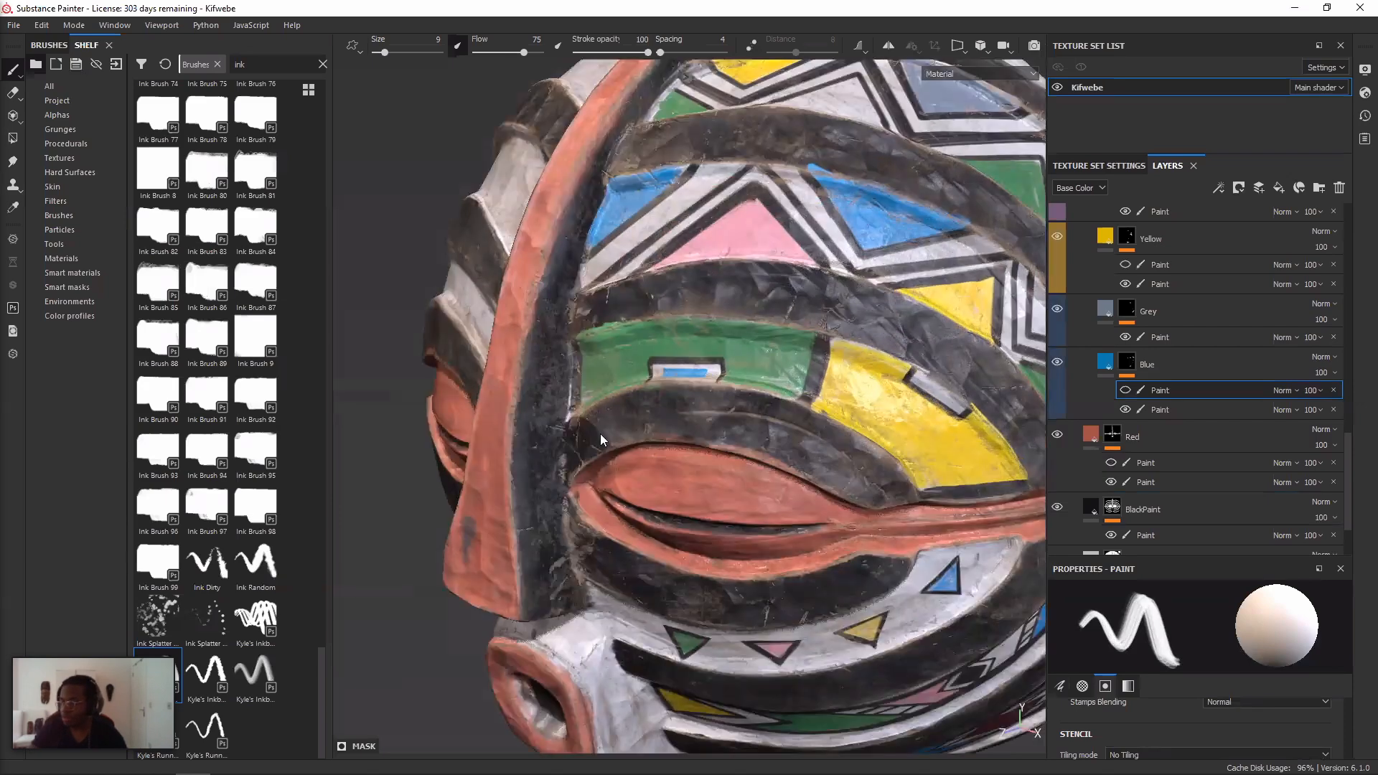
scroll(645, 381, down, 10)
alt+drag(646, 376, 721, 369)
scroll(721, 369, up, 4)
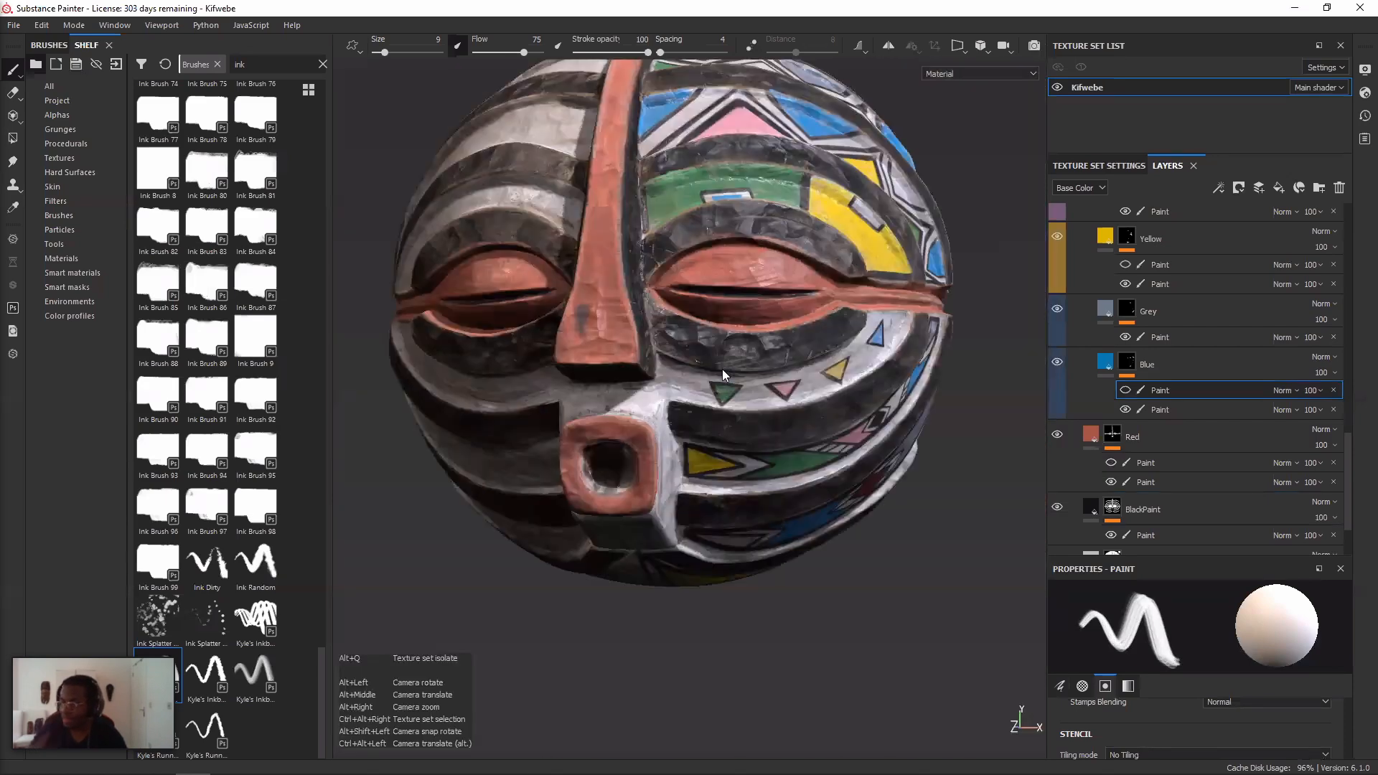
scroll(722, 369, up, 2)
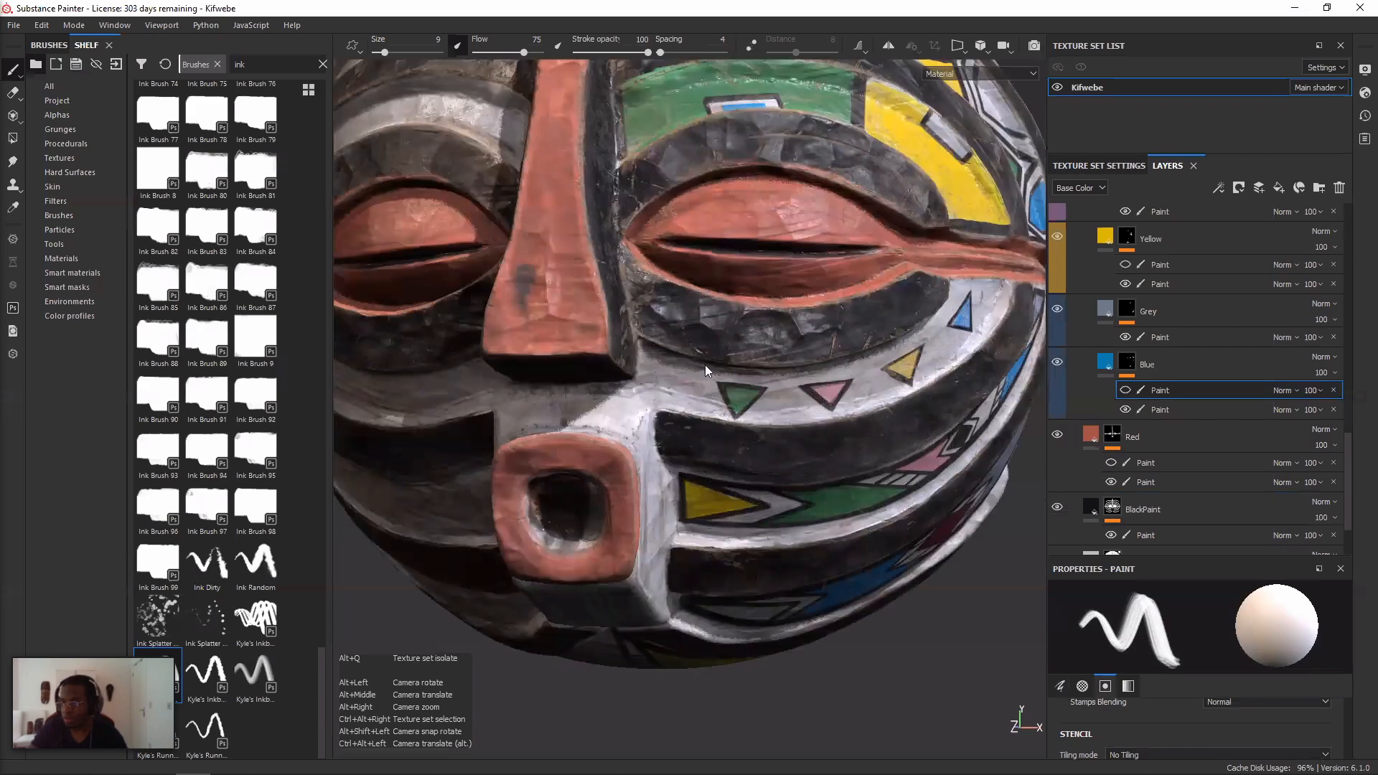
scroll(609, 413, up, 3)
scroll(609, 413, up, 2)
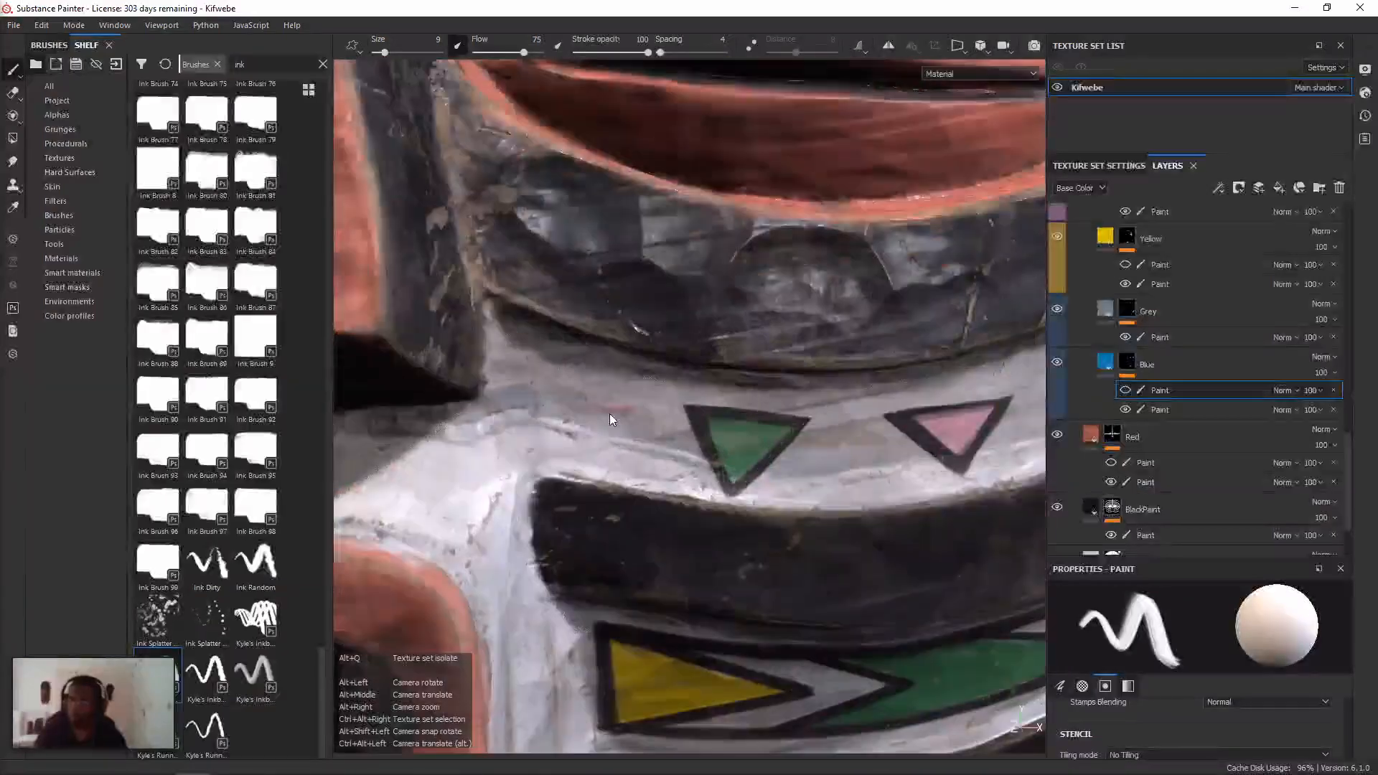
scroll(609, 414, up, 1)
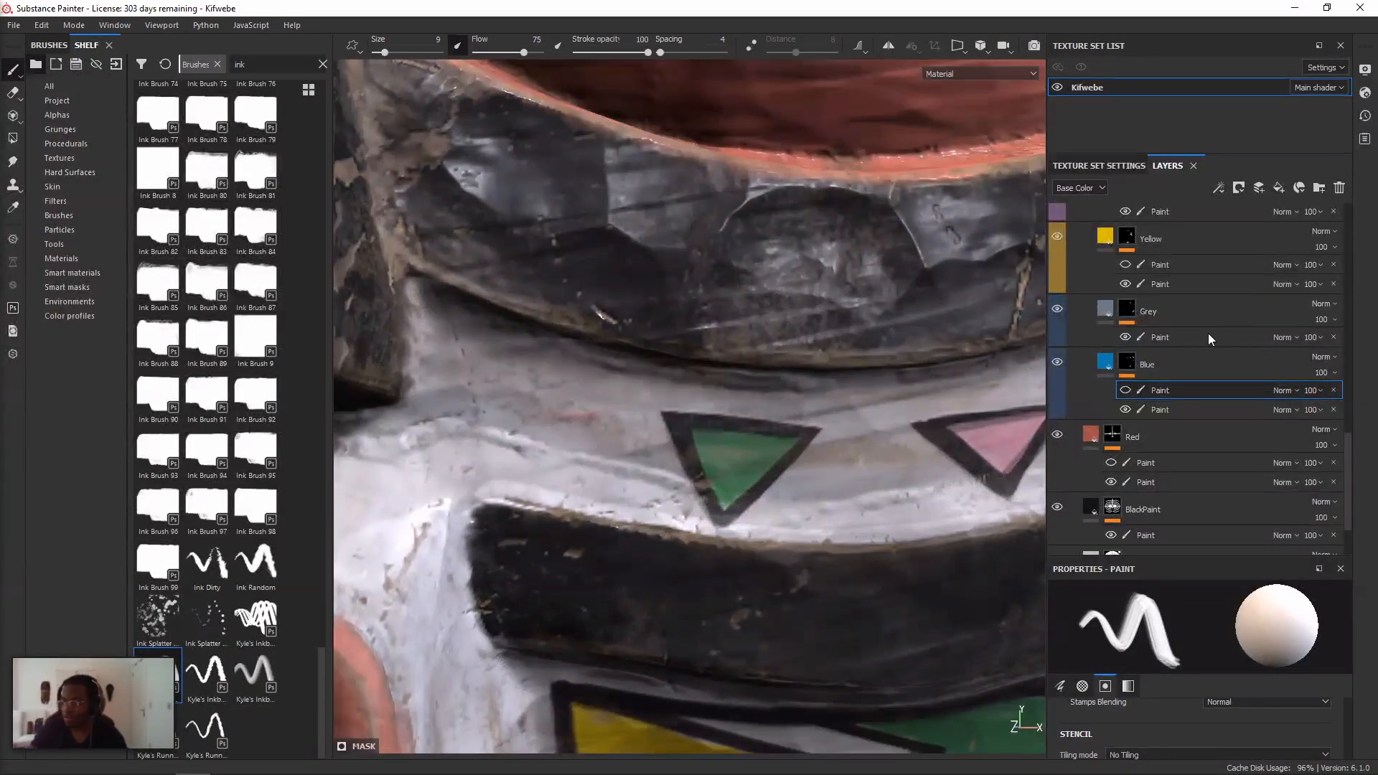
- Try painting a black zigzag at brush size 4.25 beside and over the green cheek triangle, using the BlackLine layer's paint effect
scroll(1207, 333, up, 4)
click(1161, 323)
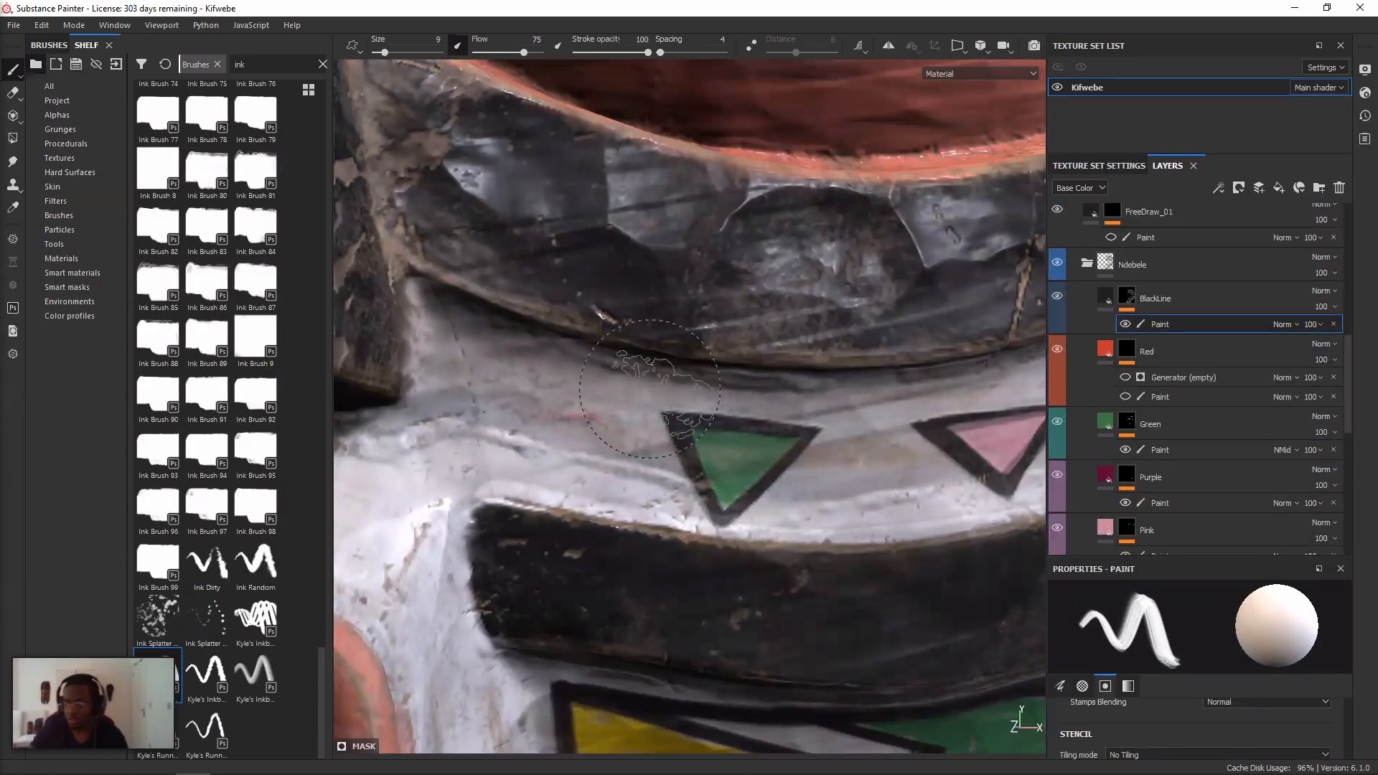
scroll(673, 380, down, 1)
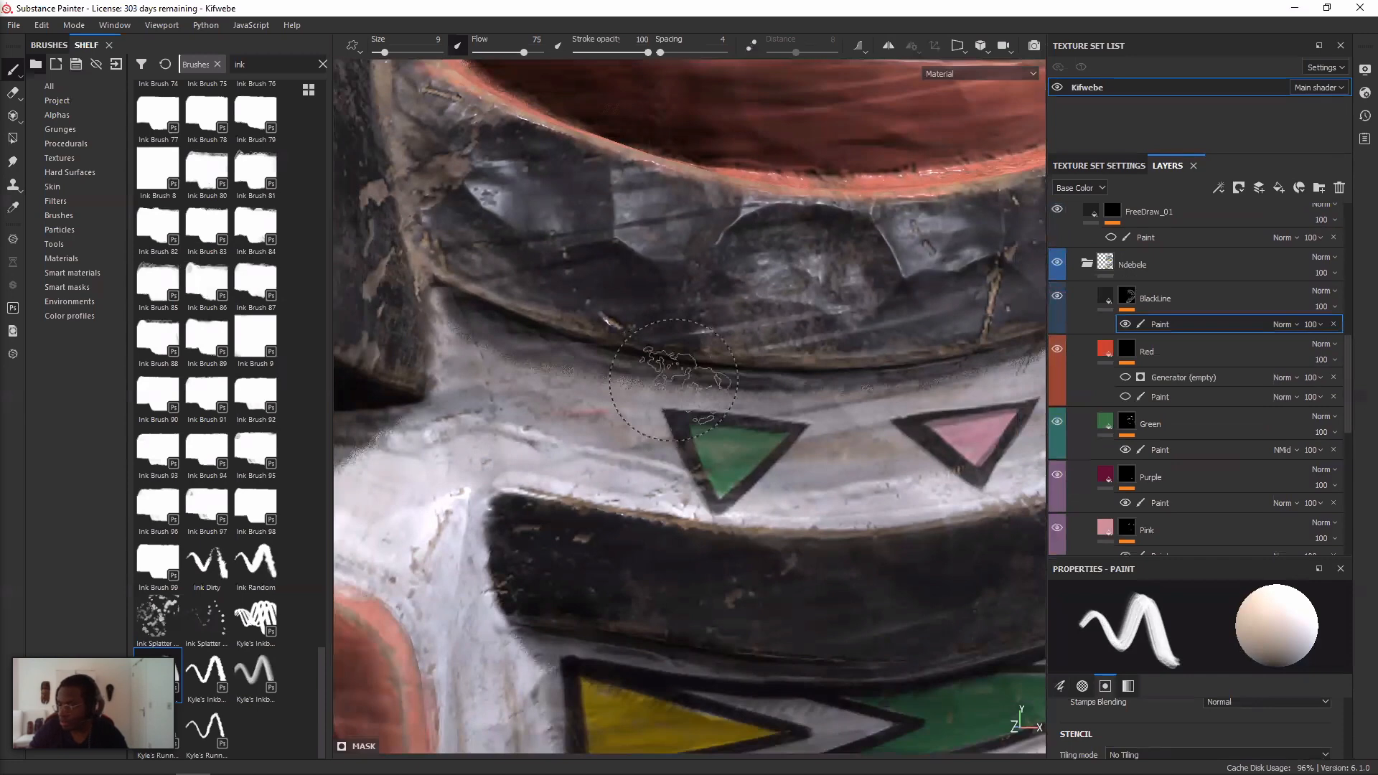
scroll(673, 380, down, 3)
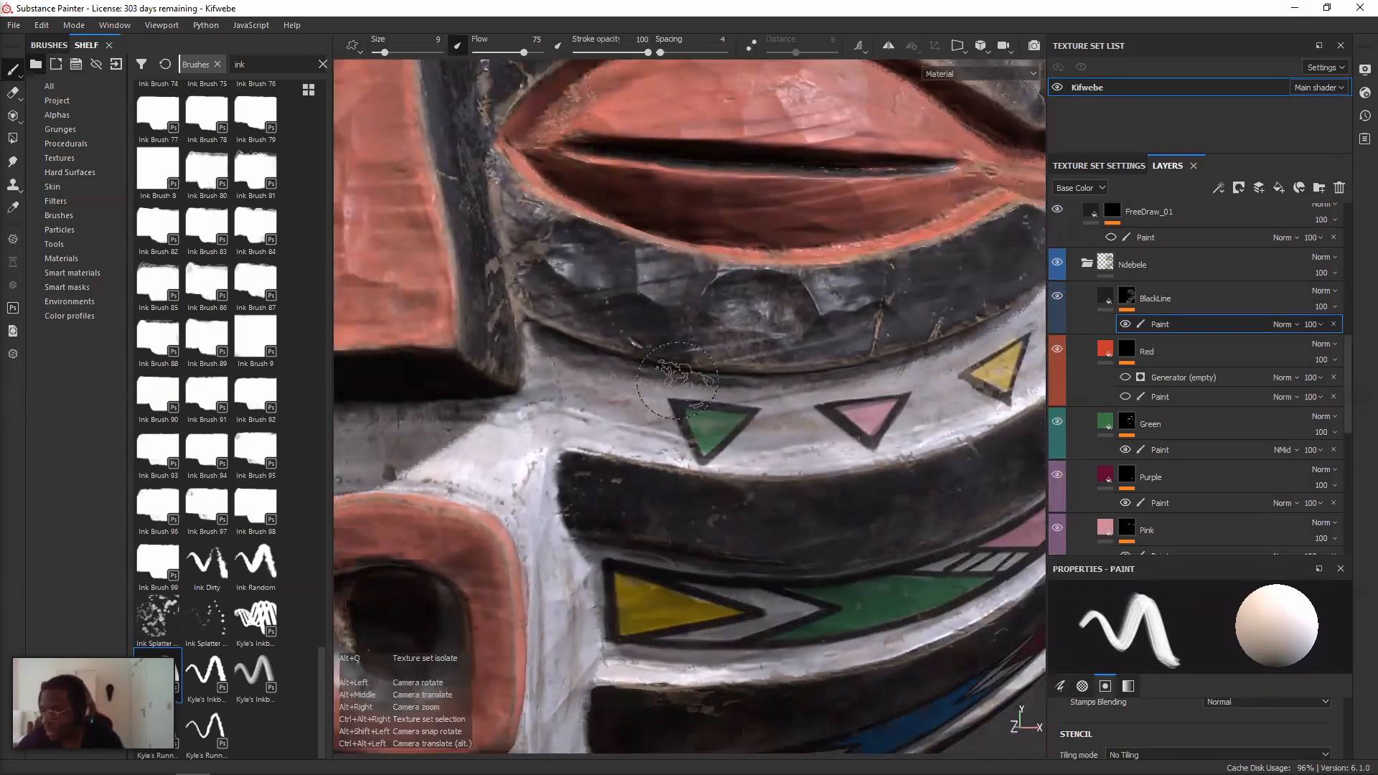
scroll(676, 379, down, 4)
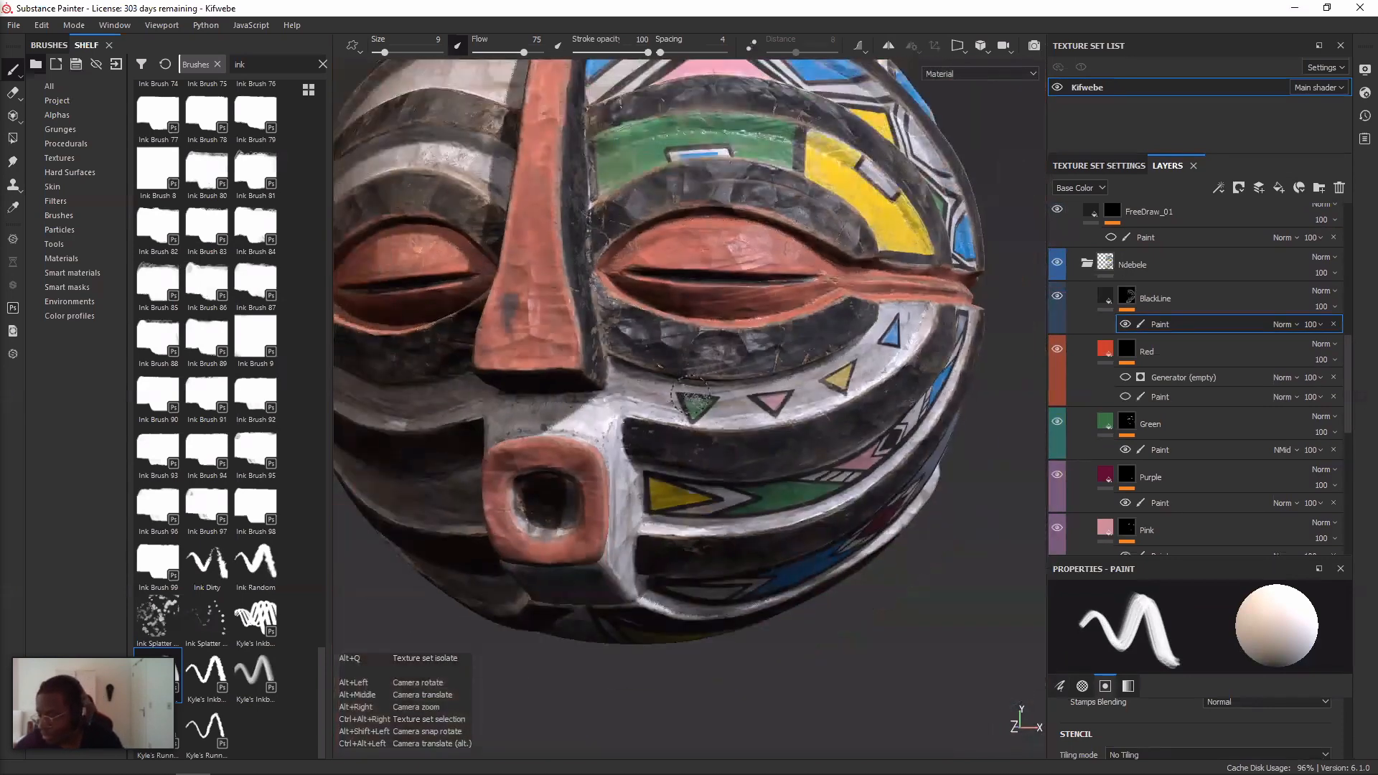
scroll(690, 396, up, 2)
scroll(692, 405, up, 3)
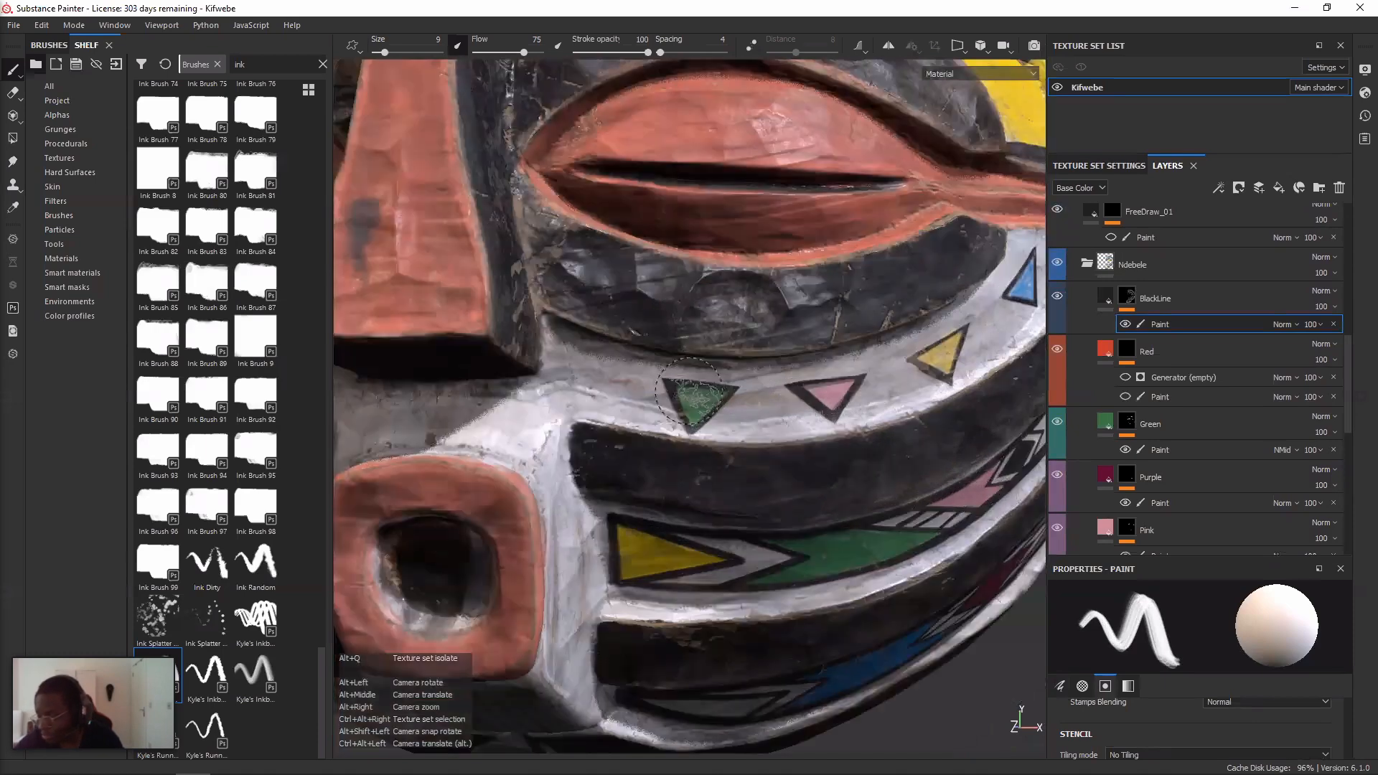
scroll(689, 401, up, 4)
drag(649, 308, 746, 495)
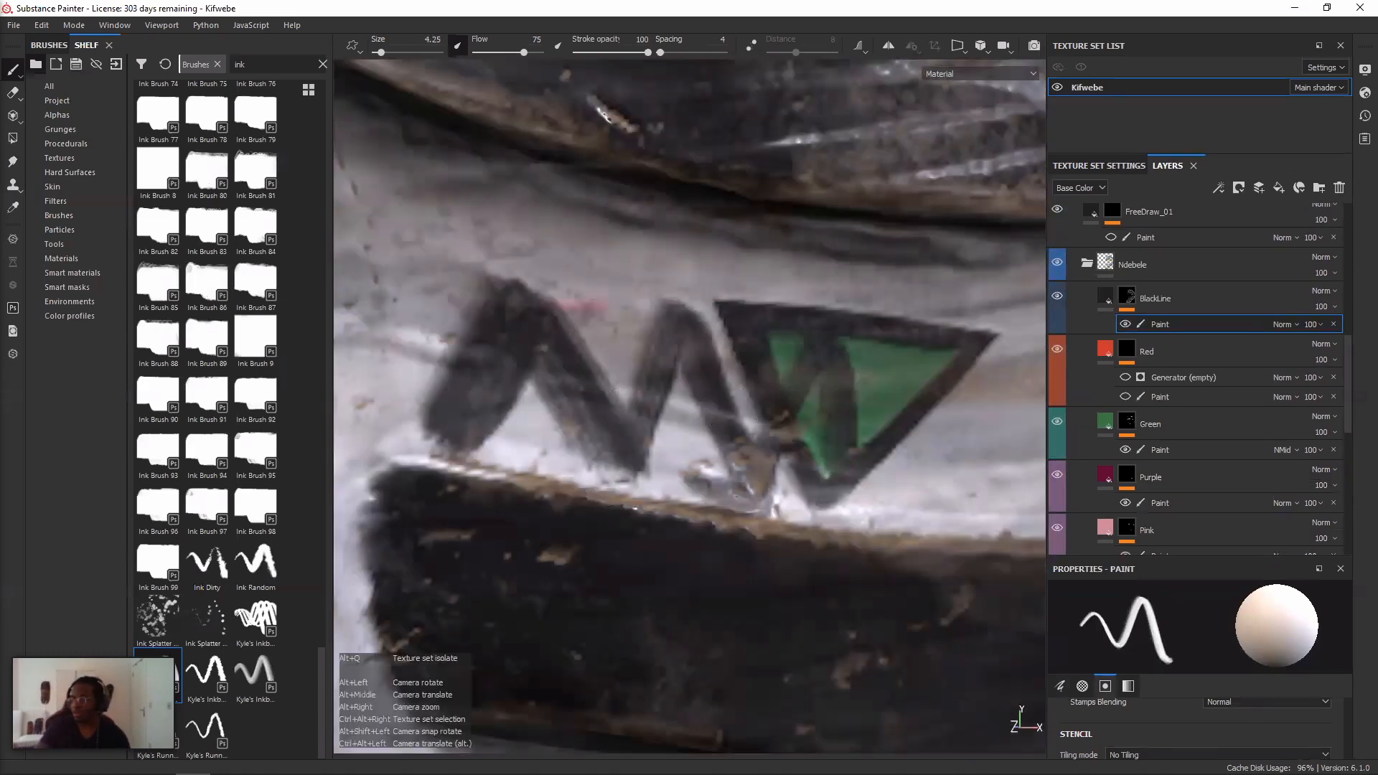
- Undo the black zigzag and switch the base Red layer to its newer paint effect instead of the original
mouse_move(687, 230)
alt+mouse_down()
mouse_move(739, 244)
mouse_move(736, 276)
alt+mouse_up()
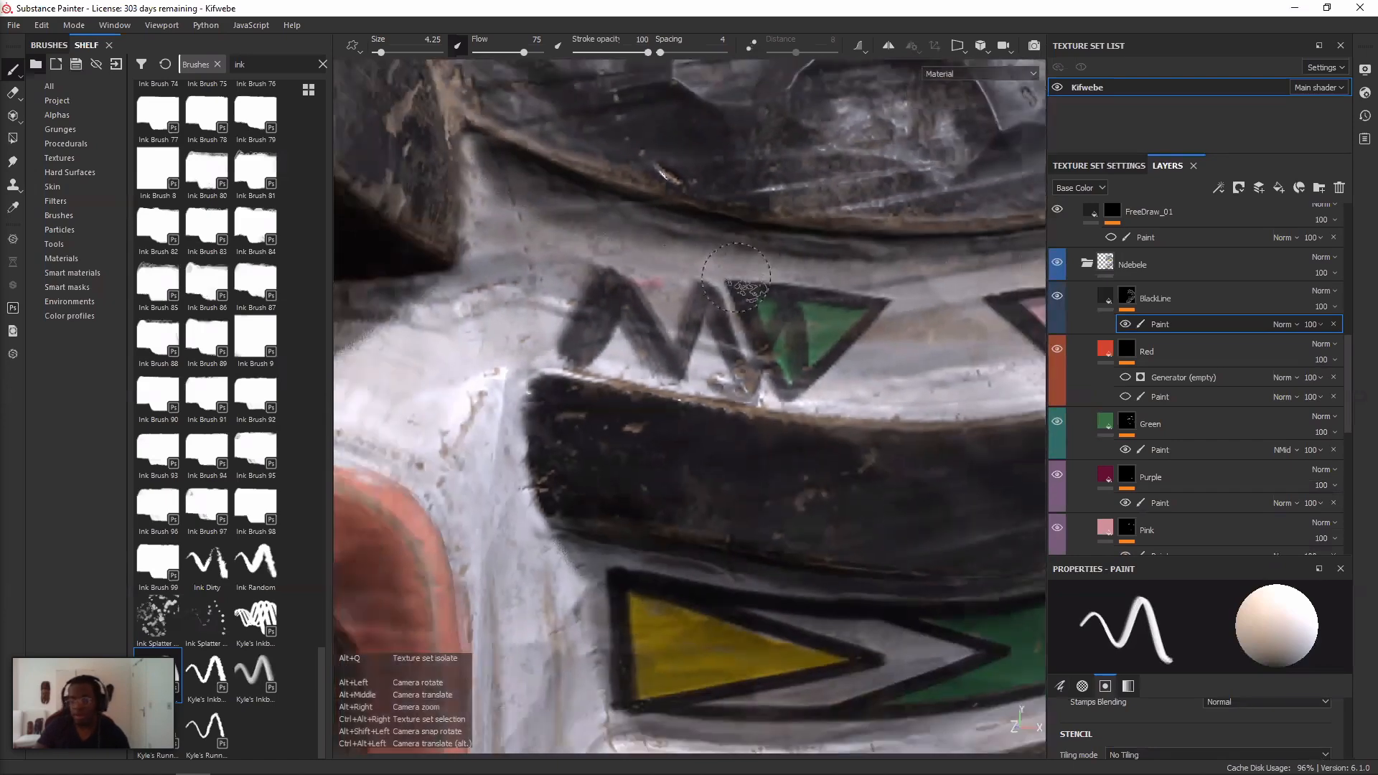
key(f)
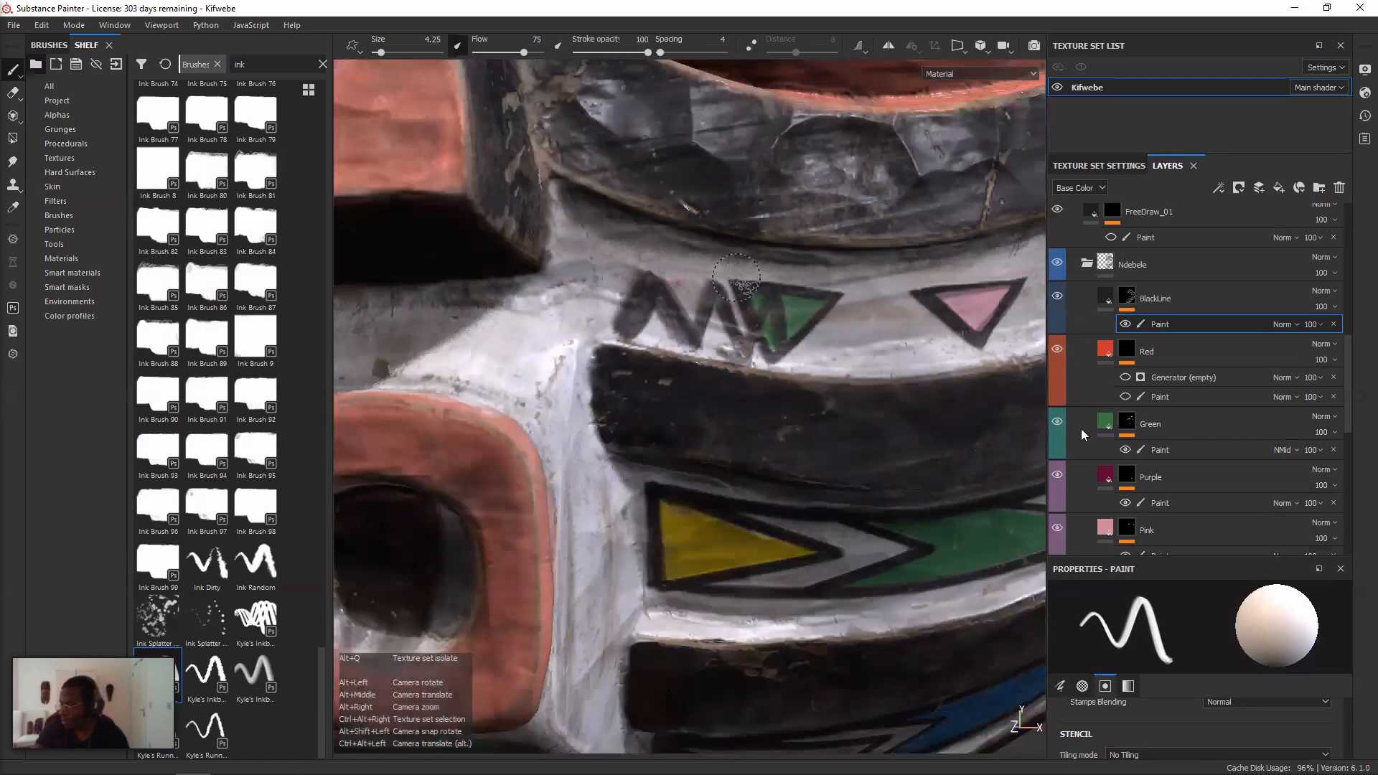
scroll(1072, 424, down, 5)
scroll(1106, 391, down, 1)
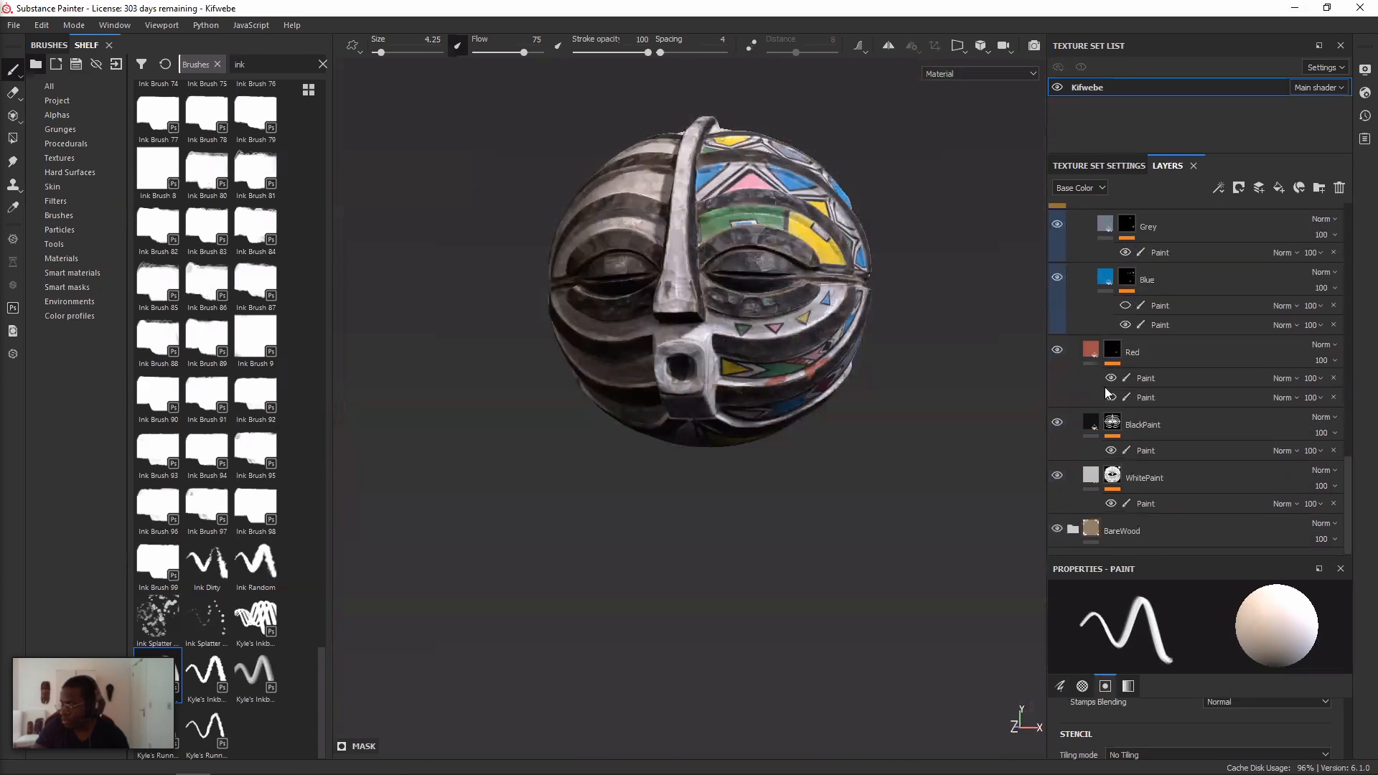
- Restore the base Red layer's original paint on the eyes, nose and mouth
scroll(1092, 416, up, 1)
scroll(892, 363, down, 1)
alt+middle_drag(892, 363, 896, 383)
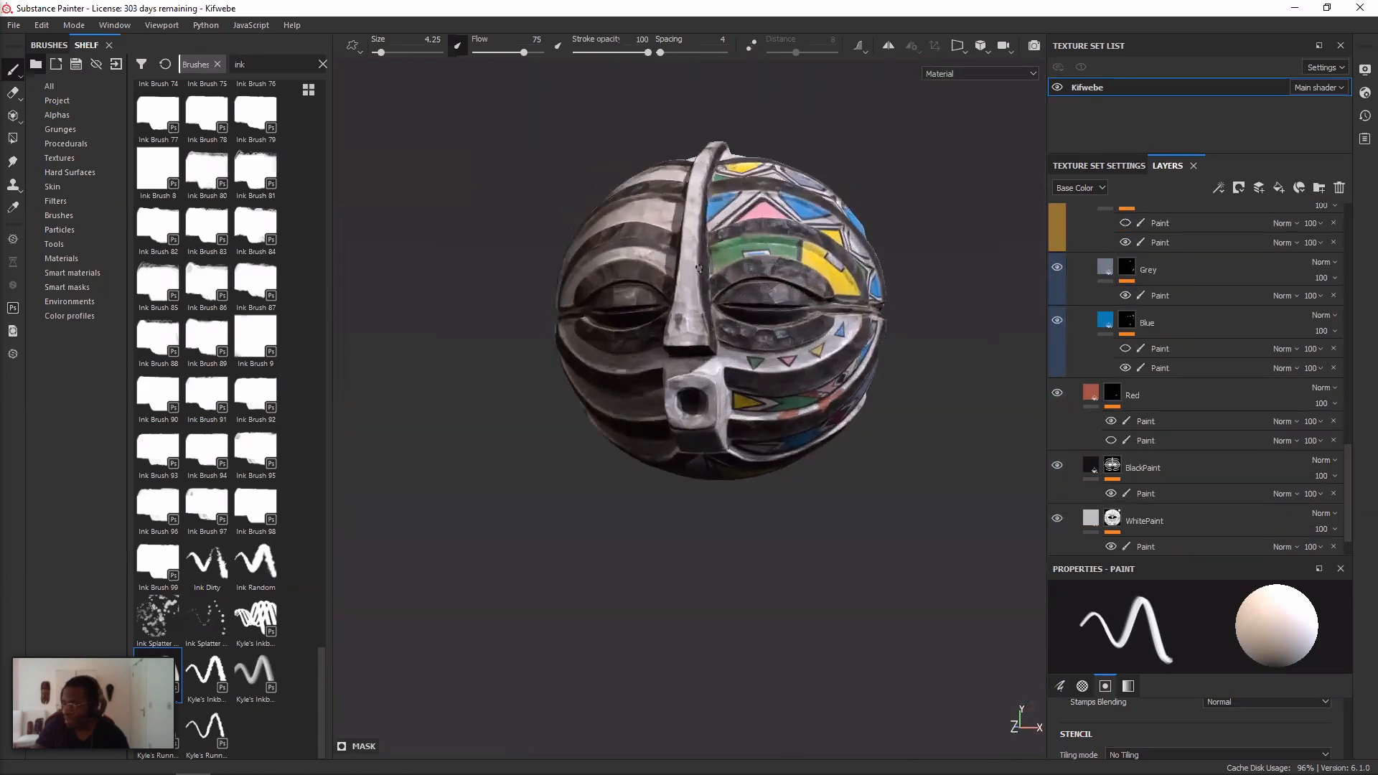
scroll(625, 397, up, 3)
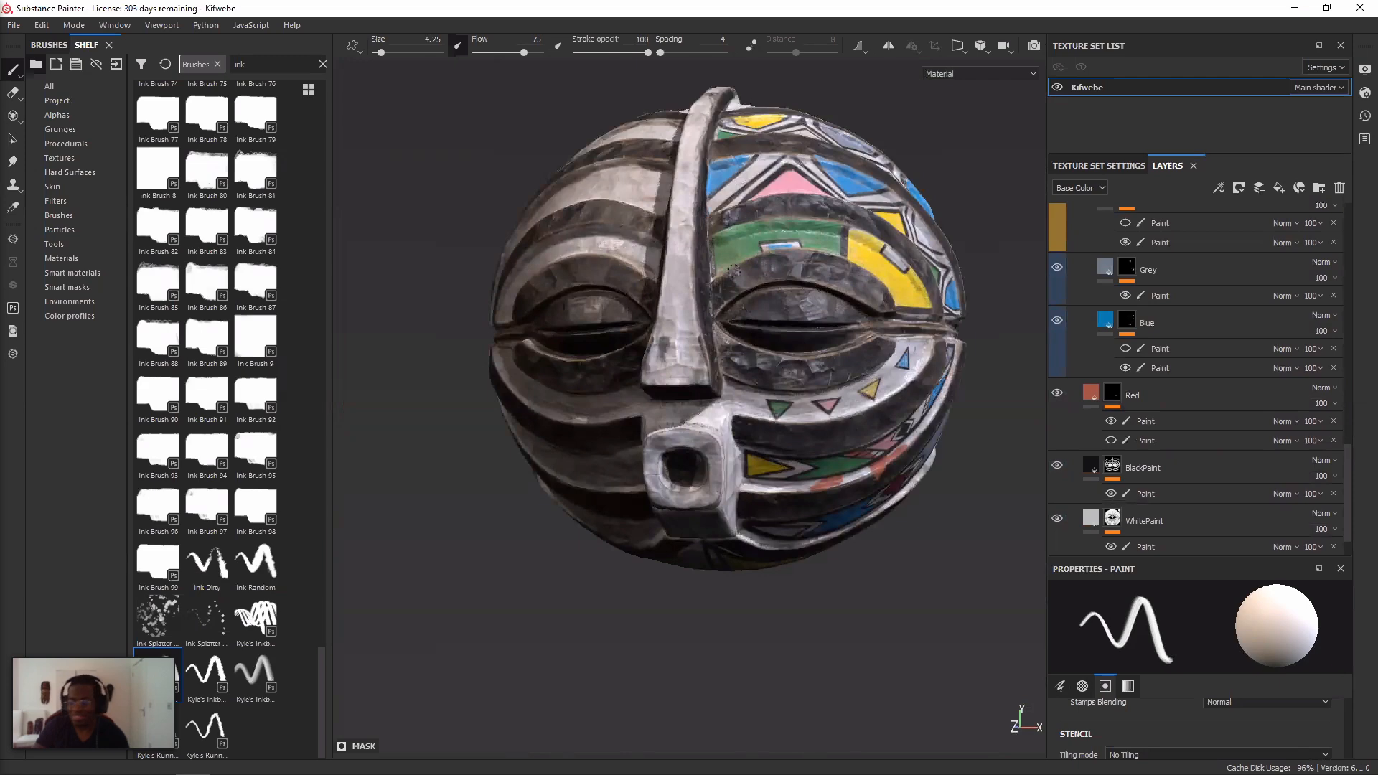
scroll(1077, 333, up, 3)
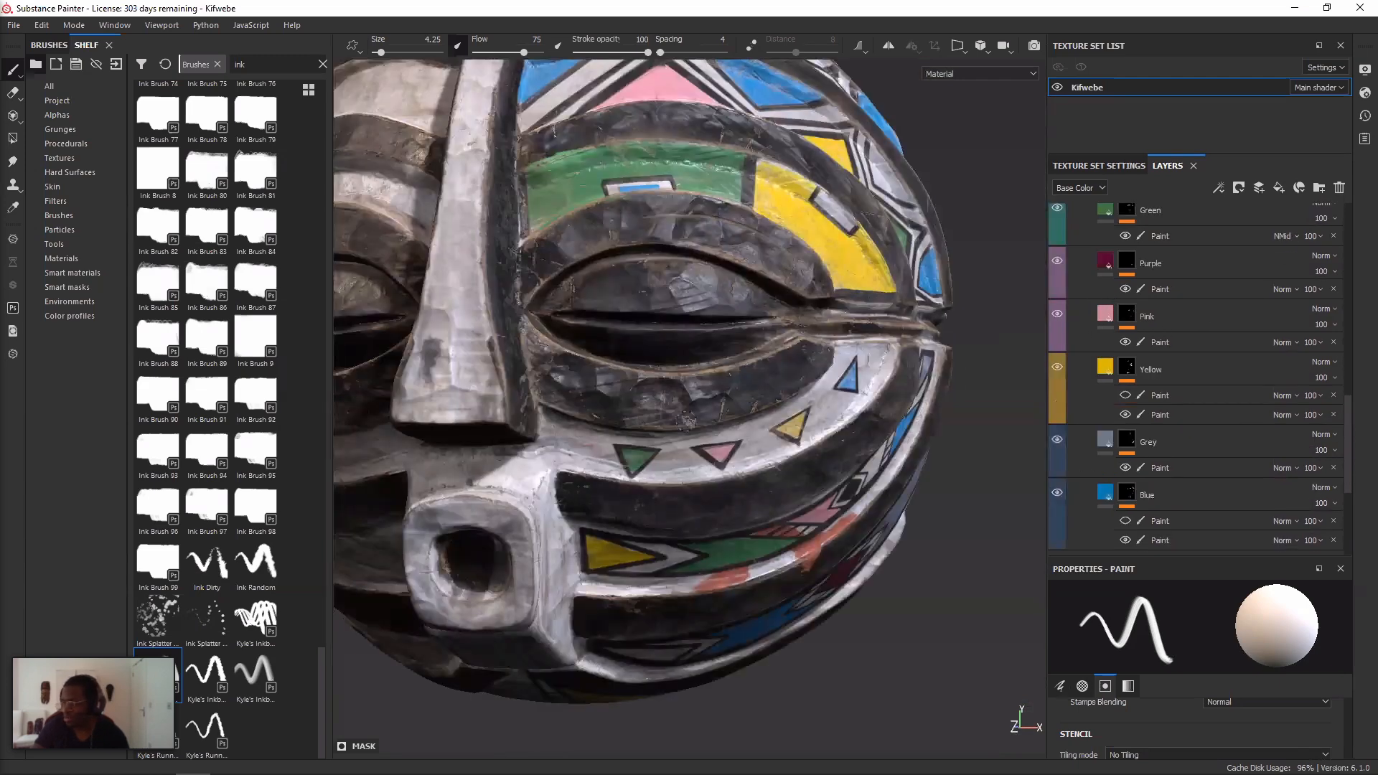
scroll(688, 422, up, 3)
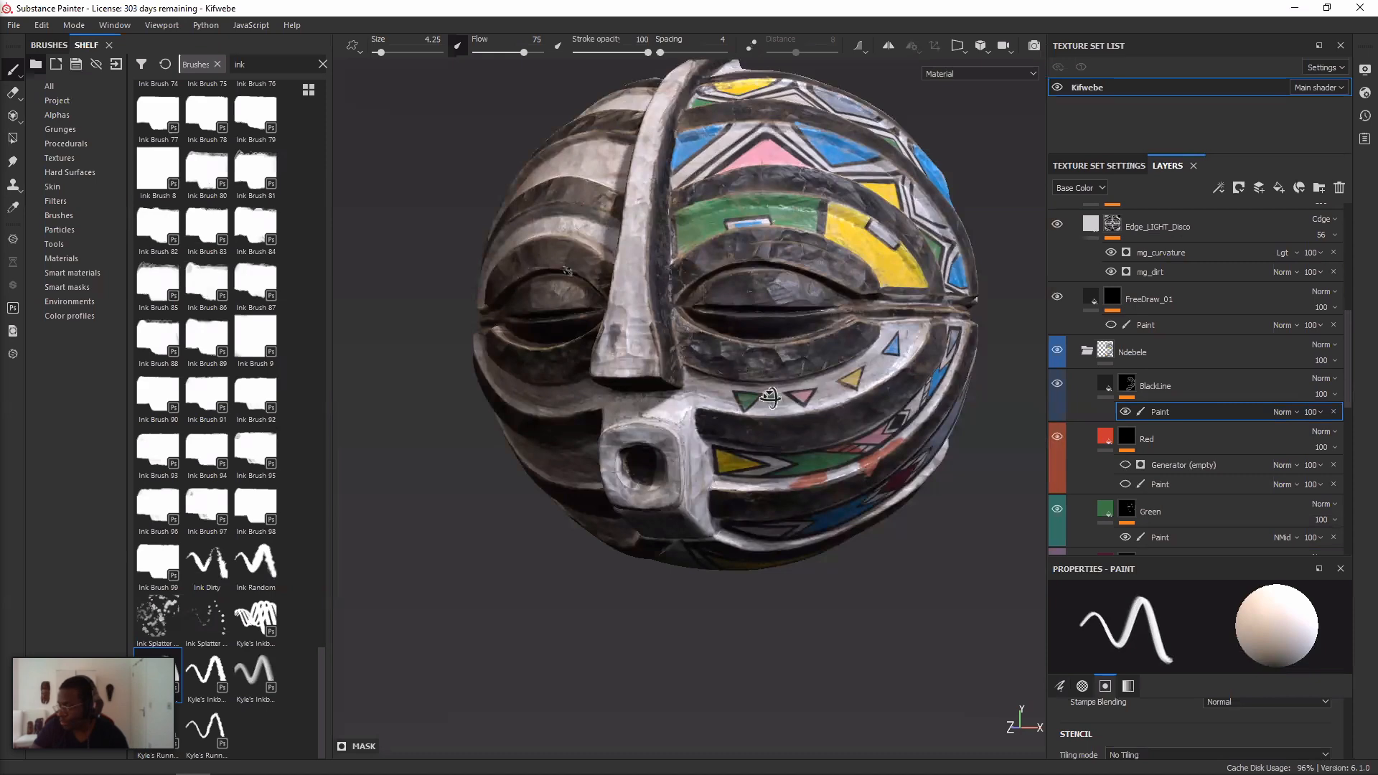
alt+drag(567, 271, 719, 280)
scroll(719, 280, up, 1)
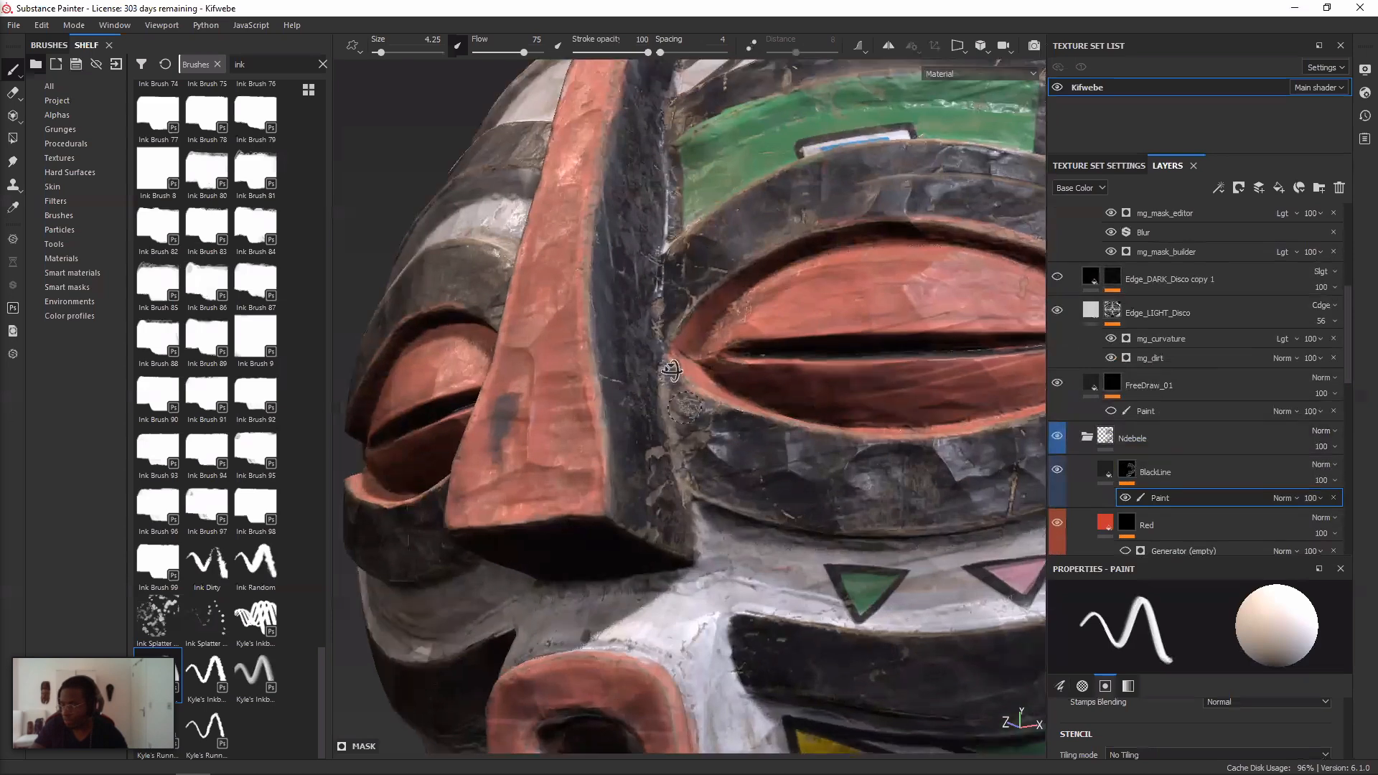
- Examine the worn paint edges around the nose, the eye and the green and yellow band, close up and from further away
alt+right_drag(672, 371, 769, 341)
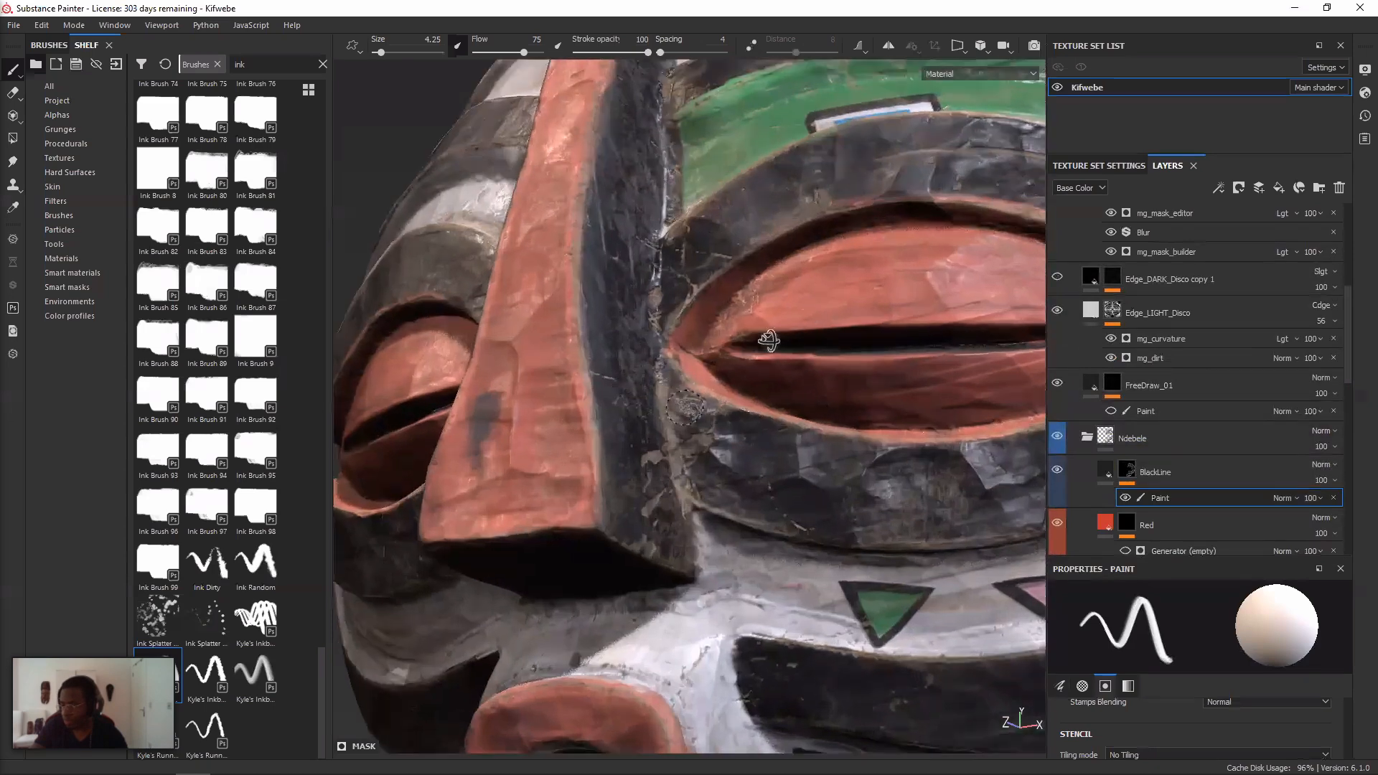
scroll(685, 407, up, 1)
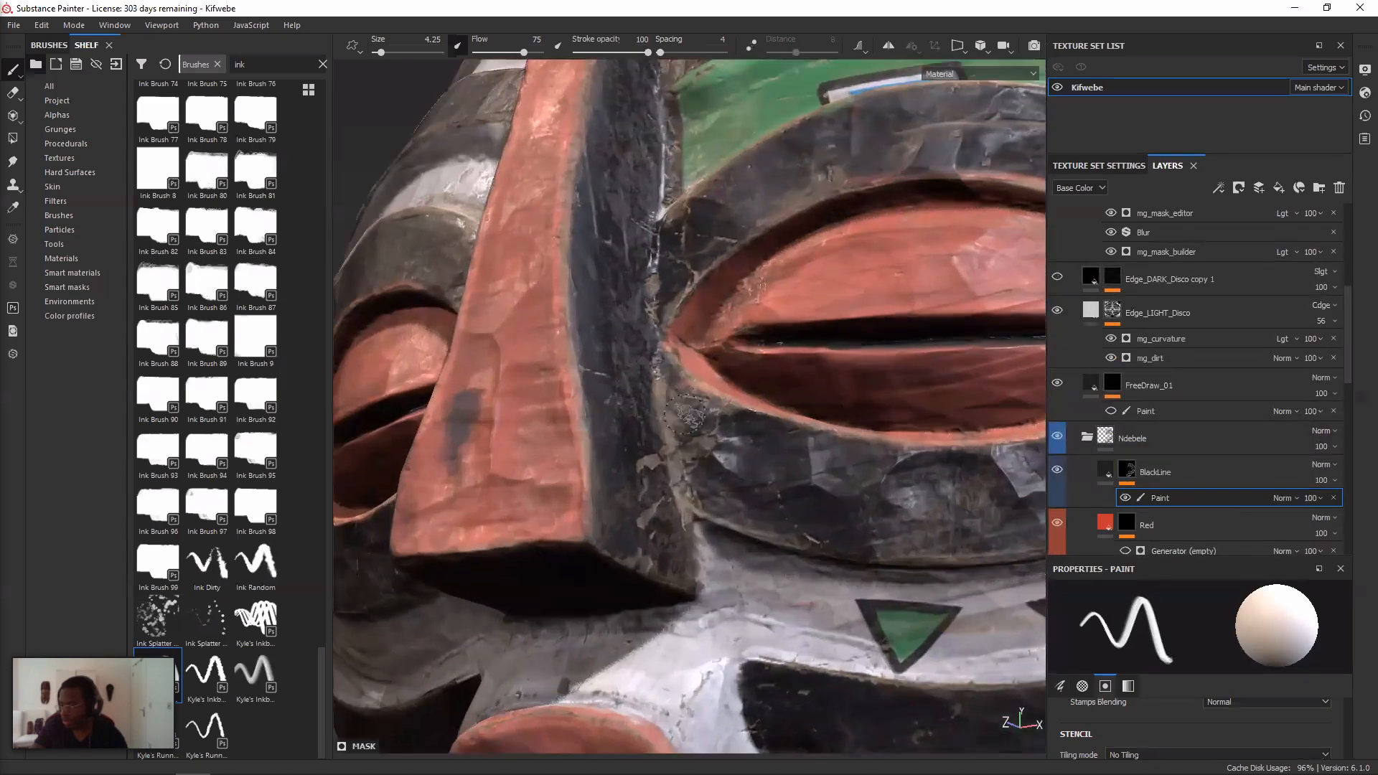
scroll(684, 414, up, 1)
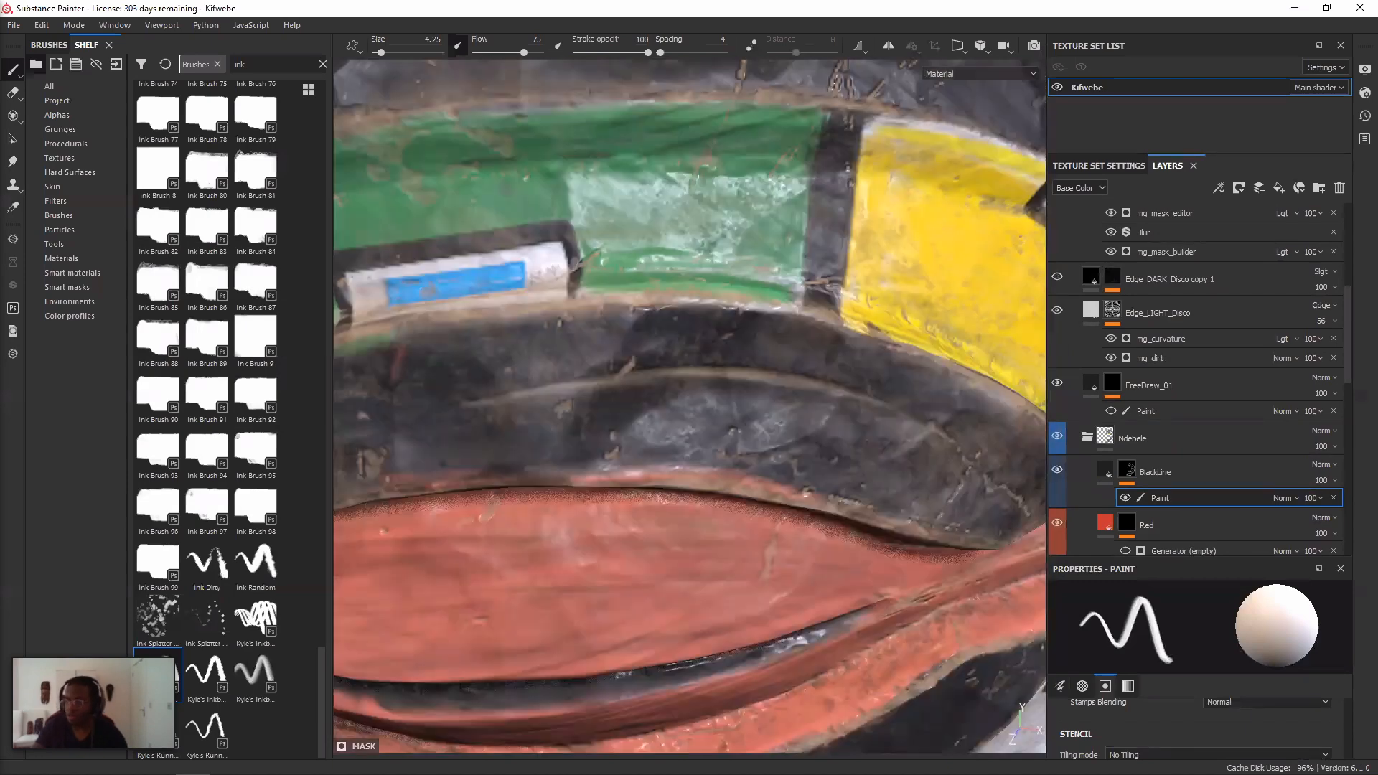
alt+middle_drag(438, 321, 392, 310)
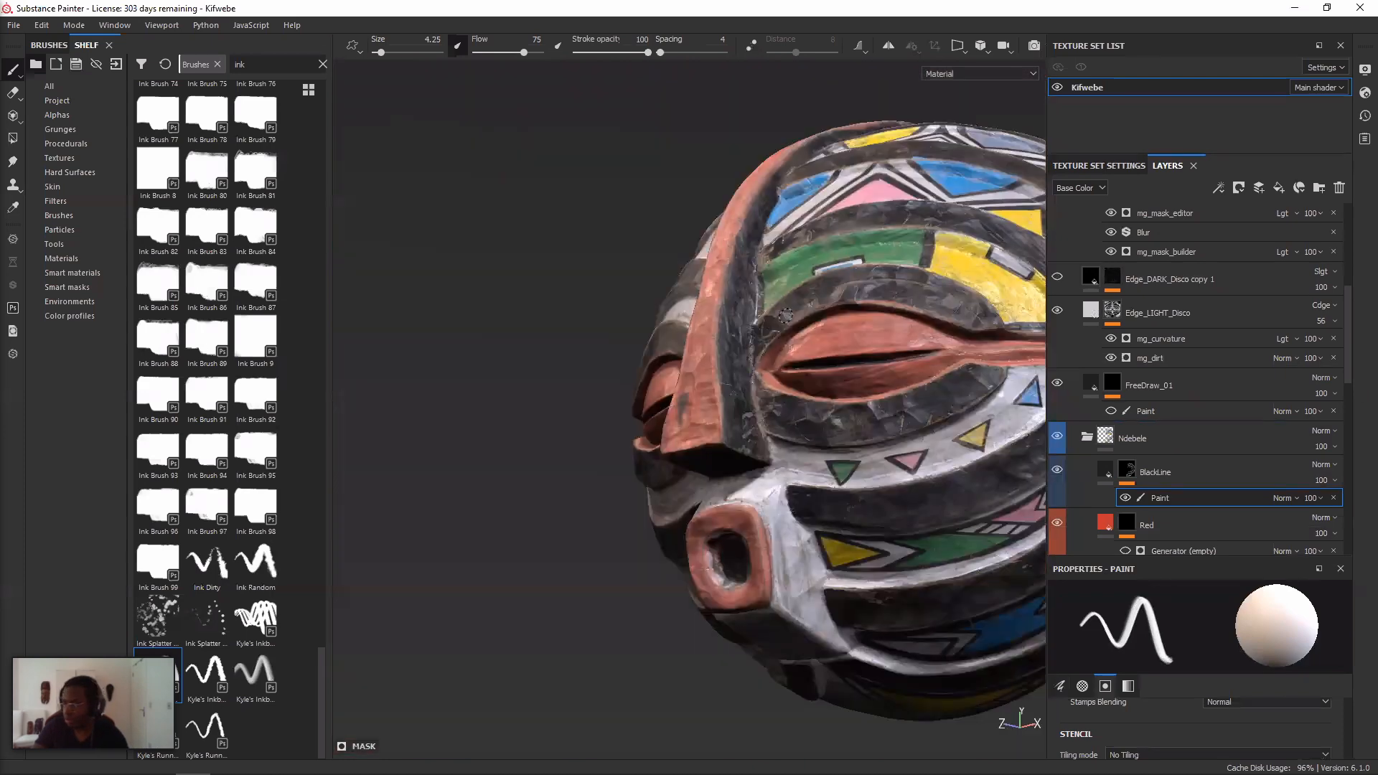
alt+right_drag(762, 307, 688, 310)
mouse_move(689, 310)
alt+mouse_down()
mouse_move(699, 345)
mouse_move(739, 341)
alt+mouse_up()
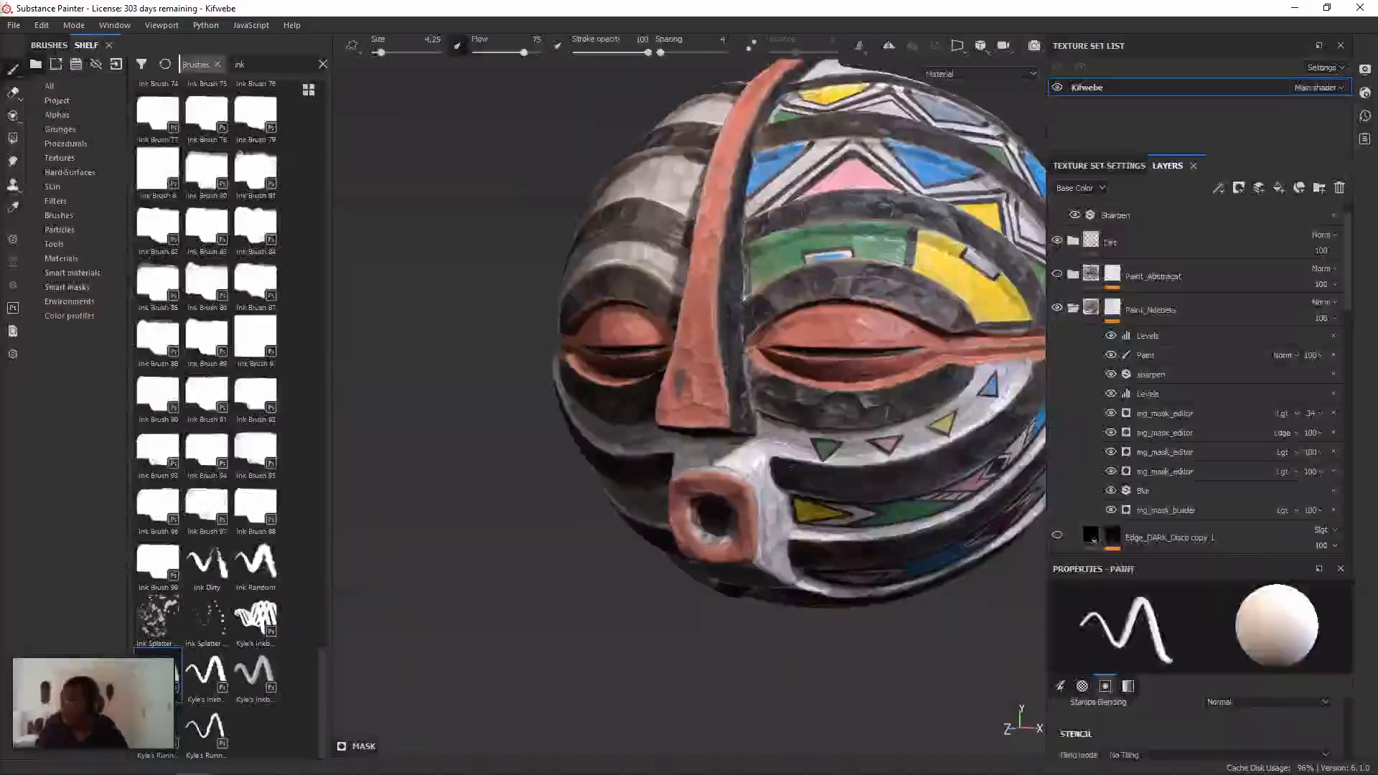
- Inspect the Levels and mask editor effects on the Paint_Ndebele folder's mask
click(1148, 292)
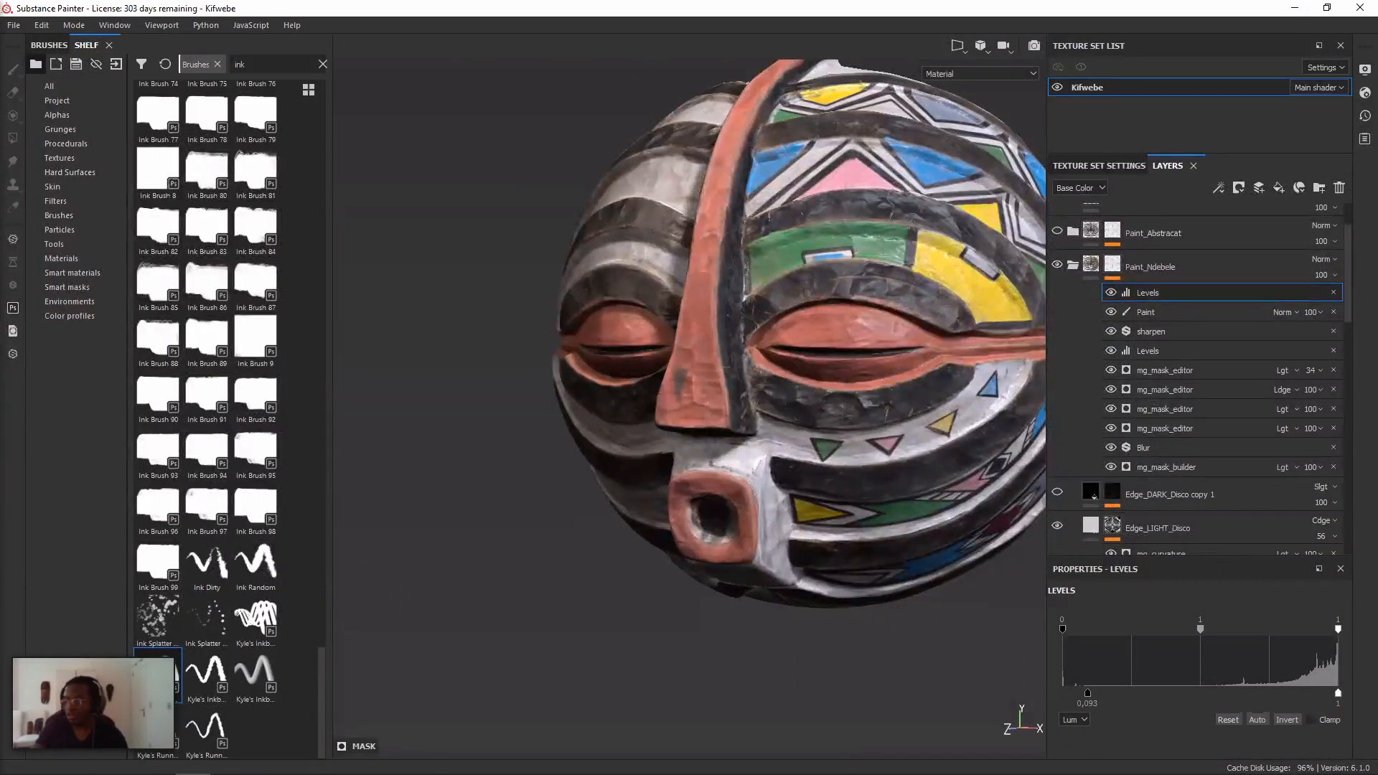
click(1149, 267)
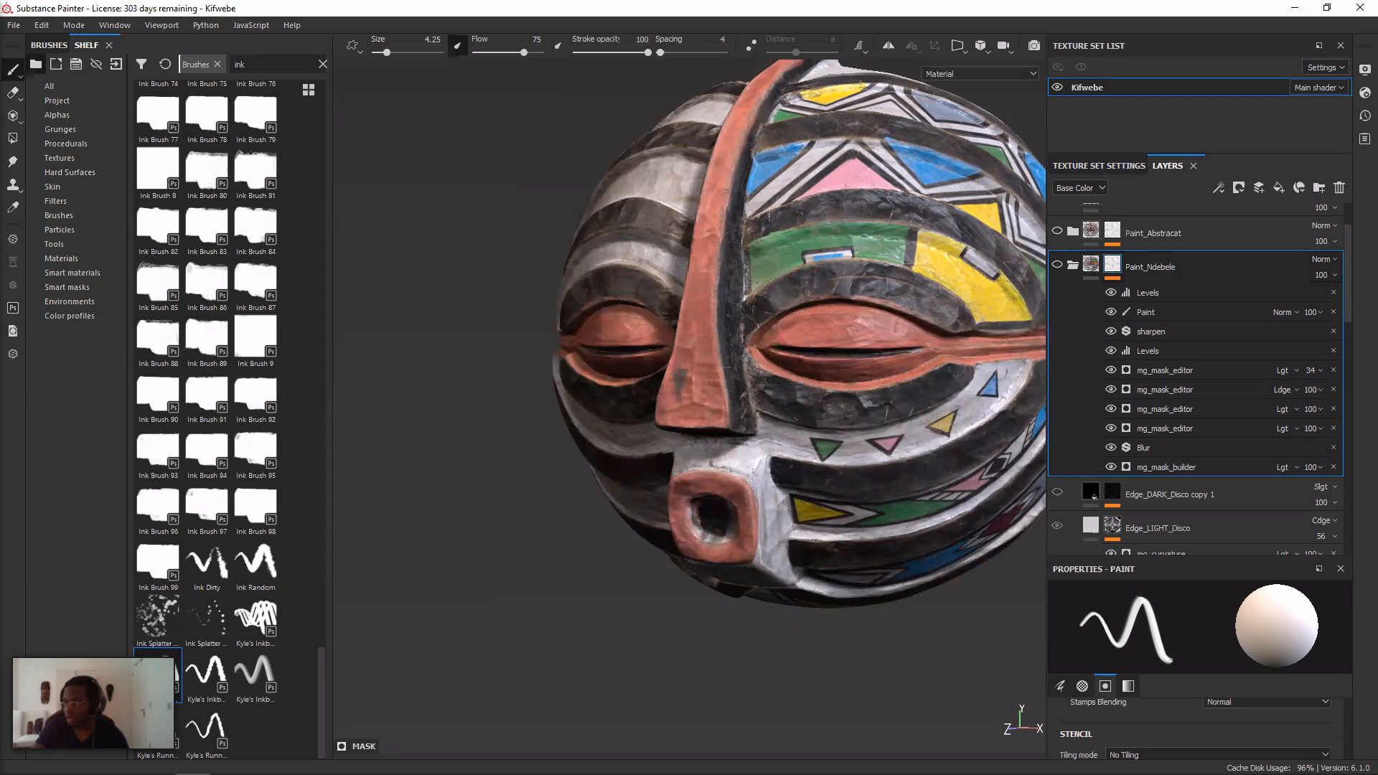
click(1057, 265)
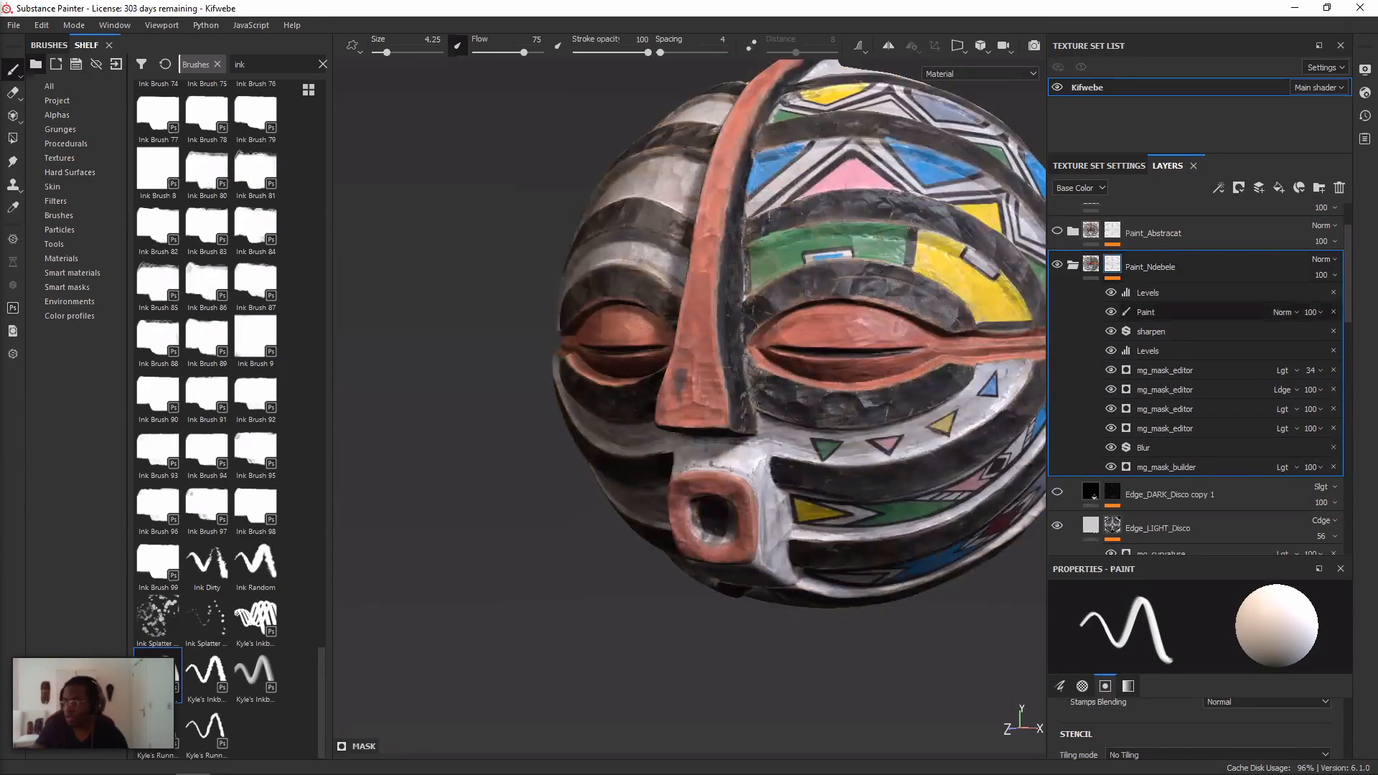
click(1163, 292)
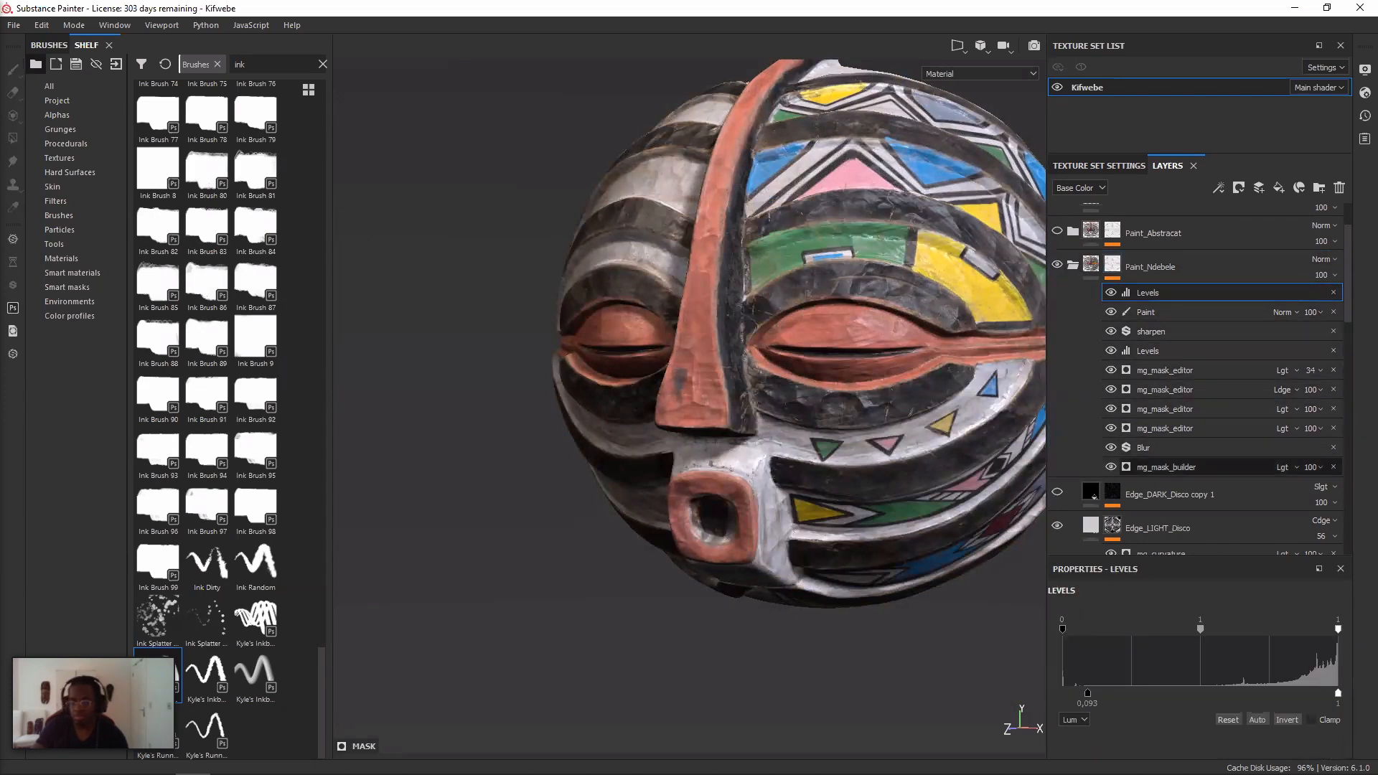
click(1164, 428)
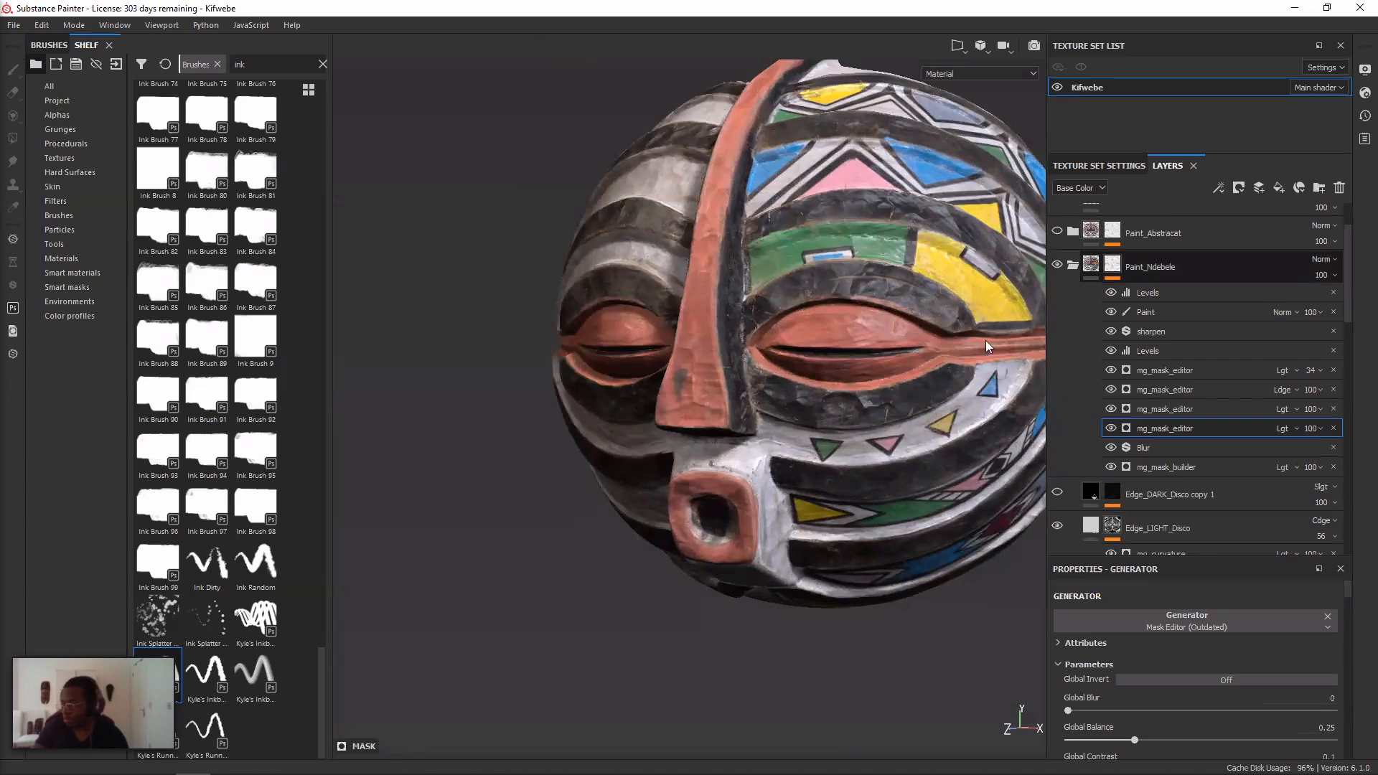
scroll(897, 377, up, 2)
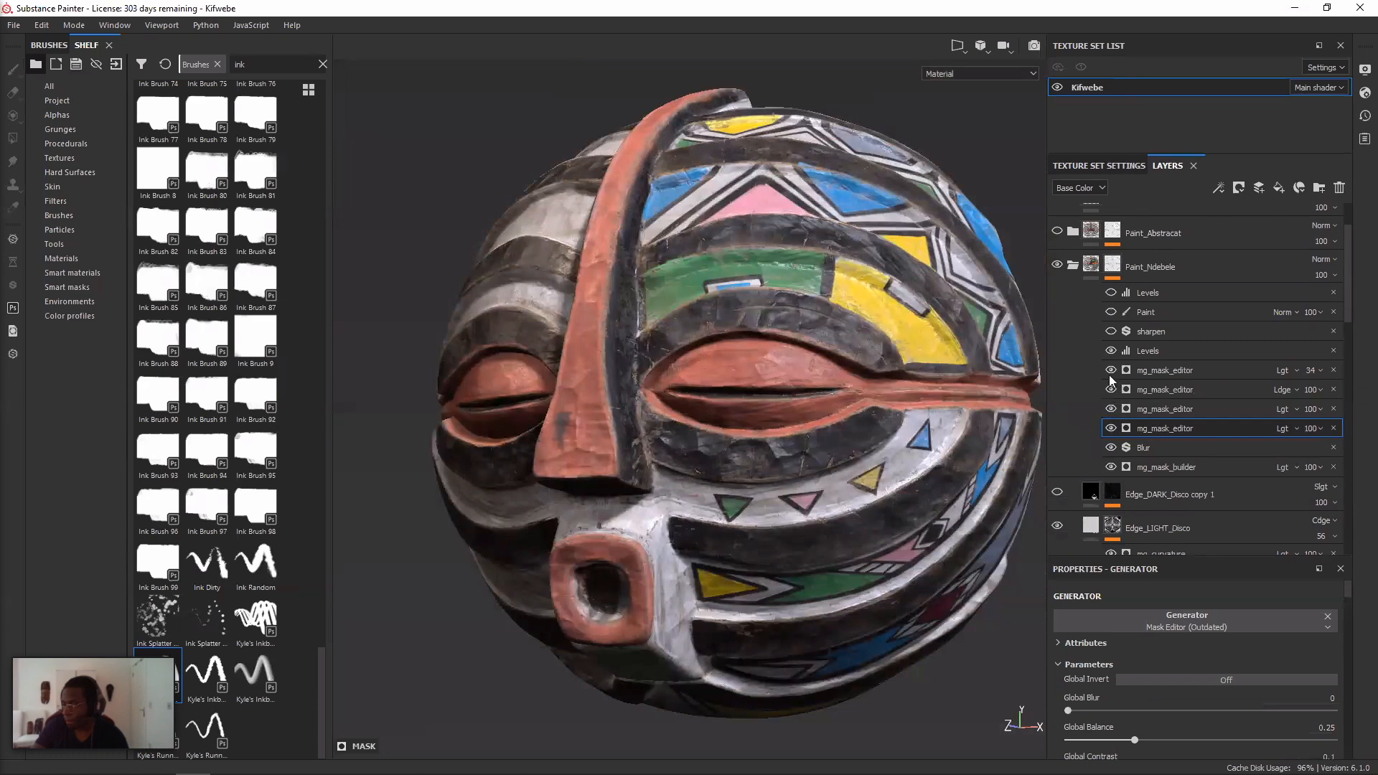
- Compare the painted pattern with the Levels, Paint and sharpen effects of the Paint_Ndebele mask hidden and restored
click(1110, 312)
click(1111, 351)
click(1111, 331)
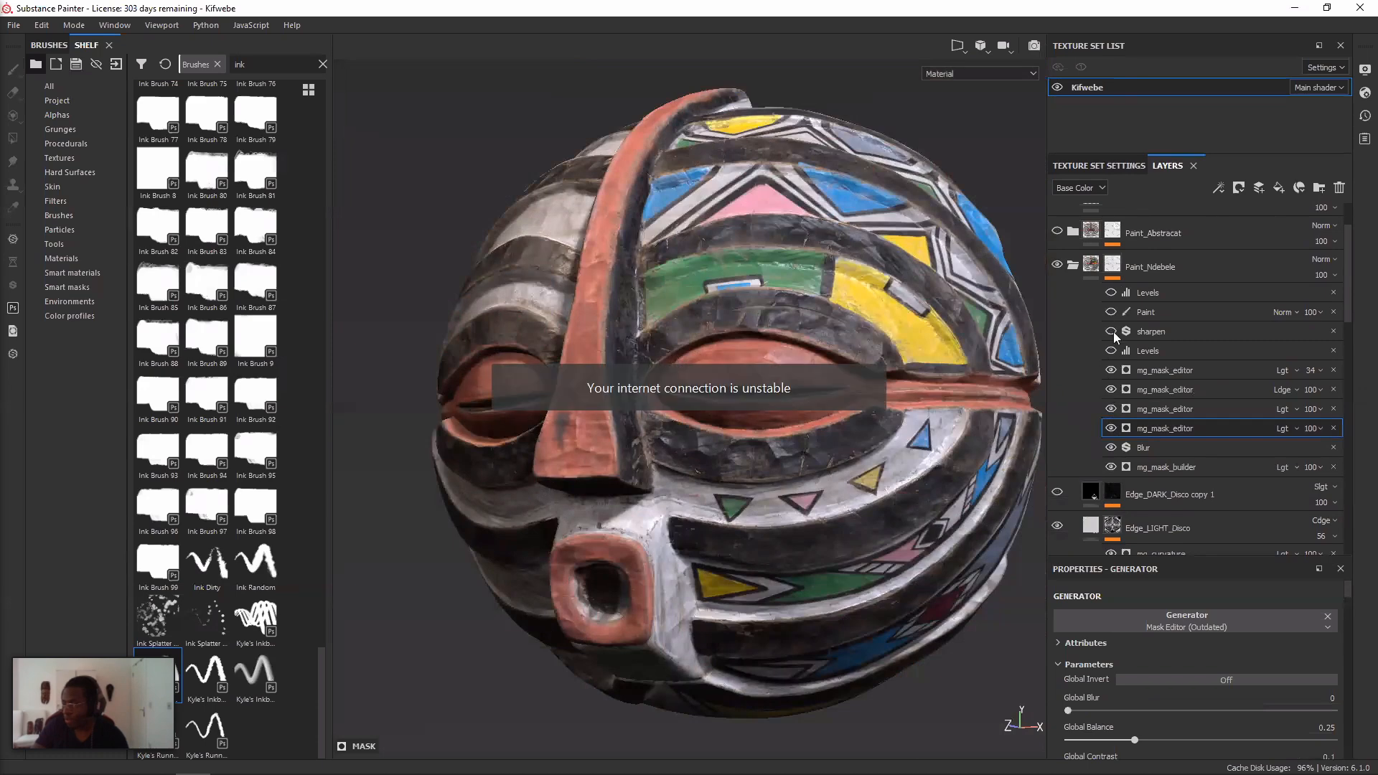
click(1110, 293)
click(1110, 293)
click(1111, 266)
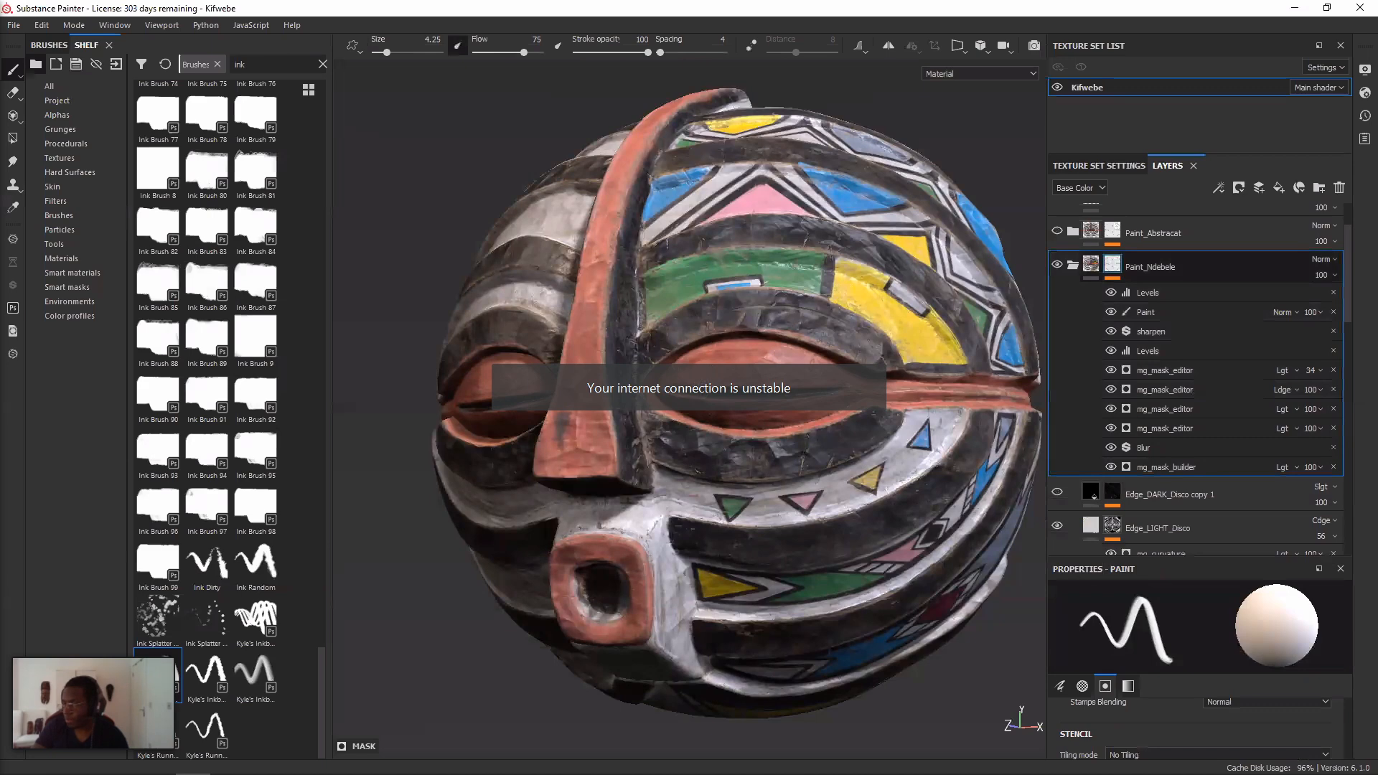
- Display the Paint_Ndebele mask alone and compare it with its mask editor and sharpen effects hidden and restored
alt+click(1111, 264)
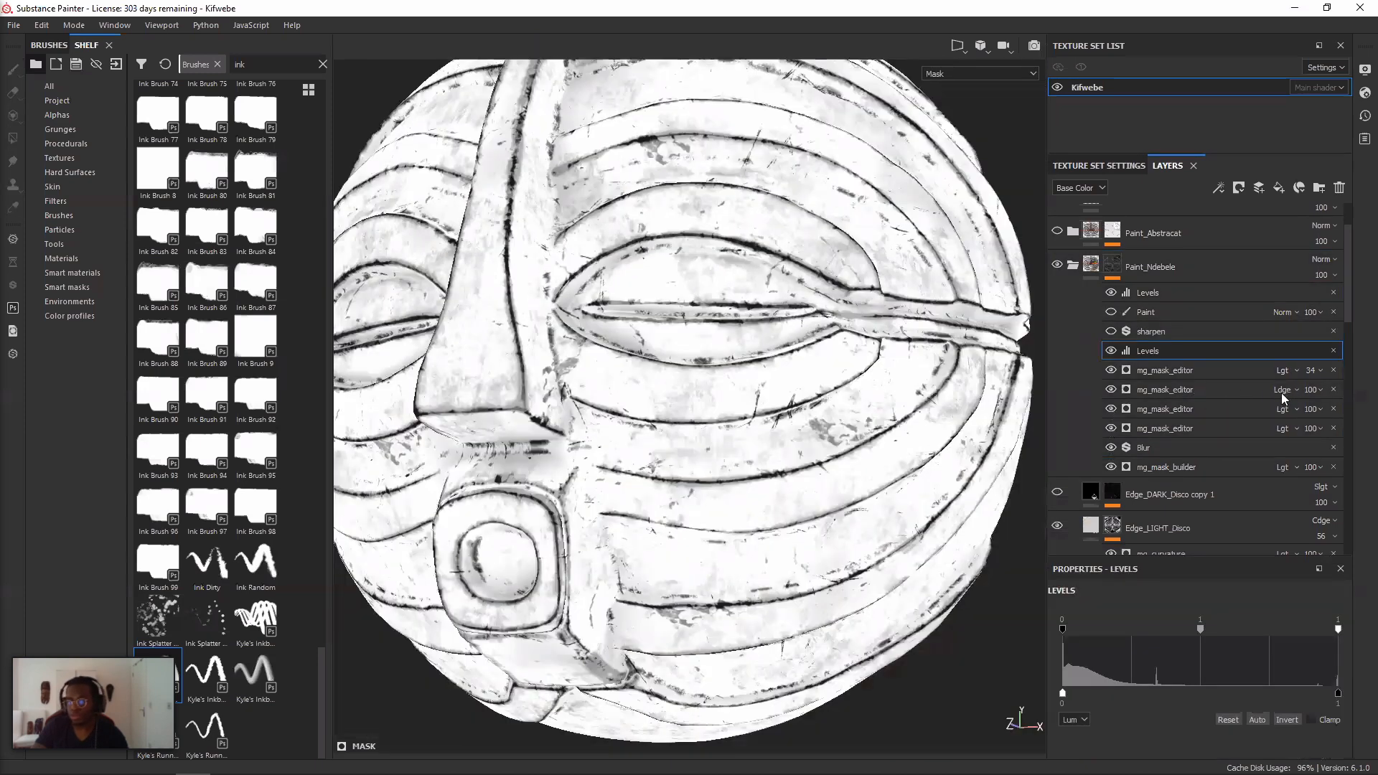
click(1111, 370)
click(1111, 389)
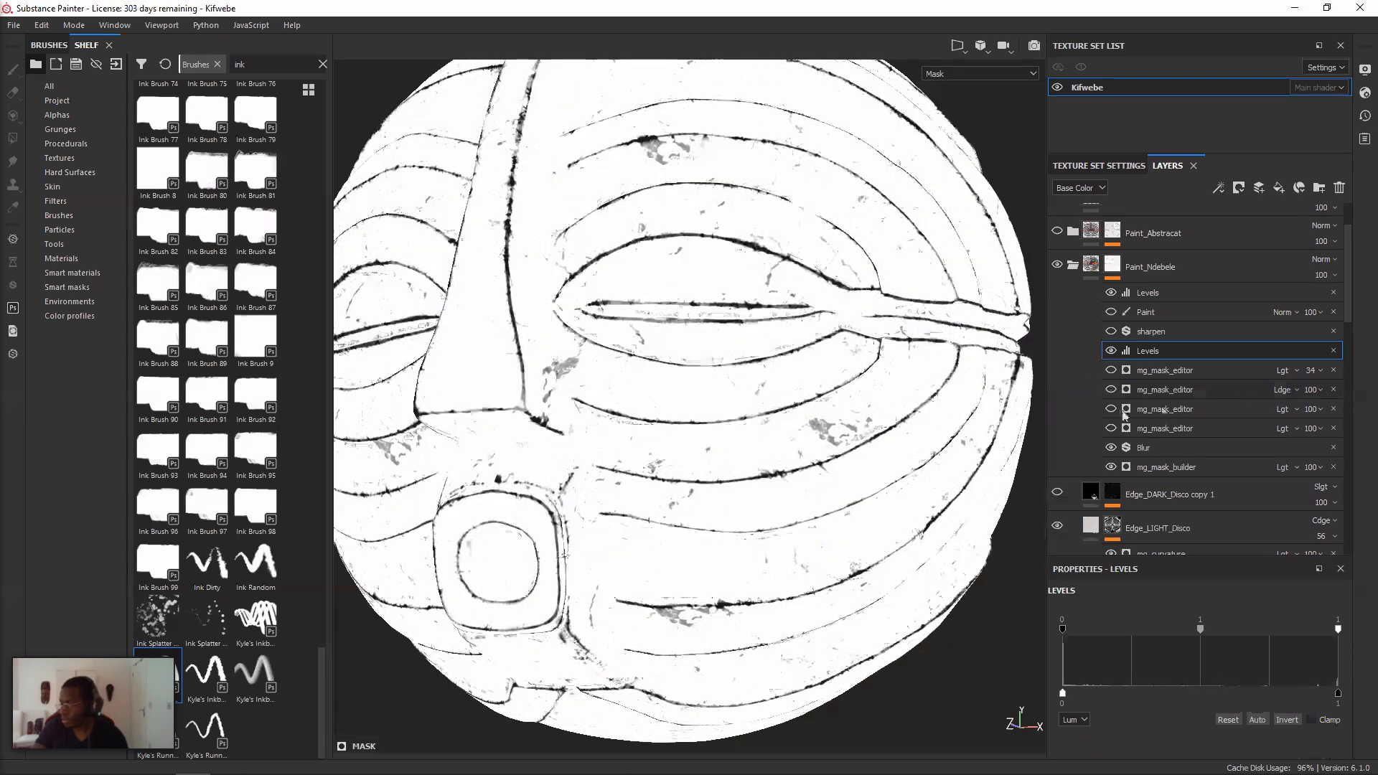
click(1110, 389)
click(1111, 370)
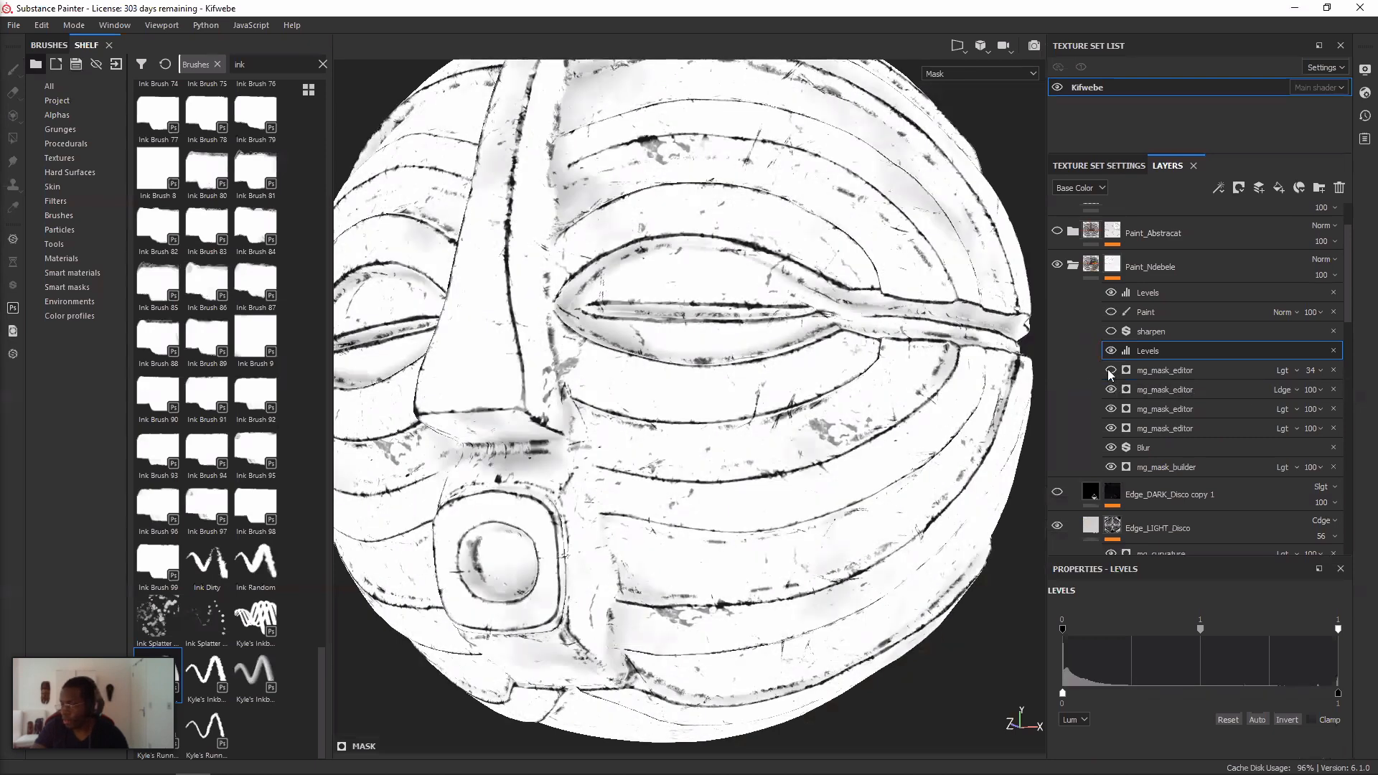
click(1111, 332)
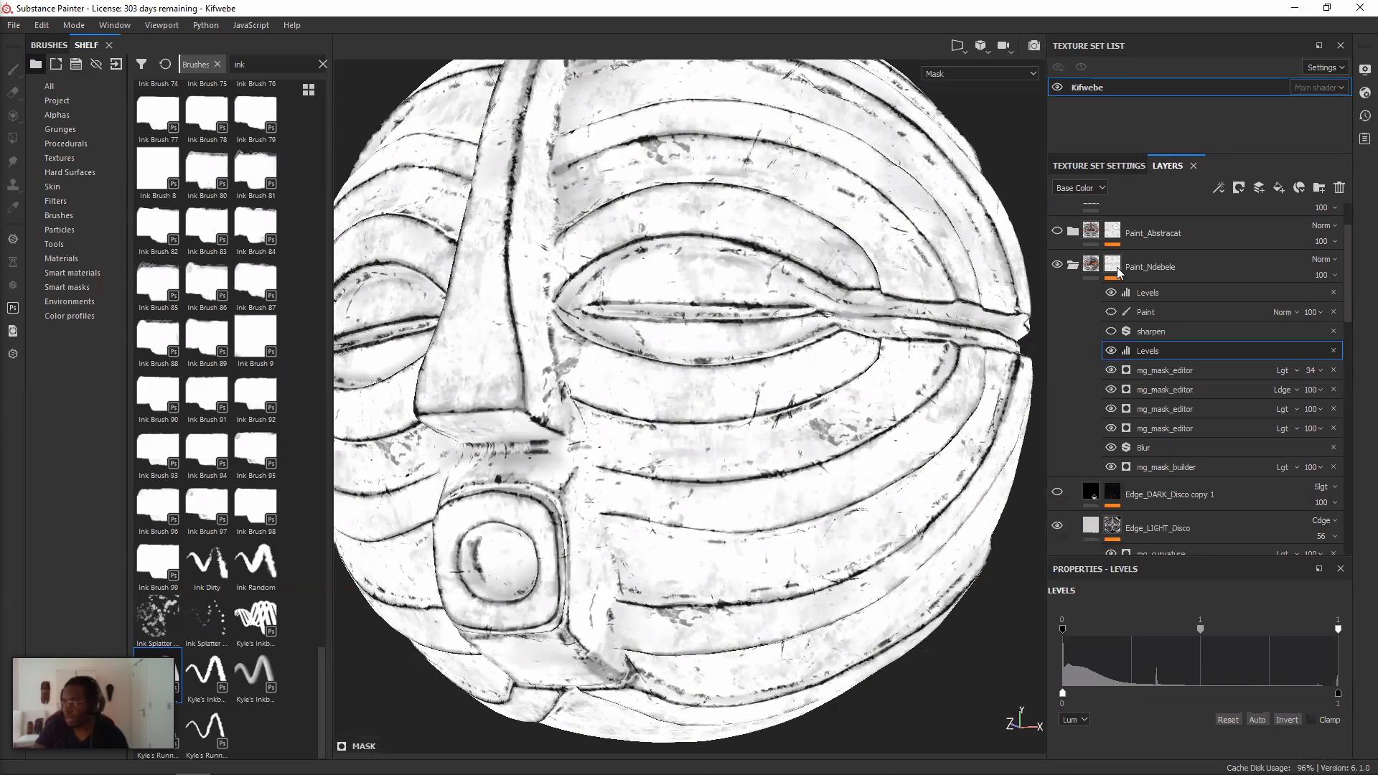
click(1111, 331)
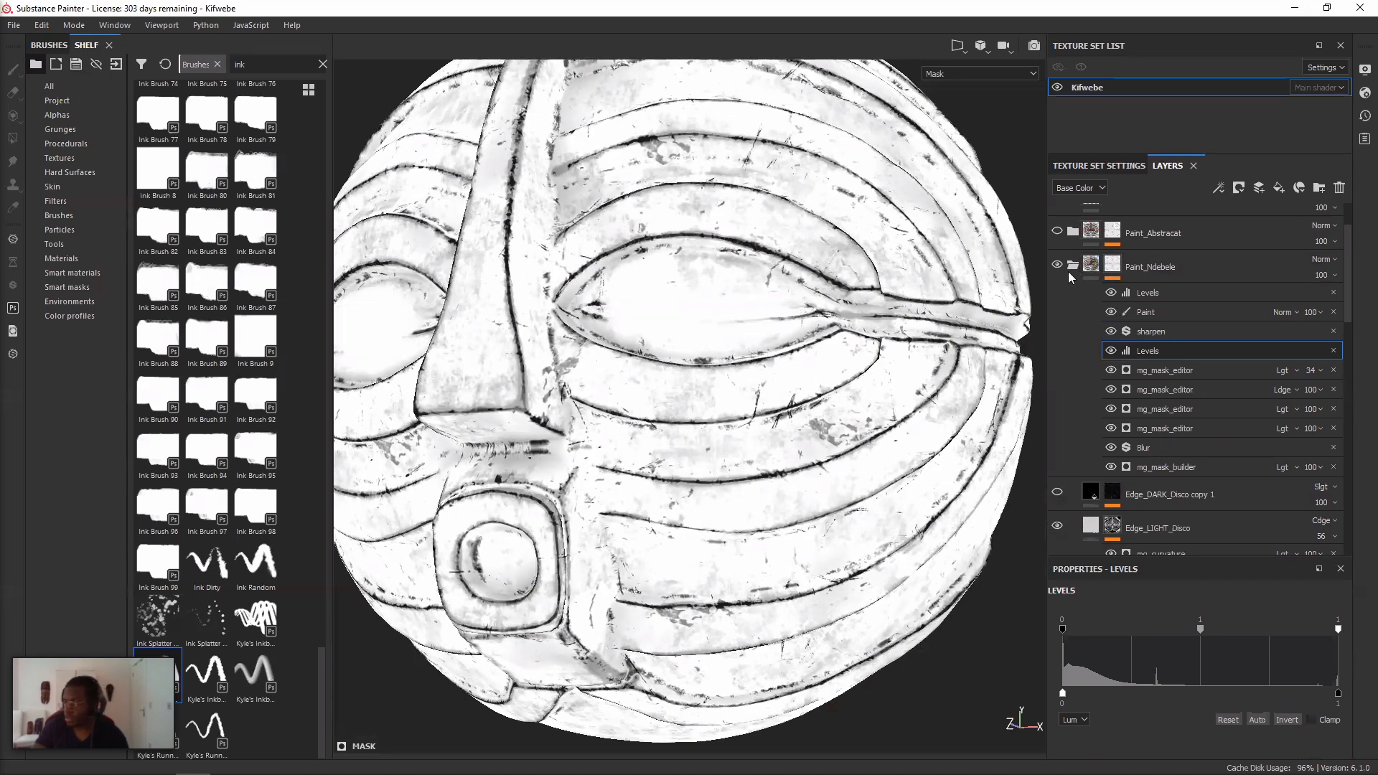
click(1092, 436)
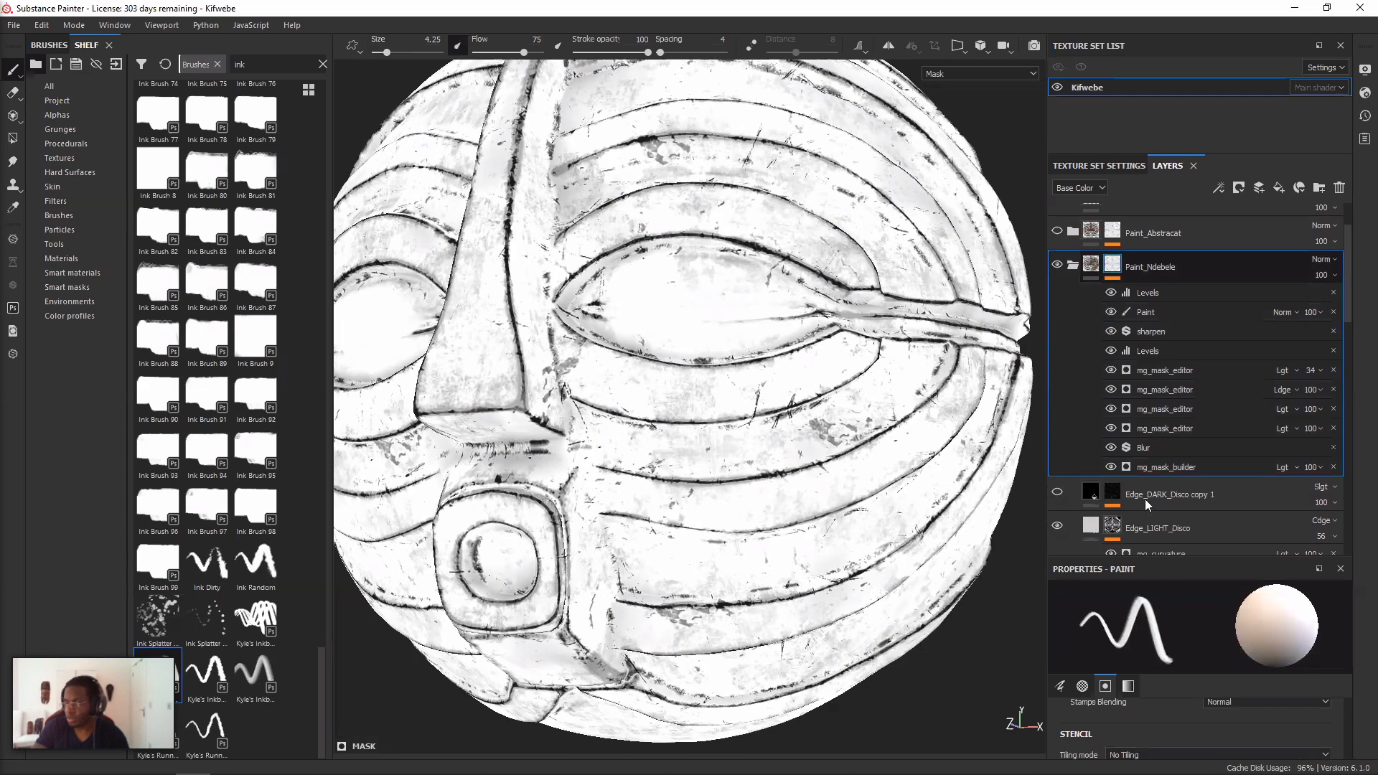
- Examine the Paint_Ndebele mask around the nose and eye, and the worn paint there in the material view
scroll(804, 395, up, 3)
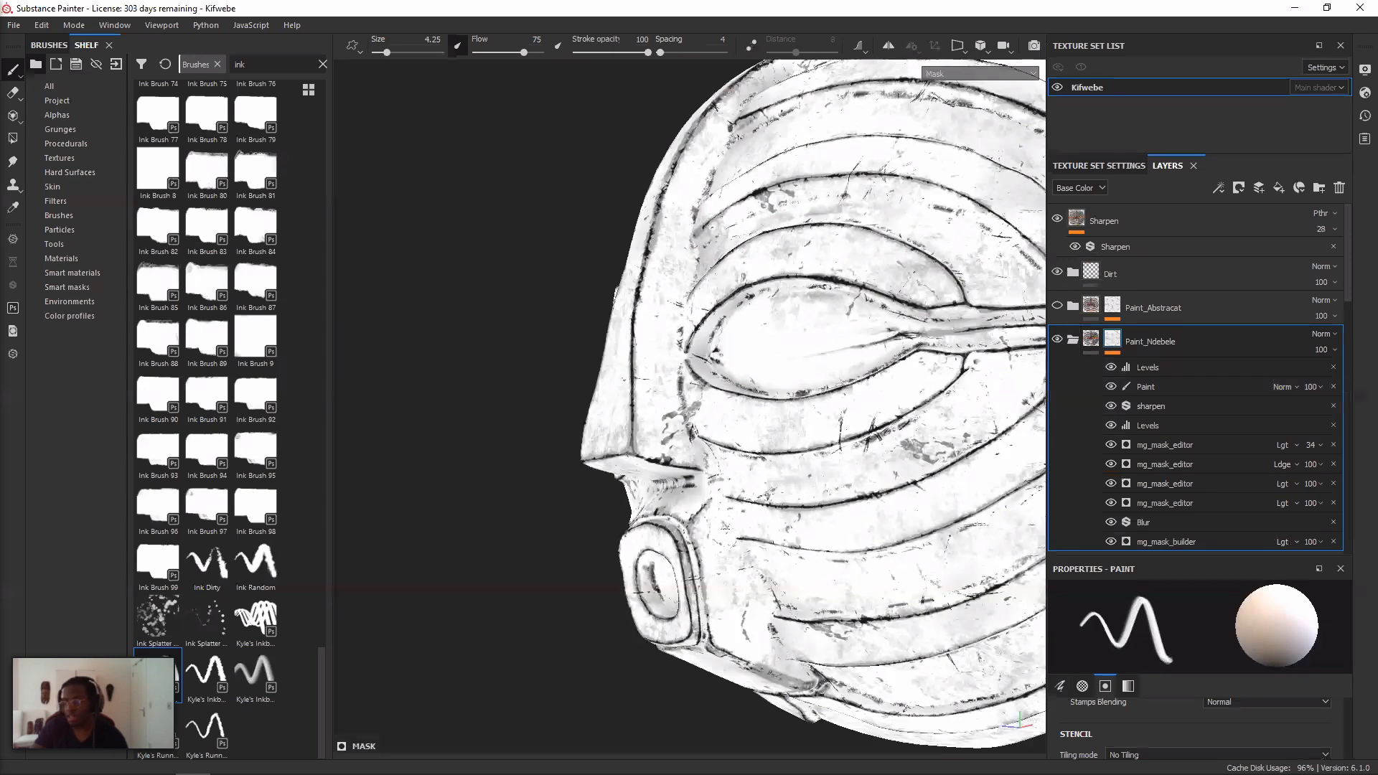
scroll(619, 388, up, 3)
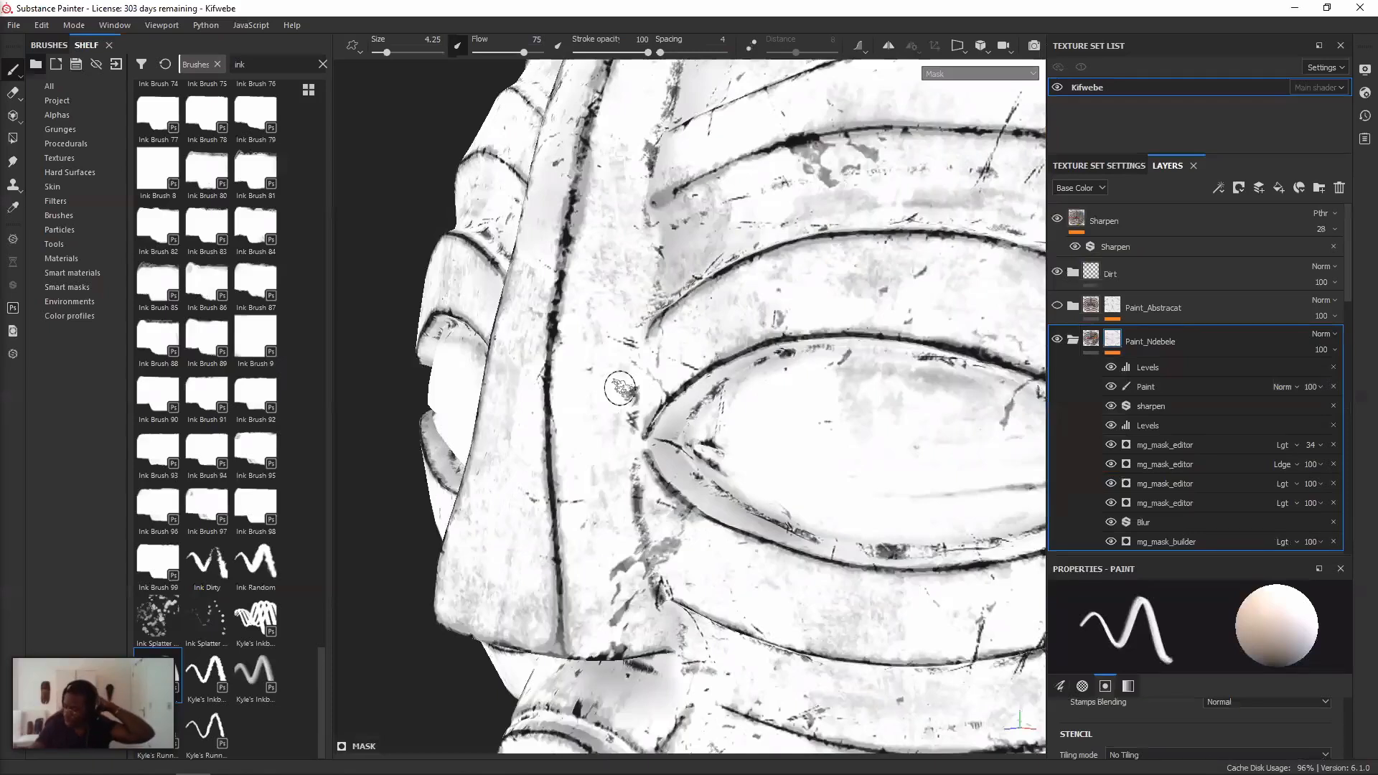
key(m)
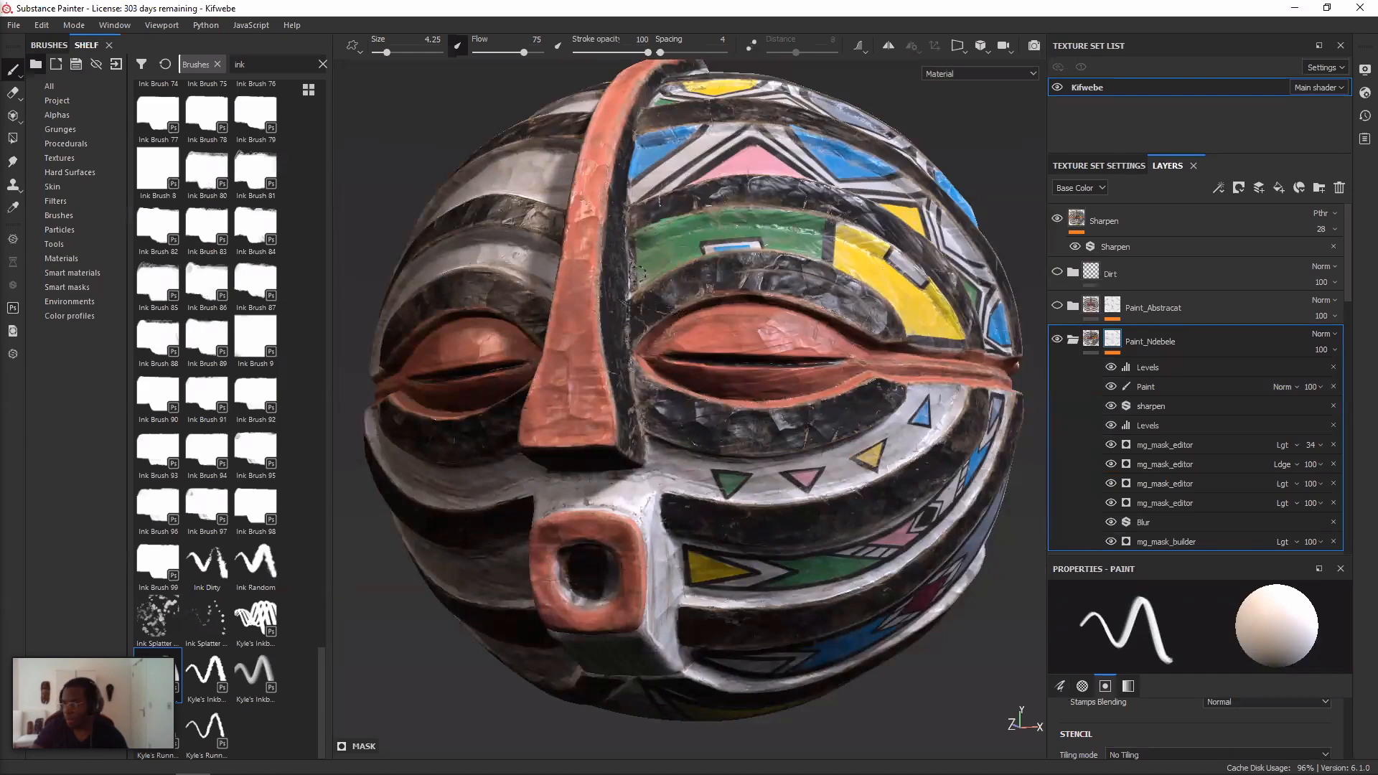
alt+drag(638, 273, 594, 280)
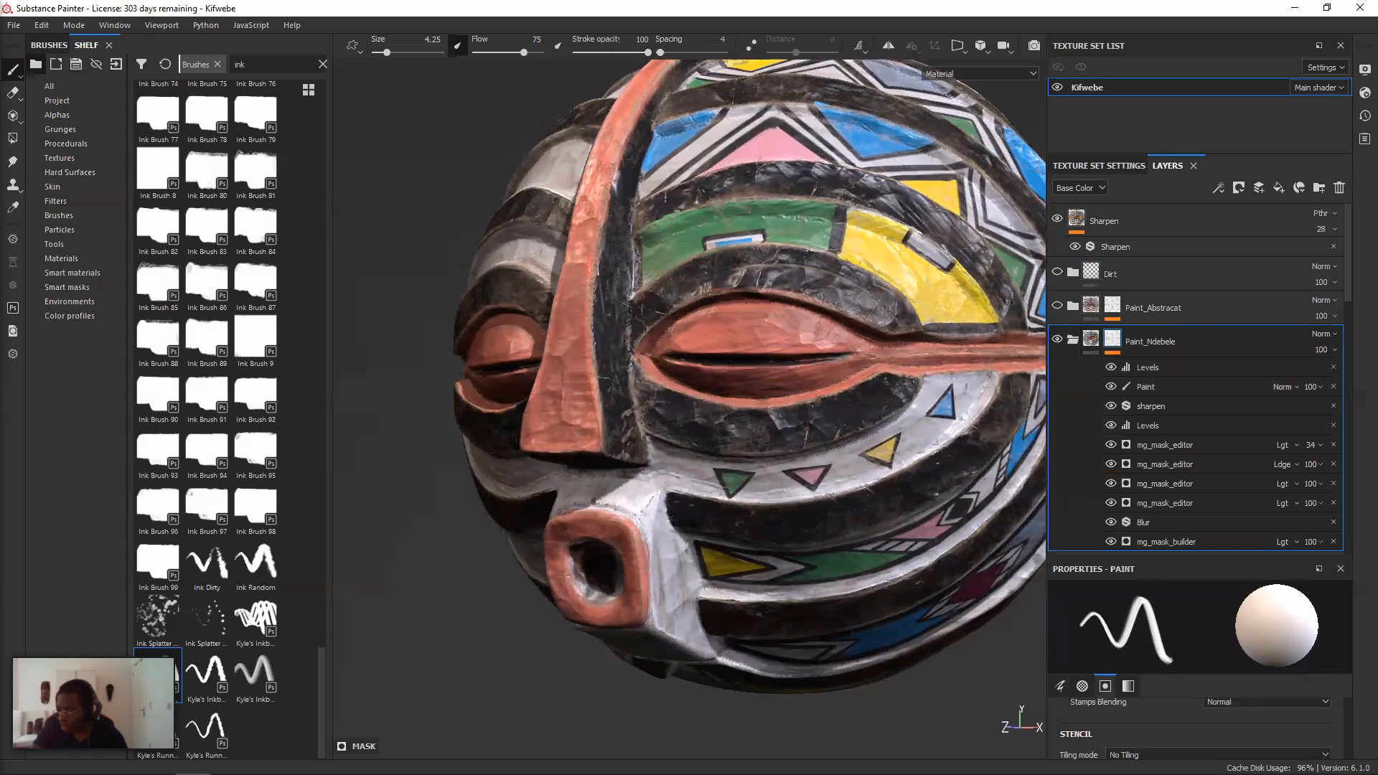
scroll(721, 405, up, 2)
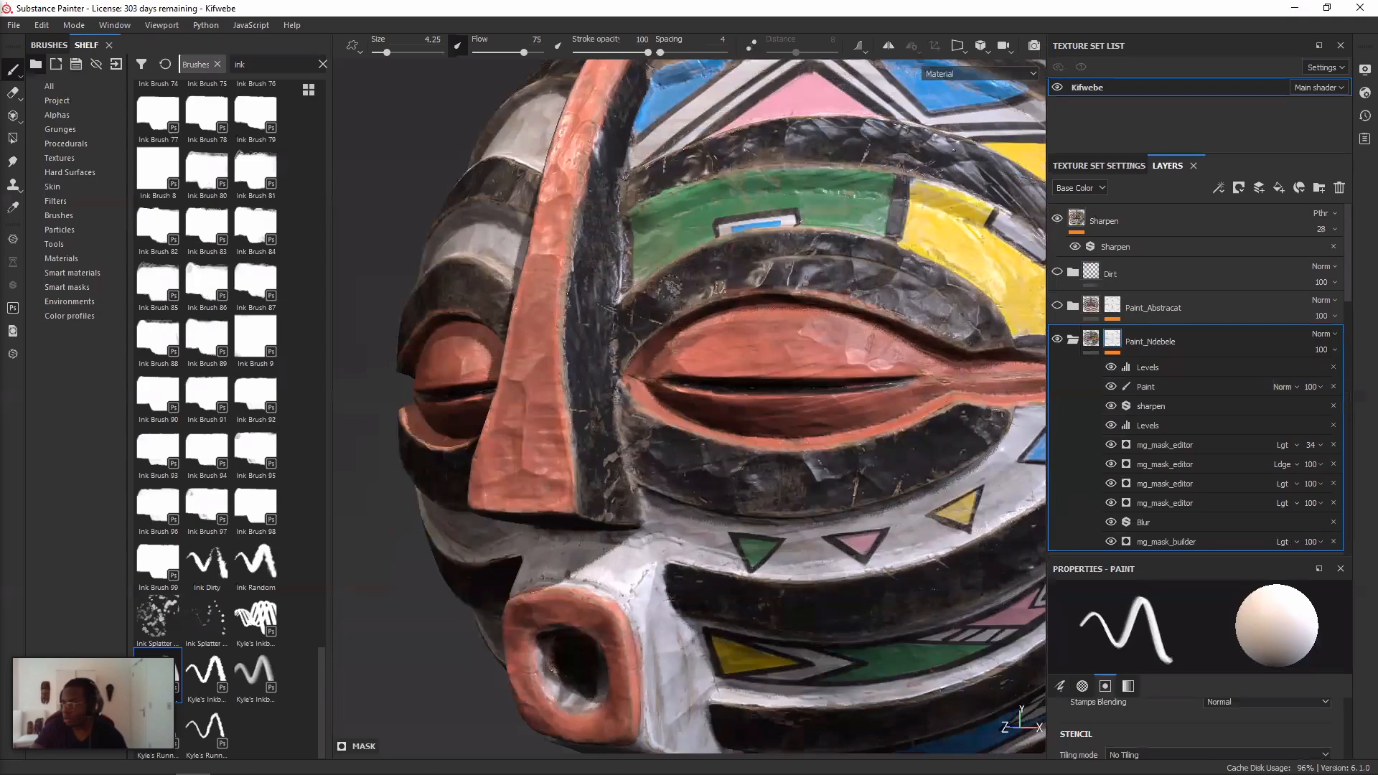
alt+drag(823, 348, 1131, 327)
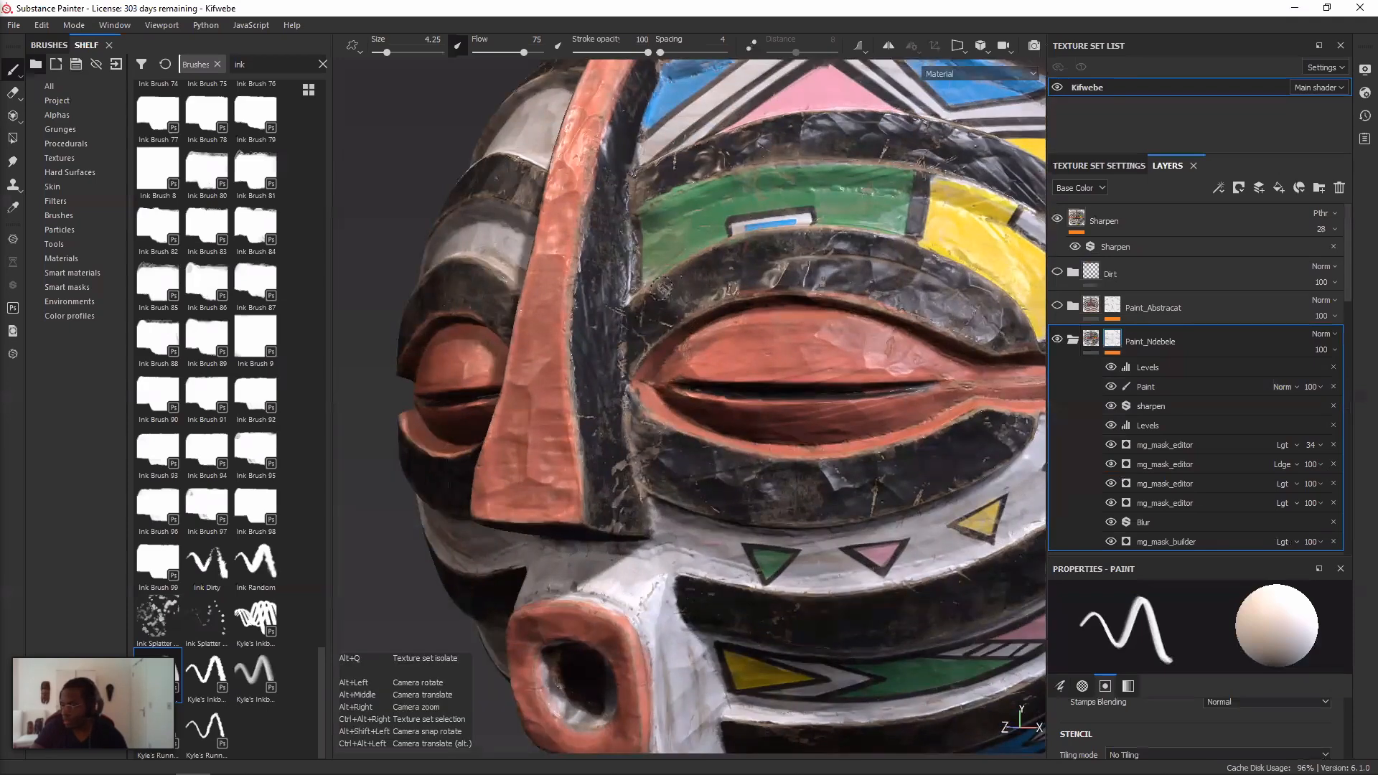
- Examine the Dirt_01 and Dirt_02 copy 1 masks on their own around the nose and eyes, and return to the material view
scroll(595, 384, up, 3)
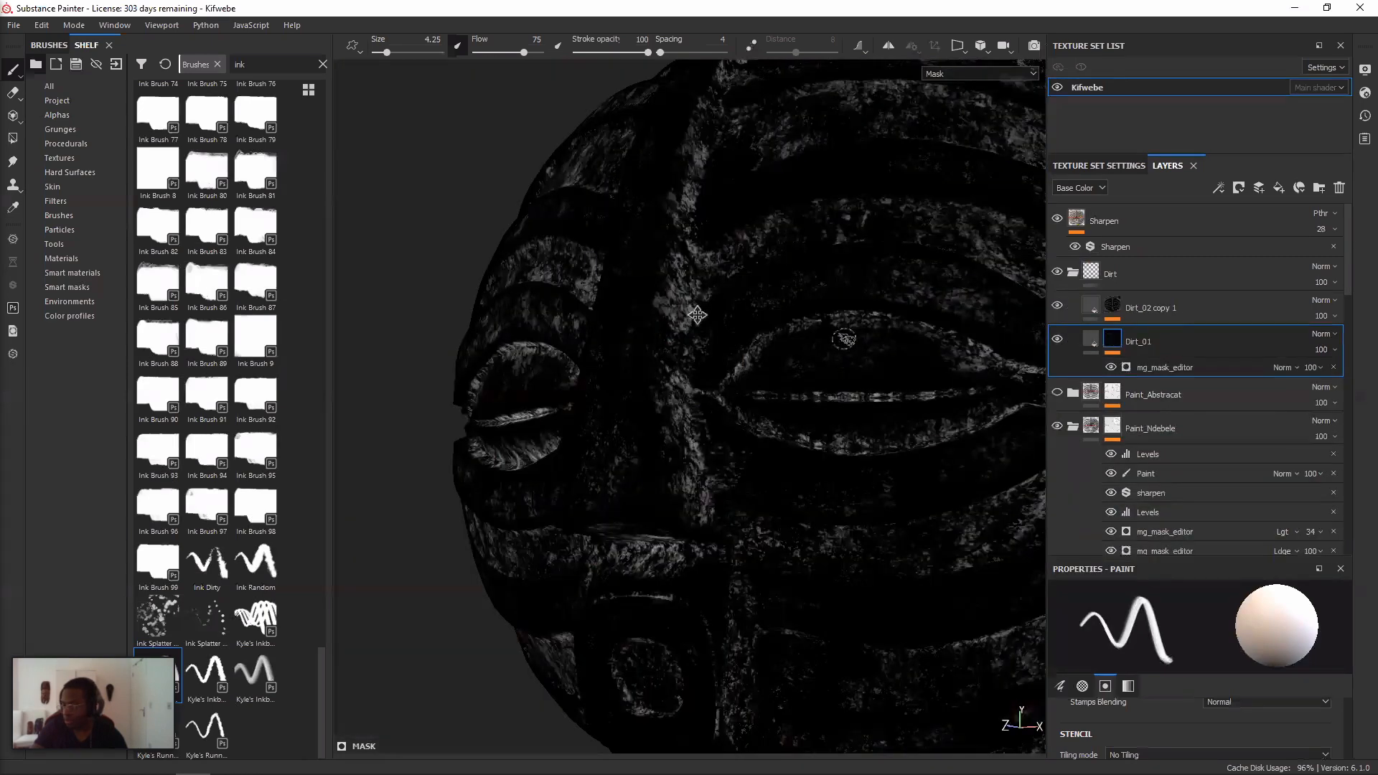
alt+middle_drag(694, 309, 680, 313)
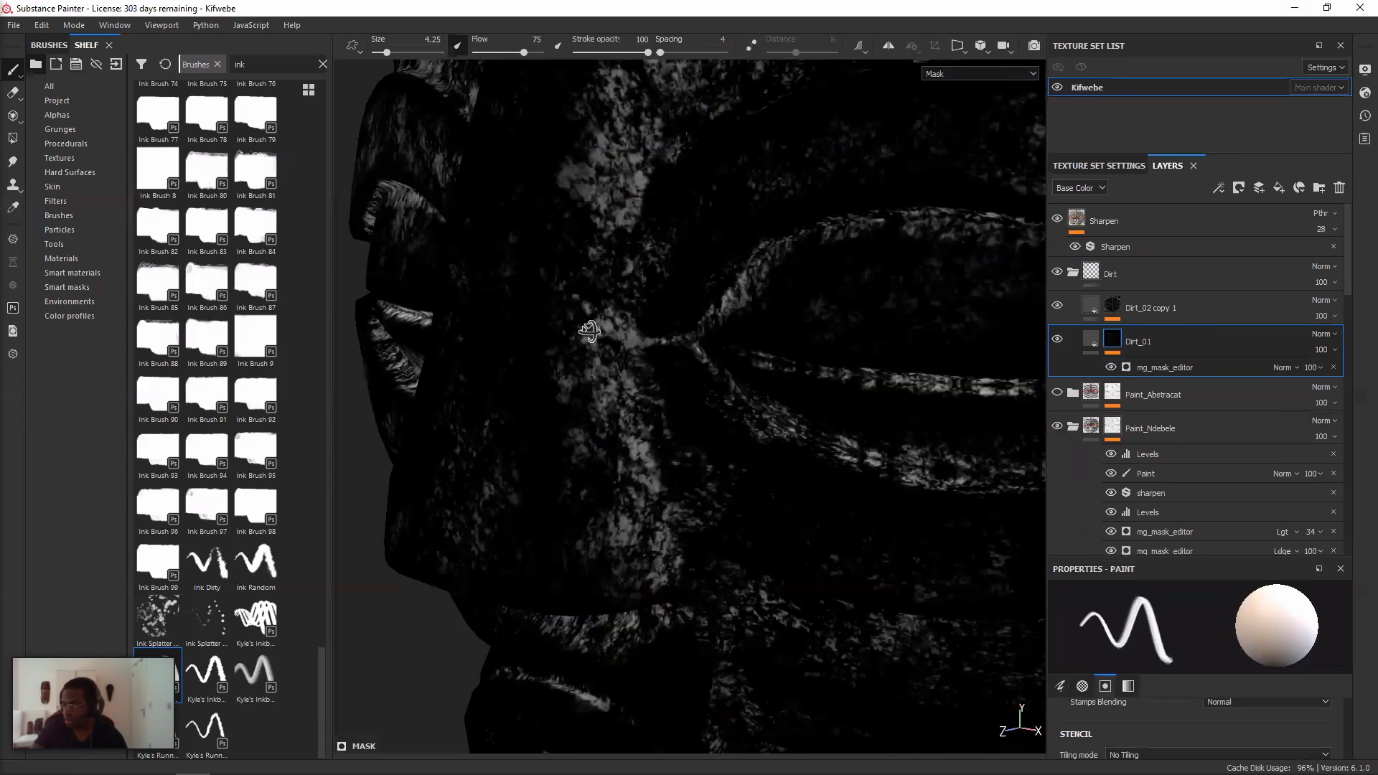
alt+drag(610, 329, 687, 323)
alt+middle_drag(688, 323, 698, 361)
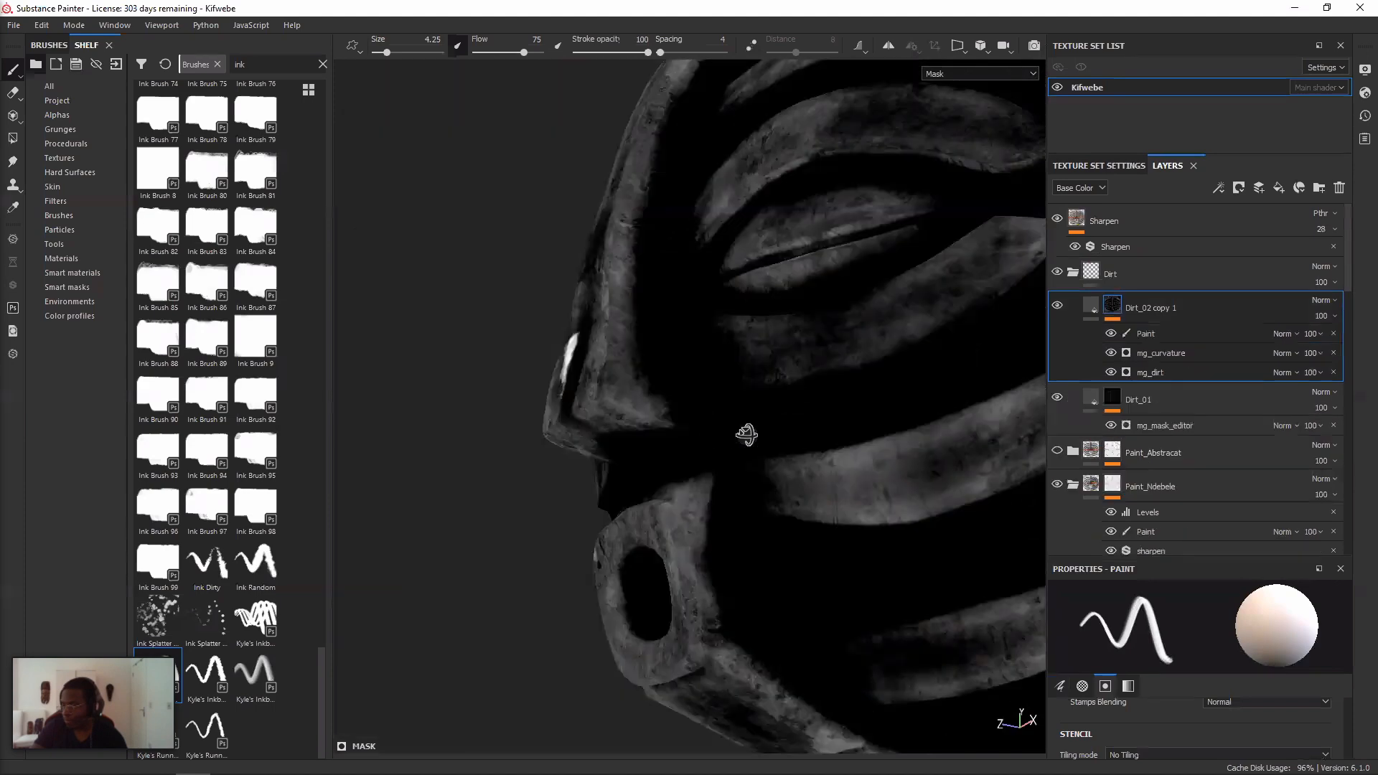
mouse_move(744, 436)
alt+mouse_down()
mouse_move(681, 285)
mouse_move(685, 302)
mouse_move(725, 316)
mouse_move(803, 323)
alt+mouse_up()
alt+drag(624, 459, 854, 438)
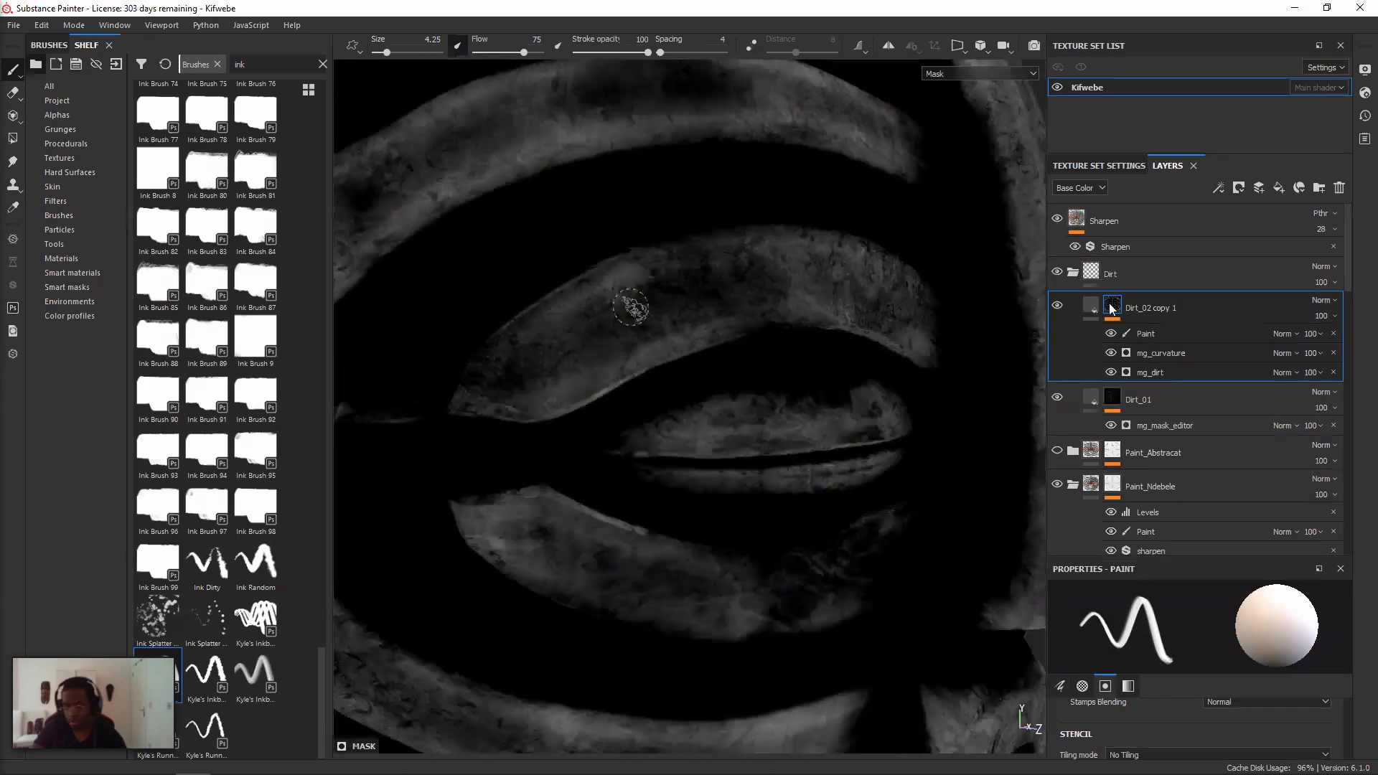
alt+click(1111, 308)
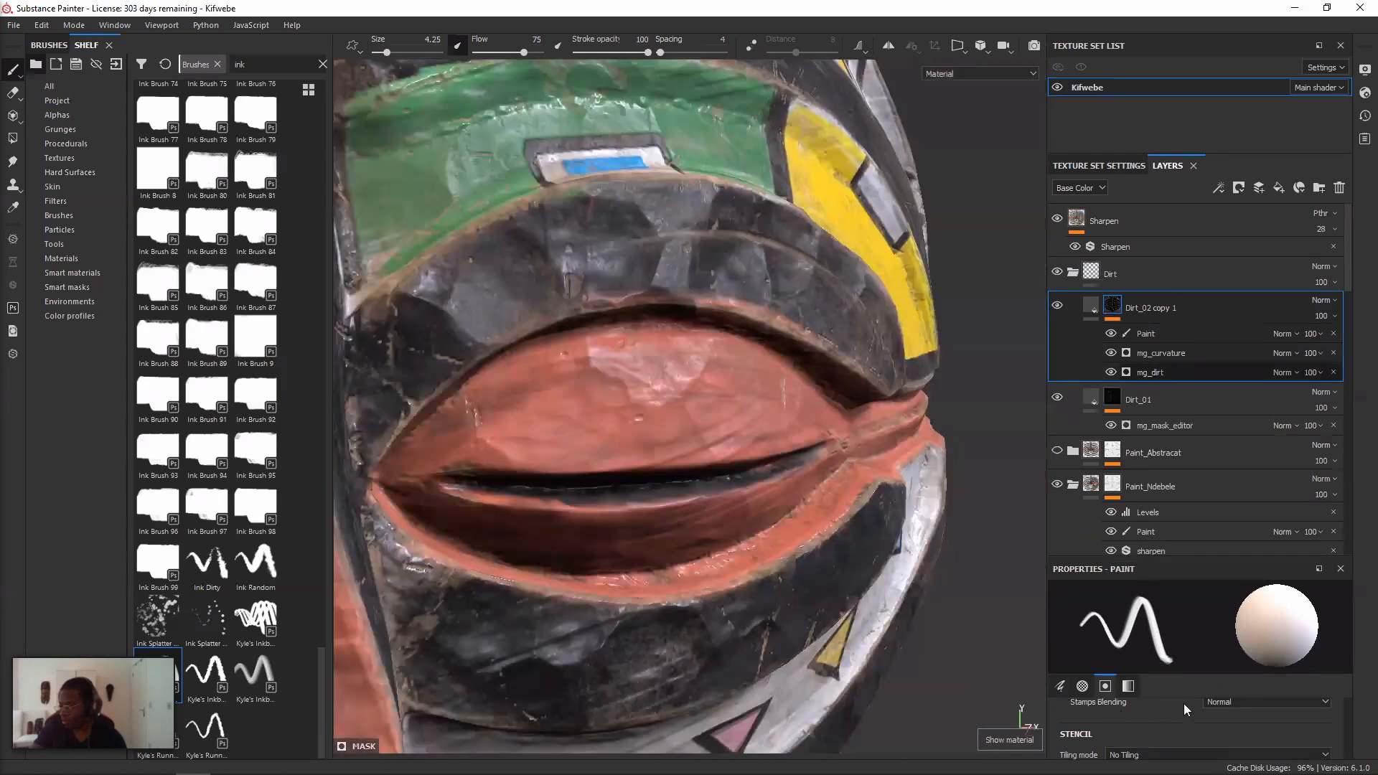
- Try the Dirt_01 mask editor with global balance 0.47 and global contrast 0.66, and undo both changes
click(1149, 372)
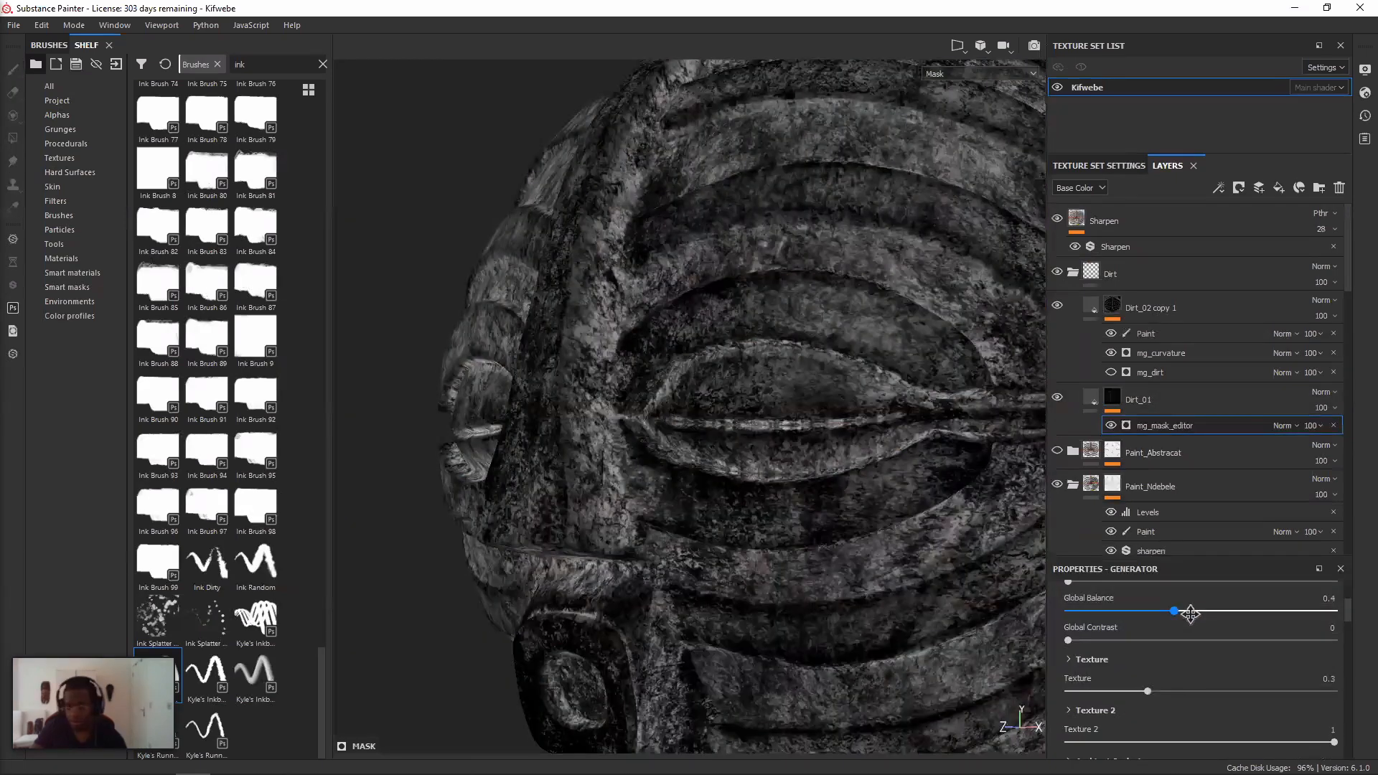
mouse_move(1166, 608)
mouse_down()
mouse_move(1119, 609)
mouse_move(1204, 608)
mouse_move(1183, 608)
mouse_up()
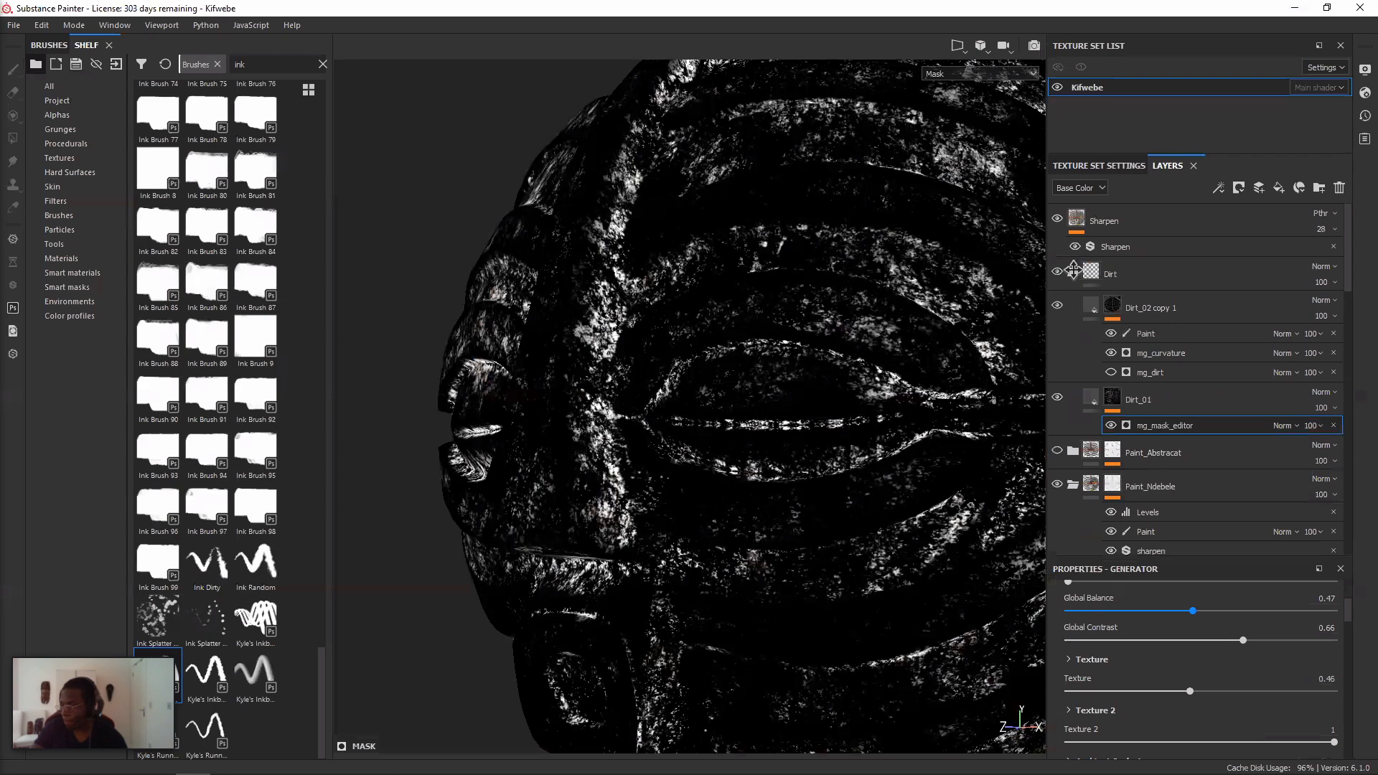
key(m)
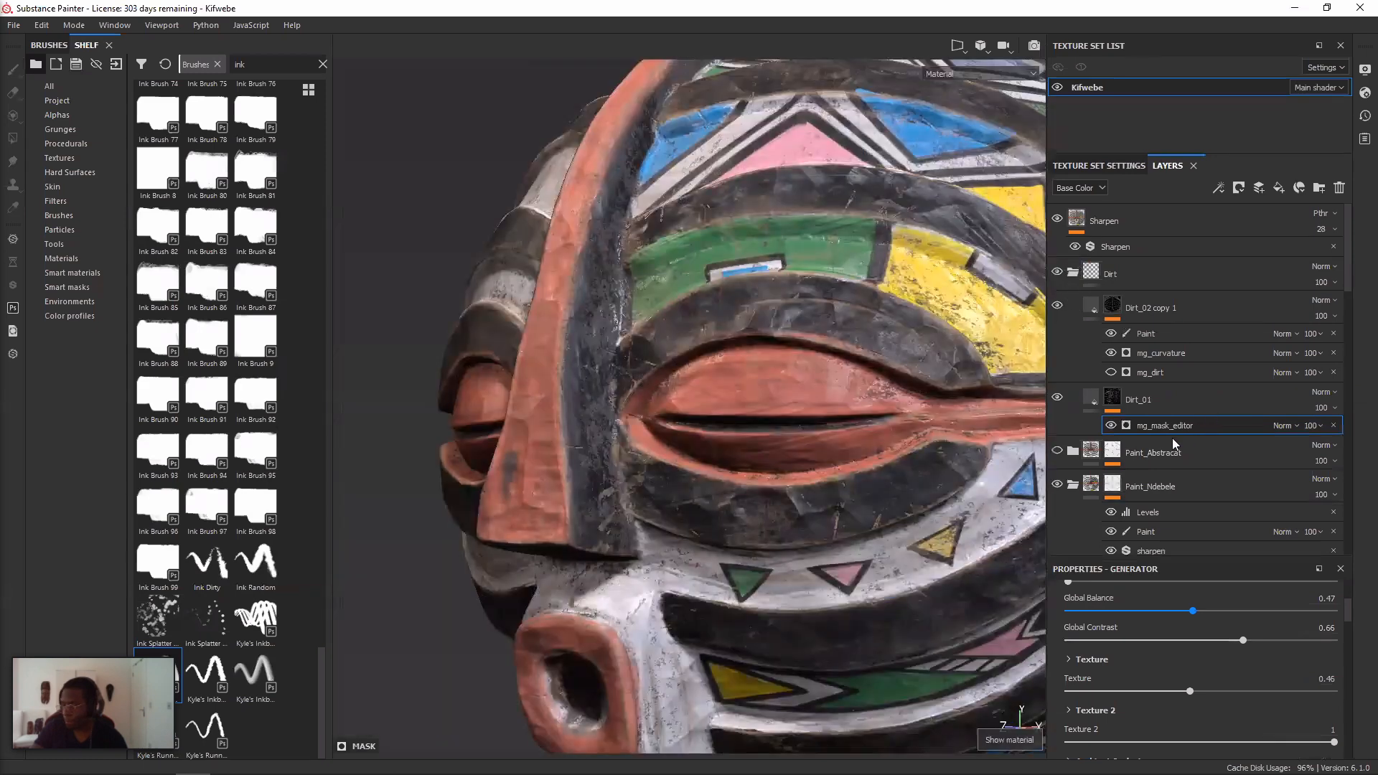
key(ctrl+z)
key(ctrl+z)
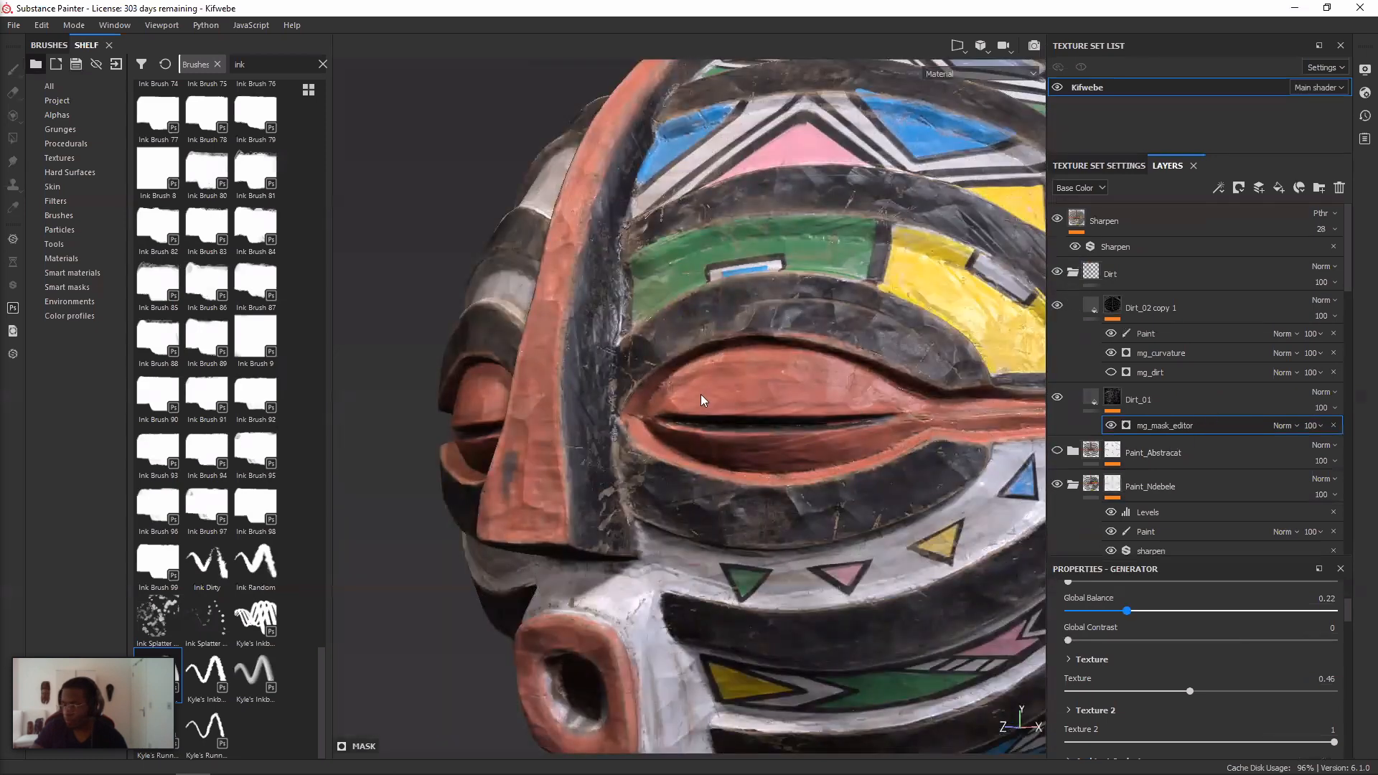
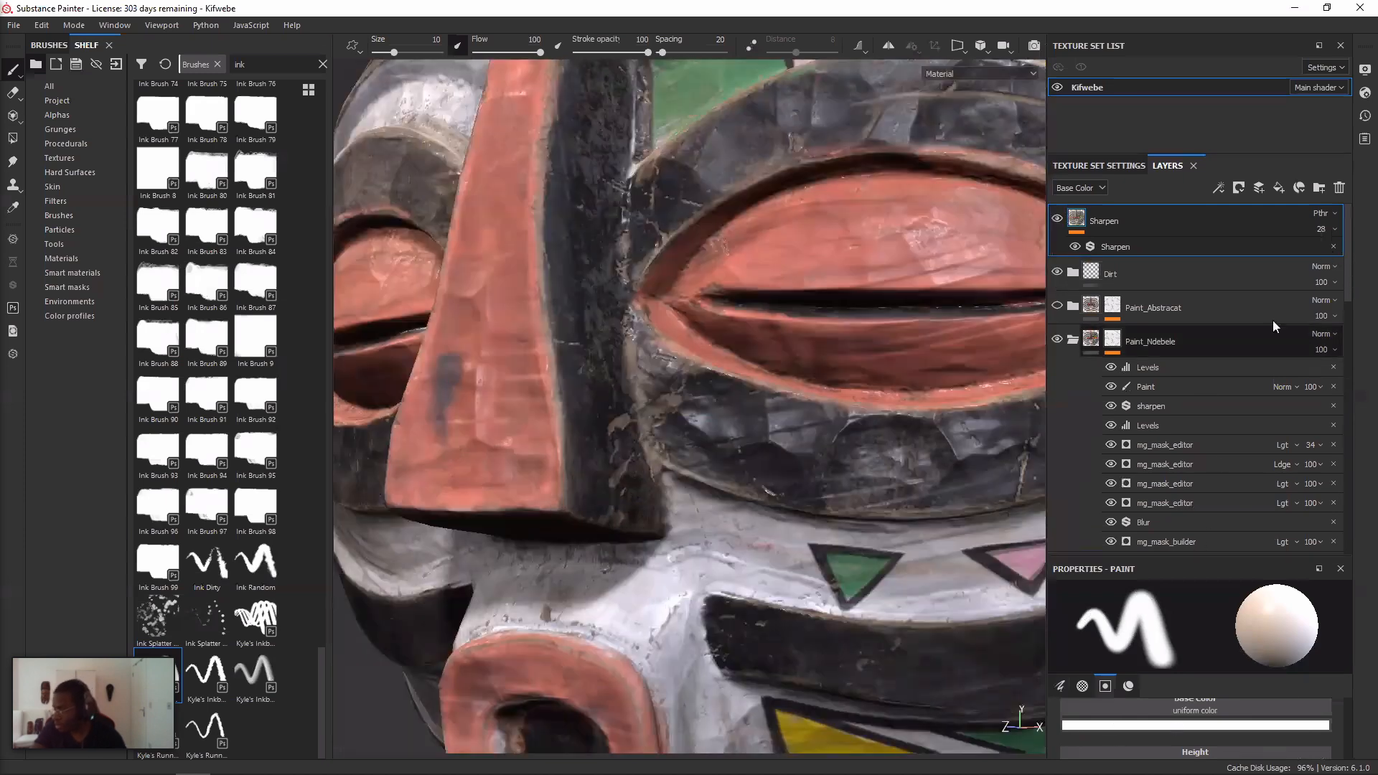
- Set the top Sharpen layer's opacity to 100 and its filter's sharpen intensity to 0.33
click(1320, 229)
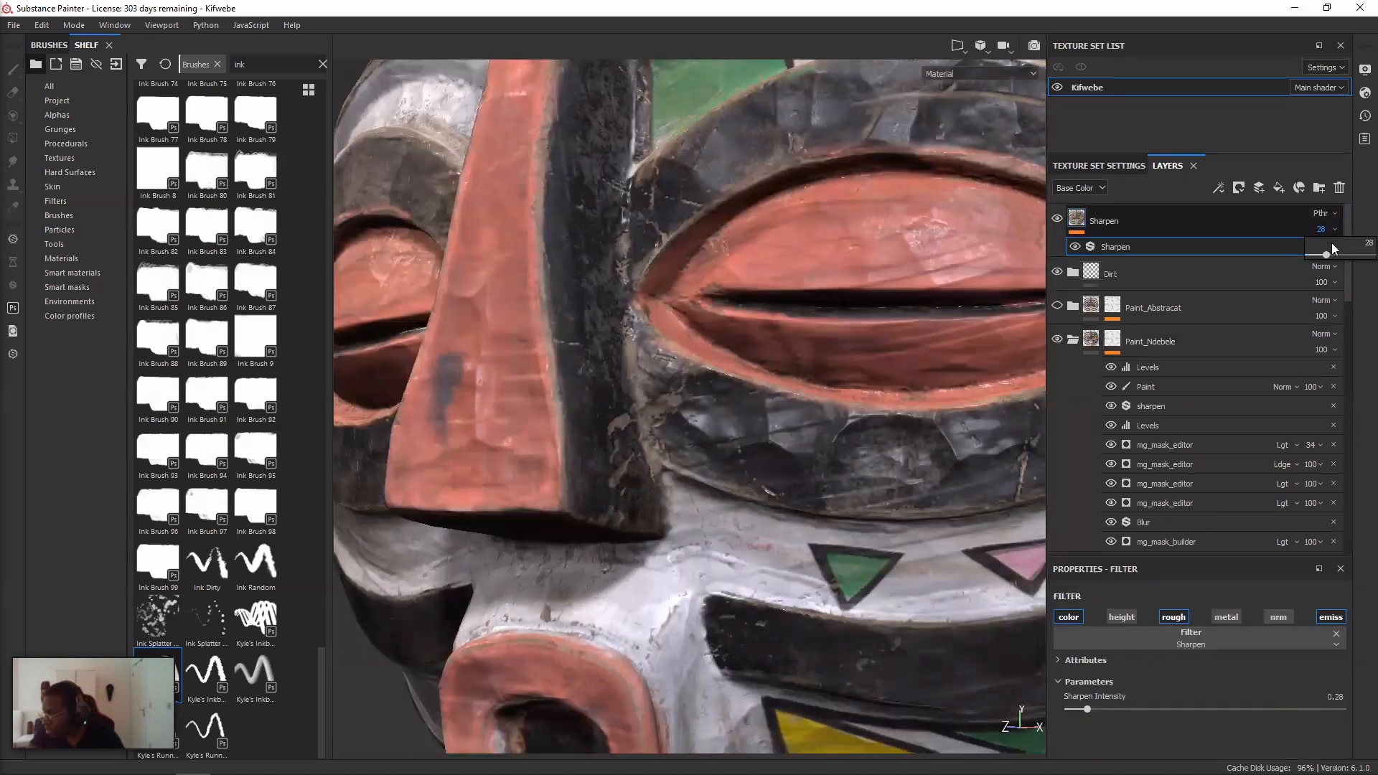
mouse_move(1329, 254)
mouse_down()
mouse_move(1358, 254)
mouse_move(1323, 255)
mouse_up()
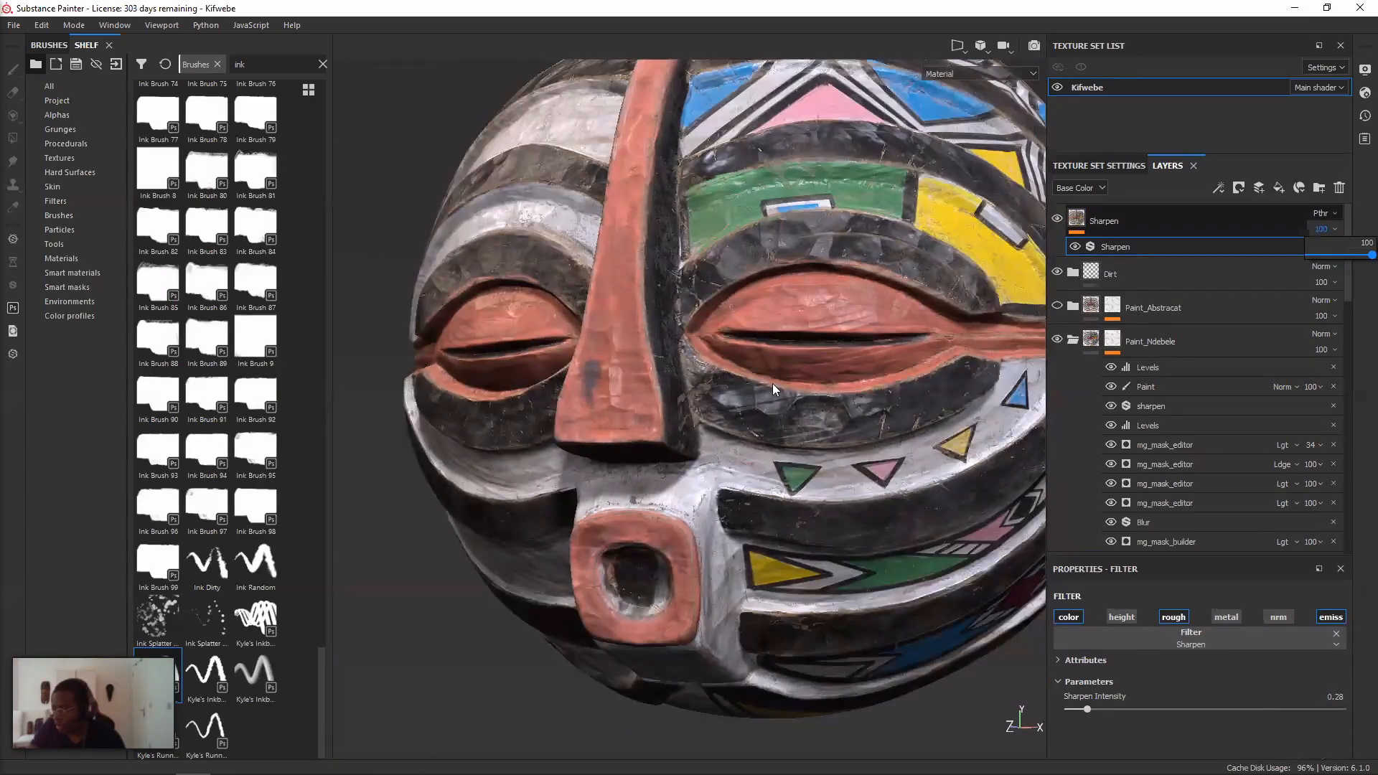
click(1331, 254)
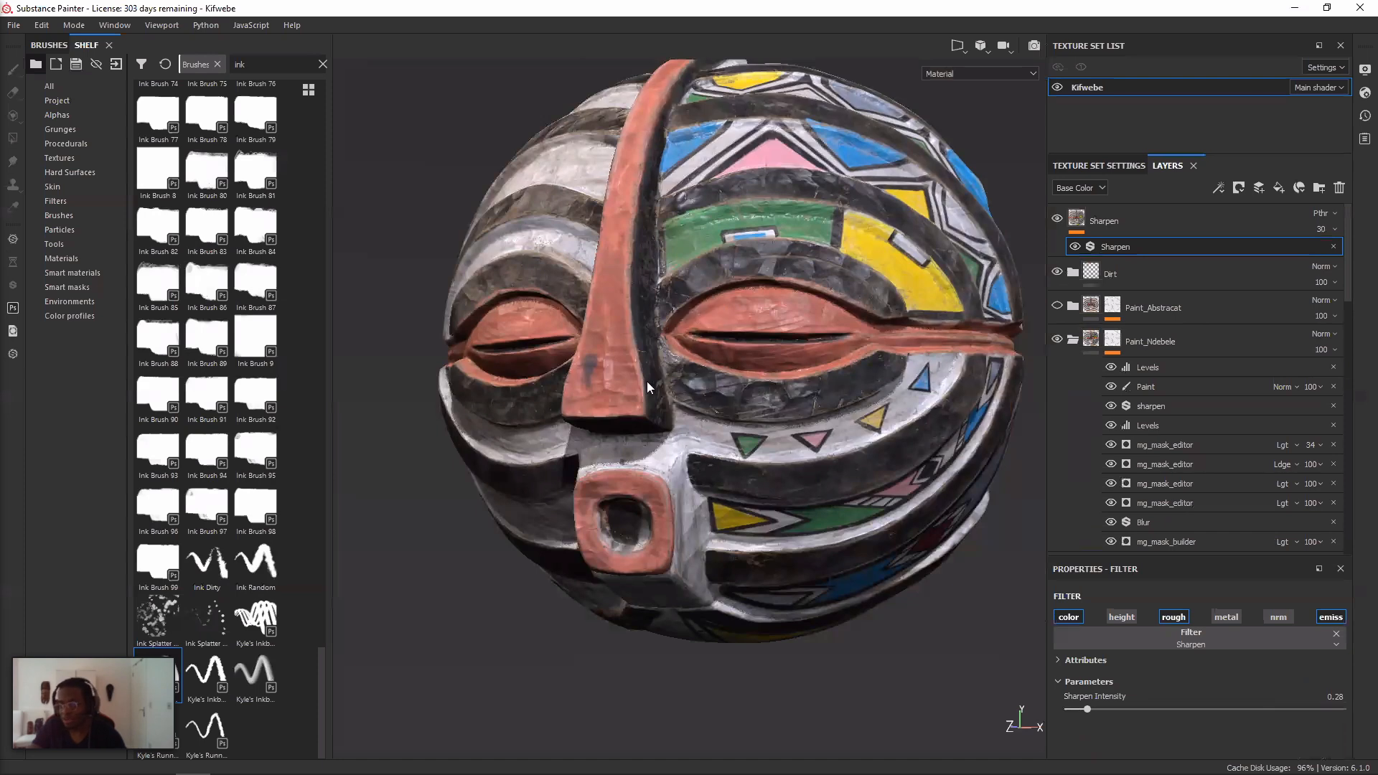
alt+drag(658, 372, 651, 371)
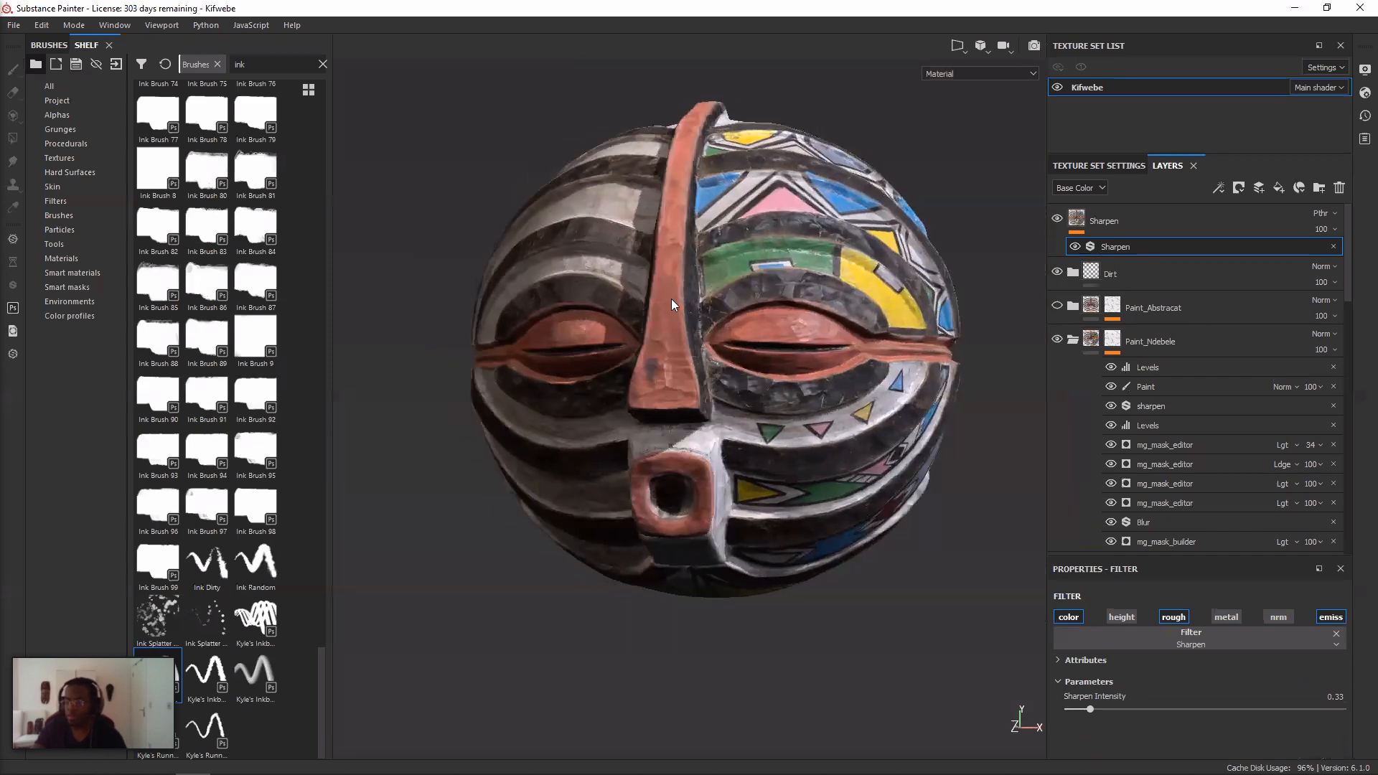
alt+drag(690, 291, 787, 298)
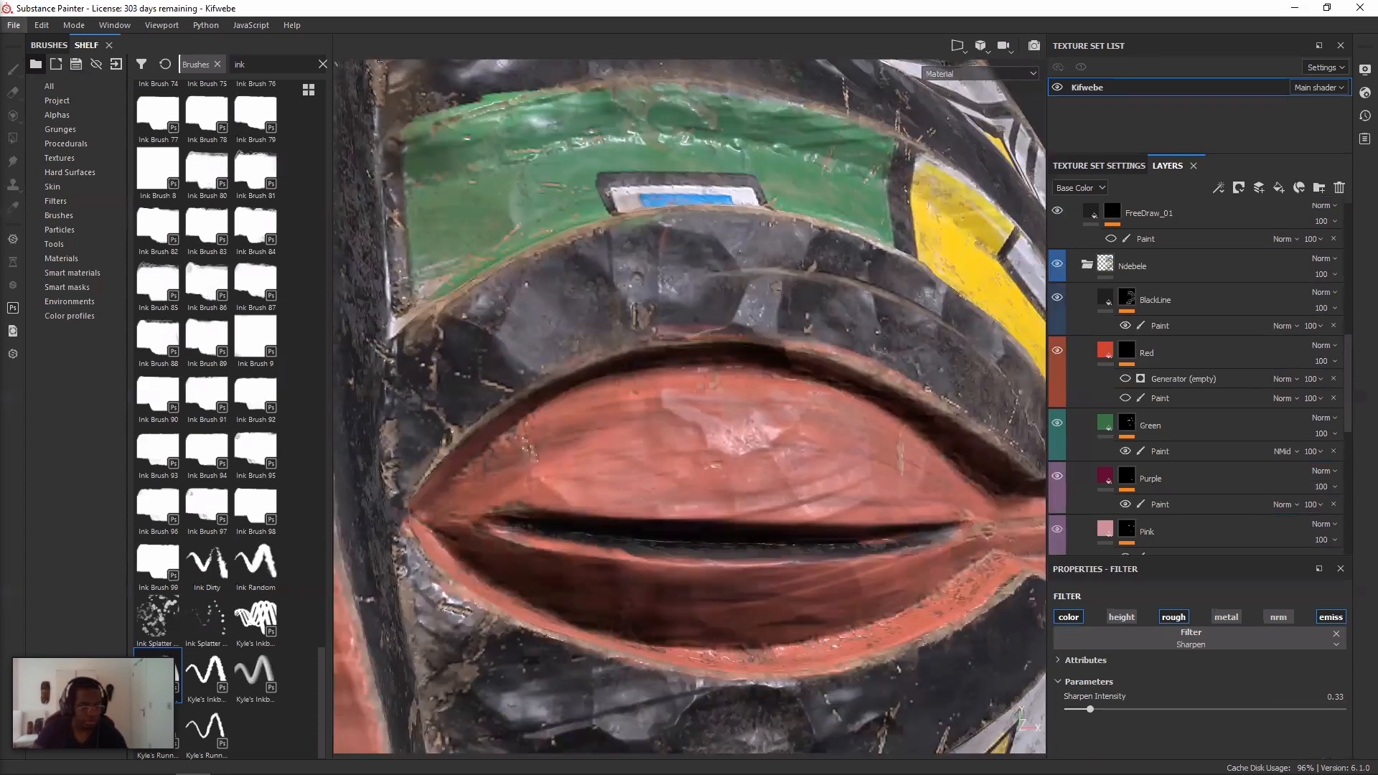
- Open the Odartey mask project and accept its update to the current software version
click(646, 415)
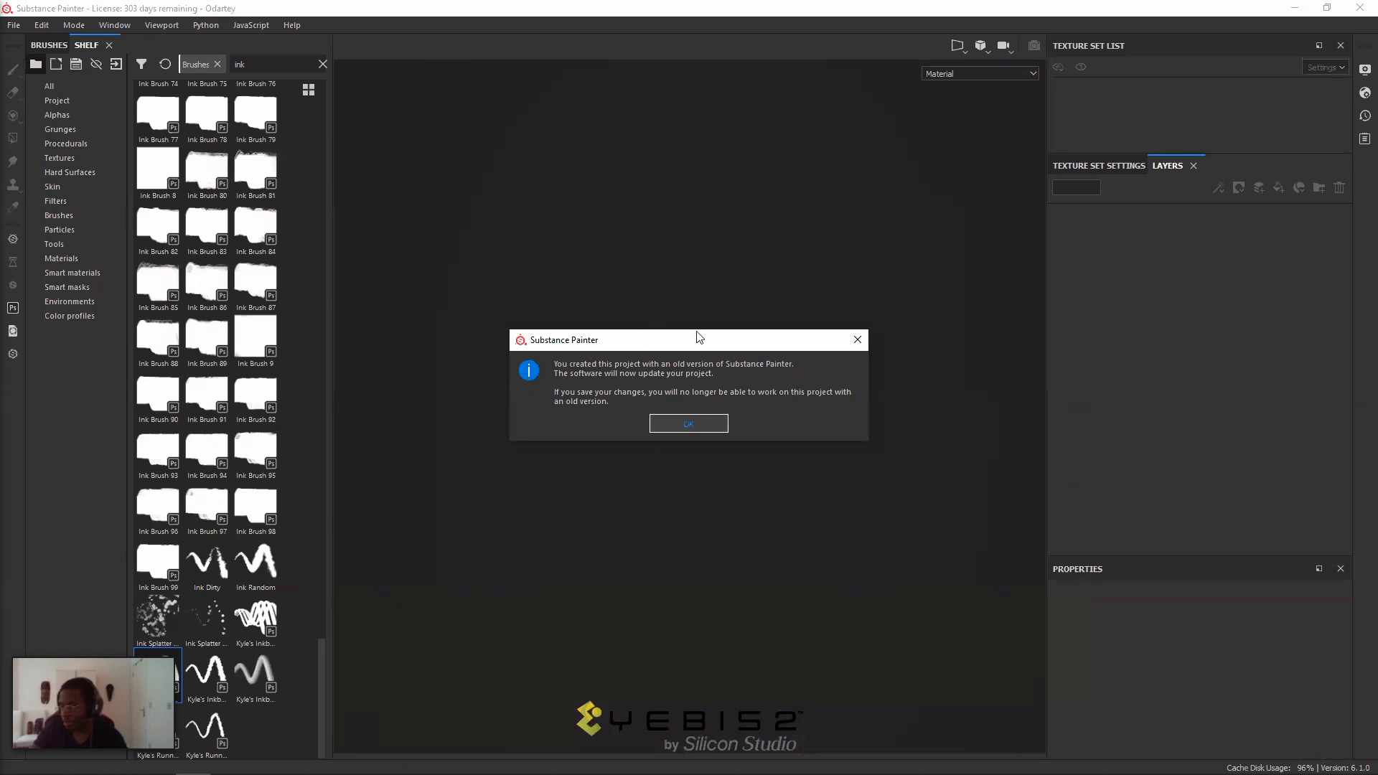
key(Return)
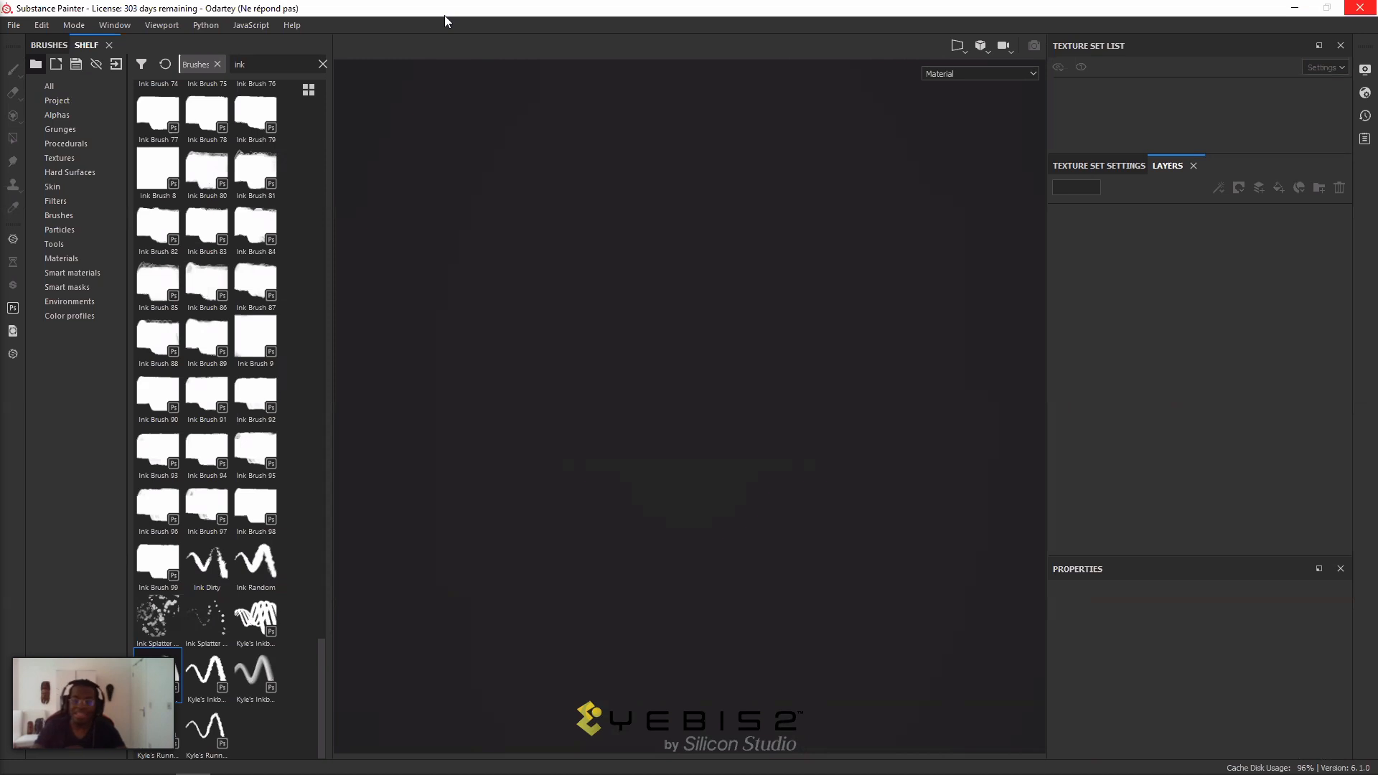
- Switch to the presentation, review the carving, polish and paint references and the finished masks, and return to Substance Painter
click(1296, 10)
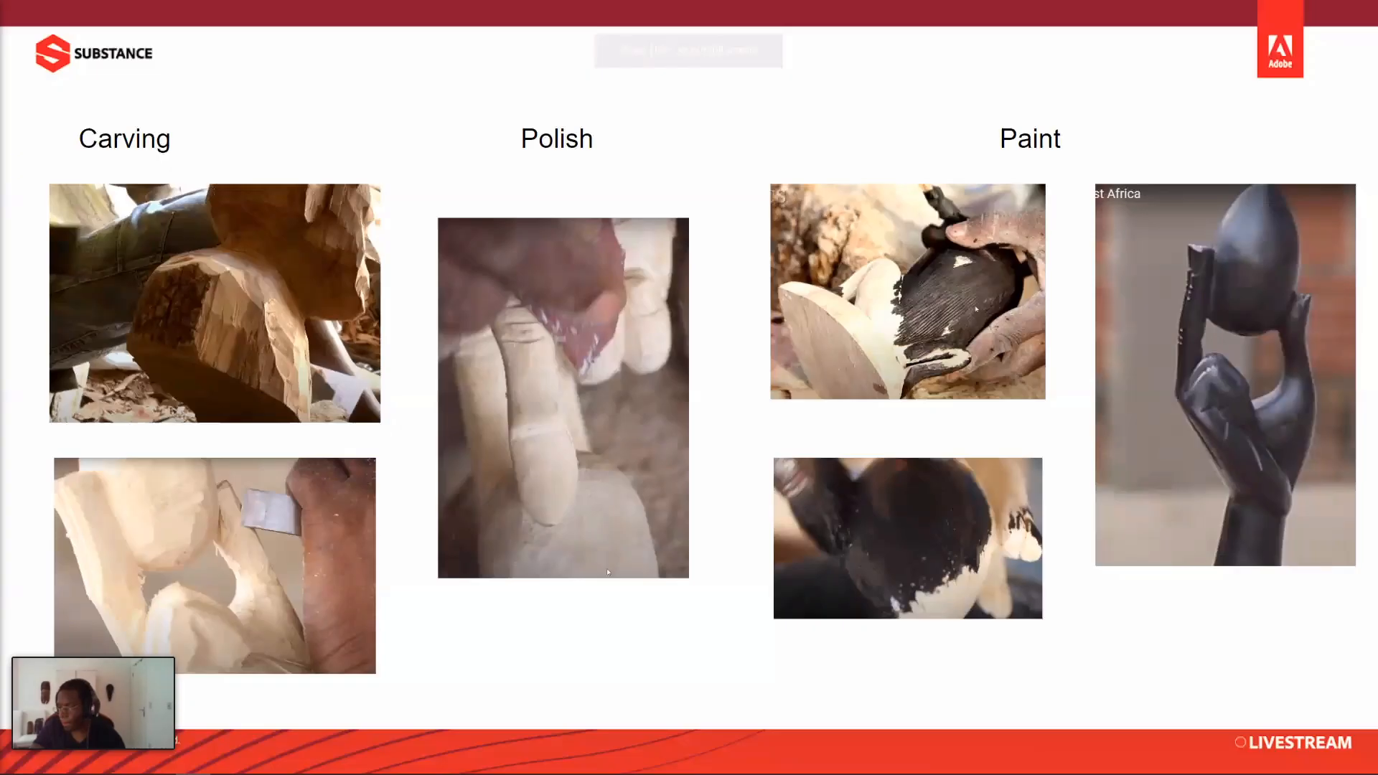
key(Right)
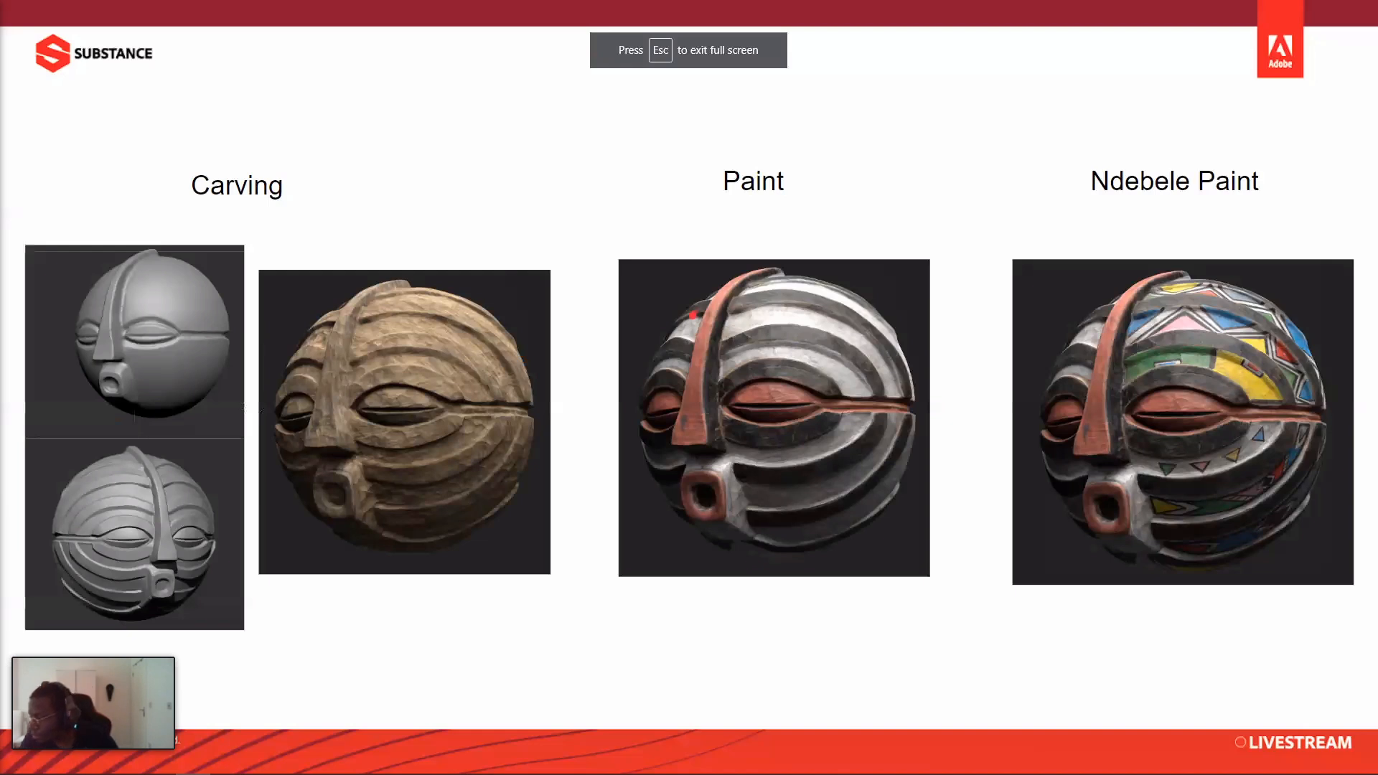
key(Left)
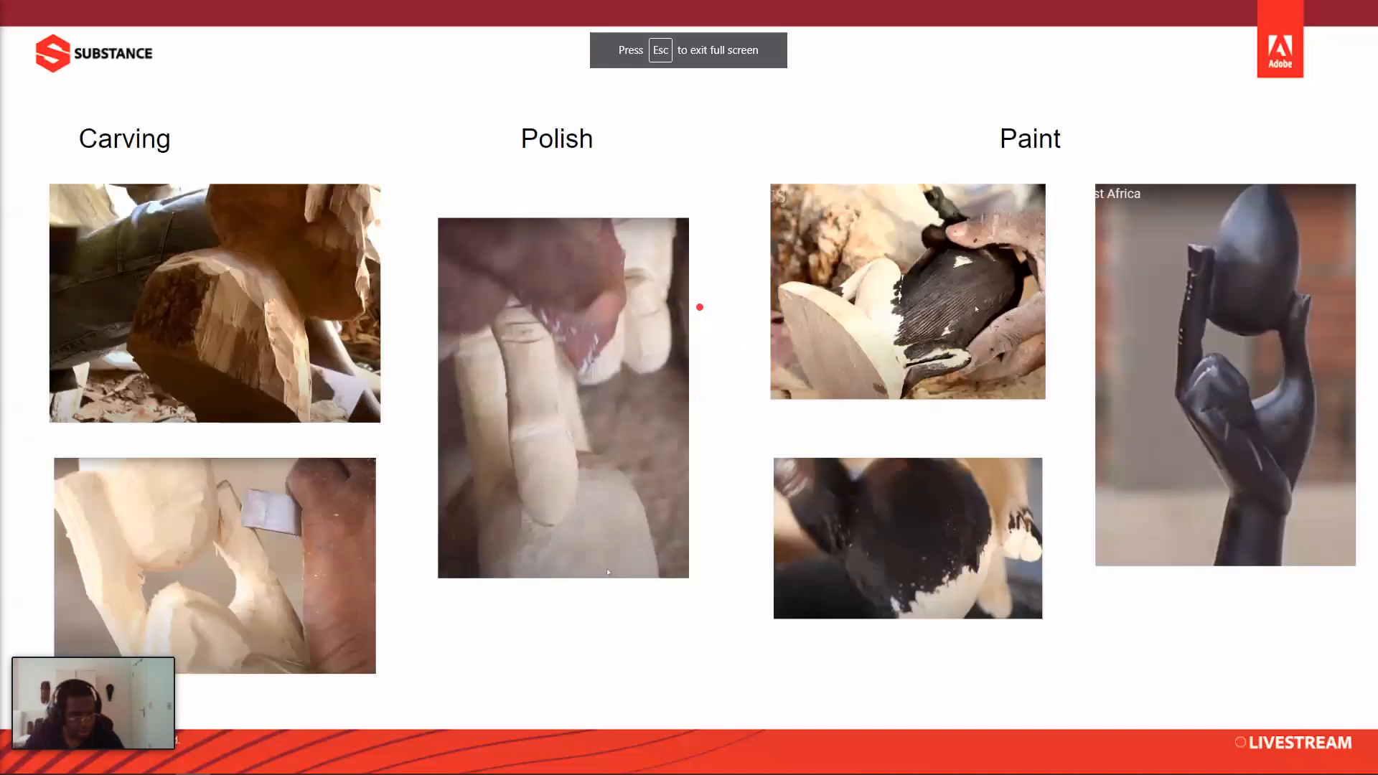
key(Right)
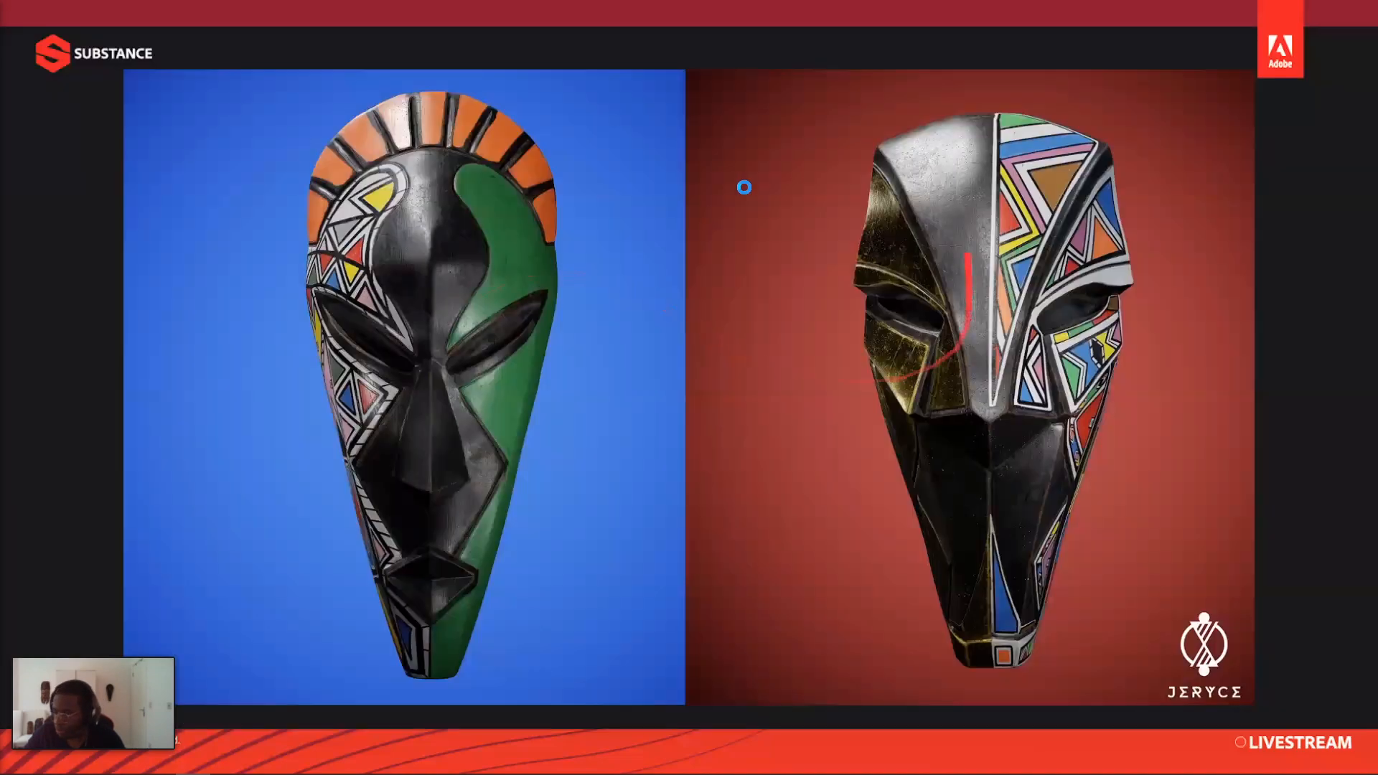
key(alt+Tab)
click(1295, 8)
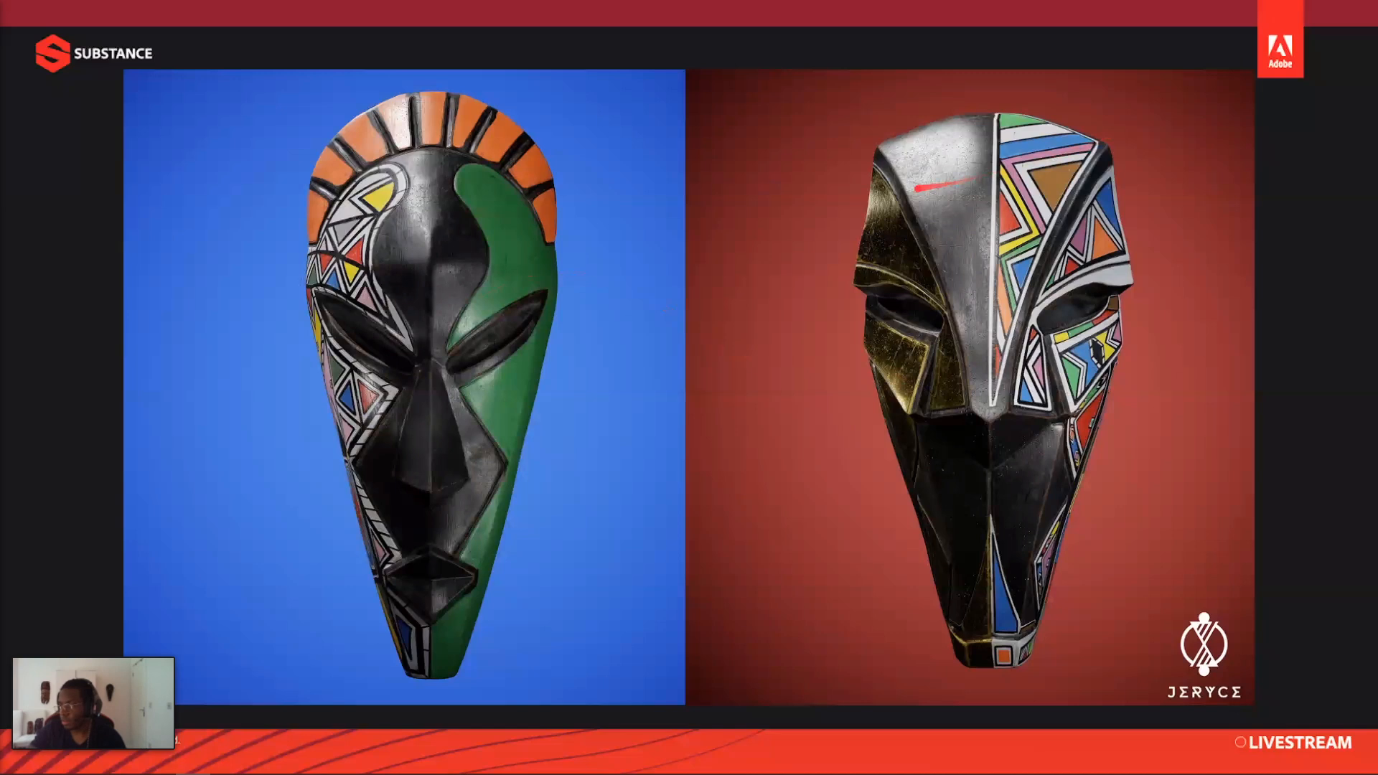
key(Right)
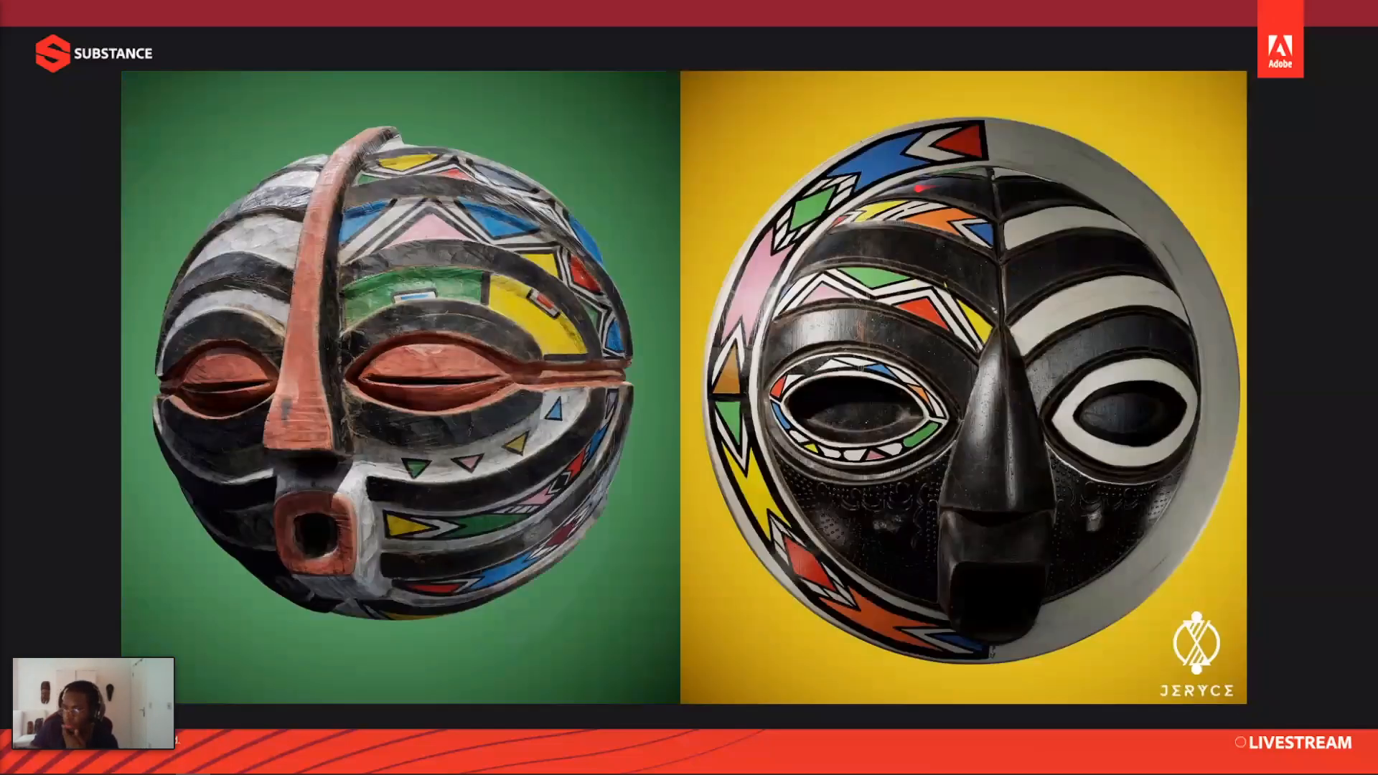
key(Right)
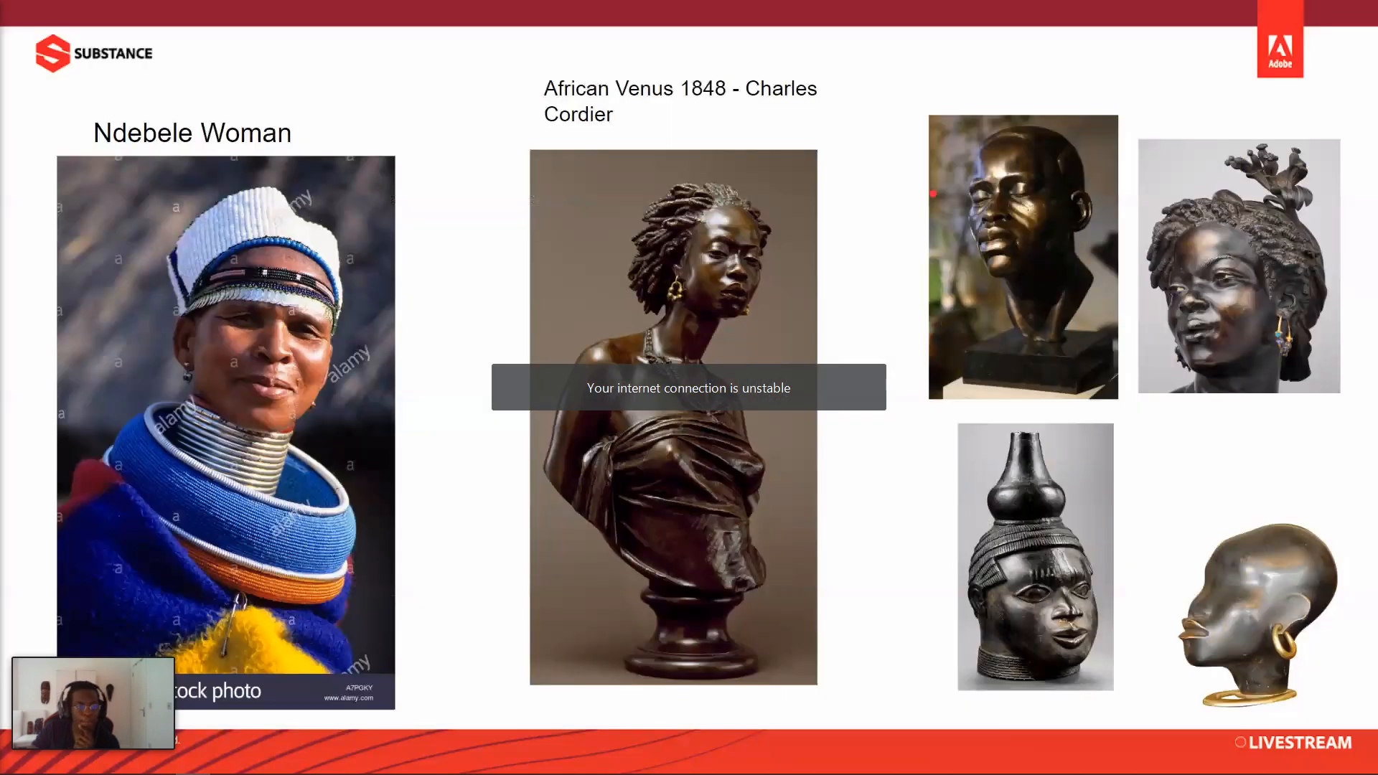
key(Right)
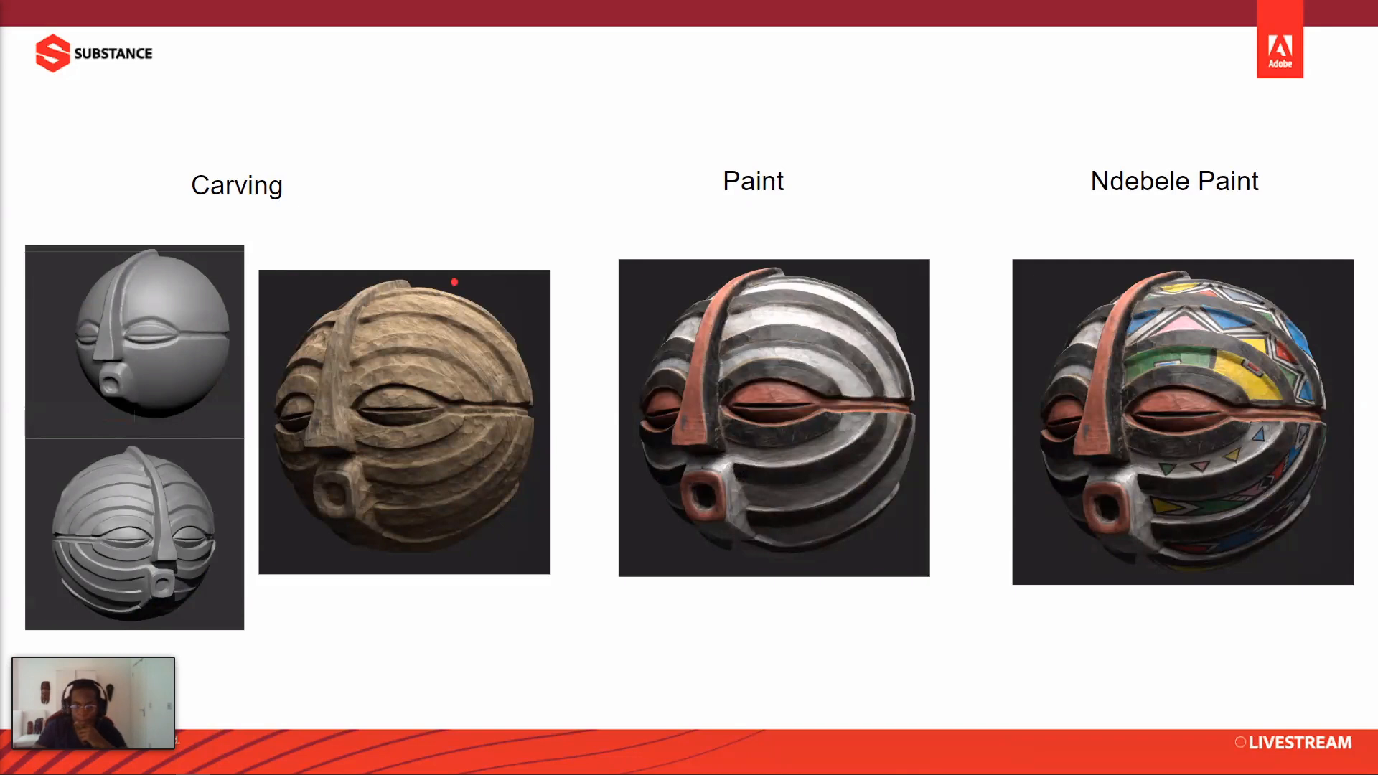
key(alt+Tab)
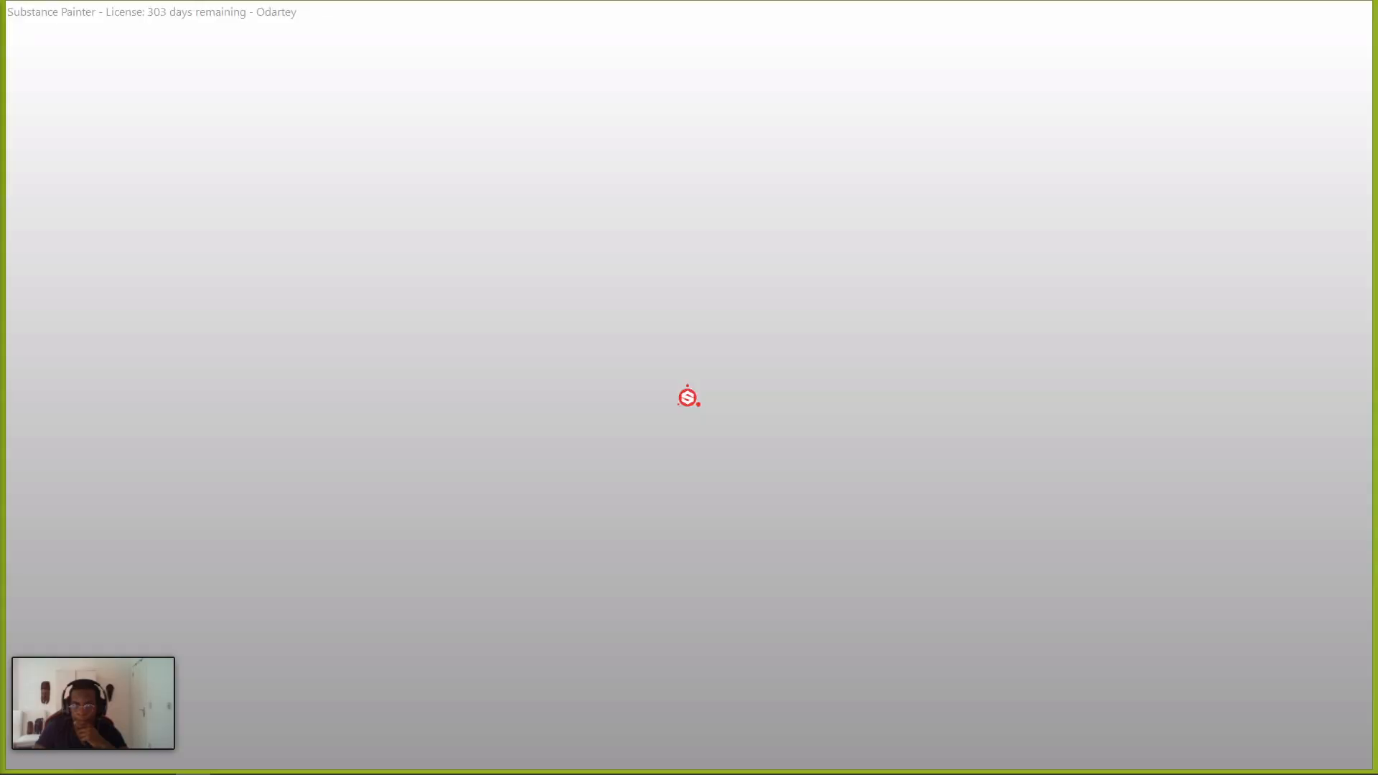
key(alt+Tab)
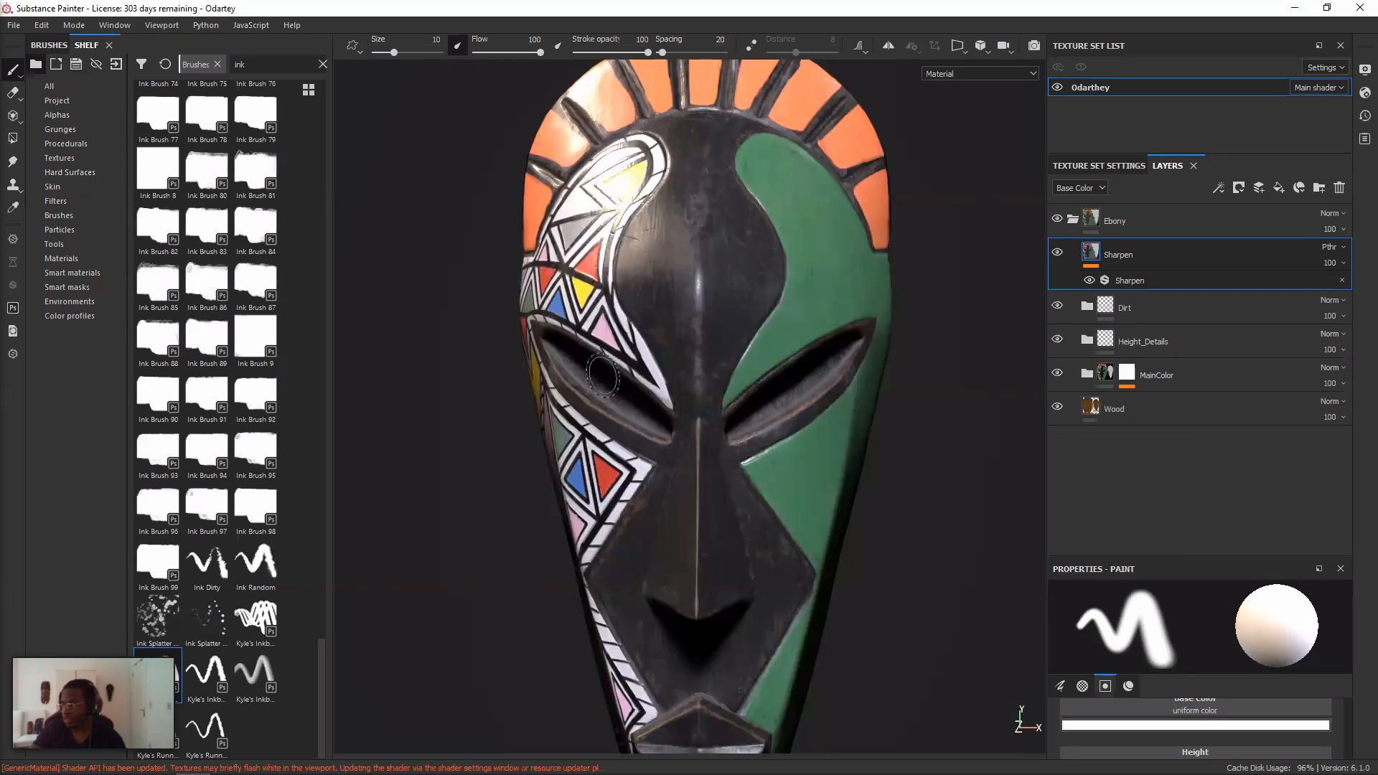
- Hide the Dirt, Height_Details and MainColor folders and the Sharpen layer, leaving only the Wood layer shown on the mask
alt+drag(603, 375, 609, 375)
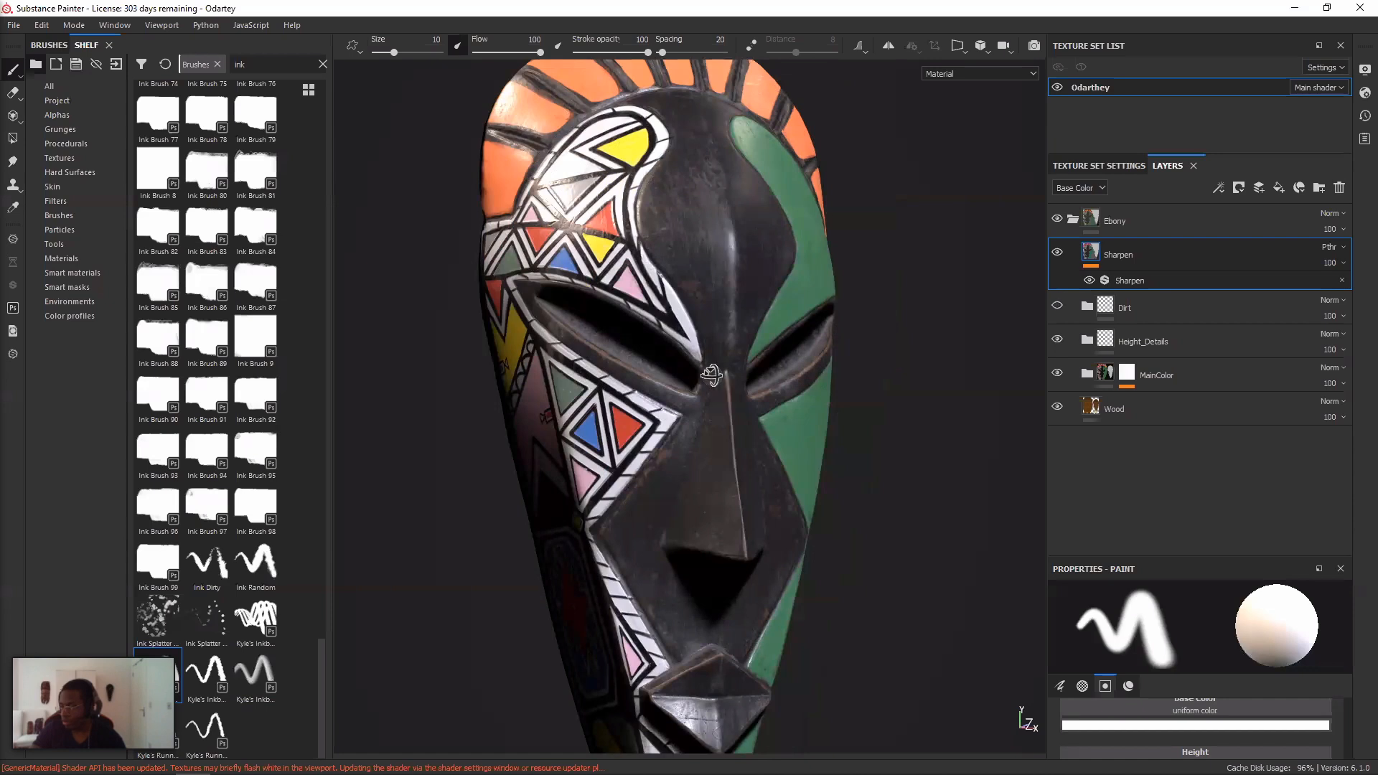
click(1057, 372)
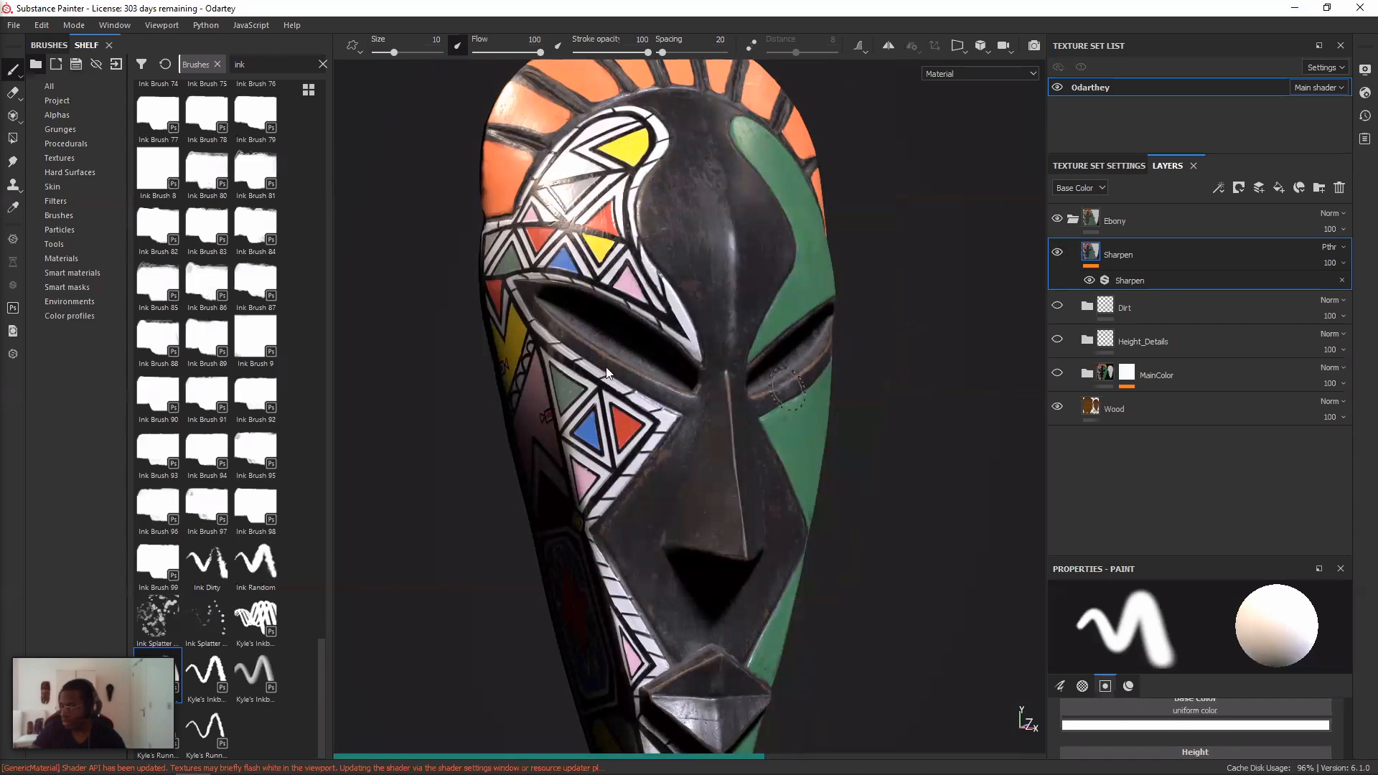
alt+drag(678, 419, 655, 419)
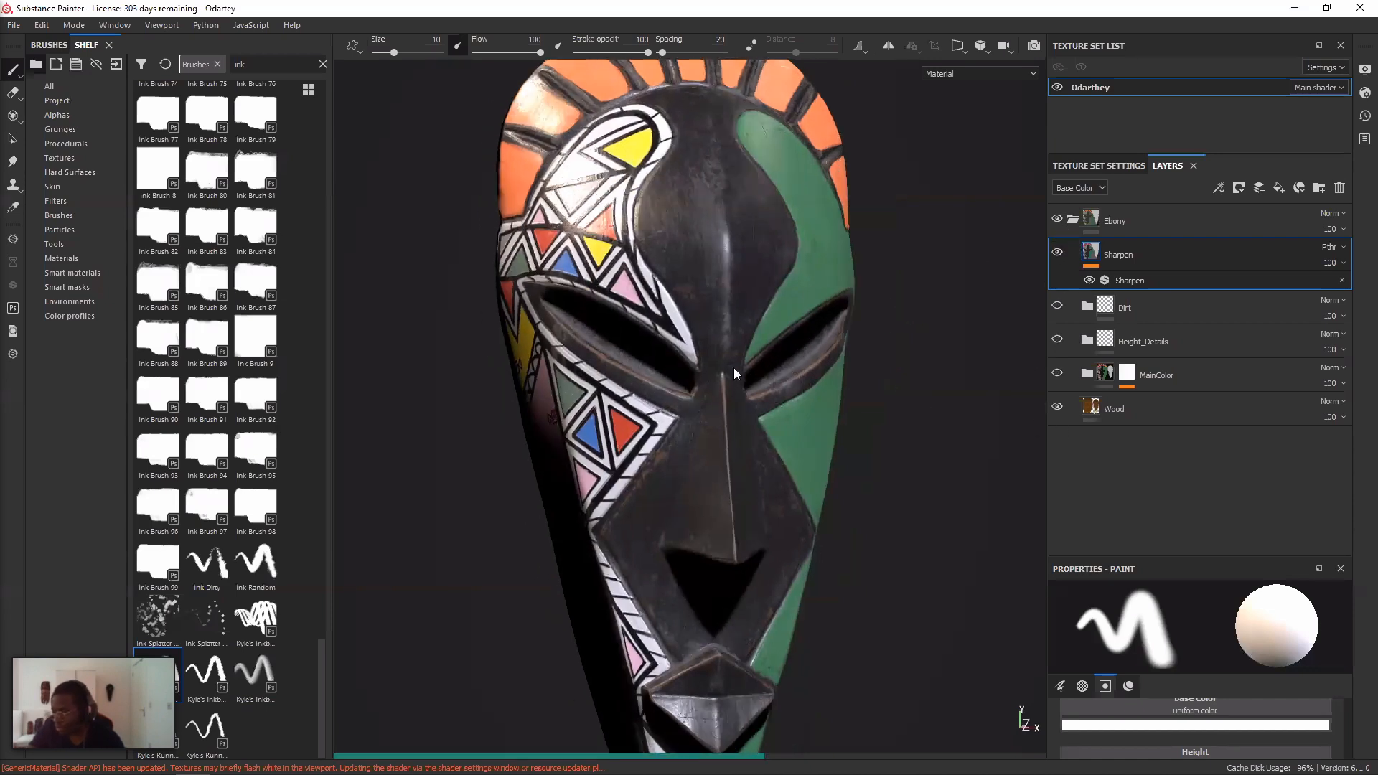
alt+drag(733, 368, 637, 369)
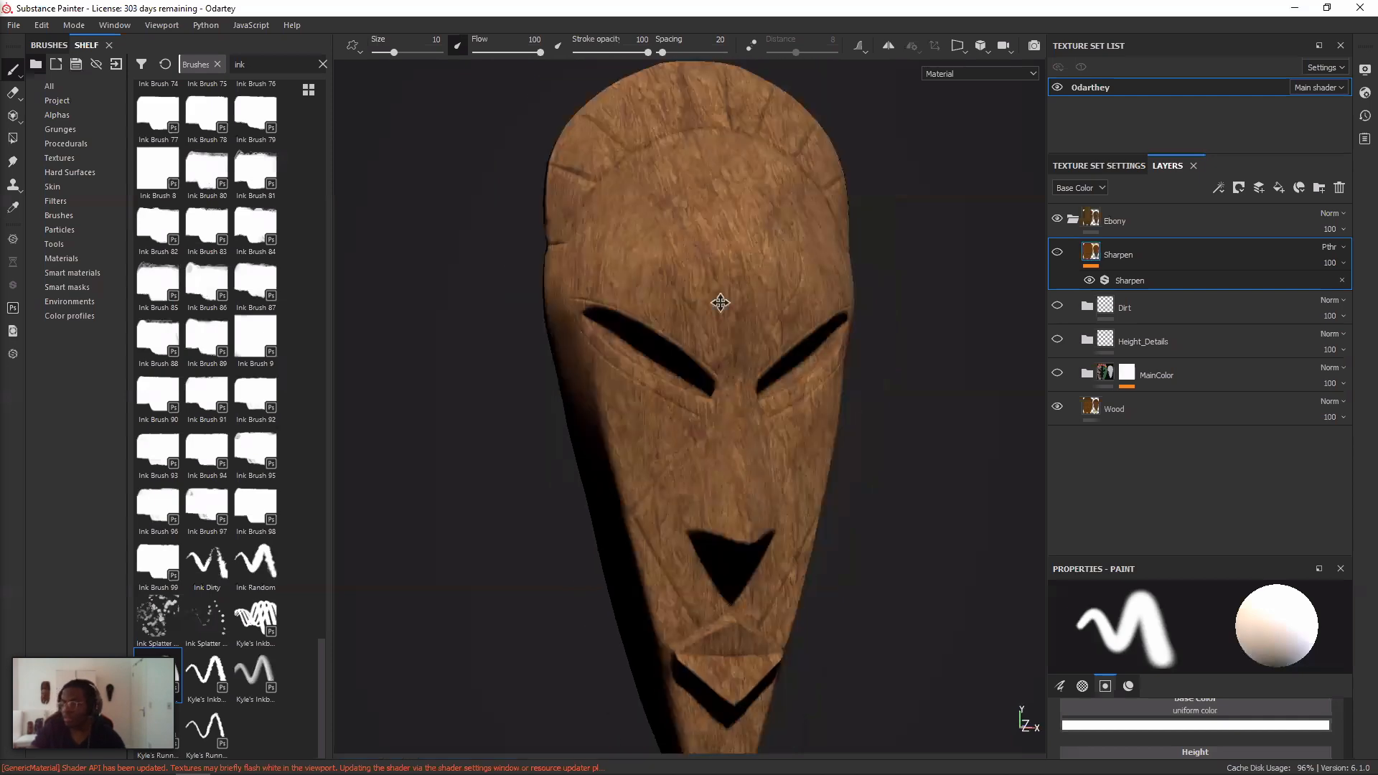
- Examine the bare wood grain across the mask's forehead and around both eye slits
mouse_move(719, 320)
alt+mouse_down()
mouse_move(569, 347)
mouse_move(594, 324)
mouse_move(658, 325)
alt+mouse_up()
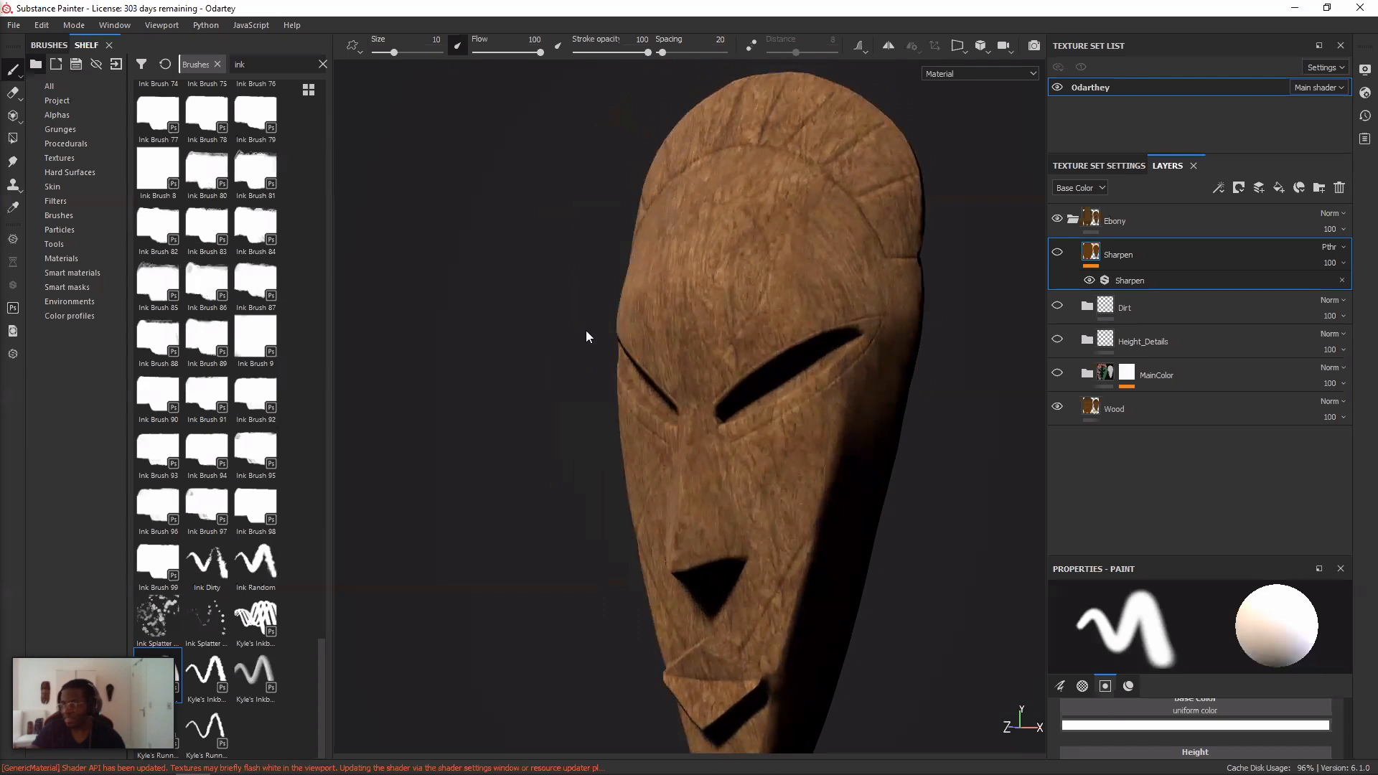
scroll(586, 333, up, 2)
scroll(586, 332, up, 2)
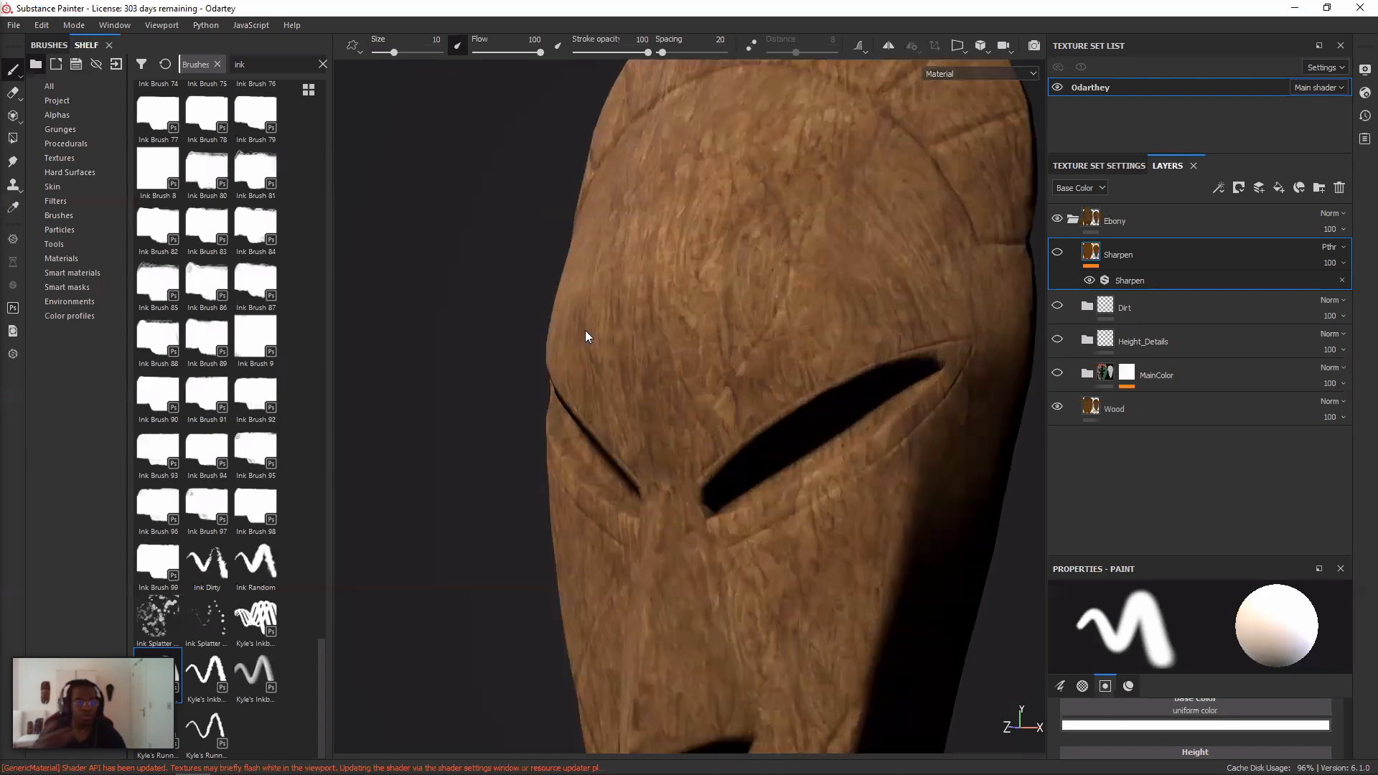
alt+drag(584, 331, 642, 337)
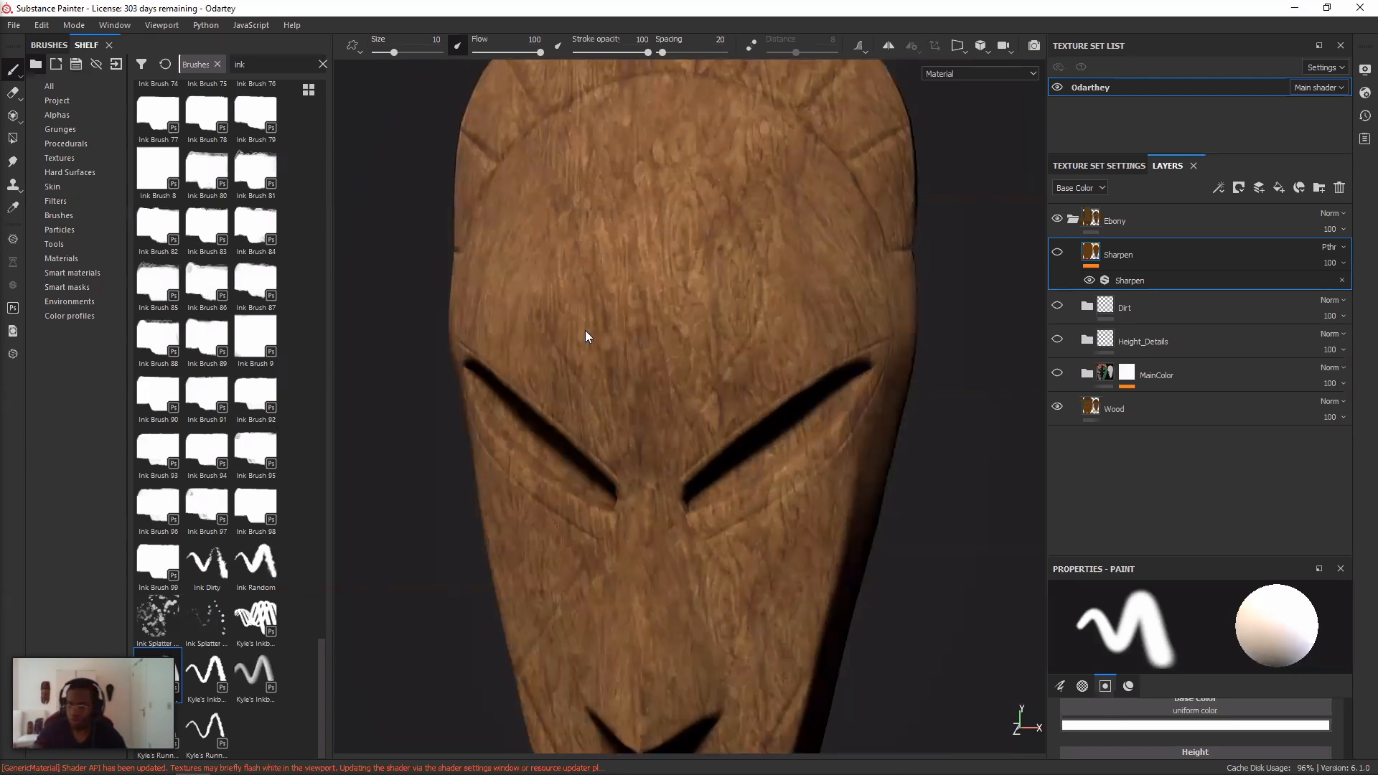
key(alt)
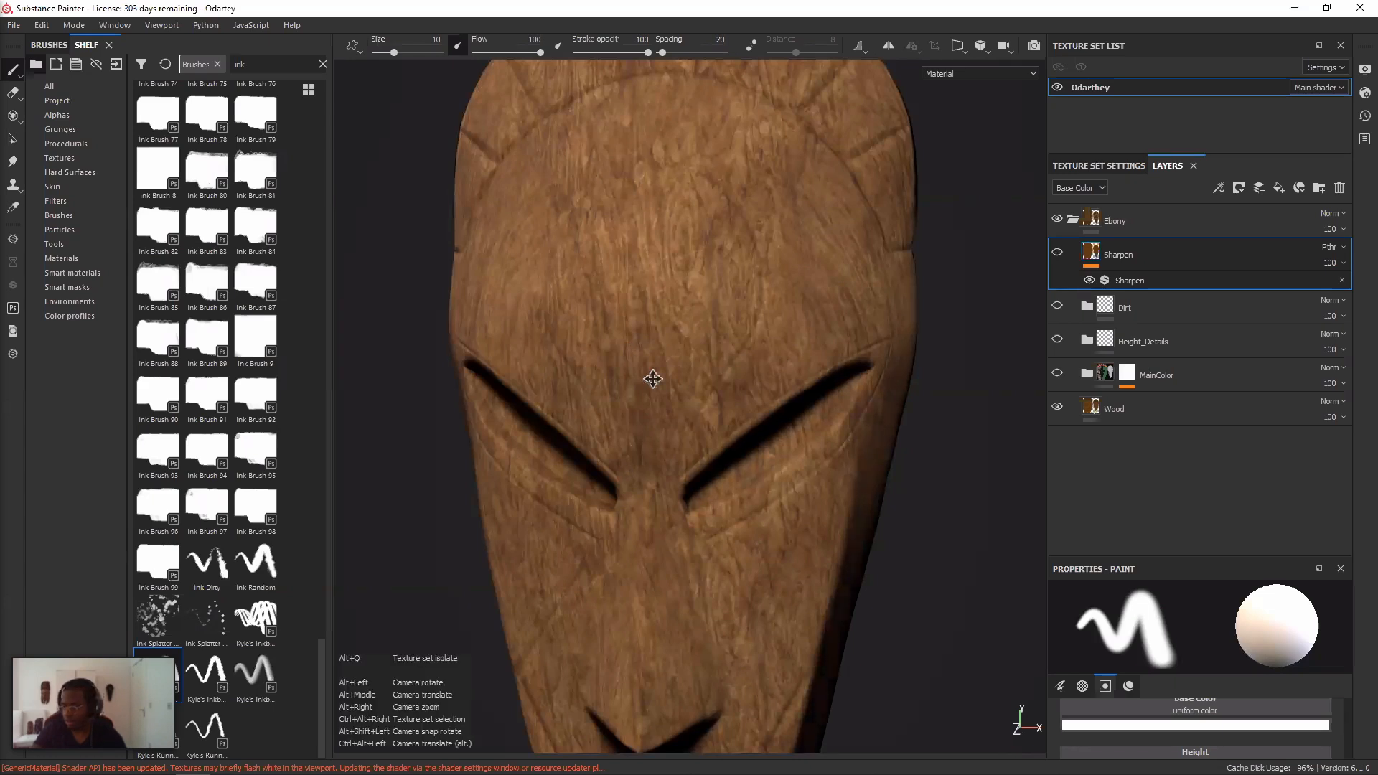
alt+middle_drag(759, 427, 810, 357)
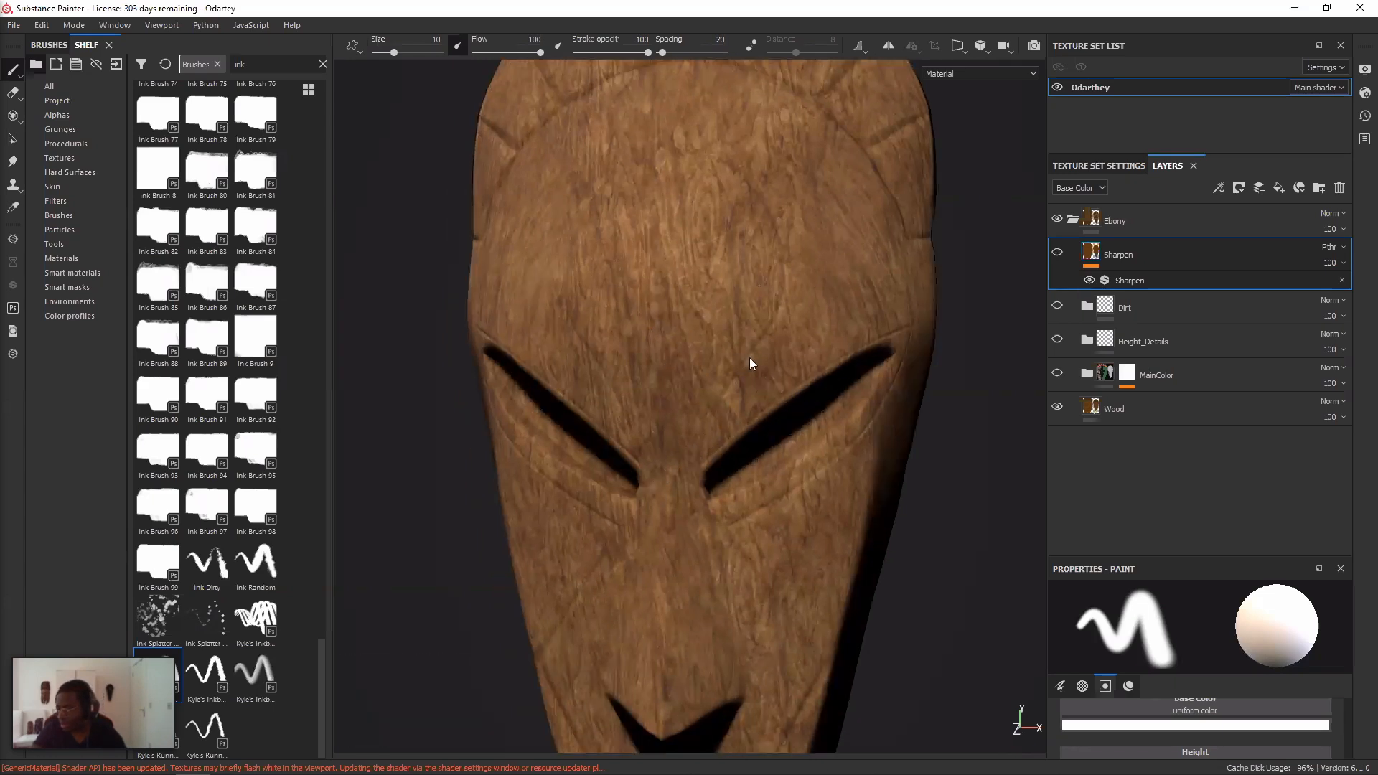
alt+drag(778, 348, 604, 303)
alt+drag(742, 316, 777, 305)
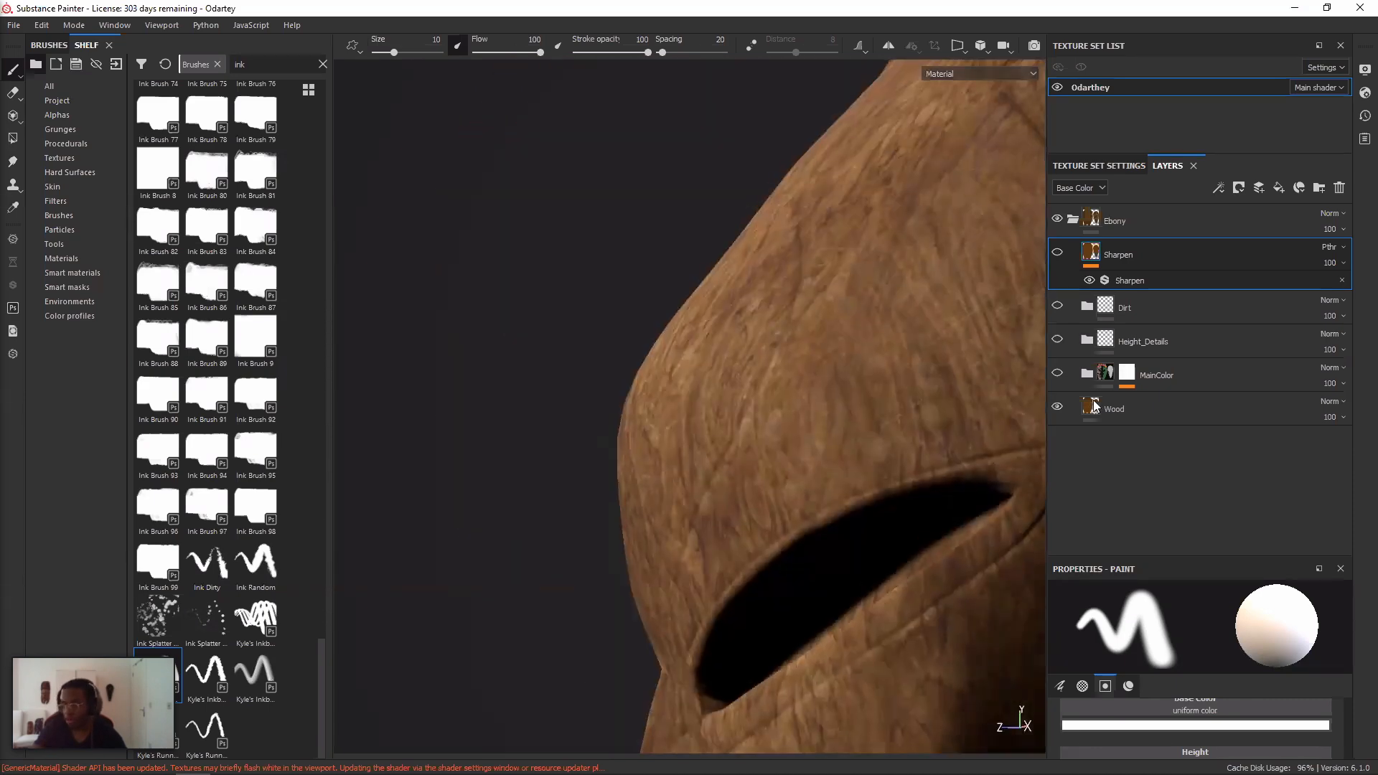
- Select the Wood fill layer and inspect its Wood Rough material on the forehead, eyes and side of the mask
click(1052, 412)
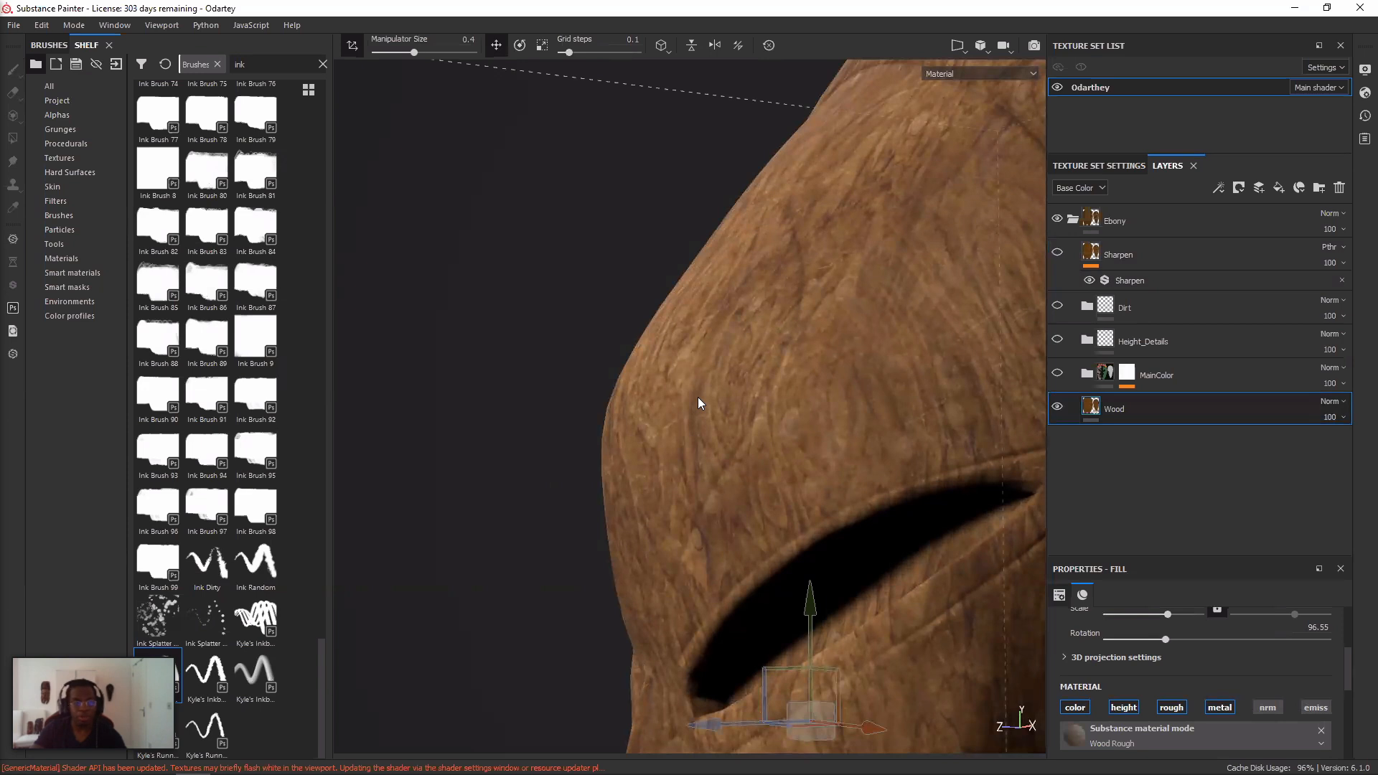
alt+drag(698, 398, 790, 399)
alt+drag(697, 397, 746, 397)
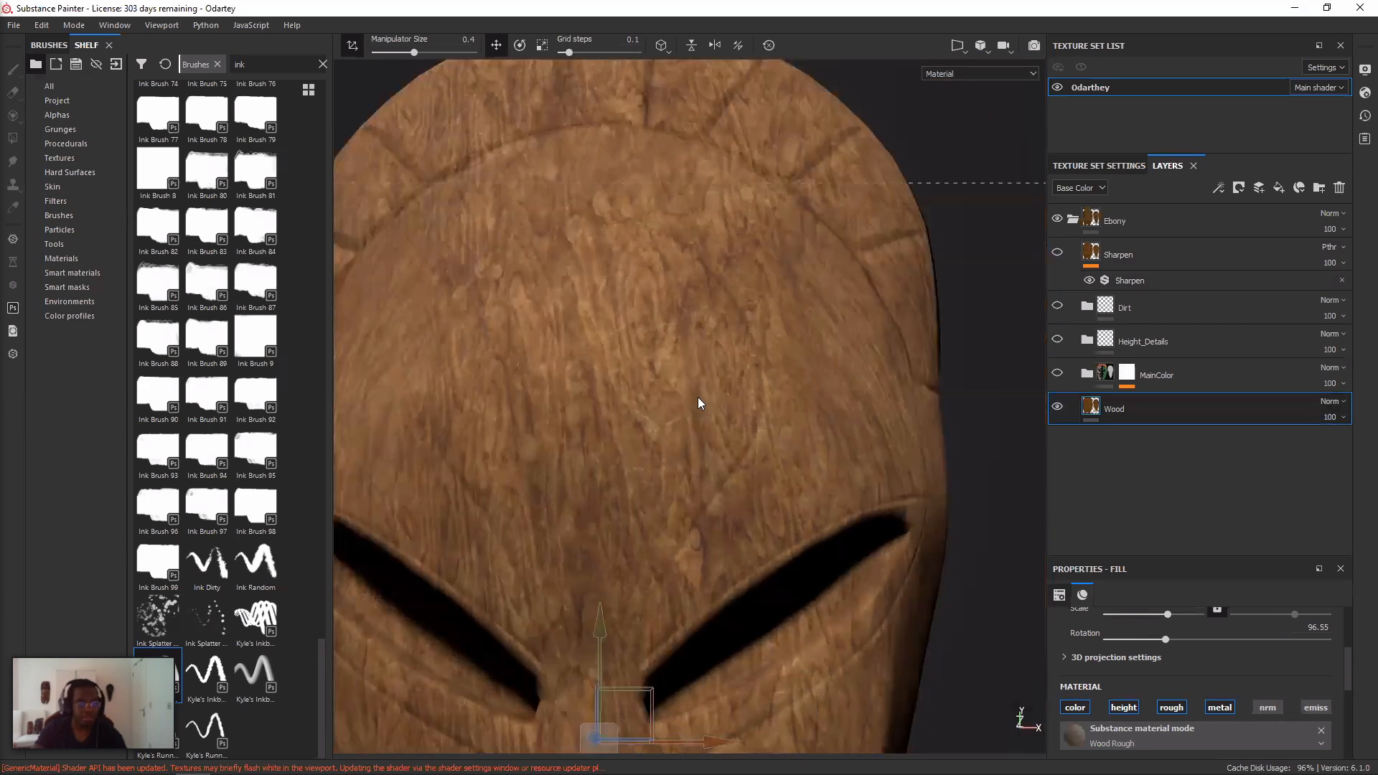
alt+middle_drag(930, 375, 996, 302)
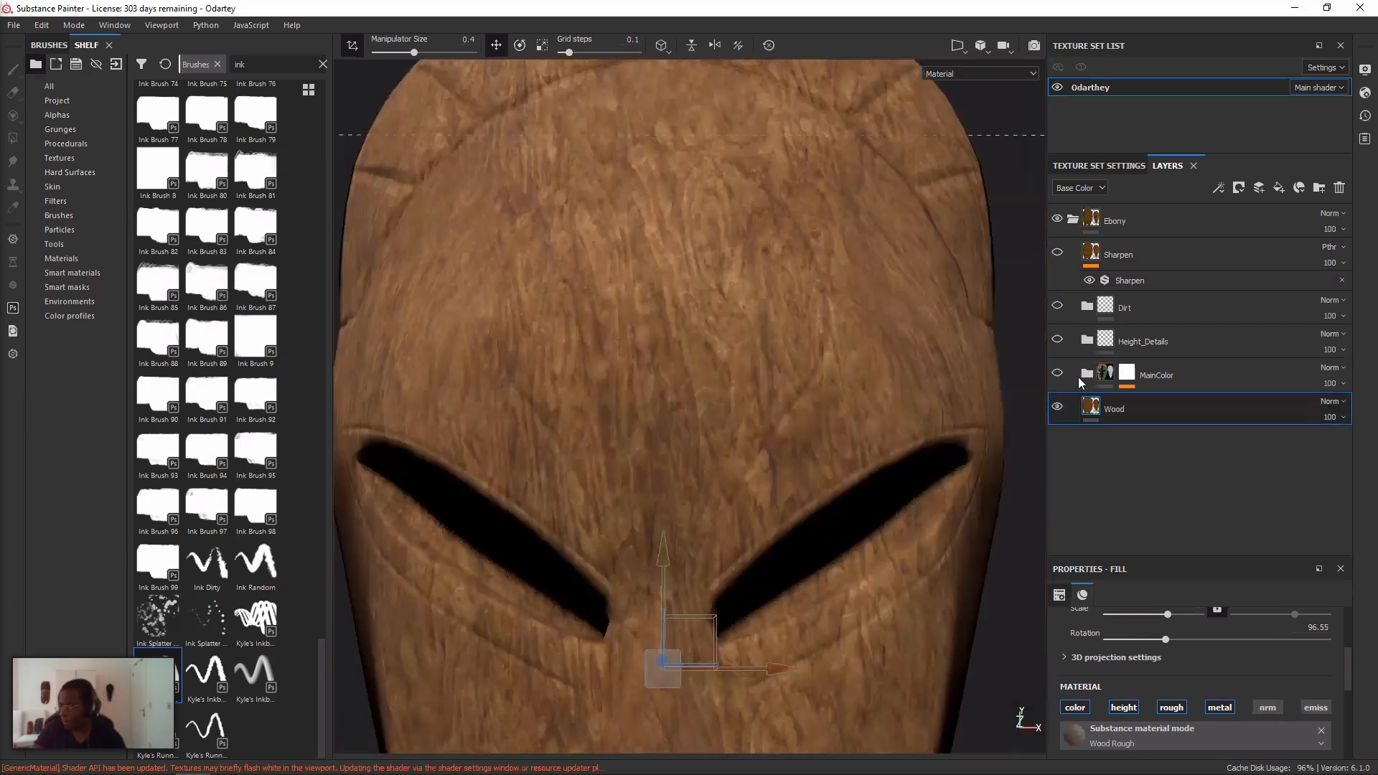
alt+drag(819, 414, 1173, 429)
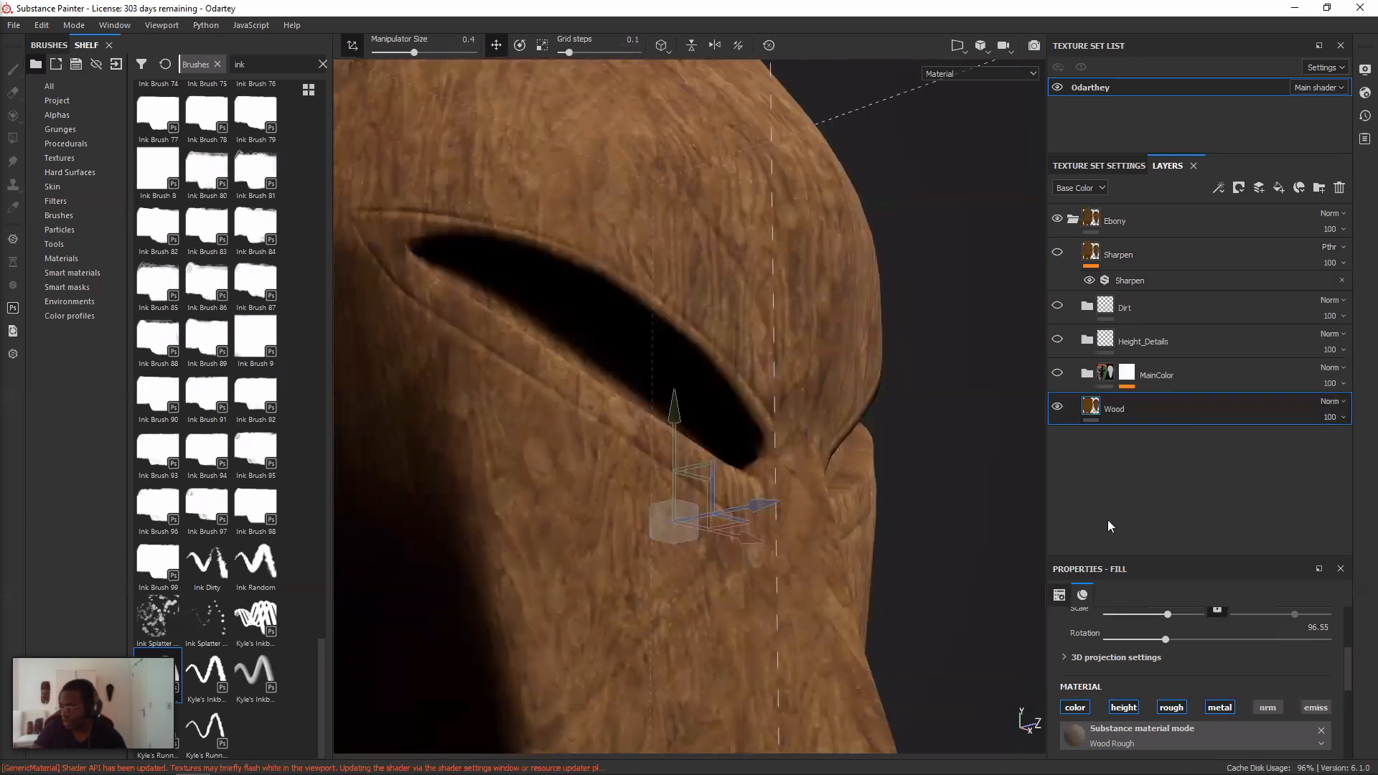
- Expand and show the MainColor folder, with its AbstractPainting, SecondaryPaint, Main_Green and Main_White layers hidden
key(ctrl+z)
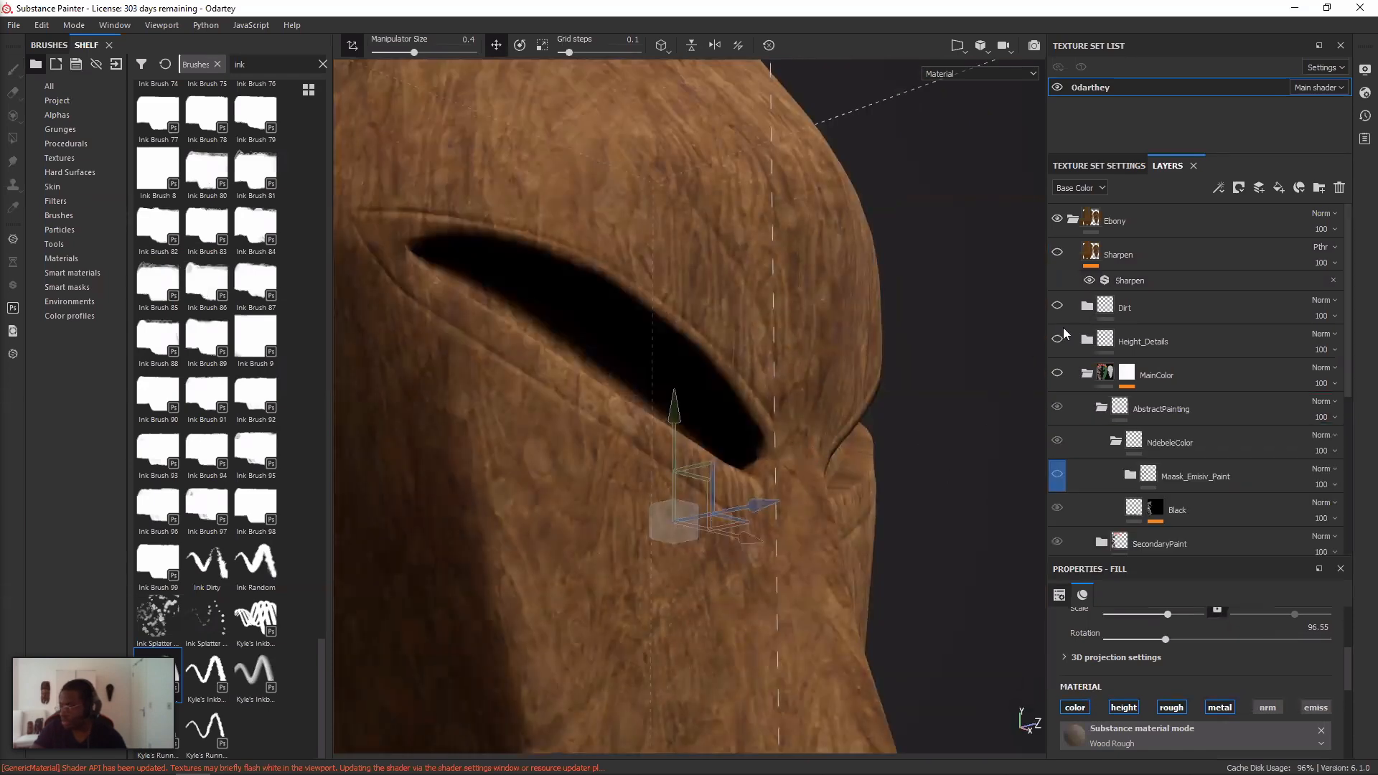
scroll(1076, 337, down, 5)
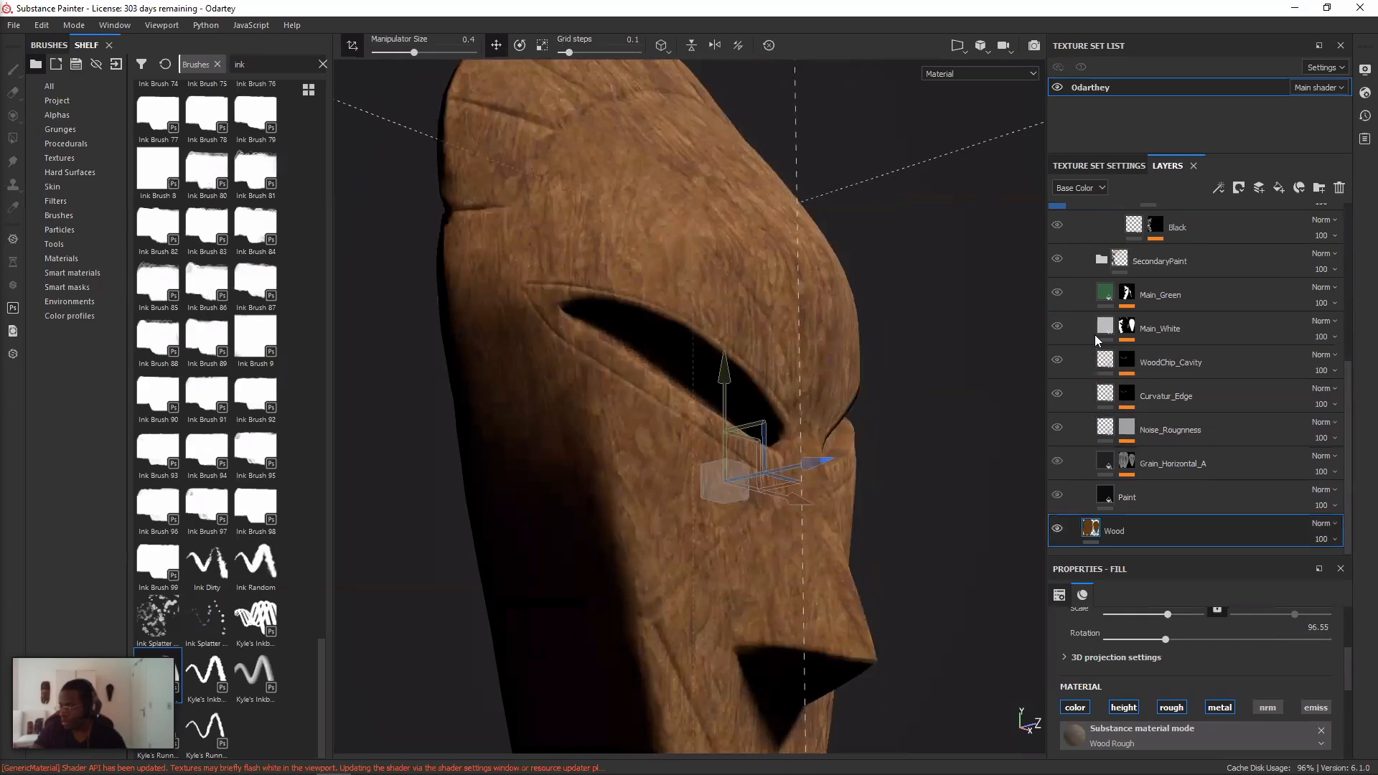
alt+drag(1097, 337, 1058, 343)
scroll(1060, 402, up, 1)
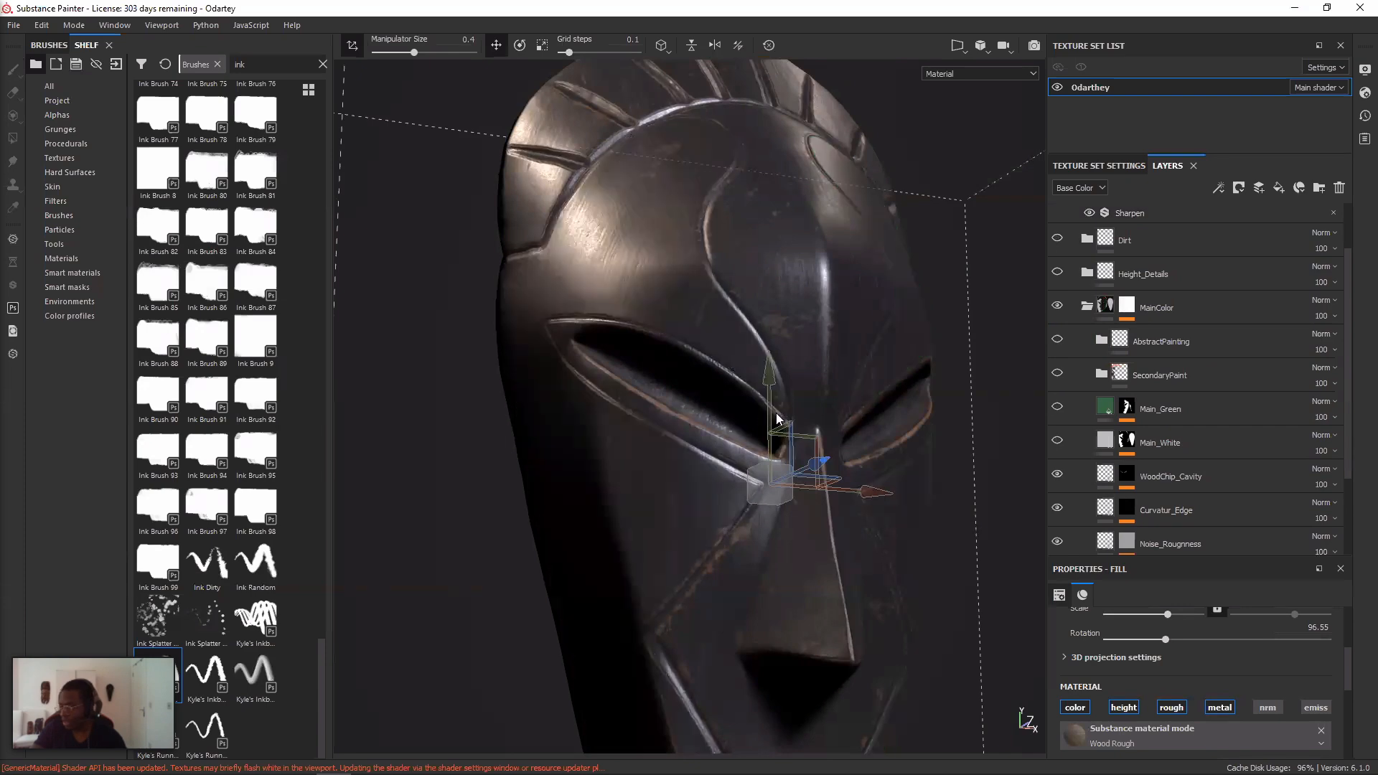
- Examine the black base paint, its grain and the worn edges around the mask's eyes, nose and forehead
mouse_move(858, 418)
alt+mouse_down()
mouse_move(820, 414)
mouse_move(842, 419)
alt+mouse_up()
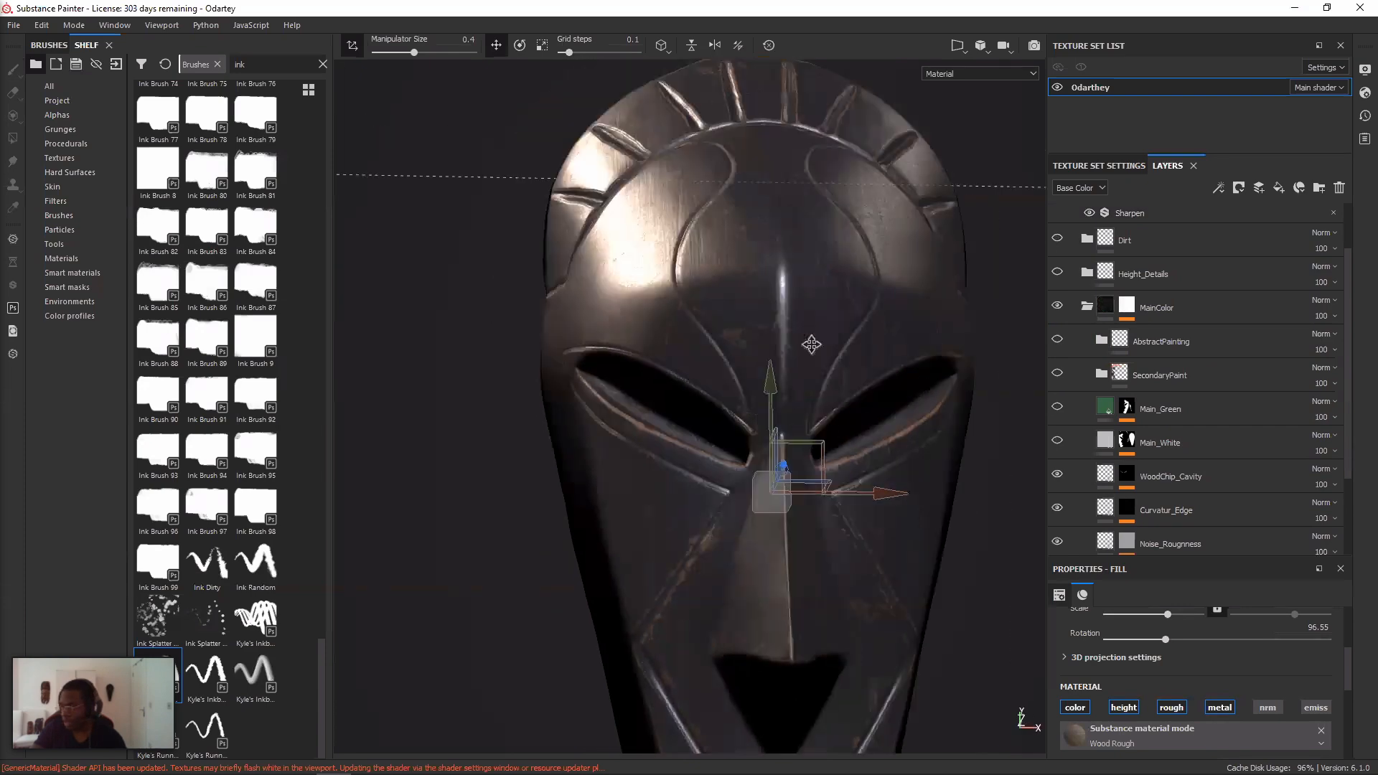
alt+drag(811, 345, 758, 330)
scroll(1195, 431, down, 3)
alt+drag(737, 440, 769, 309)
alt+drag(721, 397, 799, 340)
scroll(799, 340, up, 3)
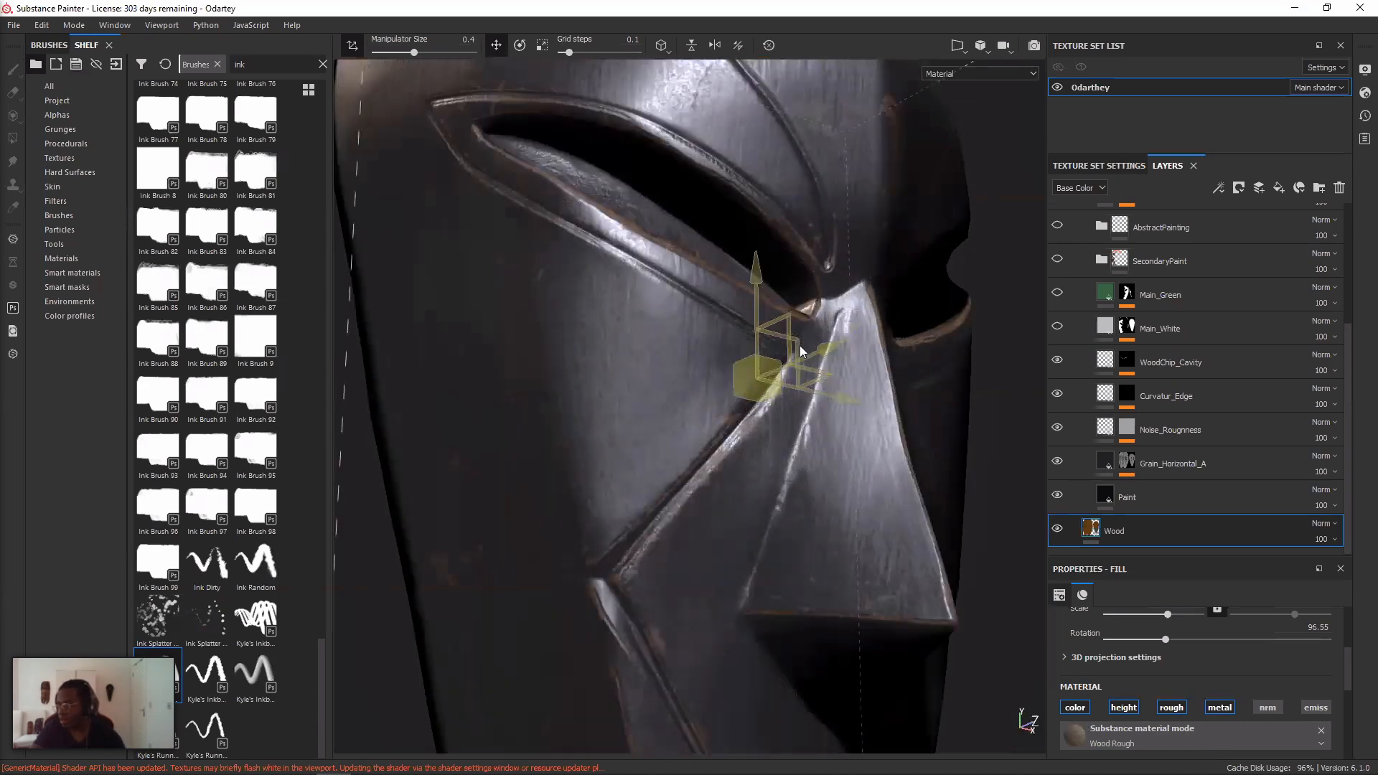
key(f)
mouse_move(798, 363)
alt+mouse_down()
mouse_move(786, 369)
mouse_move(805, 310)
mouse_move(776, 350)
alt+mouse_up()
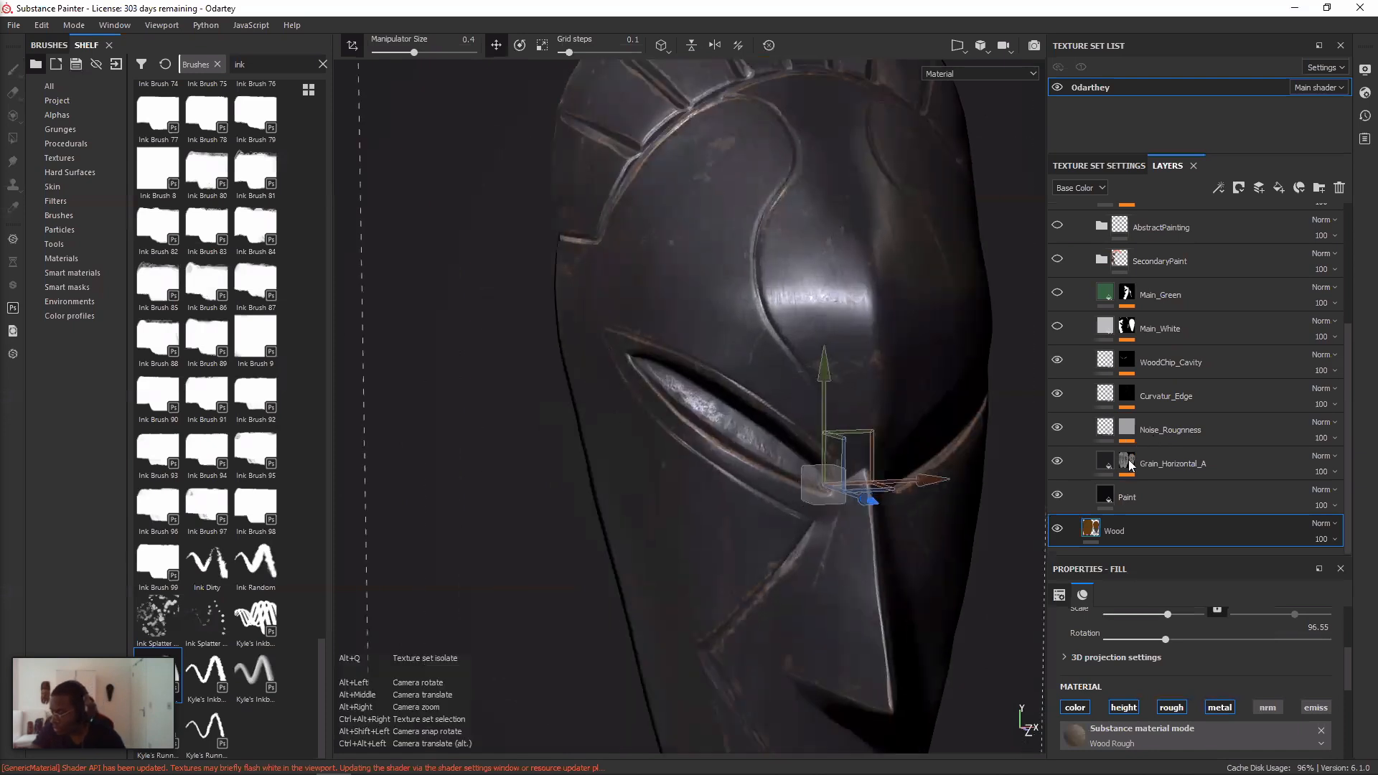
alt+scroll(889, 399, down, 2)
alt+scroll(822, 391, down, 1)
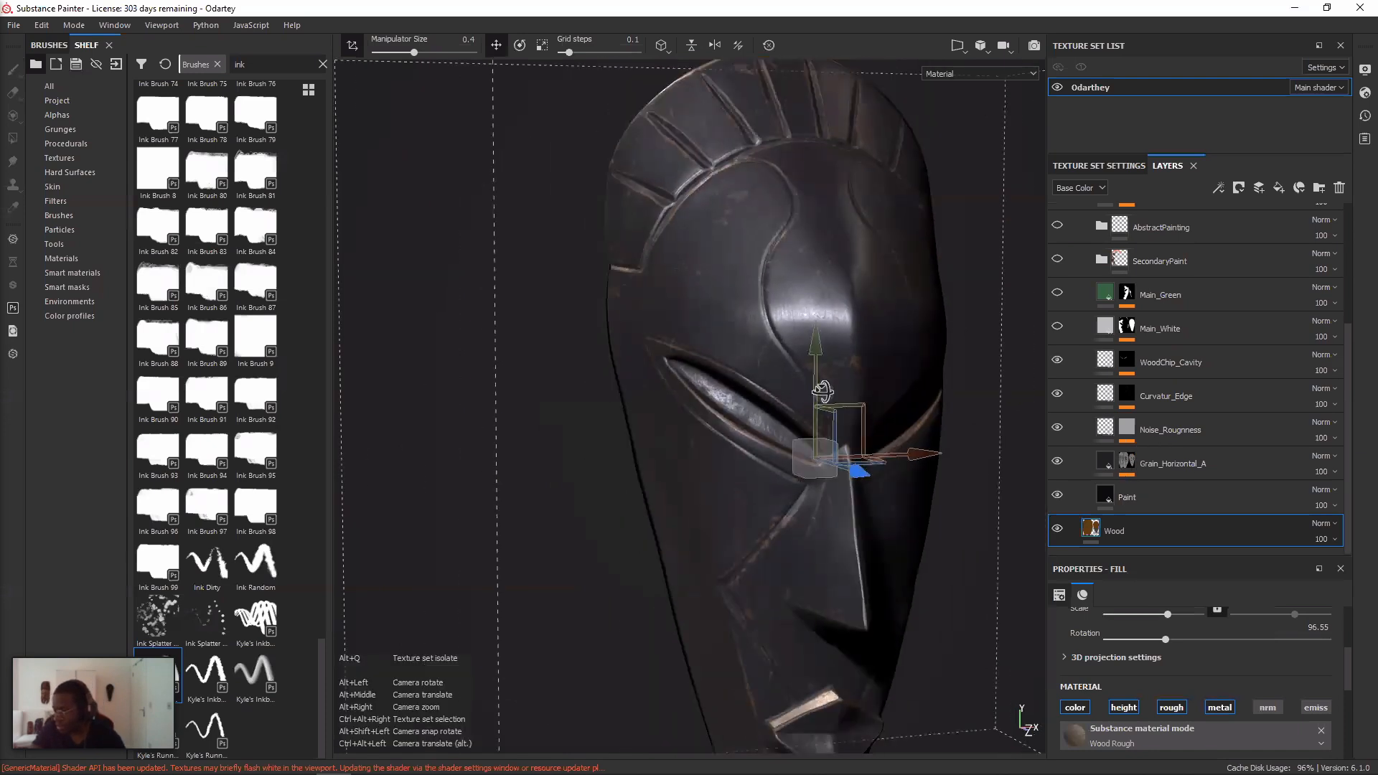
alt+drag(858, 470, 869, 441)
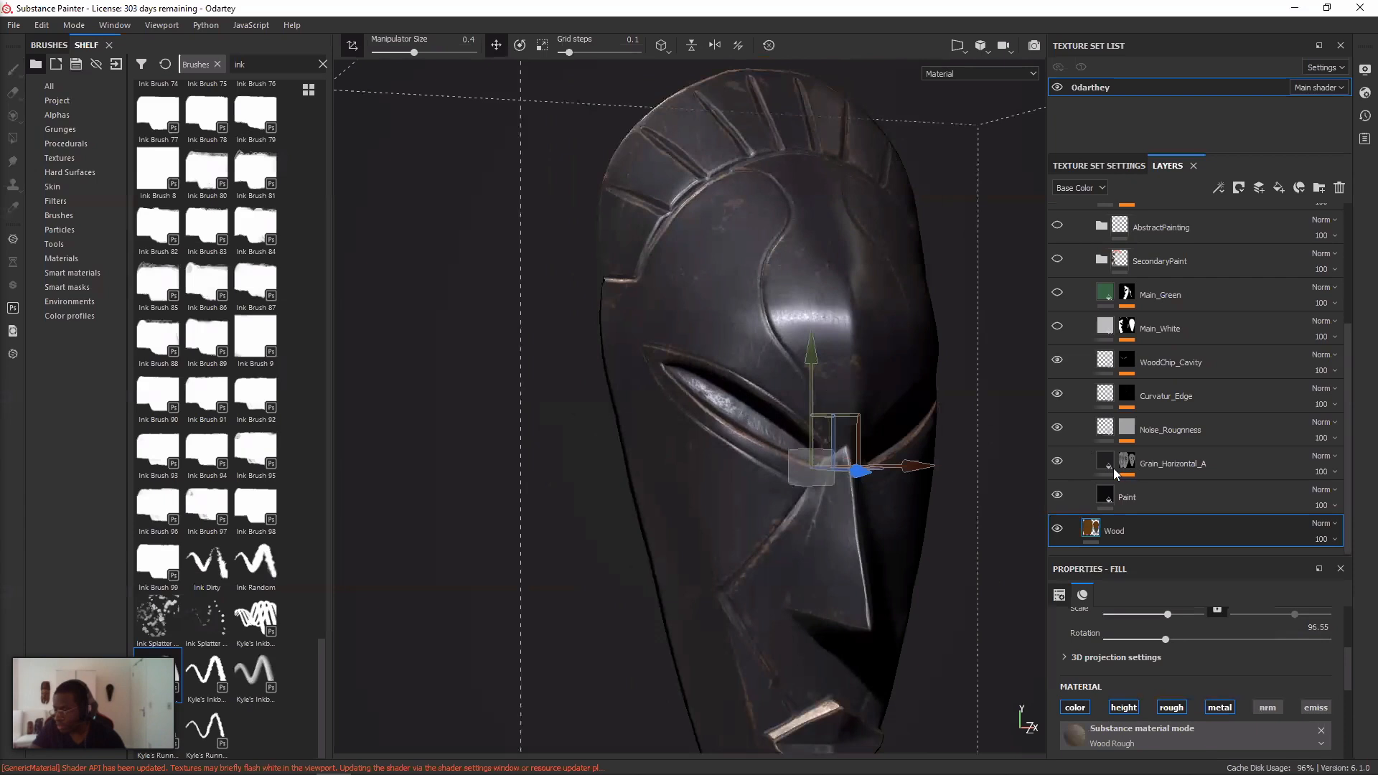
- Inspect the Grain_Horizontal_A mask on the model, try that layer's roughness at 1 and set it to 0.3838
alt+drag(721, 471, 905, 395)
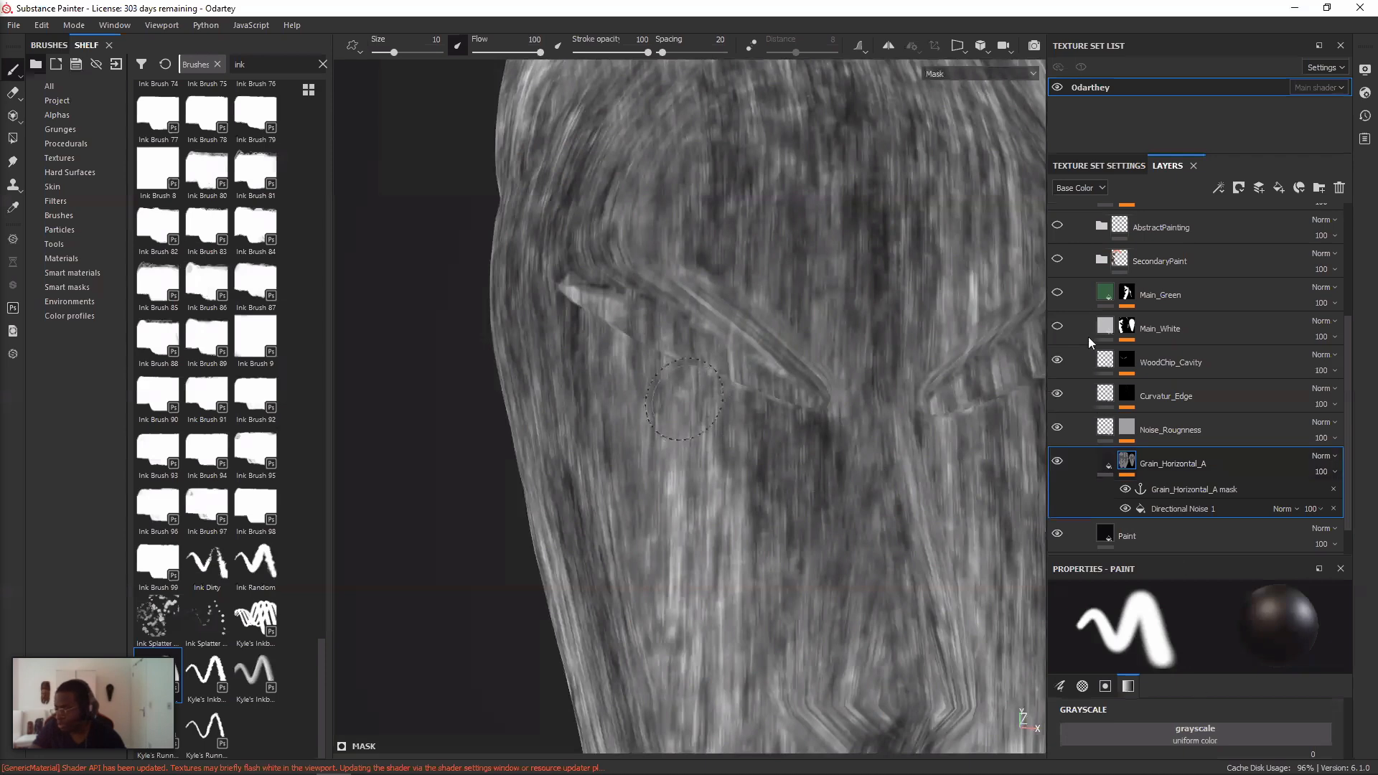
alt+right_drag(1088, 337, 1167, 484)
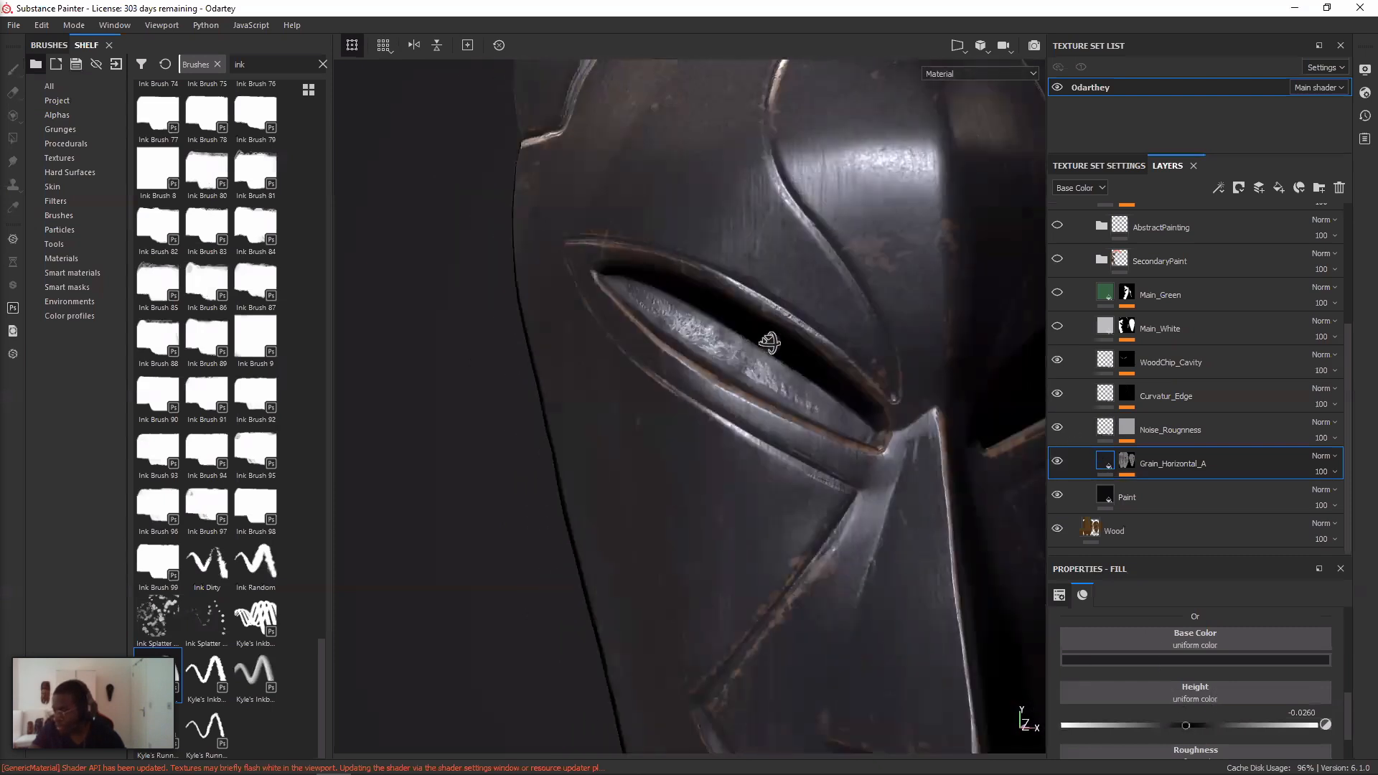
scroll(1195, 733, down, 1)
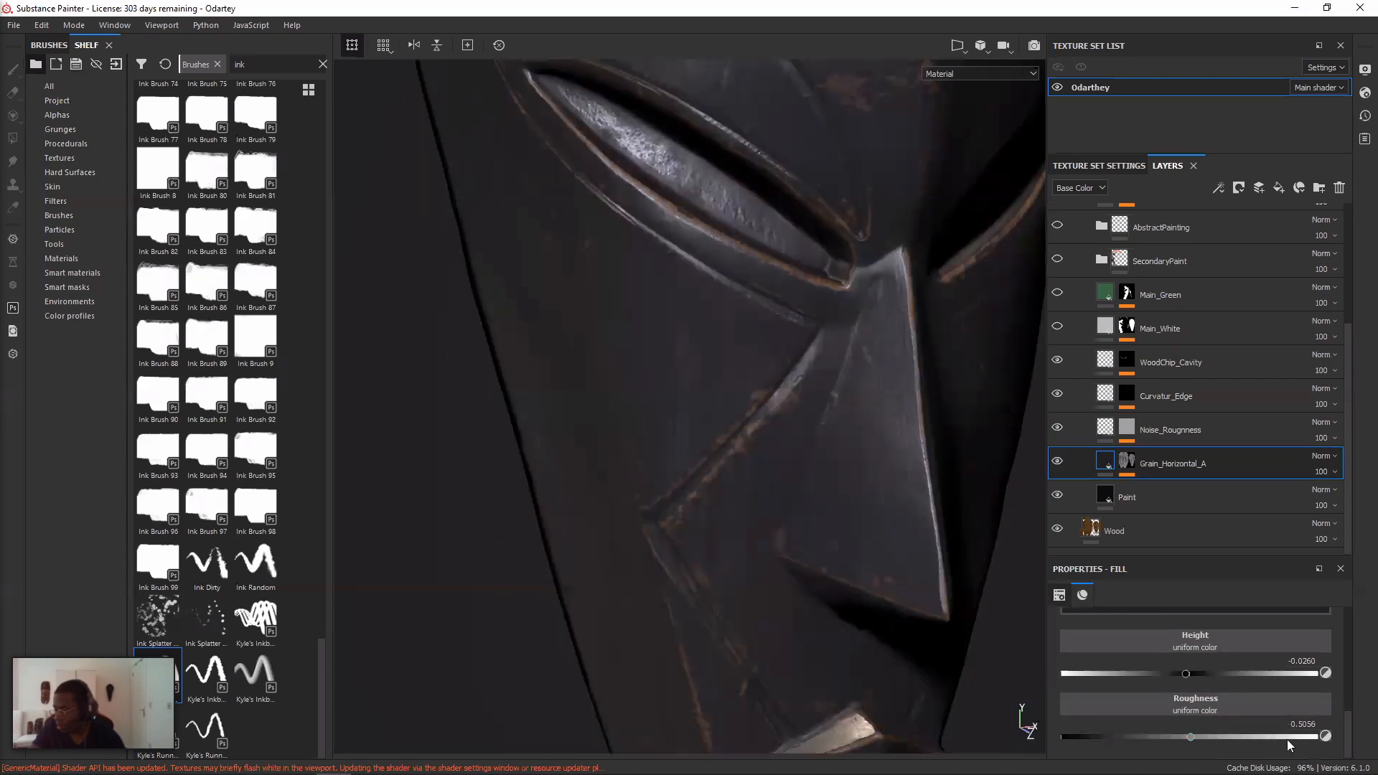
drag(1164, 735, 1353, 732)
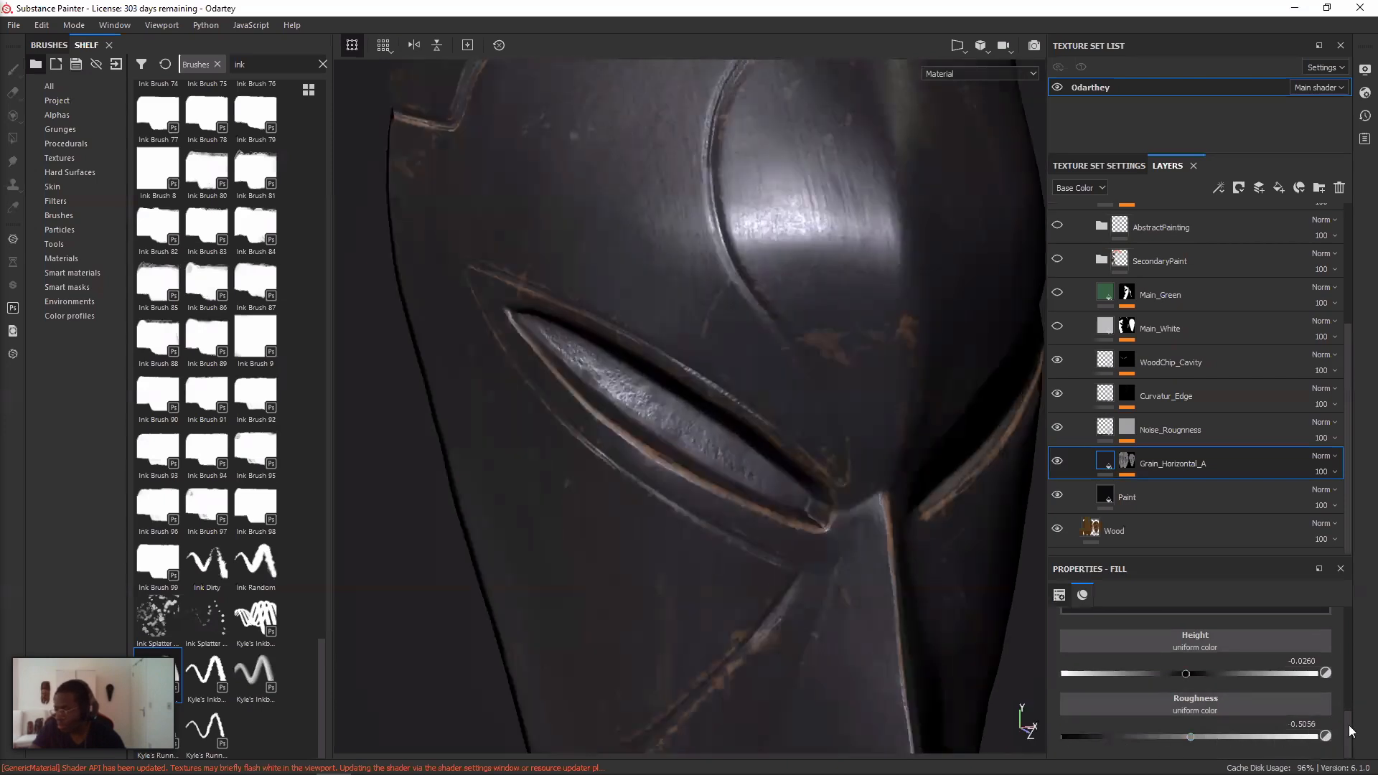
alt+drag(785, 443, 711, 352)
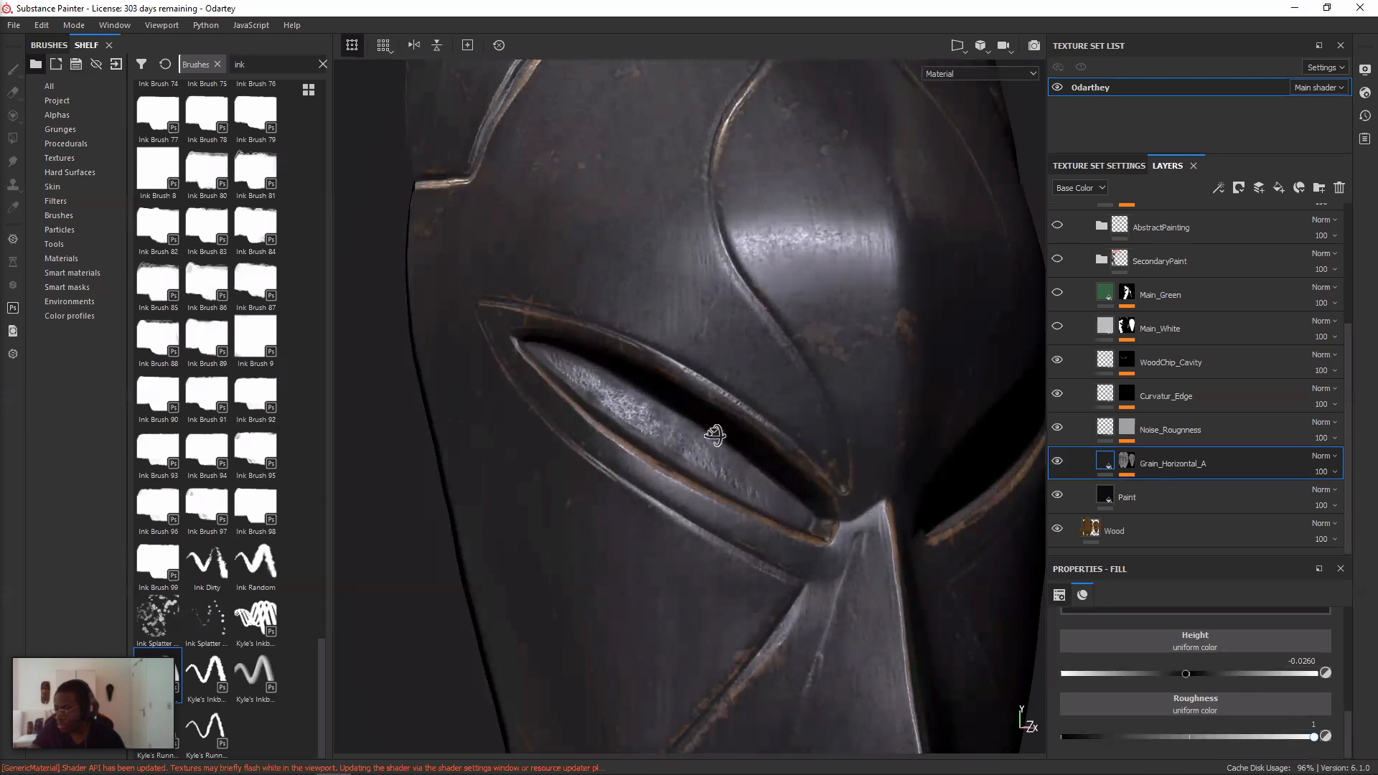
drag(1153, 733, 1317, 737)
alt+drag(884, 443, 904, 403)
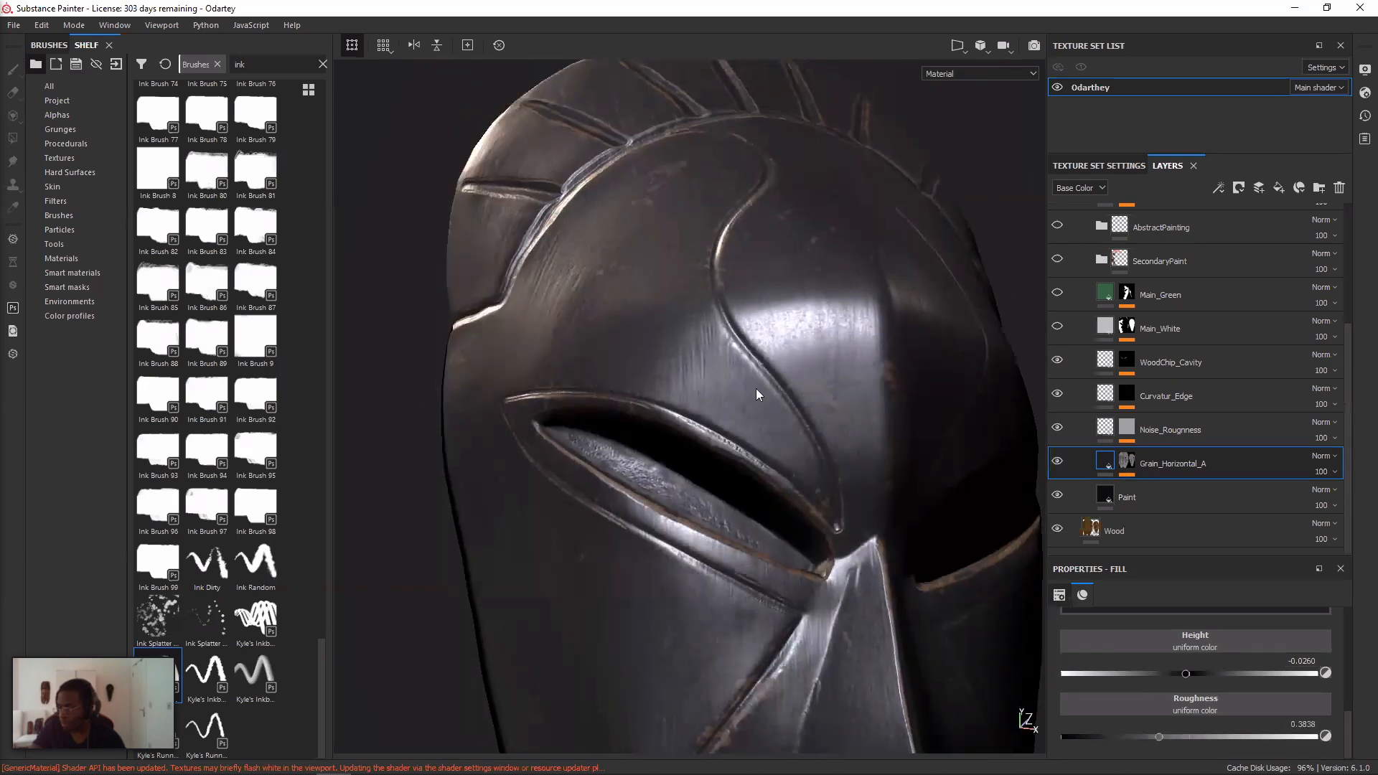
alt+drag(757, 394, 726, 304)
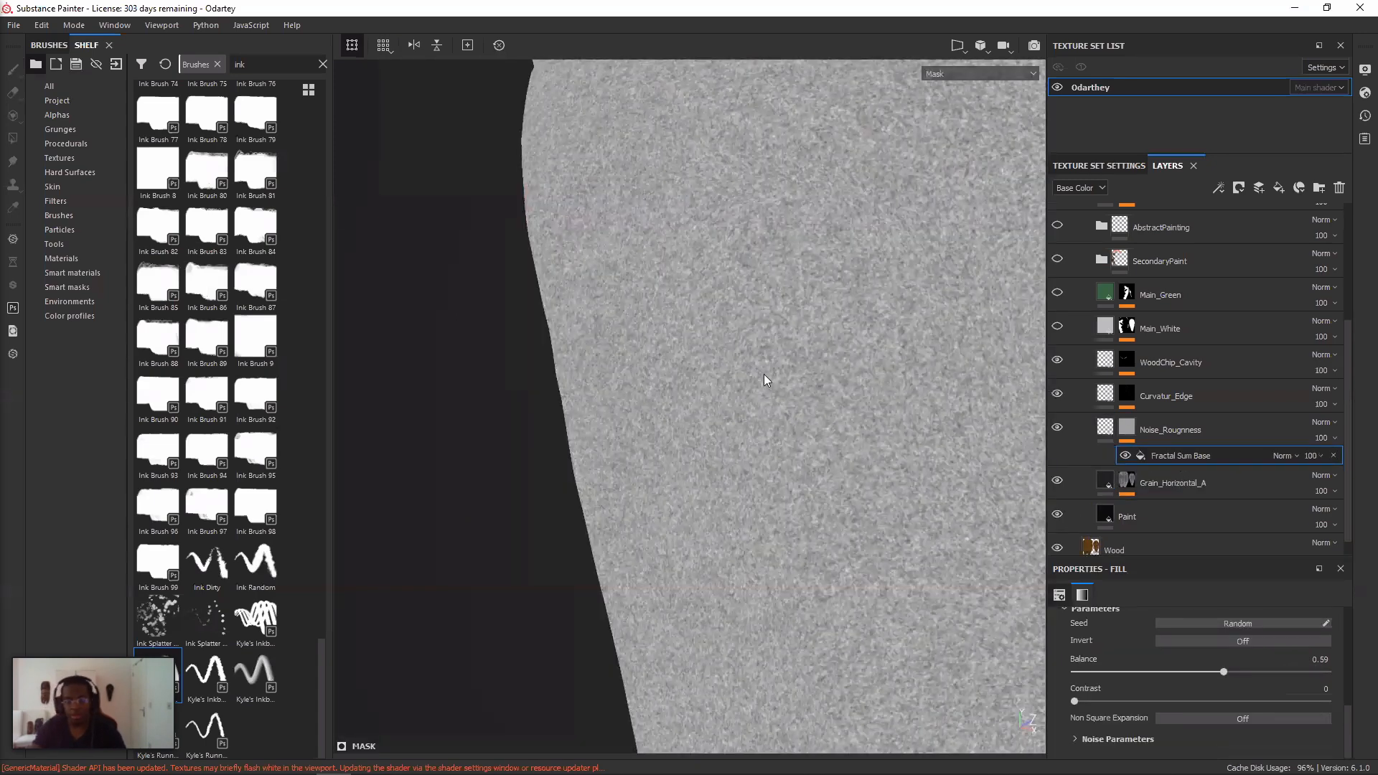
- Check the Noise_Roughness layer's Fractal Sum Base mask, return to the material view and lower that layer's roughness
scroll(763, 372, up, 2)
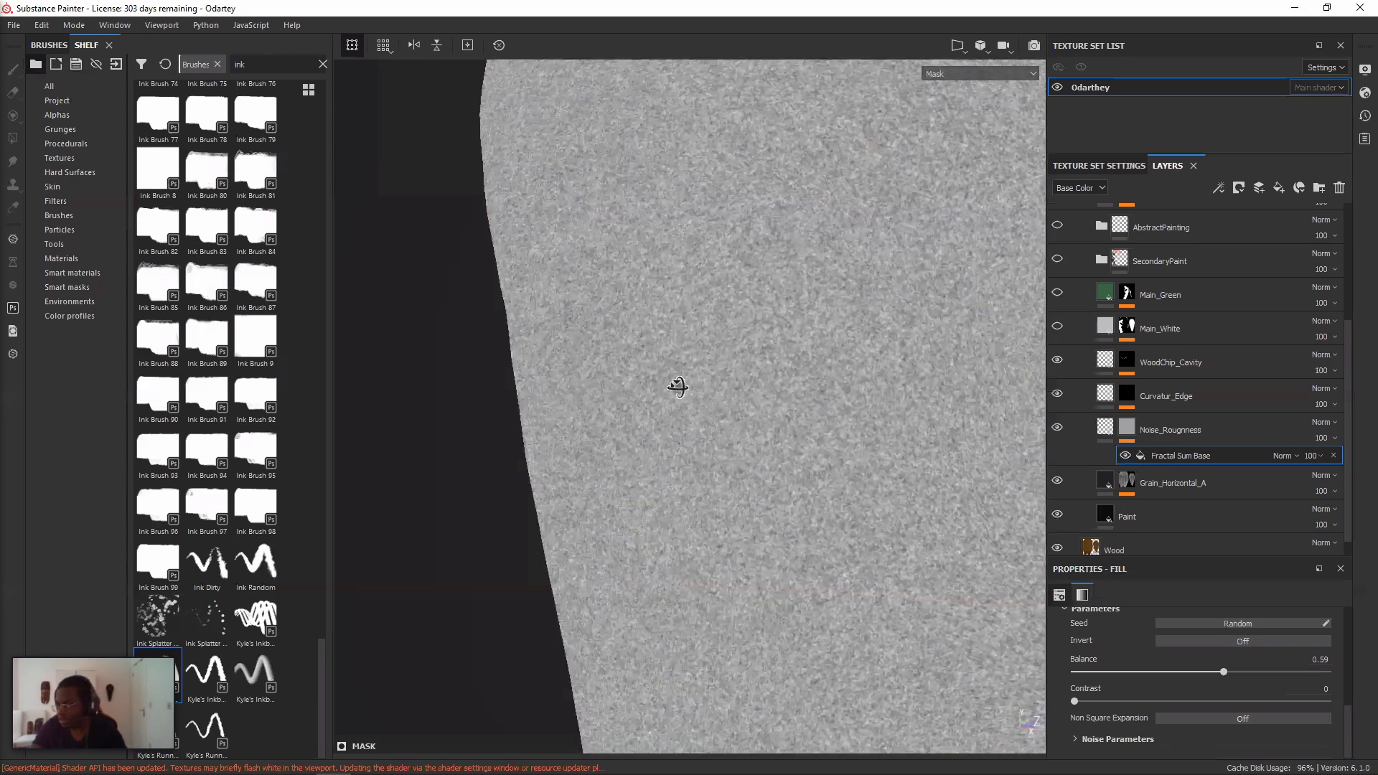
alt+drag(676, 387, 779, 356)
shift+right_drag(792, 365, 787, 362)
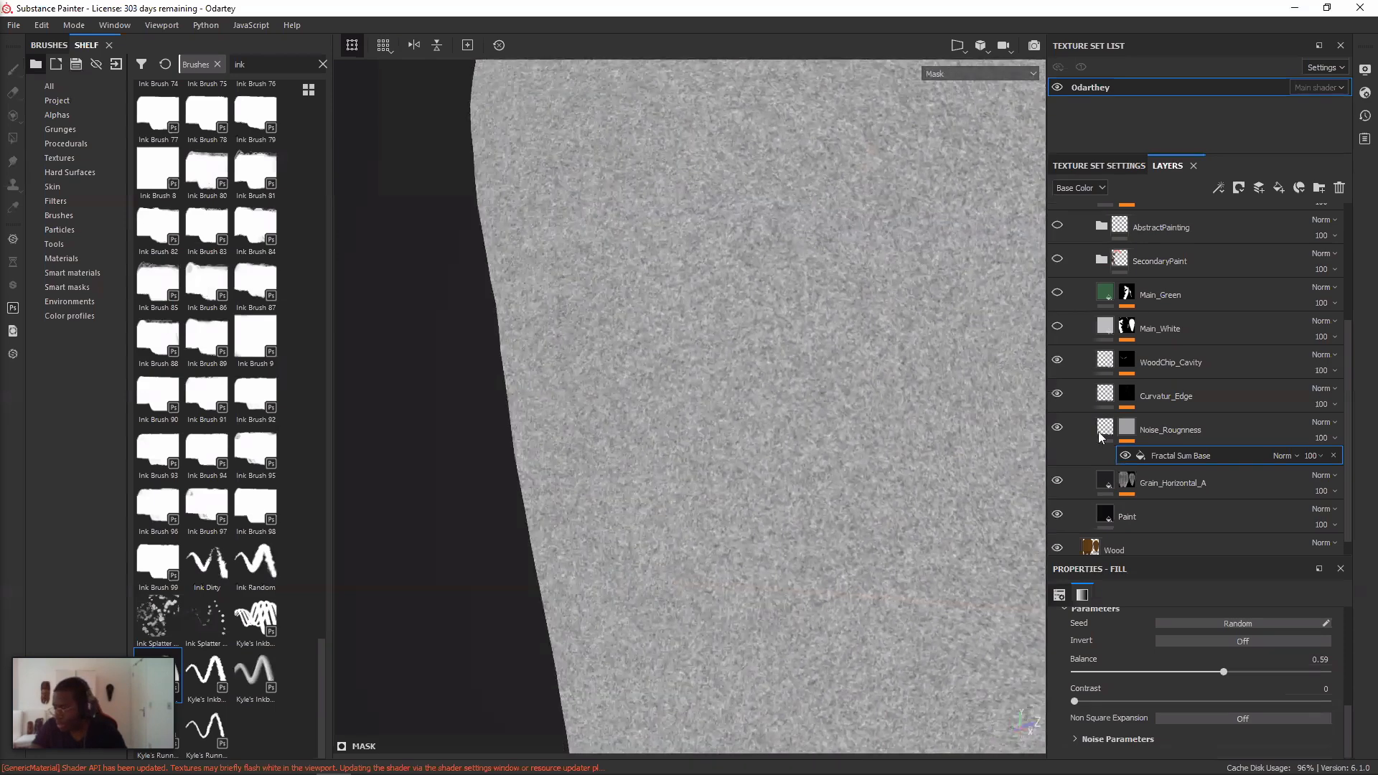
key(m)
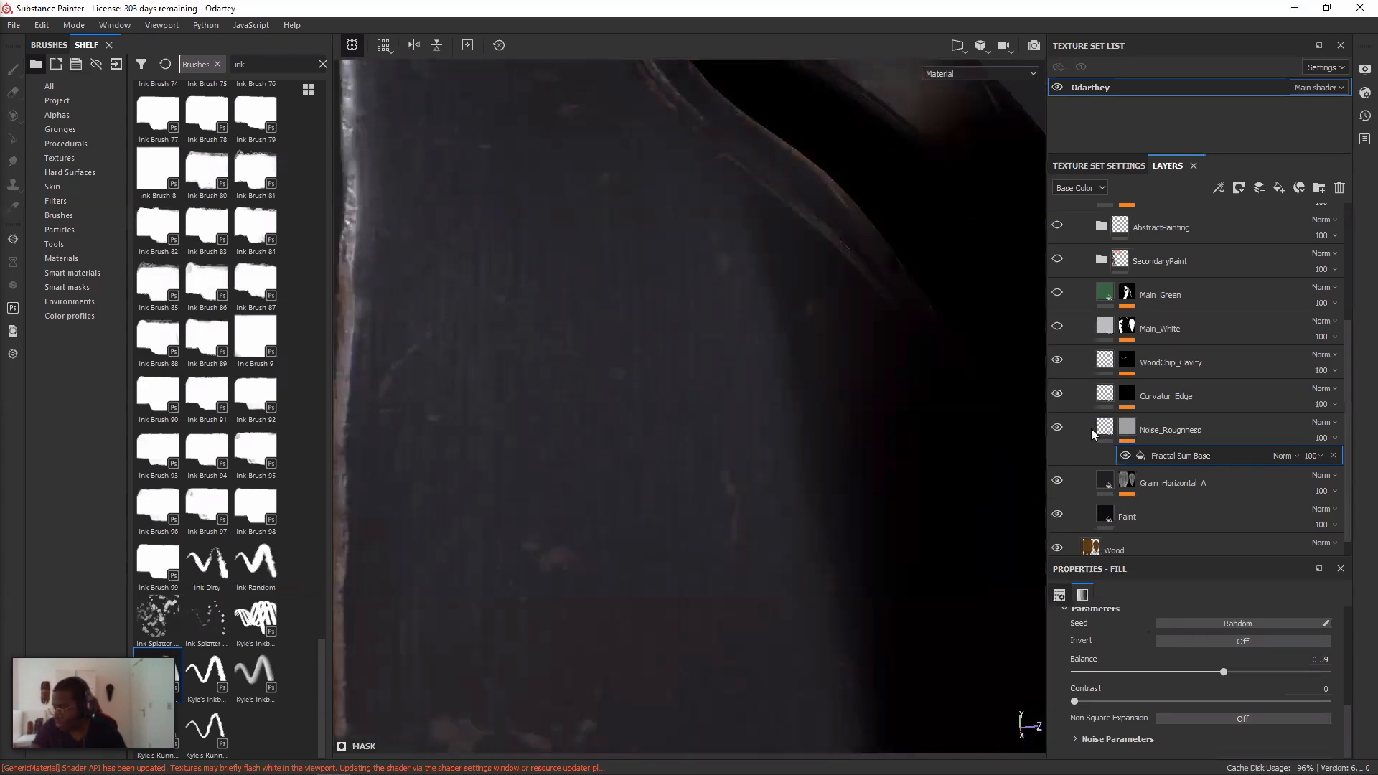
shift+right_drag(790, 422, 781, 448)
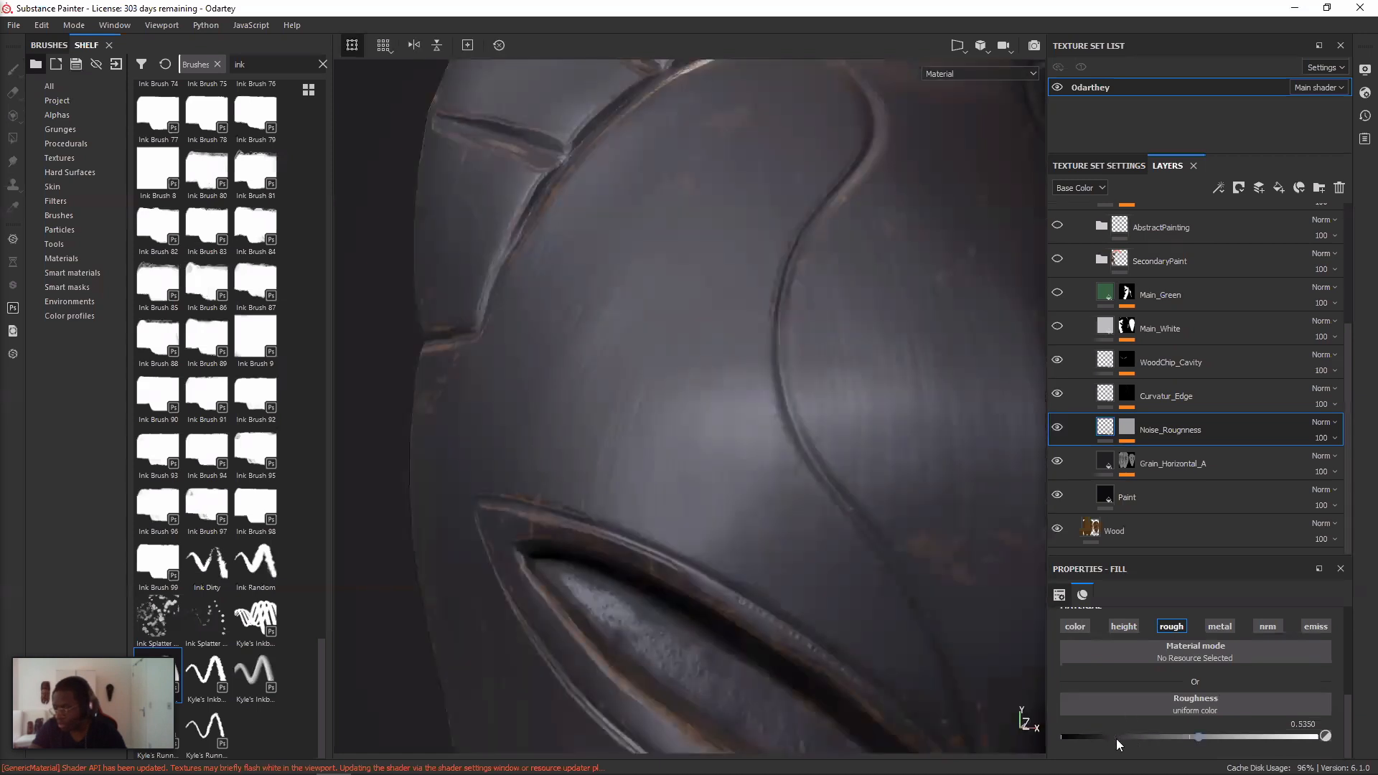
drag(1198, 736, 1174, 737)
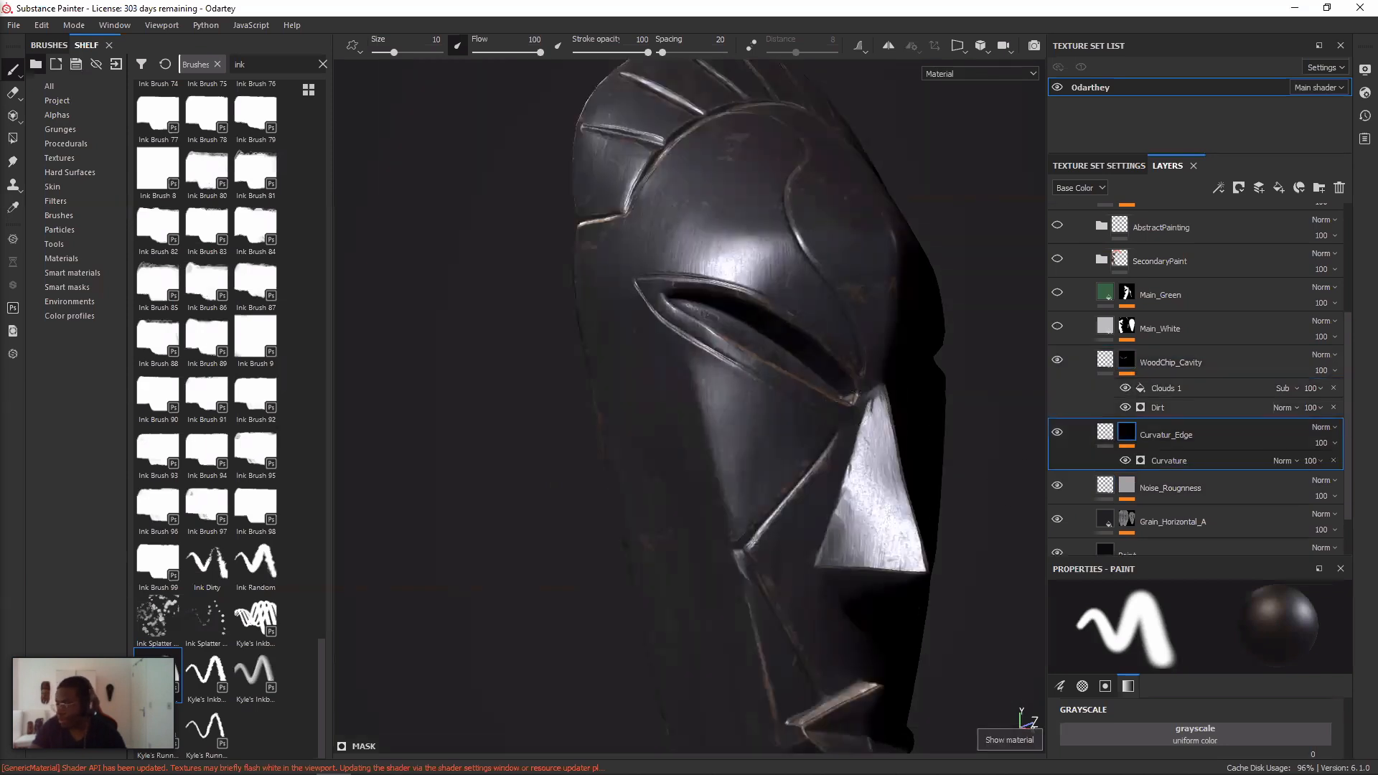
- Try the Global Balance of the Curvatur_Edge layer's Curvature generator at 0.32 and at 0.21
scroll(832, 426, up, 2)
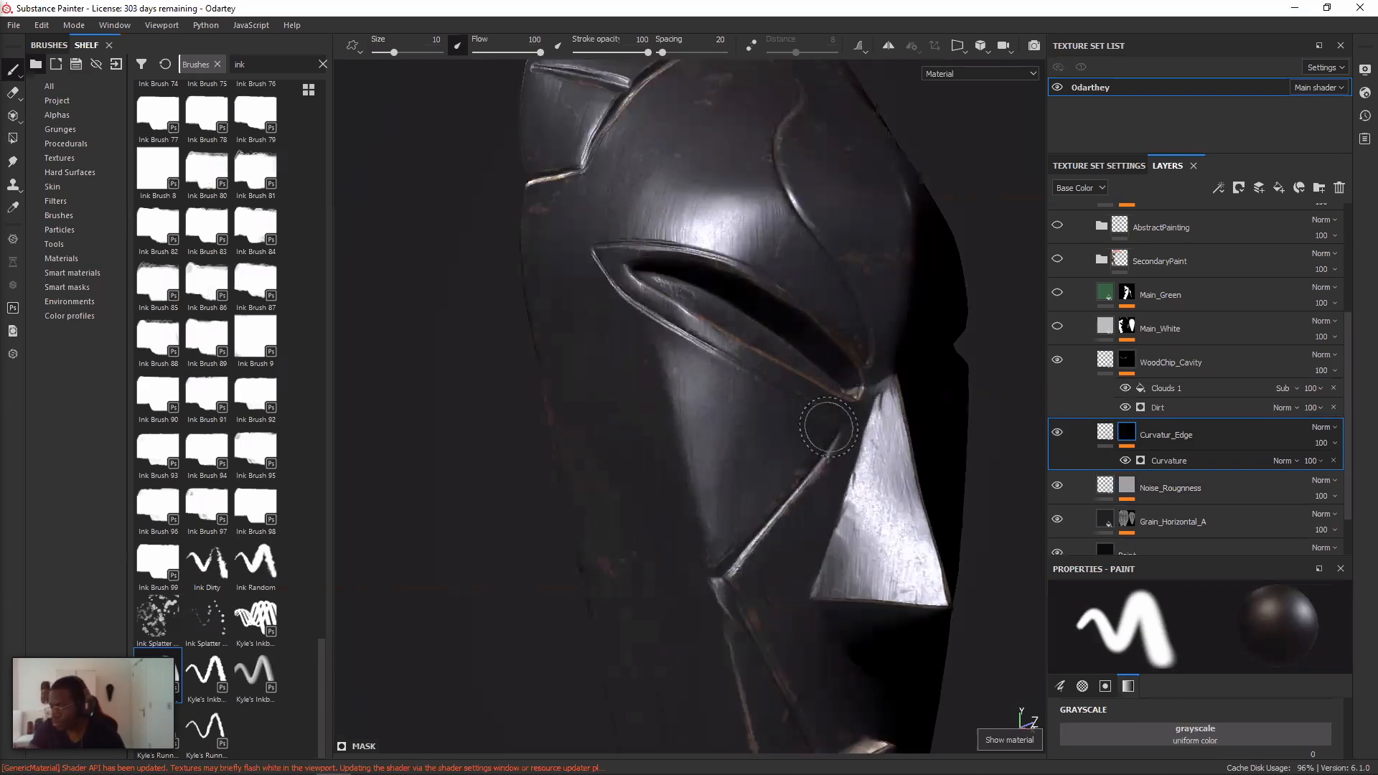
scroll(827, 426, up, 3)
scroll(1195, 380, down, 2)
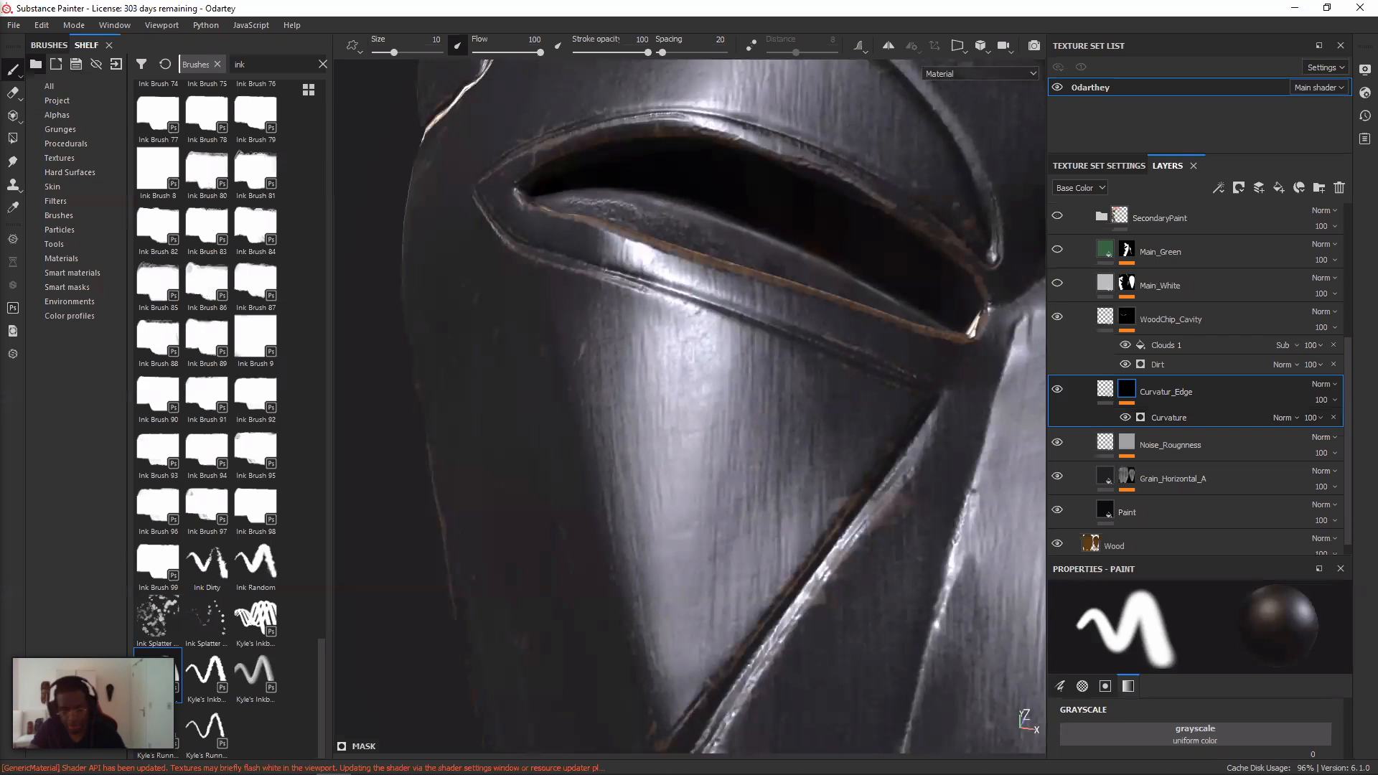
alt+click(1127, 442)
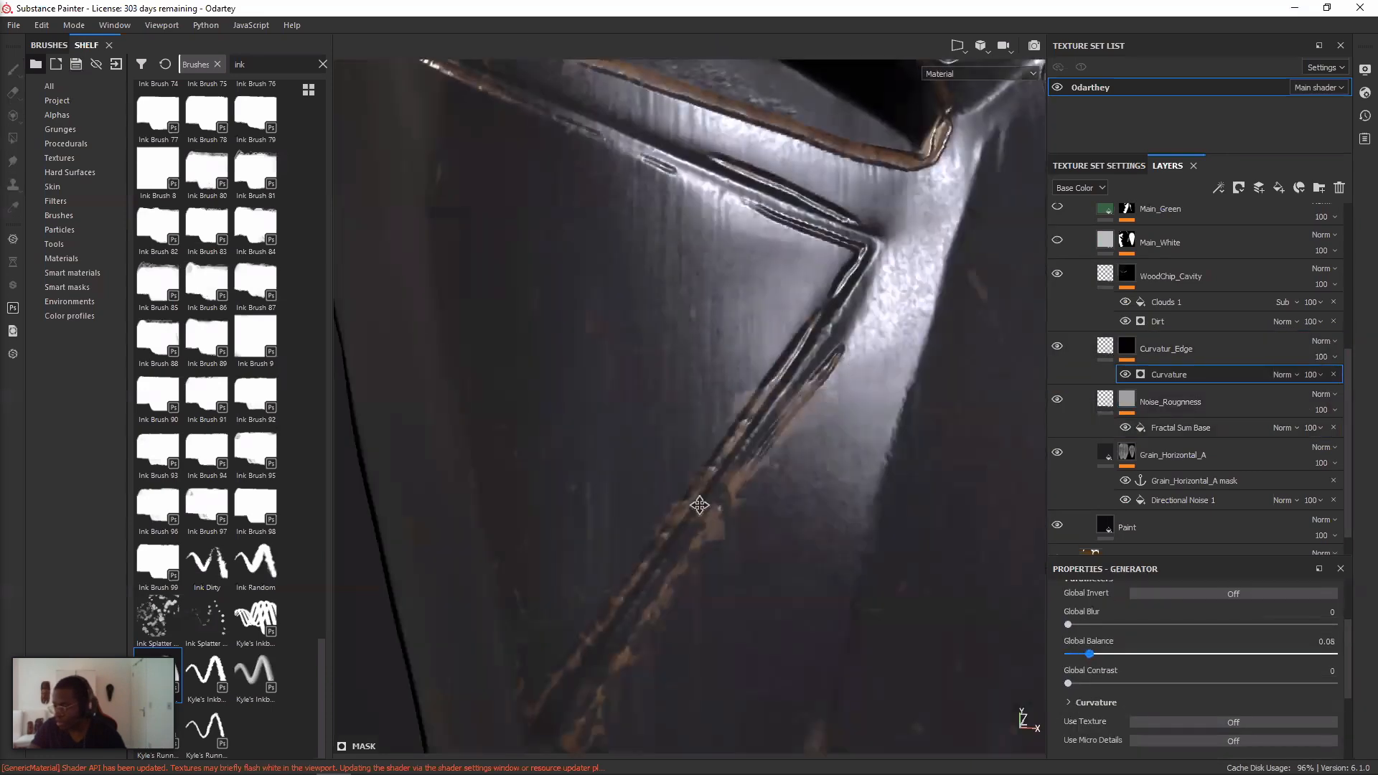
key(Right)
key(Right)
key(Right)
key(Right)
key(Right)
key(Right)
key(Right)
key(Right)
key(Right)
key(Right)
key(Right)
key(Right)
key(Right)
key(Right)
key(Right)
key(Right)
key(Right)
key(Right)
key(Right)
key(Right)
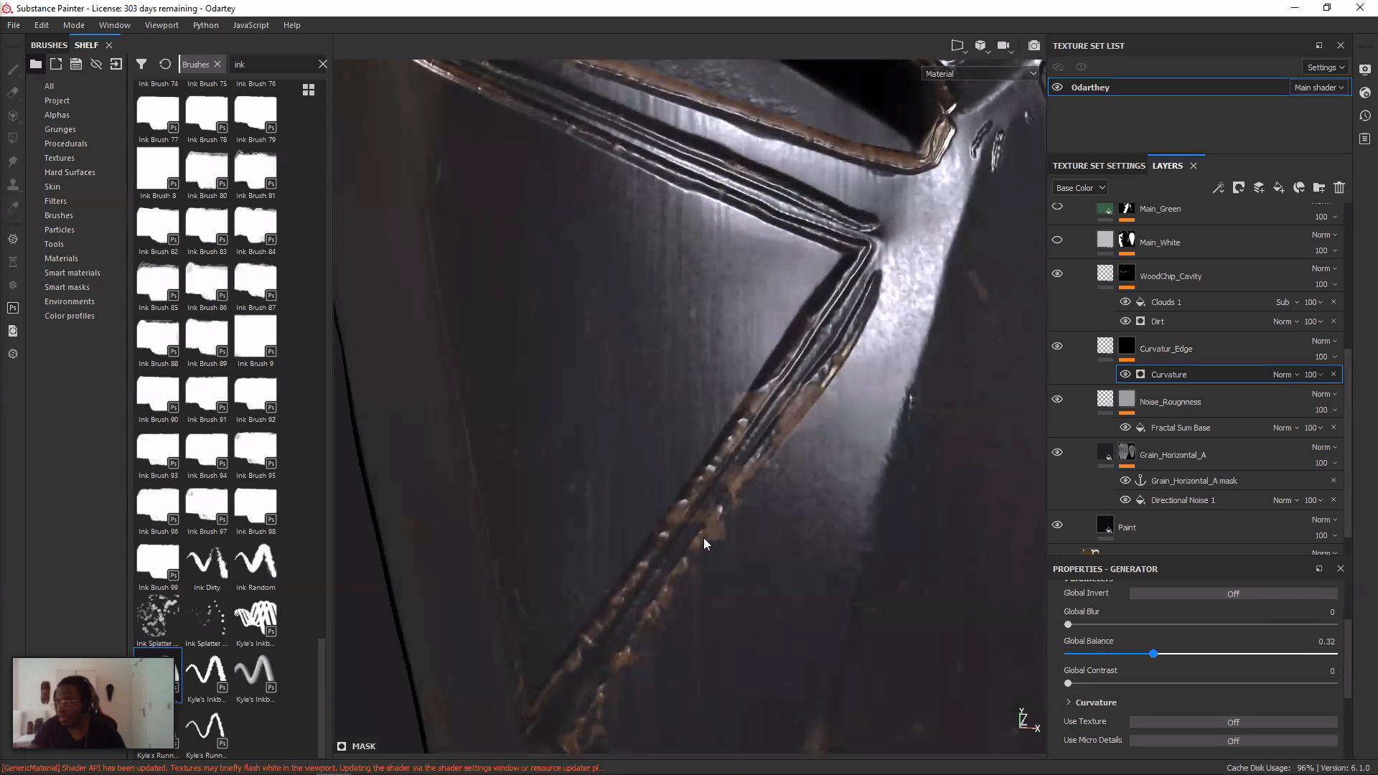
key(Left)
key(Left)
key(Left)
key(Left)
key(Left)
key(Left)
key(Left)
key(Left)
key(Left)
key(Left)
key(Left)
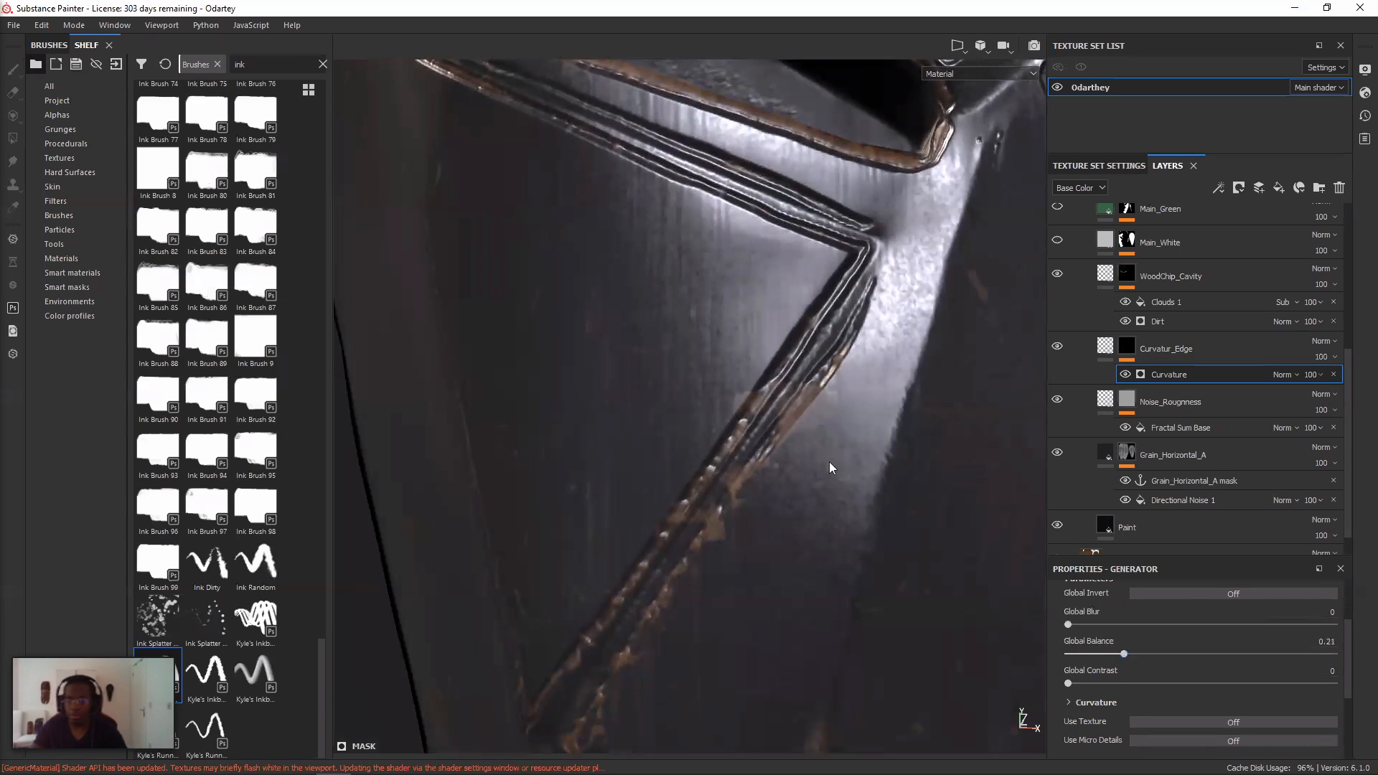
- Lower the Curvature generator's Global Balance to 0 and settle on 0.05 for the Curvatur_Edge mask
scroll(829, 462, down, 4)
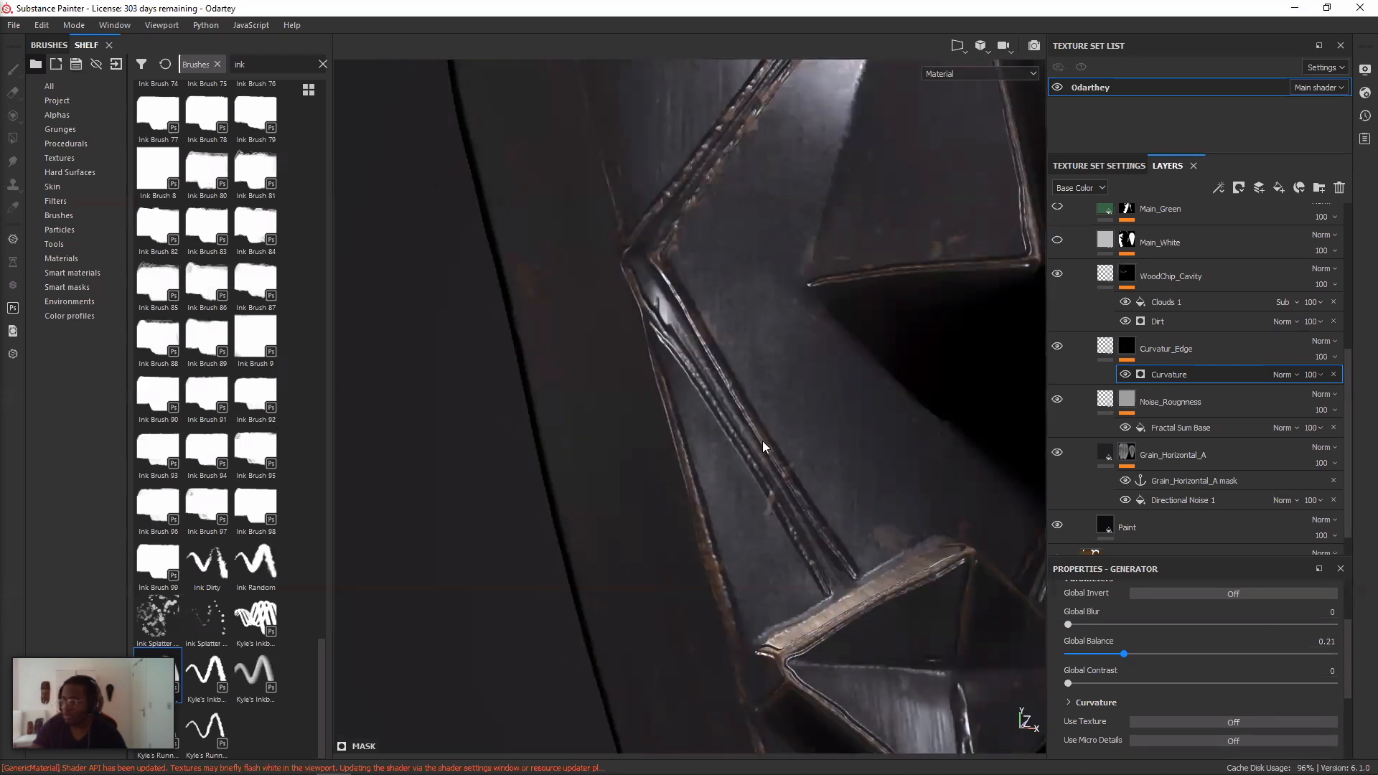
key(Left)
key(Left)
key(Left)
key(Left)
key(Left)
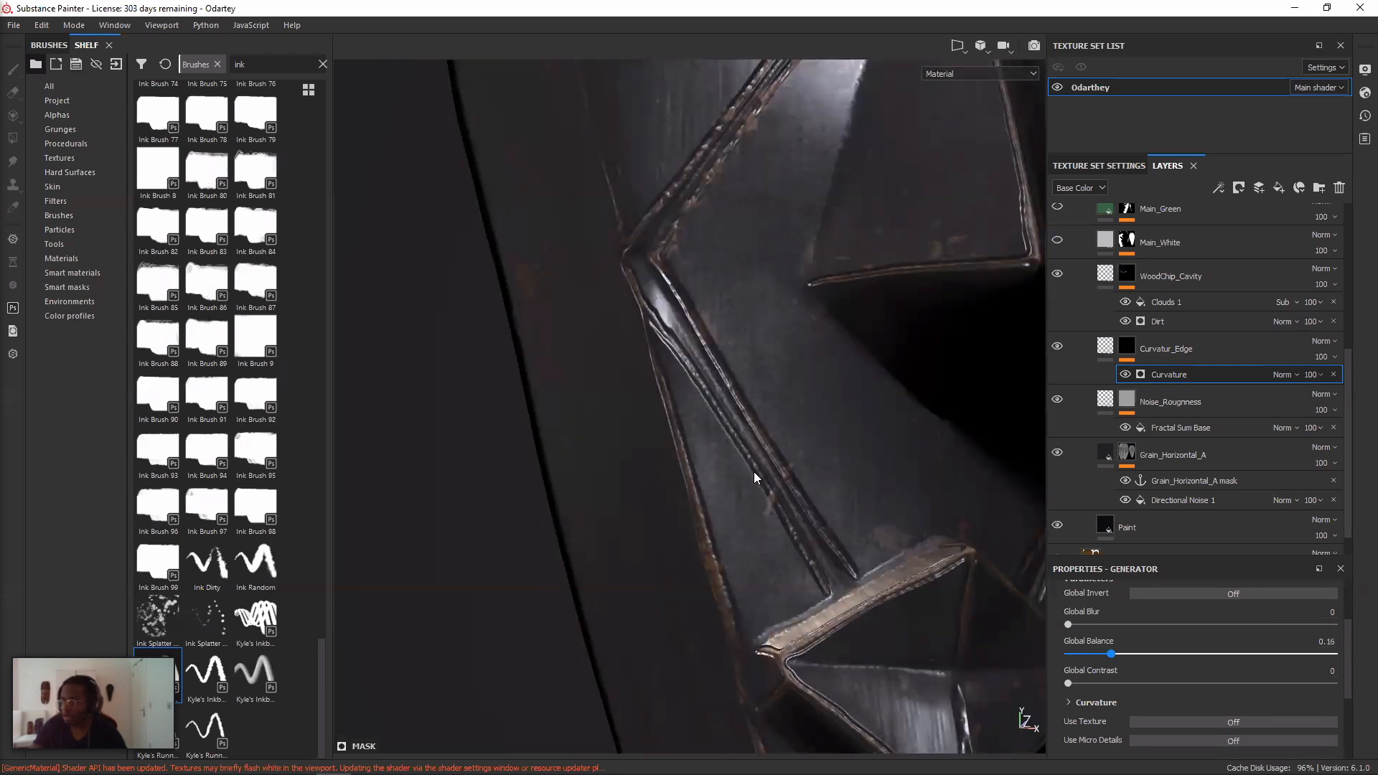
key(Left)
key(Left)
key(Left)
key(Left)
key(Left)
key(Left)
key(Left)
key(Left)
key(Left)
key(Left)
key(Left)
key(Left)
key(Left)
key(Left)
key(Left)
key(Left)
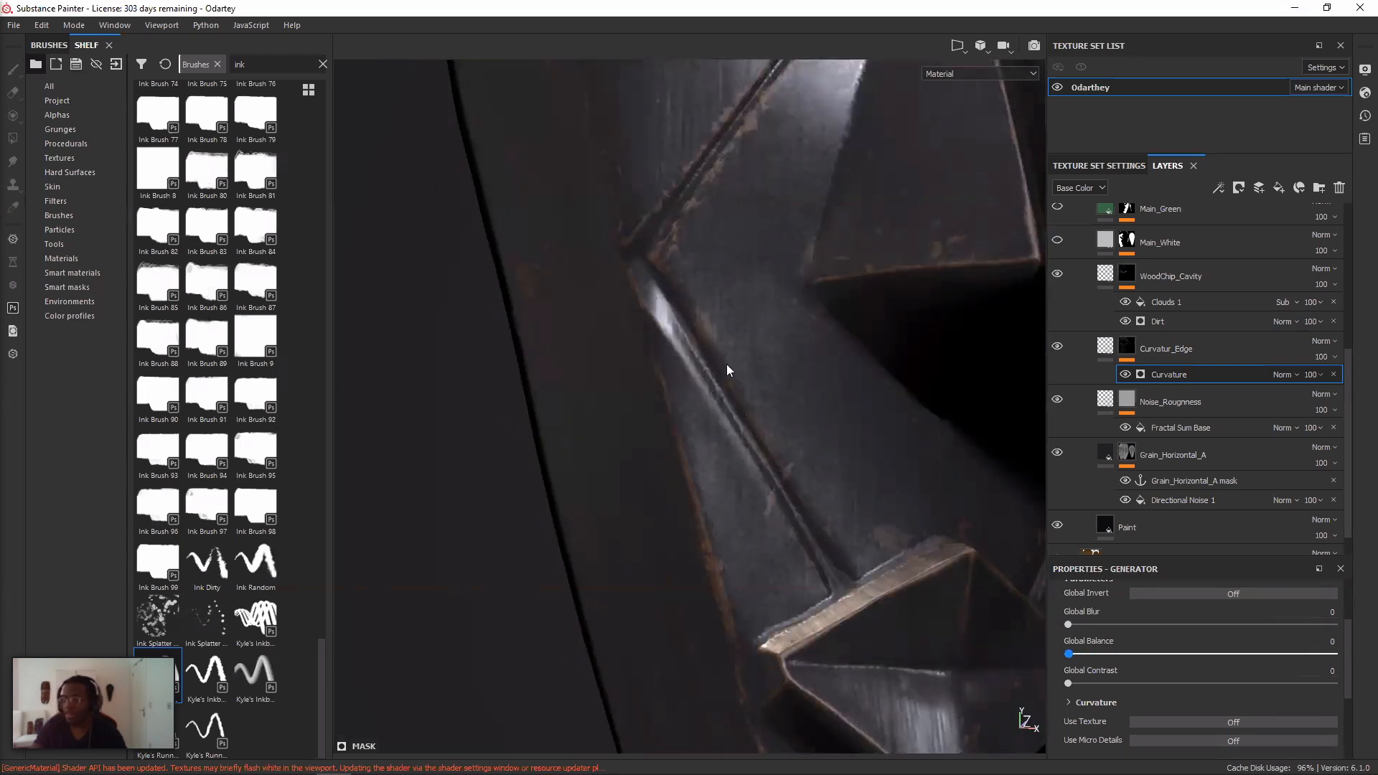
scroll(726, 363, down, 1)
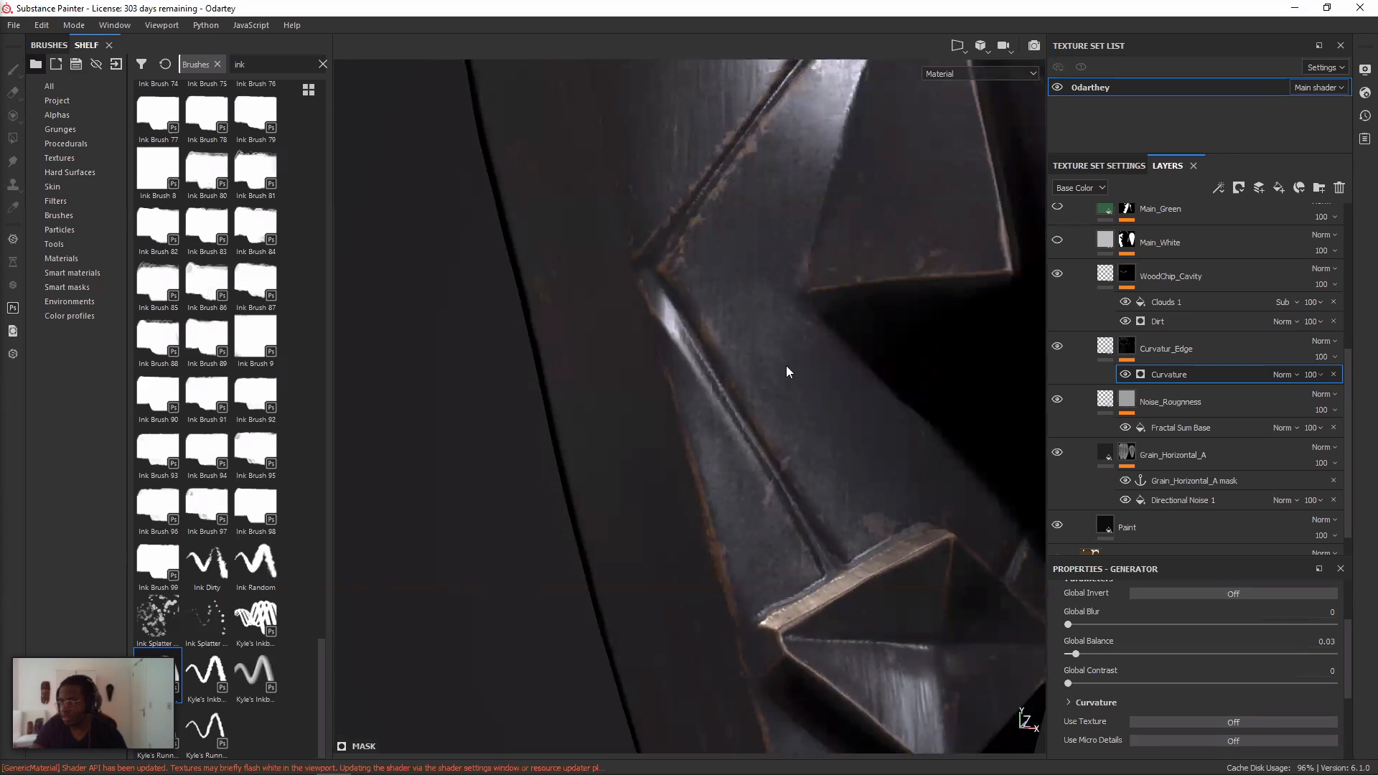
scroll(767, 352, down, 1)
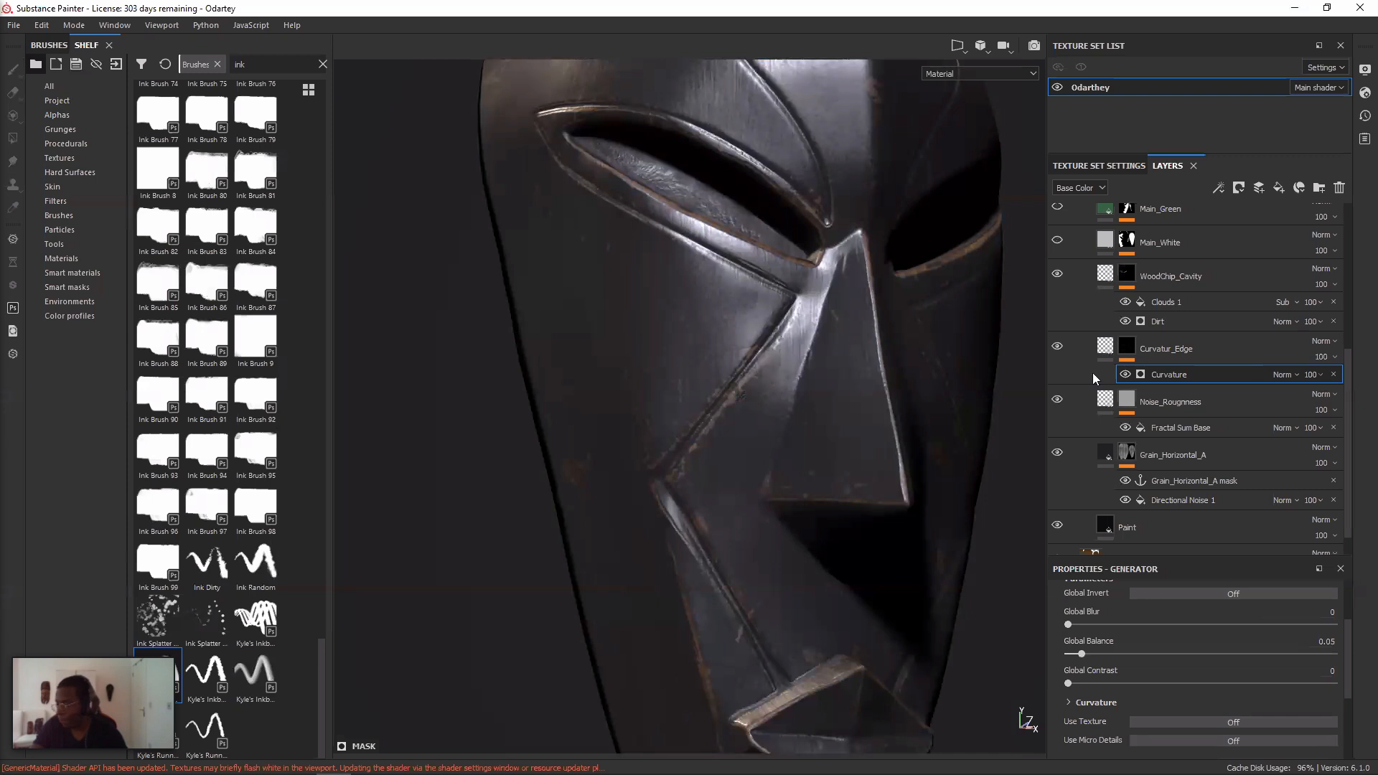
- Make the Main_White and Main_Green paint layers visible and inspect them on the mask from several angles
click(1057, 241)
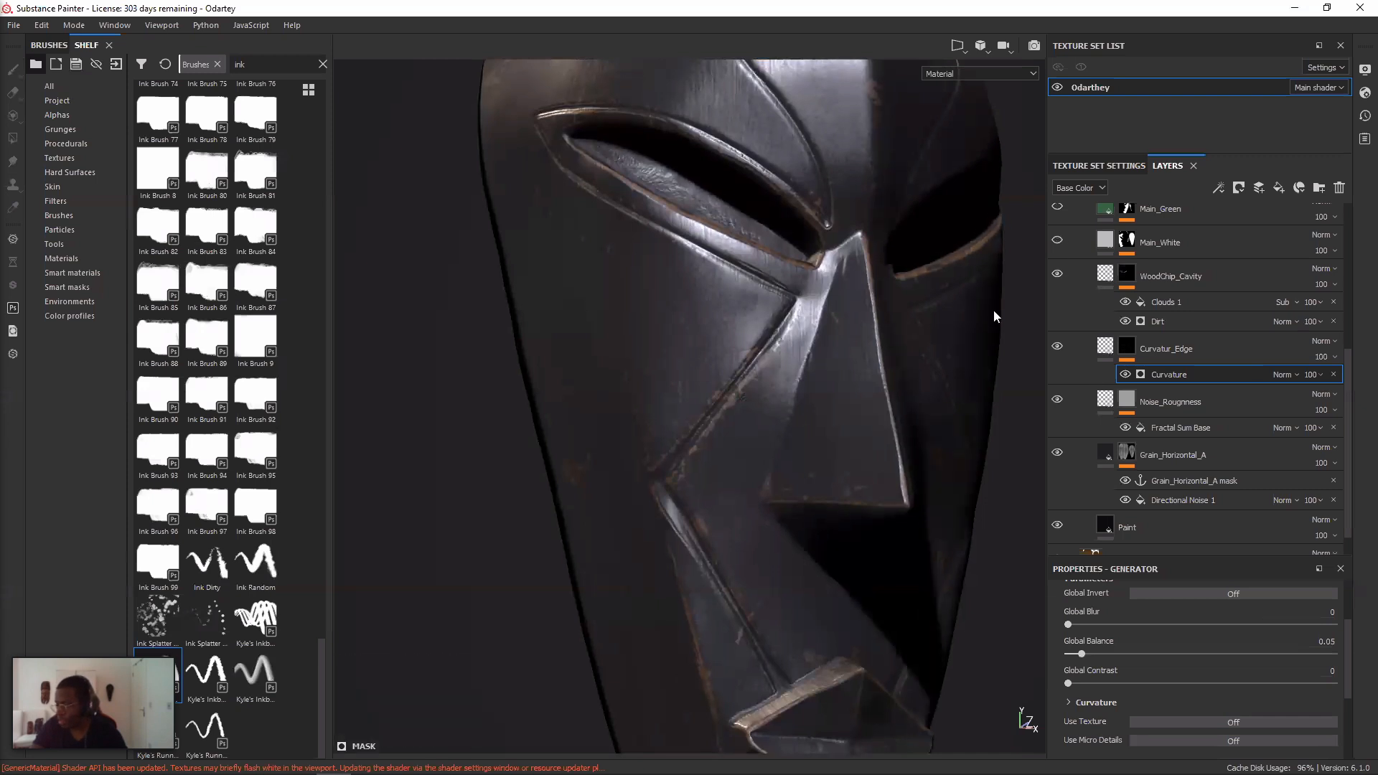
alt+drag(993, 310, 1067, 286)
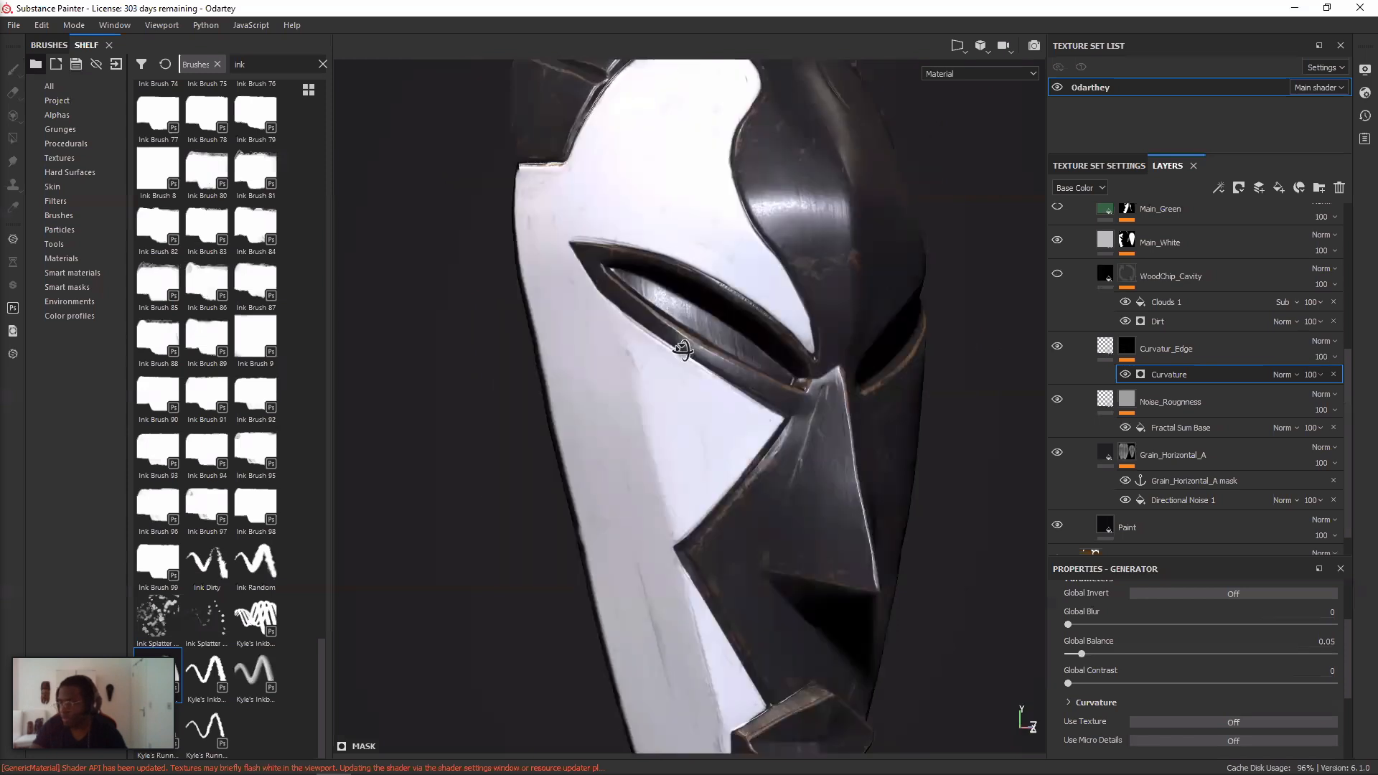
alt+drag(762, 333, 837, 317)
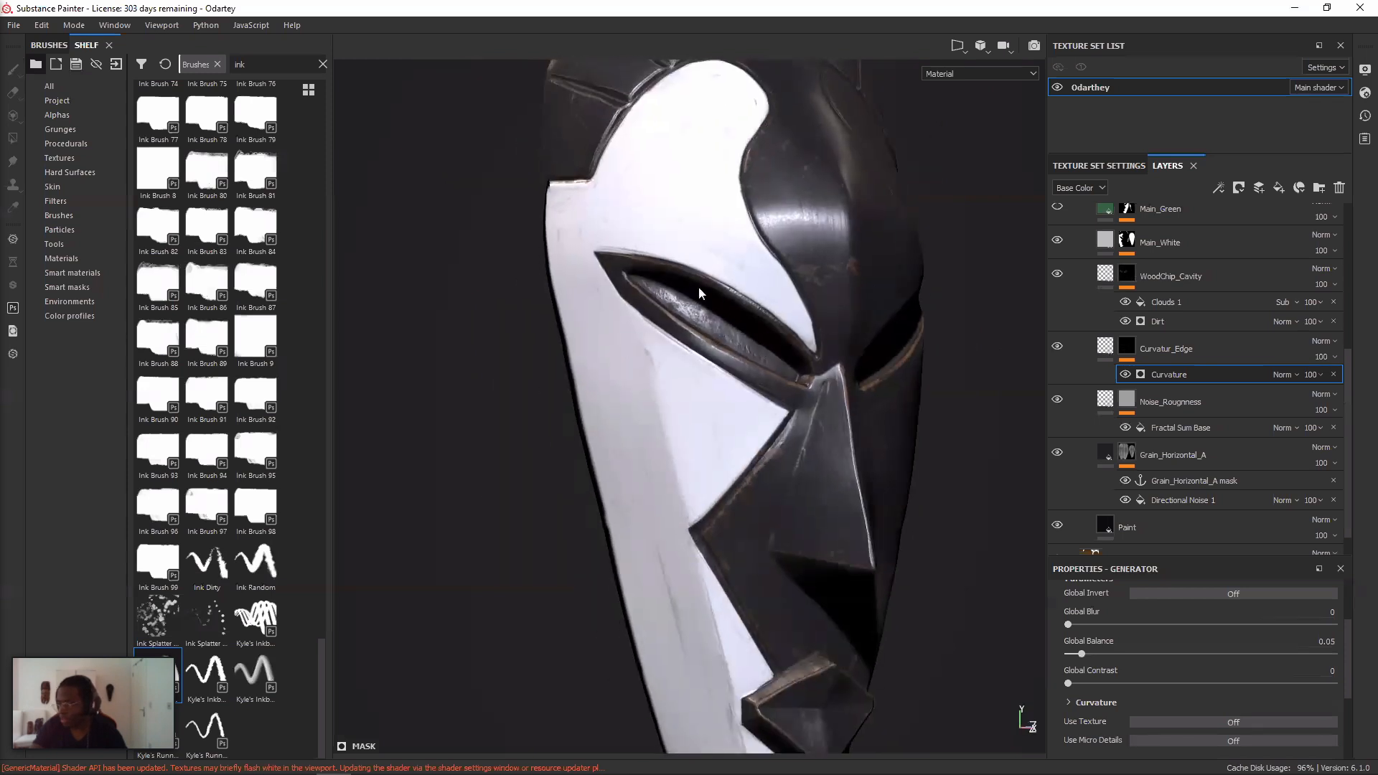
alt+drag(699, 286, 1062, 228)
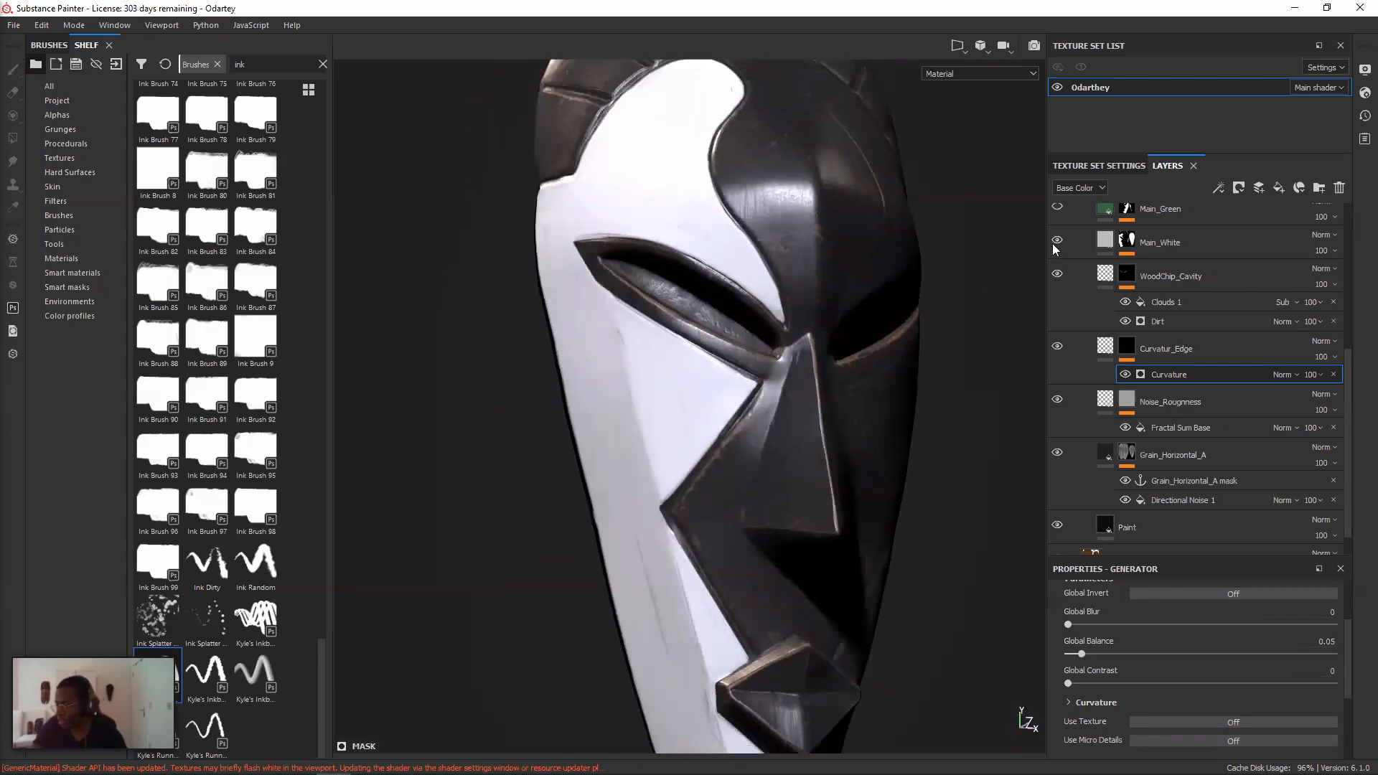
scroll(1054, 244, up, 1)
click(1053, 245)
alt+drag(937, 310, 1141, 274)
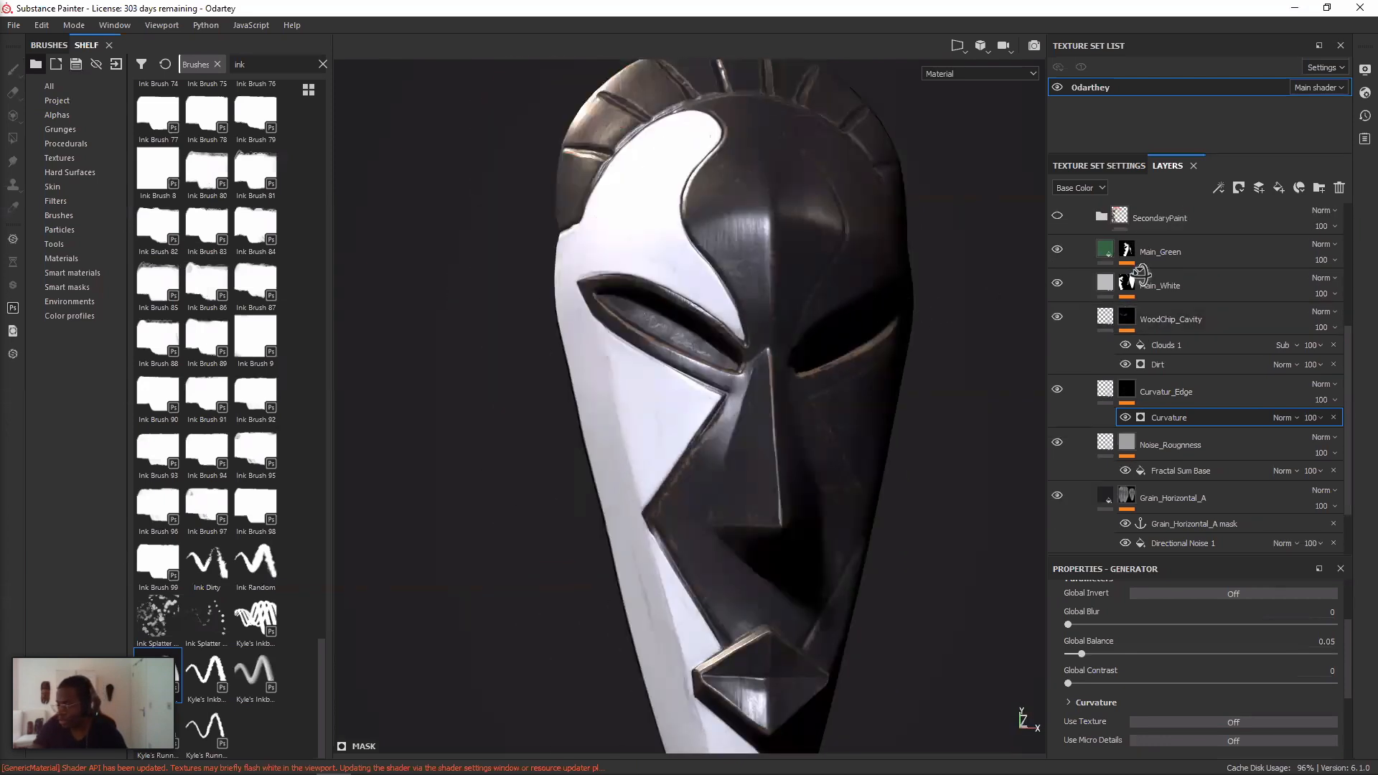
scroll(1058, 257, up, 1)
alt+drag(815, 292, 812, 313)
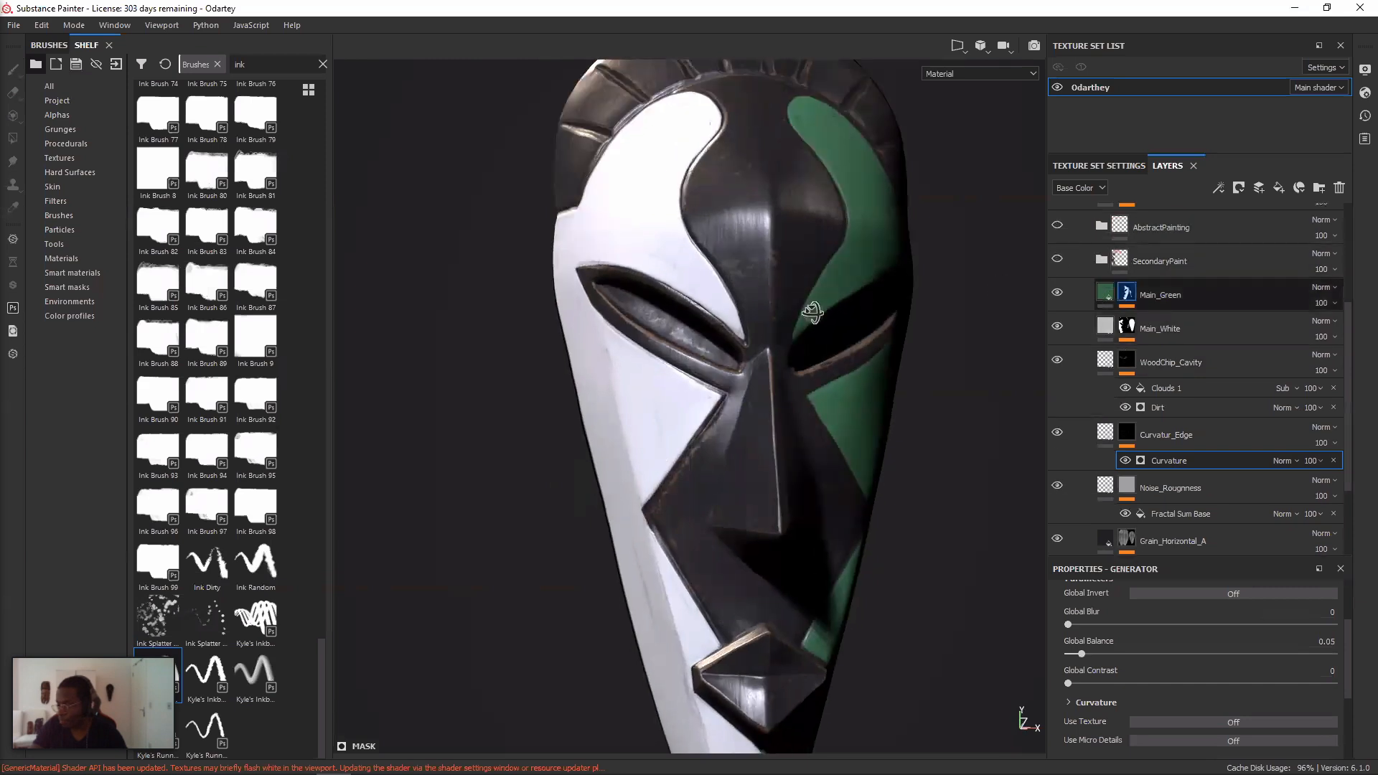
- Show and expand the SecondaryPaint and NdebeleColor folders, and hide Yellow to leave only the Black pattern layer showing
click(1101, 259)
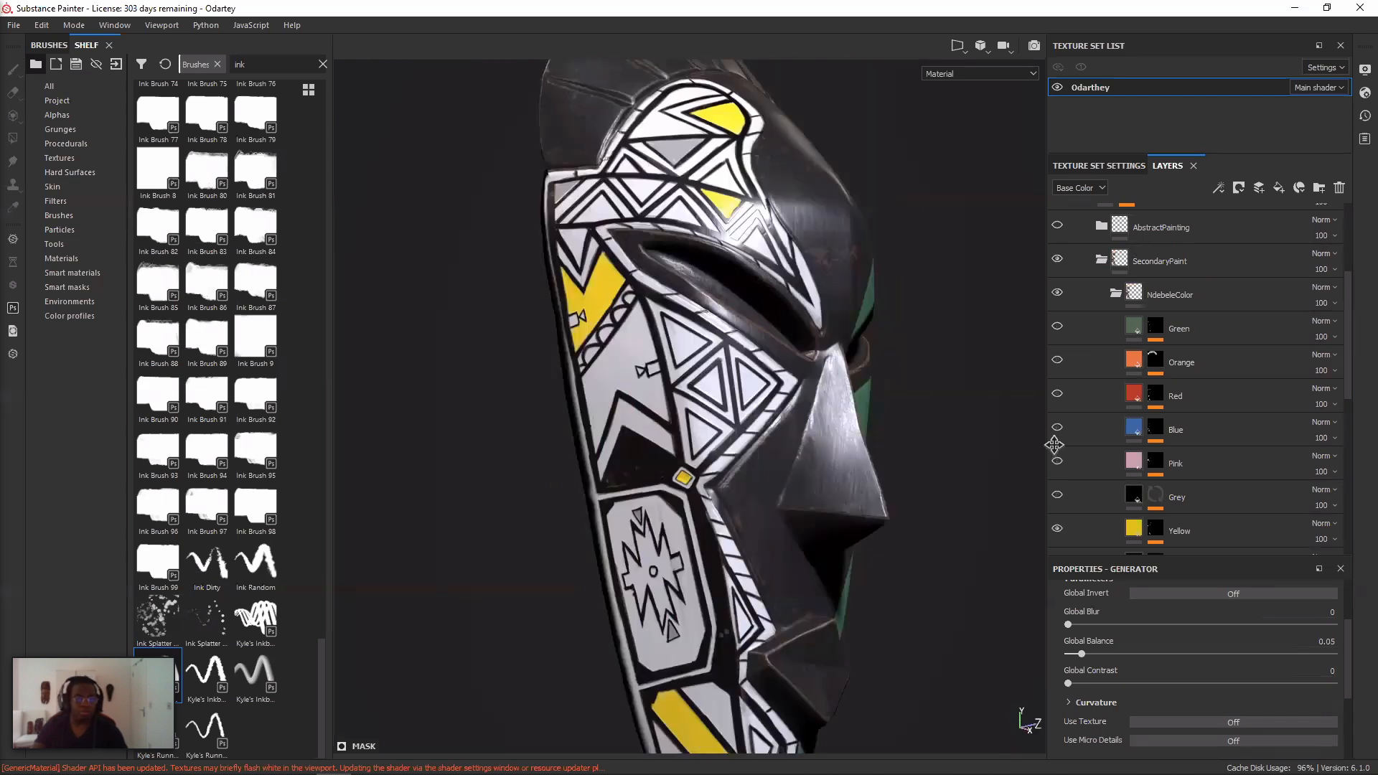
scroll(1052, 441, down, 2)
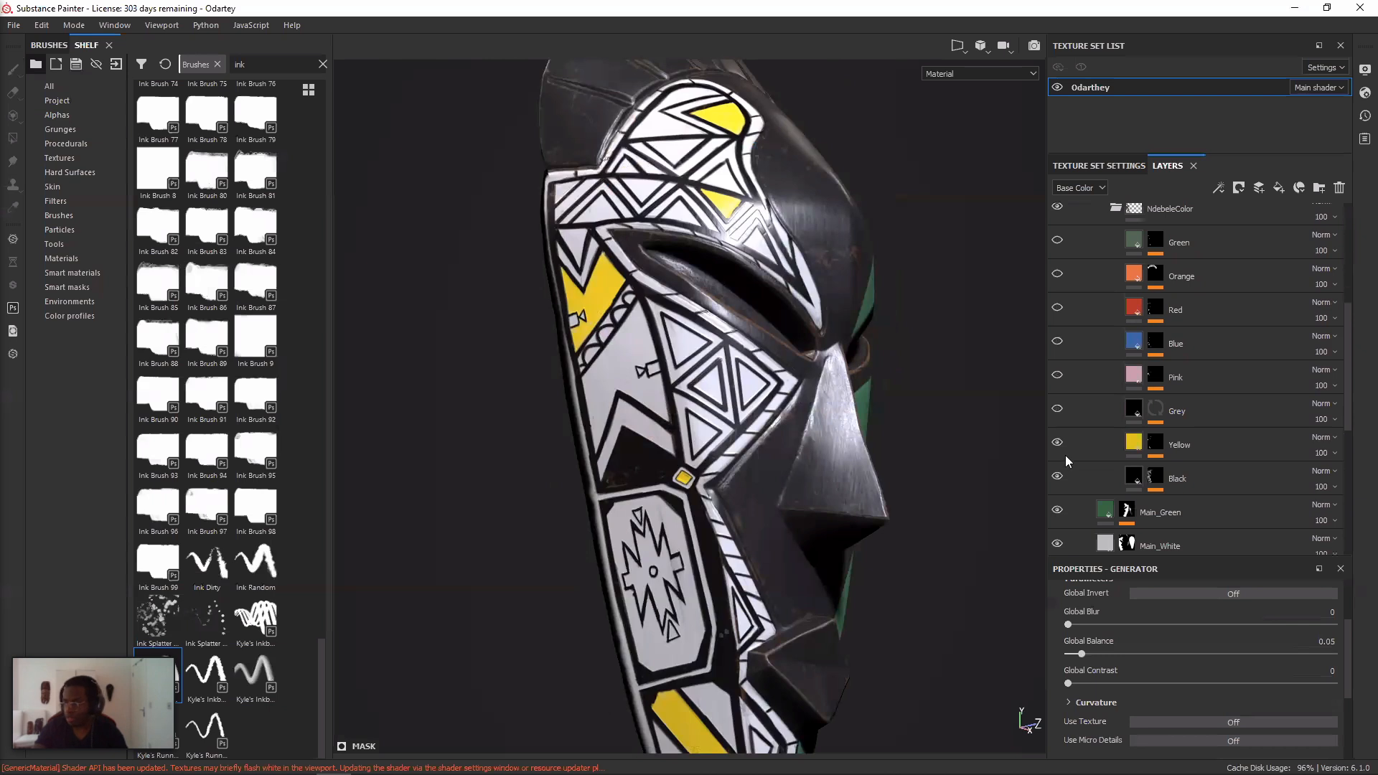
click(1059, 444)
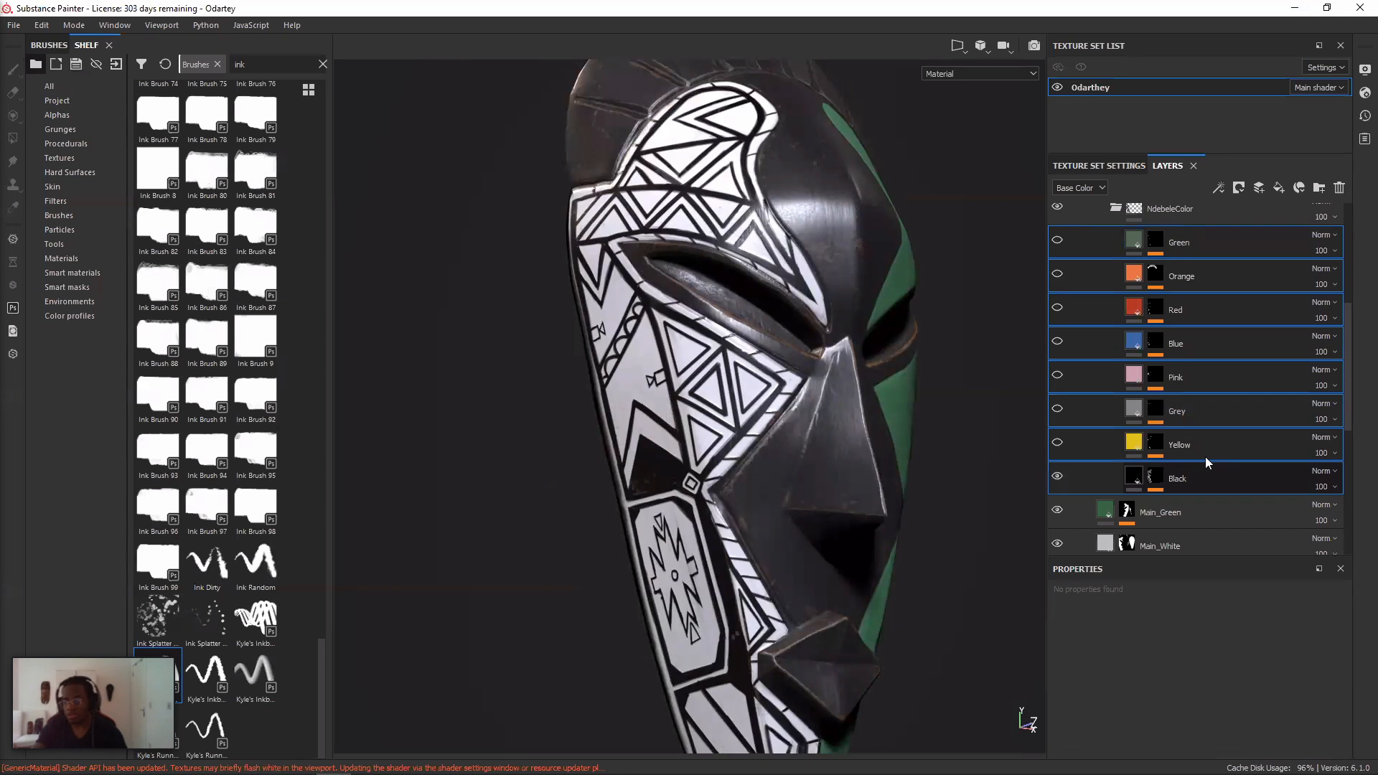
- Make the Yellow, Grey, Pink and Blue layers in the NdebeleColor folder visible and view the painted pattern from the side
click(1174, 365)
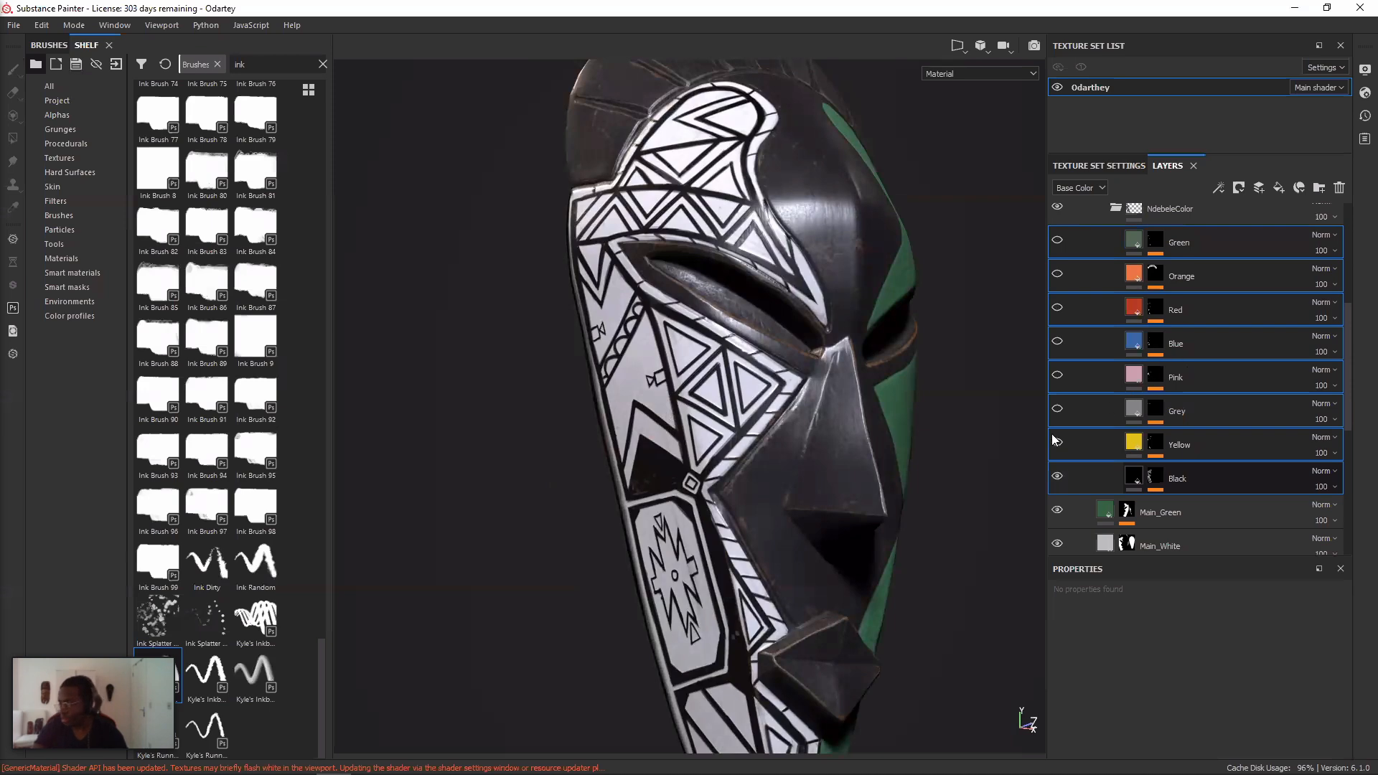
click(1058, 407)
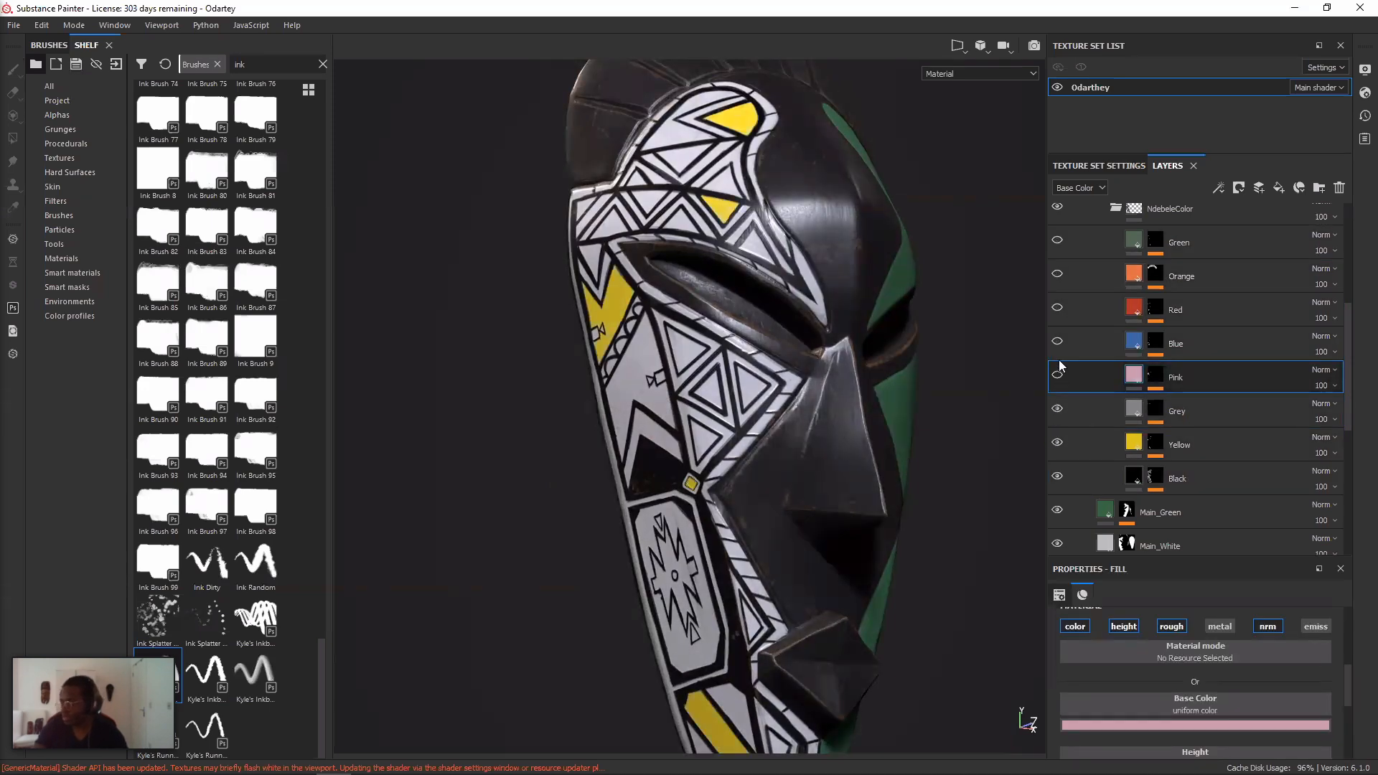
click(1057, 373)
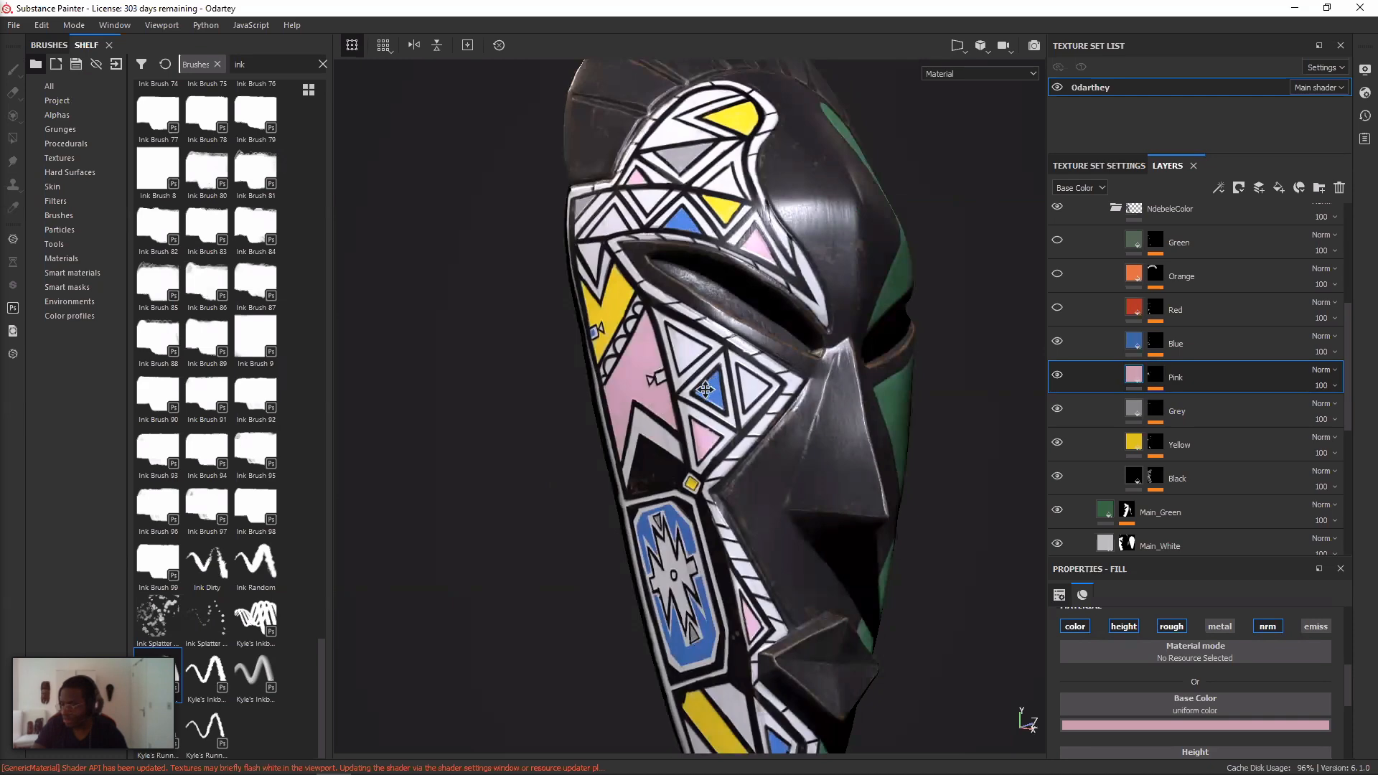
alt+drag(702, 388, 690, 313)
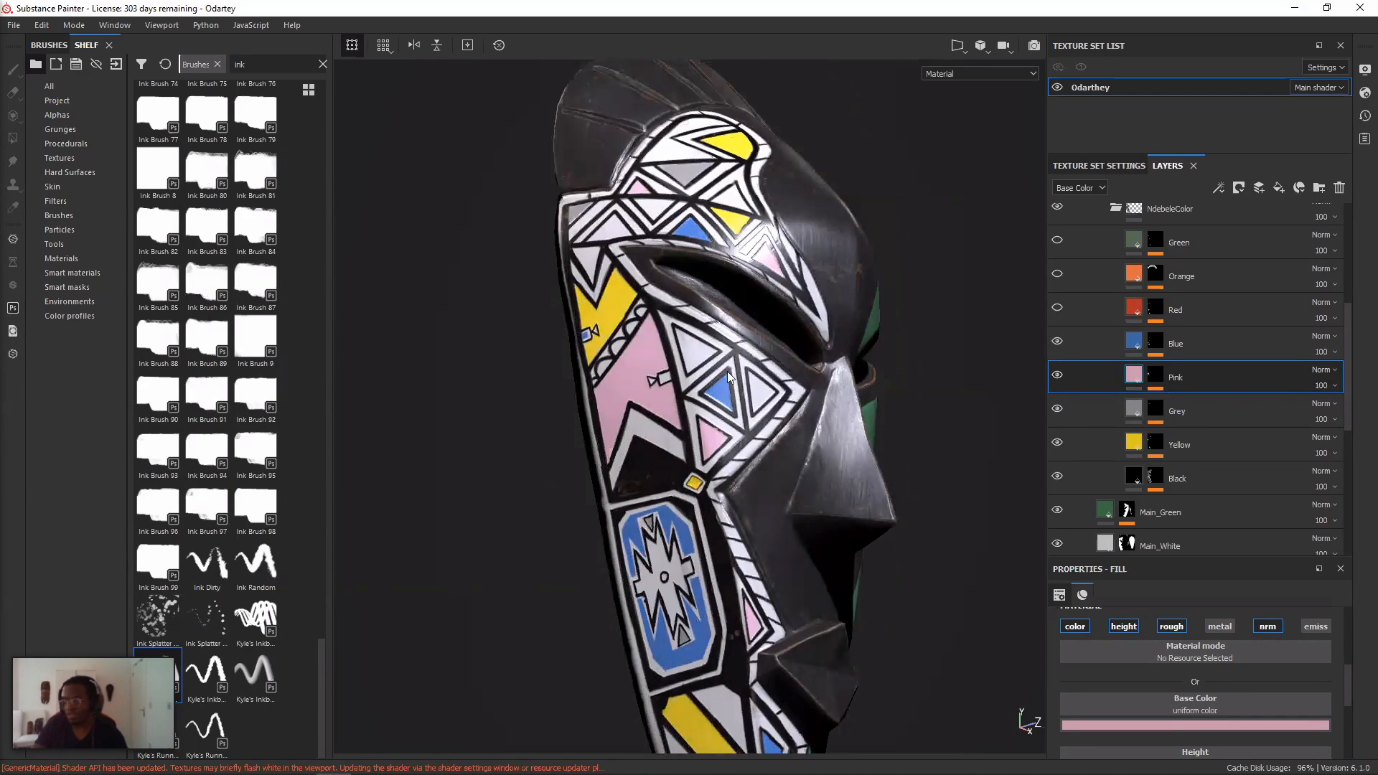
- Examine the black and blue pattern on the mask's forehead, eye and cheek from several angles with the other colour layers hidden
scroll(727, 373, up, 4)
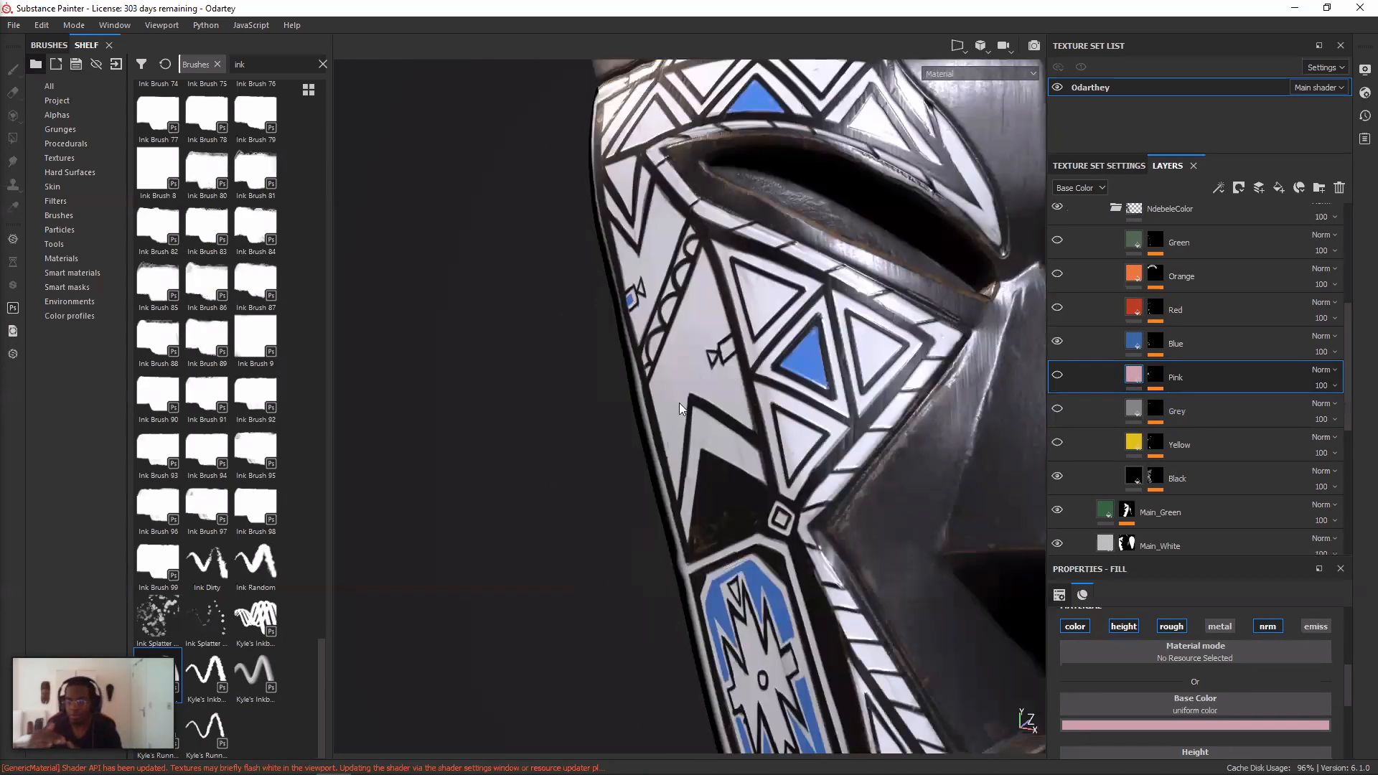
scroll(679, 403, down, 3)
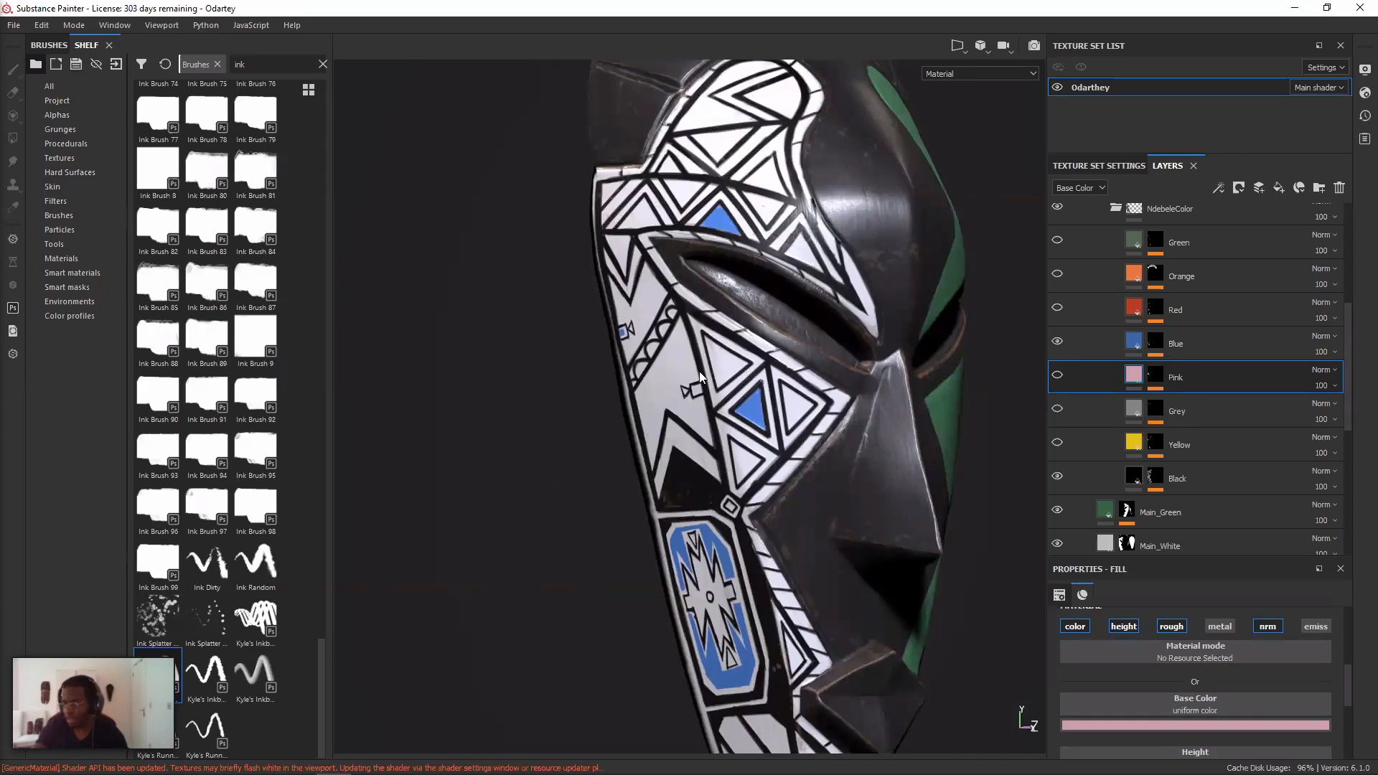
alt+drag(699, 371, 750, 362)
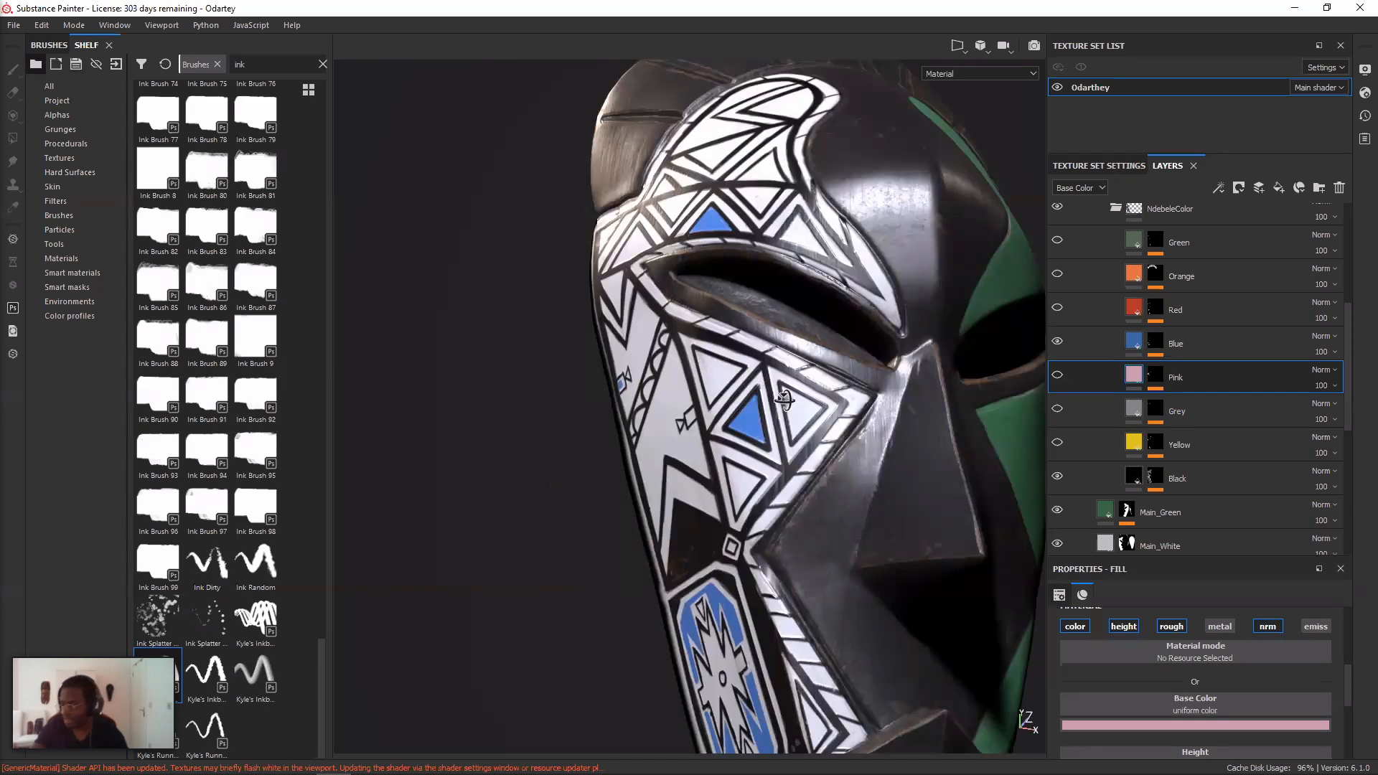
shift+right_drag(785, 401, 817, 385)
alt+drag(734, 417, 801, 434)
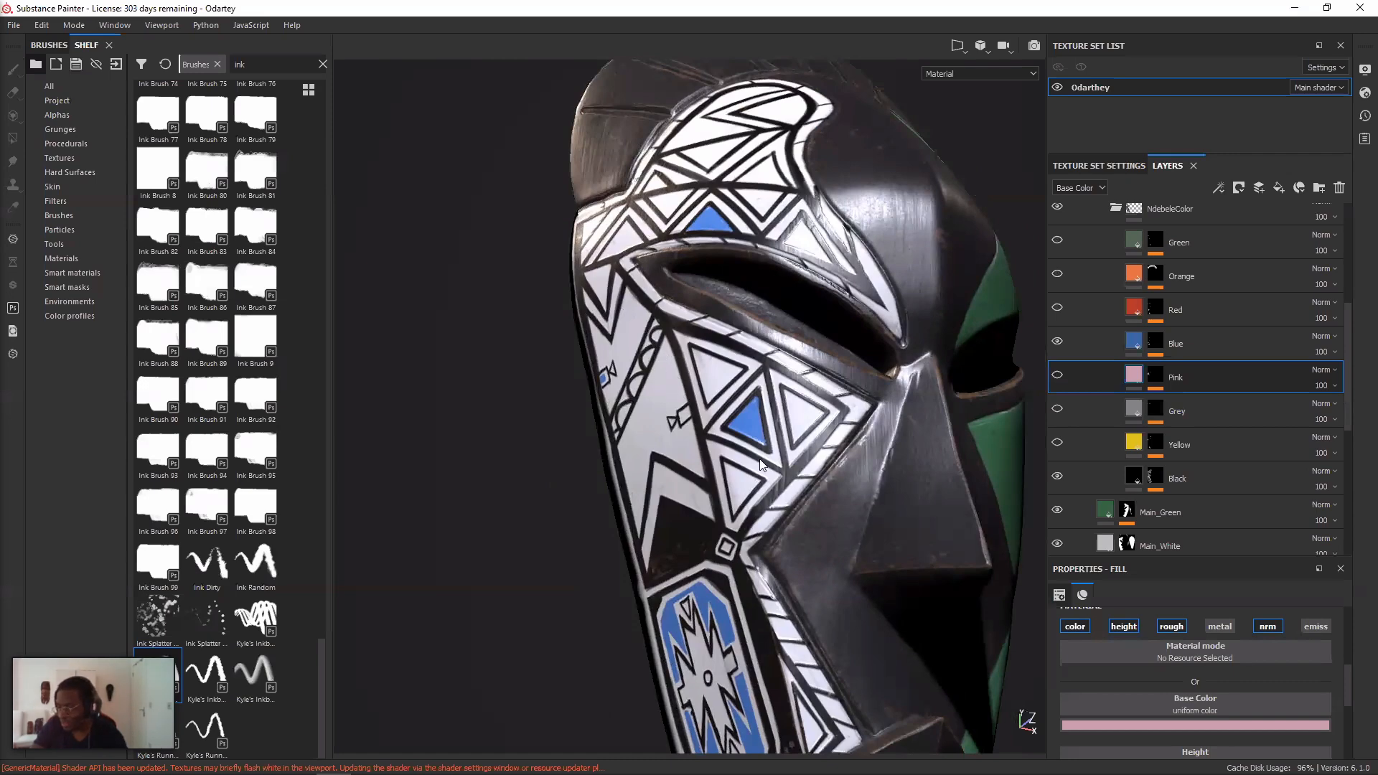
alt+drag(812, 372, 901, 369)
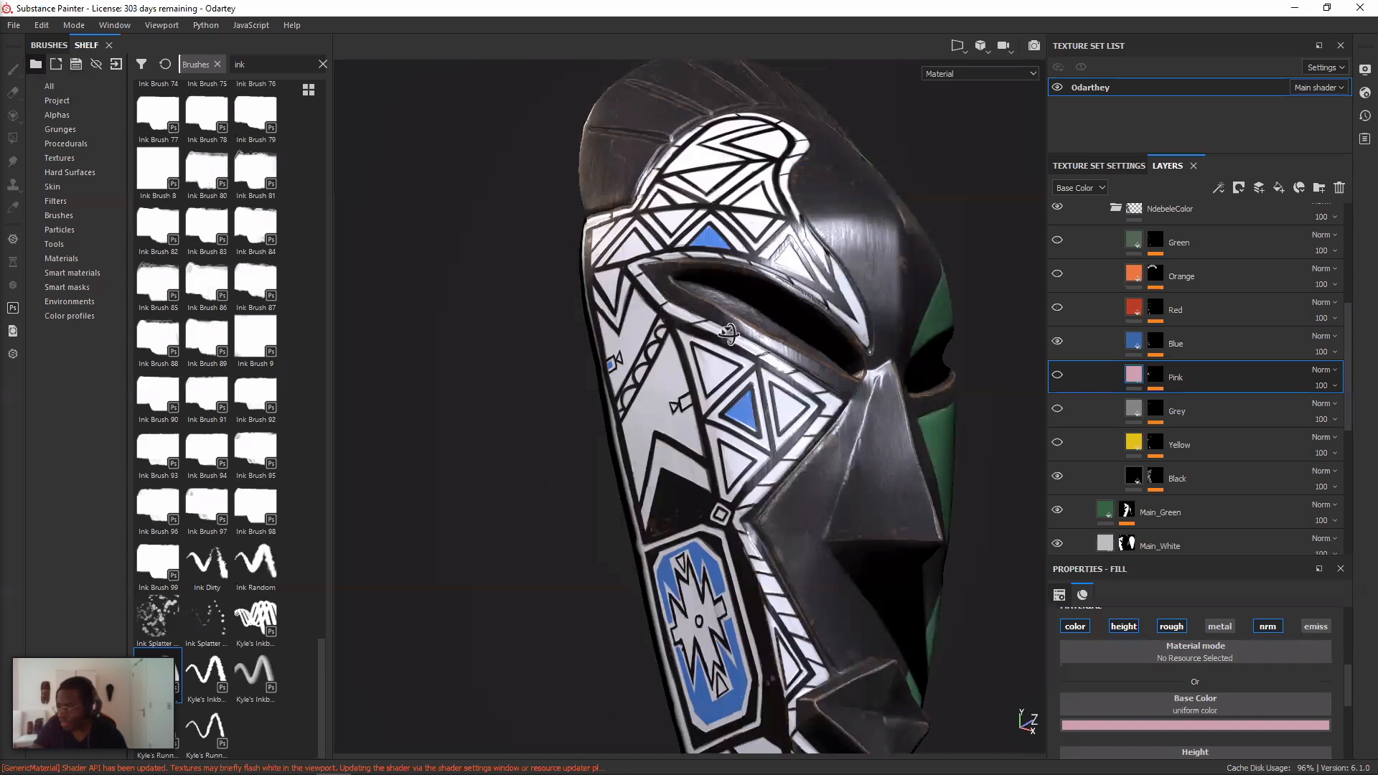
alt+right_drag(766, 392, 1184, 361)
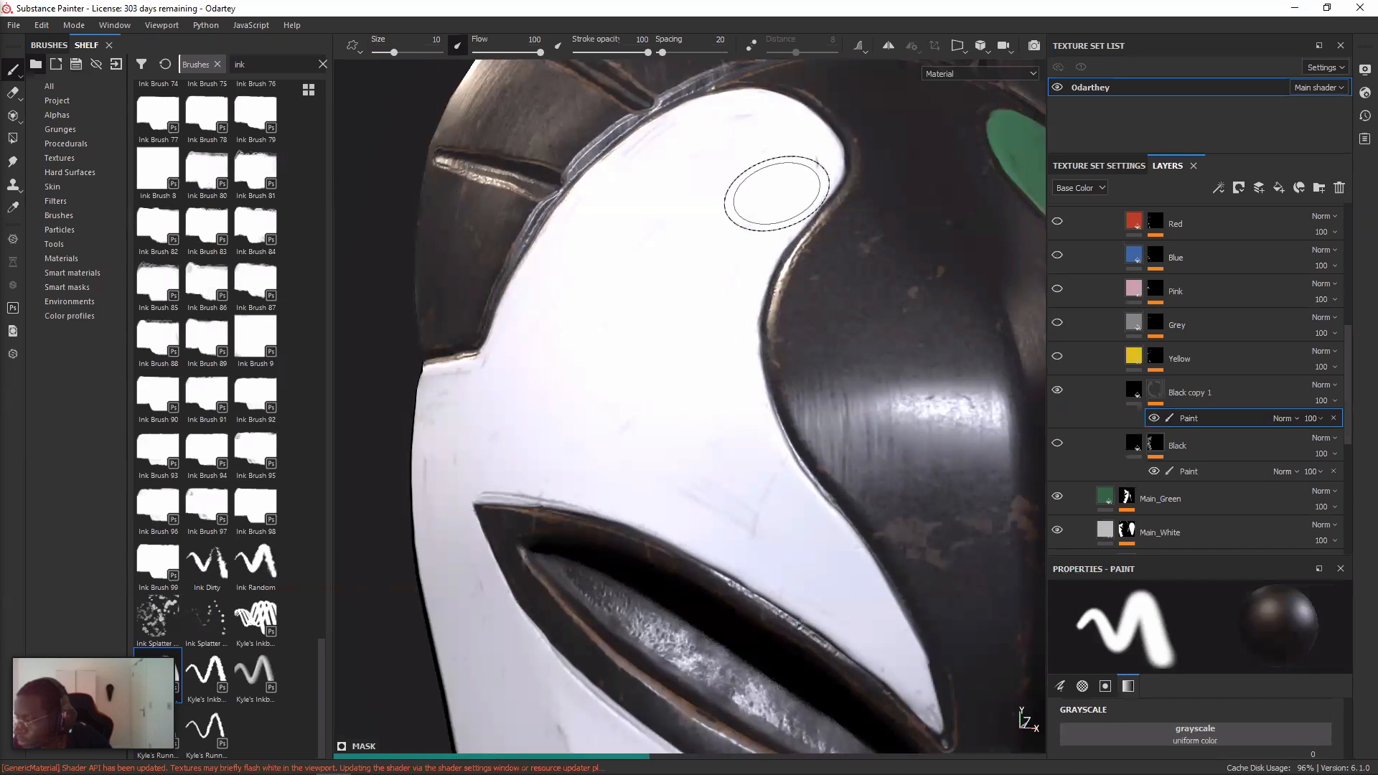
- Enlarge the brush to size 10.64 and switch the paint value to white for the Black copy 1 layer's mask
key(ctrl)
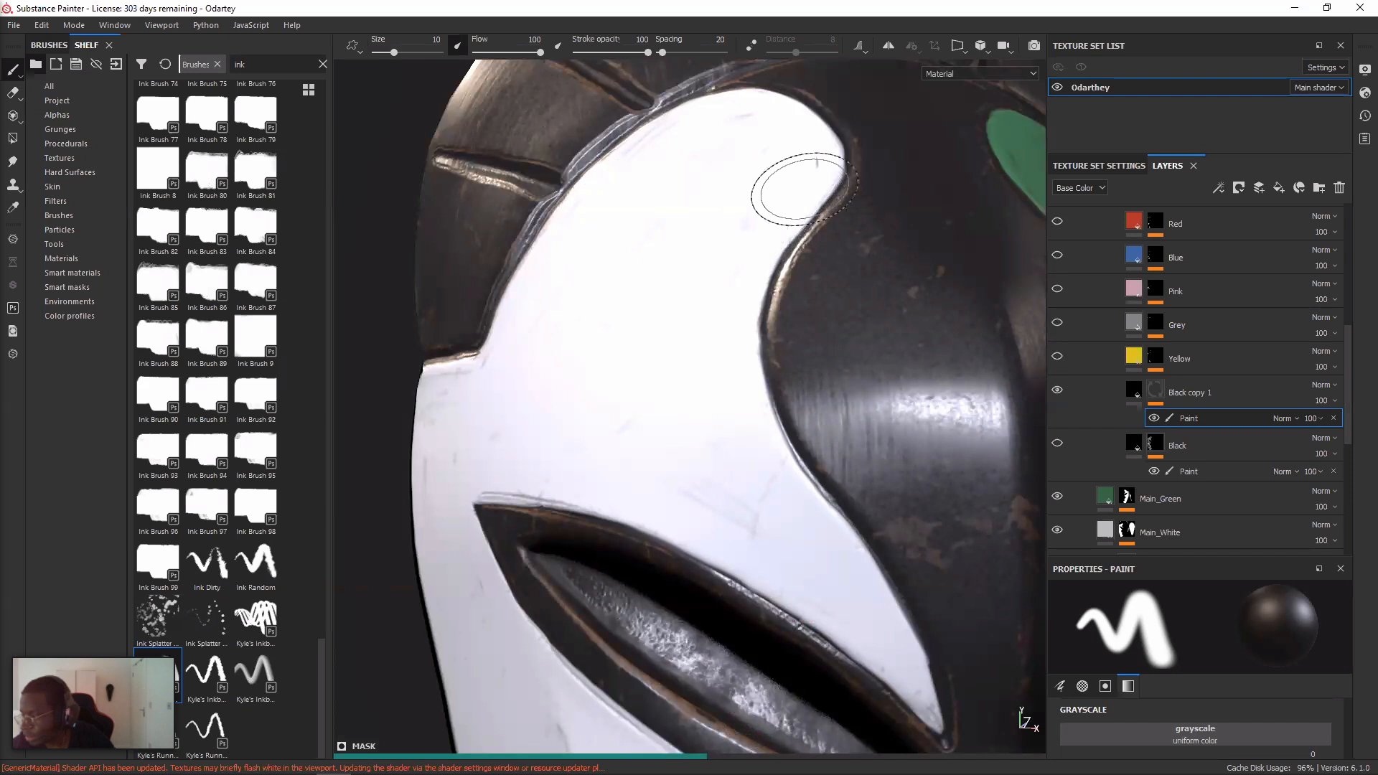
key(])
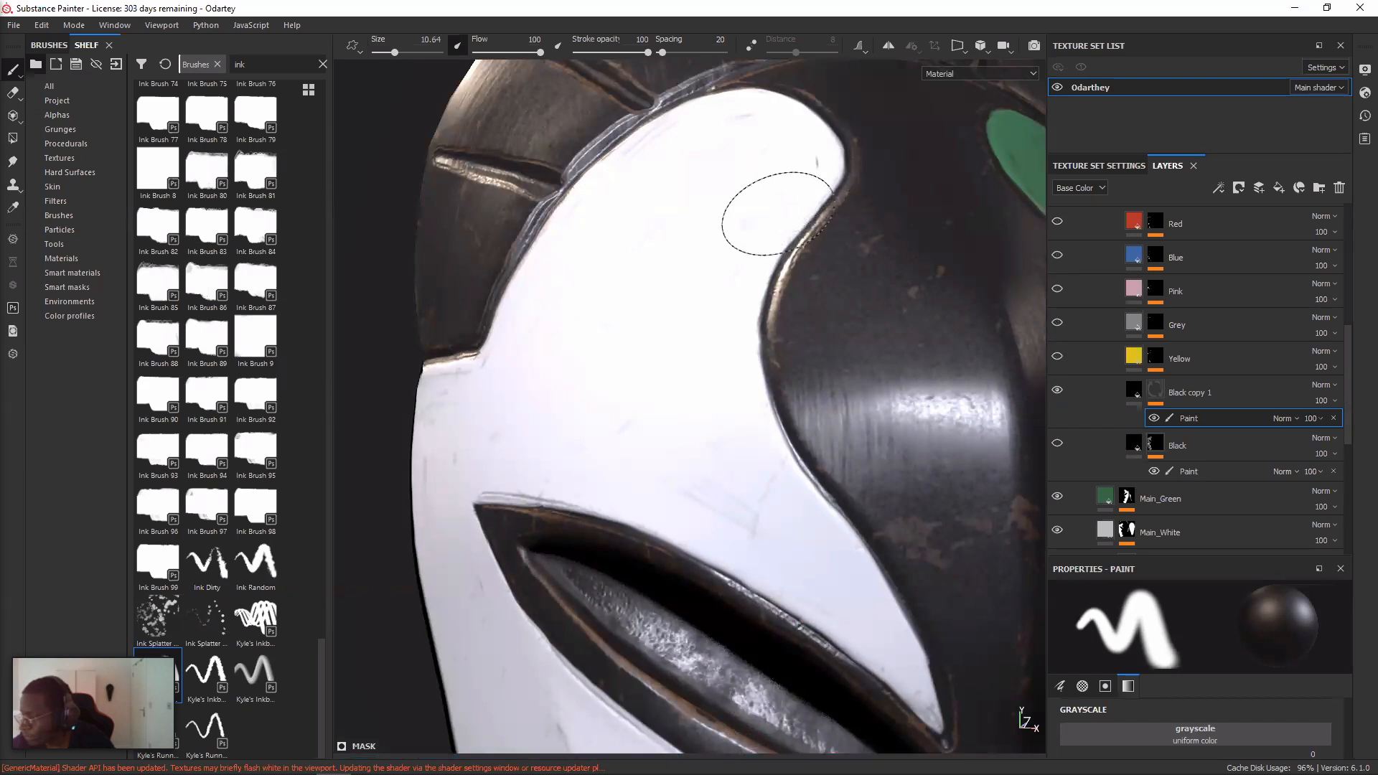
key(x)
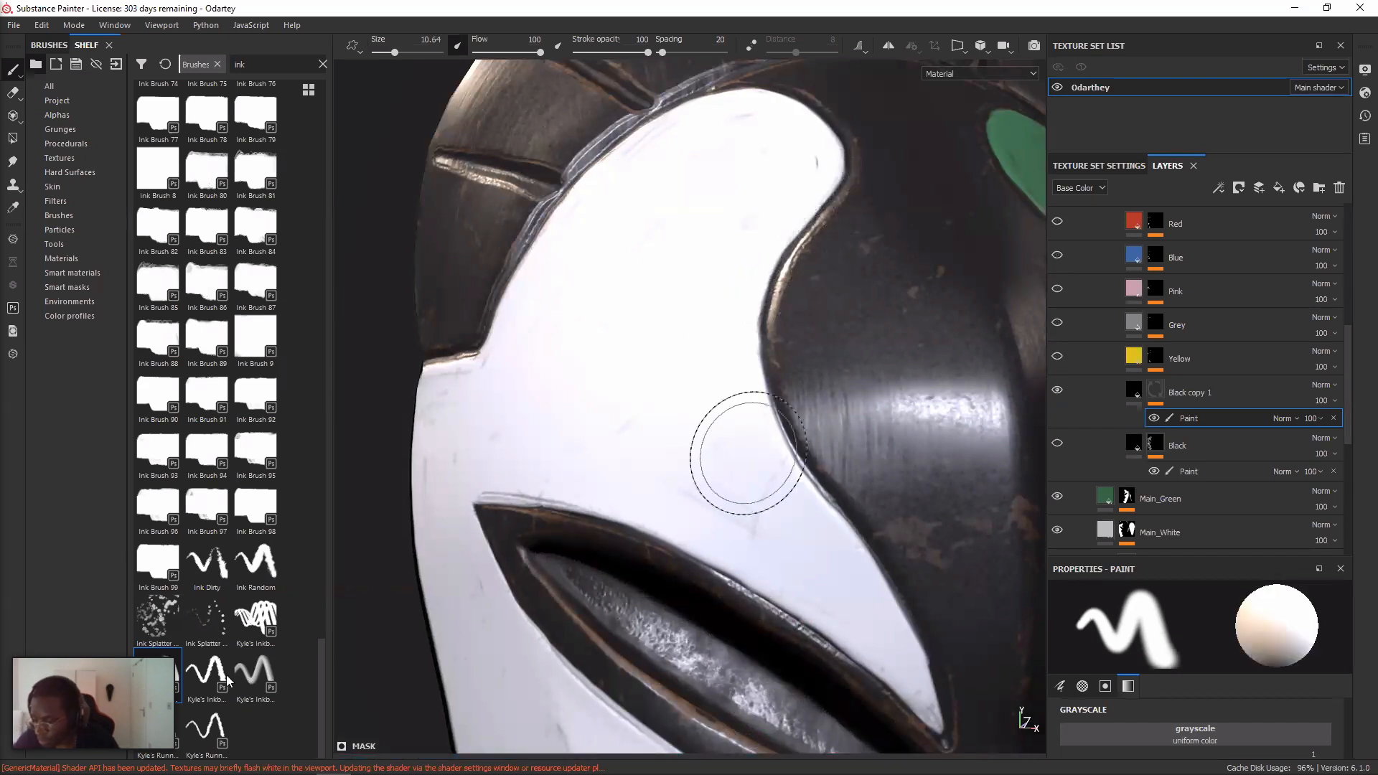
- Try strokes with two different Kyle's ink brushes on the white forehead area, undoing each, and reduce the brush size to 3.35
click(254, 671)
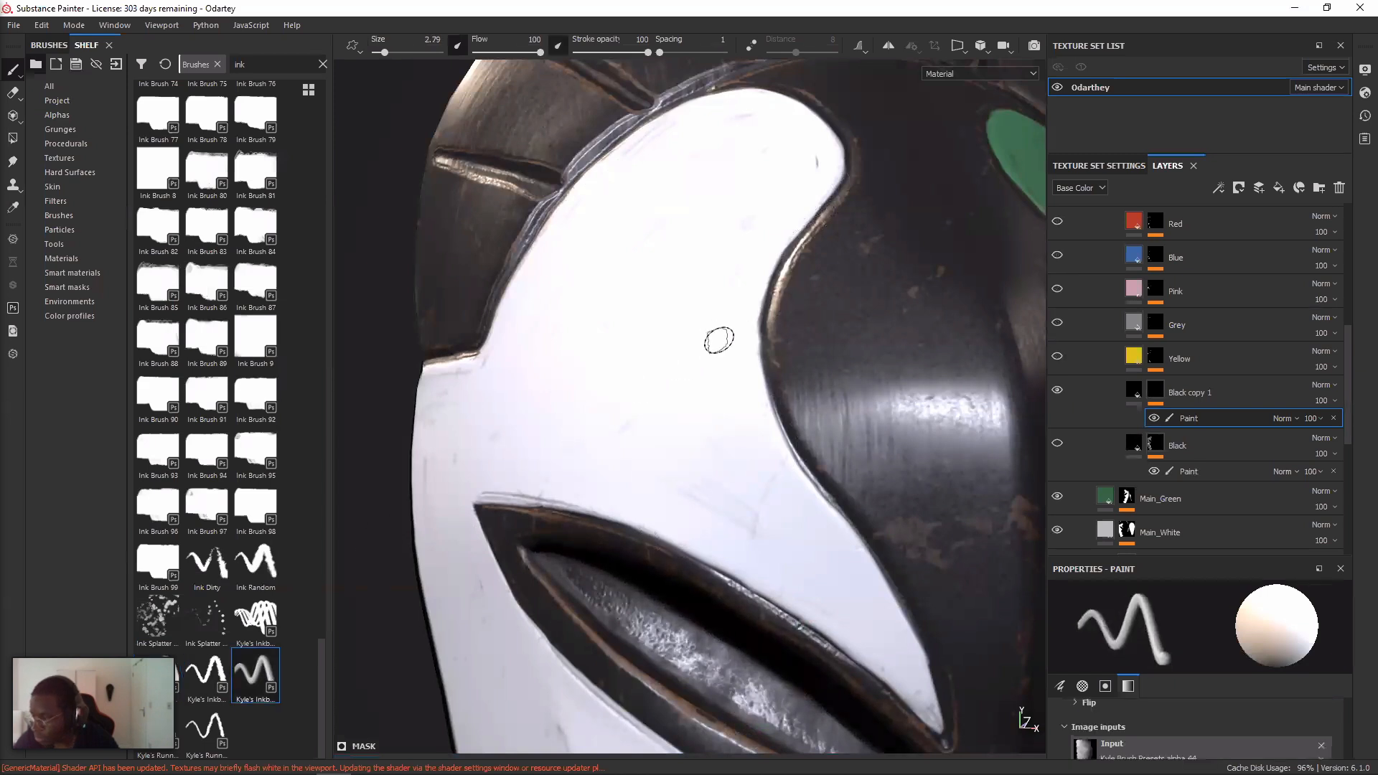
mouse_move(781, 193)
mouse_down()
mouse_move(717, 348)
mouse_move(715, 413)
mouse_up()
key(ctrl+z)
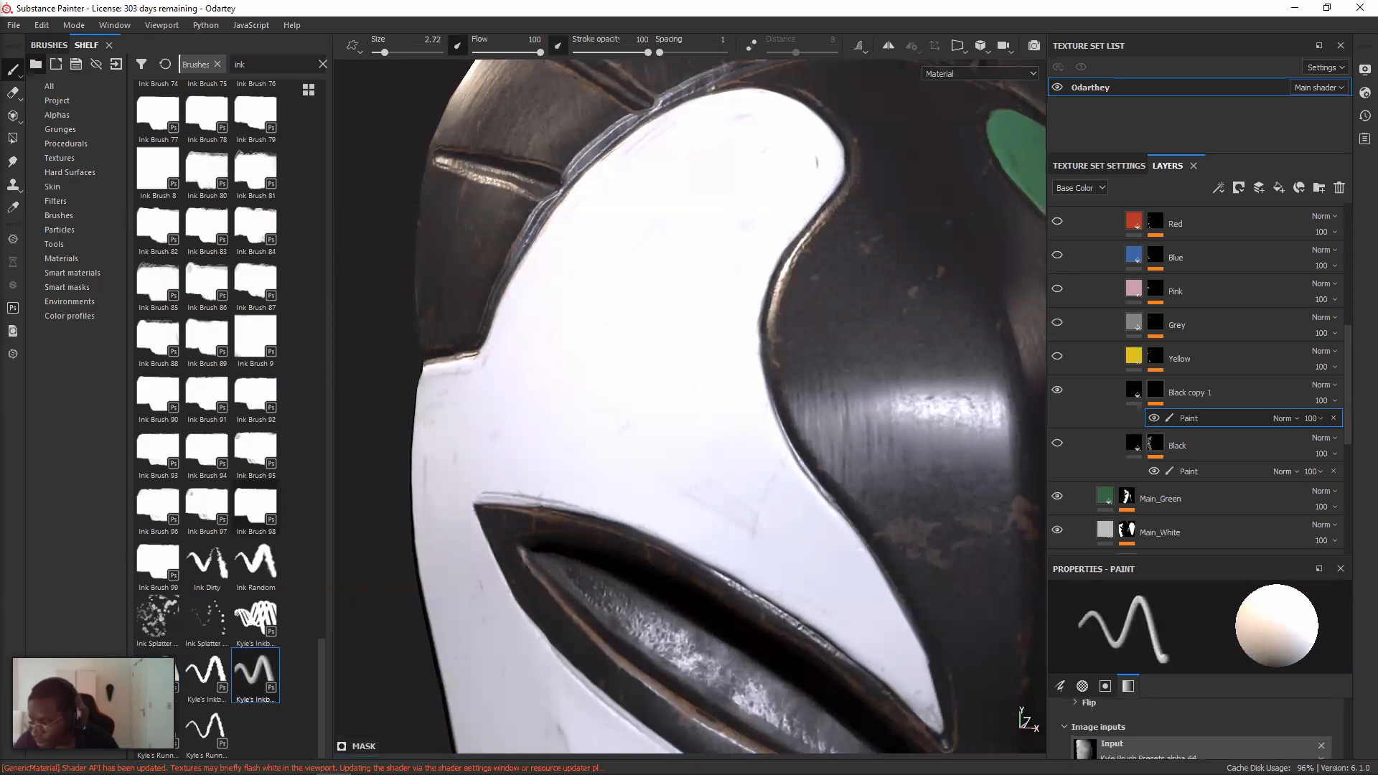
click(206, 671)
mouse_move(785, 188)
mouse_down()
mouse_move(747, 215)
mouse_move(725, 261)
mouse_move(717, 373)
mouse_up()
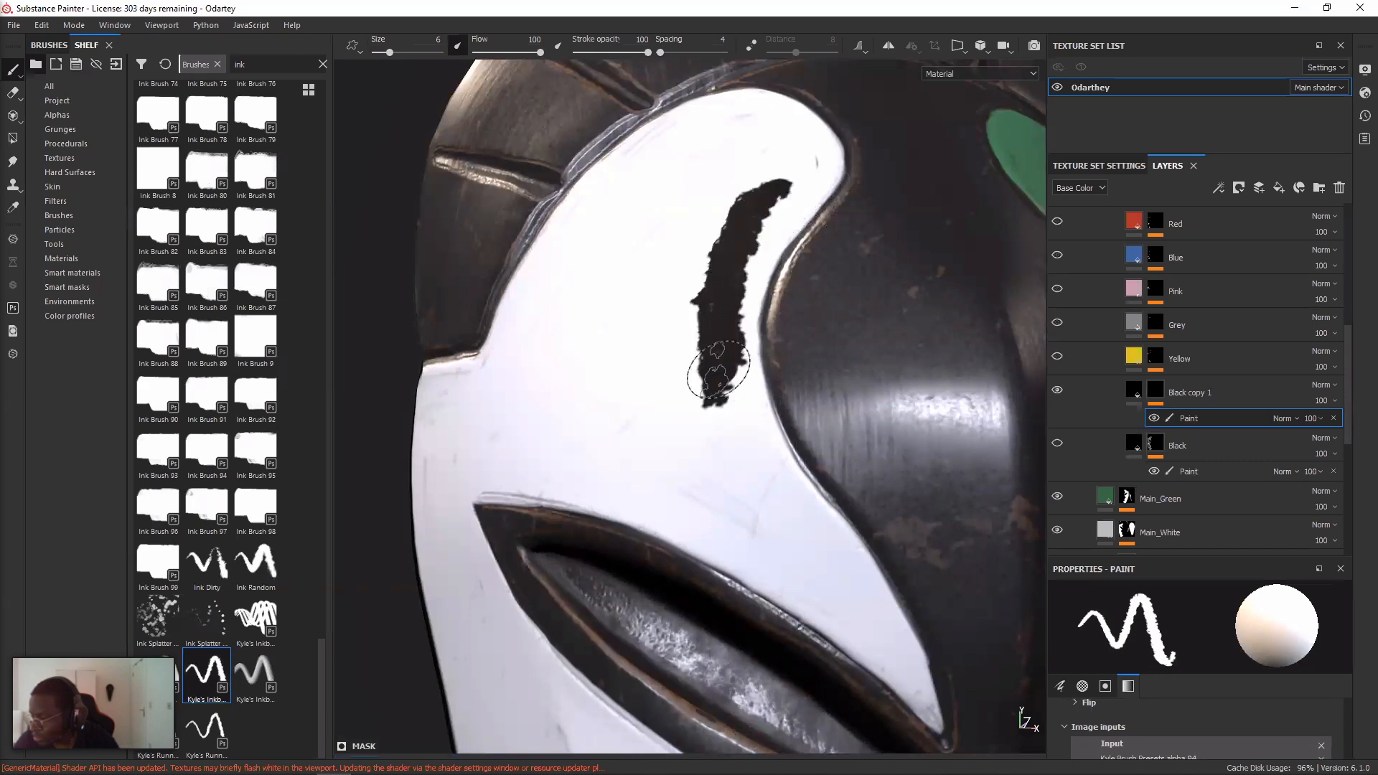
key(ctrl+z)
ctrl+right_drag(772, 269, 732, 268)
- Choose the ink brush with 75 flow, set its size to 7.96 and paint a black line along the white forehead shape's inner curve
mouse_move(732, 268)
alt+right_down()
mouse_move(437, 460)
mouse_move(147, 692)
alt+right_up()
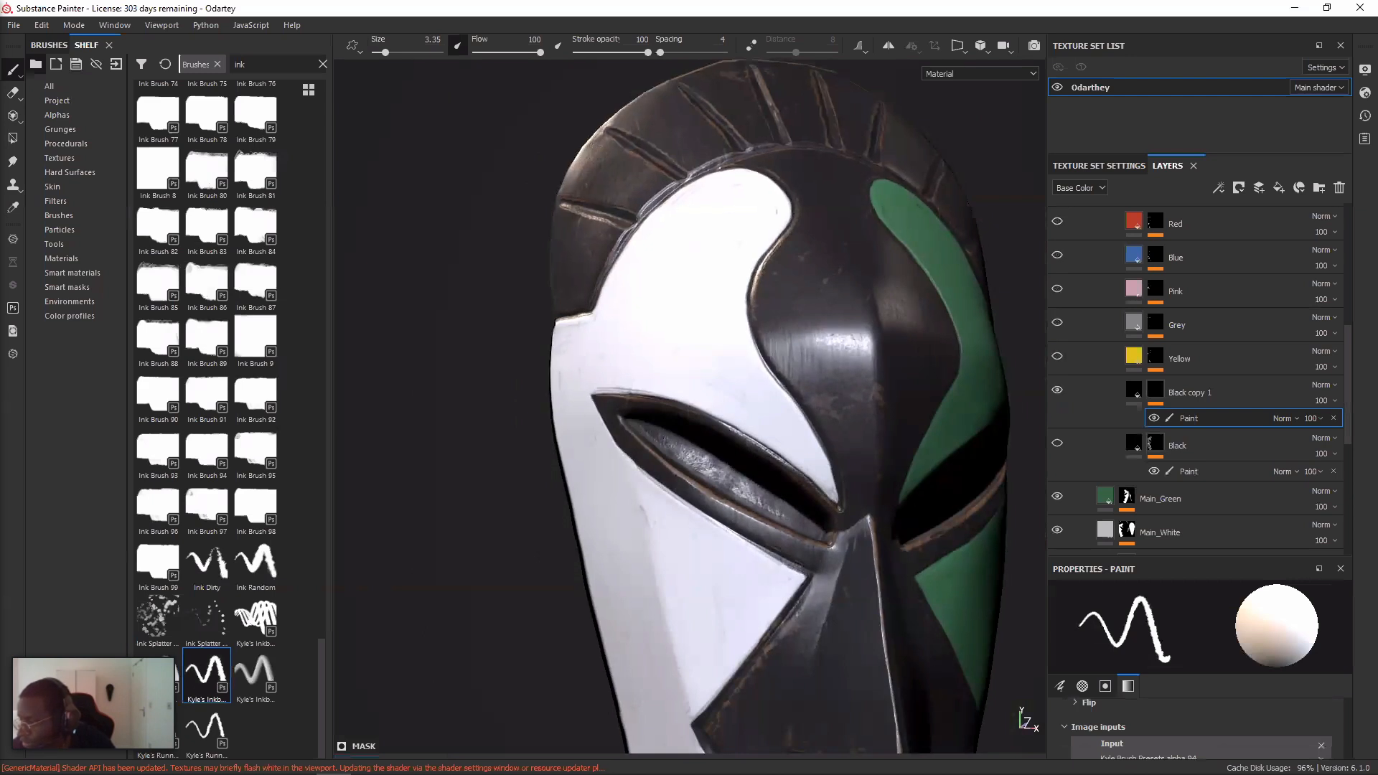
alt+drag(646, 416, 689, 434)
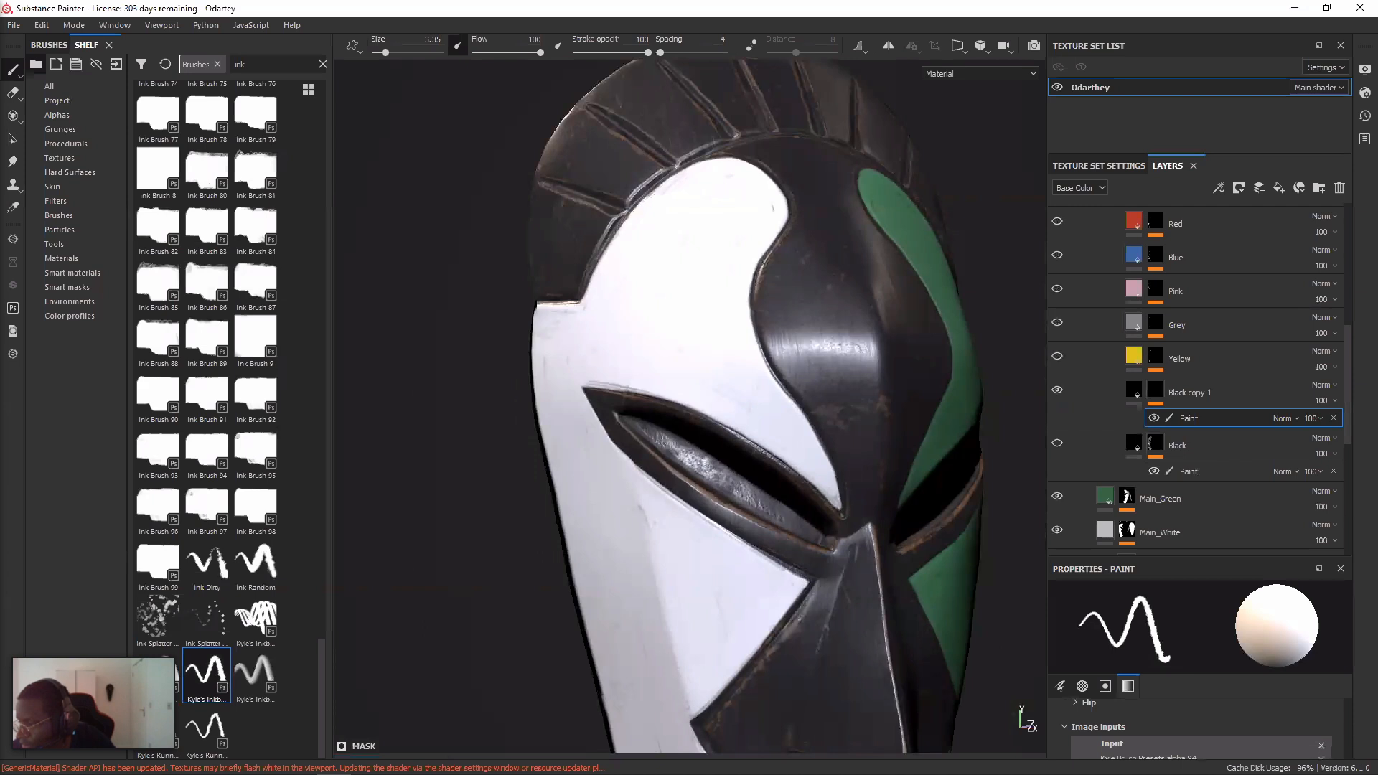
click(160, 676)
ctrl+right_drag(750, 210, 751, 210)
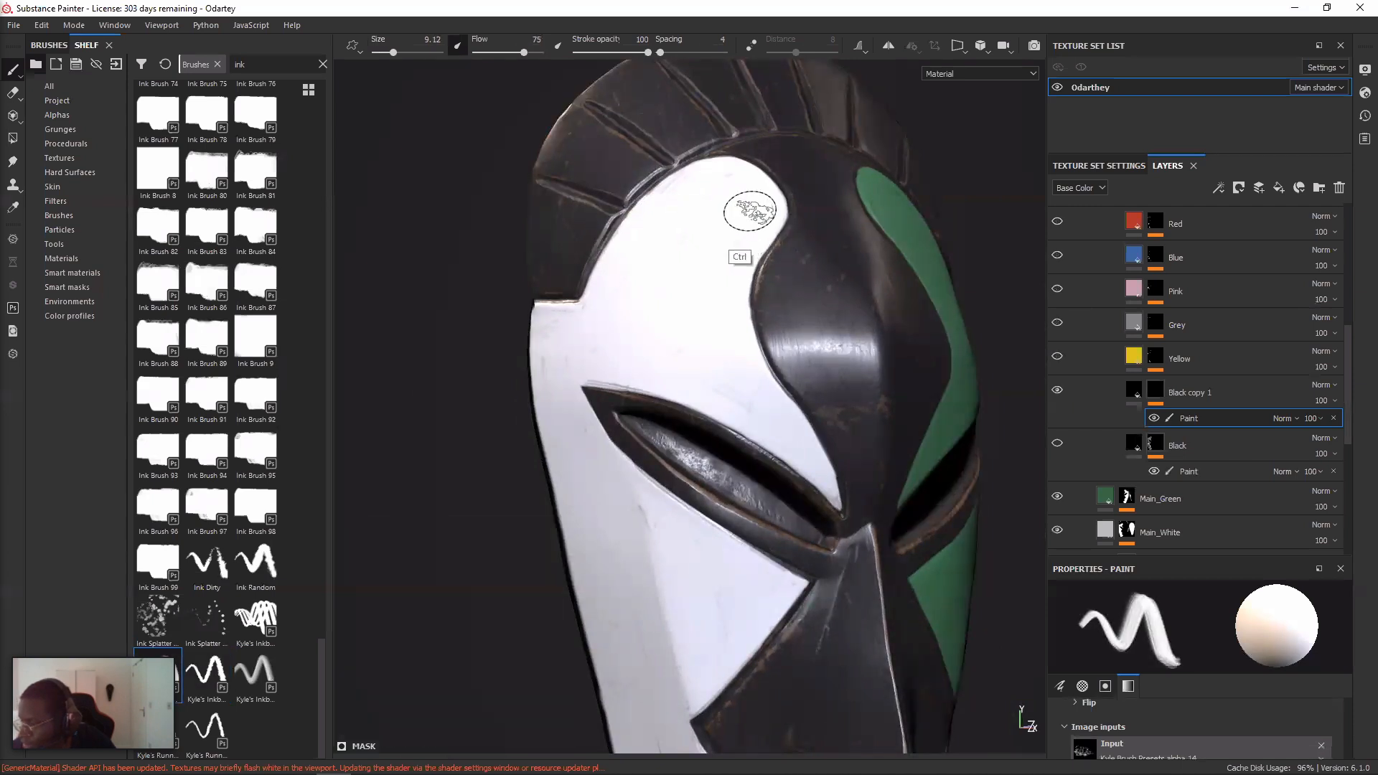
ctrl+right_drag(750, 210, 739, 211)
drag(794, 419, 753, 350)
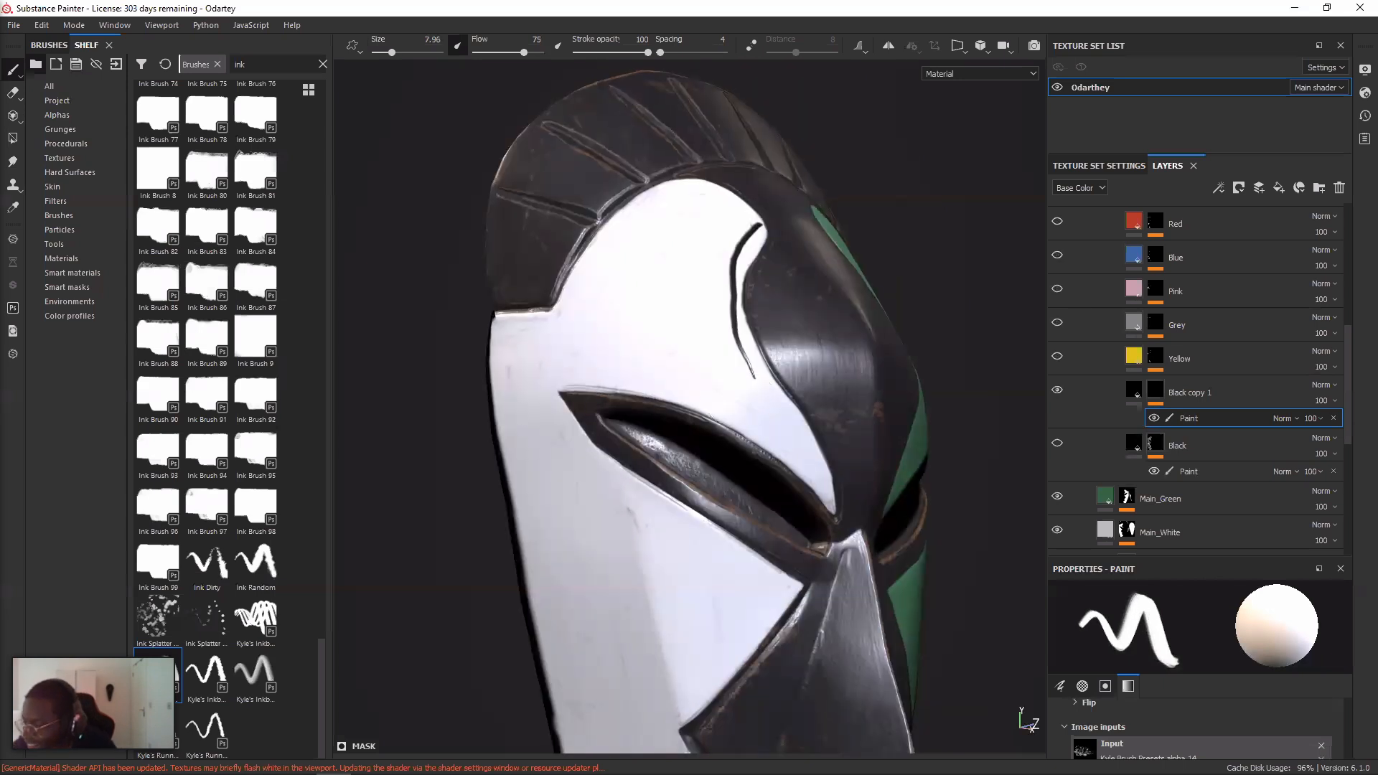
- Paint a black outline along the white forehead shape's outer edge down to the eye, and along its inner S-curve
alt+drag(645, 431, 753, 445)
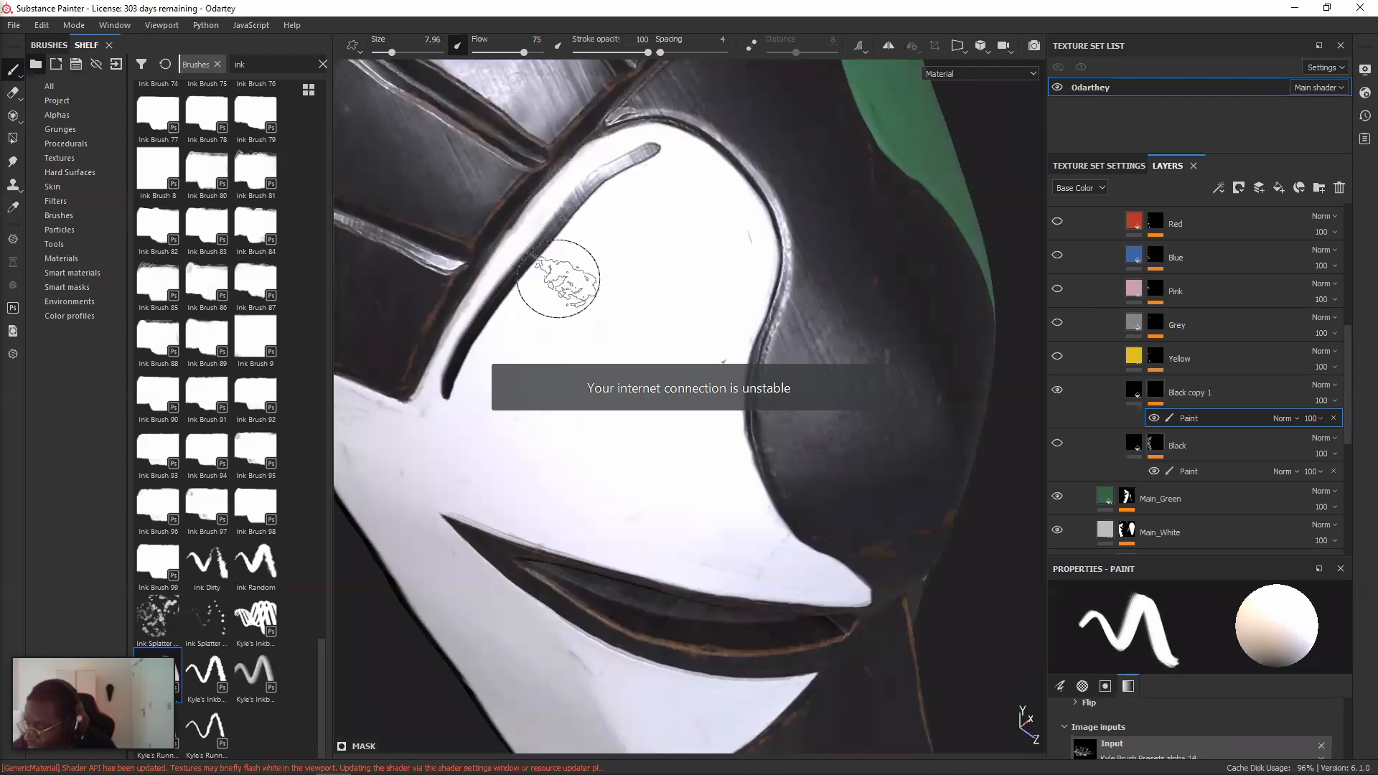
alt+right_drag(504, 423, 345, 275)
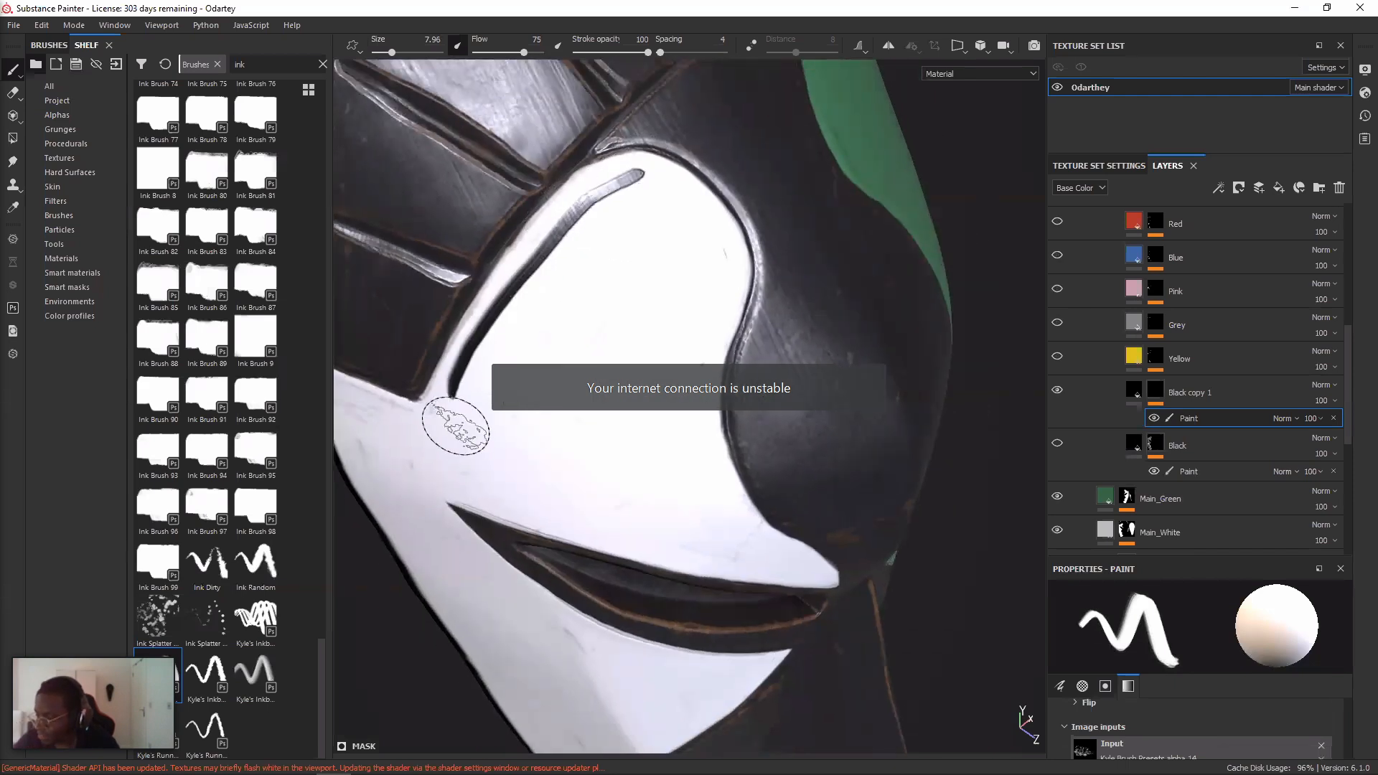
drag(456, 391, 441, 499)
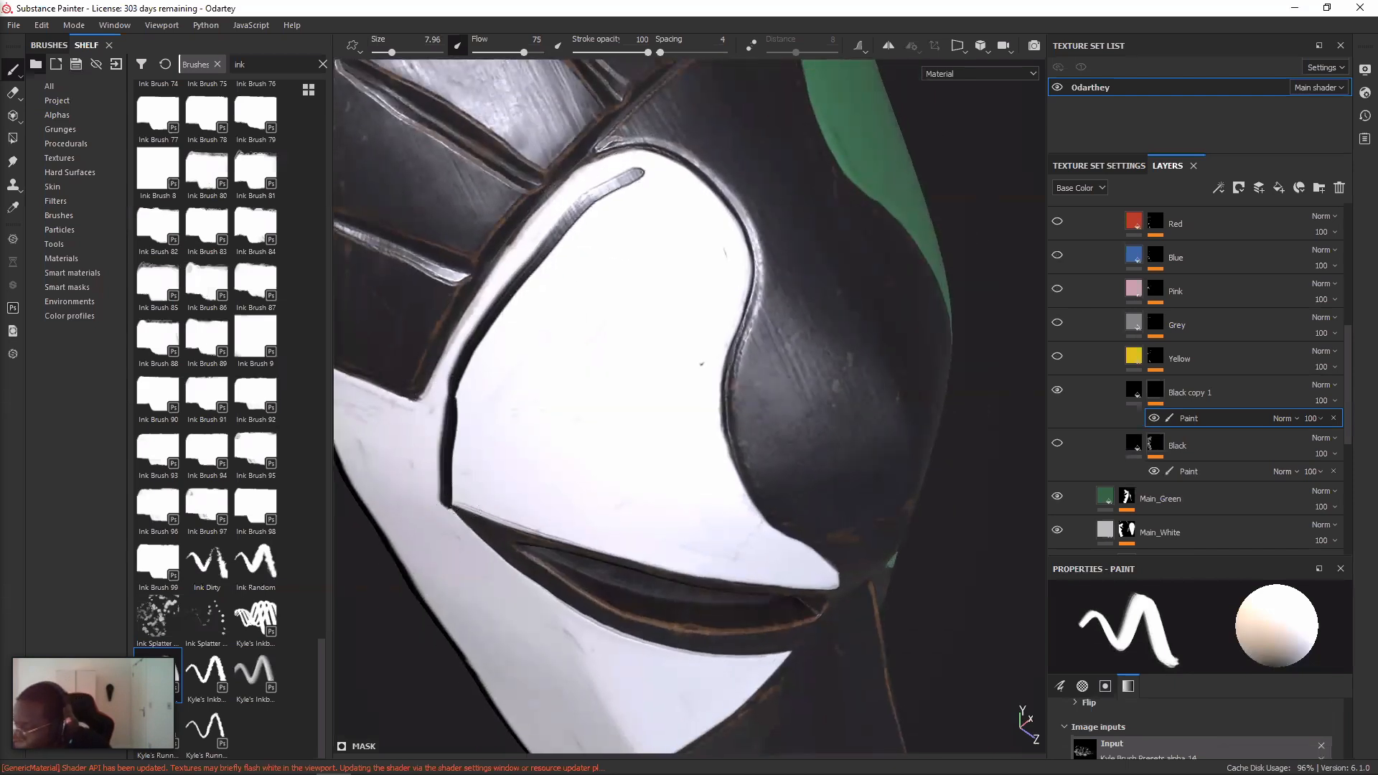
alt+drag(472, 509, 452, 430)
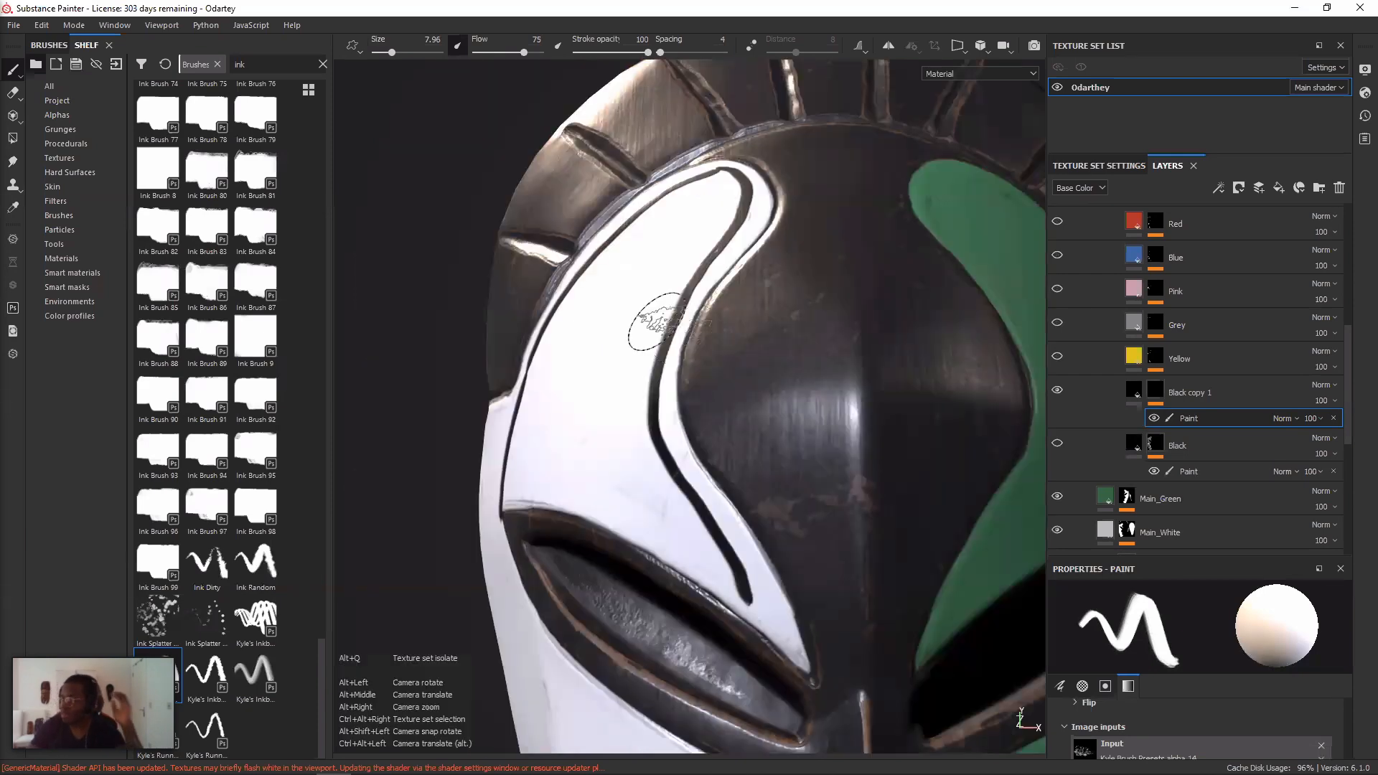
- View the new outline from the front, hide Black copy 1, and show the Black and Yellow layers for comparison
alt+drag(652, 320, 674, 325)
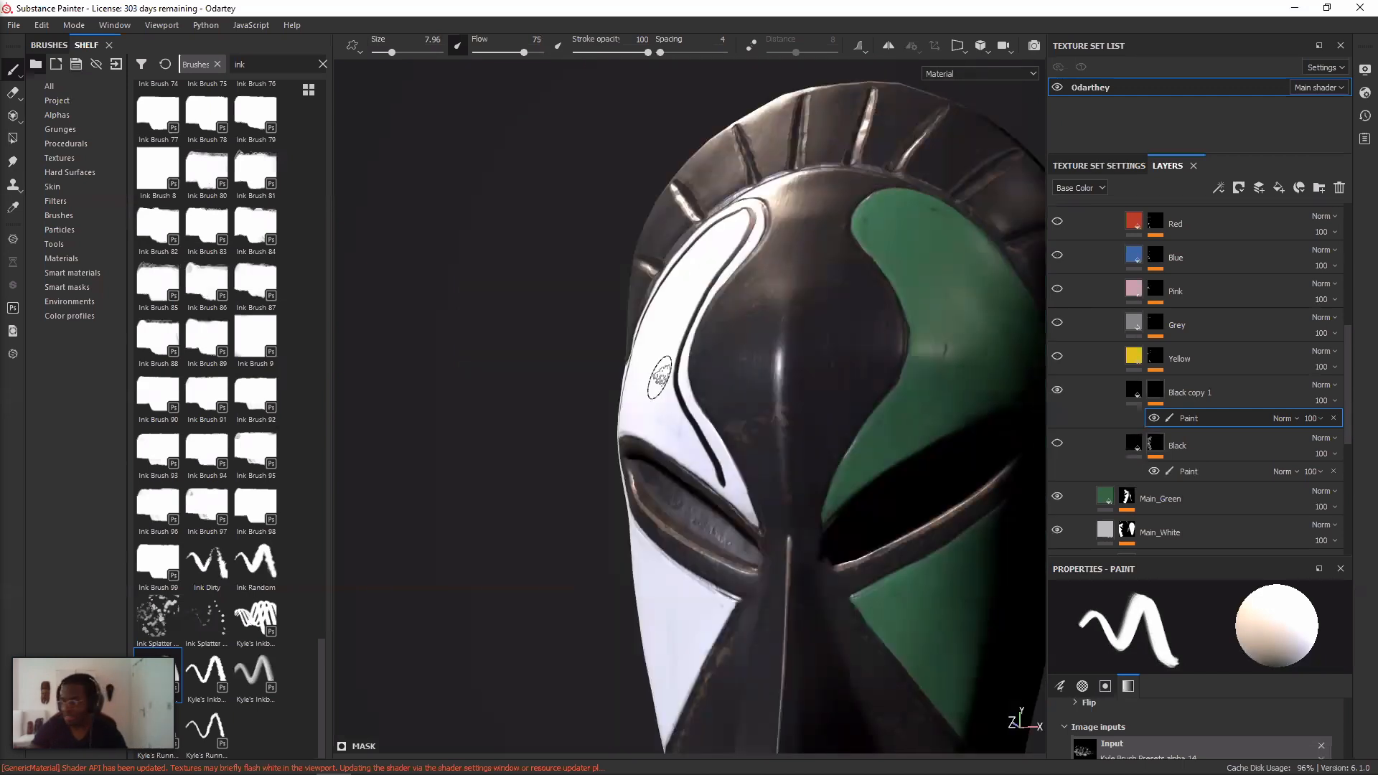
key(alt)
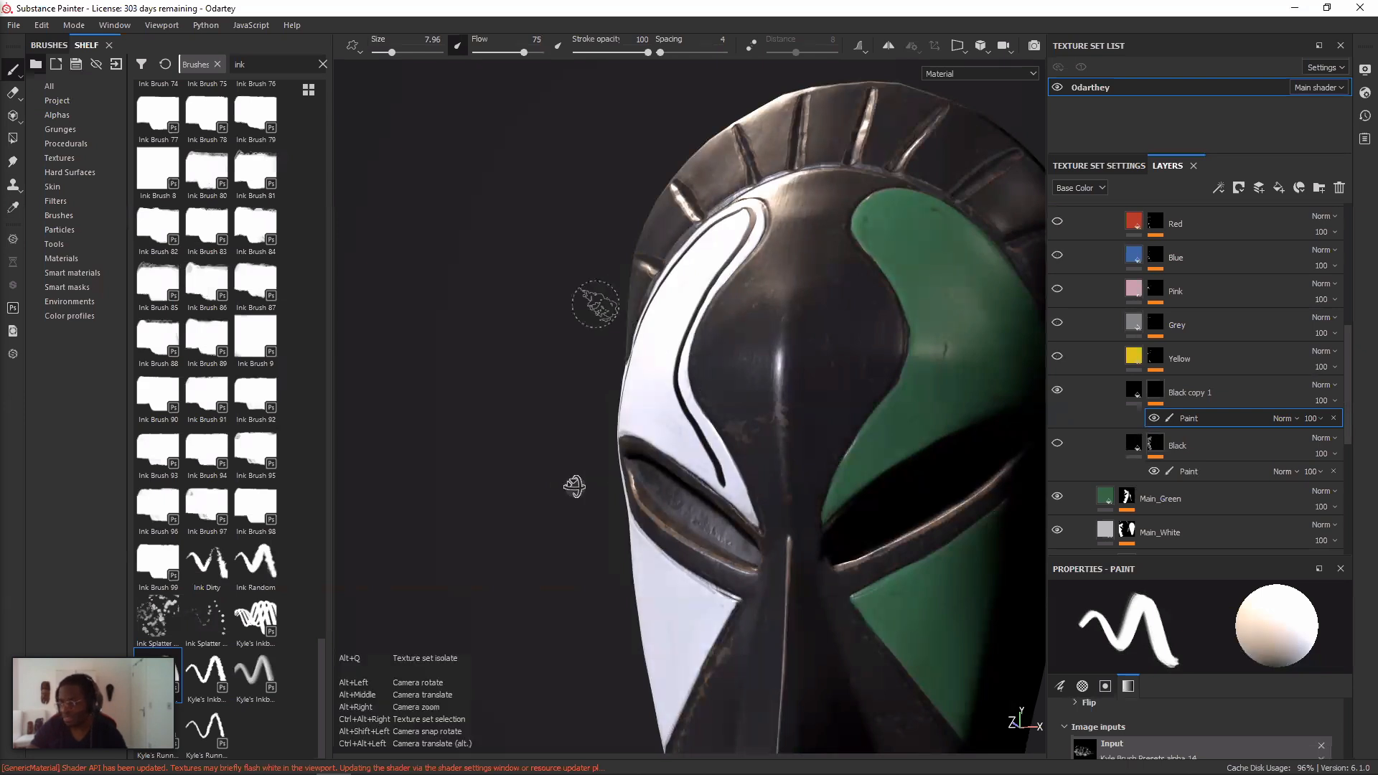
alt+drag(573, 486, 797, 351)
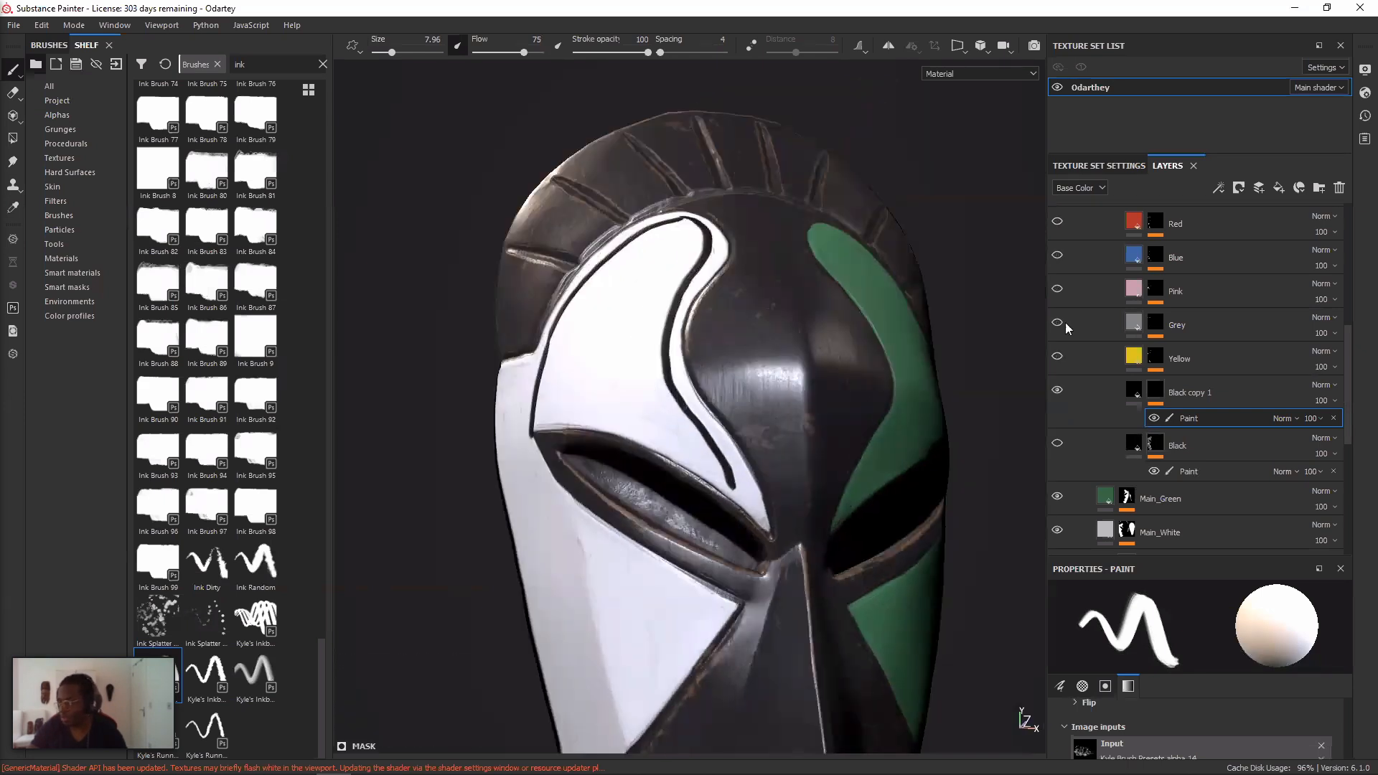
alt+drag(1050, 366, 1062, 357)
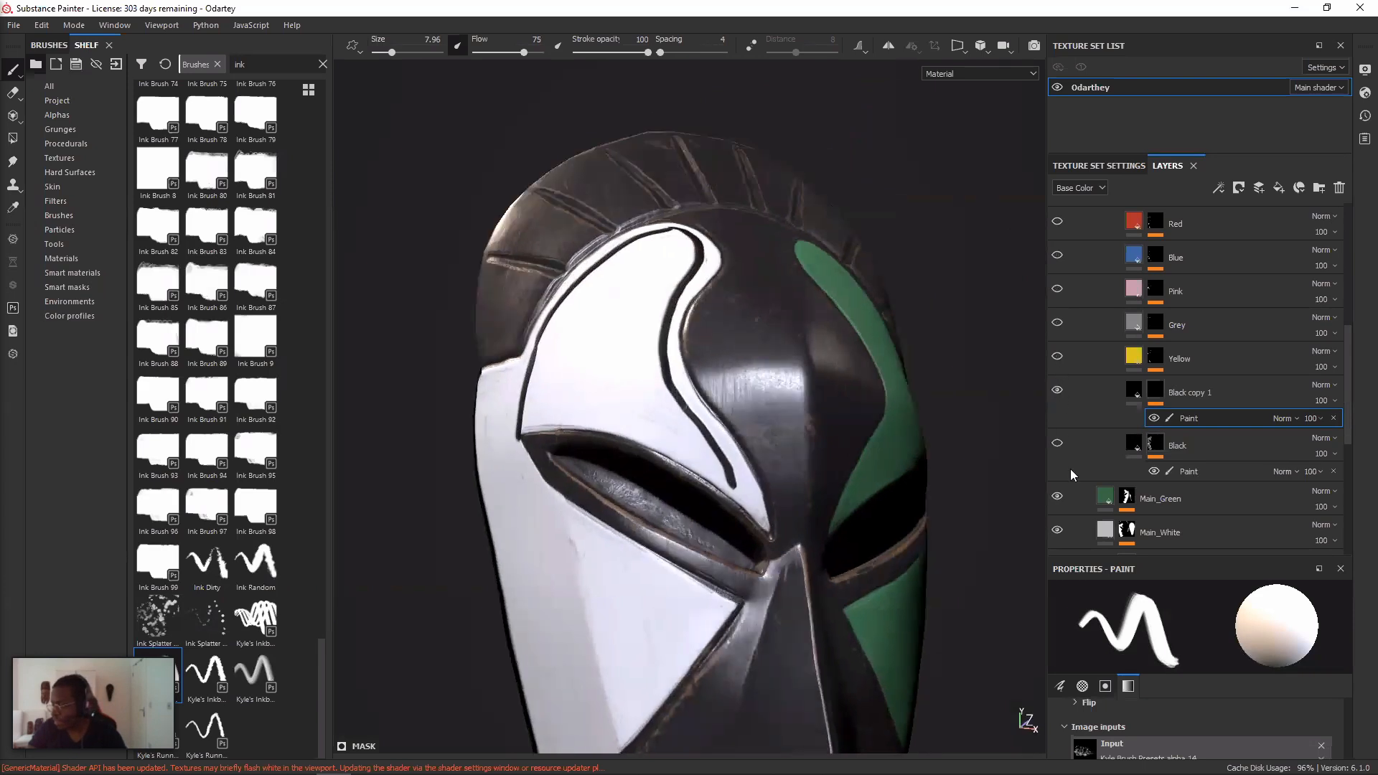
click(1057, 356)
key(ctrl+z)
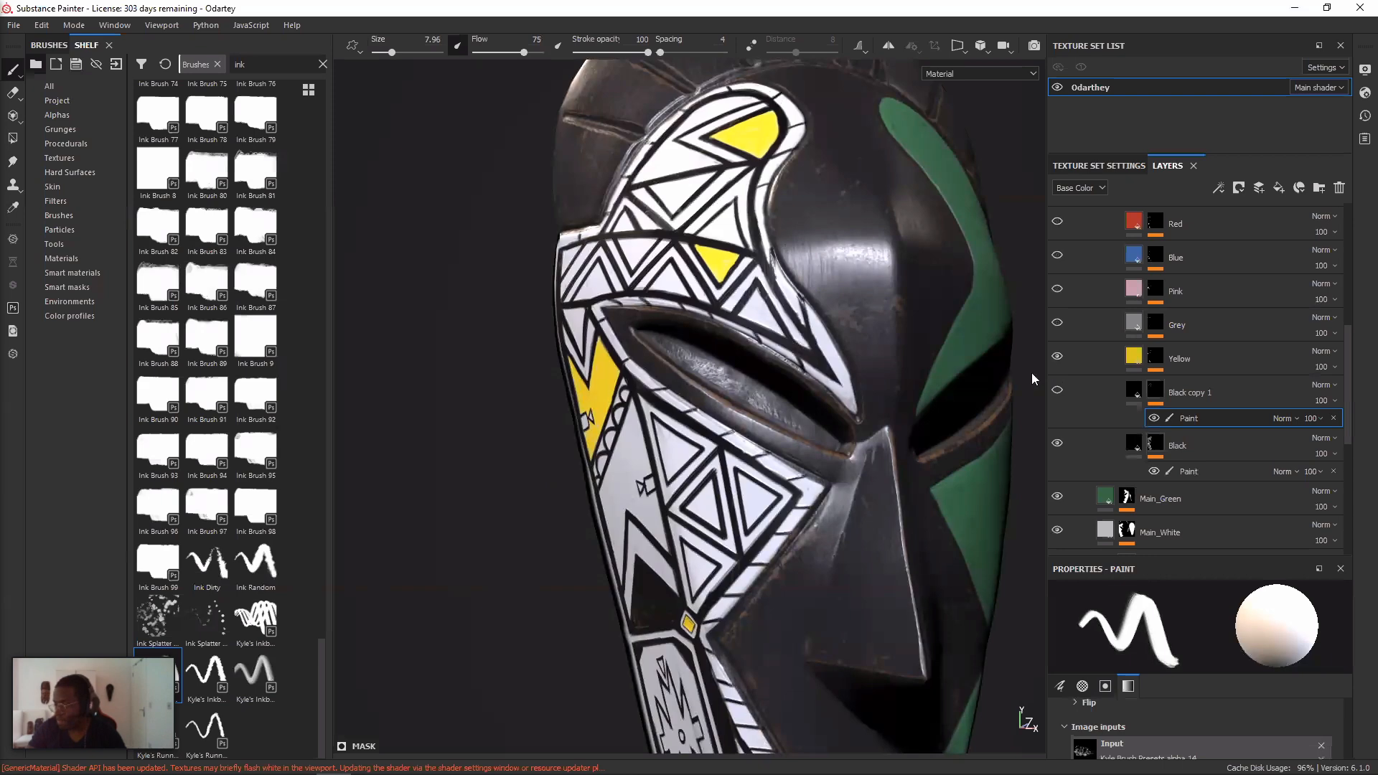
- Hide the Black copy 1 outline again and show the Yellow, Grey and Pink layers of the finished pattern
alt+drag(775, 429, 777, 465)
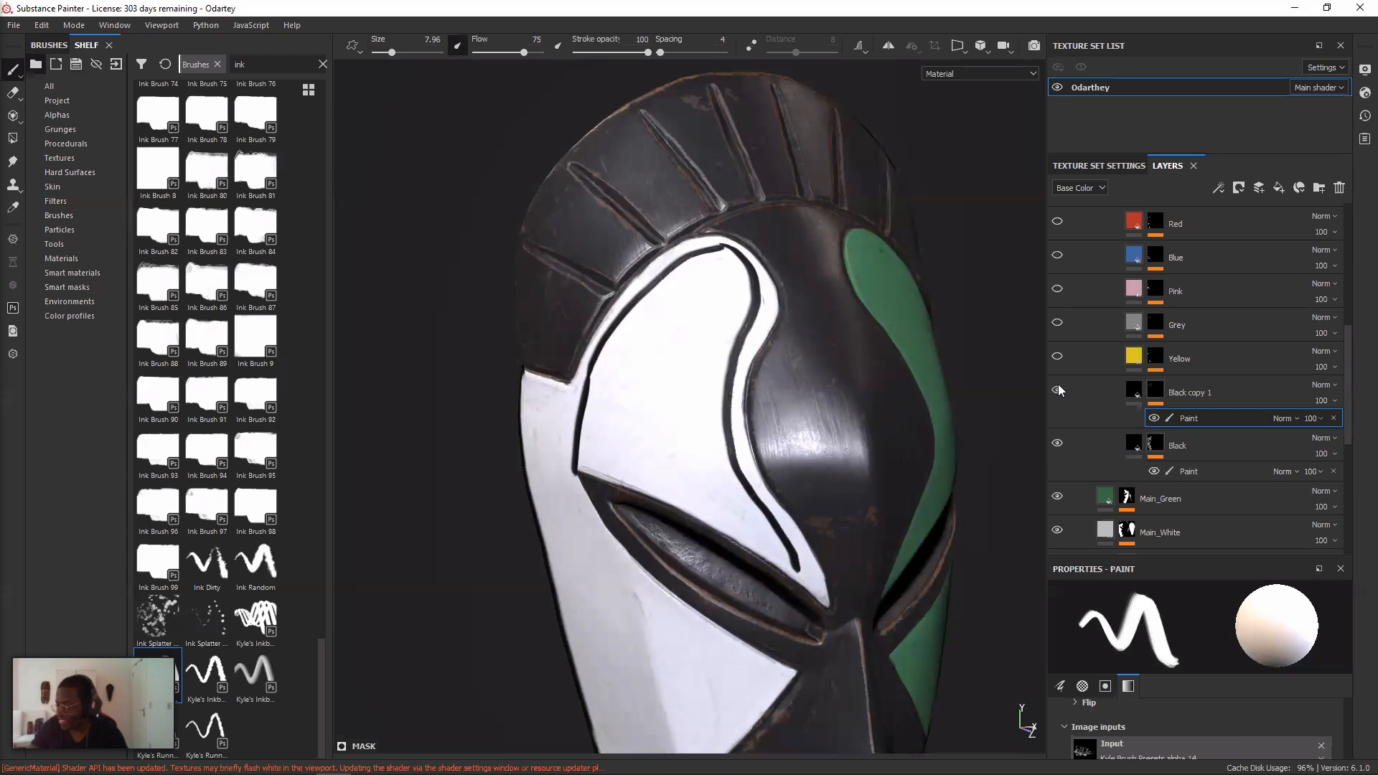
click(1058, 389)
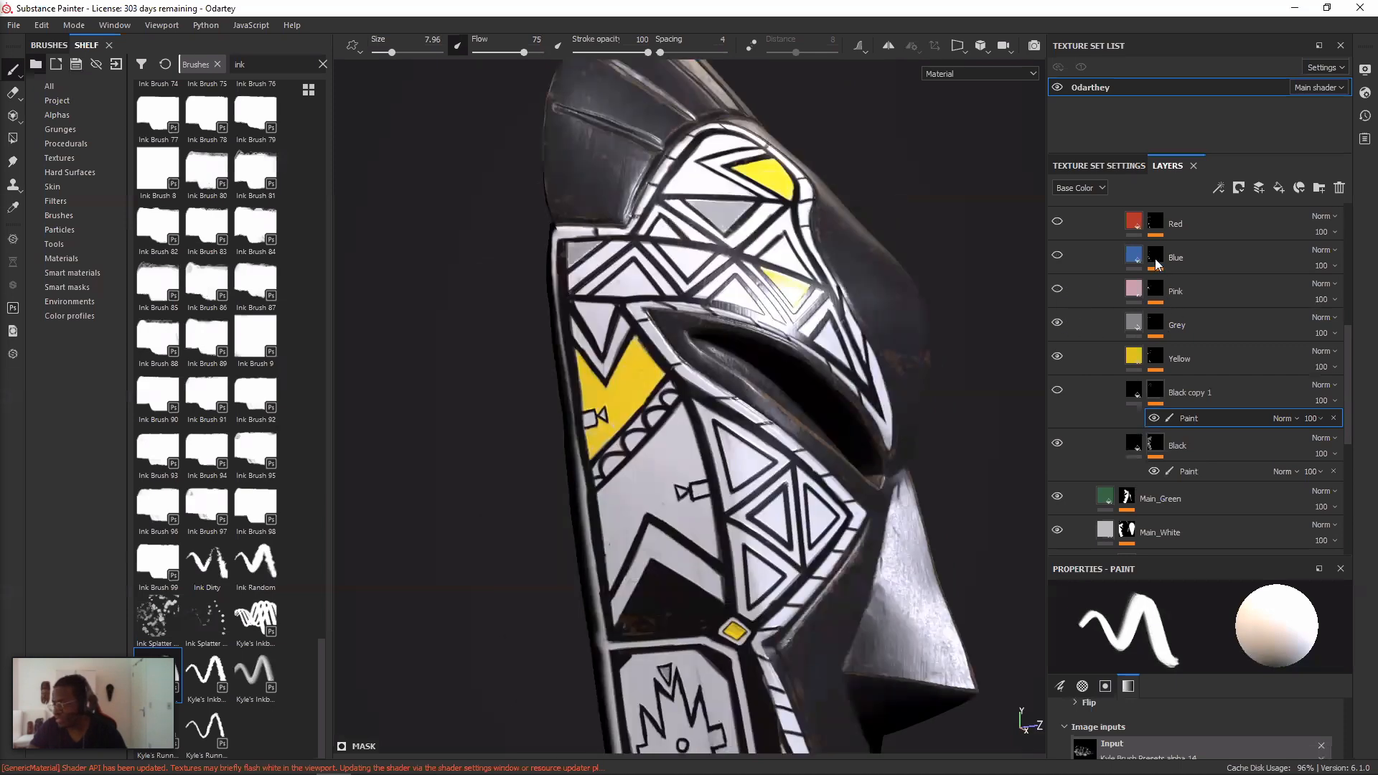
click(1057, 288)
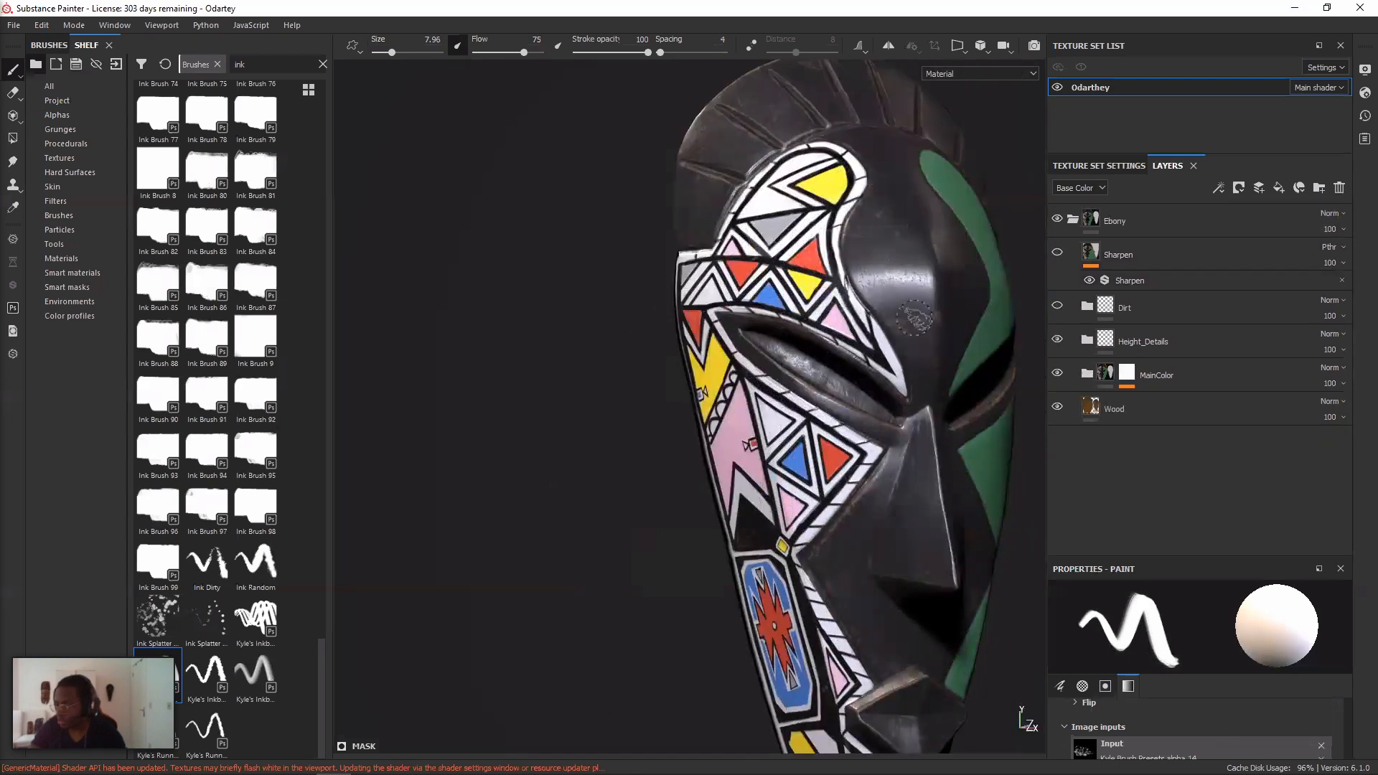
- Examine the completed colour pattern and the fine pits and scratches on the forehead surface up close
alt+drag(741, 340, 683, 321)
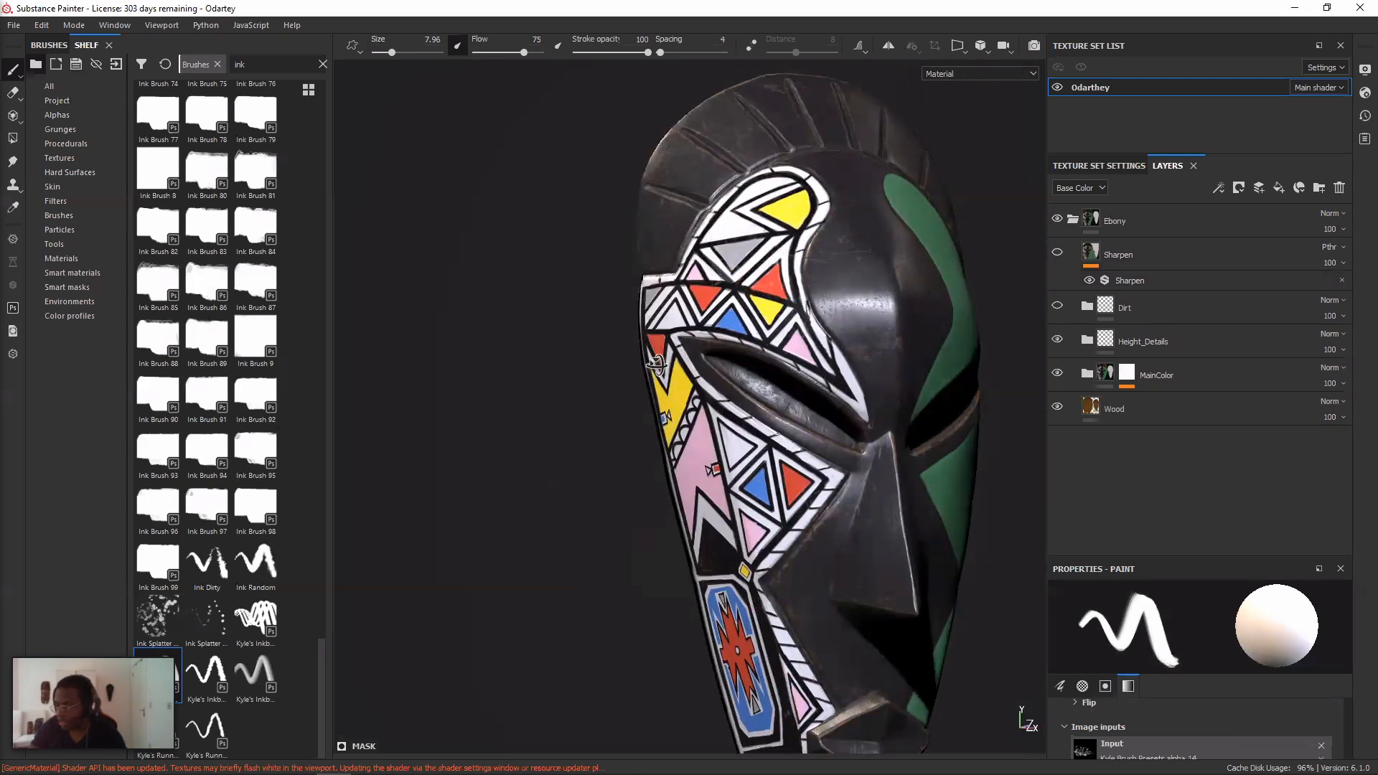
scroll(738, 351, up, 6)
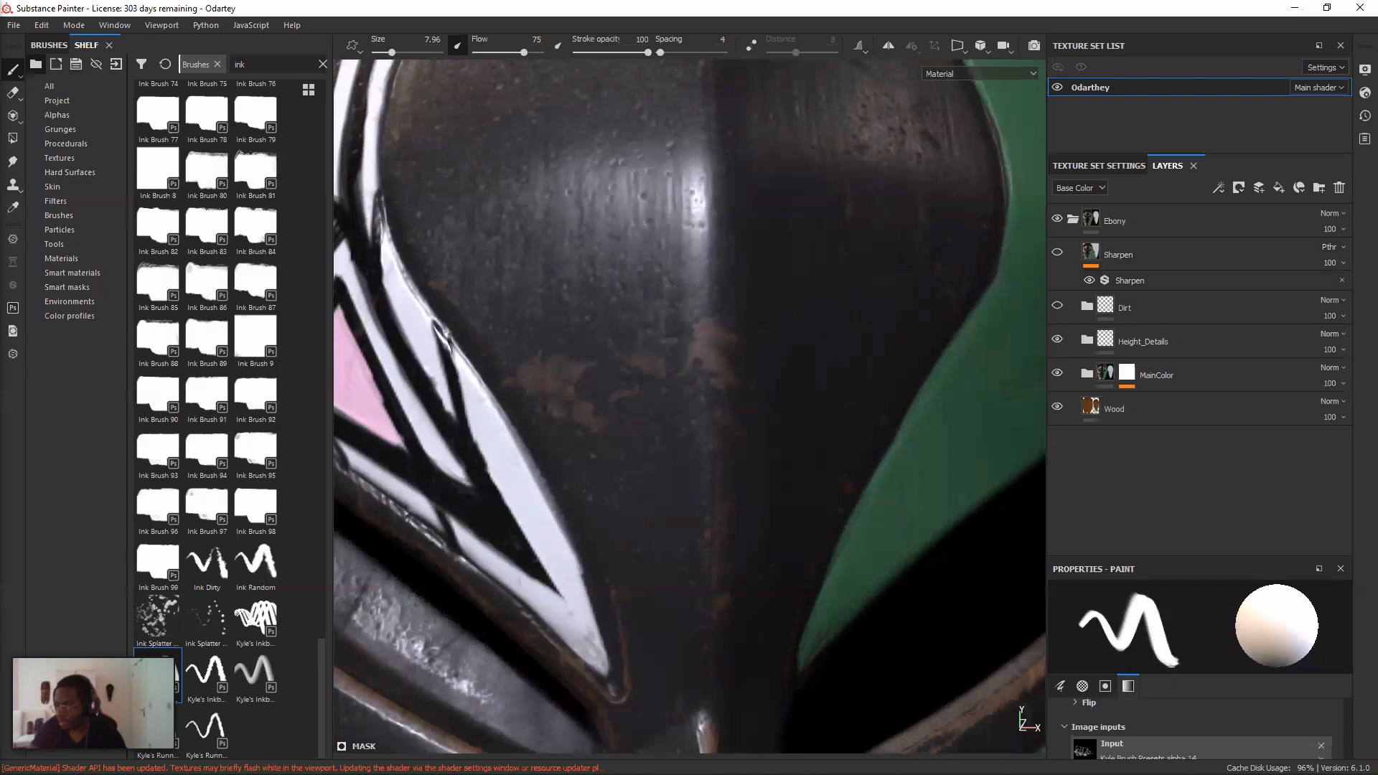
alt+drag(779, 362, 698, 373)
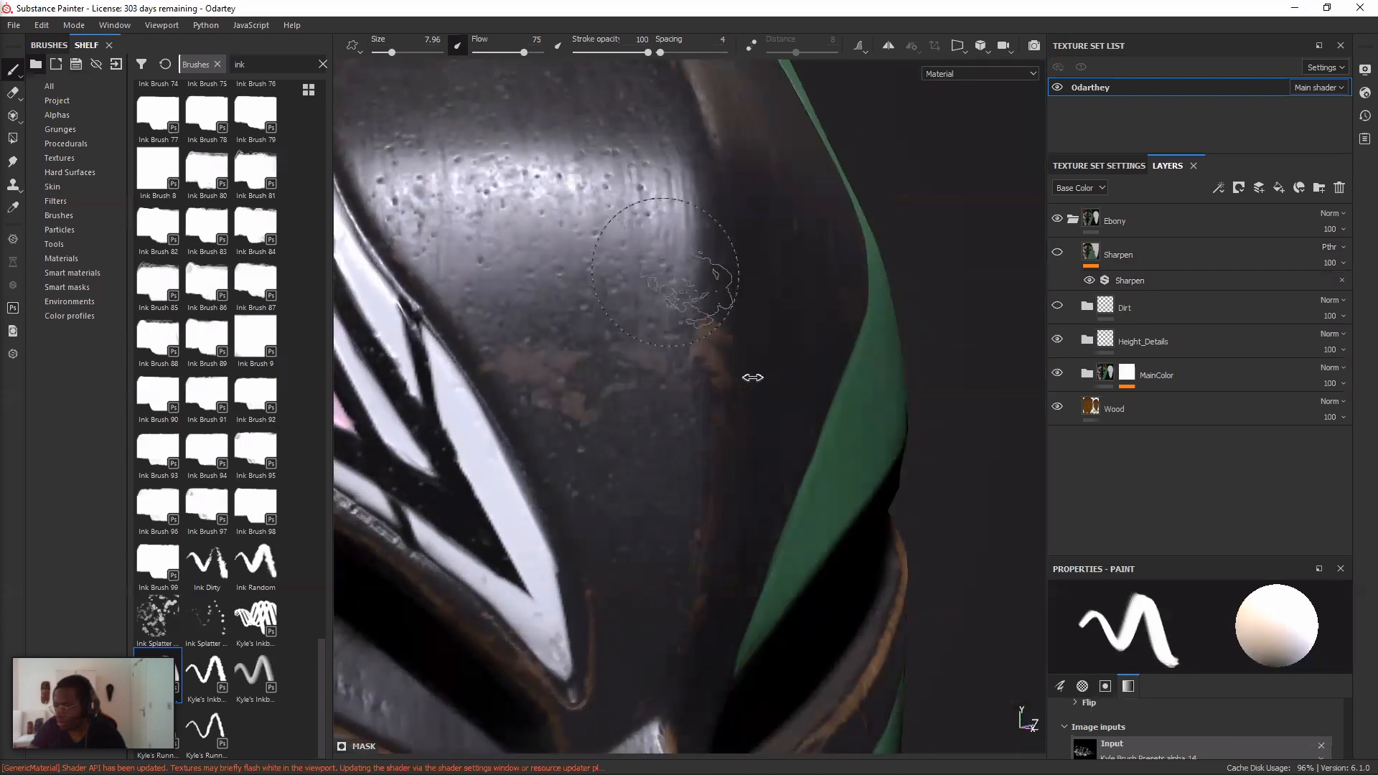
alt+middle_drag(732, 348, 747, 393)
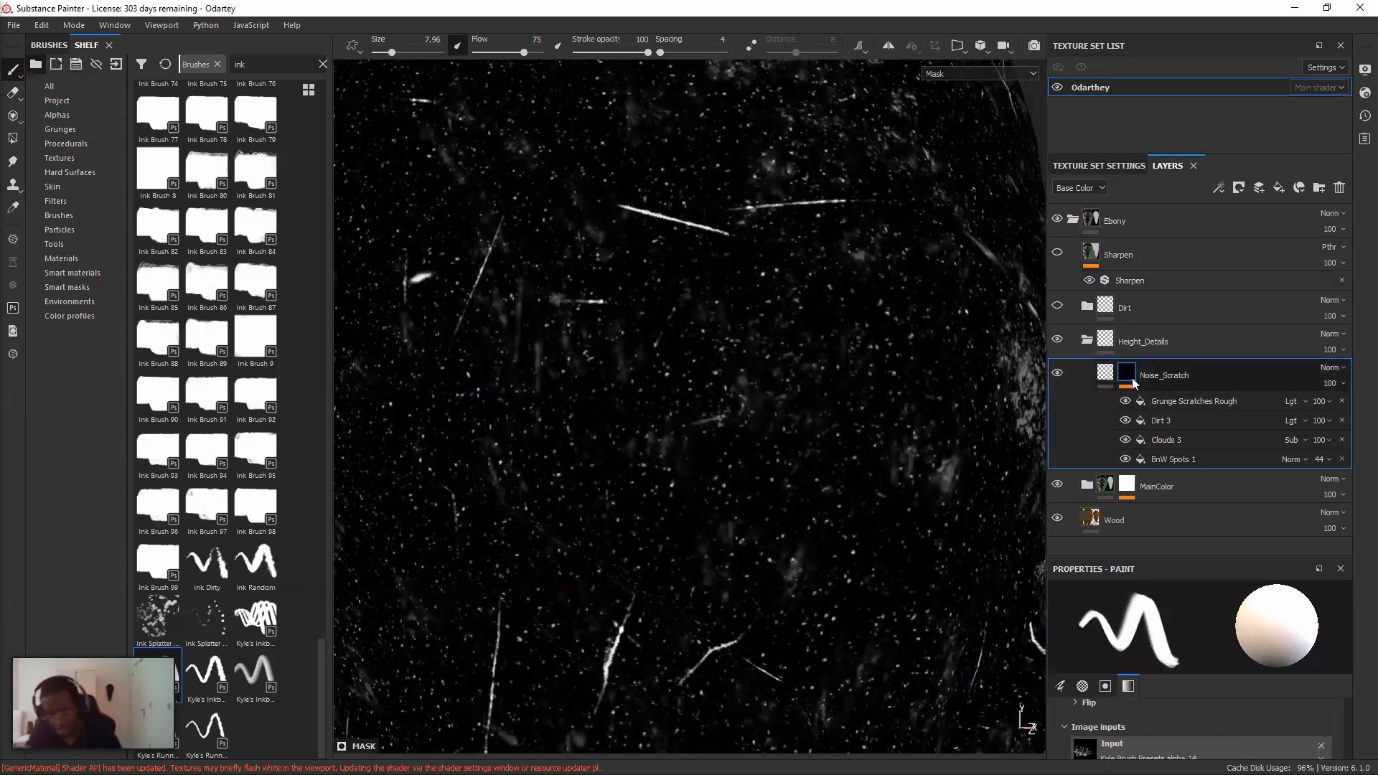
- Inspect the Noise_Scratch layer's mask in the Height_Details folder and hide its Grunge Scratches Rough, Dirt 3 and Clouds 3 fills
mouse_move(1127, 377)
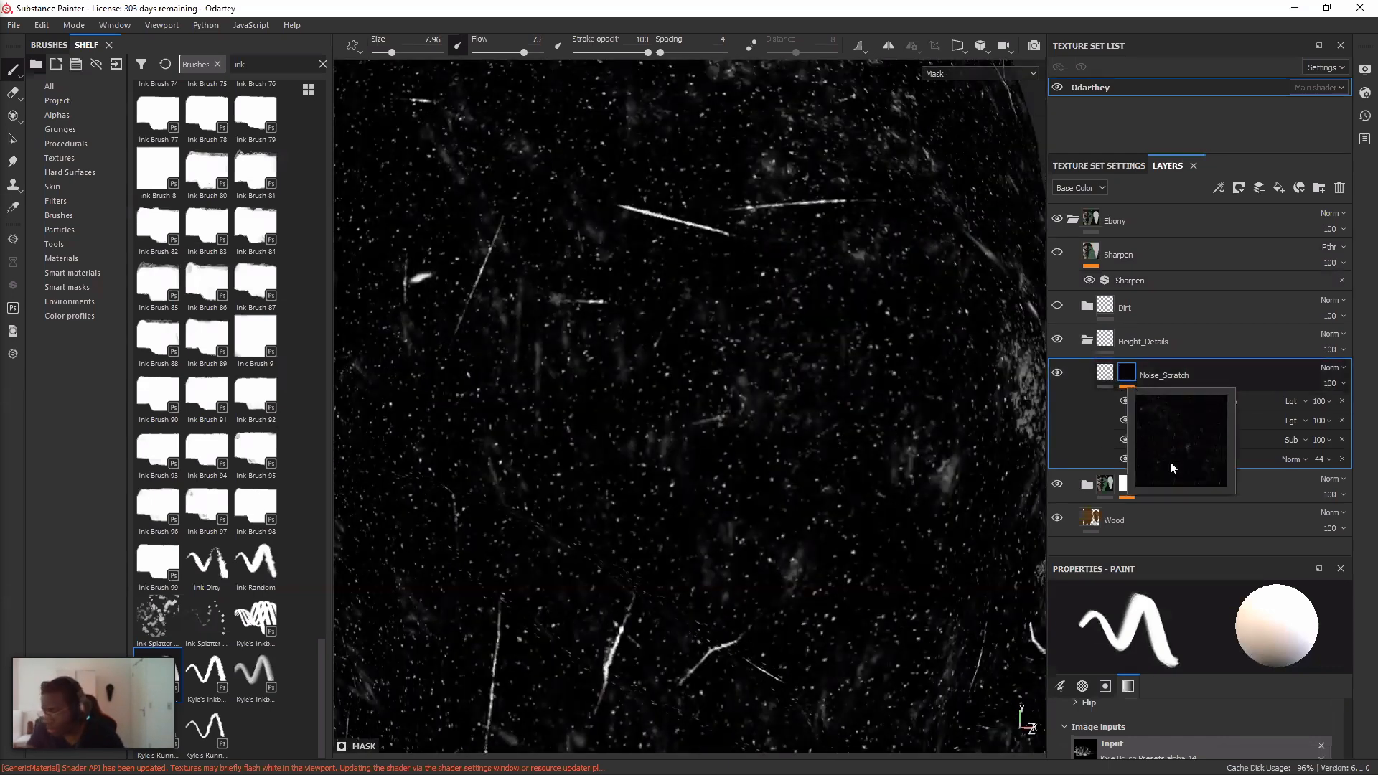
key(m)
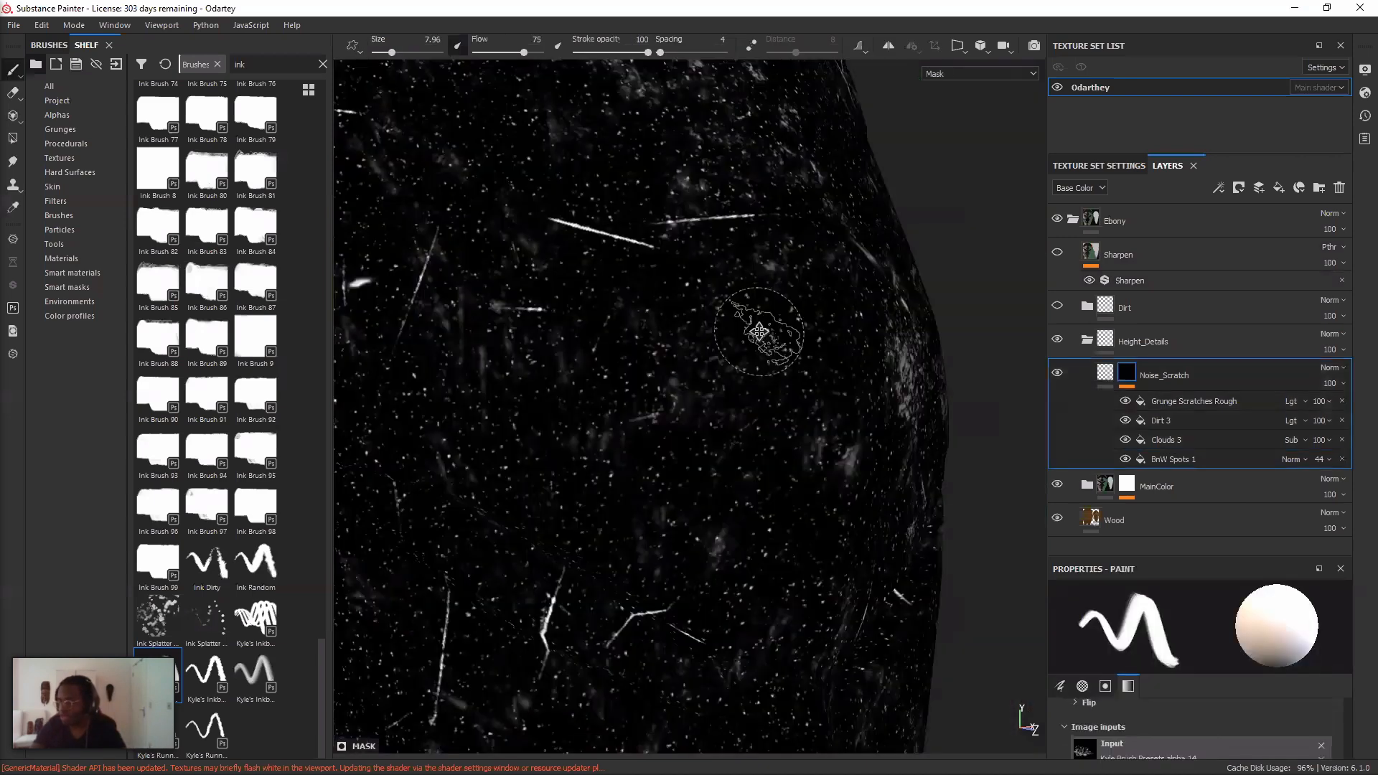
mouse_move(759, 331)
alt+right_down()
mouse_move(606, 333)
mouse_move(610, 294)
alt+right_up()
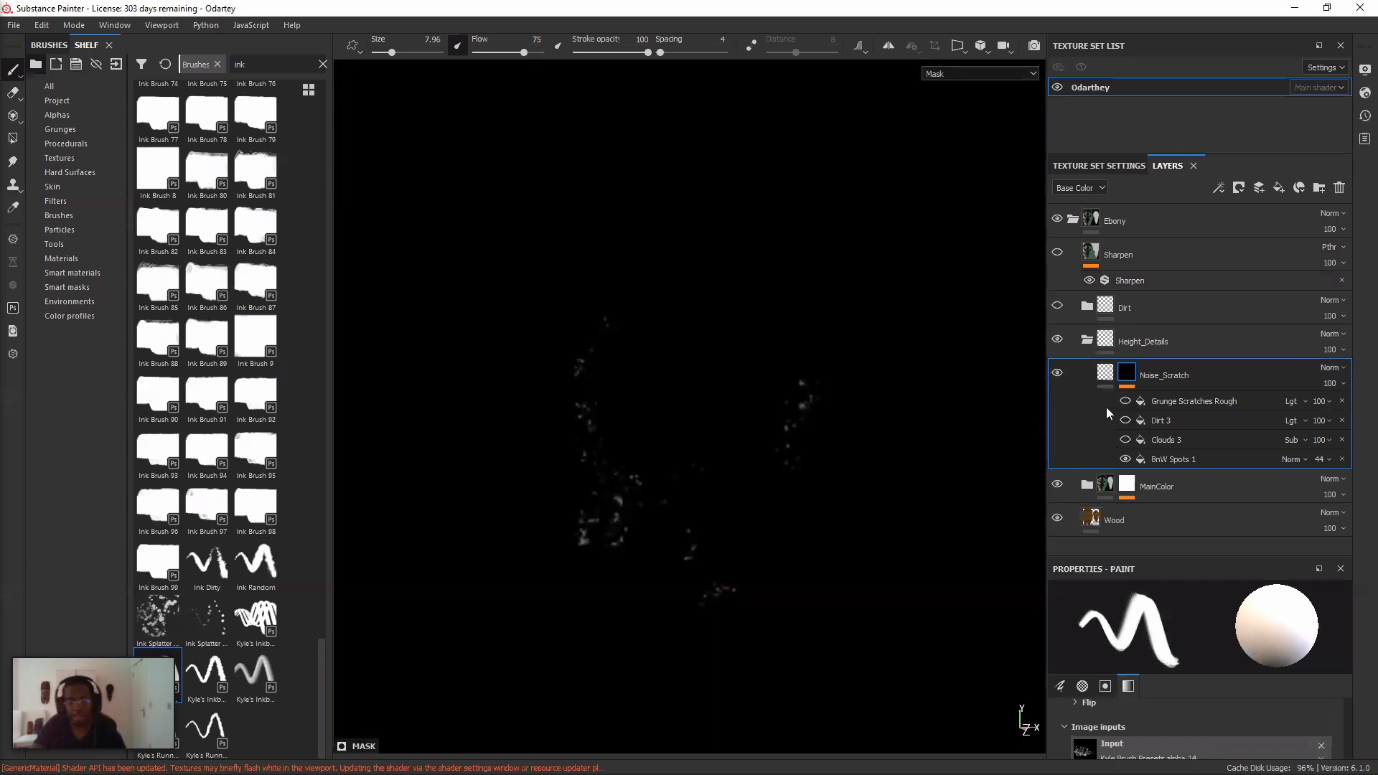
- Show the Grunge Scratches Rough fill over BnW Spots 1 in the Noise_Scratch mask, and restore the Dirt 3 and Clouds 3 fills
click(1121, 419)
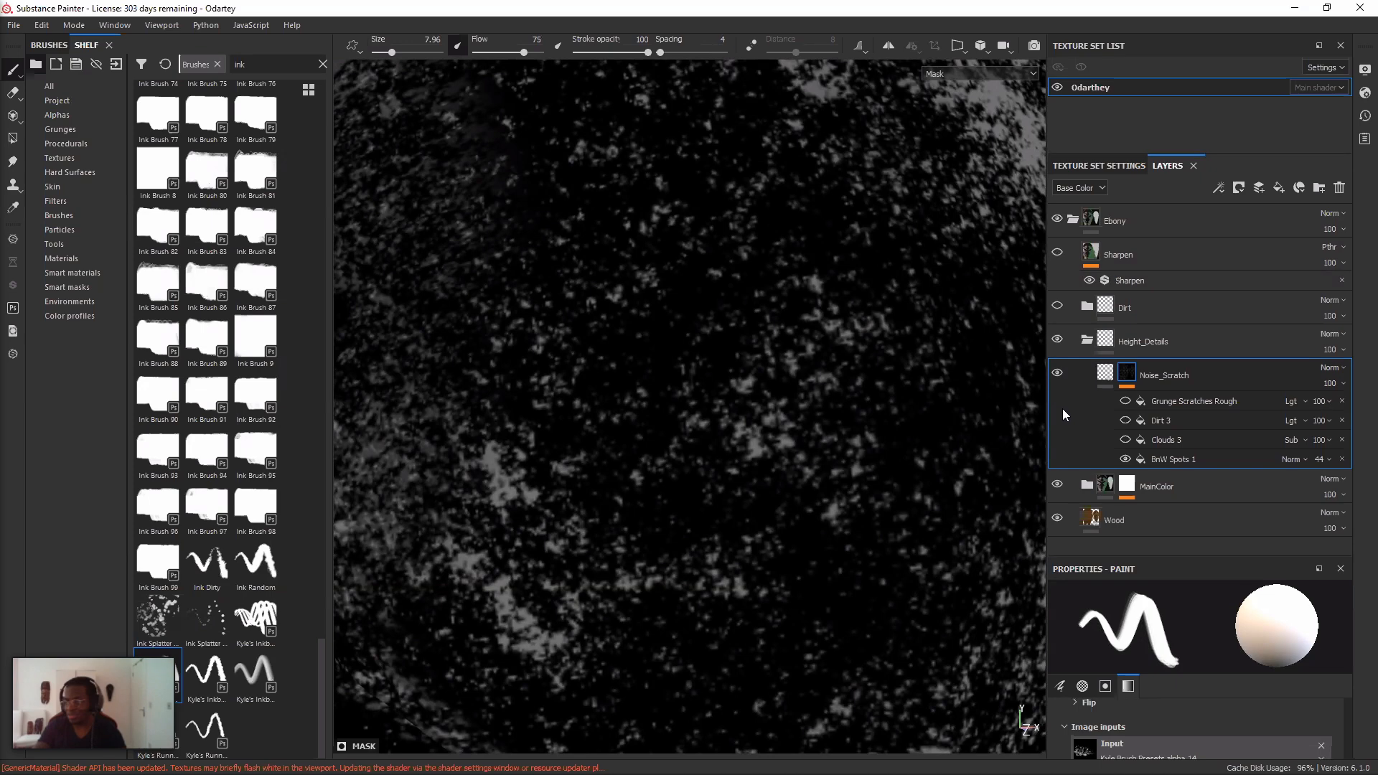
click(1124, 402)
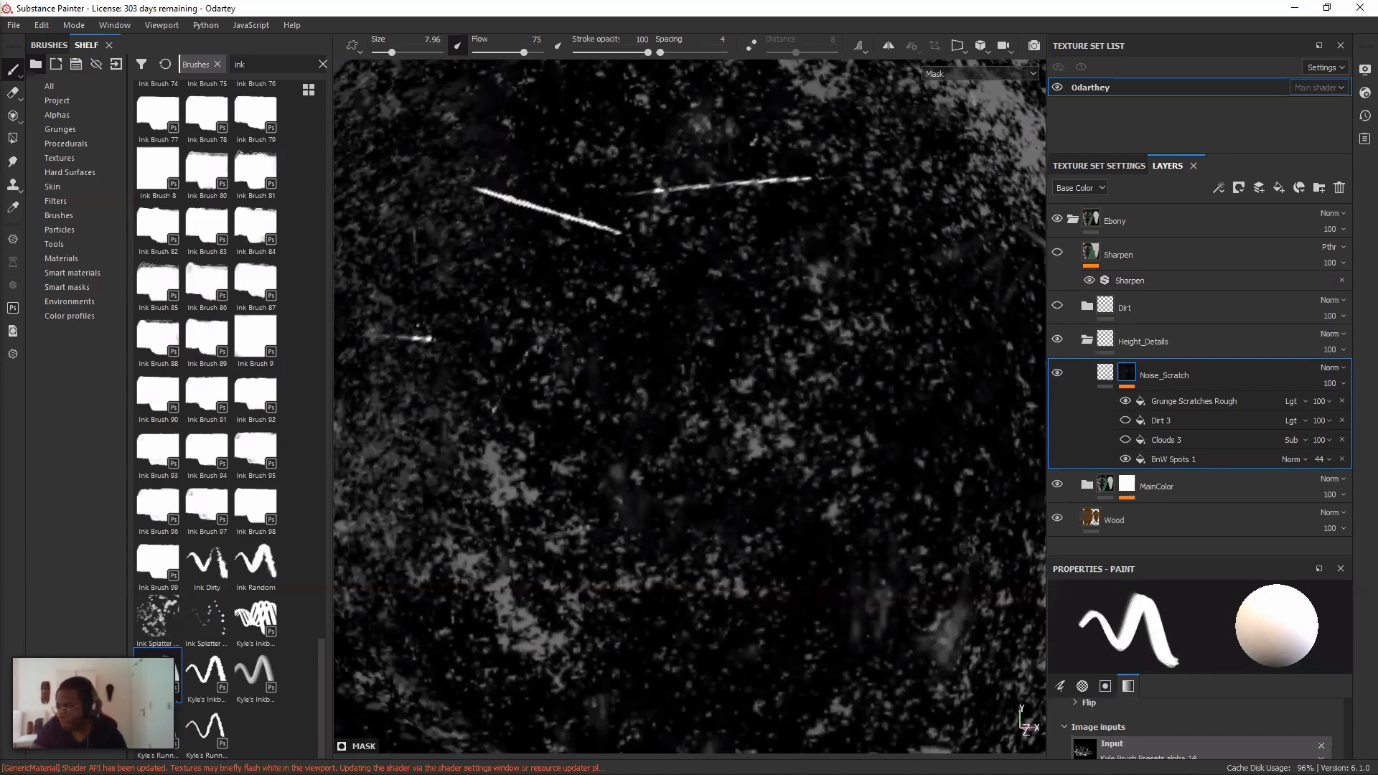
alt+drag(668, 409, 739, 402)
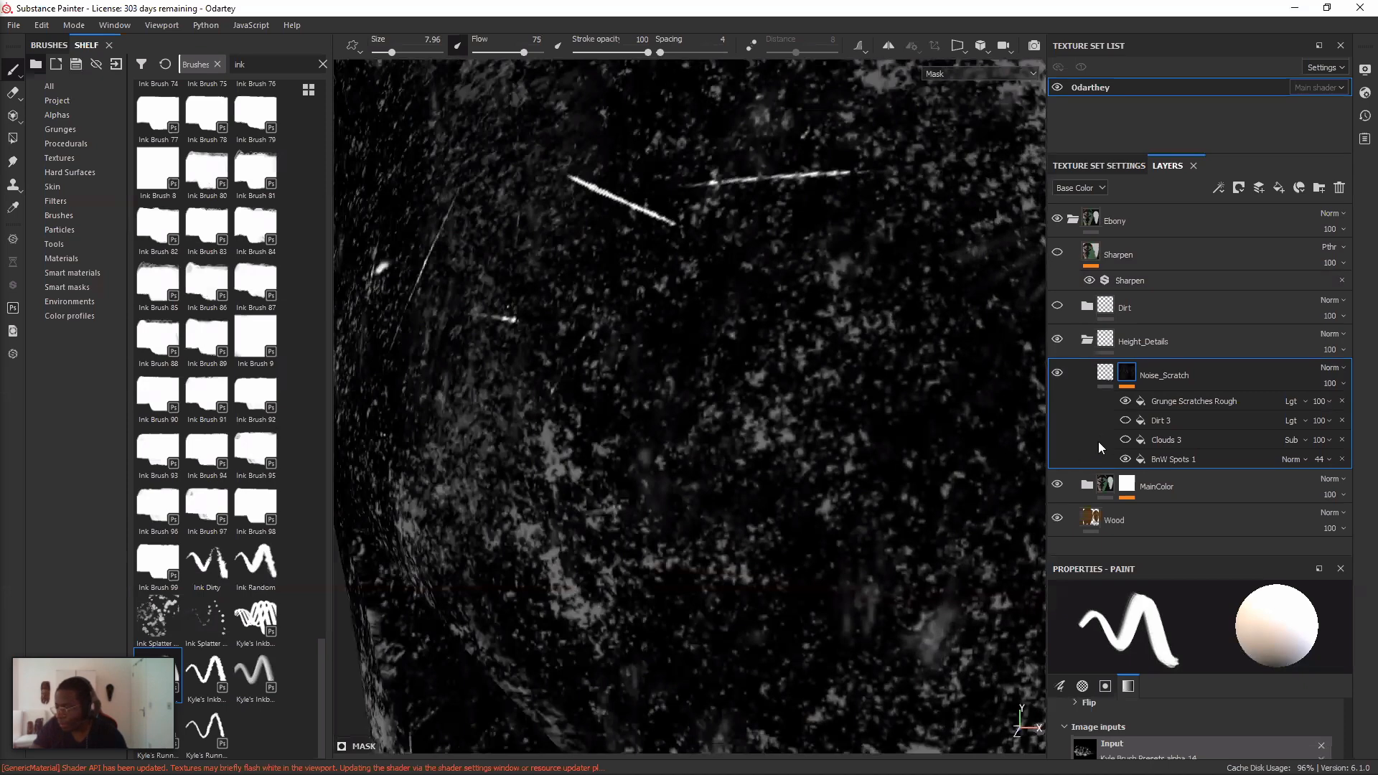
key(m)
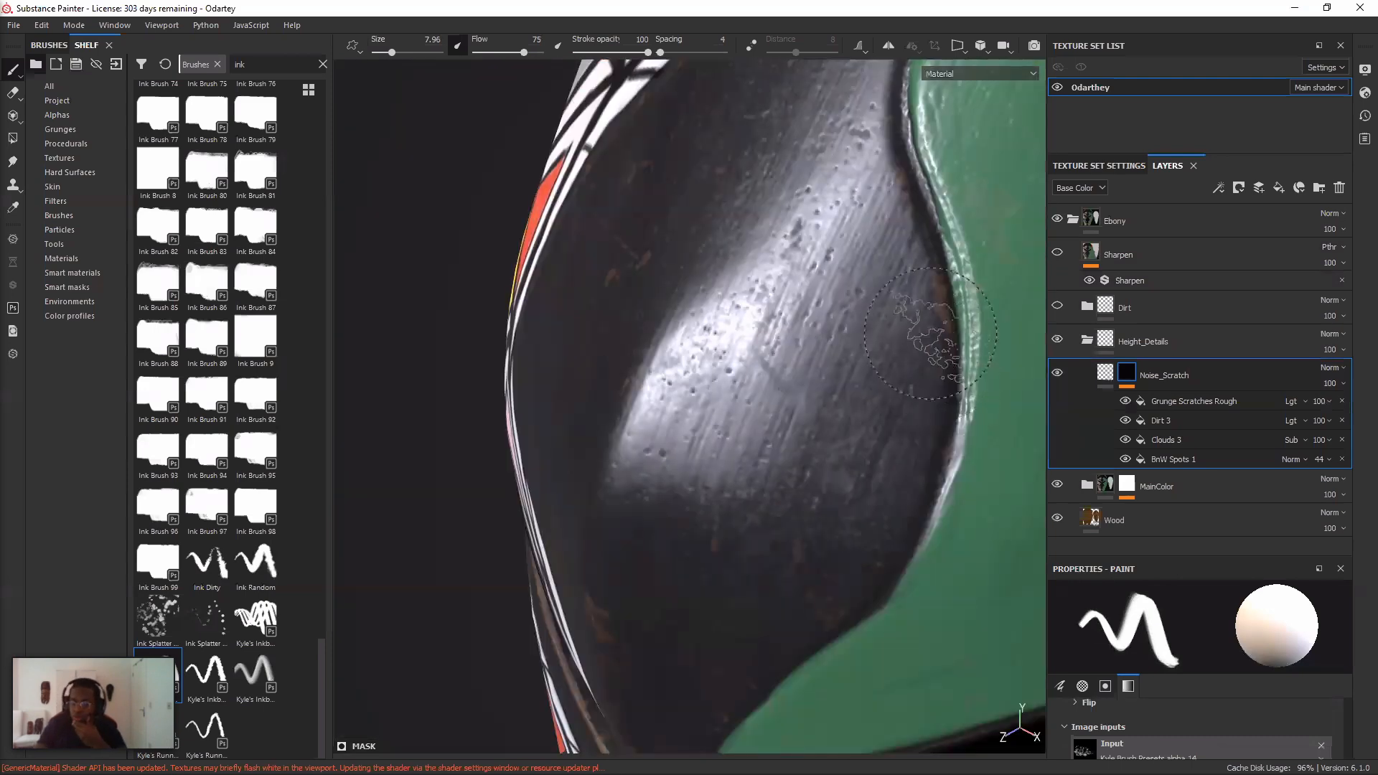
- Examine the pits and scratches on the forehead, nose and cheek of the shaded model up close
alt+drag(930, 334, 903, 298)
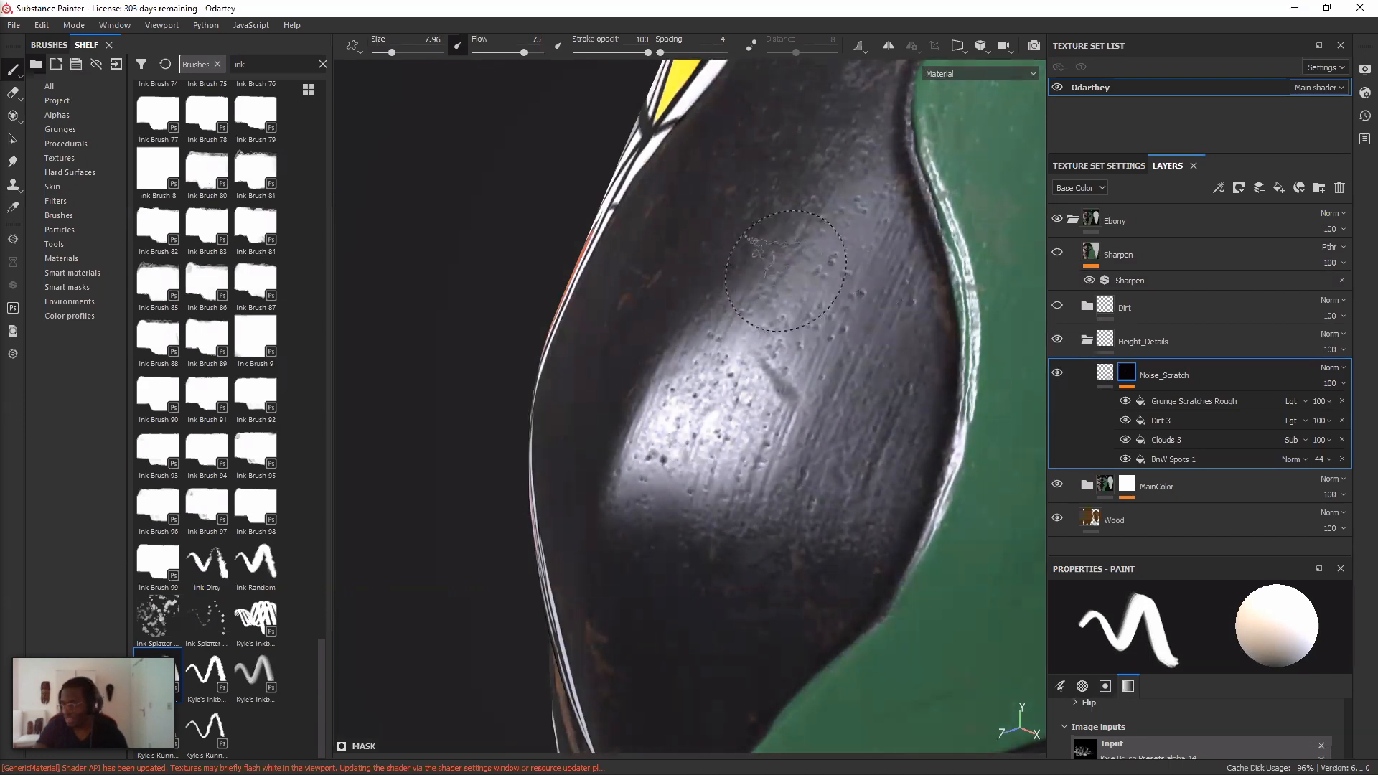
alt+drag(786, 270, 701, 426)
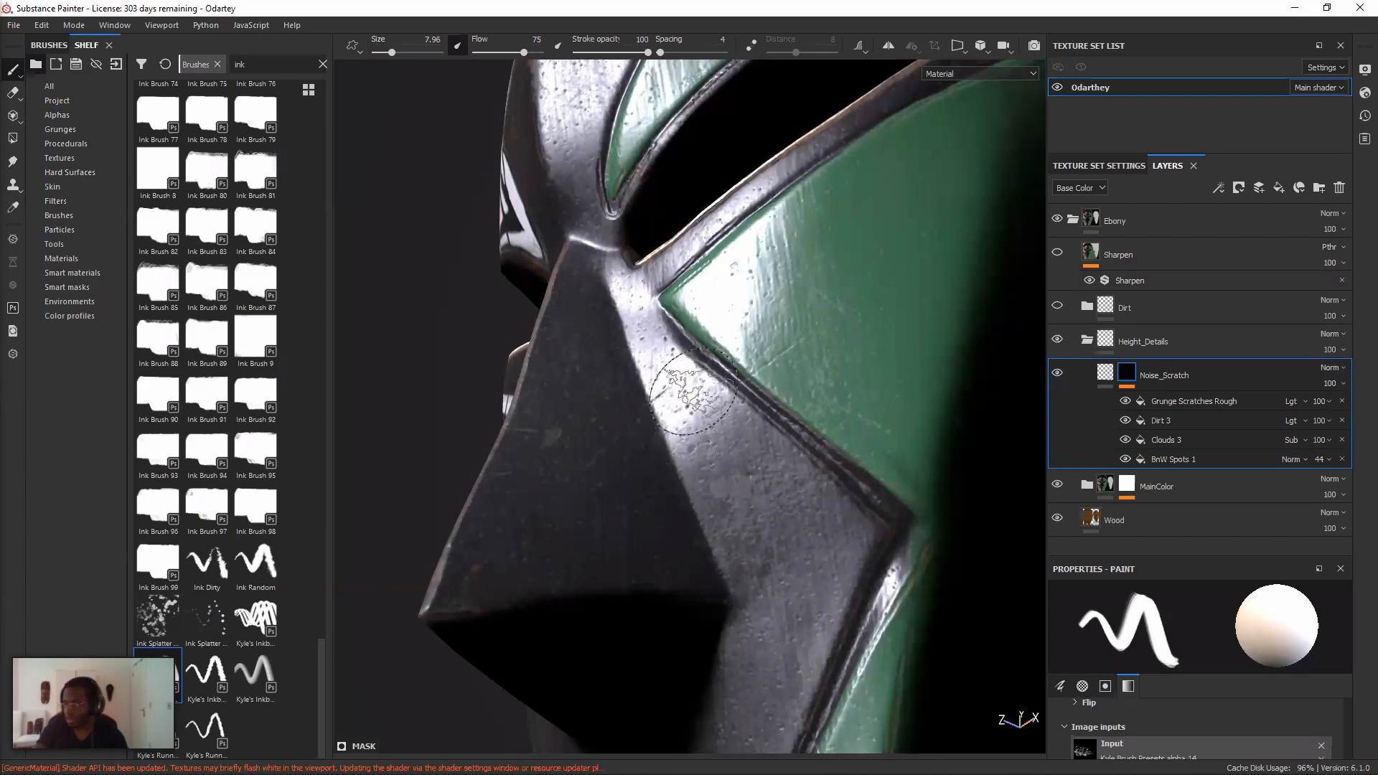
alt+drag(693, 391, 694, 400)
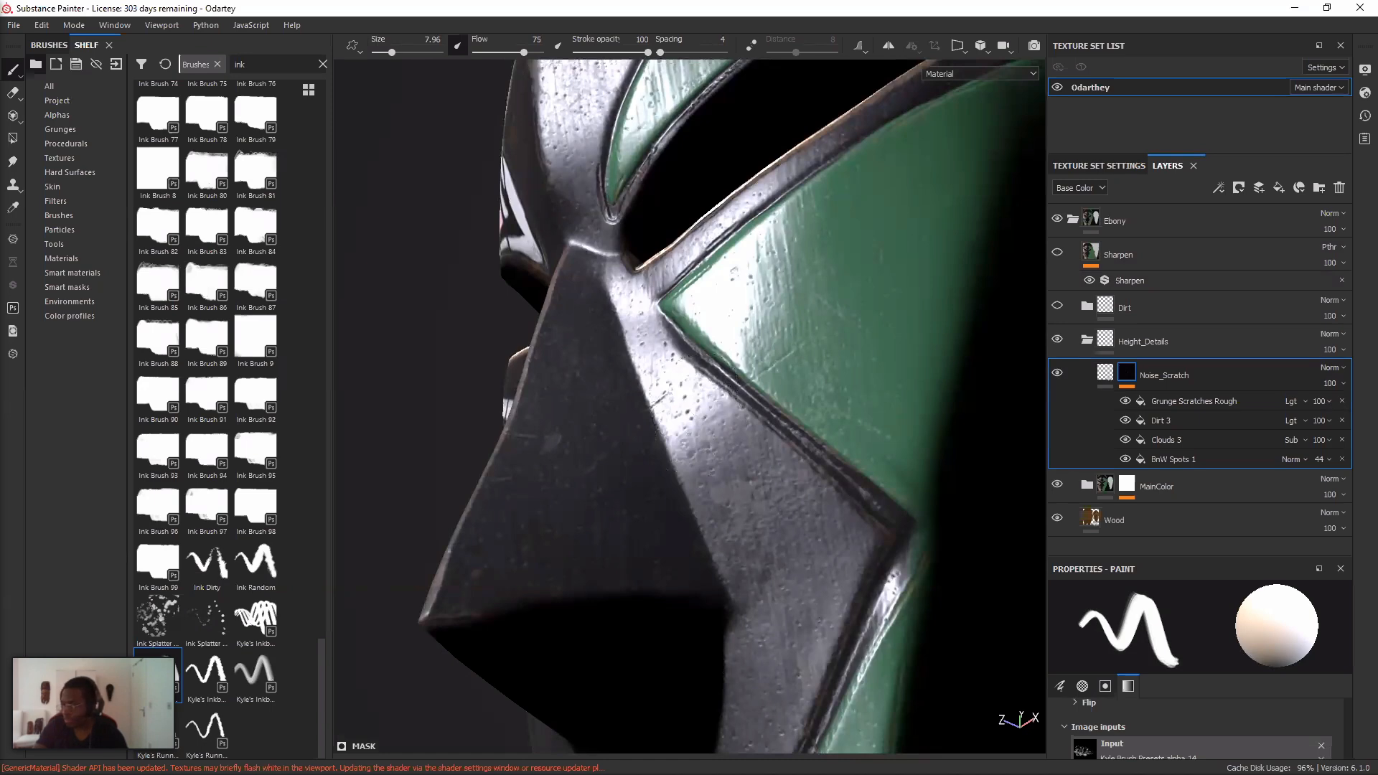
alt+middle_drag(694, 392, 753, 597)
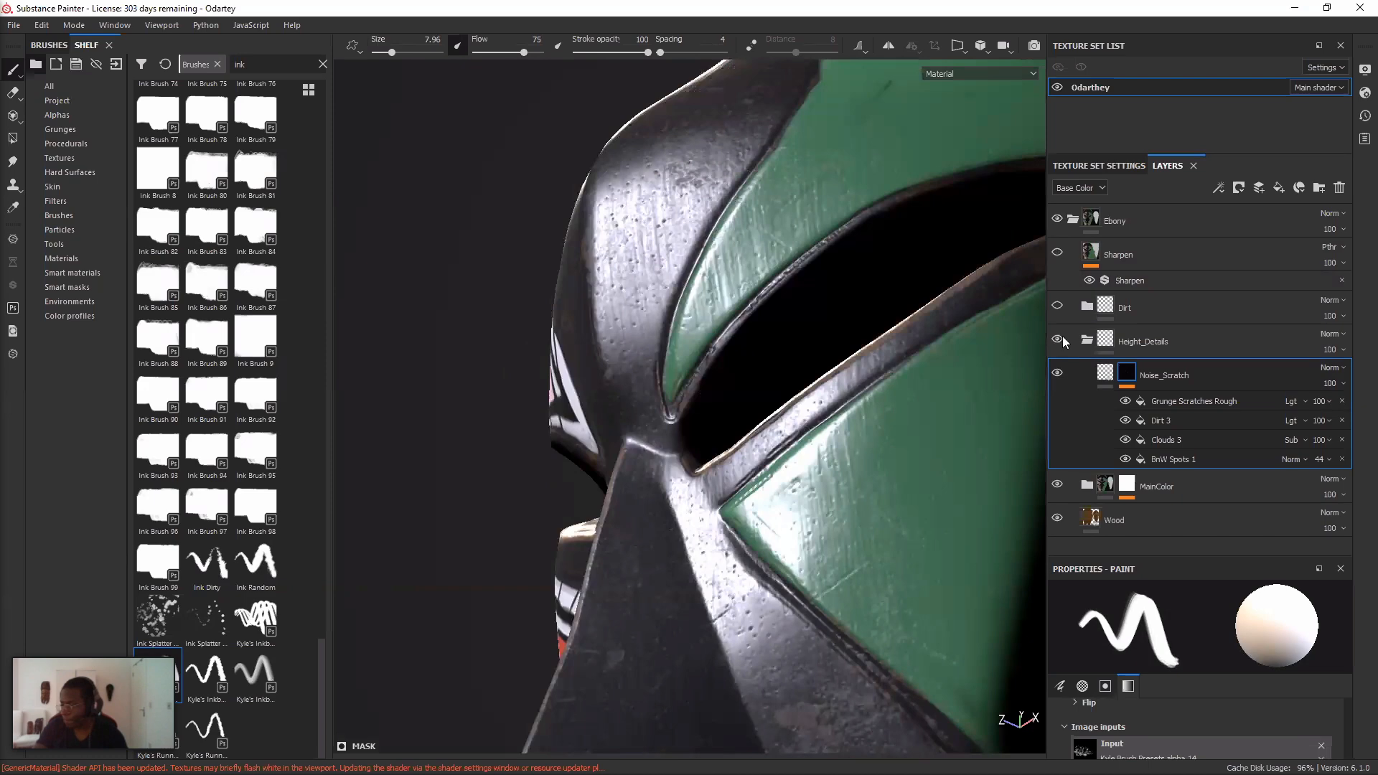
- Show and expand the Dirt folder, and inspect the EdgeDirt layer's mask and its mg_mask_editor generator
alt+drag(793, 381, 704, 346)
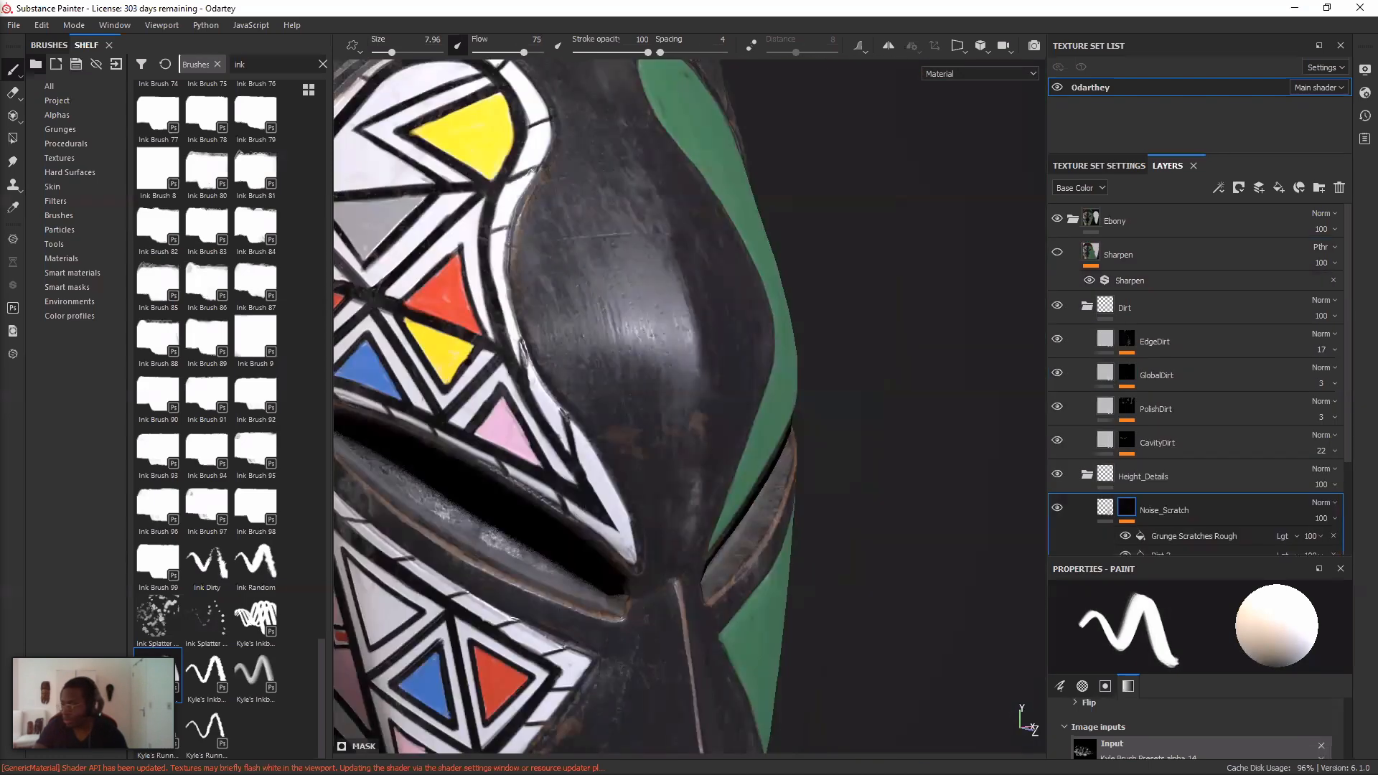
alt+drag(704, 344, 806, 352)
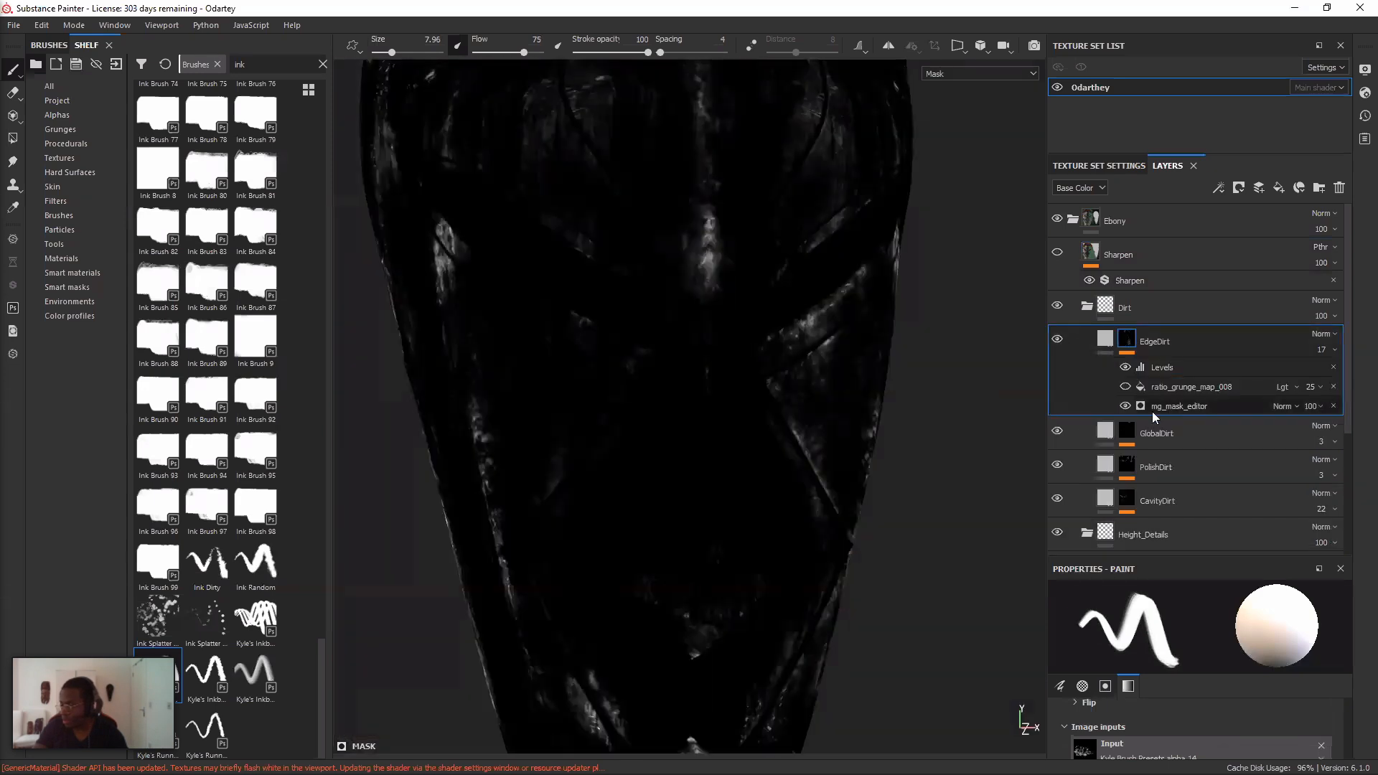
click(1178, 407)
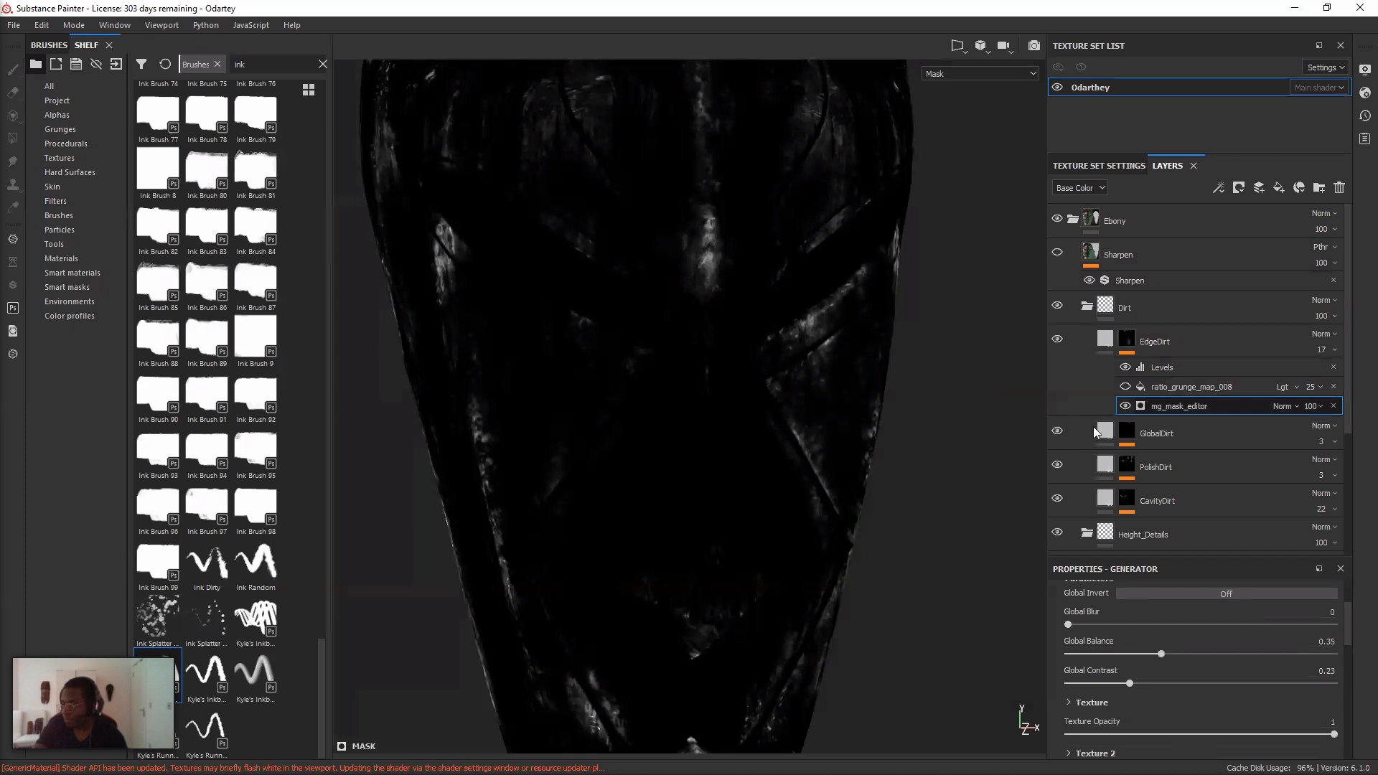
scroll(781, 393, down, 3)
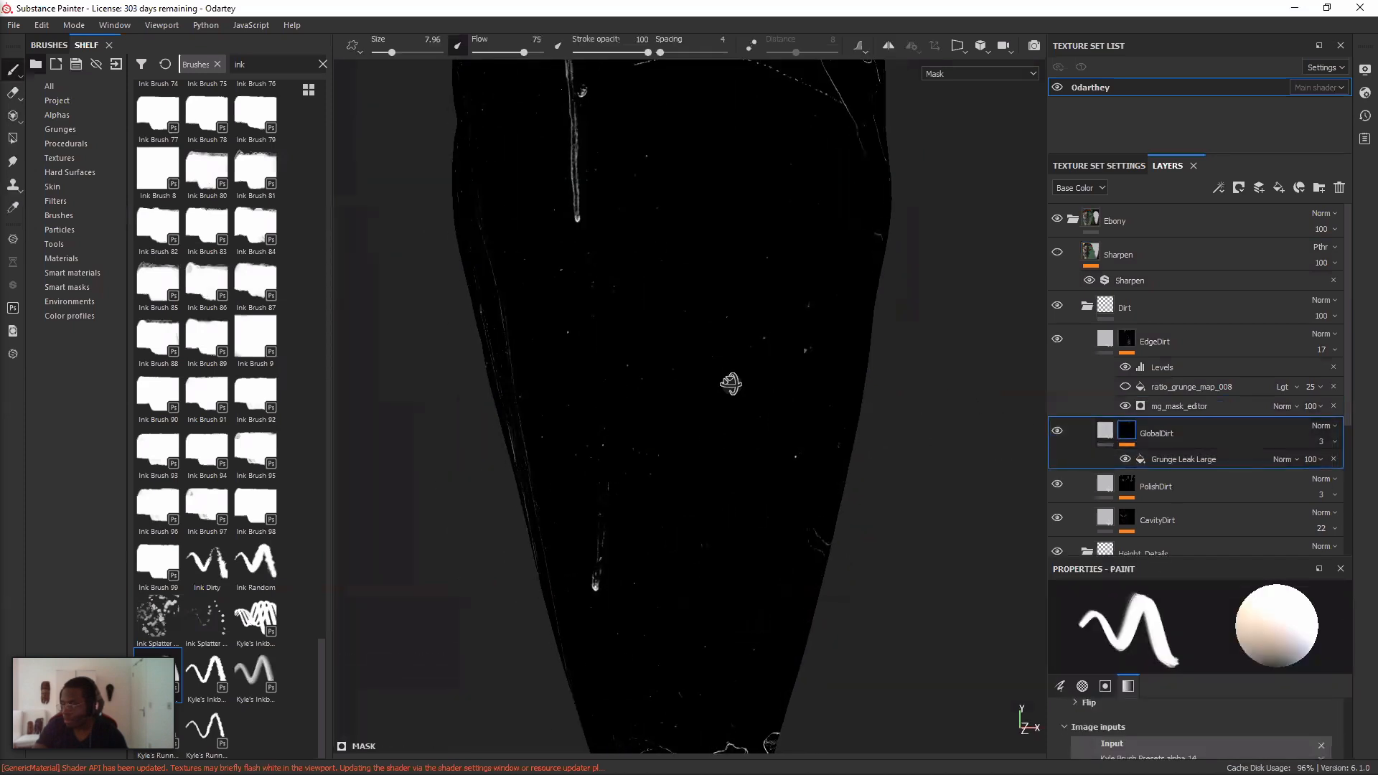
- Inspect the GlobalDirt layer's Grunge Leak Large mask from several angles and return to the material view
mouse_move(731, 383)
alt+mouse_down()
mouse_move(761, 370)
mouse_move(814, 407)
alt+mouse_up()
mouse_move(770, 347)
alt+mouse_down()
mouse_move(687, 383)
mouse_move(768, 493)
alt+mouse_up()
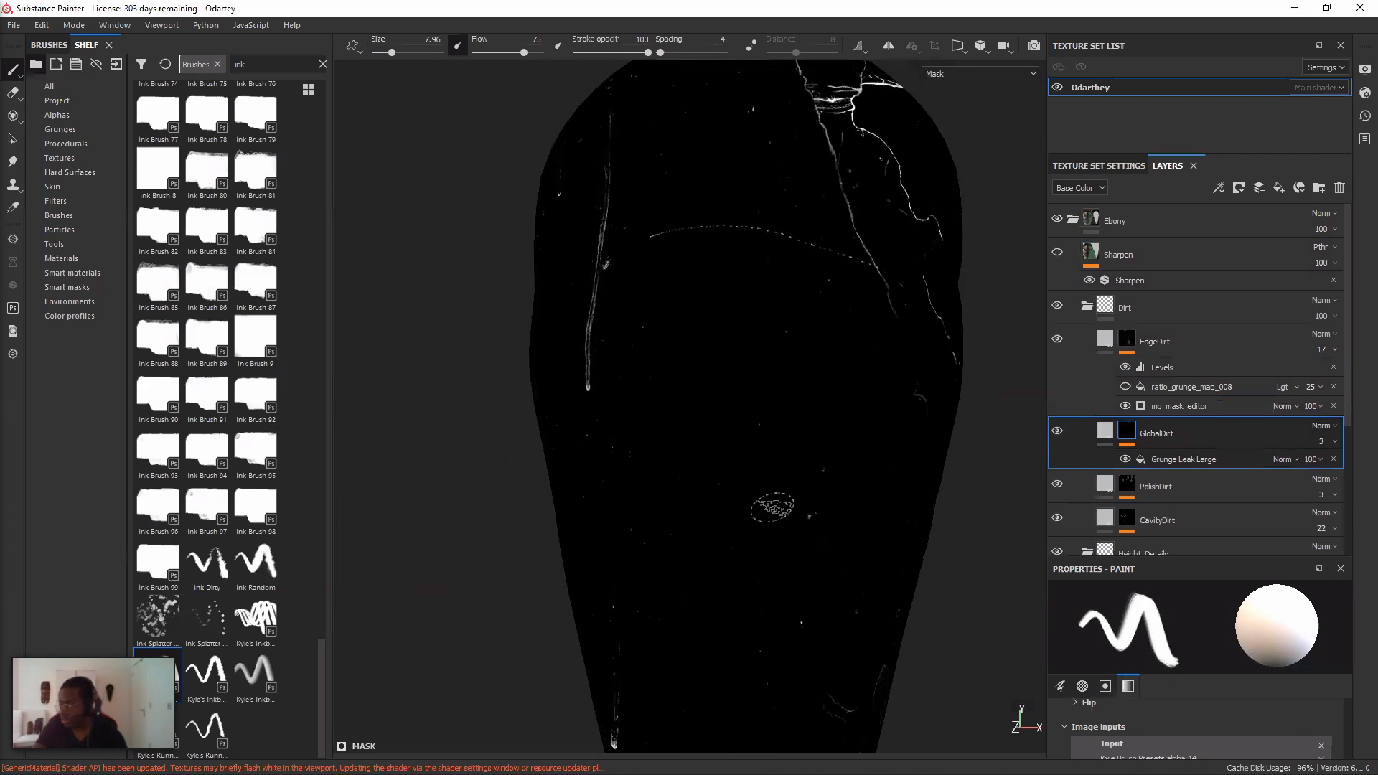
key(m)
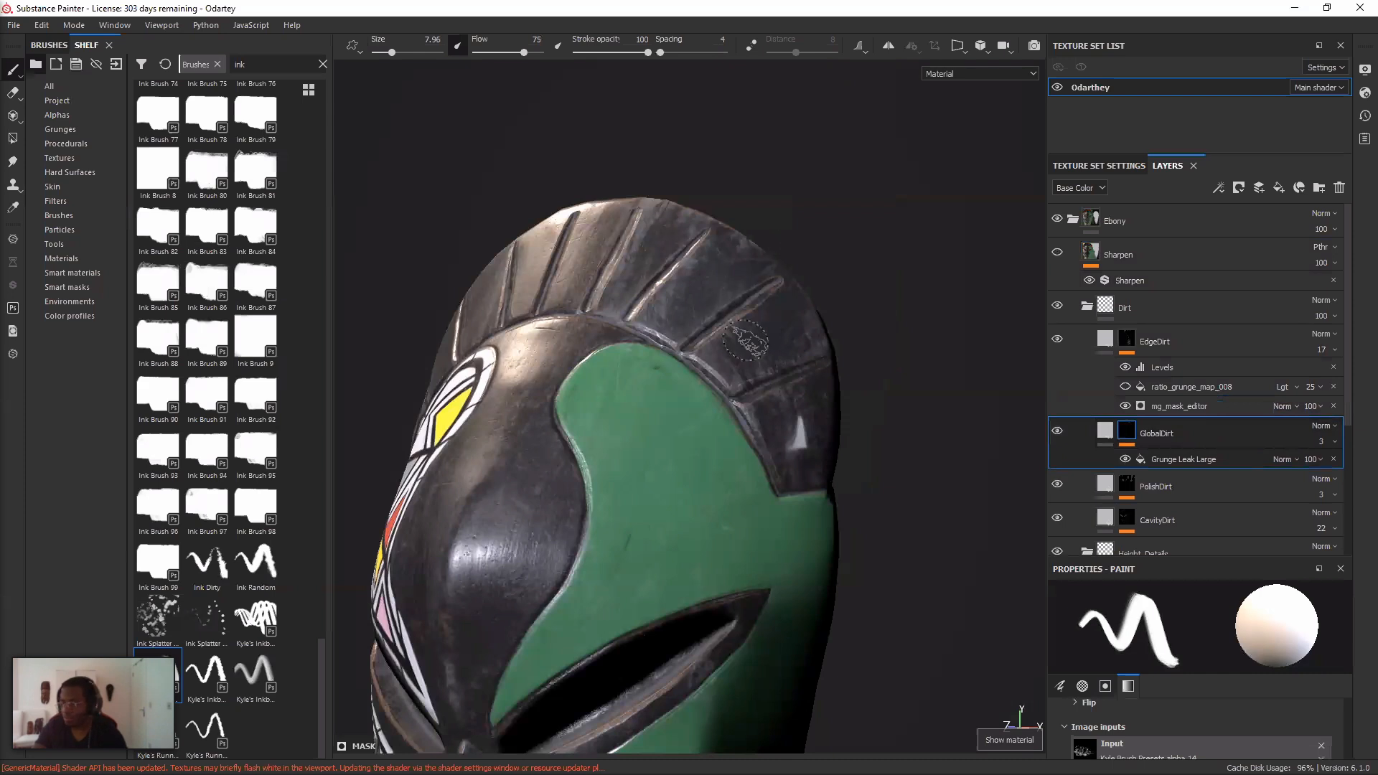
- Examine the leak lines of the GlobalDirt layer on the carved crown and the green painted side up close
scroll(745, 340, up, 2)
alt+drag(756, 340, 726, 357)
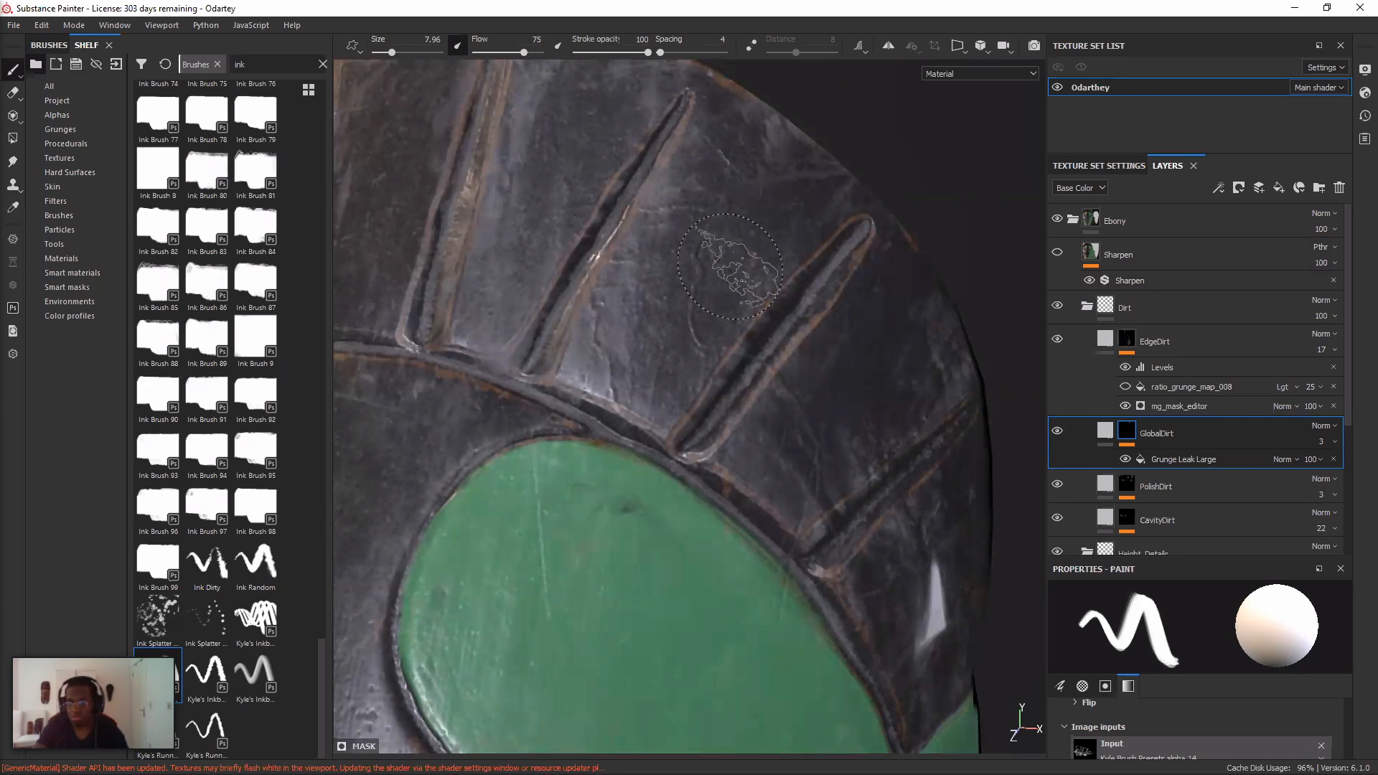
alt+drag(731, 266, 725, 389)
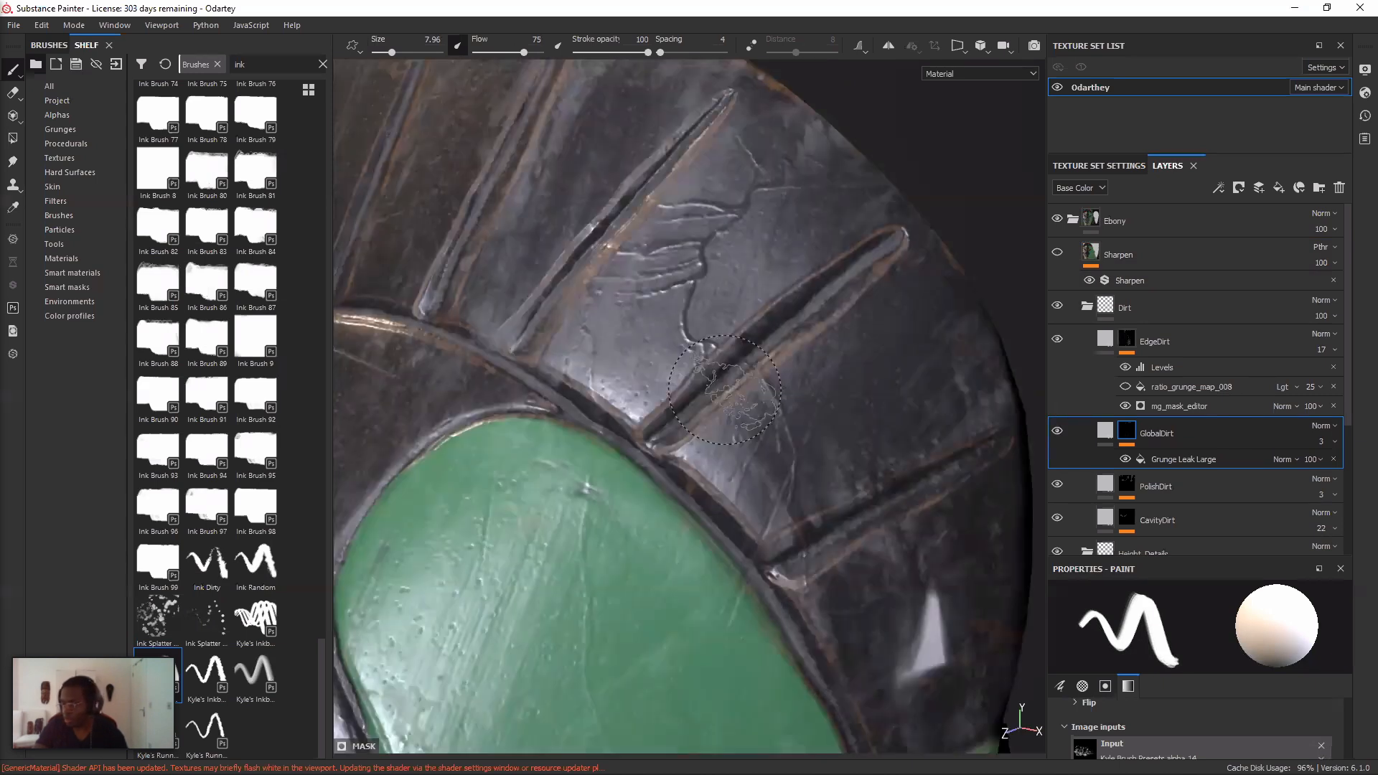
scroll(725, 389, down, 3)
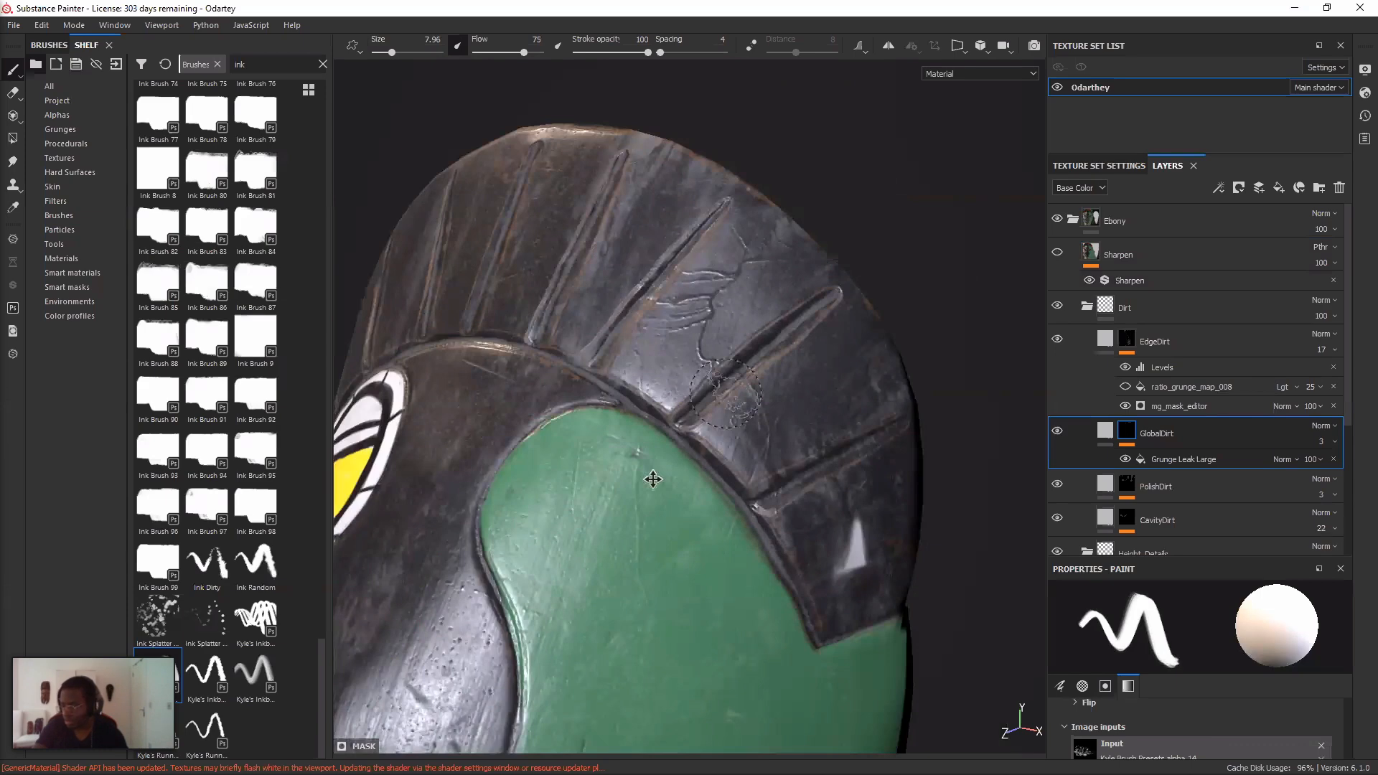
scroll(653, 477, up, 3)
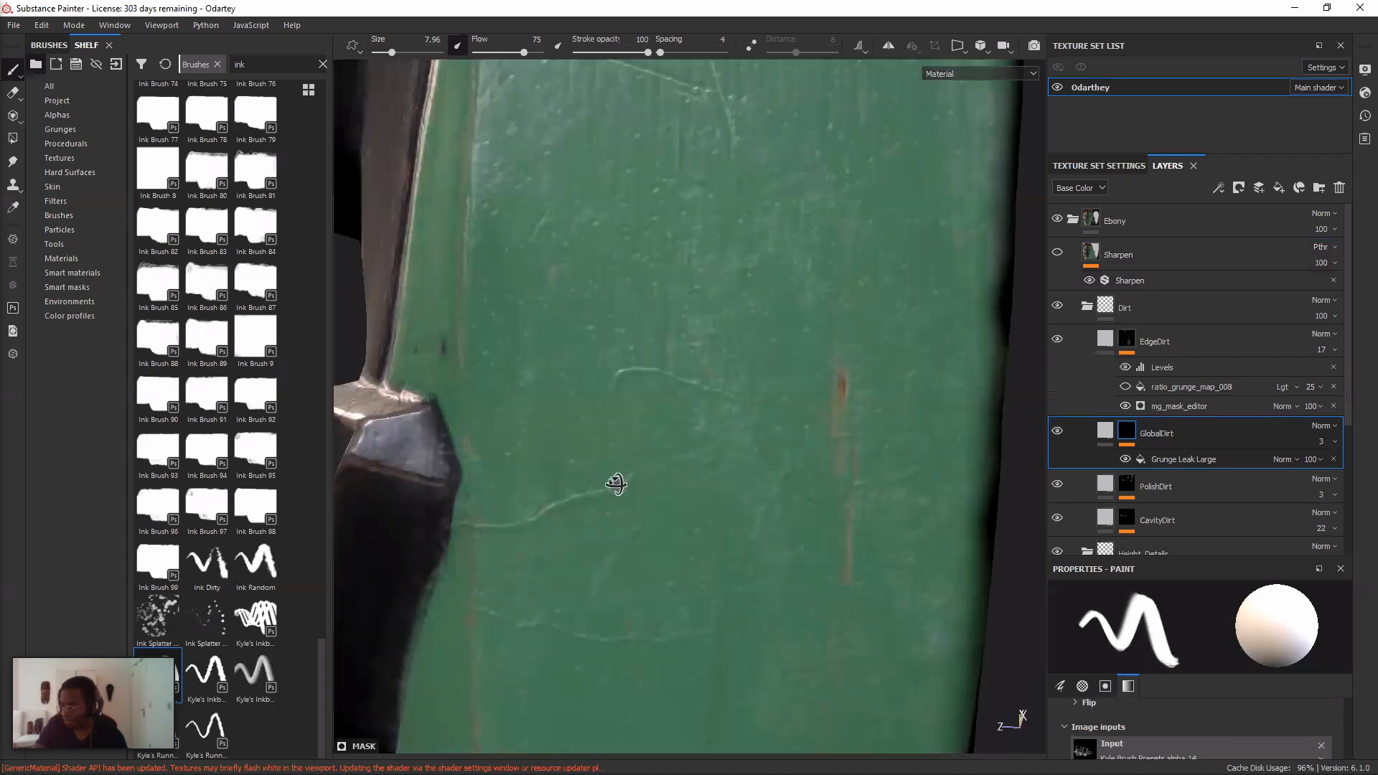
- Display the GlobalDirt mask again and examine its leak shapes across the side and crown of the model
key(m)
scroll(746, 455, down, 4)
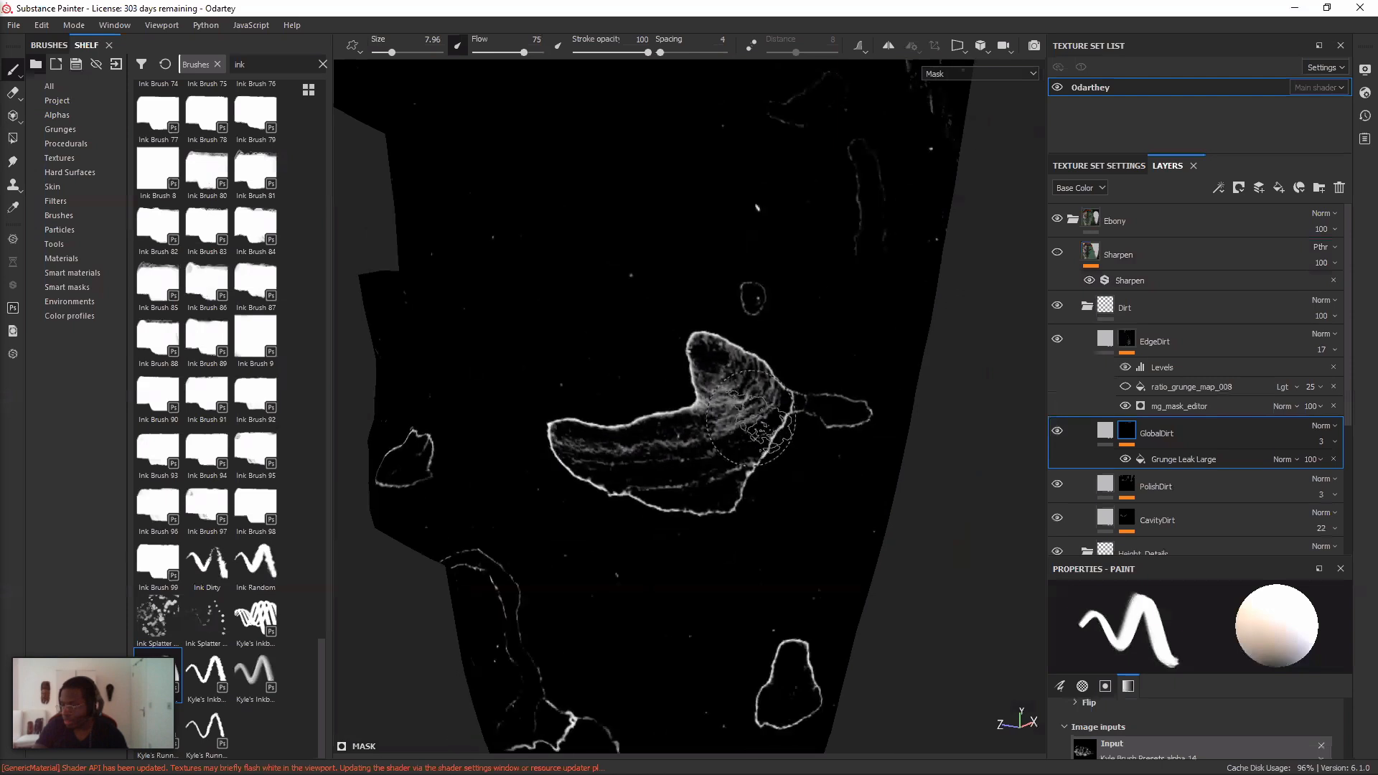
mouse_move(761, 439)
alt+mouse_down()
mouse_move(729, 497)
mouse_move(671, 475)
alt+mouse_up()
alt+drag(741, 385, 818, 345)
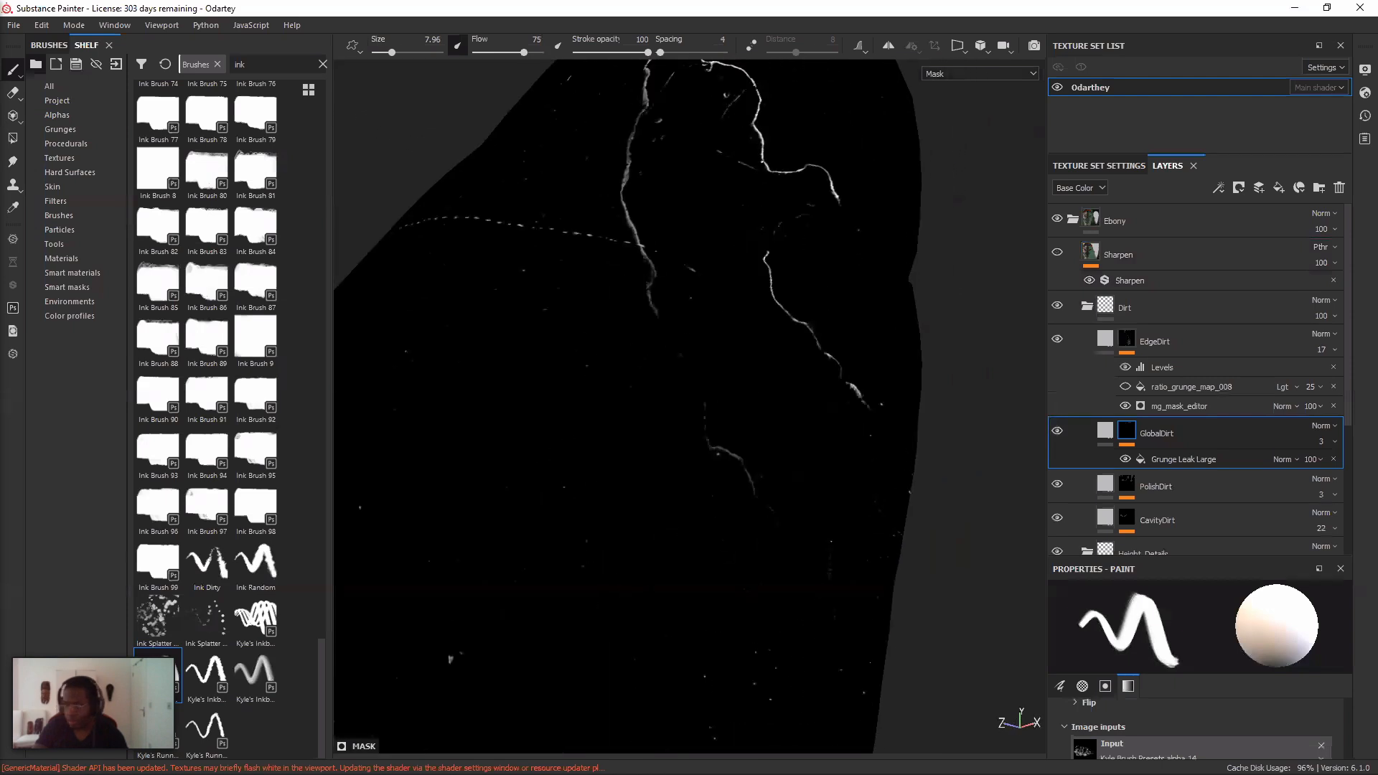
alt+middle_drag(772, 322, 746, 470)
scroll(737, 376, up, 2)
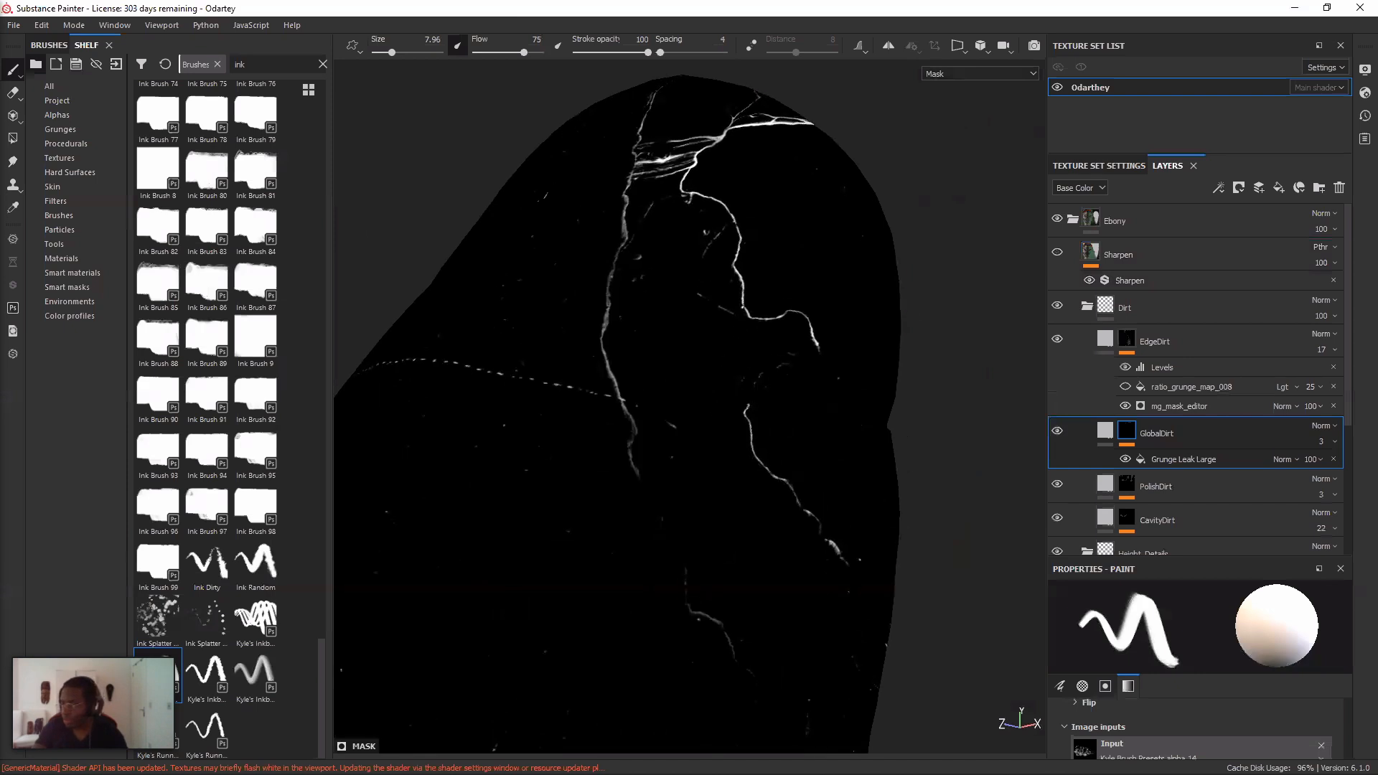
scroll(746, 351, up, 2)
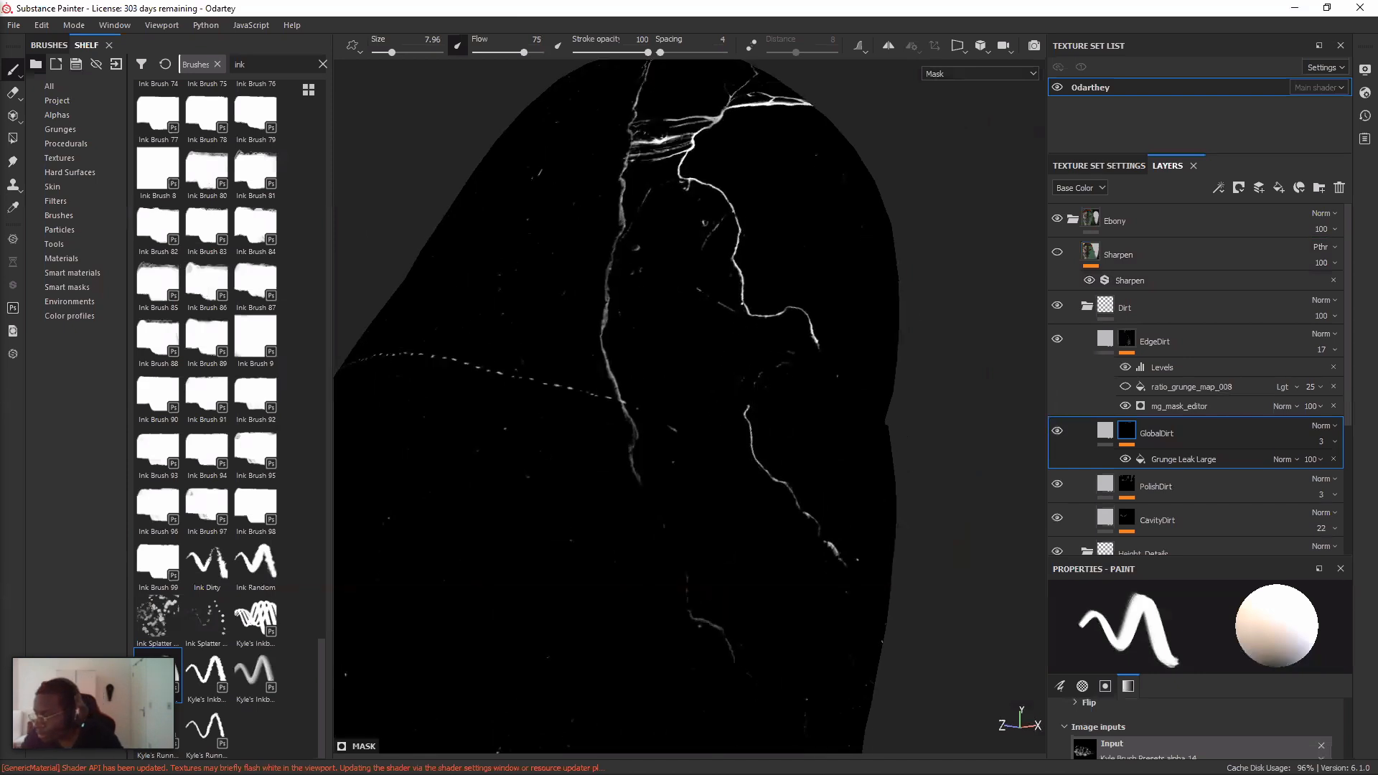
- Select the Grunge Leak Large fill in the GlobalDirt mask and review its parameters against the mask on the model
key(m)
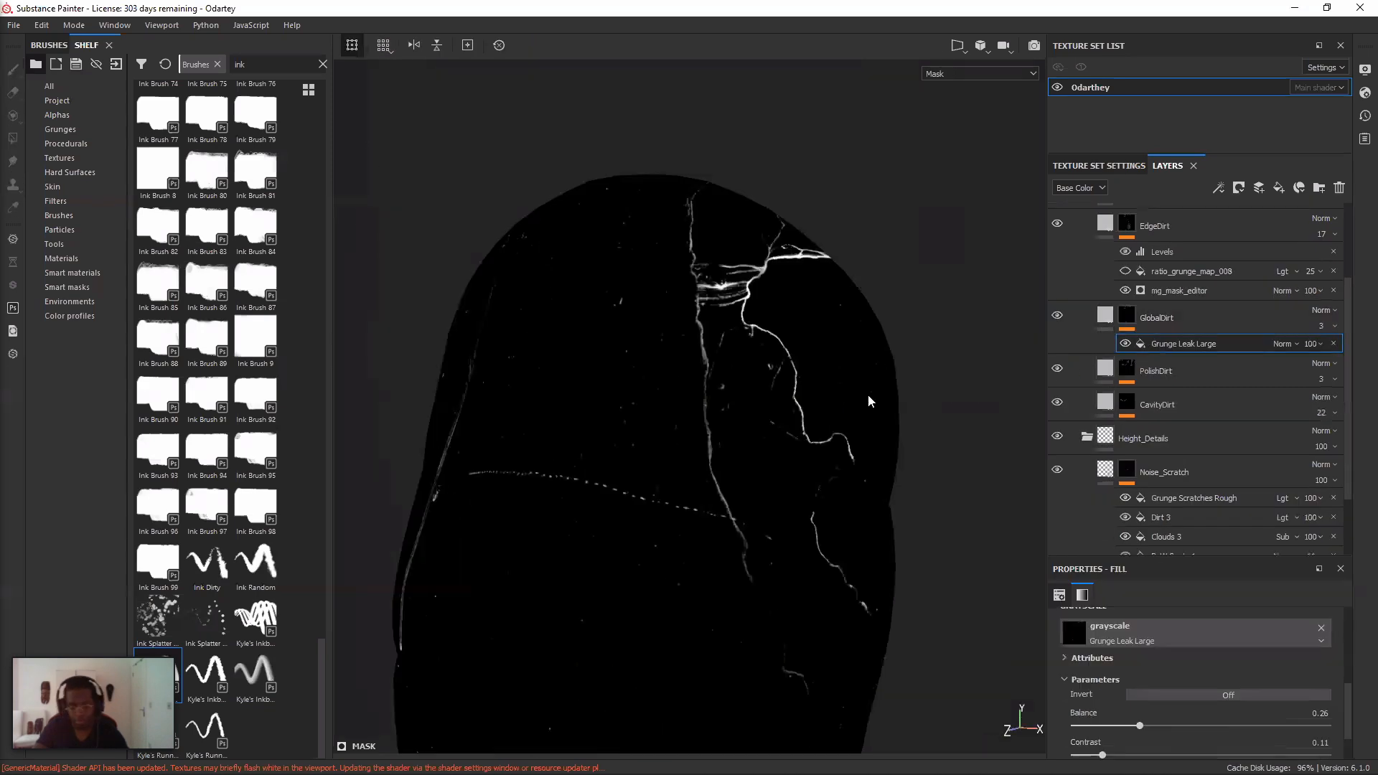
alt+drag(893, 328, 834, 350)
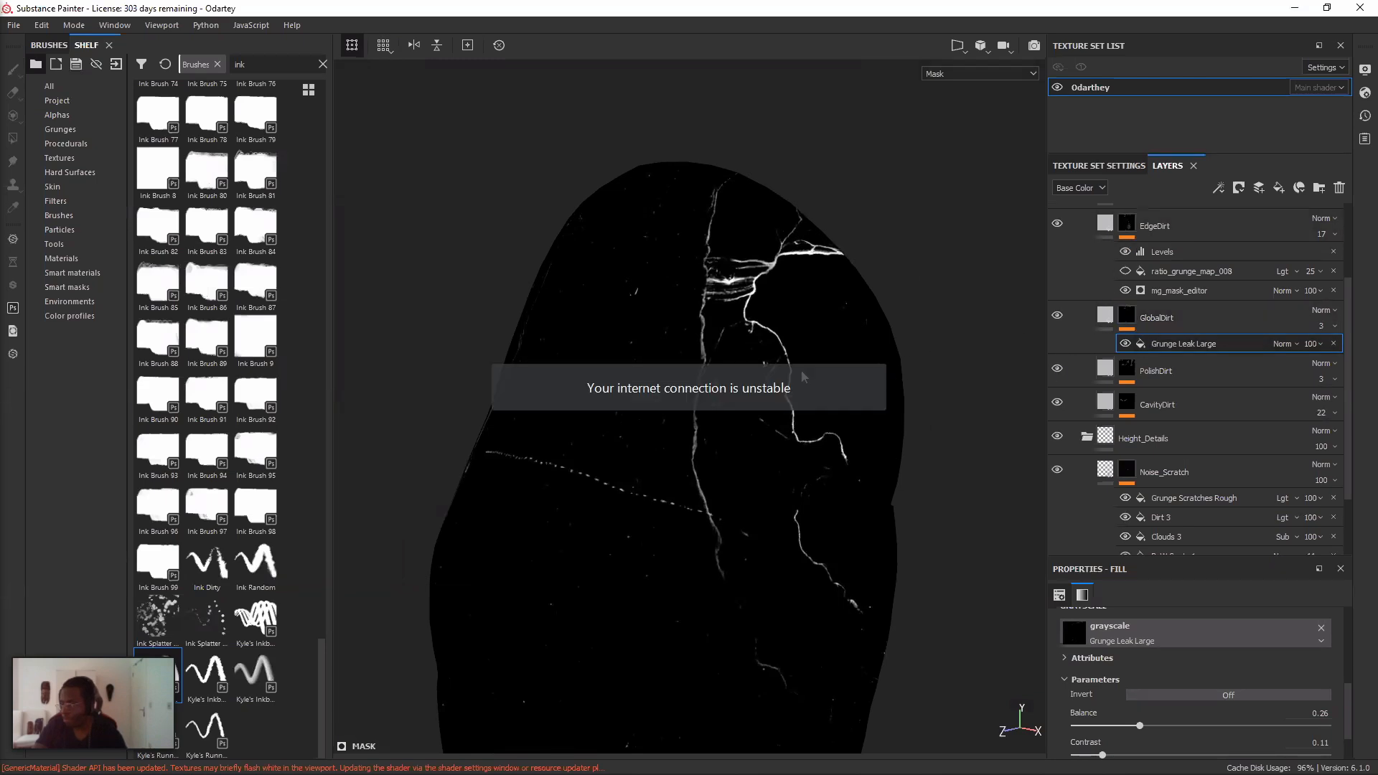
alt+drag(778, 373, 745, 396)
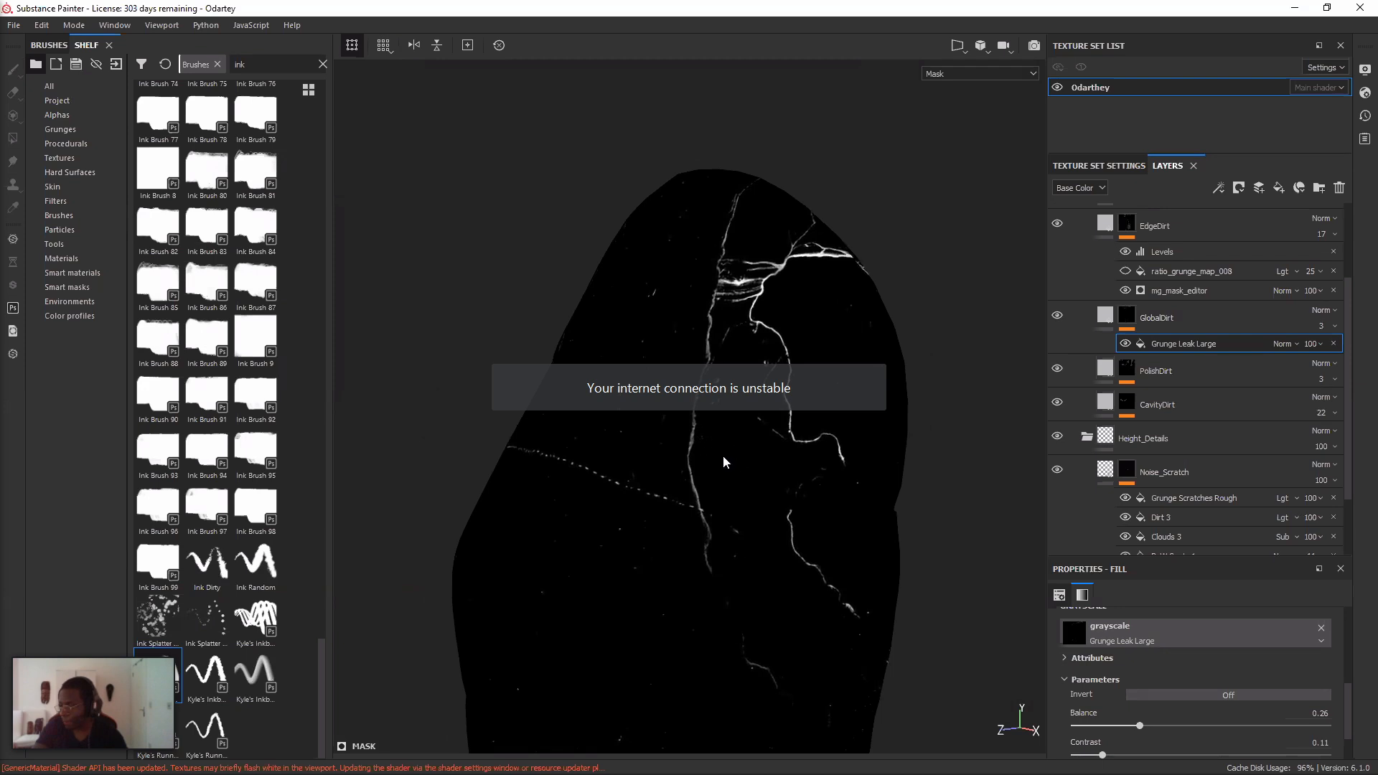
- Return to the material view and examine the leak relief around the crown from different angles
key(m)
alt+drag(759, 473, 787, 494)
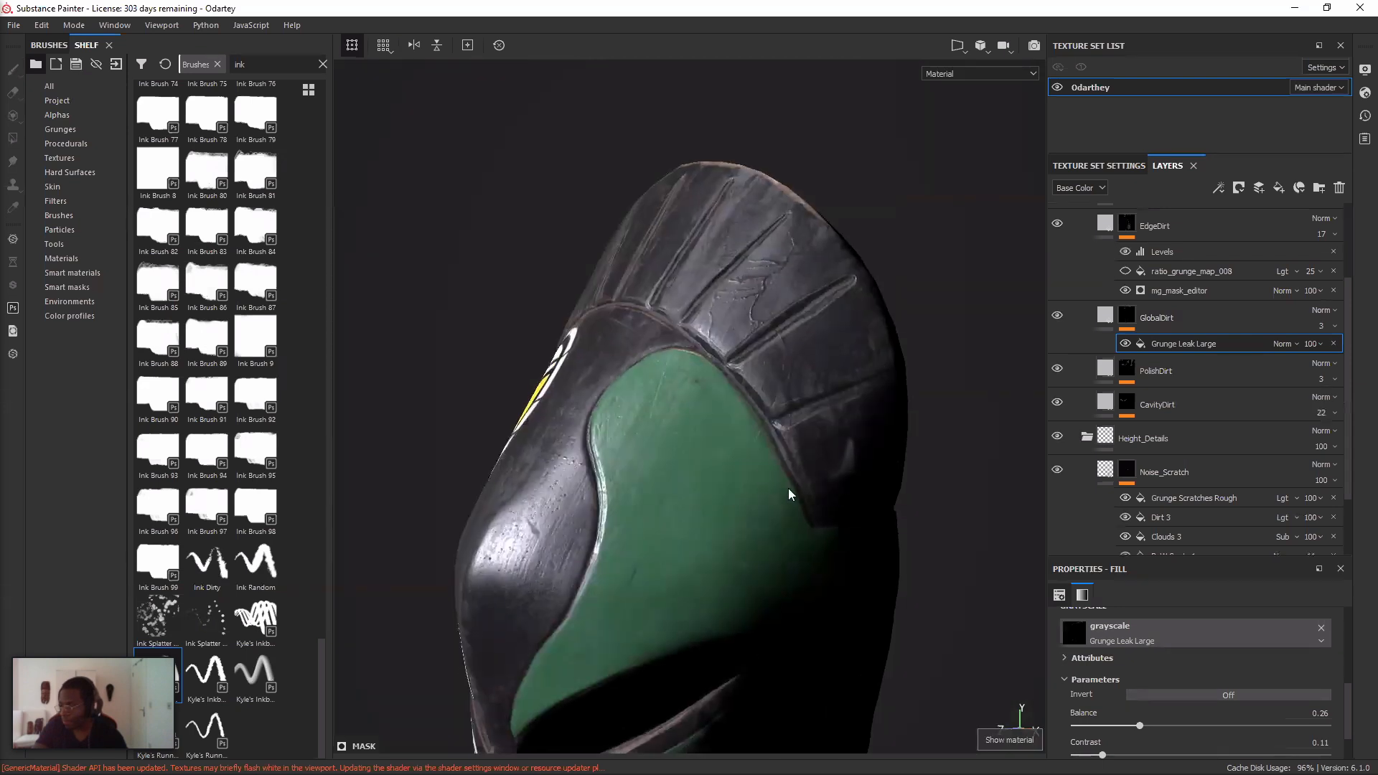
alt+drag(778, 418, 835, 394)
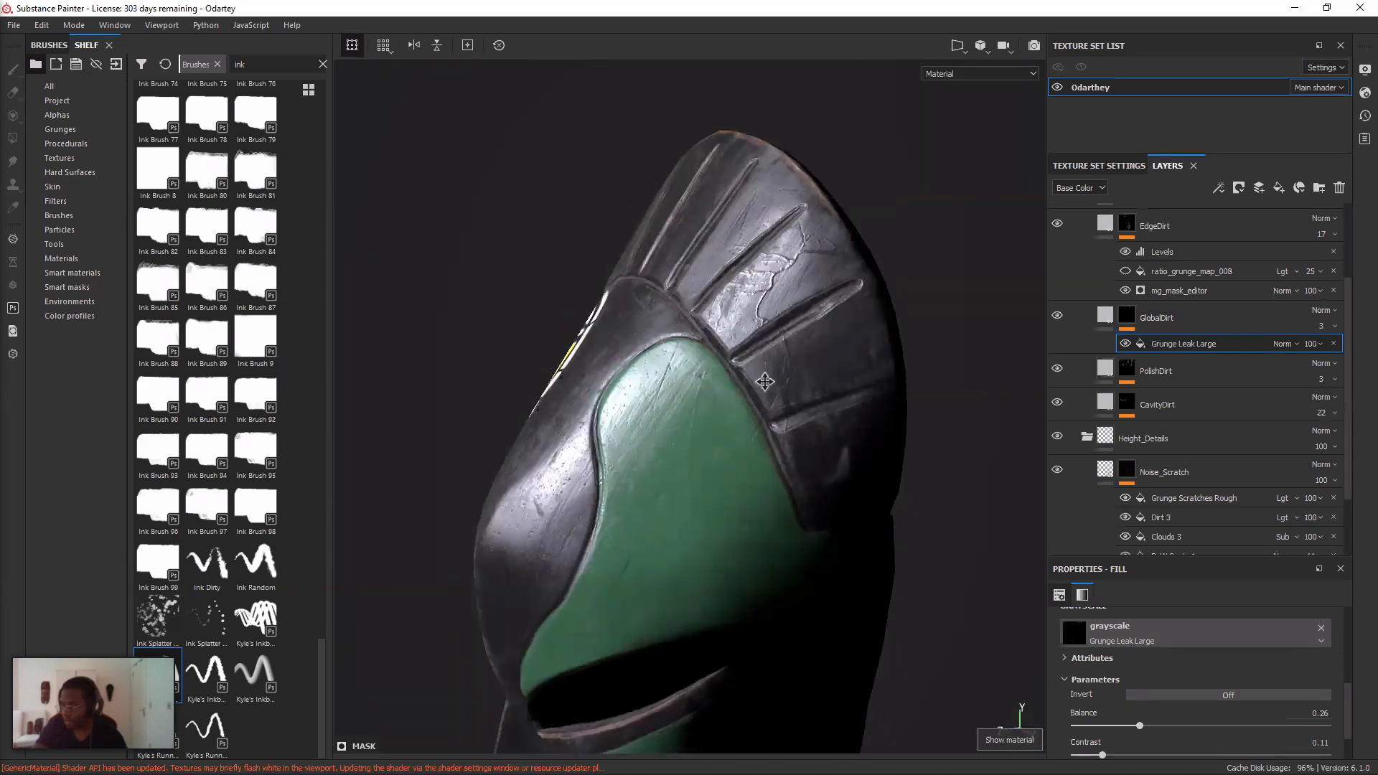
alt+drag(746, 408, 765, 351)
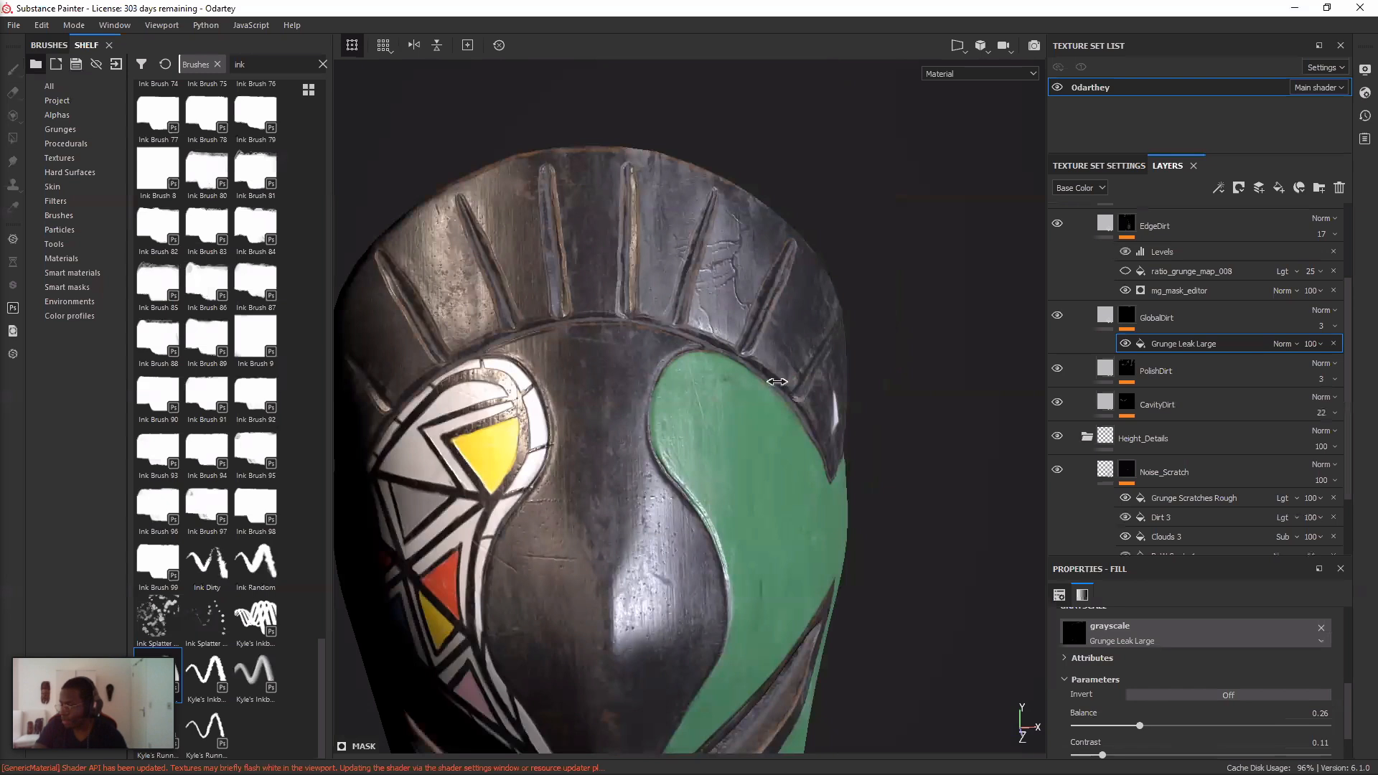
alt+middle_drag(706, 389, 744, 353)
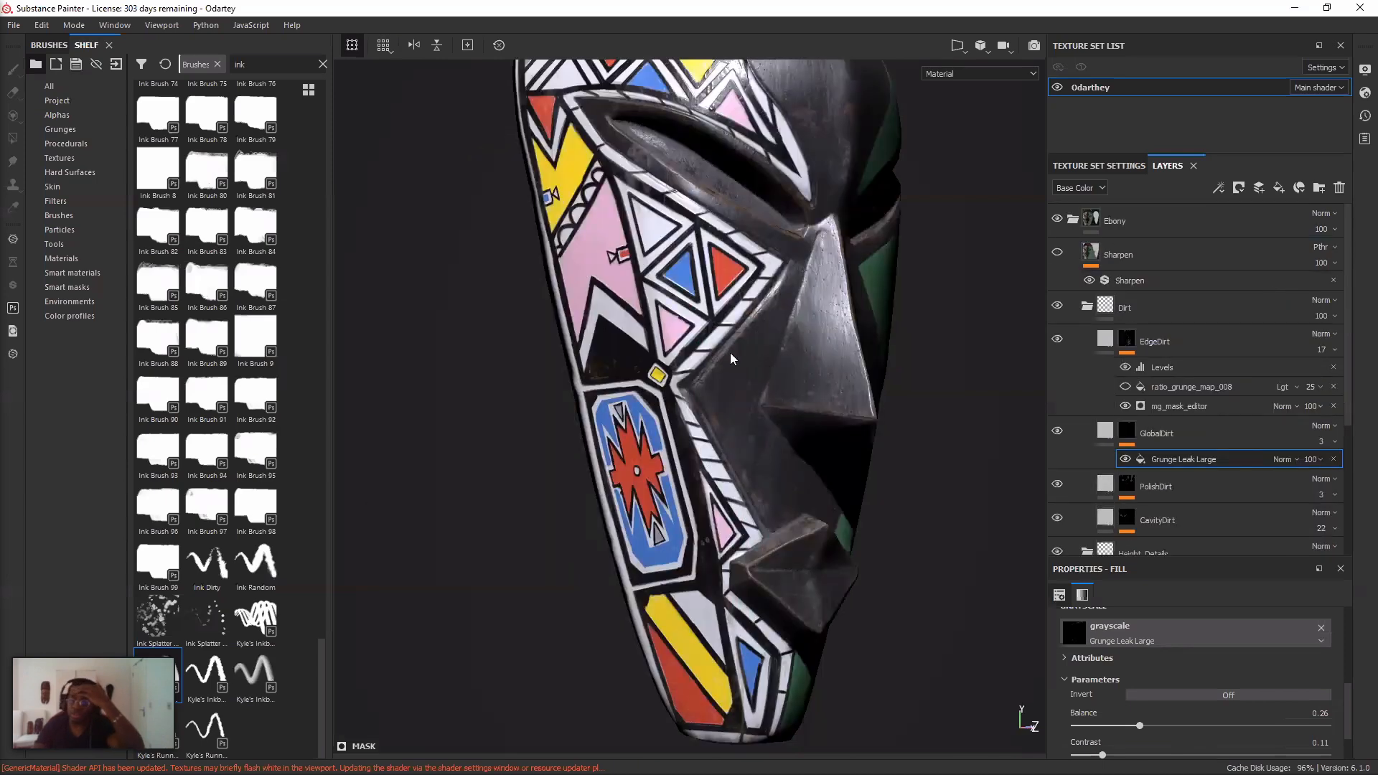
- Review the finished wooden mask as a whole, with its painted pattern, carved crown and forehead
alt+drag(746, 317, 639, 319)
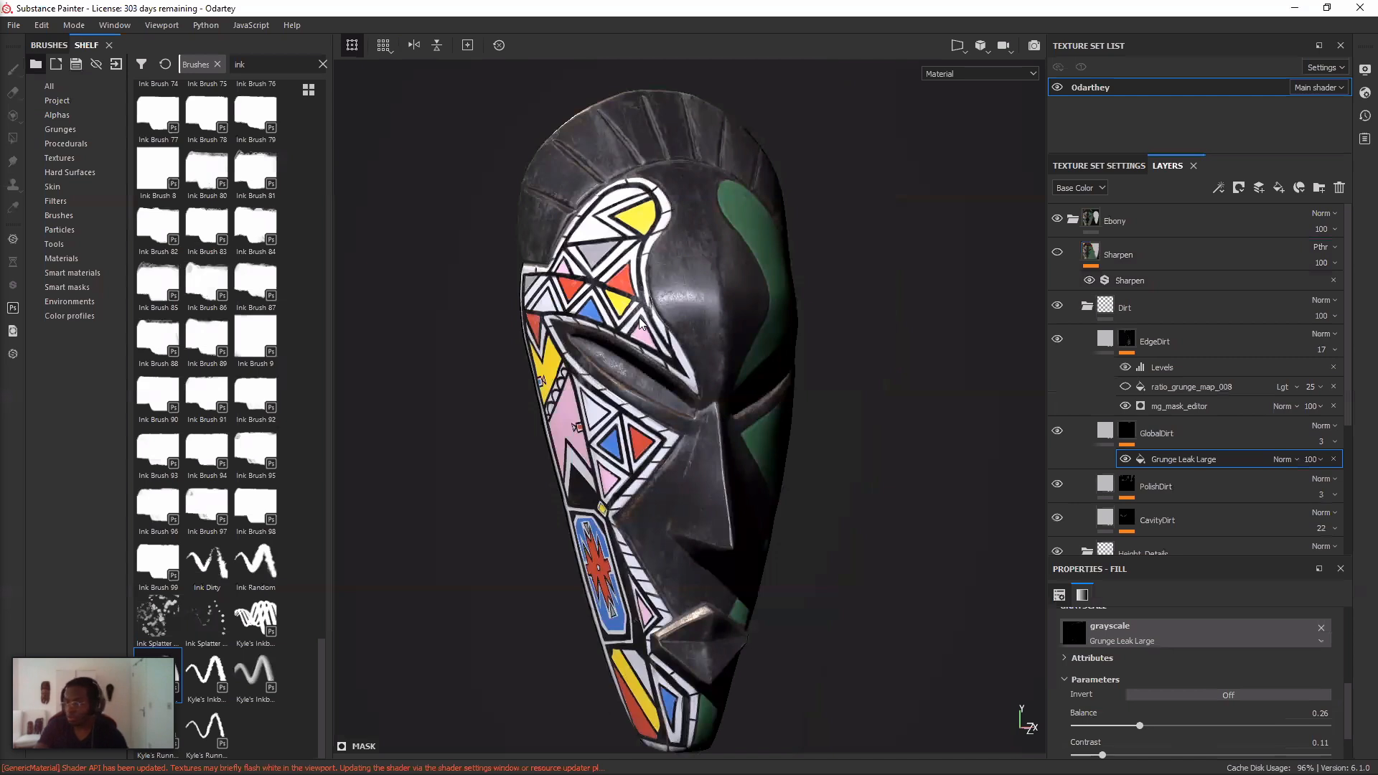
scroll(639, 317, up, 3)
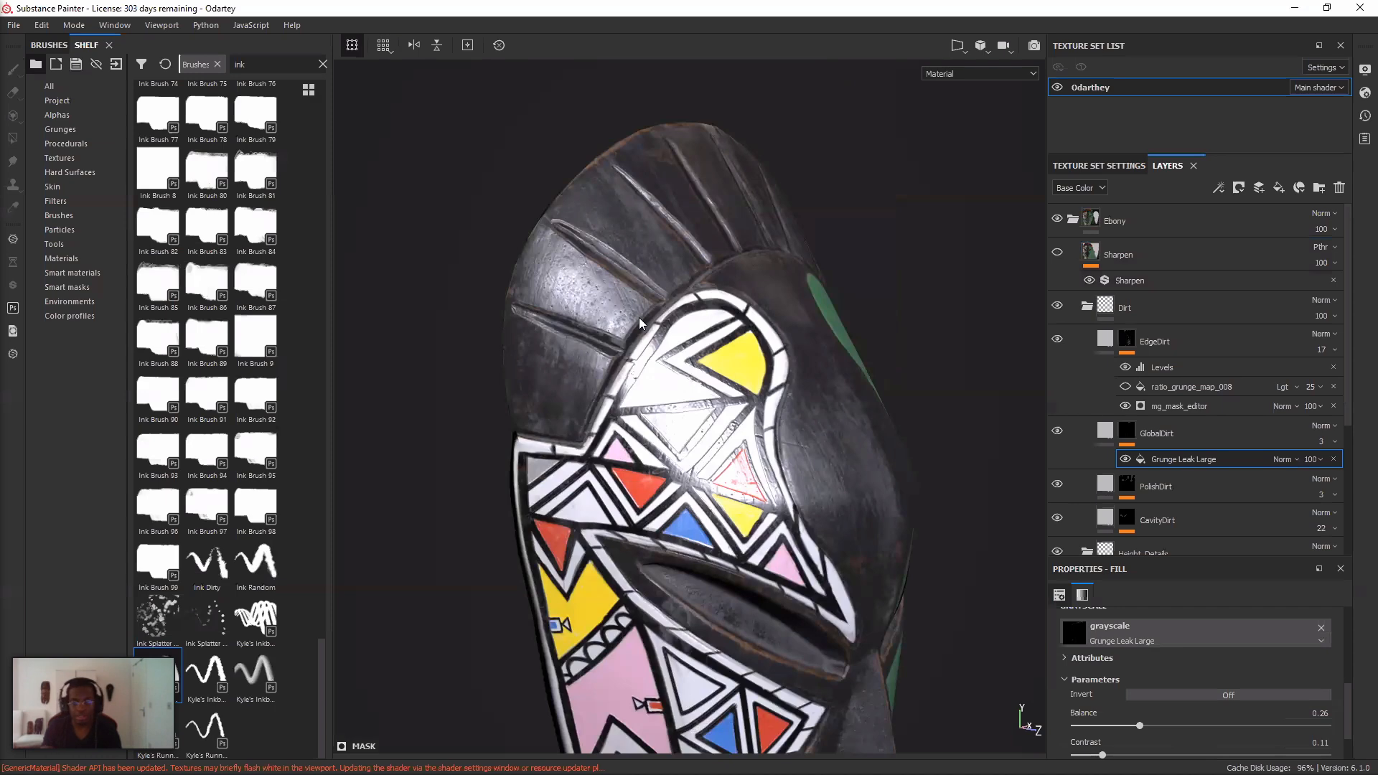
alt+drag(638, 317, 552, 317)
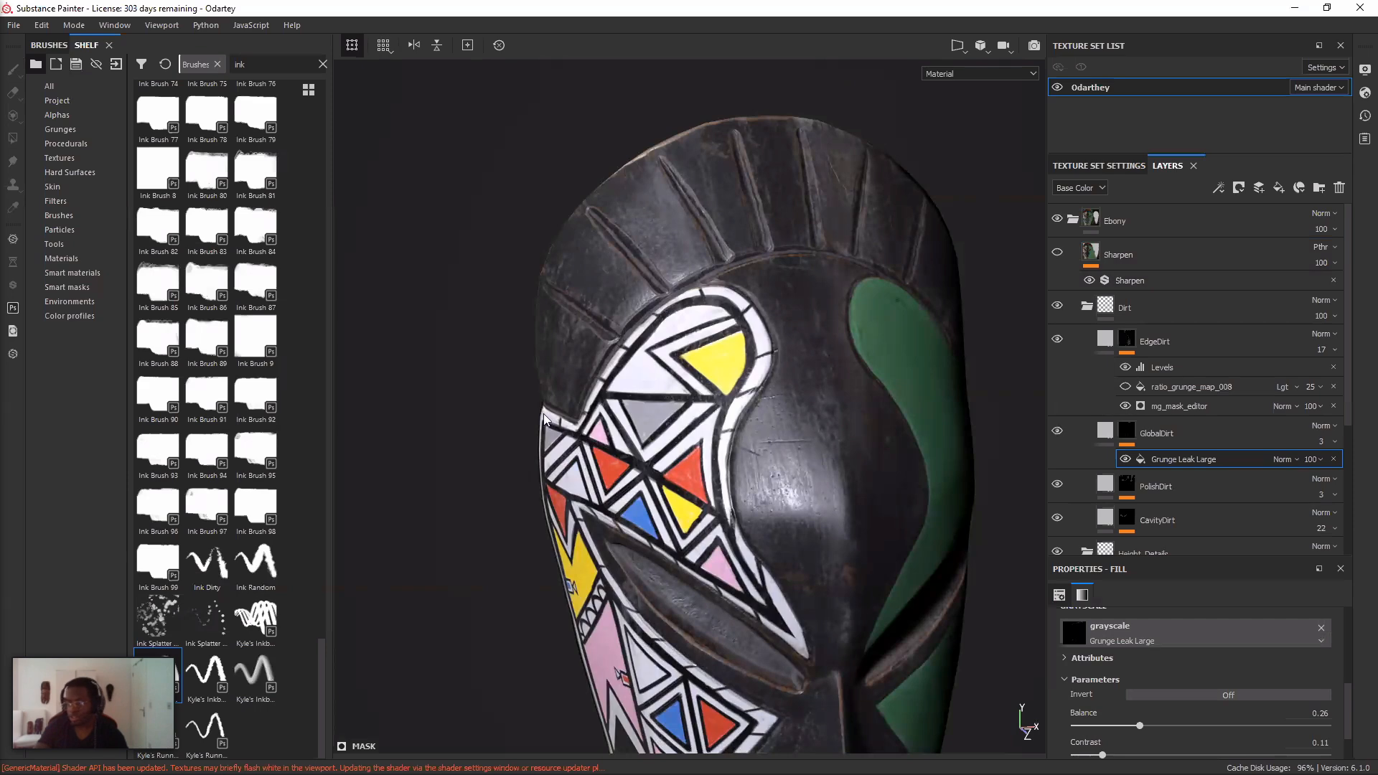
alt+drag(543, 414, 530, 414)
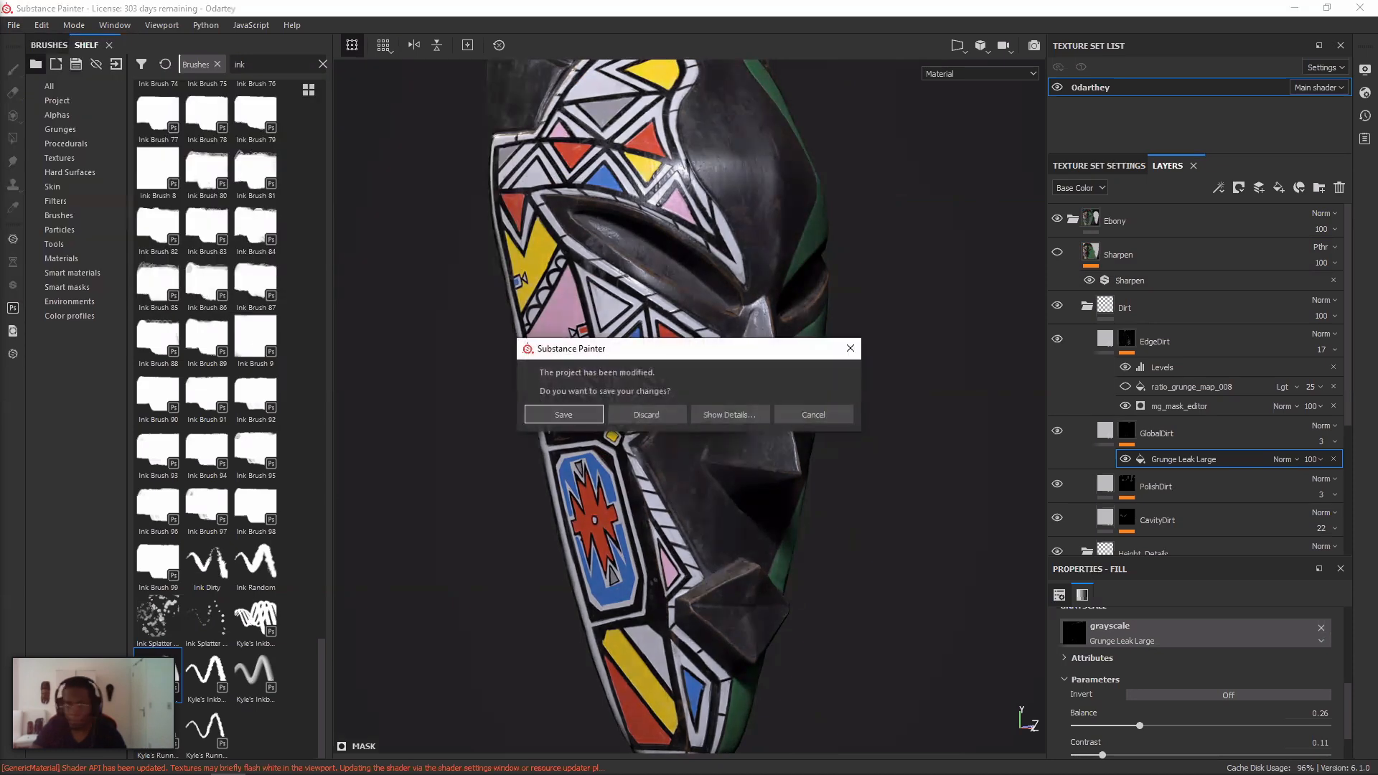
- Discard the changes to the current project and accept the version update for the Ashanti project
click(648, 414)
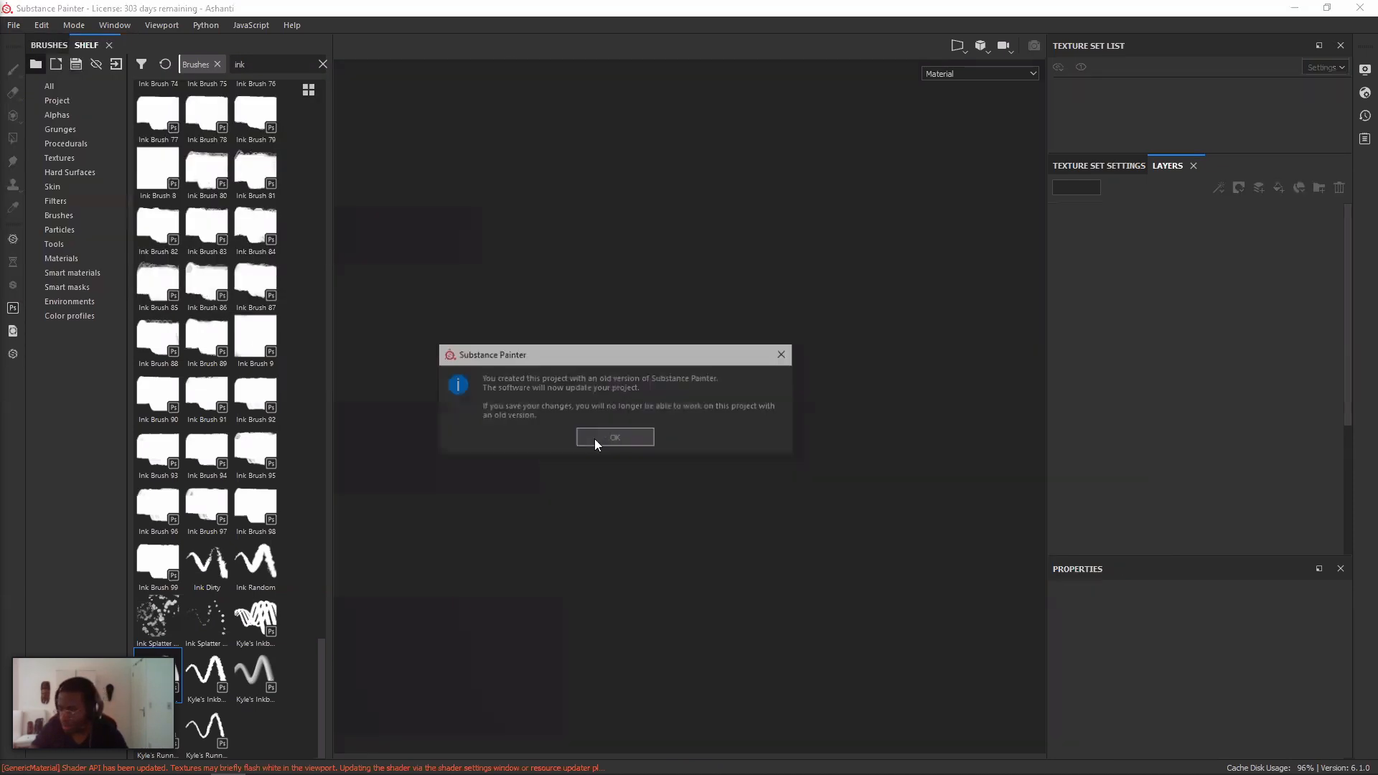
click(596, 437)
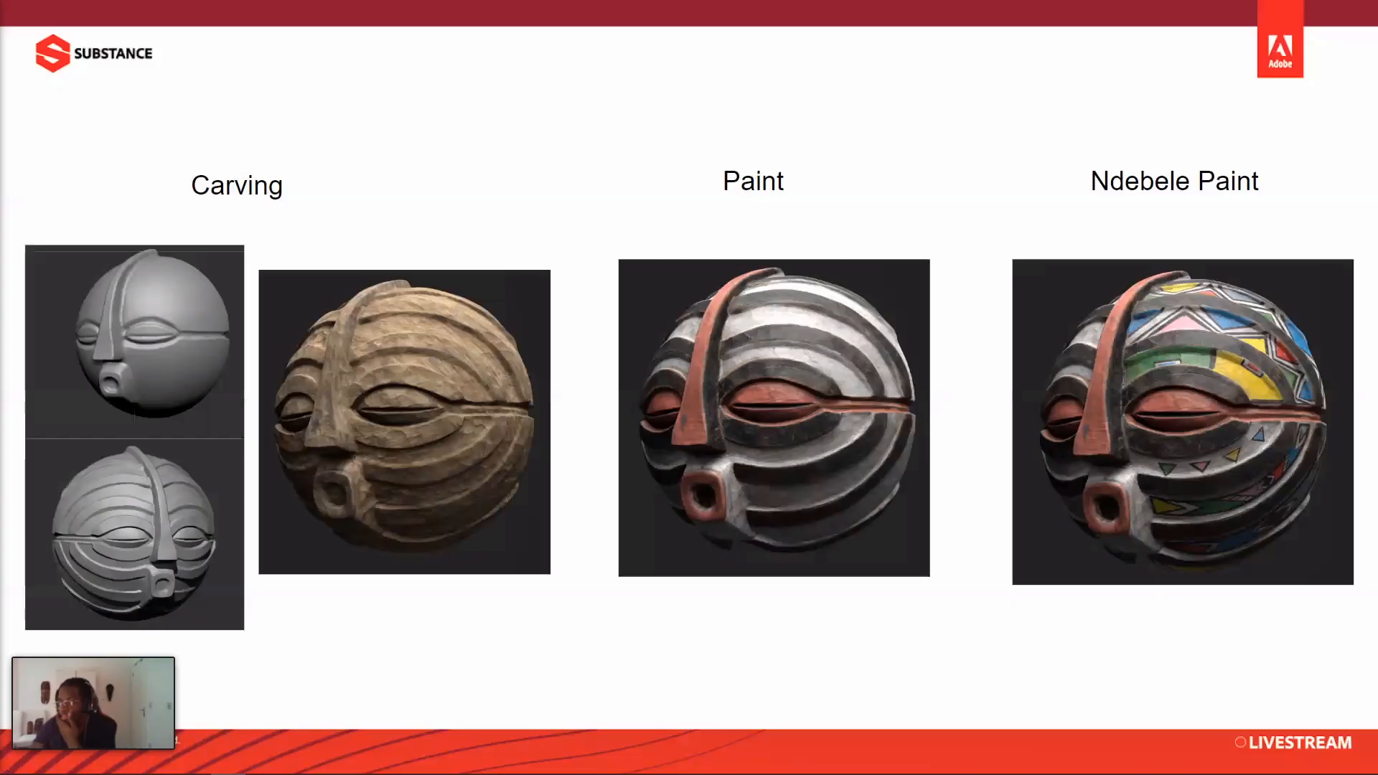
key(Right)
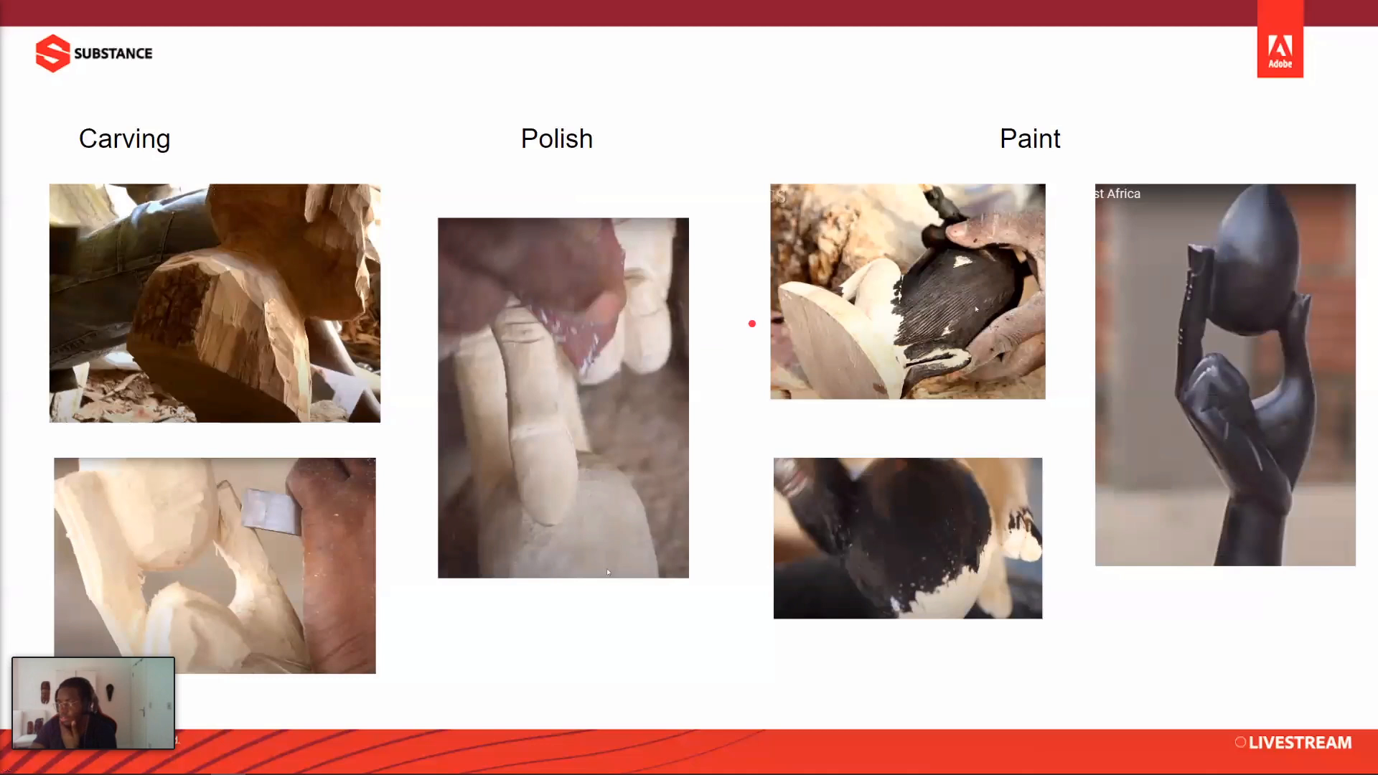
key(Left)
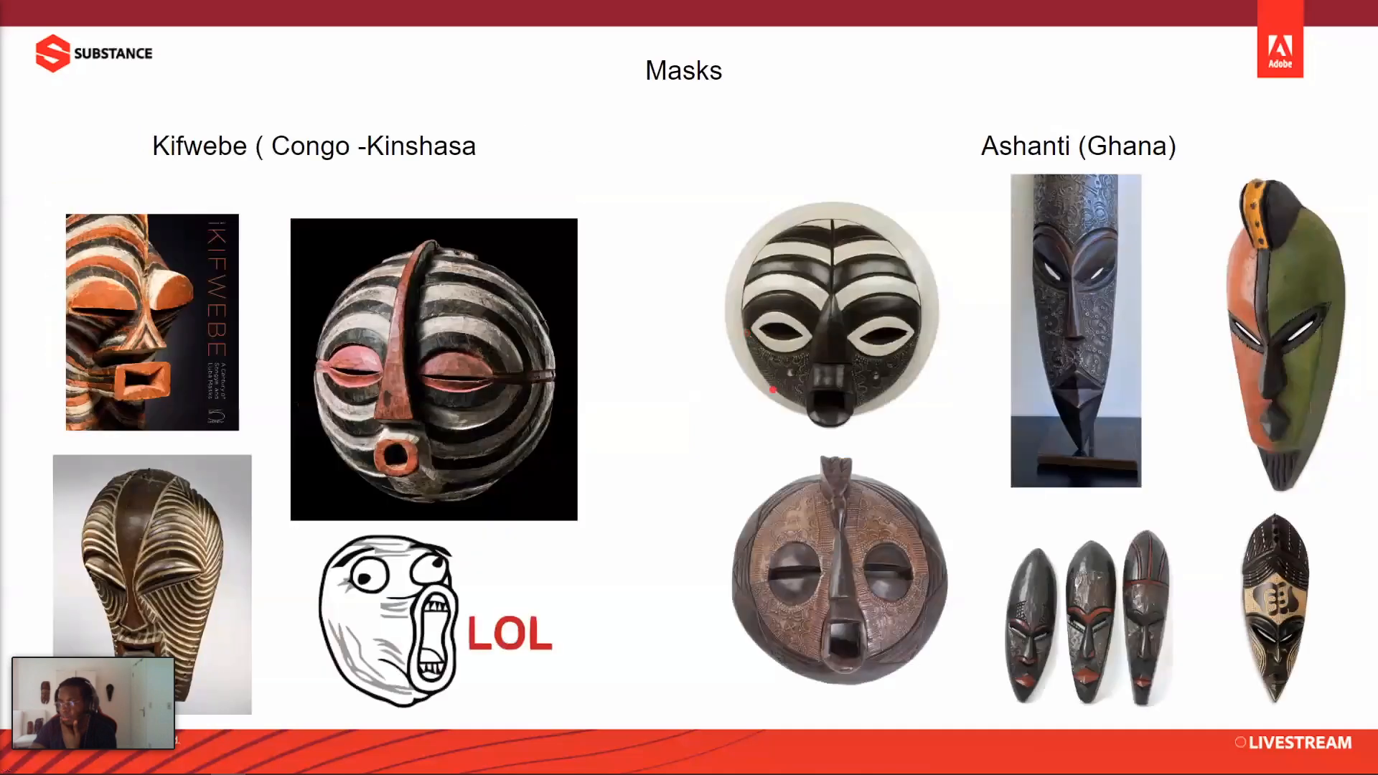
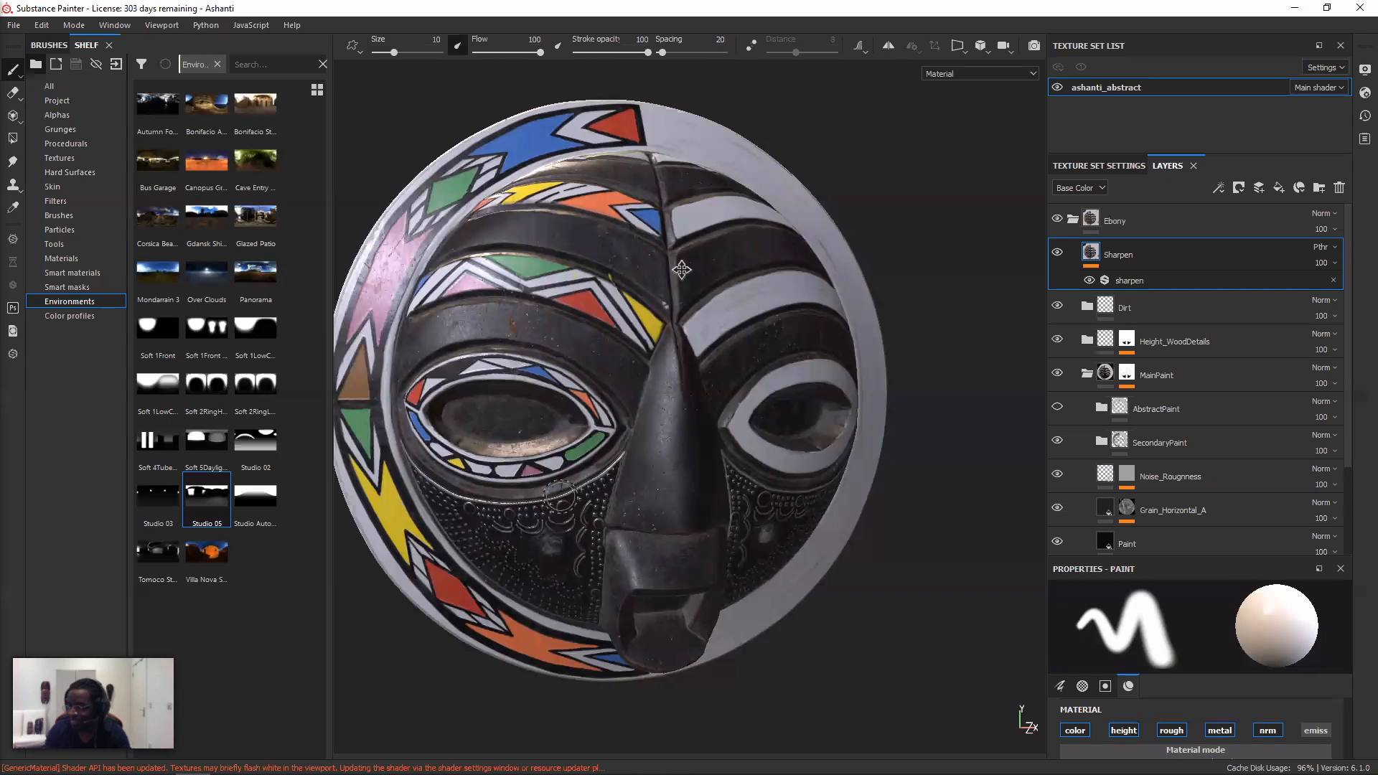
- Examine the Ashanti mask from several angles, covering the painted rim, the patterned eye and the dotted cheek engraving
alt+drag(559, 495, 623, 480)
scroll(623, 480, up, 3)
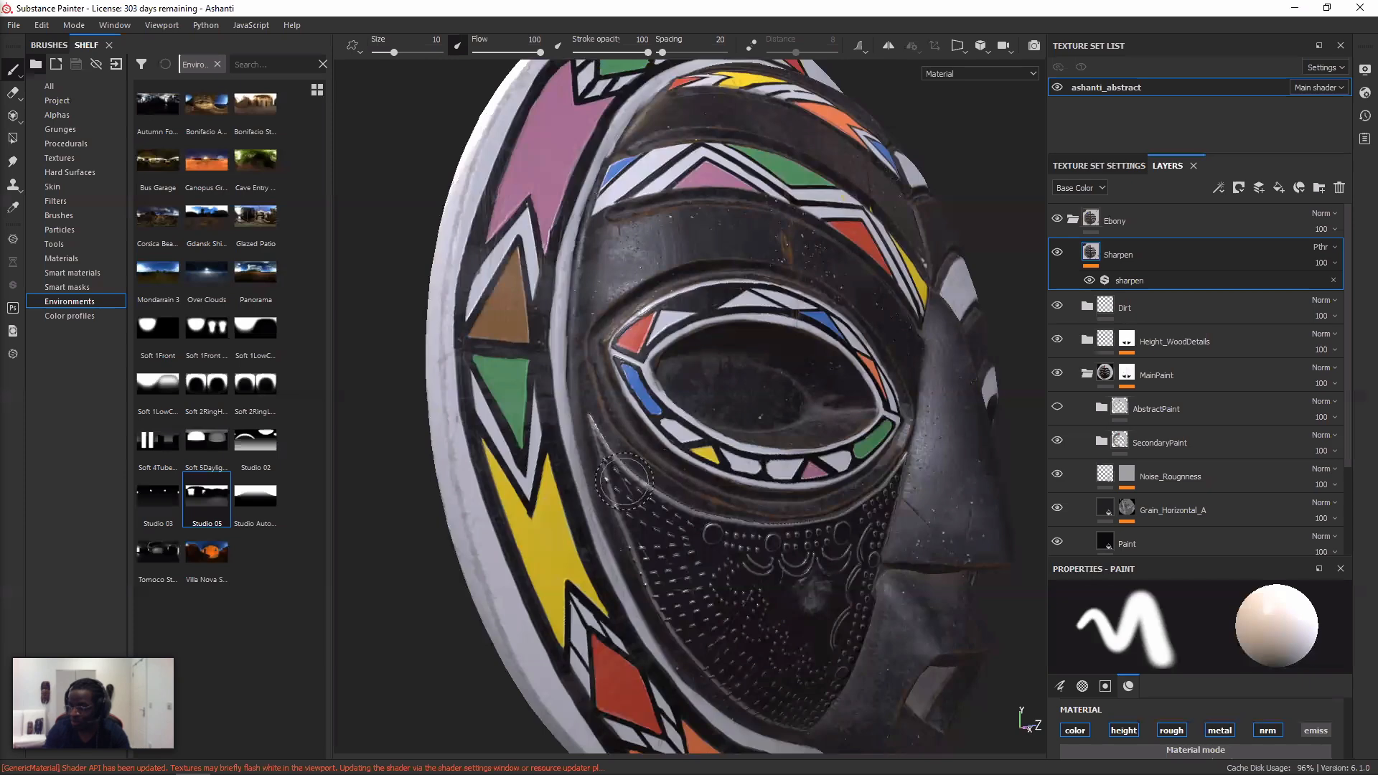
alt+drag(624, 481, 674, 516)
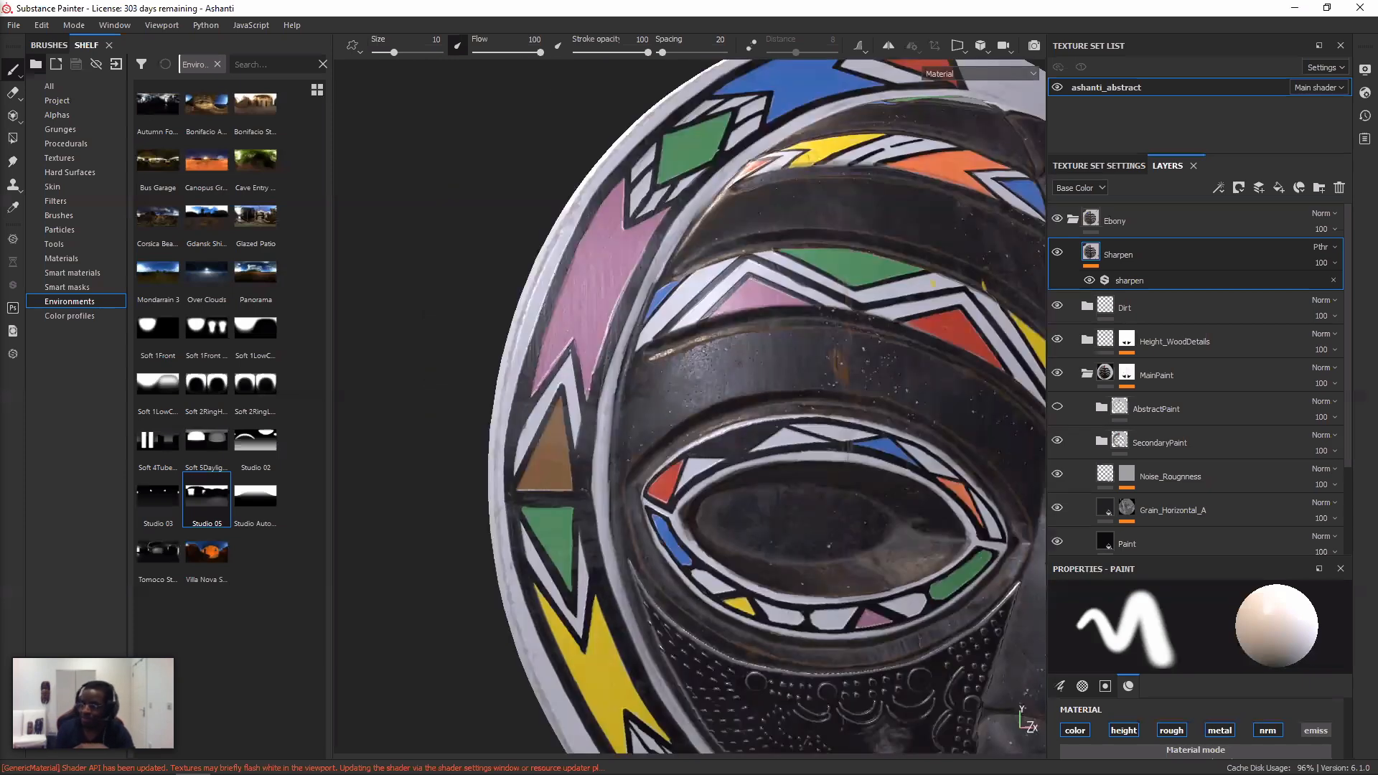
alt+drag(674, 517, 662, 239)
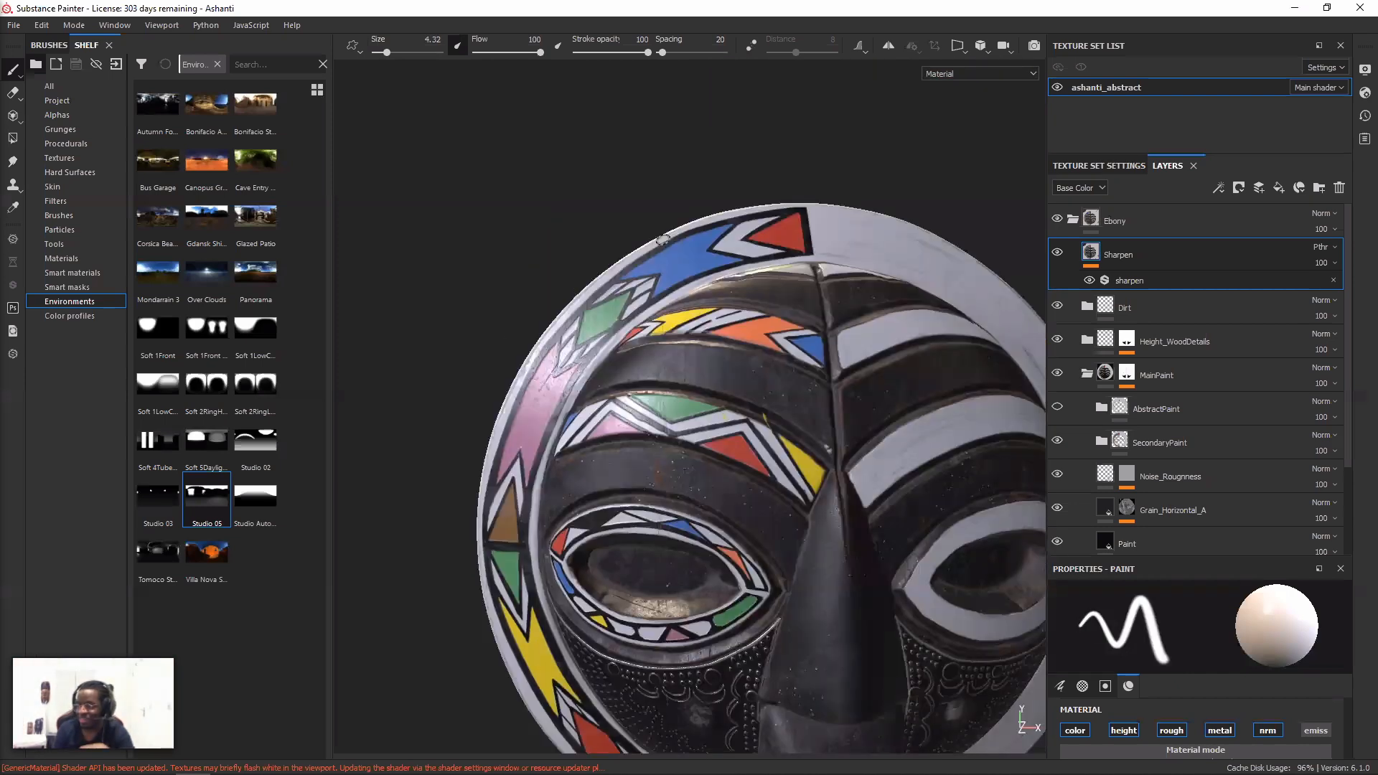
alt+drag(662, 239, 542, 410)
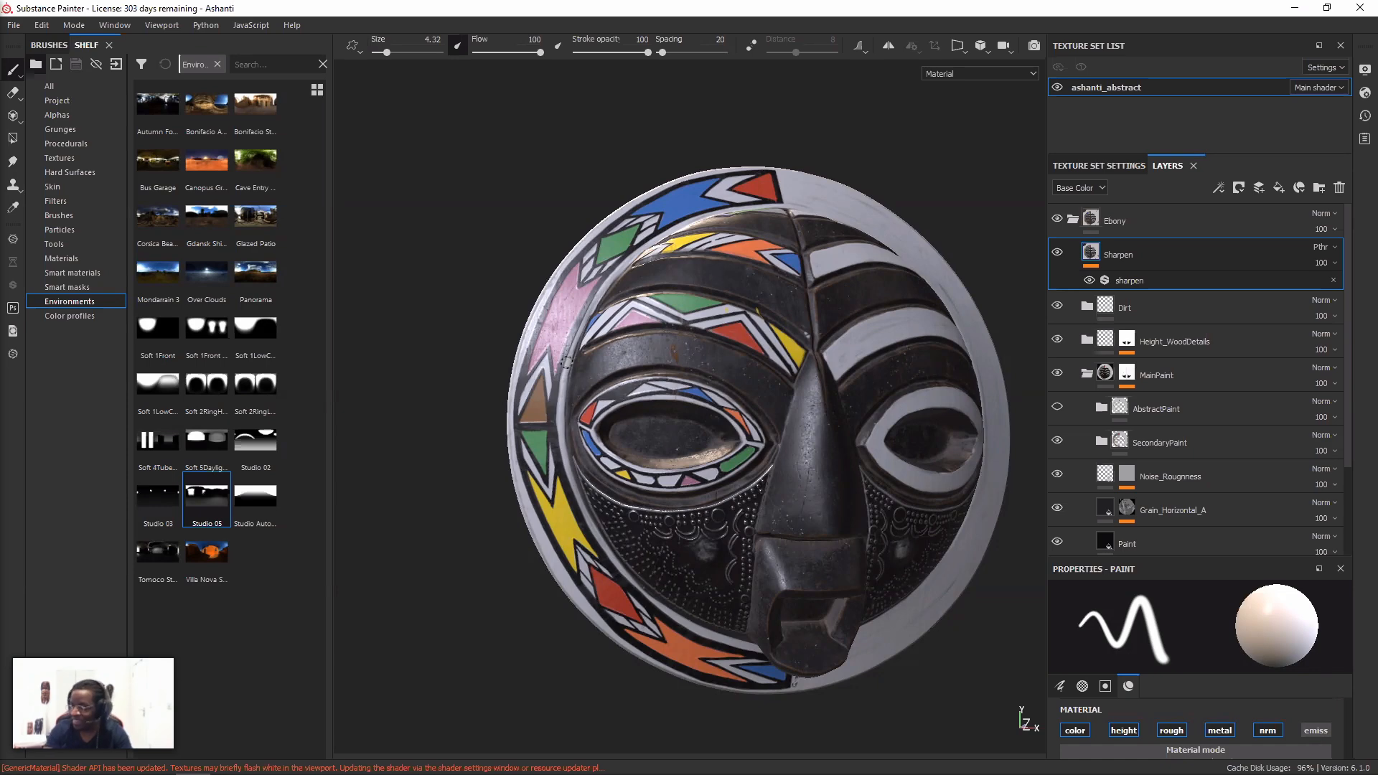
alt+right_drag(567, 362, 545, 321)
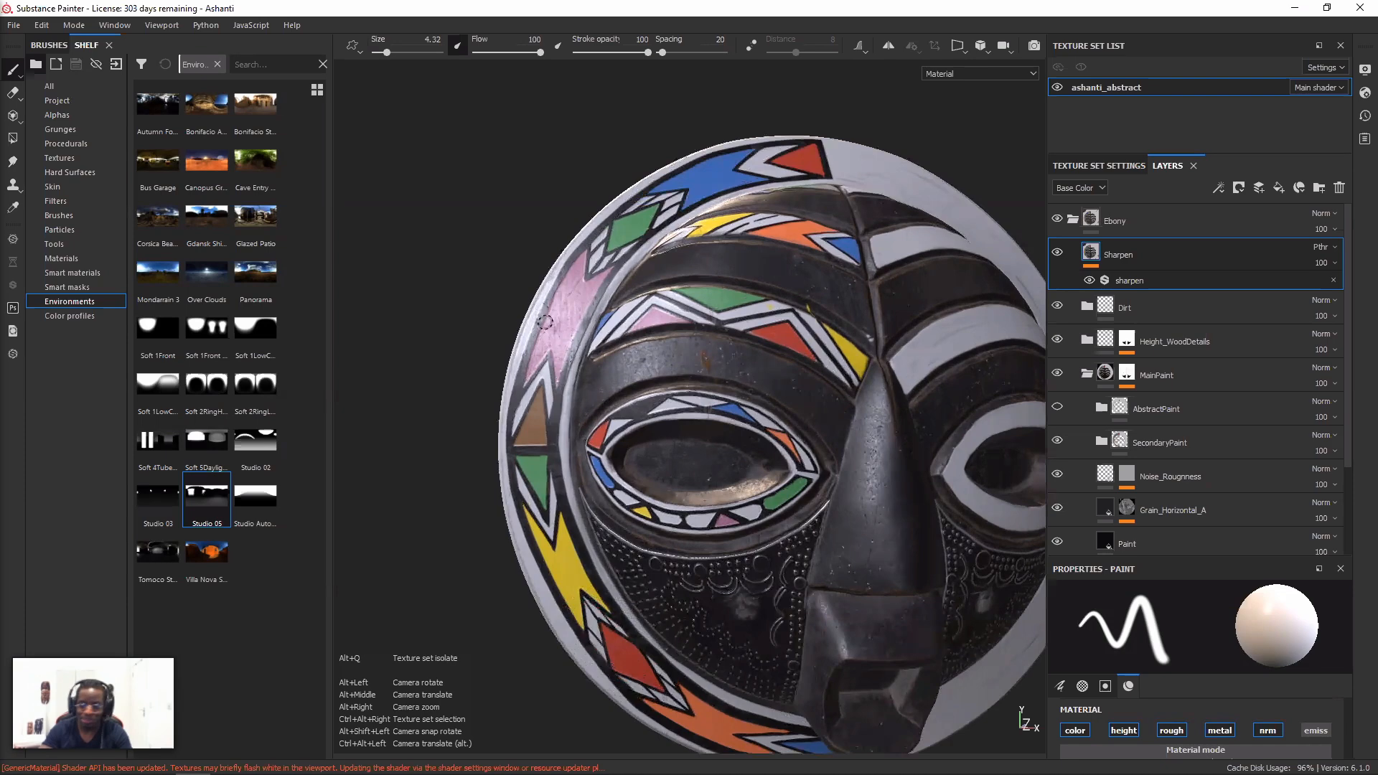
alt+drag(545, 321, 702, 252)
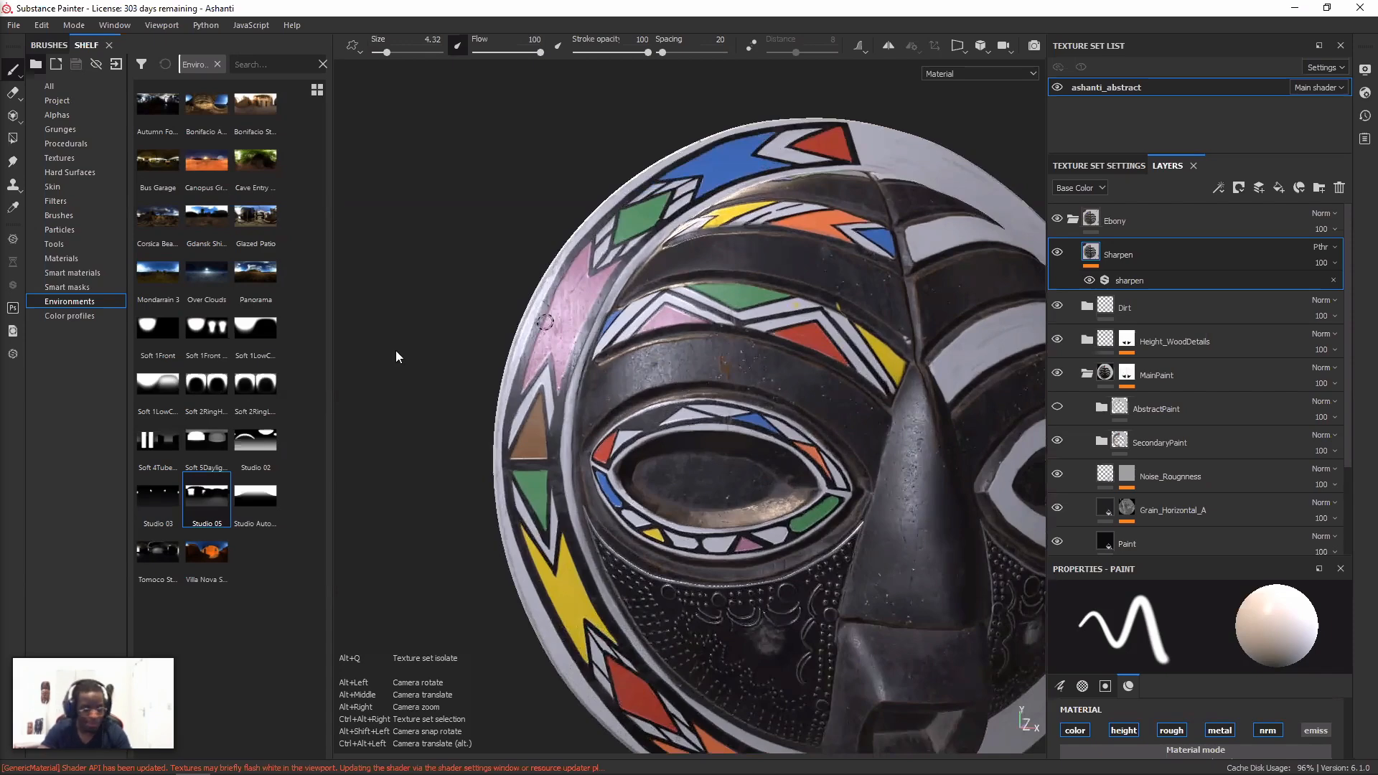
scroll(396, 352, up, 1)
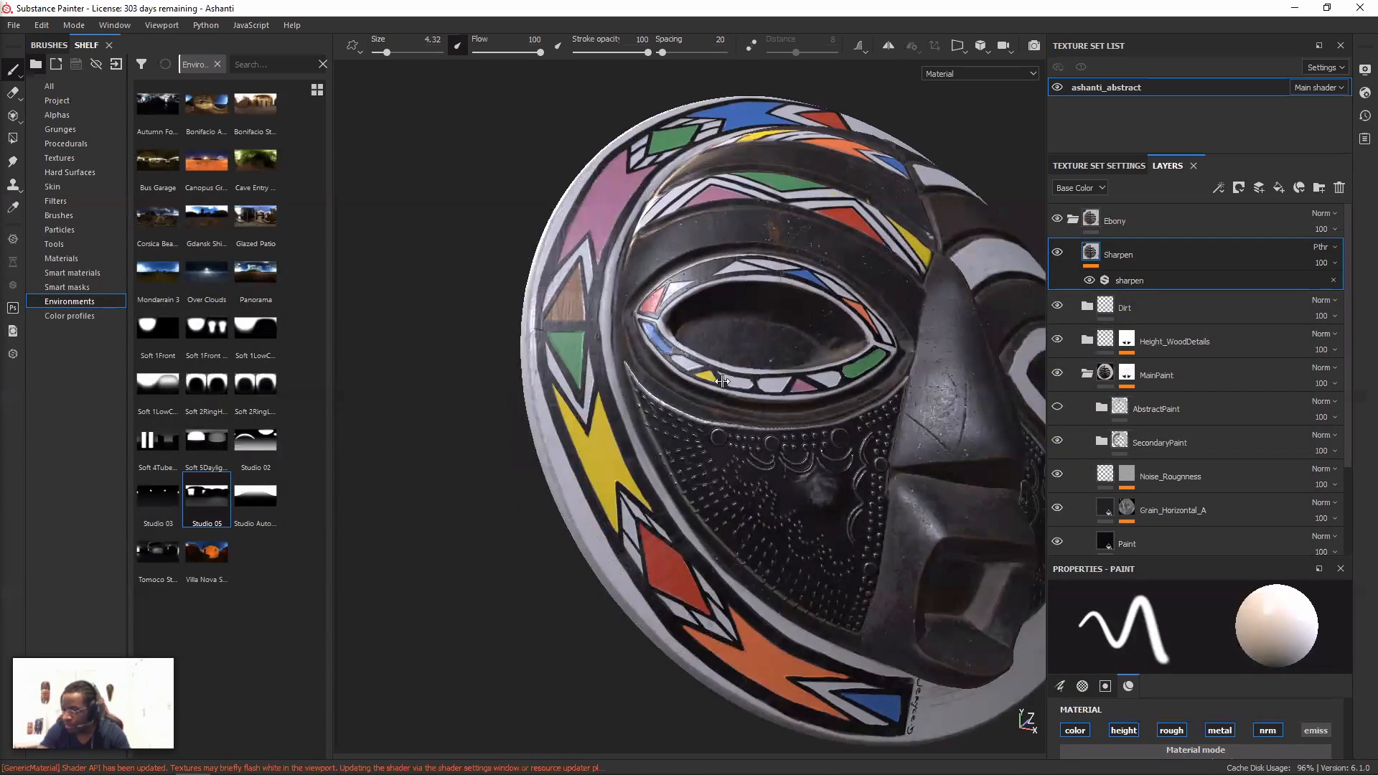
scroll(790, 388, up, 2)
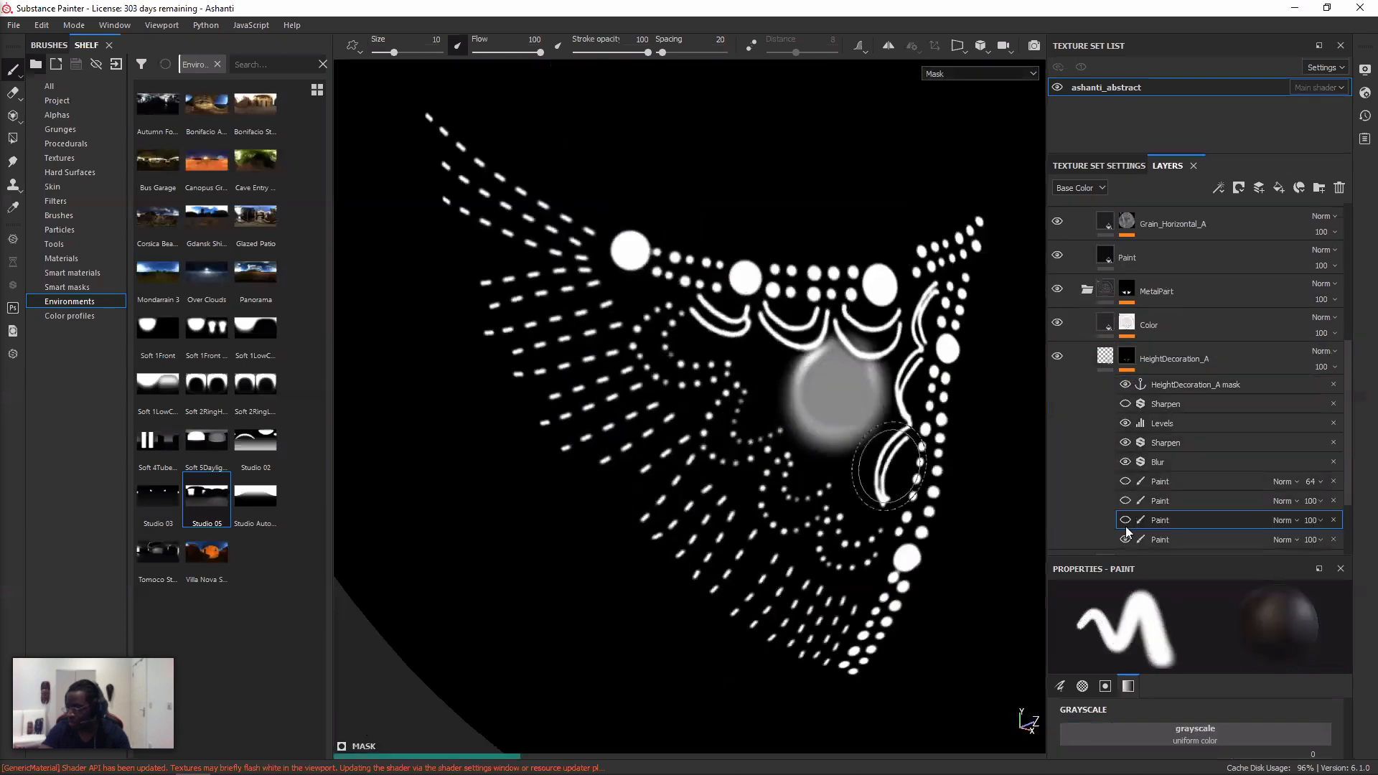
- Turn the hidden Paint effects in the HeightDecoration_A mask back on
click(1126, 519)
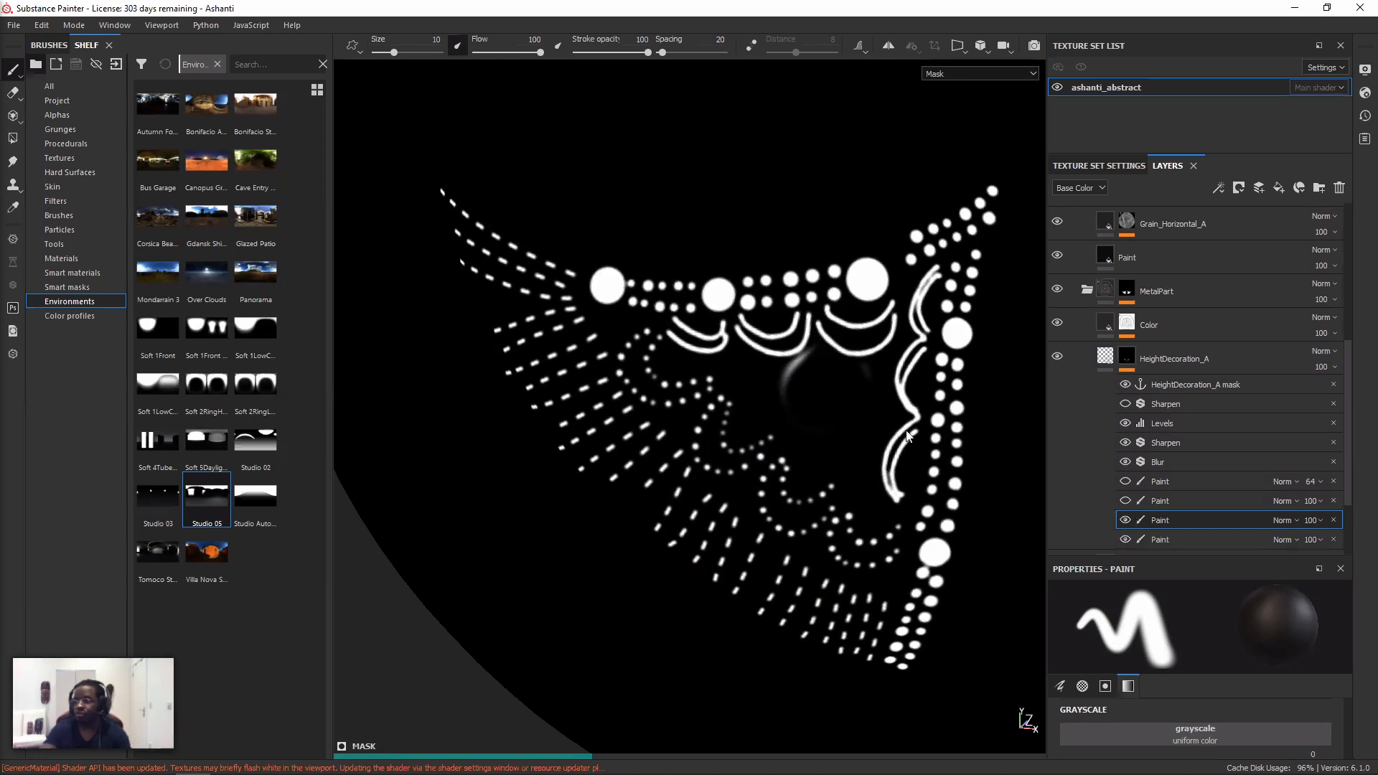
key(ctrl+z)
alt+drag(939, 431, 919, 431)
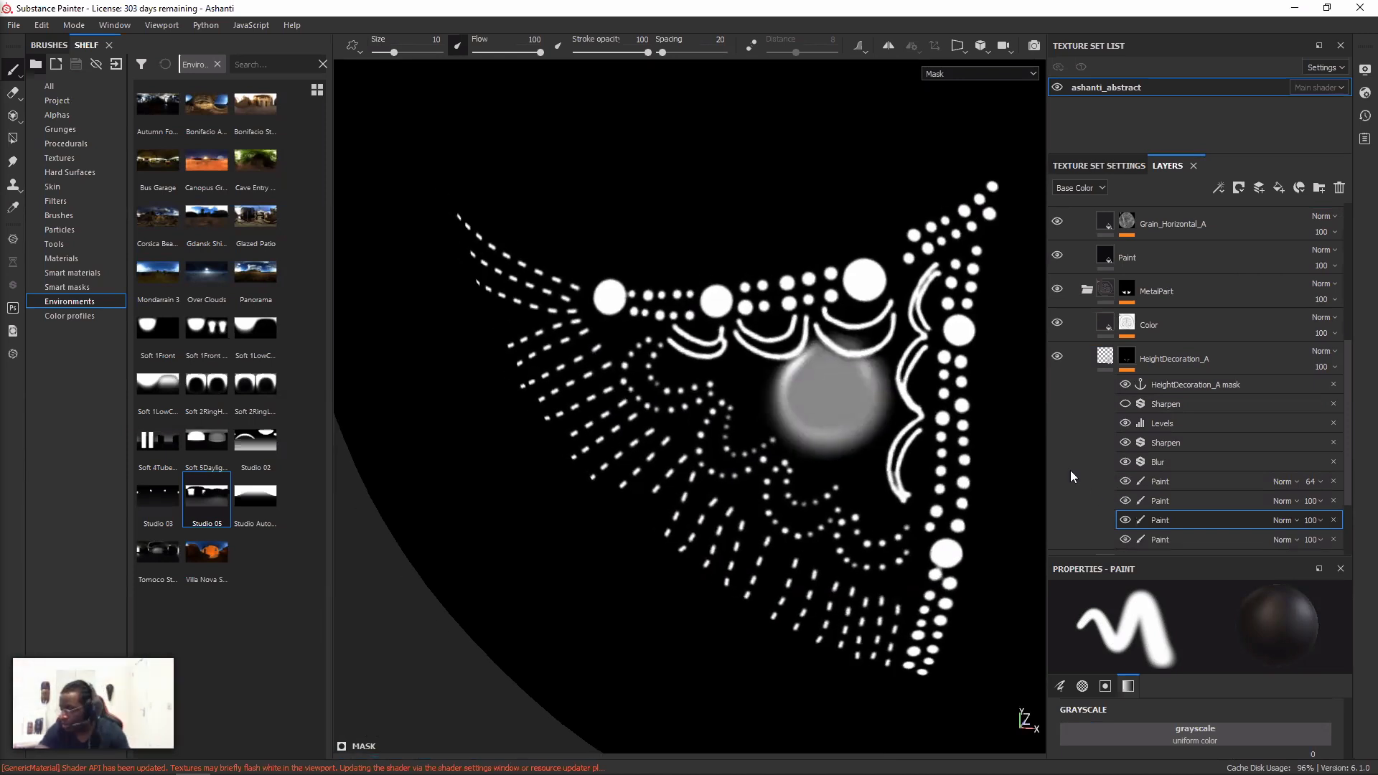
- Compare the HeightDecoration_A mask with individual Paint effects off and on, and return to the material view
click(1125, 482)
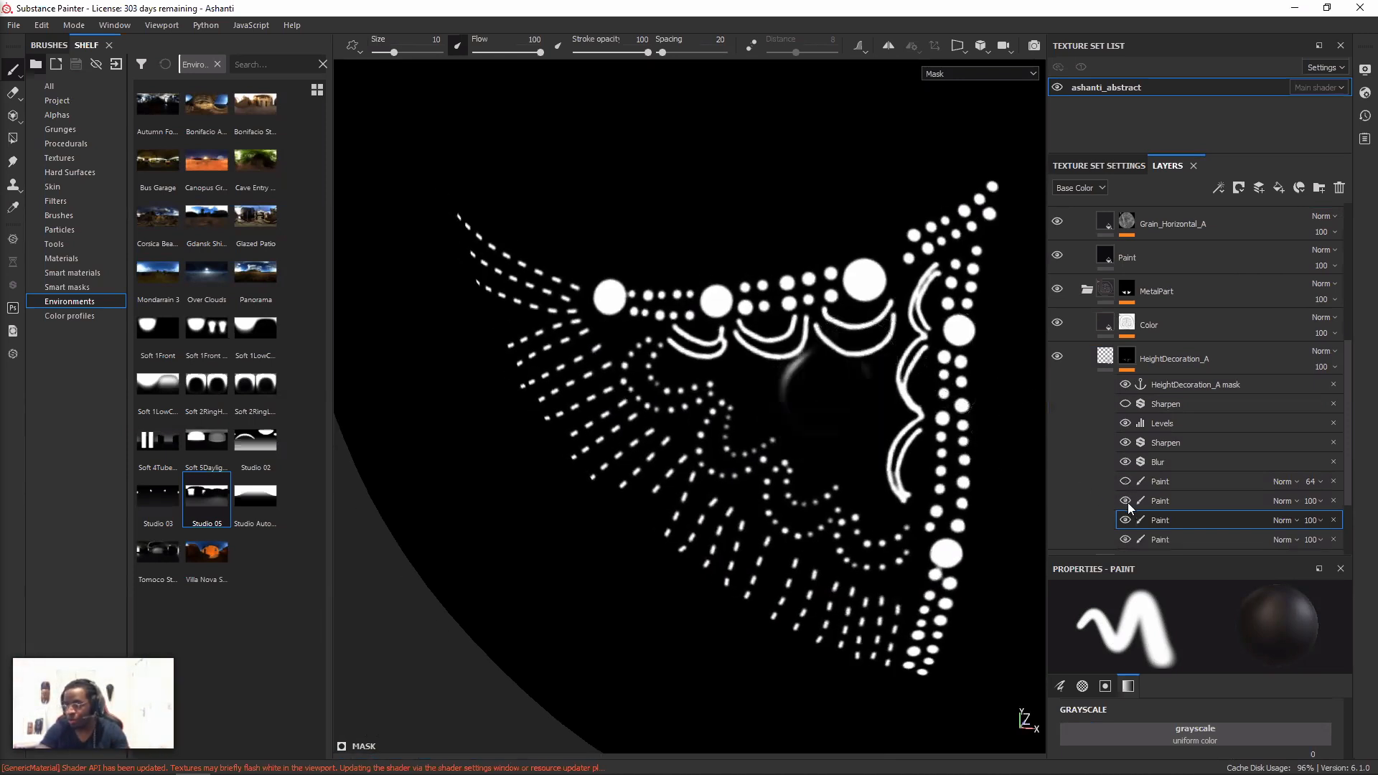
click(1125, 501)
click(1124, 520)
click(1124, 501)
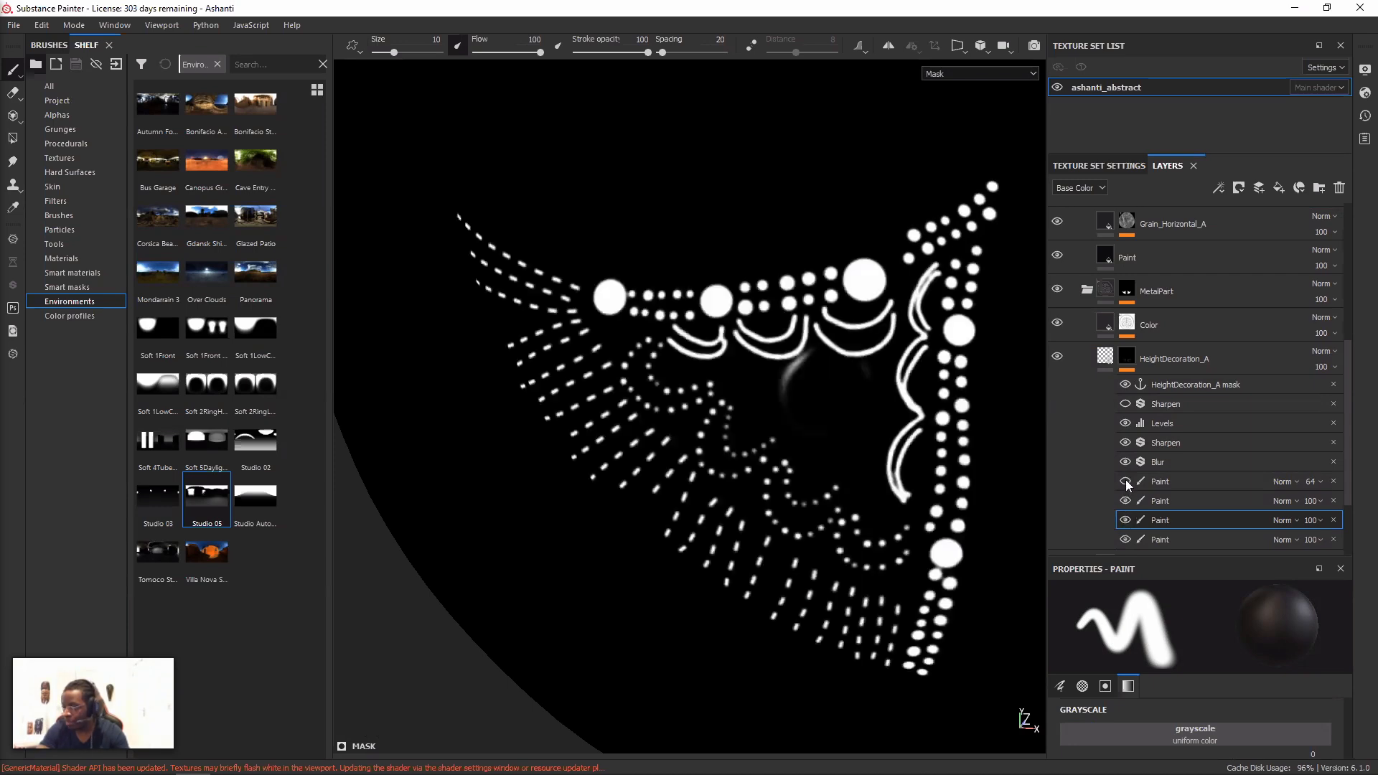
click(1125, 482)
key(m)
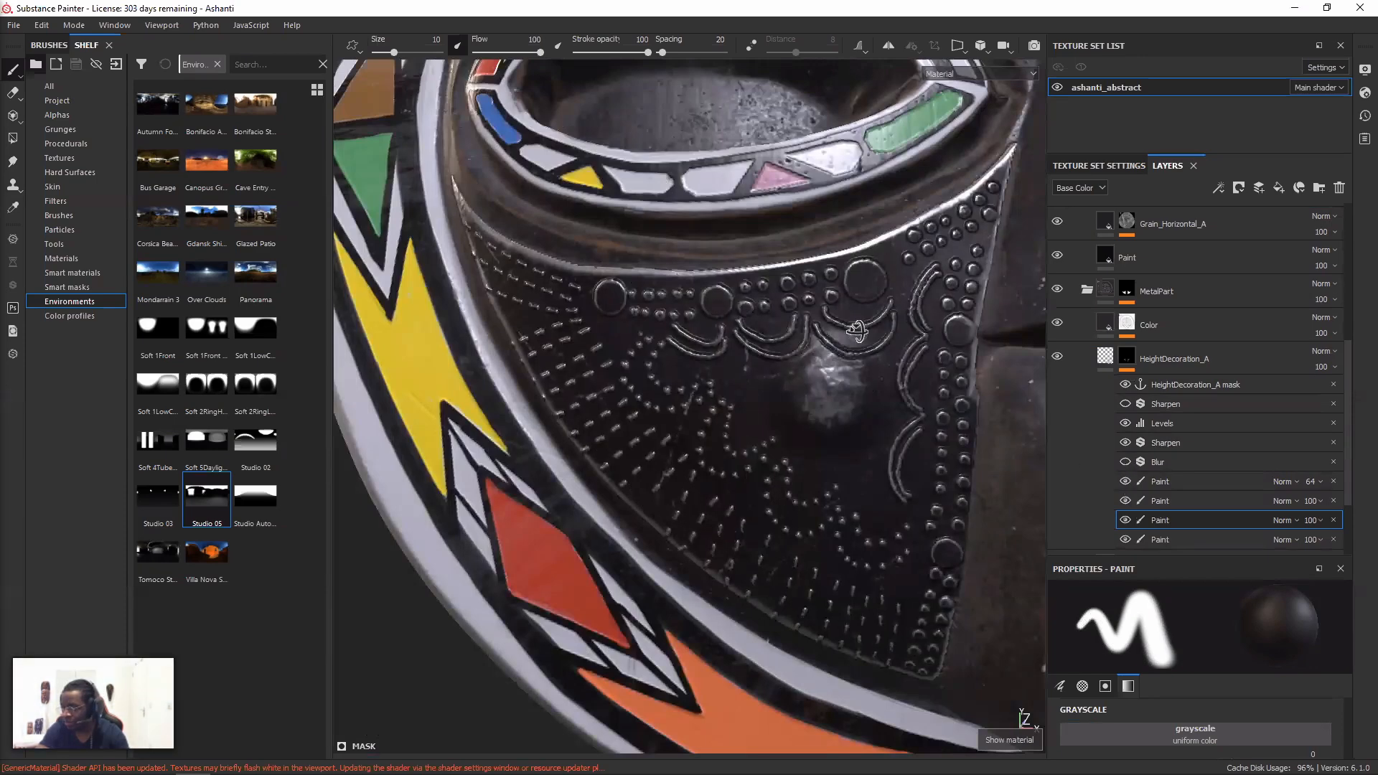
- Compare the engraved cheek relief with the HeightDecoration_A mask's Blur effect off and on, from close up and different angles
alt+drag(789, 401, 818, 406)
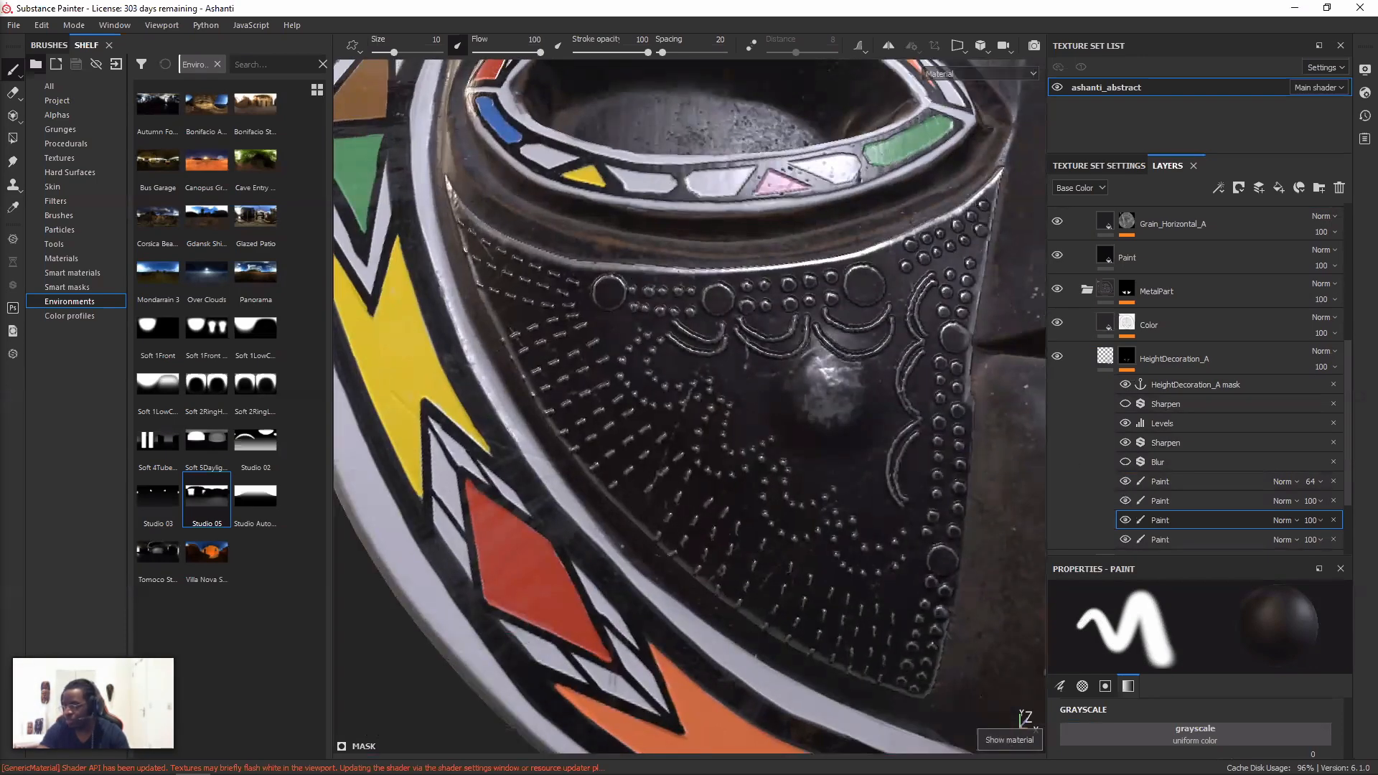
alt+drag(726, 400, 697, 402)
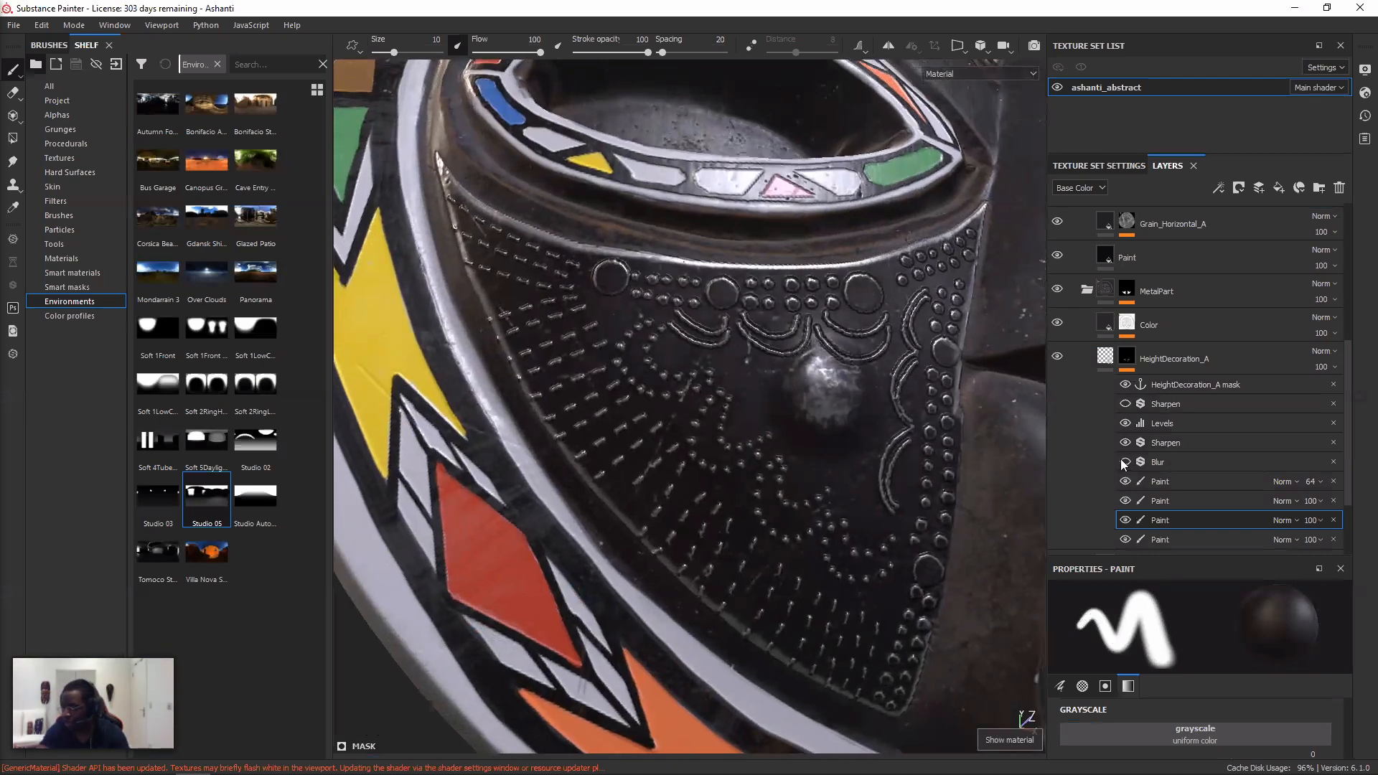
scroll(816, 337, up, 1)
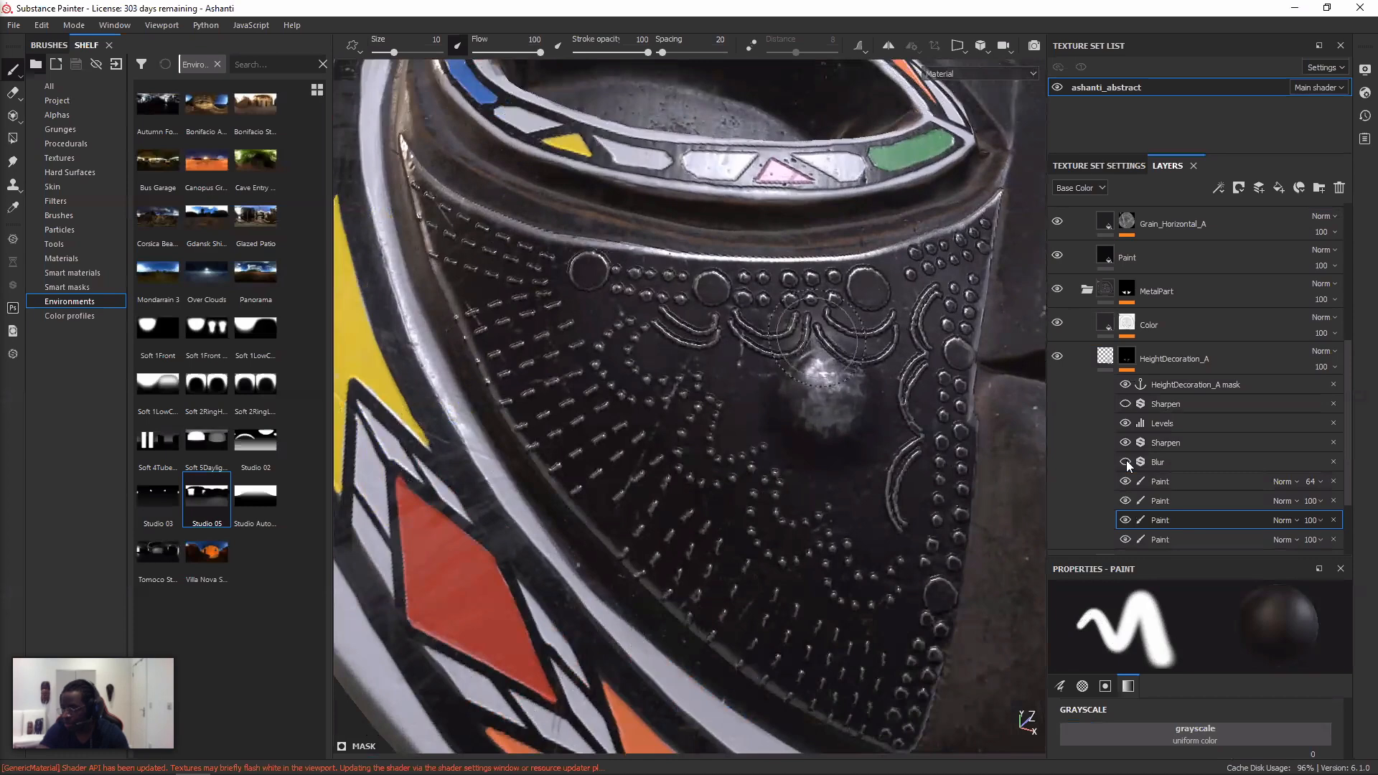
alt+drag(859, 360, 832, 369)
key(ctrl+z)
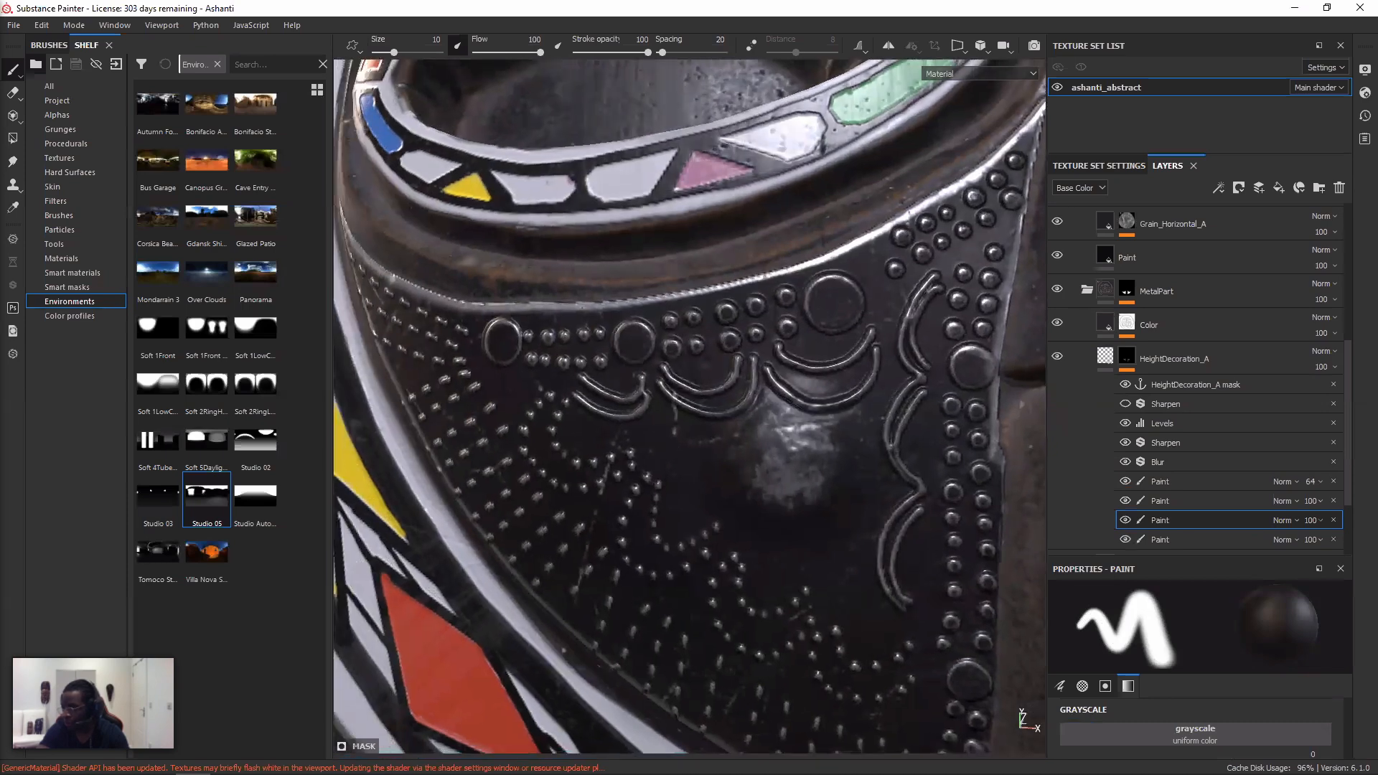
alt+drag(833, 369, 926, 370)
key(ctrl+y)
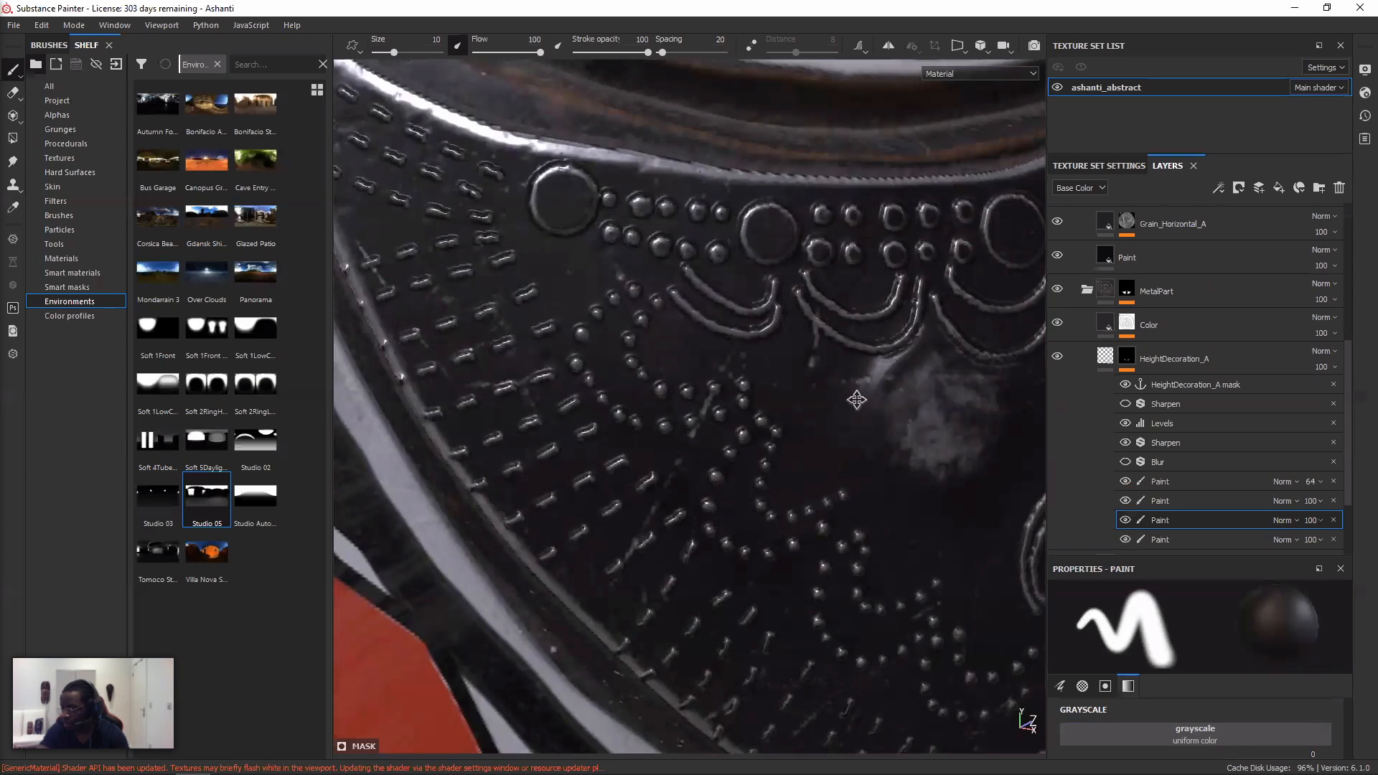
scroll(858, 406, down, 3)
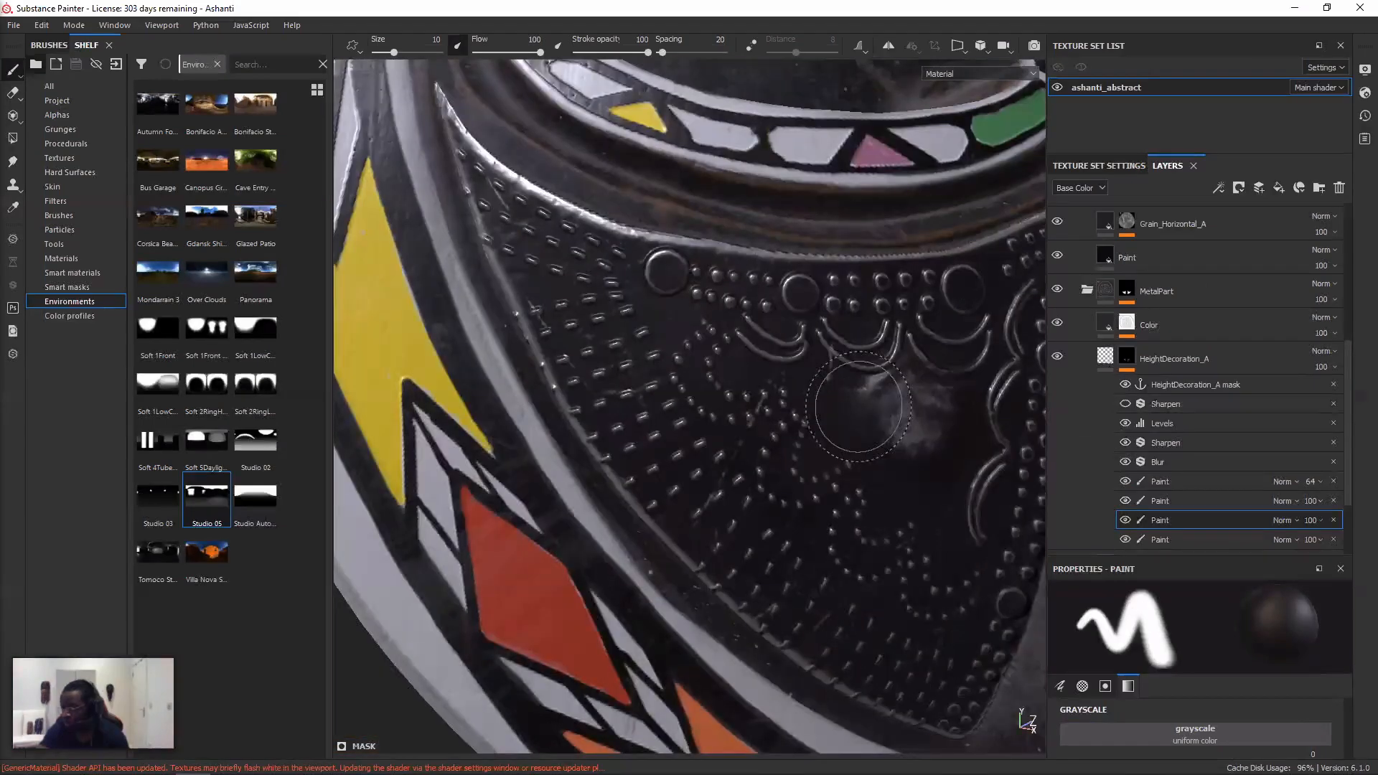
key(ctrl+z)
scroll(887, 401, down, 1)
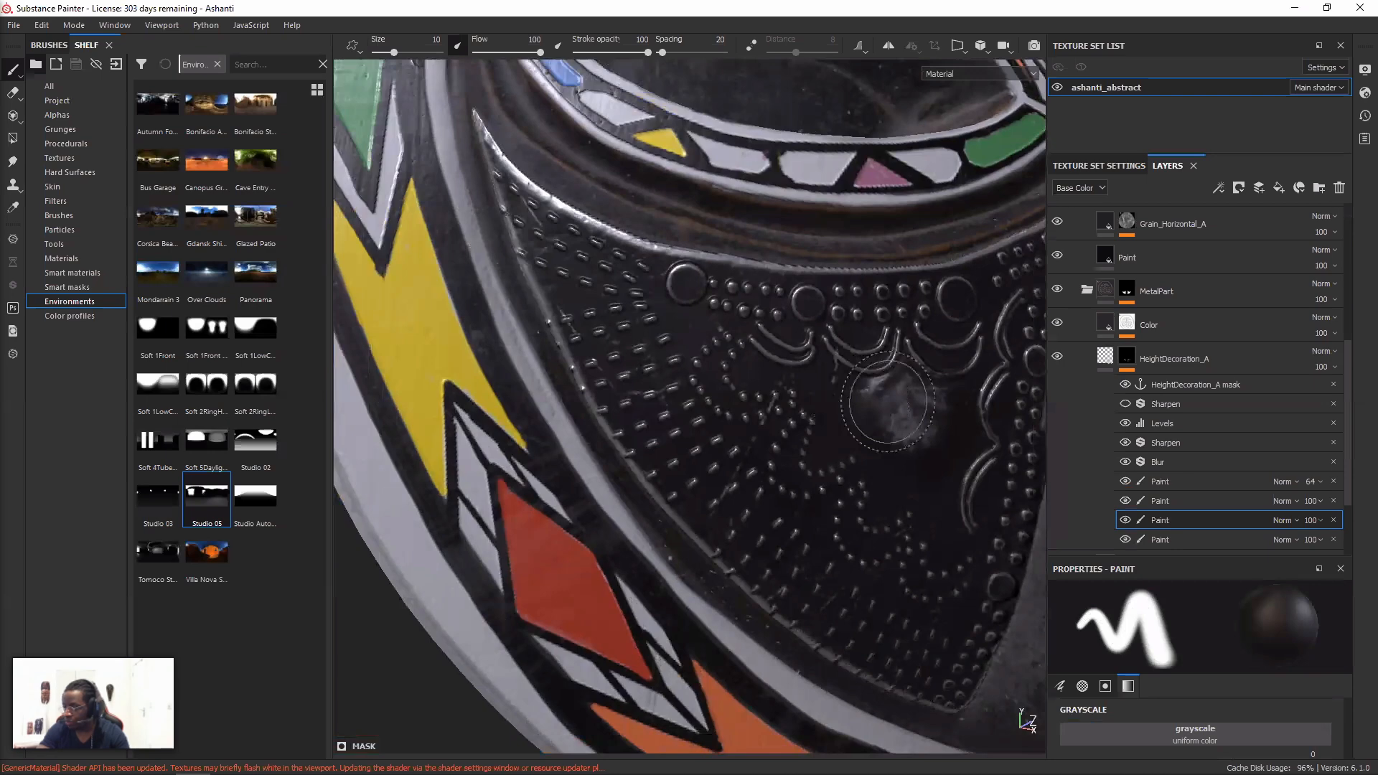
- Check the cheek relief without the Sharpen effect below Levels, and compare the HeightDecoration_A mask with the material view
alt+drag(887, 401, 824, 406)
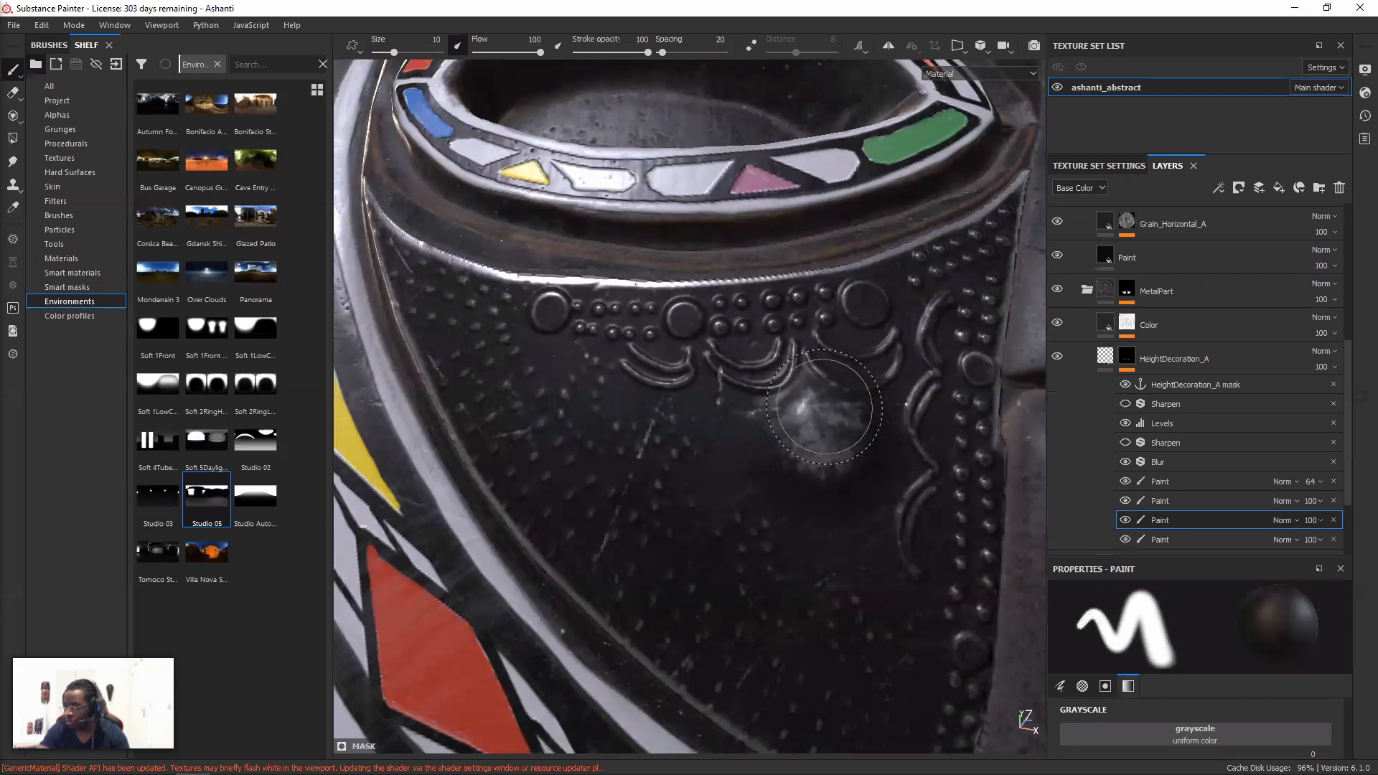
alt+drag(824, 406, 926, 388)
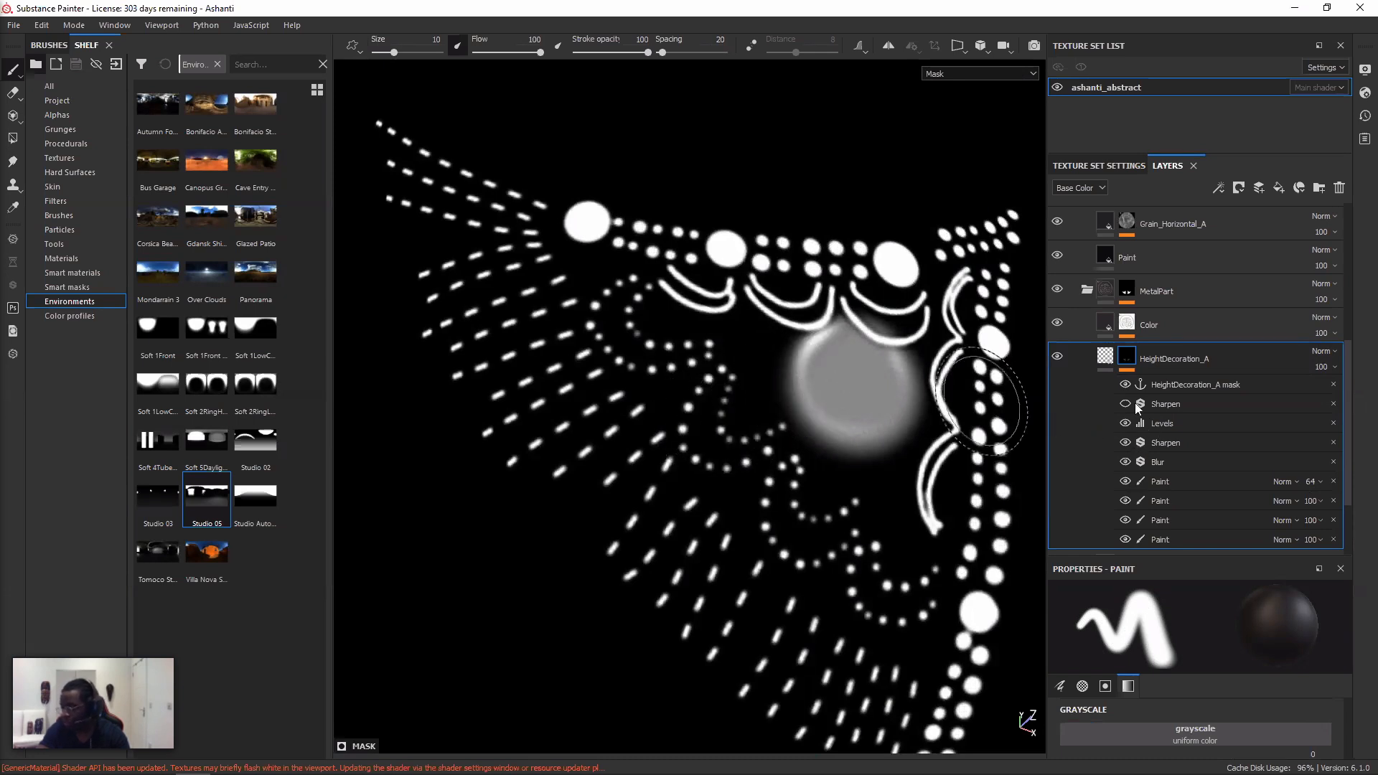
alt+click(1127, 363)
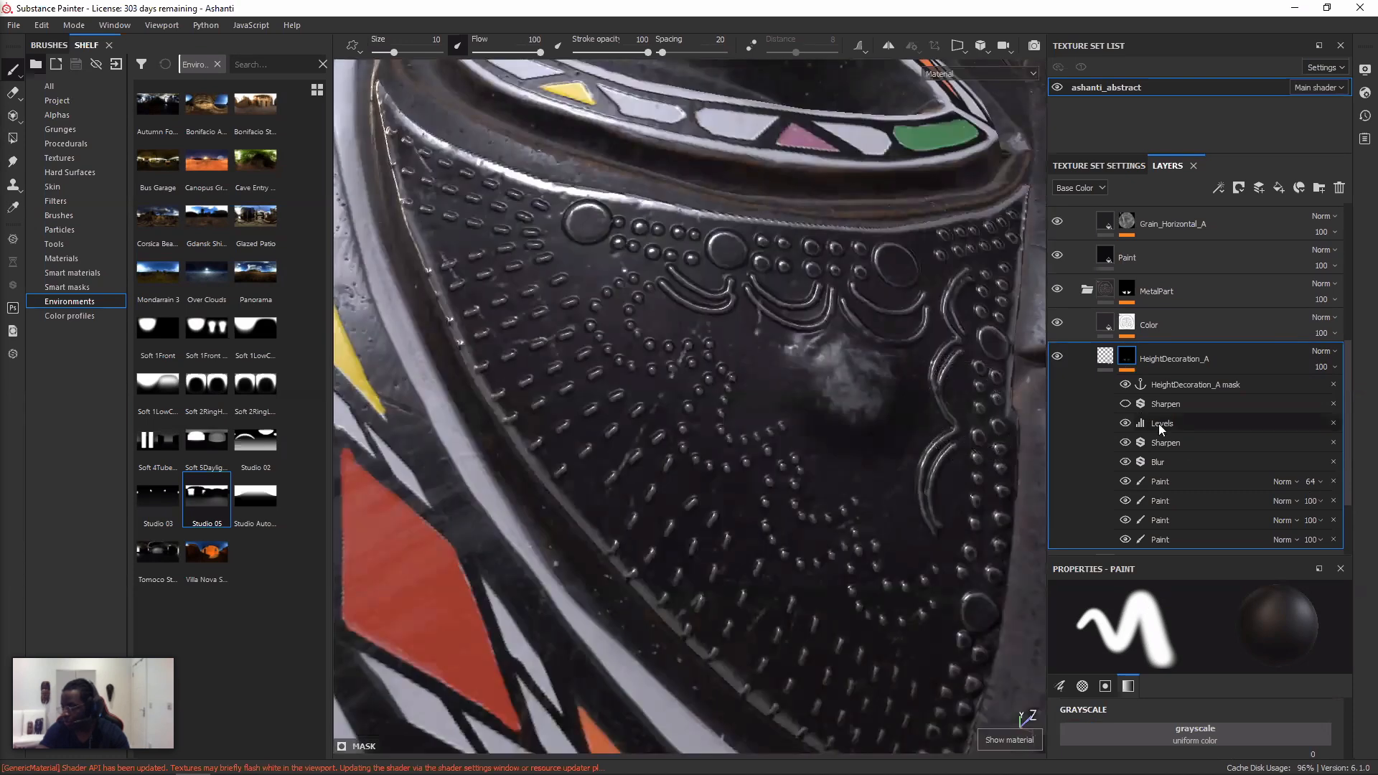
- Adjust the Levels effect in the HeightDecoration_A mask, setting the white input to 0.878 and shifting the midtone lower
click(1158, 423)
mouse_move(1306, 630)
mouse_down()
mouse_move(1205, 631)
mouse_move(1305, 627)
mouse_up()
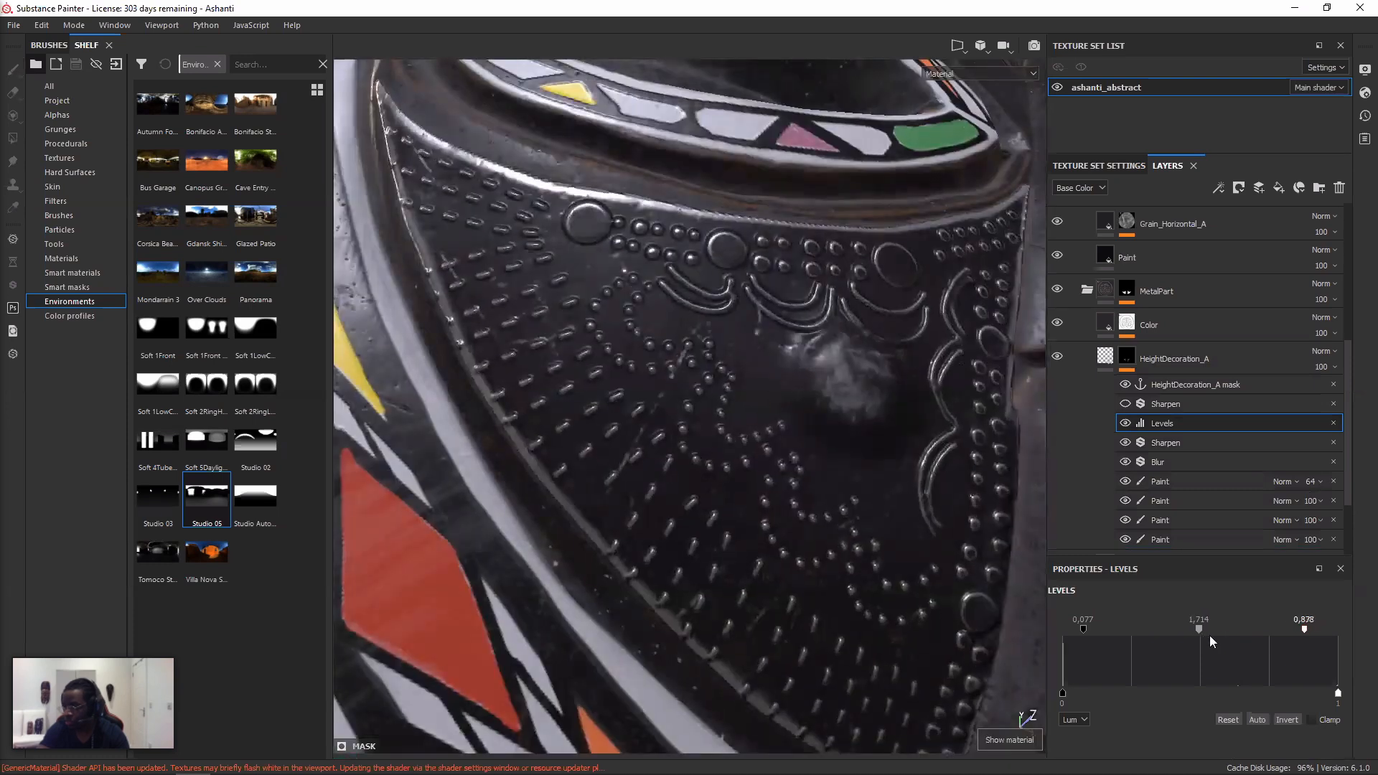
drag(1210, 638, 1156, 633)
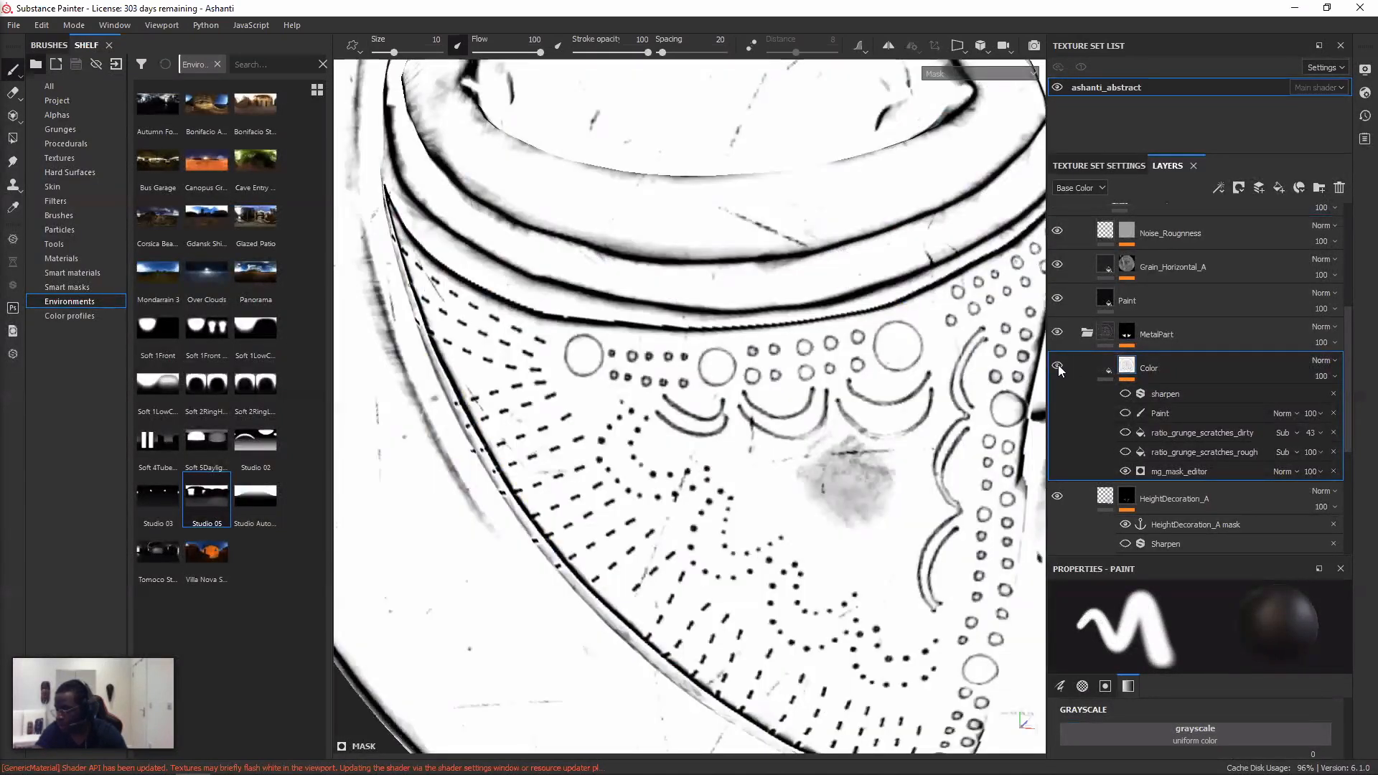
- Return from the Color layer's mask to the material view and examine the engraved cheek and the whole mask from different angles
key(m)
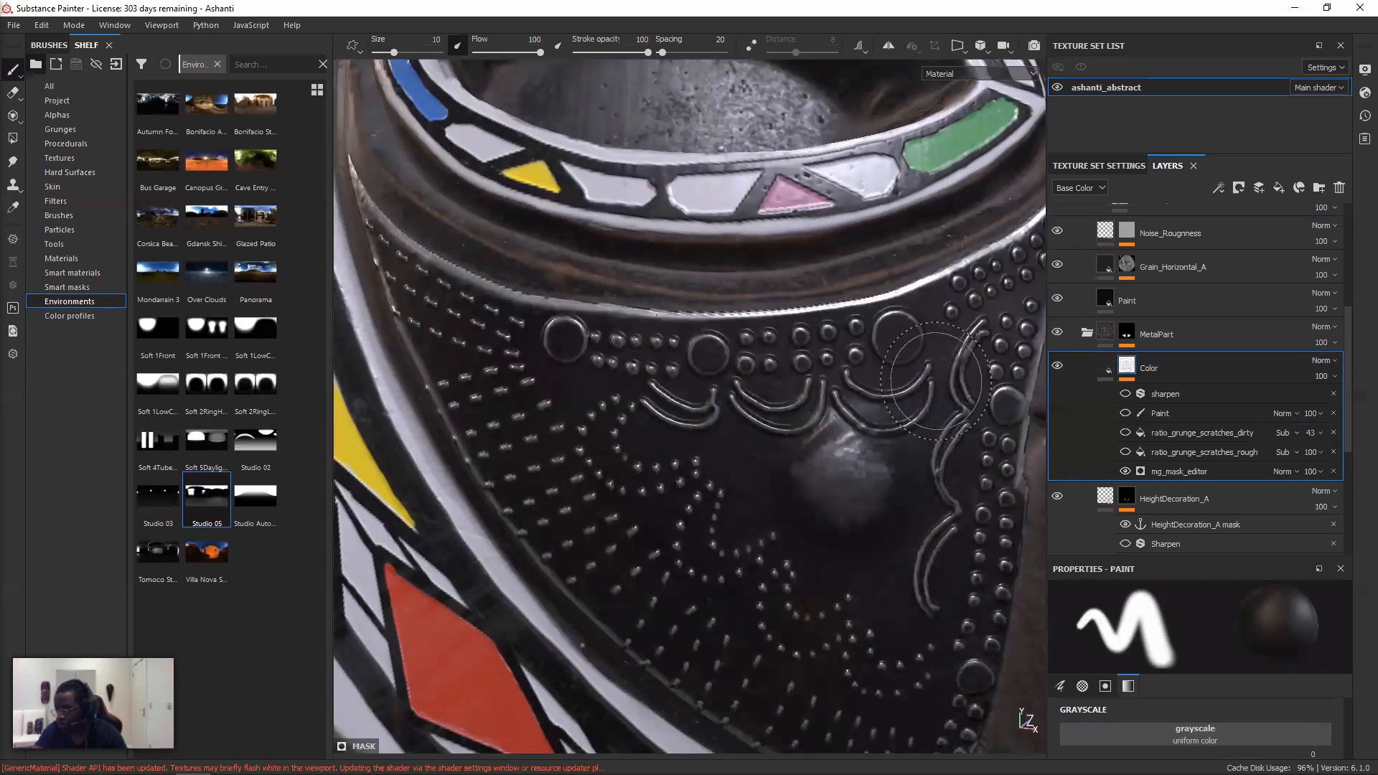
alt+middle_drag(935, 381, 915, 389)
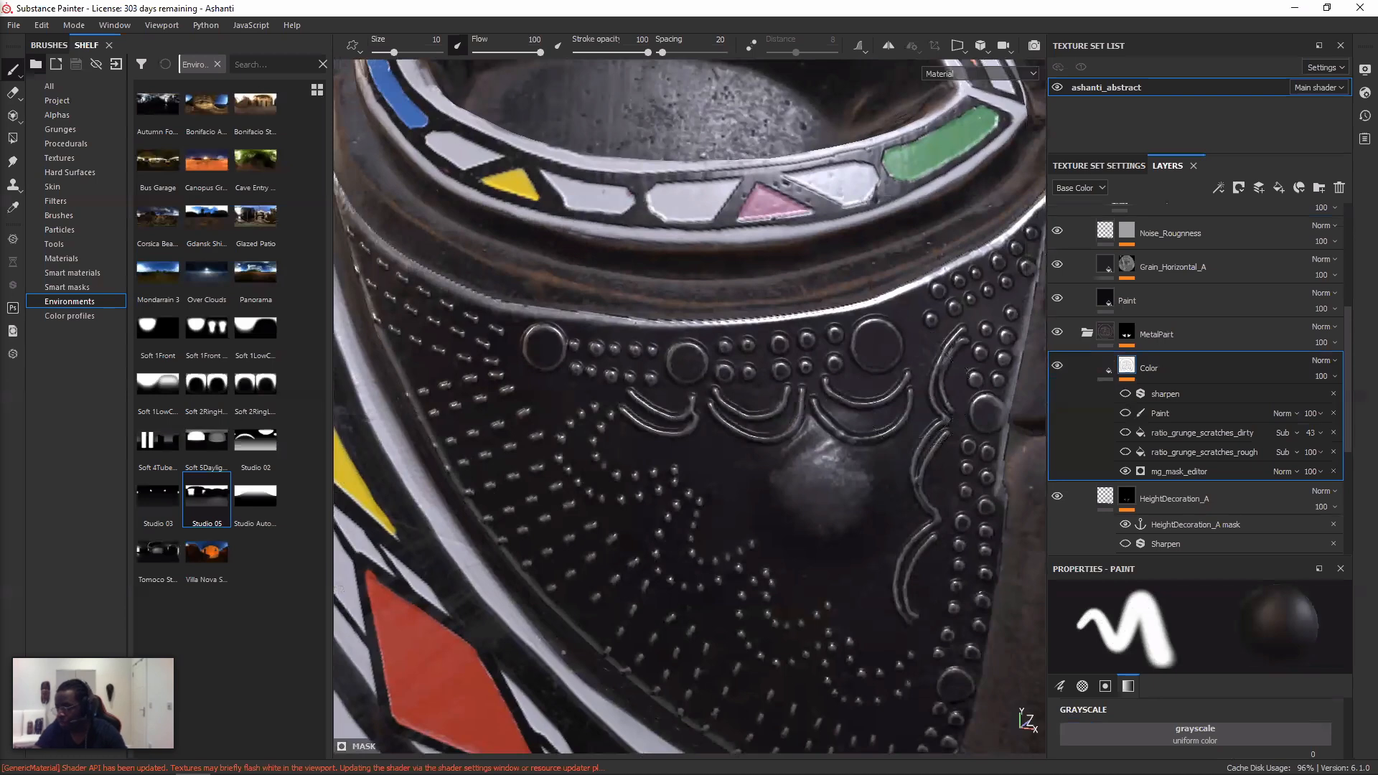
scroll(786, 368, down, 5)
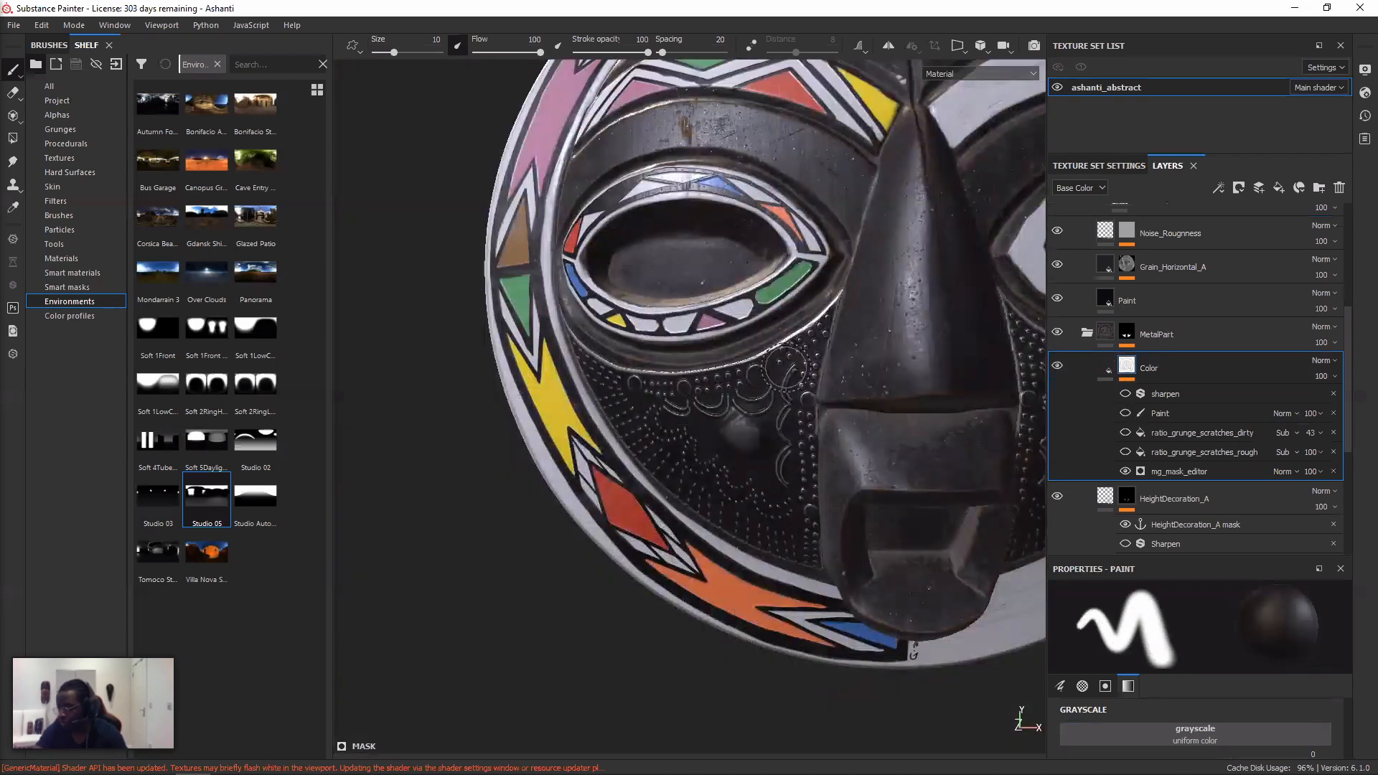
scroll(785, 368, down, 1)
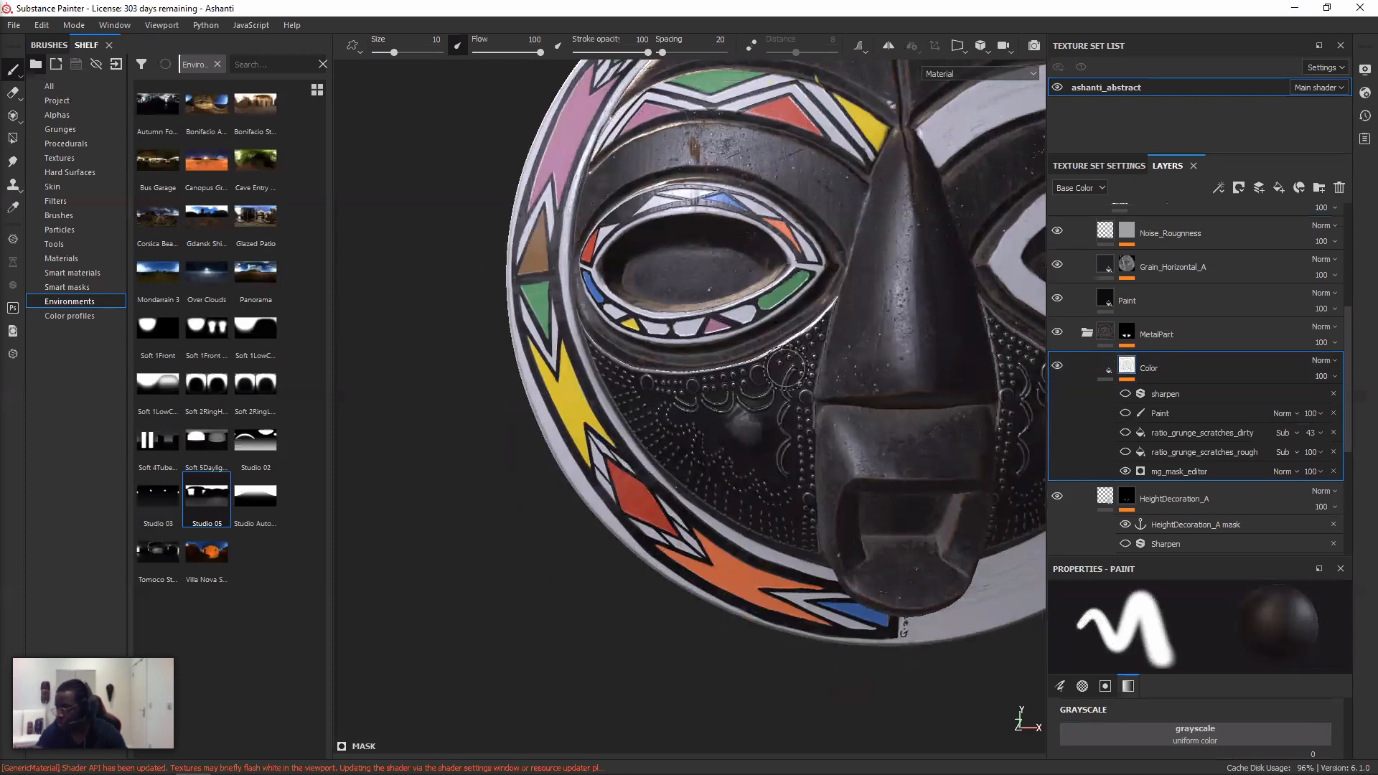
scroll(786, 368, down, 3)
alt+drag(786, 368, 879, 372)
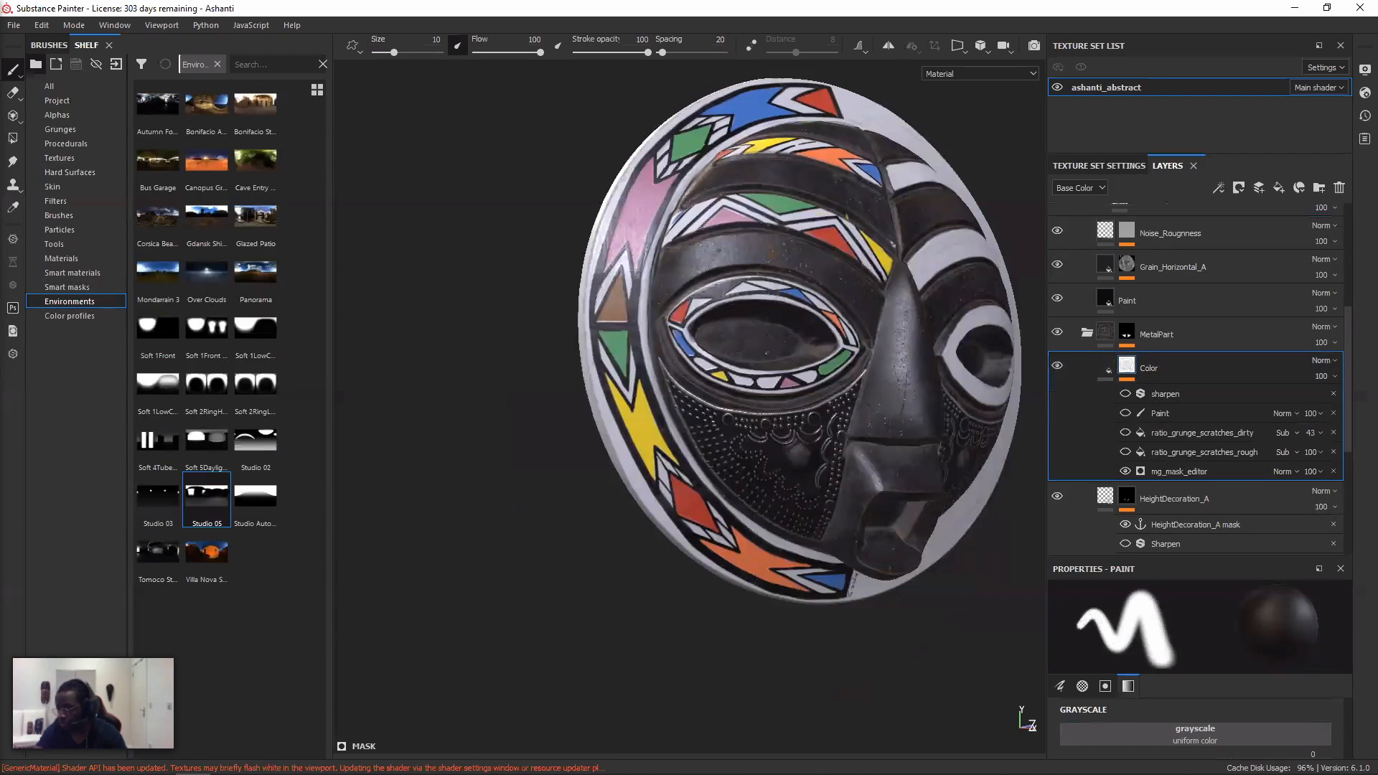
alt+drag(796, 446, 746, 448)
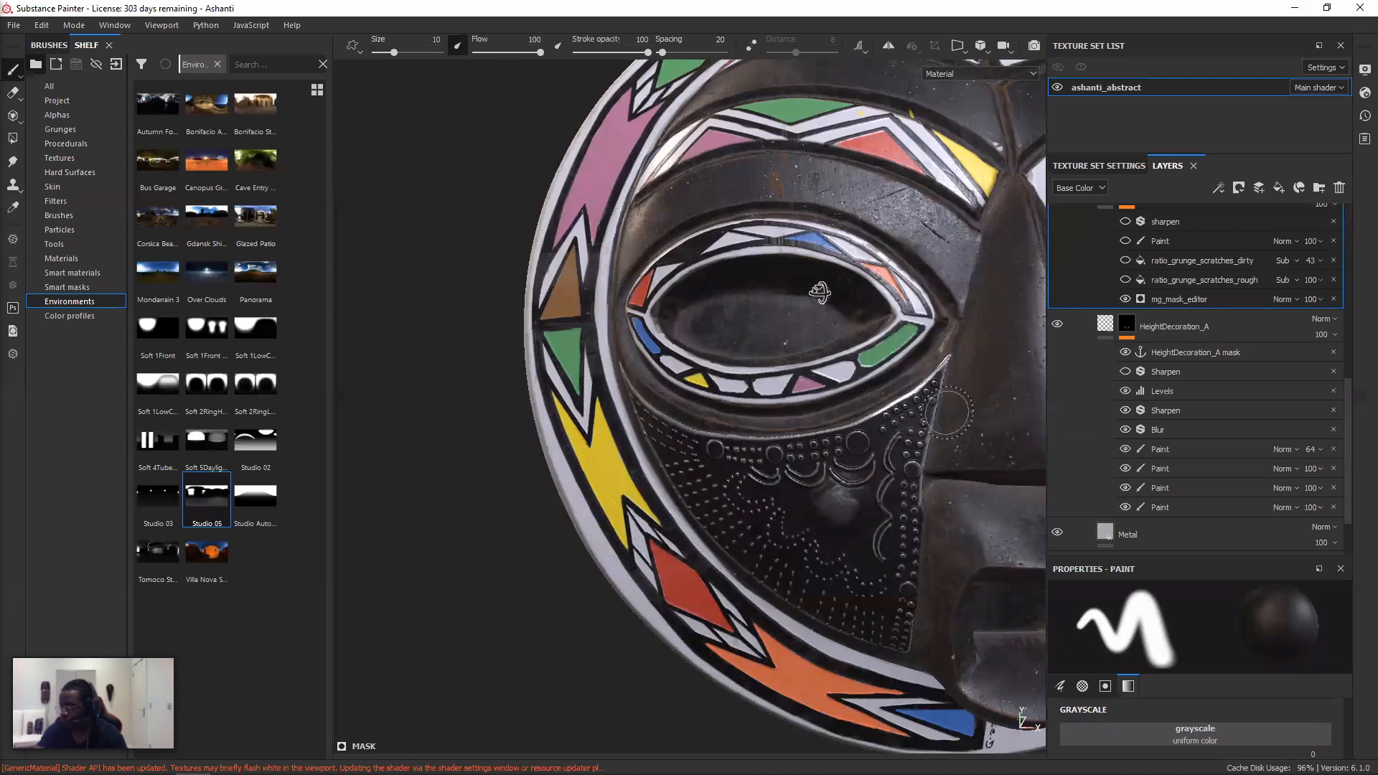
alt+drag(947, 413, 771, 405)
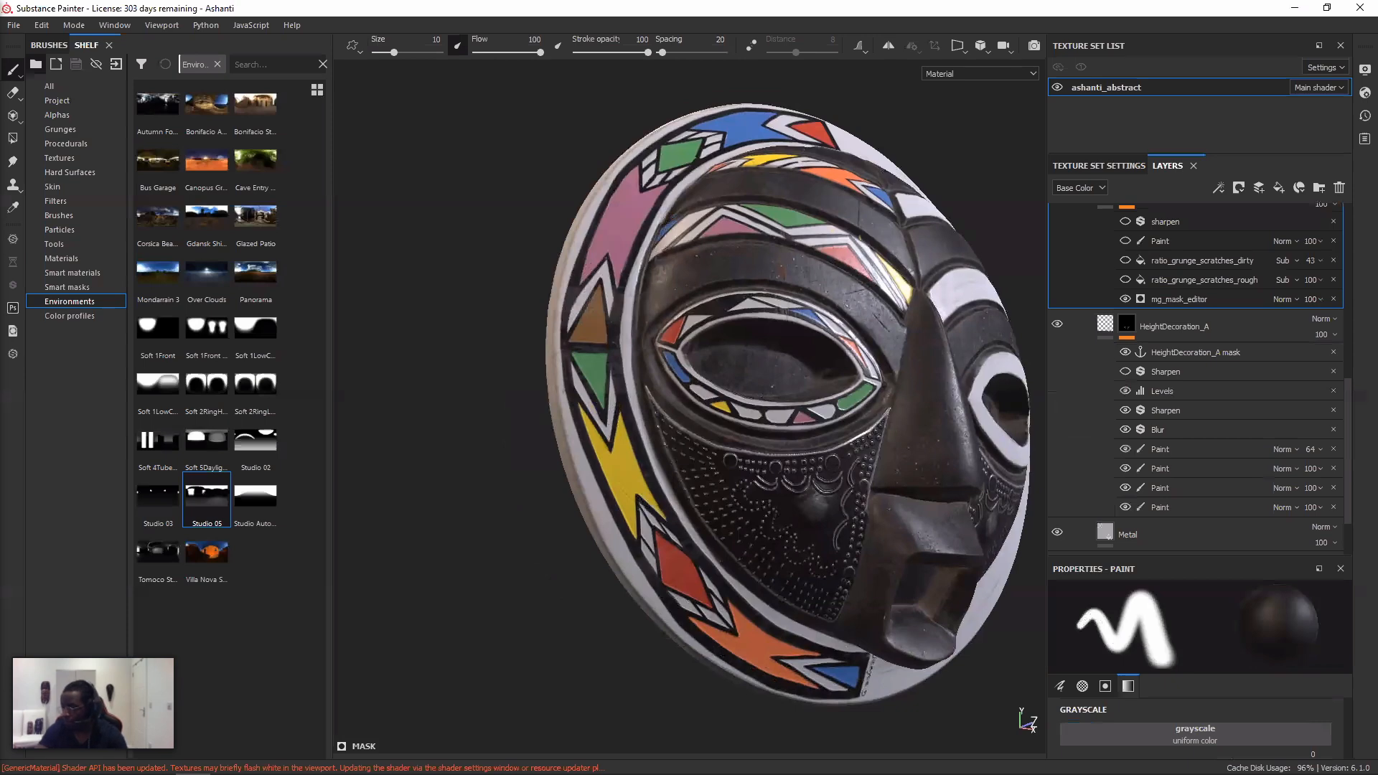
alt+drag(890, 387, 859, 385)
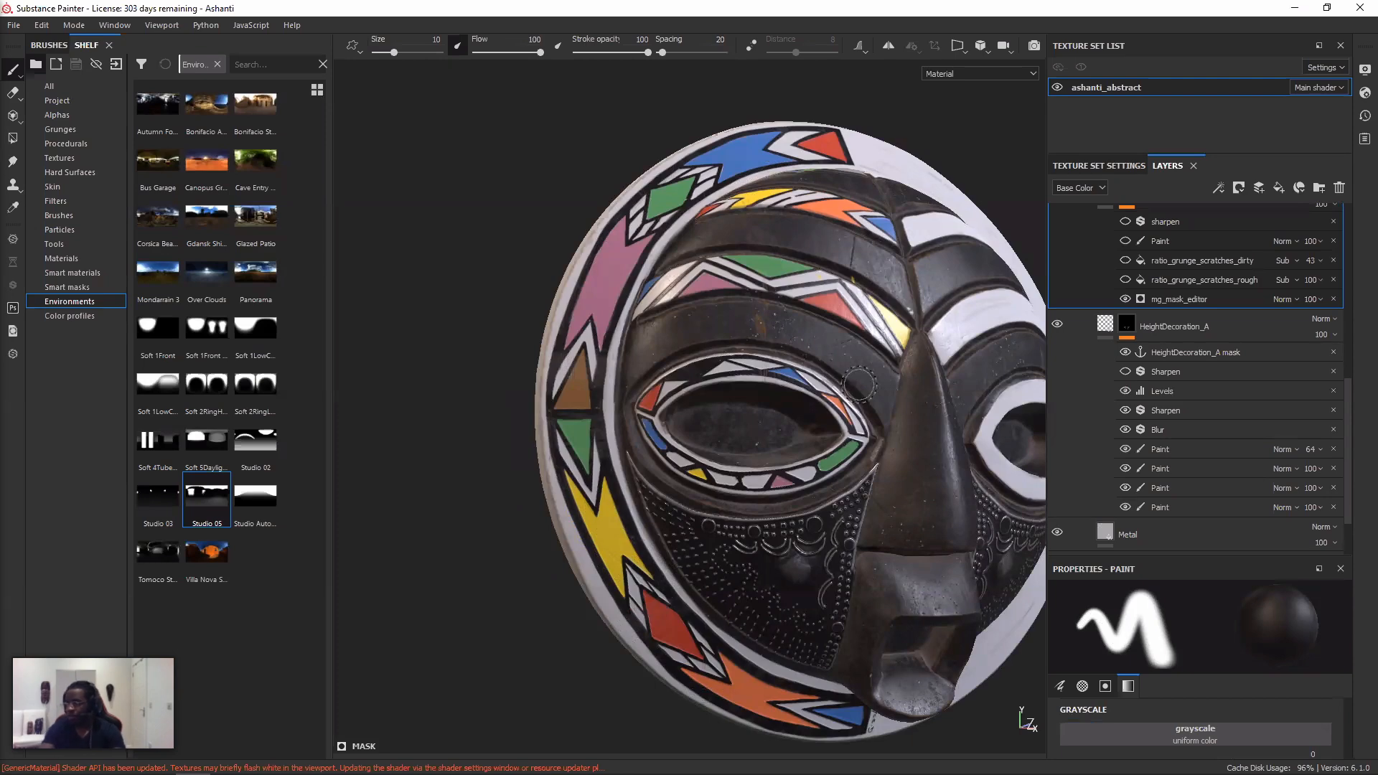
alt+drag(859, 385, 739, 387)
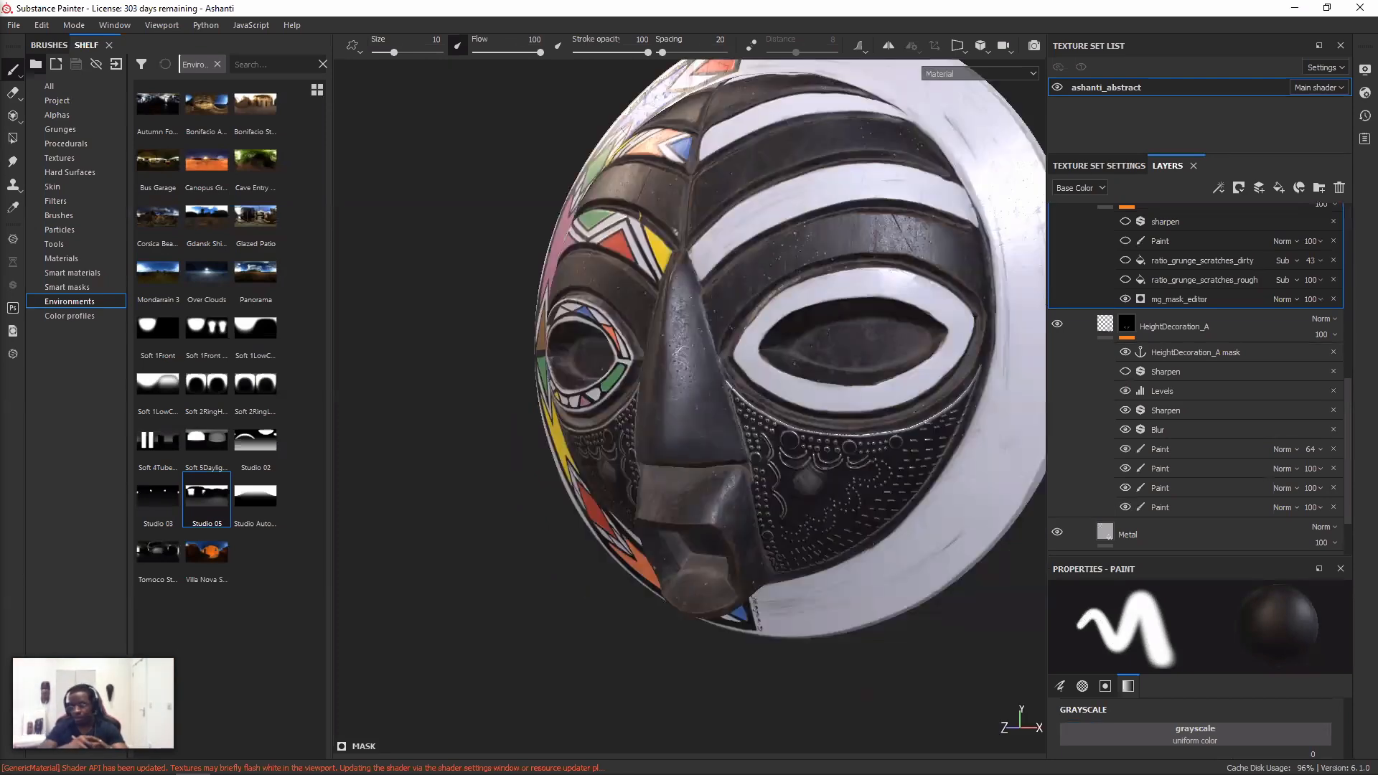
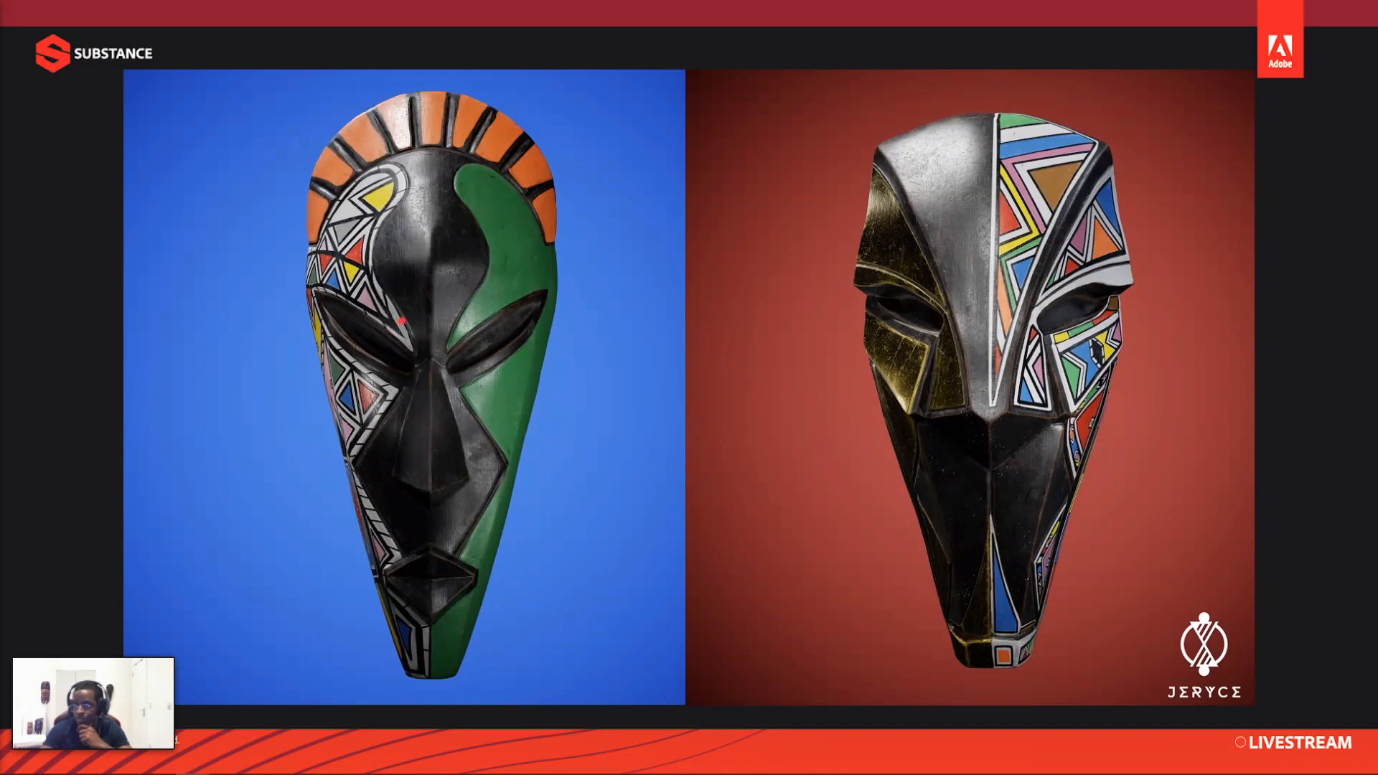
key(Right)
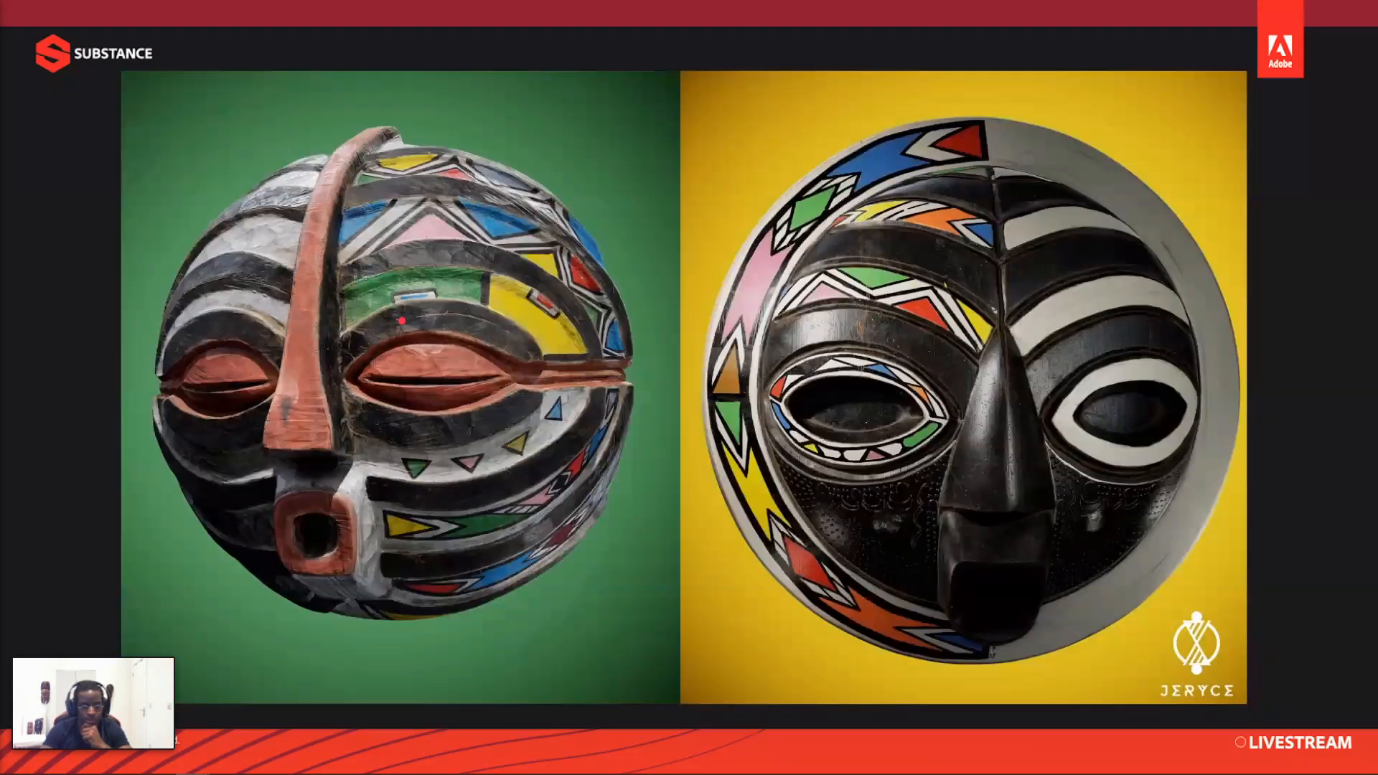
key(Right)
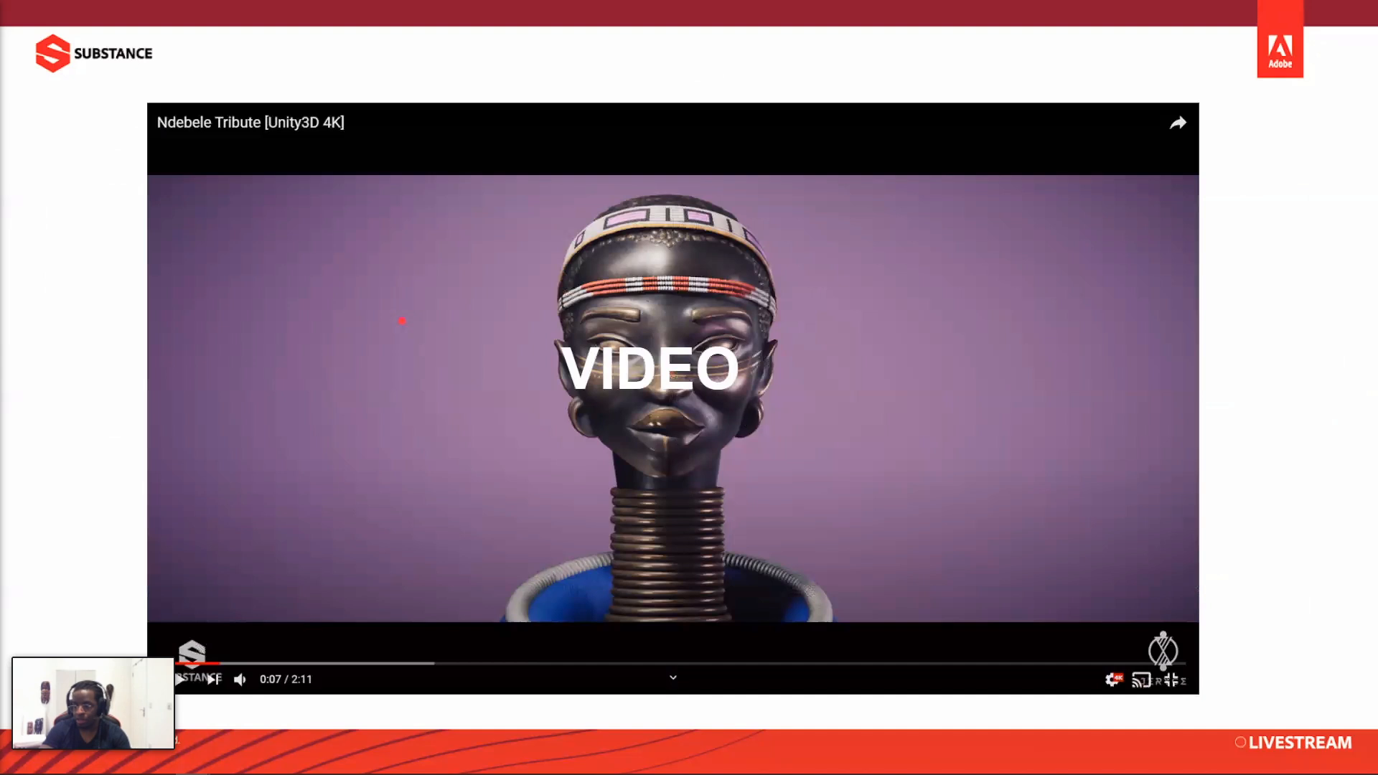
key(Right)
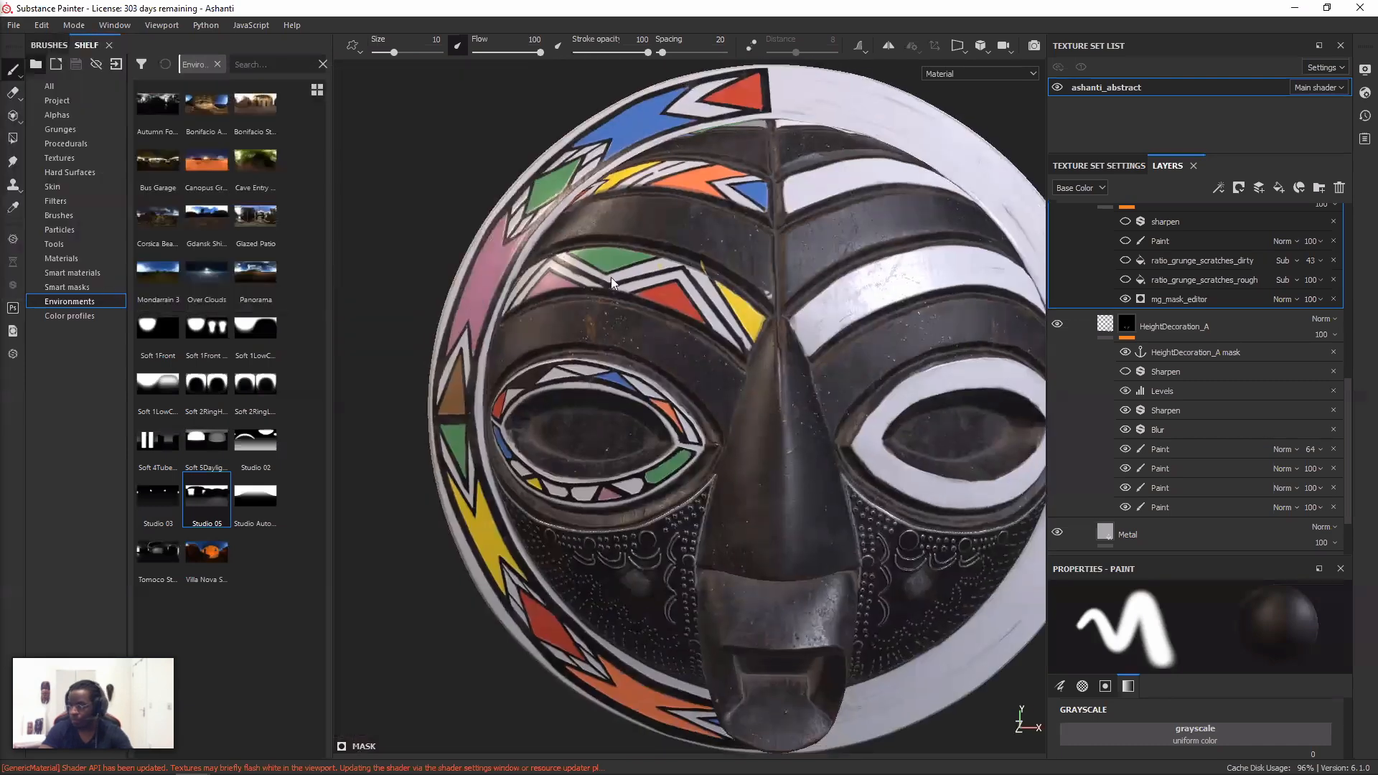
- Examine the Ashanti mask's unwrapped texture in the 2D view, up close and as a whole
alt+drag(610, 277, 627, 344)
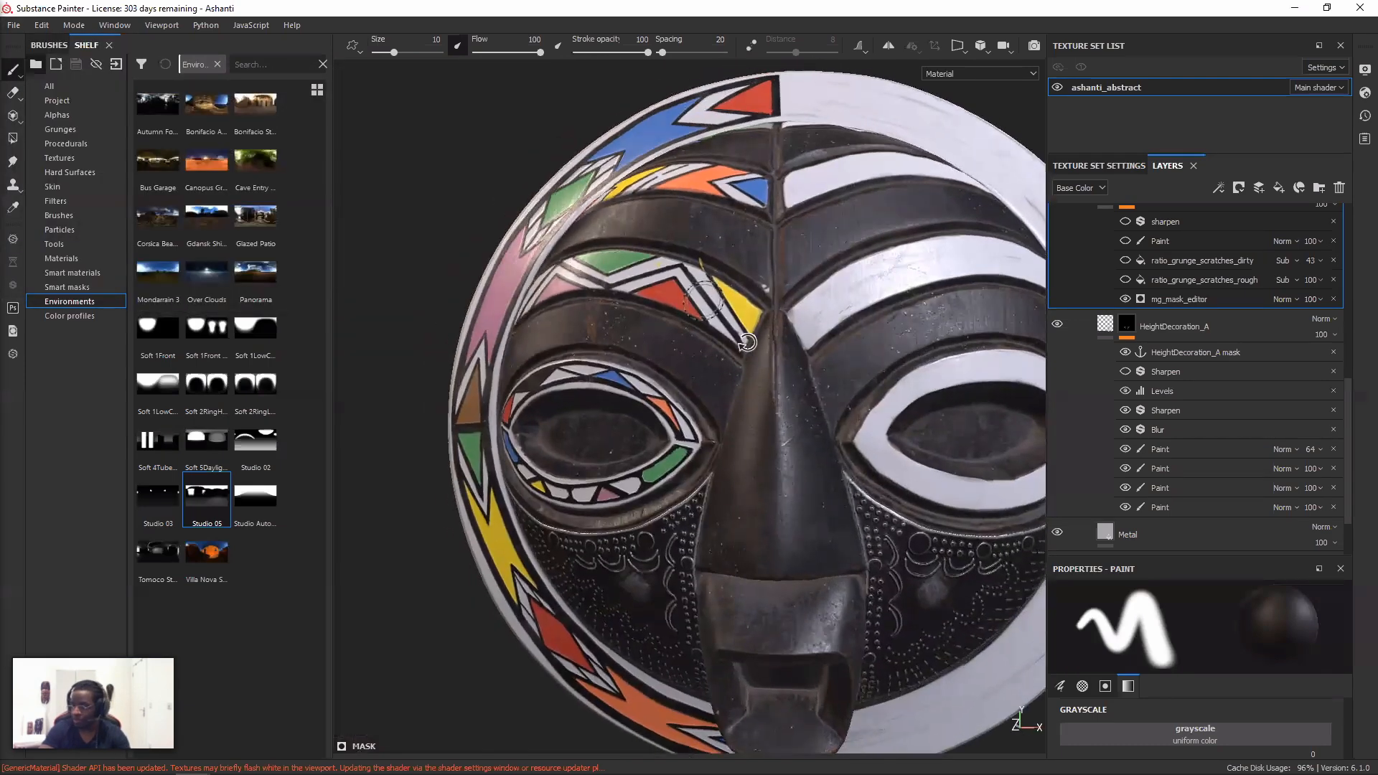
alt+drag(766, 343, 739, 345)
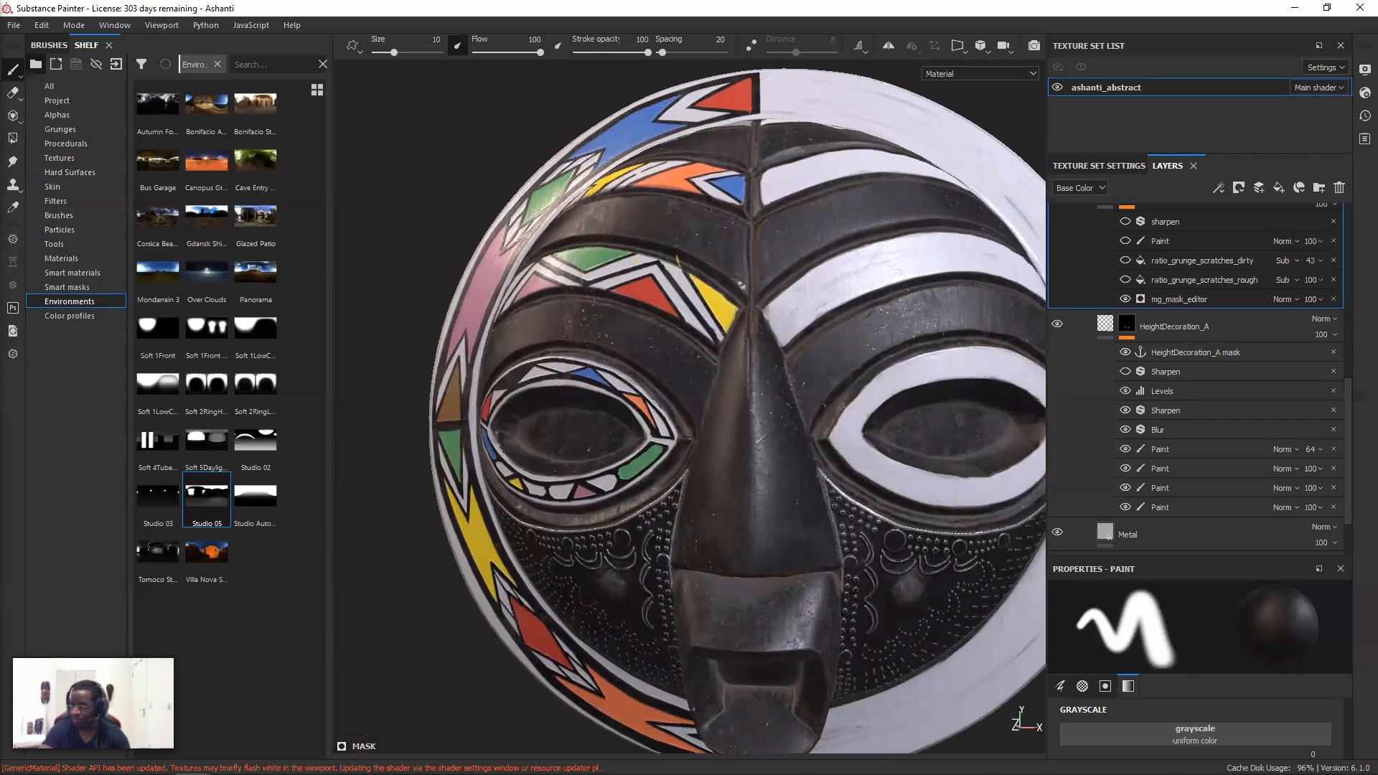
alt+middle_drag(667, 298, 565, 274)
key(F3)
alt+middle_drag(674, 323, 698, 394)
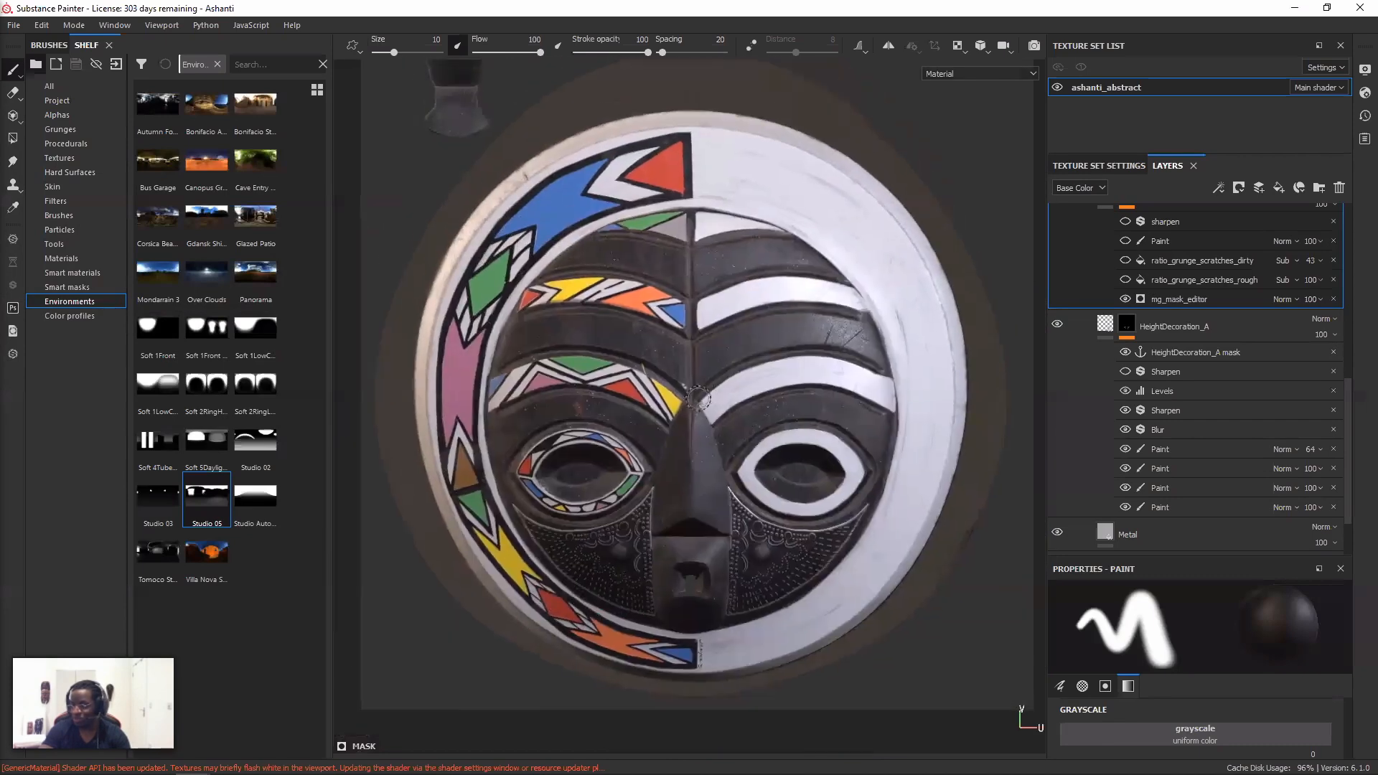
scroll(697, 394, down, 2)
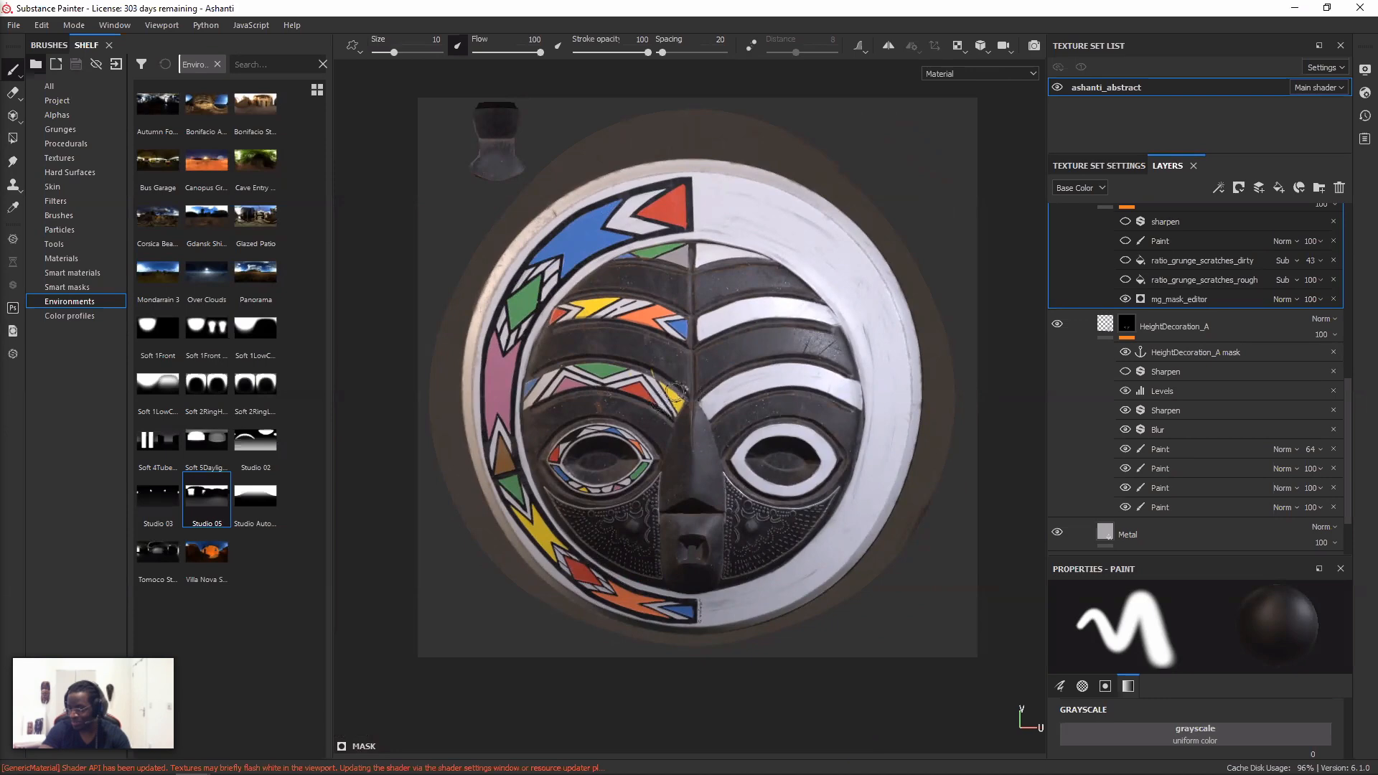
alt+middle_drag(675, 393, 688, 395)
scroll(717, 430, up, 2)
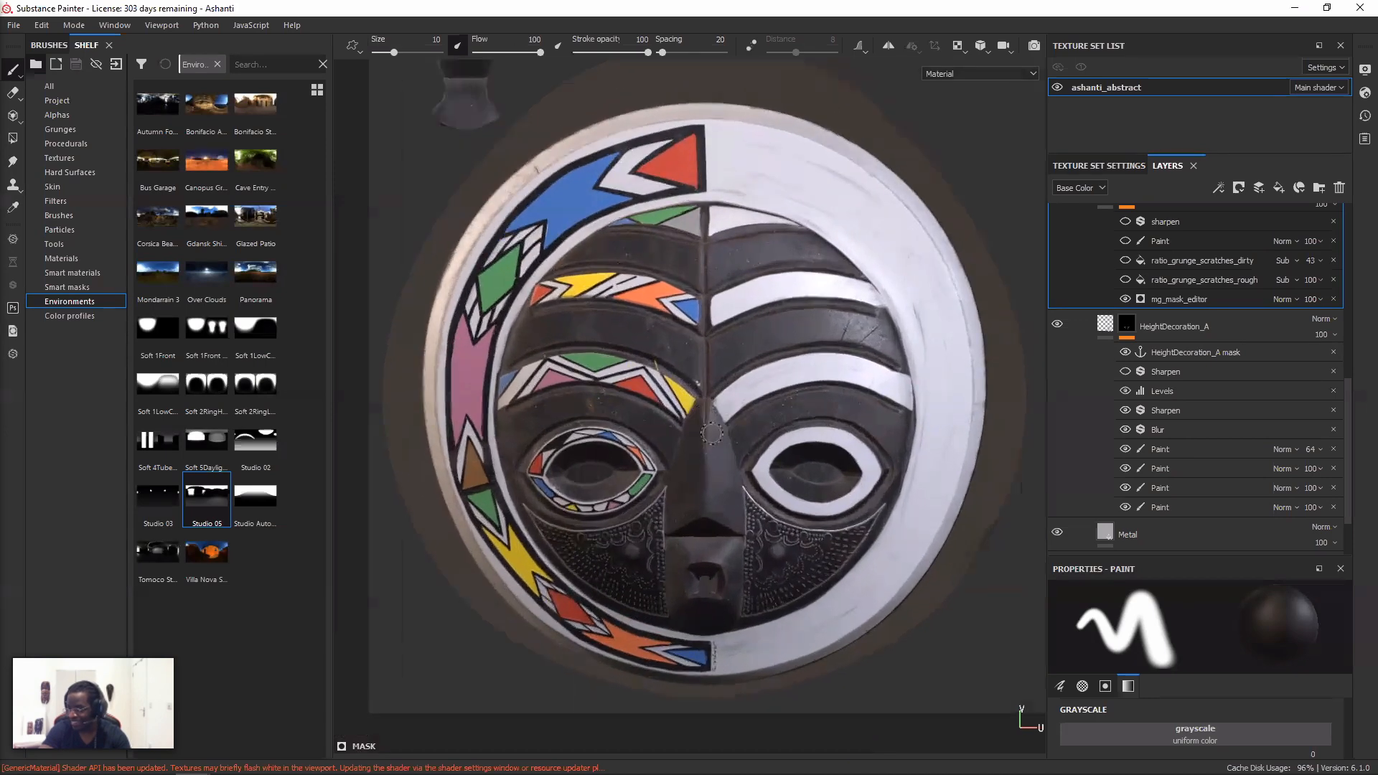
scroll(712, 433, up, 2)
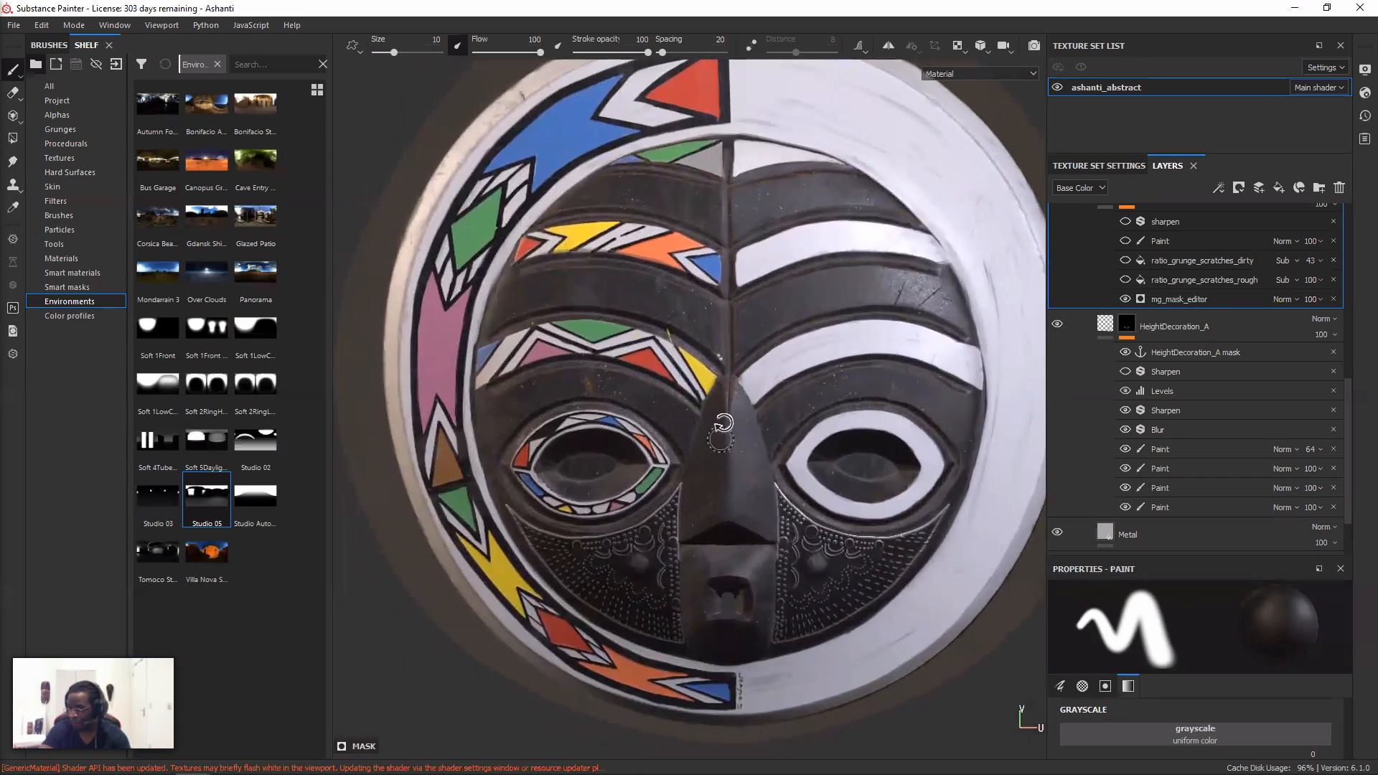
scroll(718, 438, up, 1)
alt+drag(695, 421, 735, 419)
scroll(718, 424, down, 3)
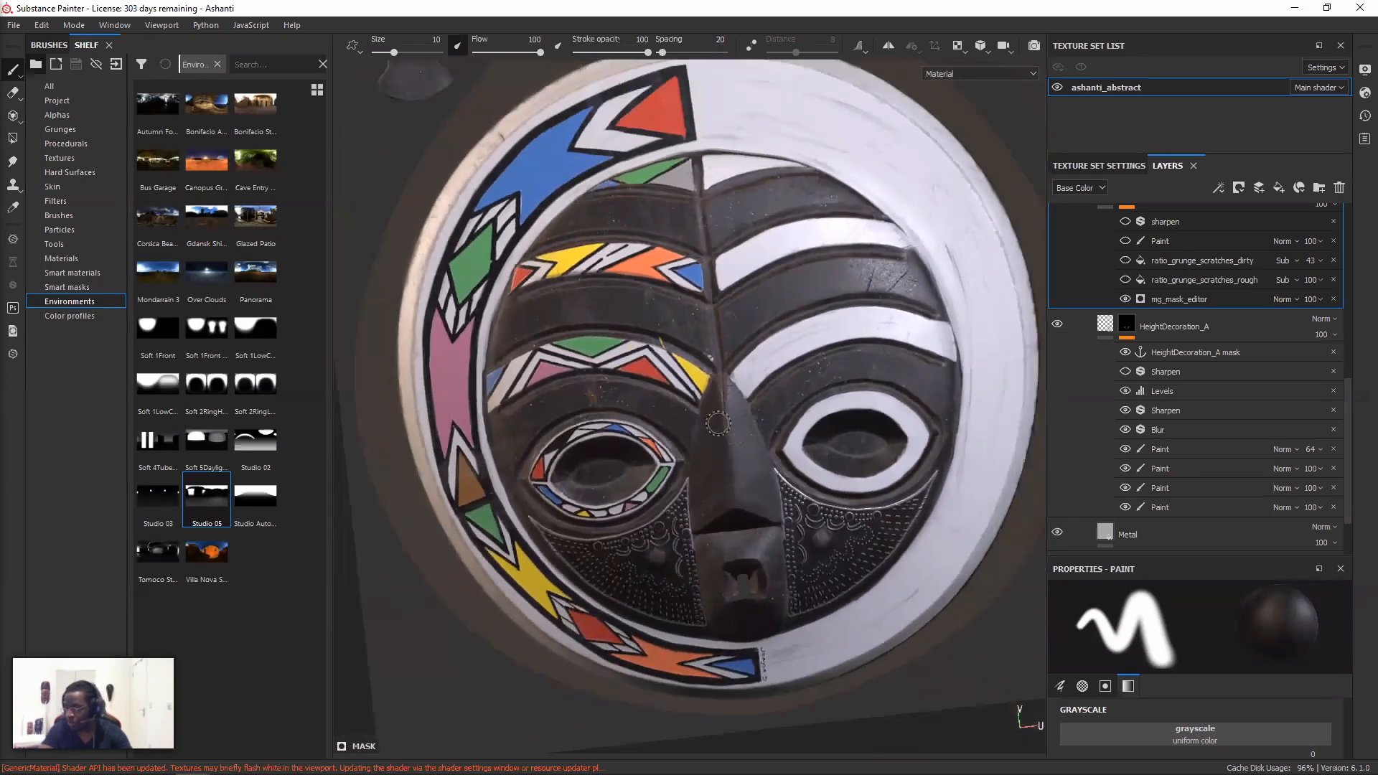
scroll(718, 424, down, 1)
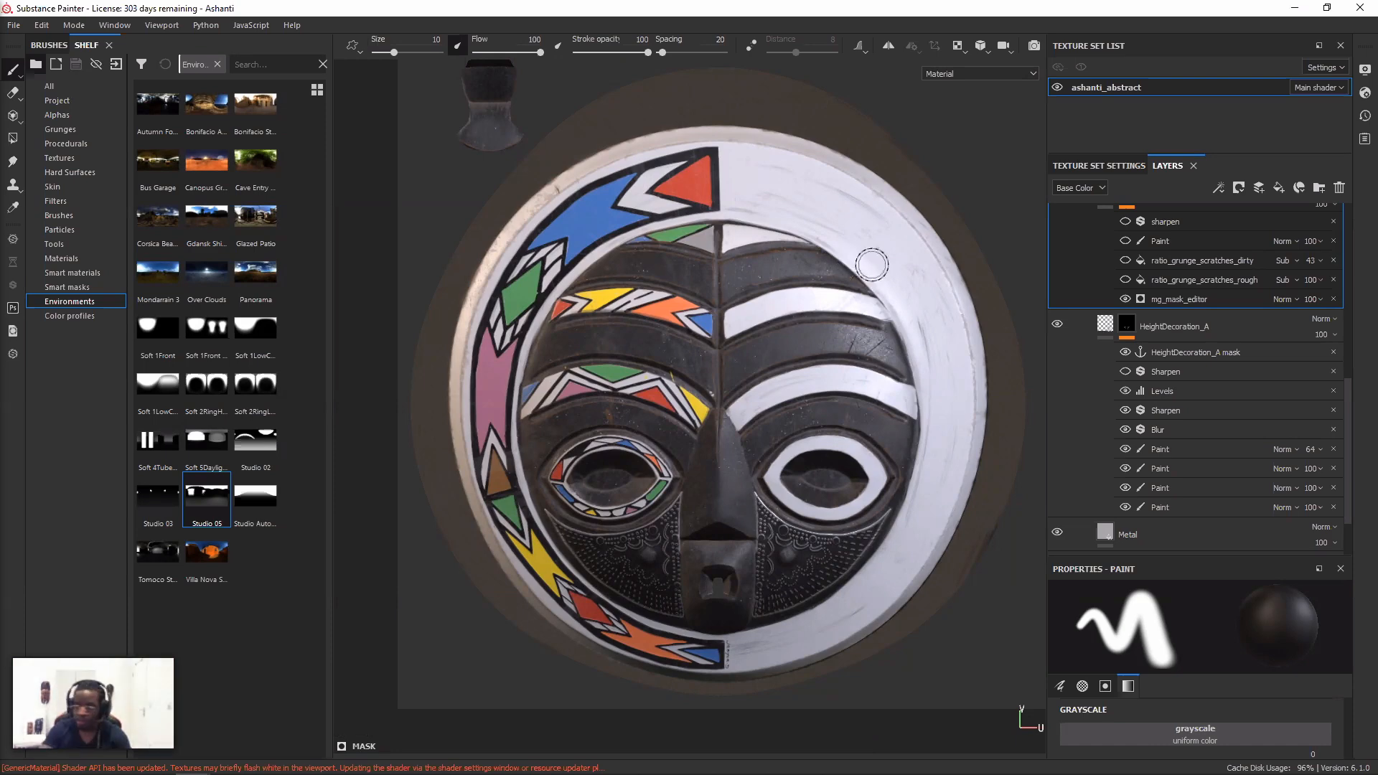
key(F2)
key(F3)
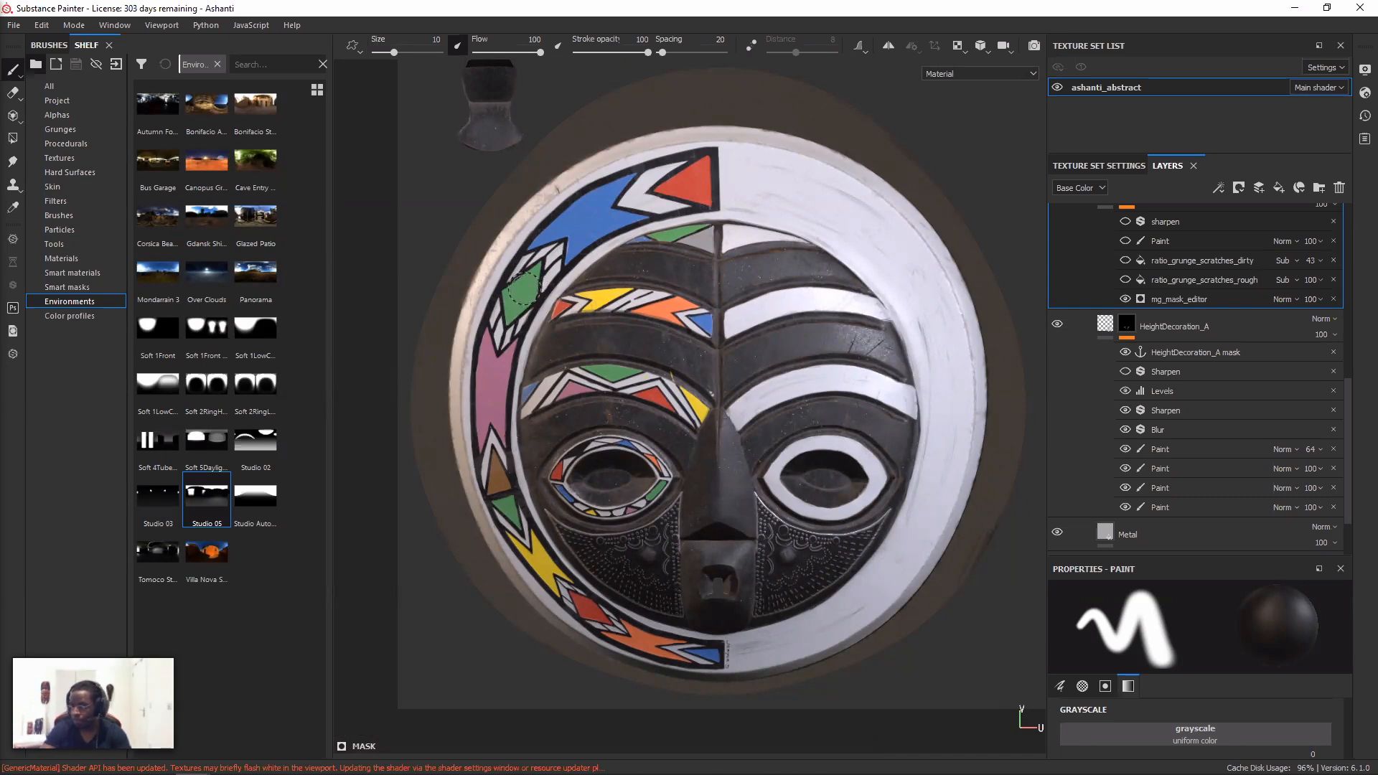
click(14, 27)
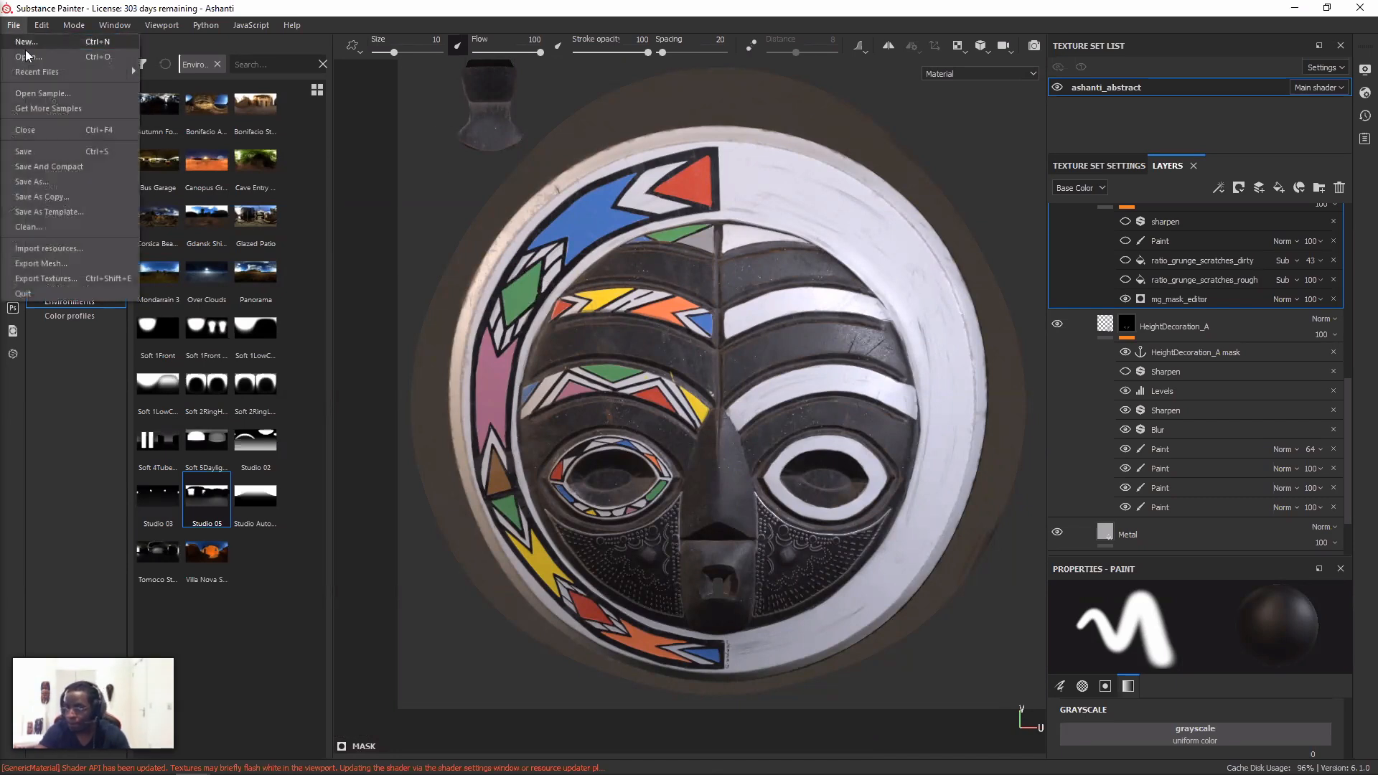
click(660, 249)
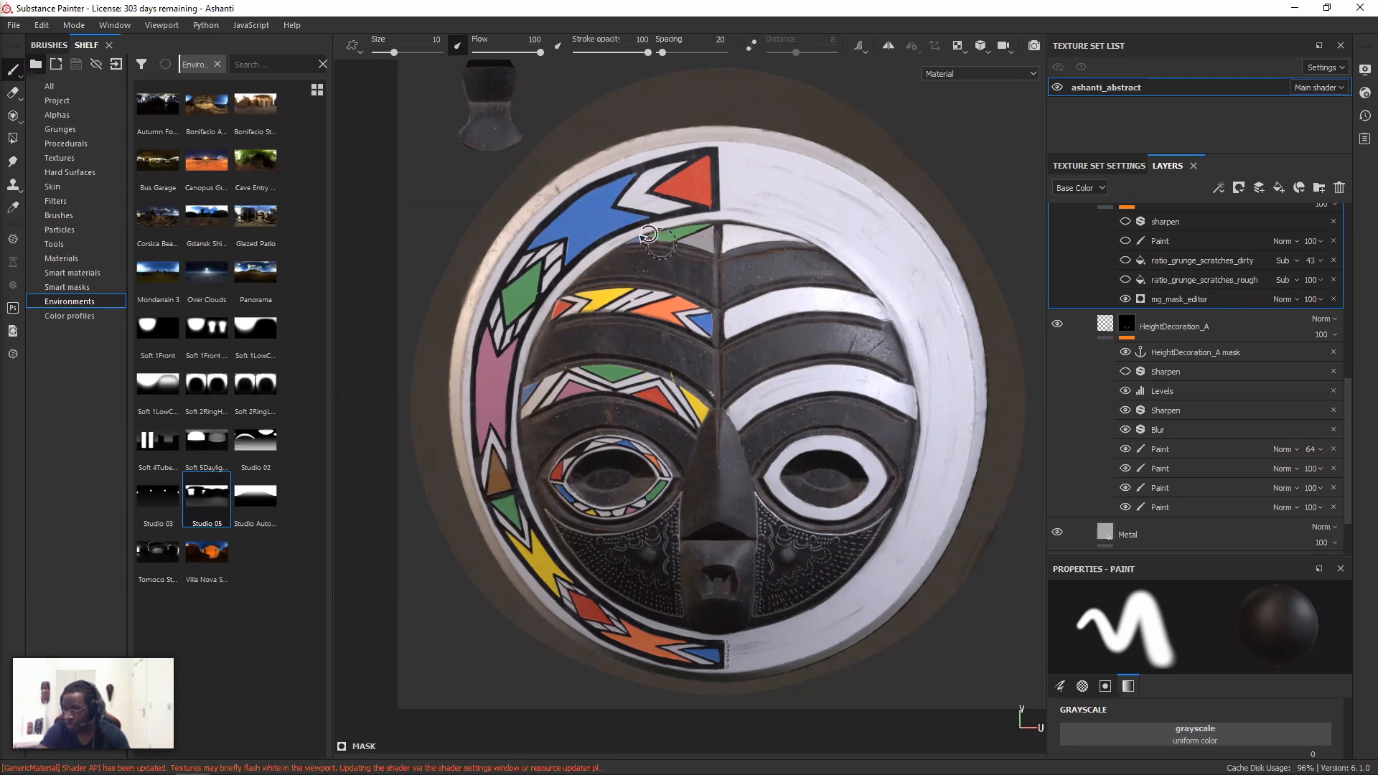
alt+drag(648, 234, 725, 219)
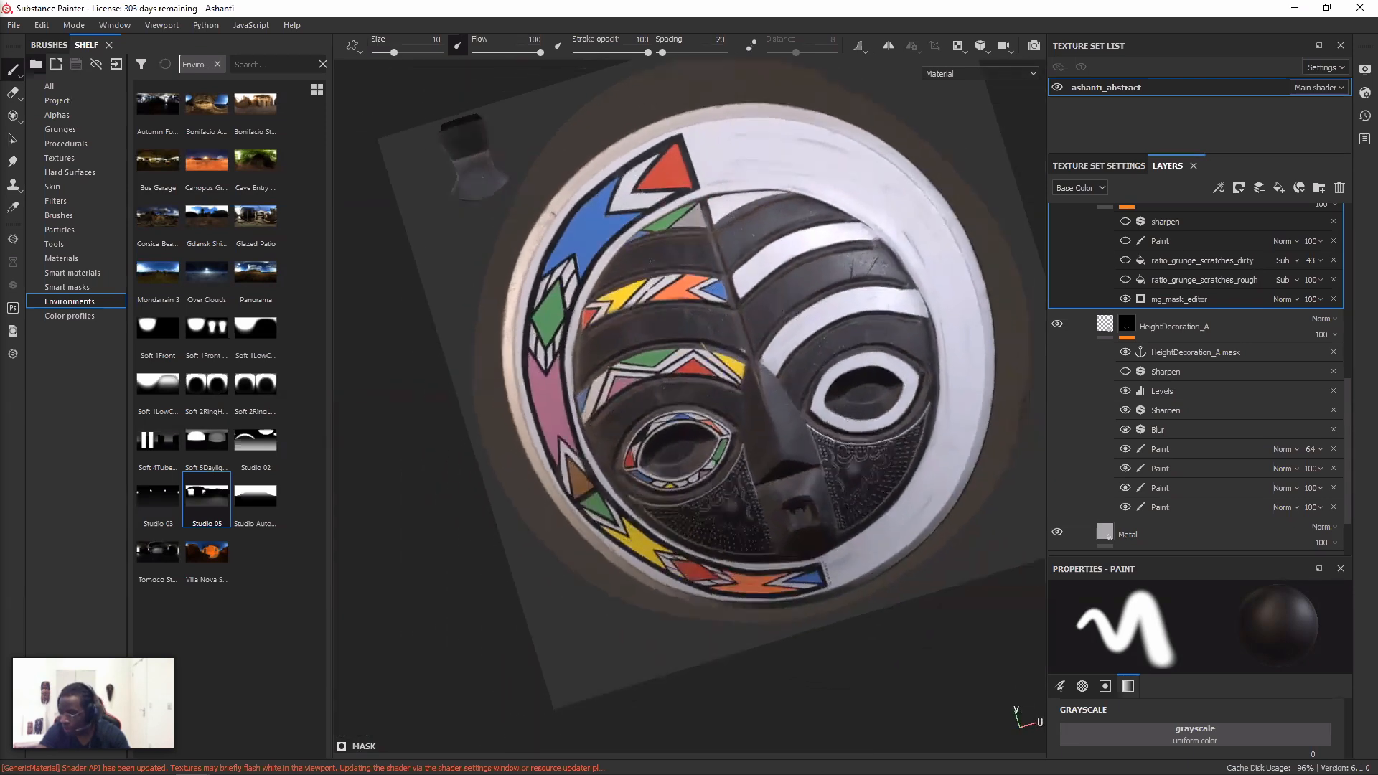
alt+middle_drag(822, 498, 747, 430)
alt+right_drag(747, 430, 811, 478)
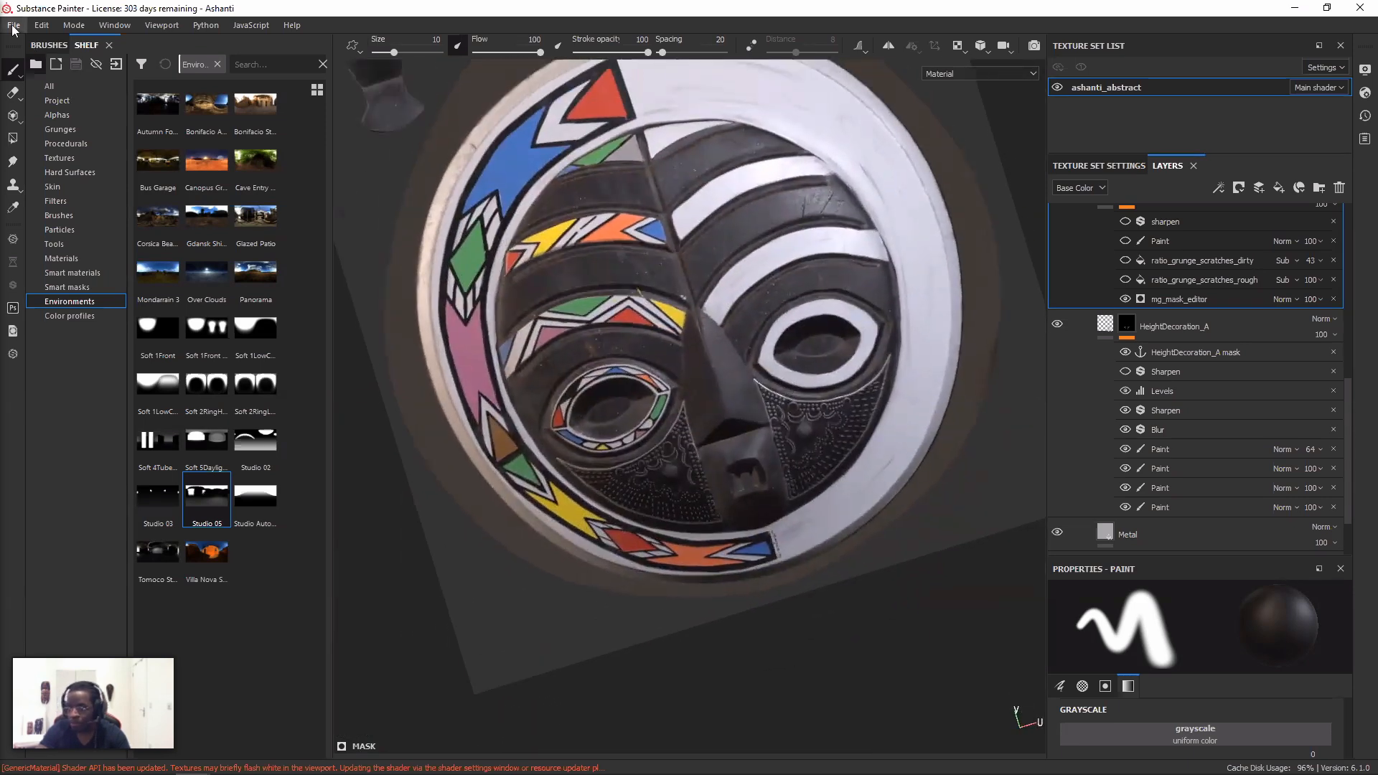
click(14, 27)
click(15, 27)
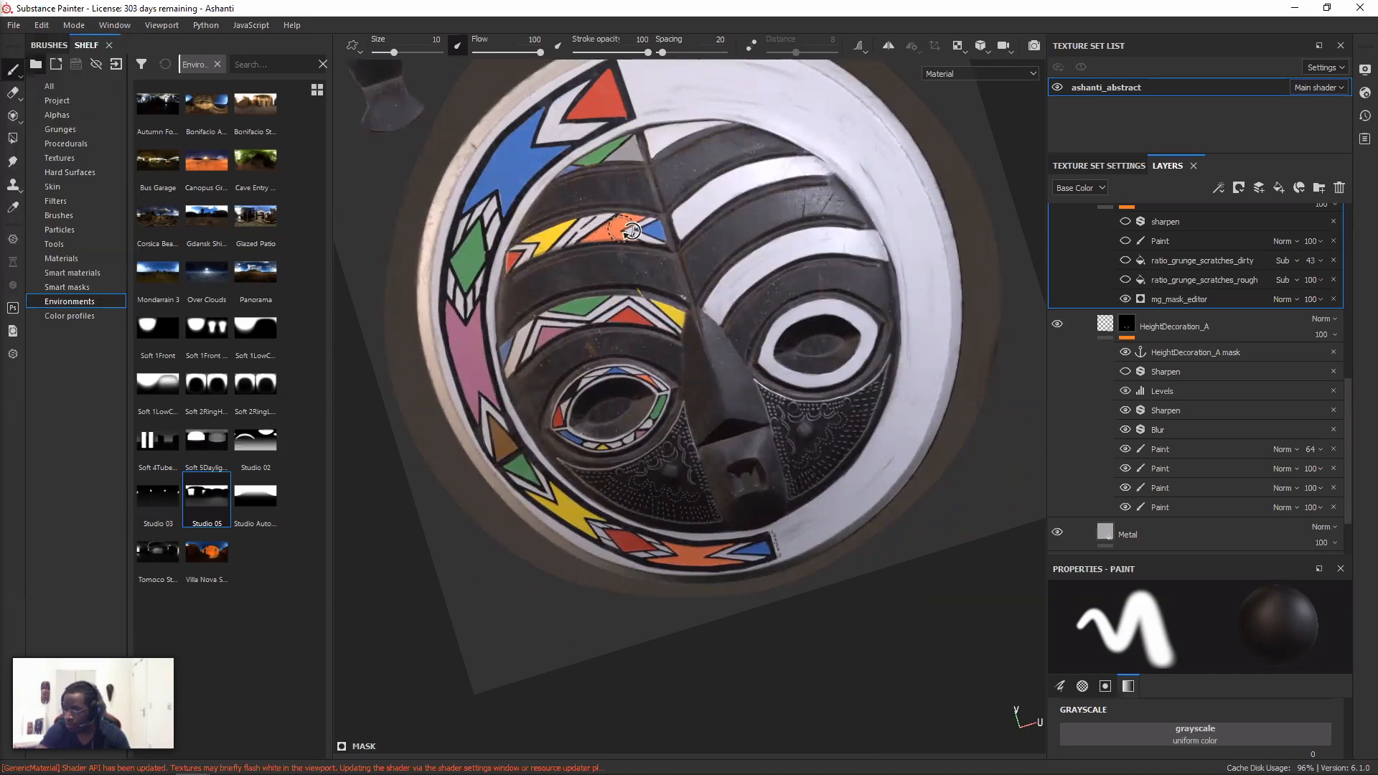
- Return to the 3D view and examine the whole mask from different angles under rotated environment lighting
alt+drag(623, 229, 639, 236)
key(F2)
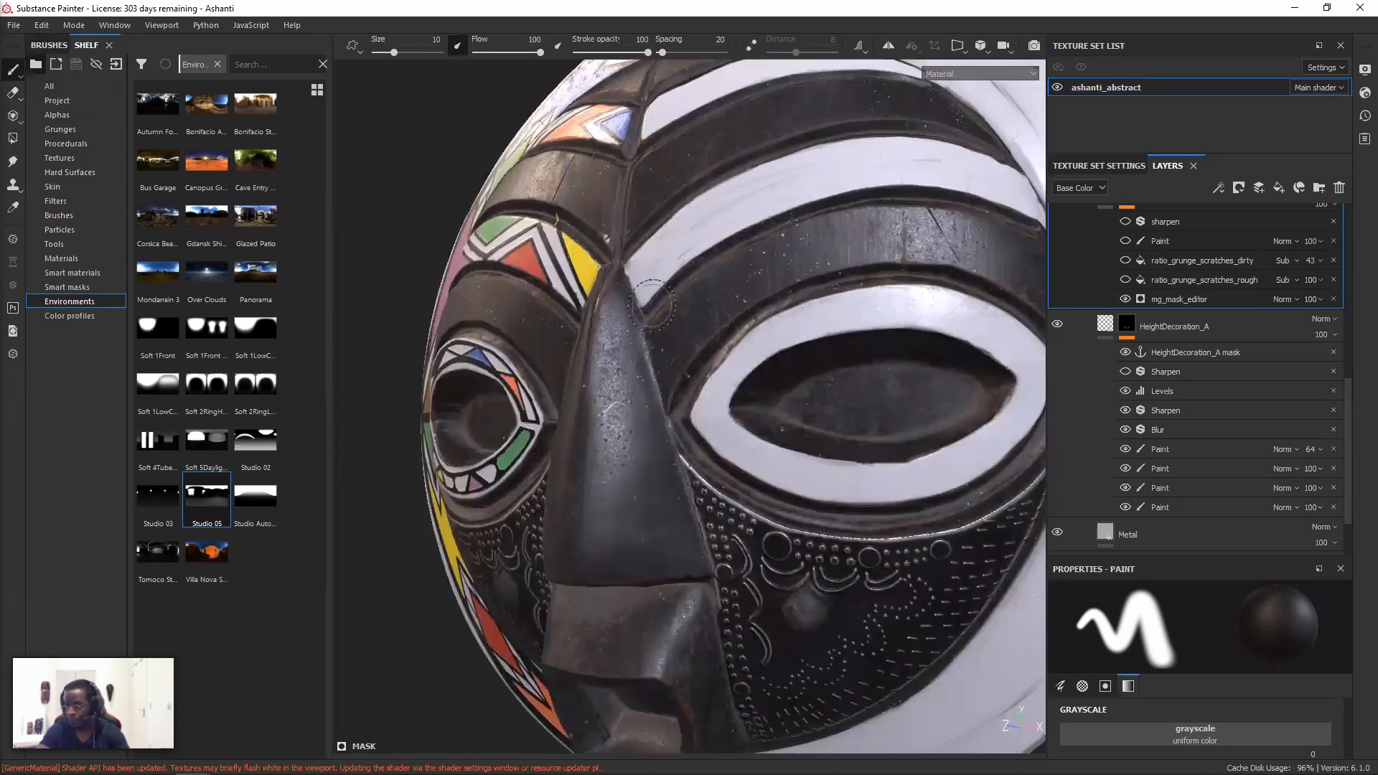
alt+right_drag(646, 301, 516, 359)
alt+drag(517, 359, 594, 381)
mouse_move(594, 381)
shift+right_down()
mouse_move(625, 381)
mouse_move(606, 373)
shift+right_up()
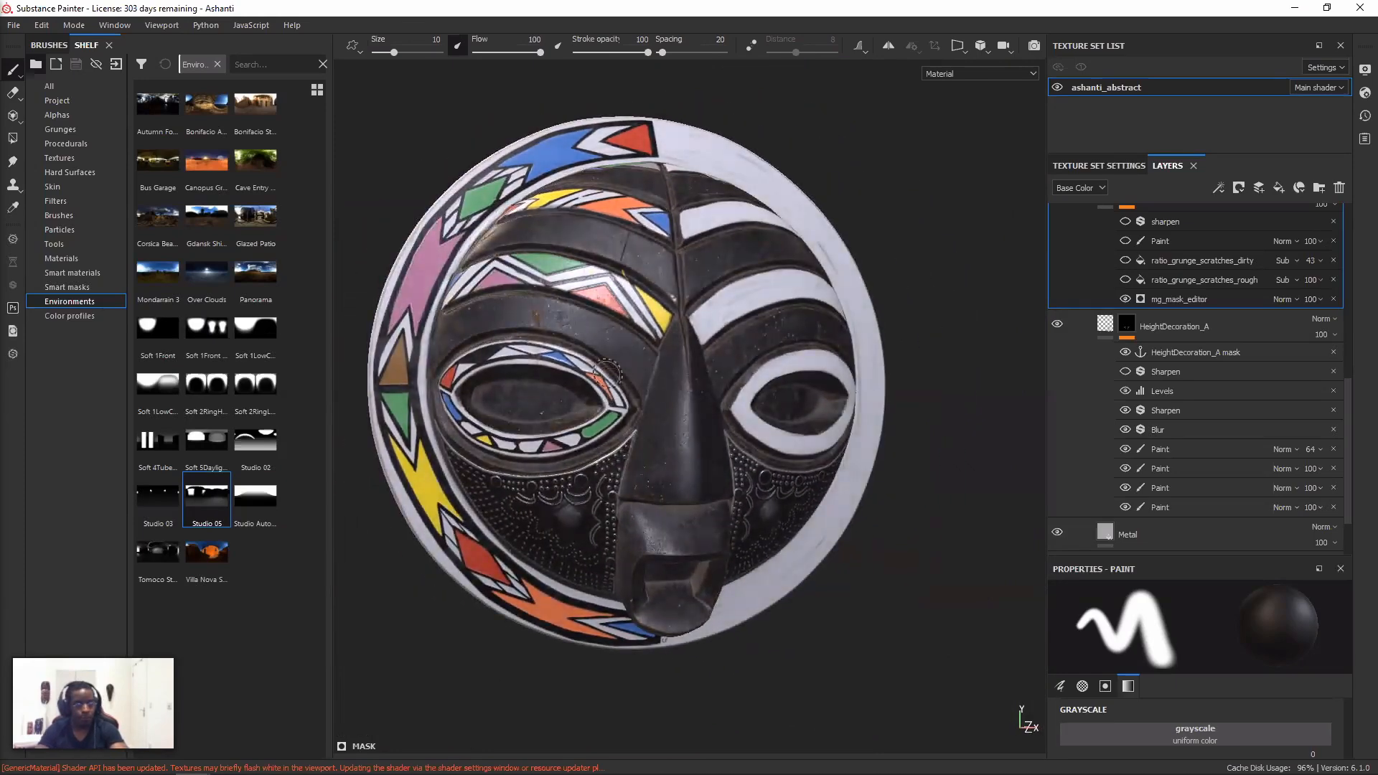
alt+drag(606, 355, 520, 315)
shift+right_drag(520, 316, 646, 316)
- Apply the Studio 05 environment to the scene and set its rotation to 20
click(1360, 94)
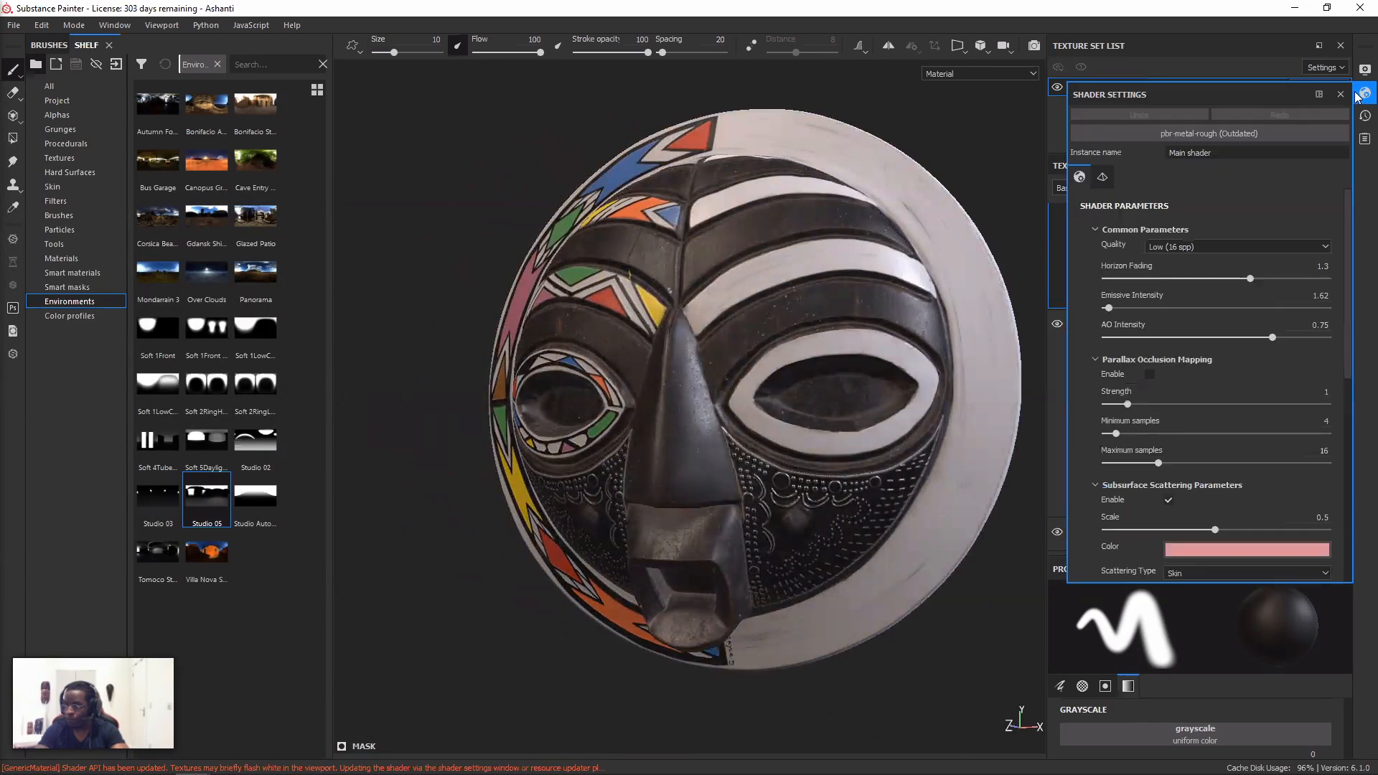
scroll(483, 328, down, 3)
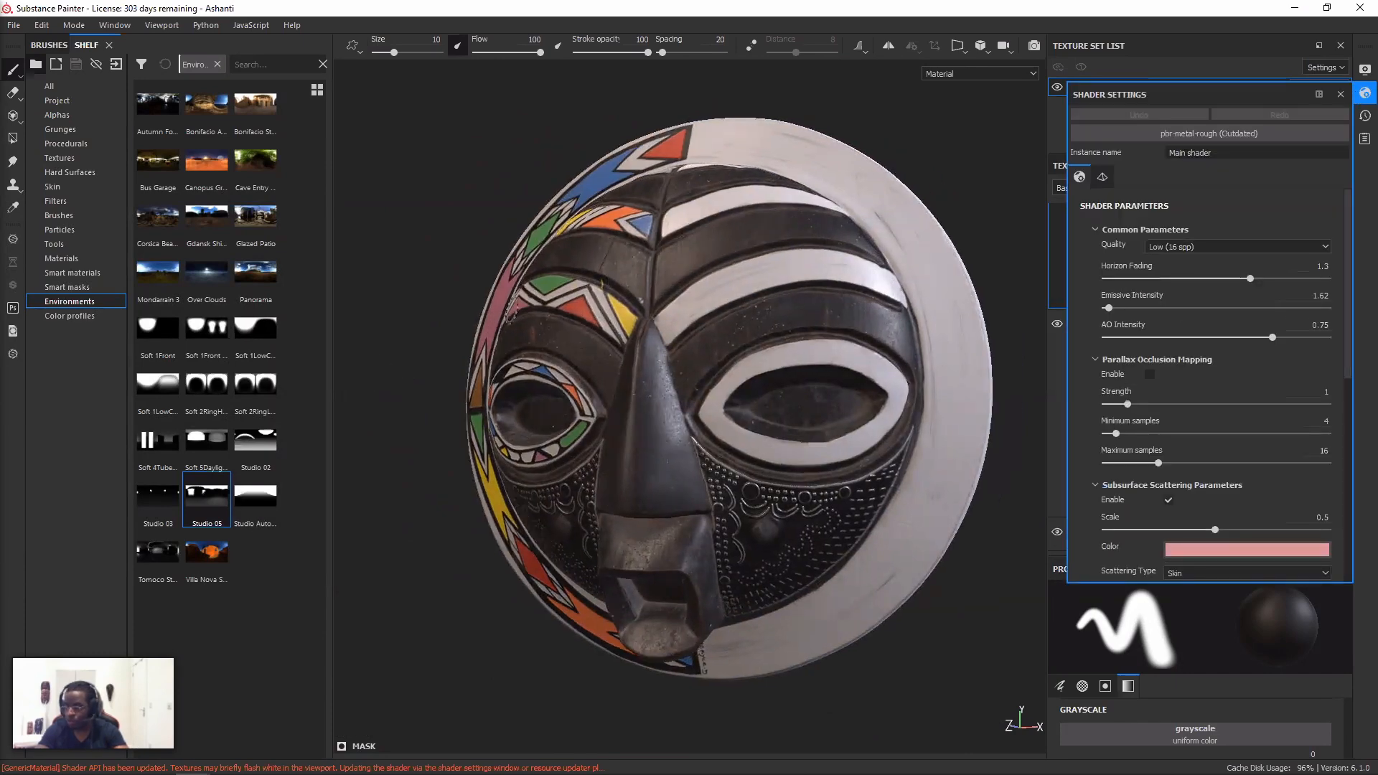
scroll(399, 399, up, 2)
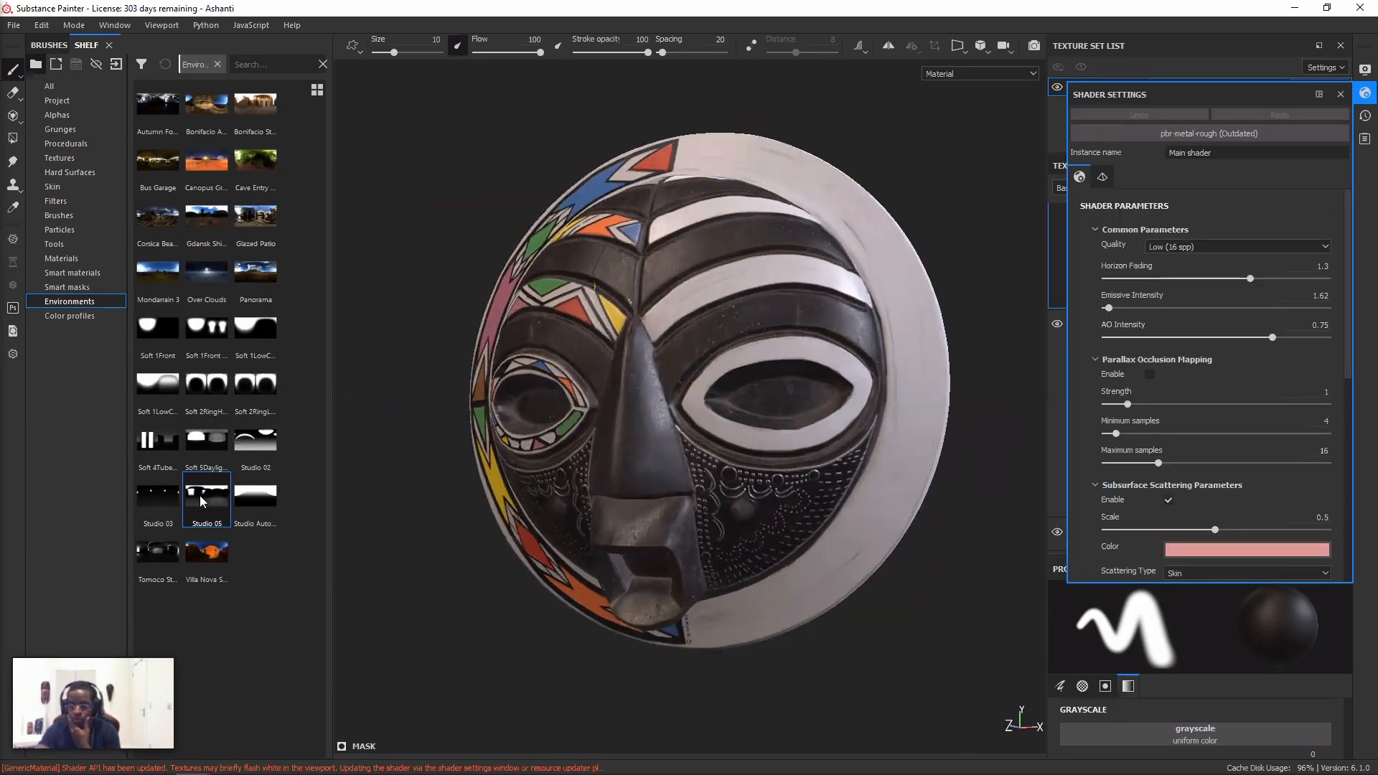
mouse_move(200, 498)
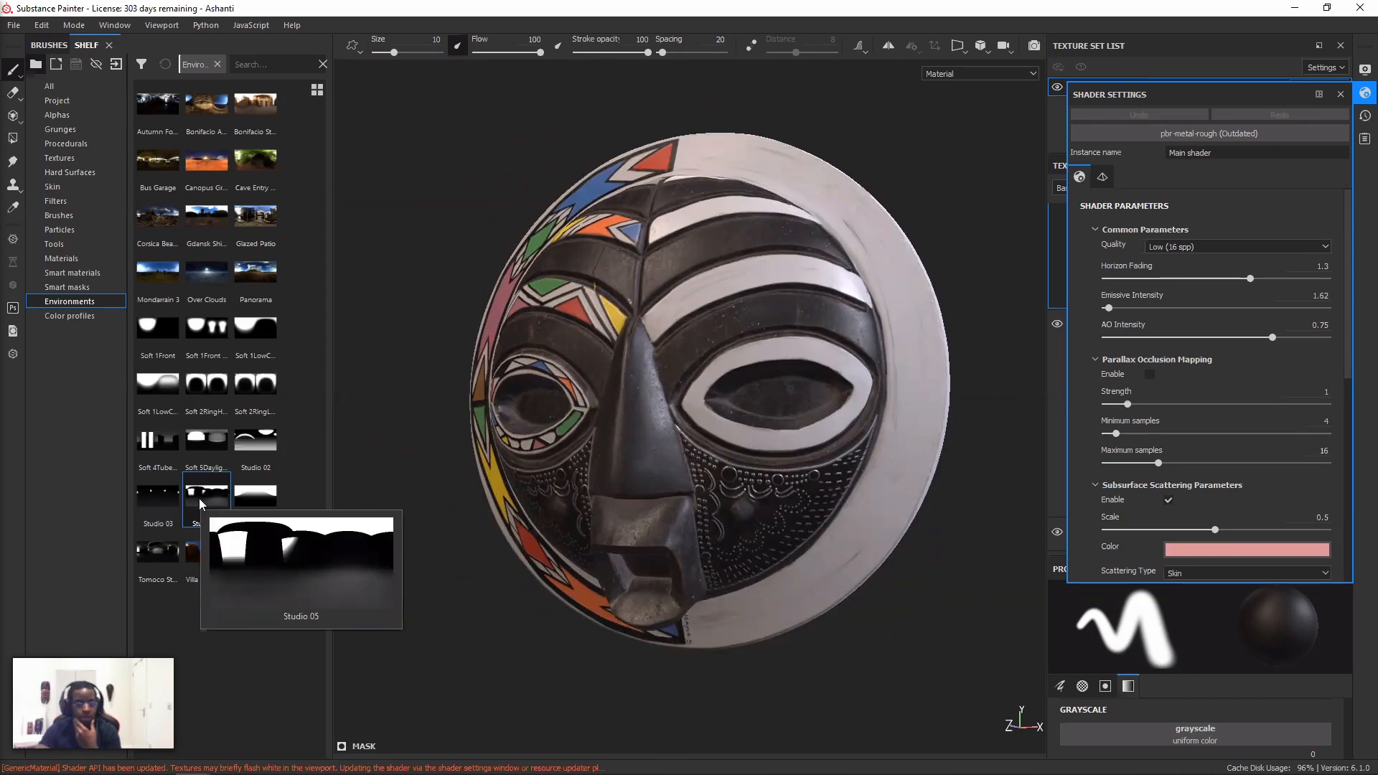
drag(200, 498, 440, 236)
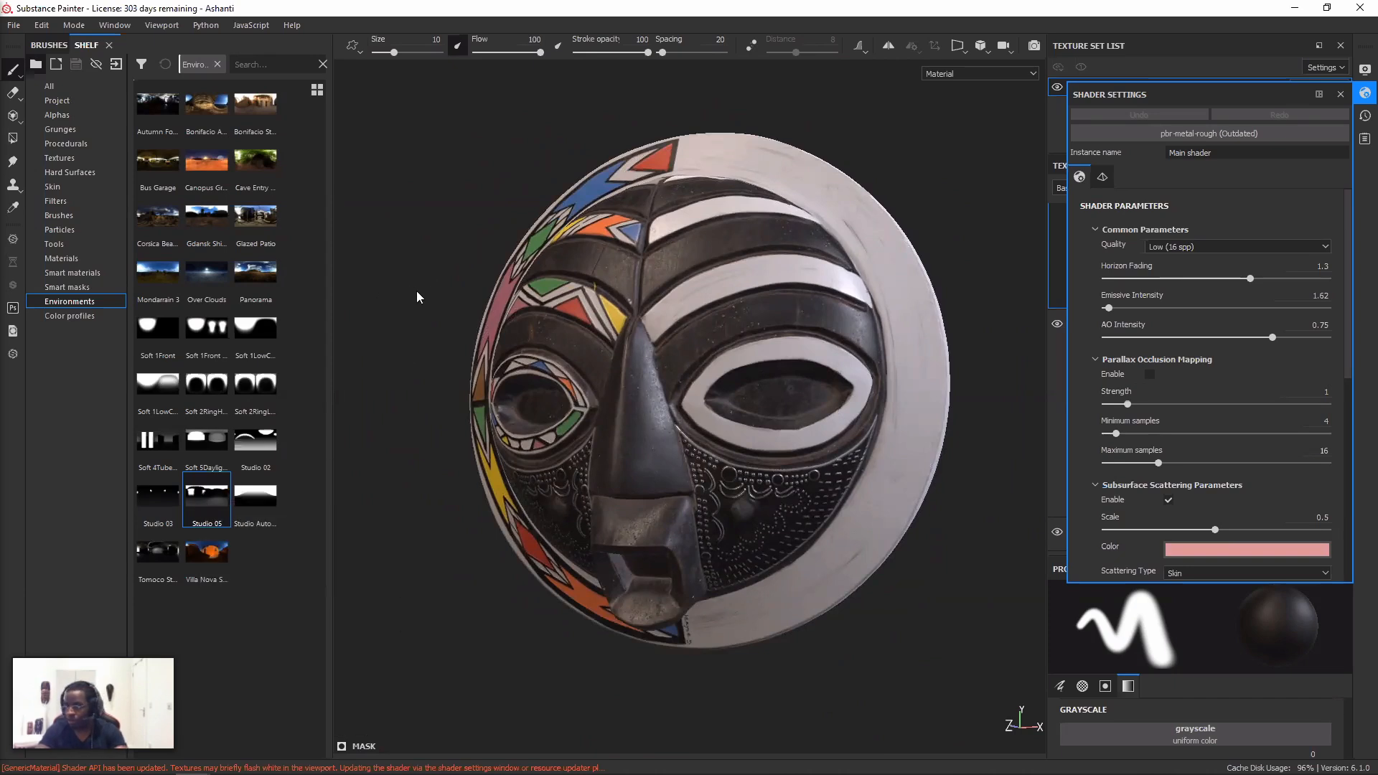
shift+right_drag(416, 291, 424, 292)
alt+drag(444, 310, 478, 341)
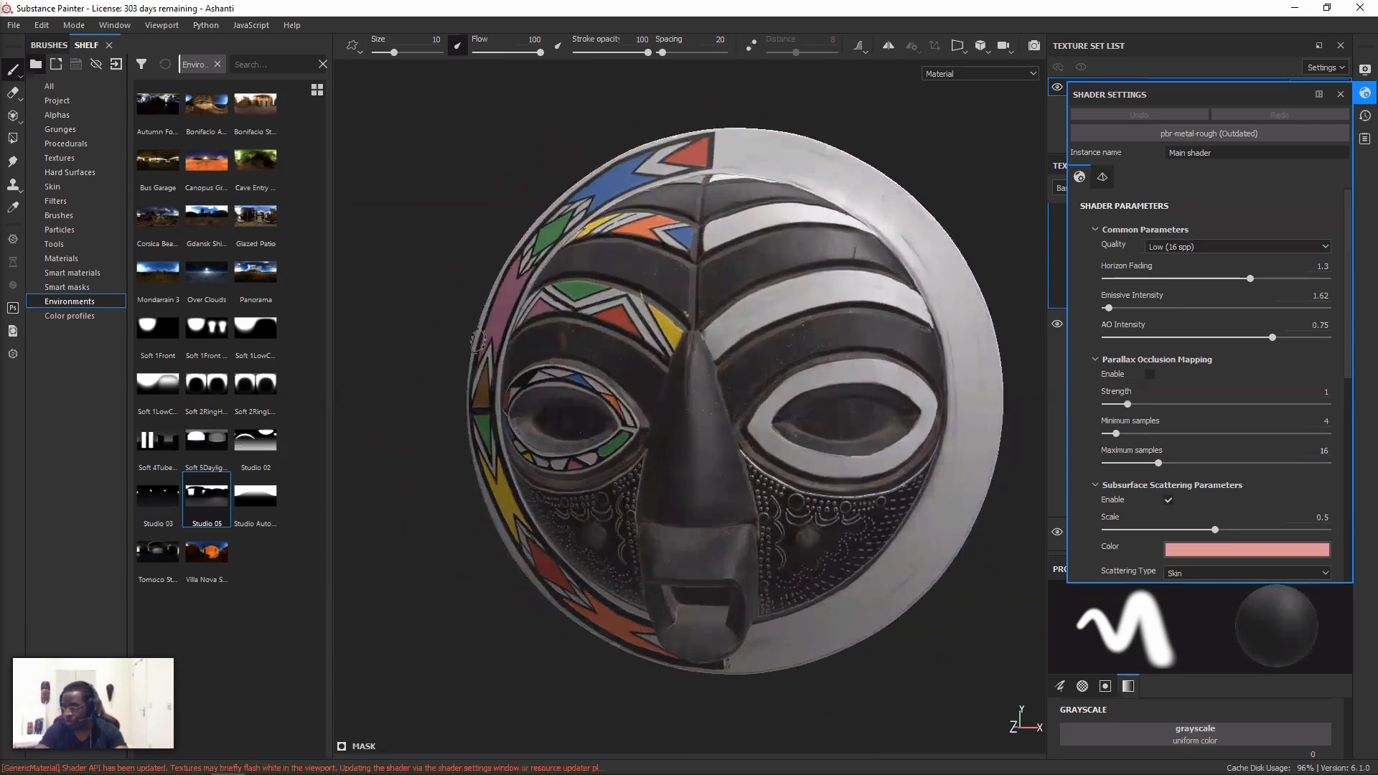
scroll(478, 342, up, 1)
- Turn on shadows in the display settings with 78 opacity, and rotate the environment to 310
click(1150, 374)
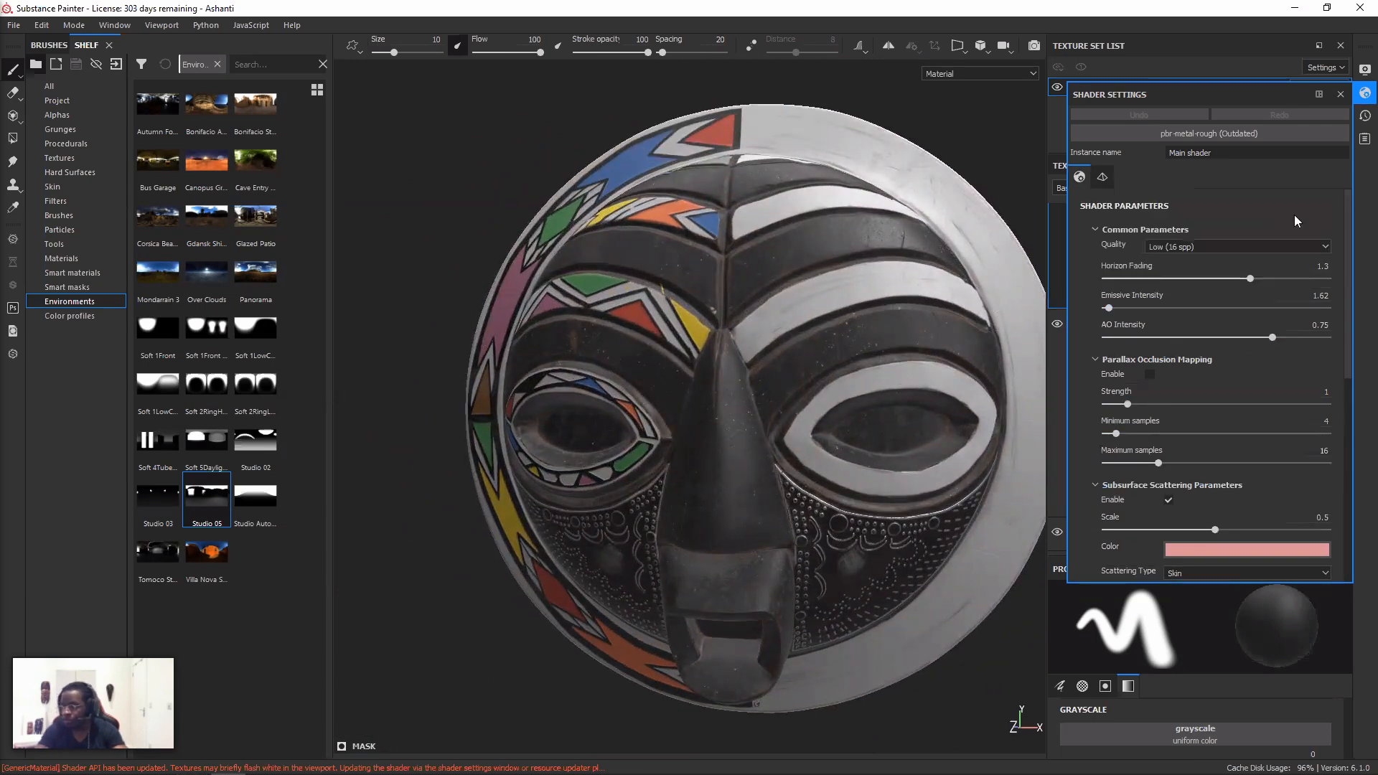
click(1365, 116)
click(1365, 69)
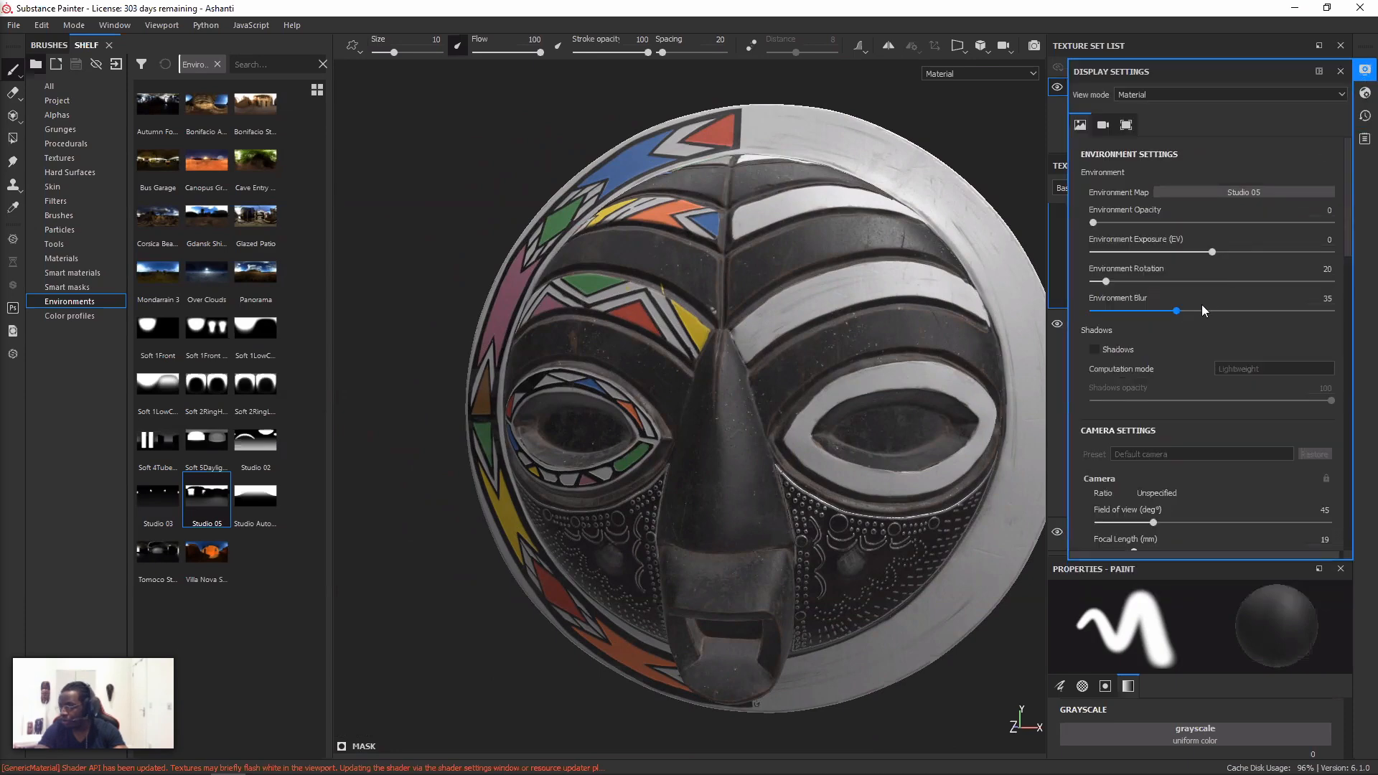
click(1108, 350)
alt+drag(703, 301, 782, 283)
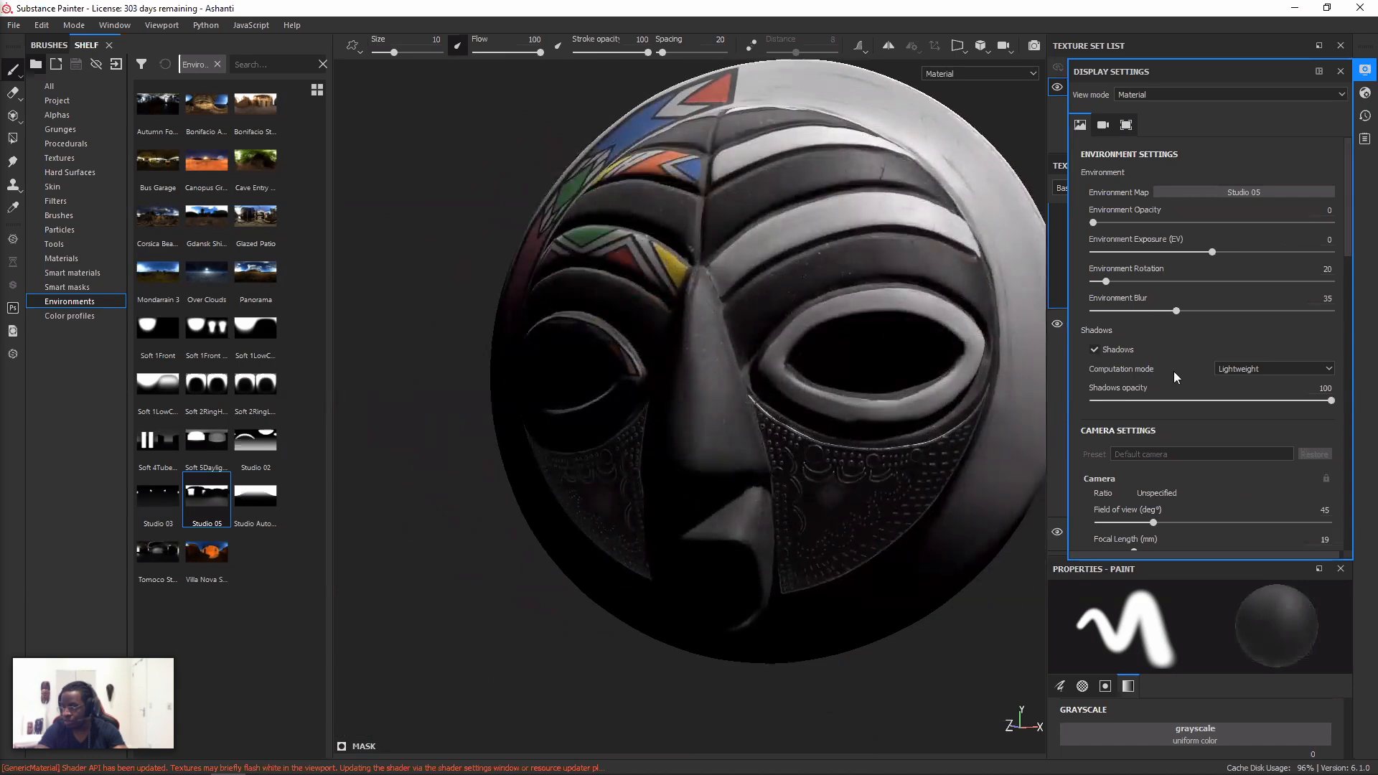
drag(1169, 400, 1276, 399)
shift+right_drag(717, 411, 843, 386)
- Set the shadows' computation mode to Average and examine the shadowed mask from the front and side
click(1274, 368)
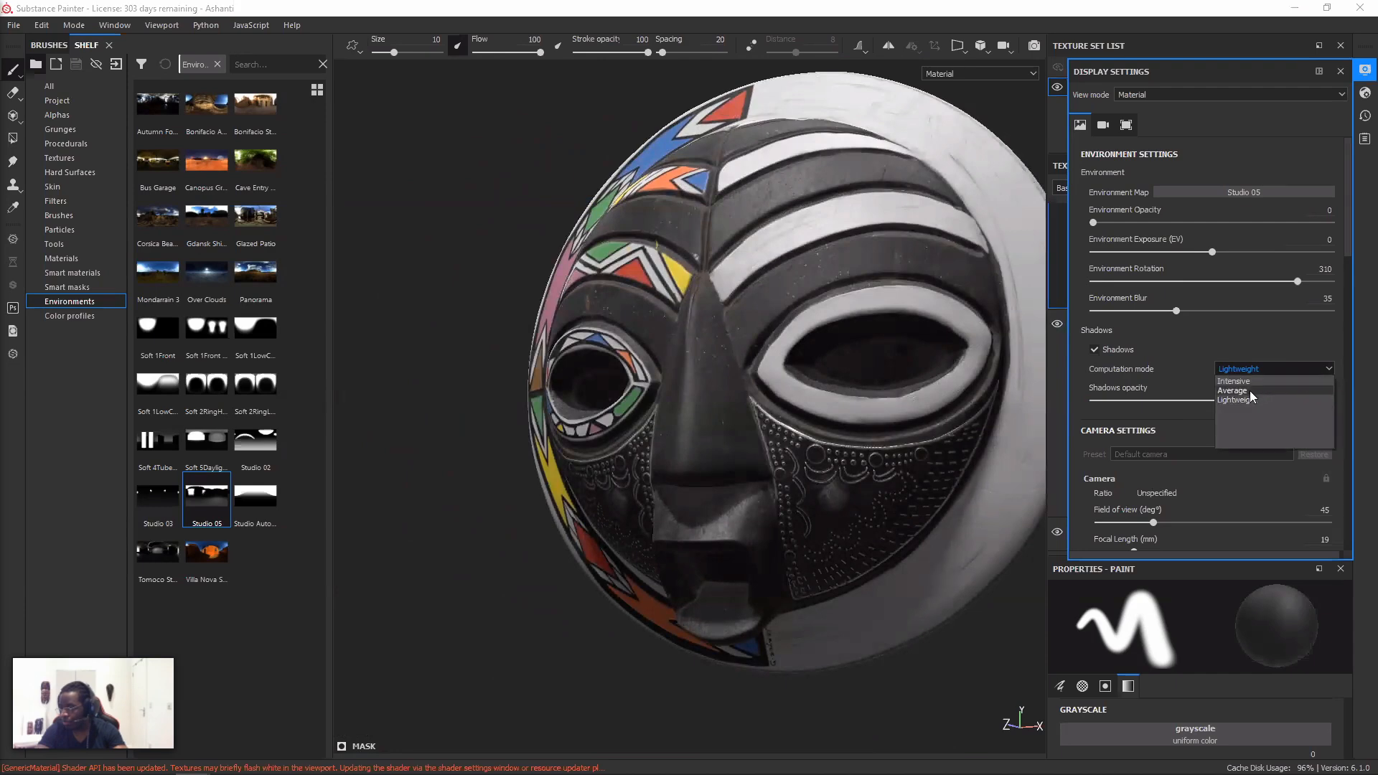
click(1250, 390)
alt+drag(903, 396, 965, 399)
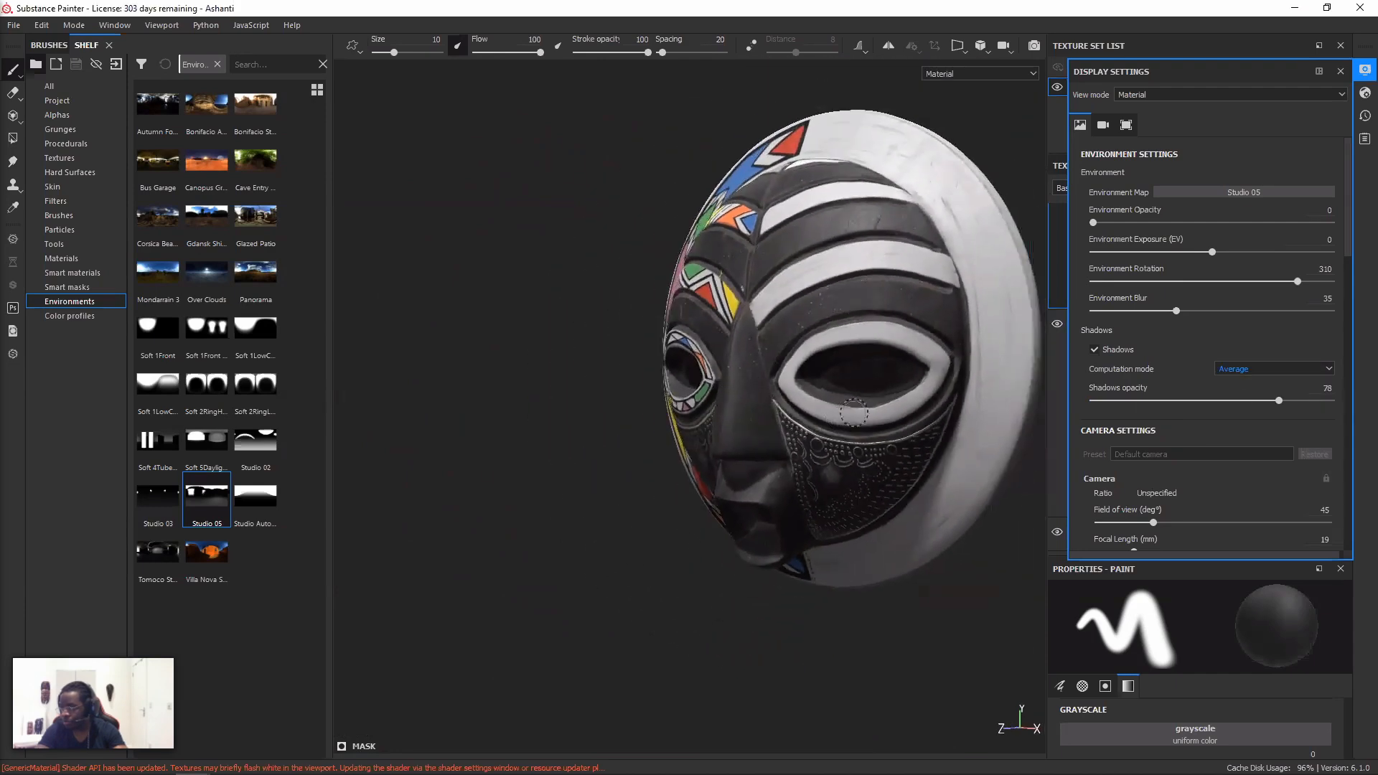
key(f)
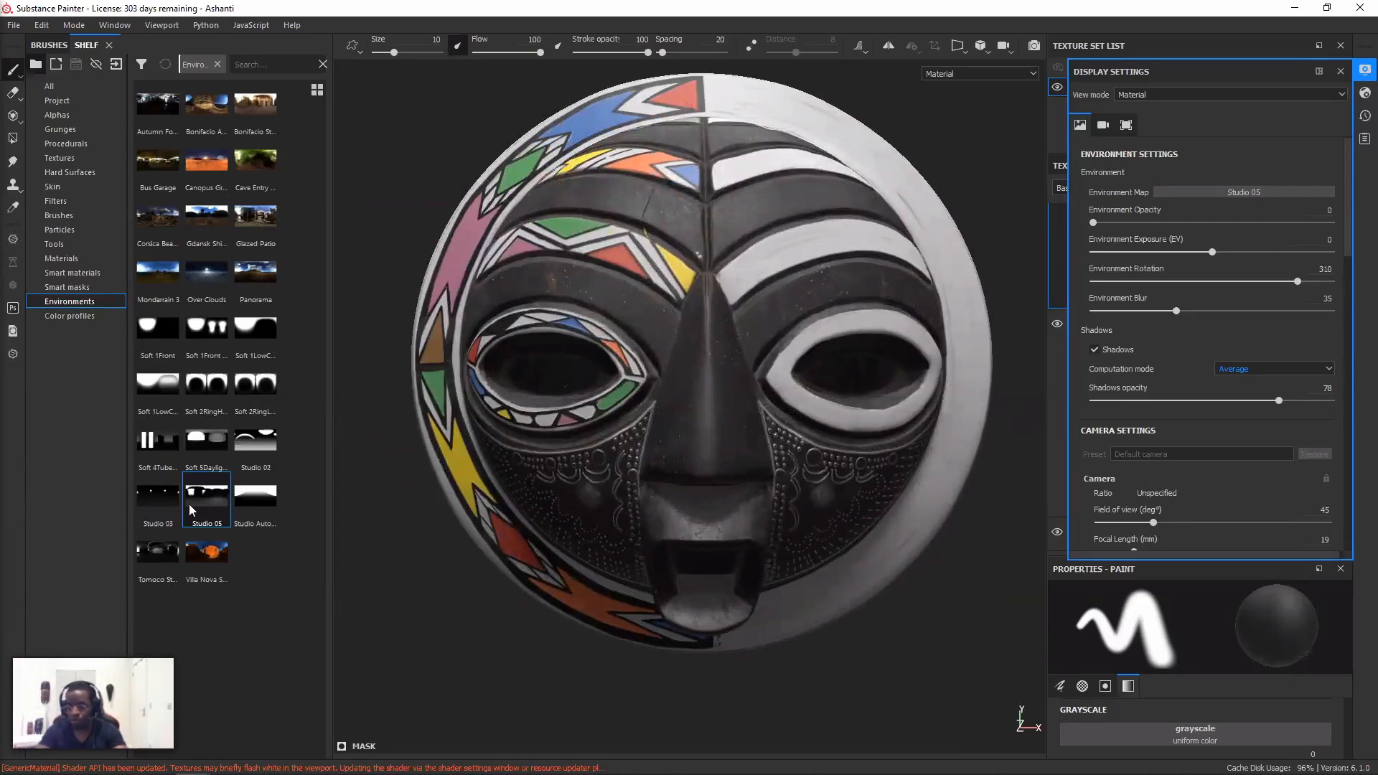
alt+drag(422, 494, 375, 486)
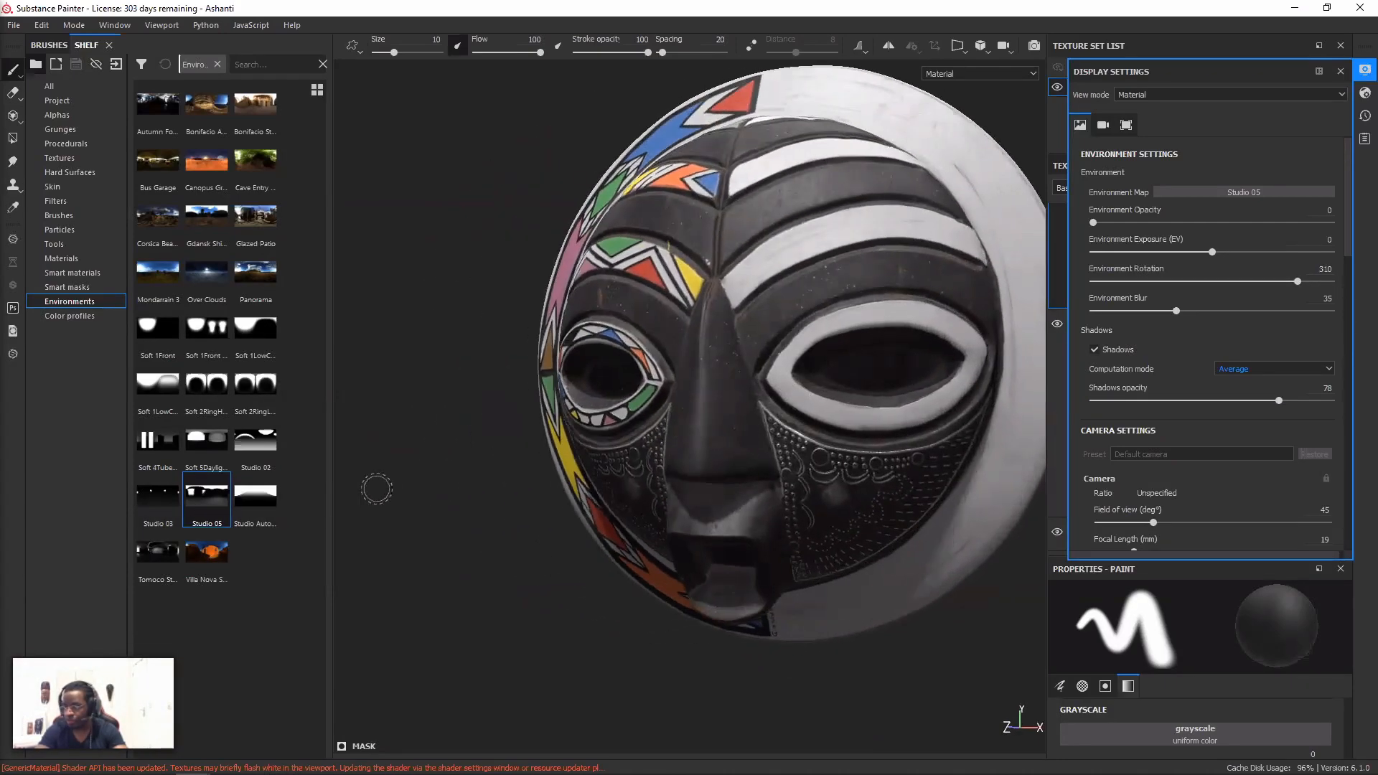
- Apply the Studio 03 environment to the scene and set its rotation to 322
mouse_move(530, 433)
shift+right_down()
mouse_move(545, 433)
mouse_move(522, 434)
shift+right_up()
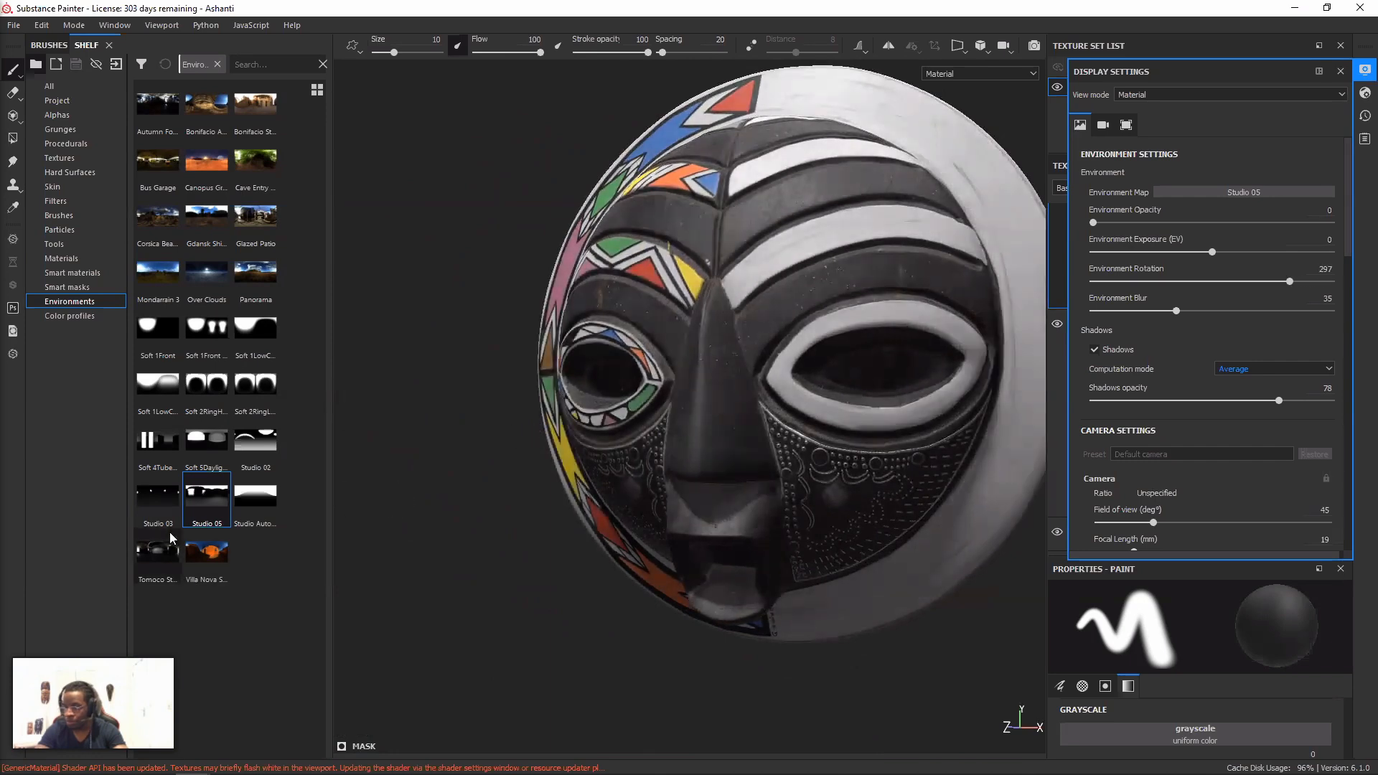
drag(158, 495, 627, 454)
mouse_move(627, 453)
shift+right_down()
mouse_move(652, 452)
mouse_move(636, 453)
shift+right_up()
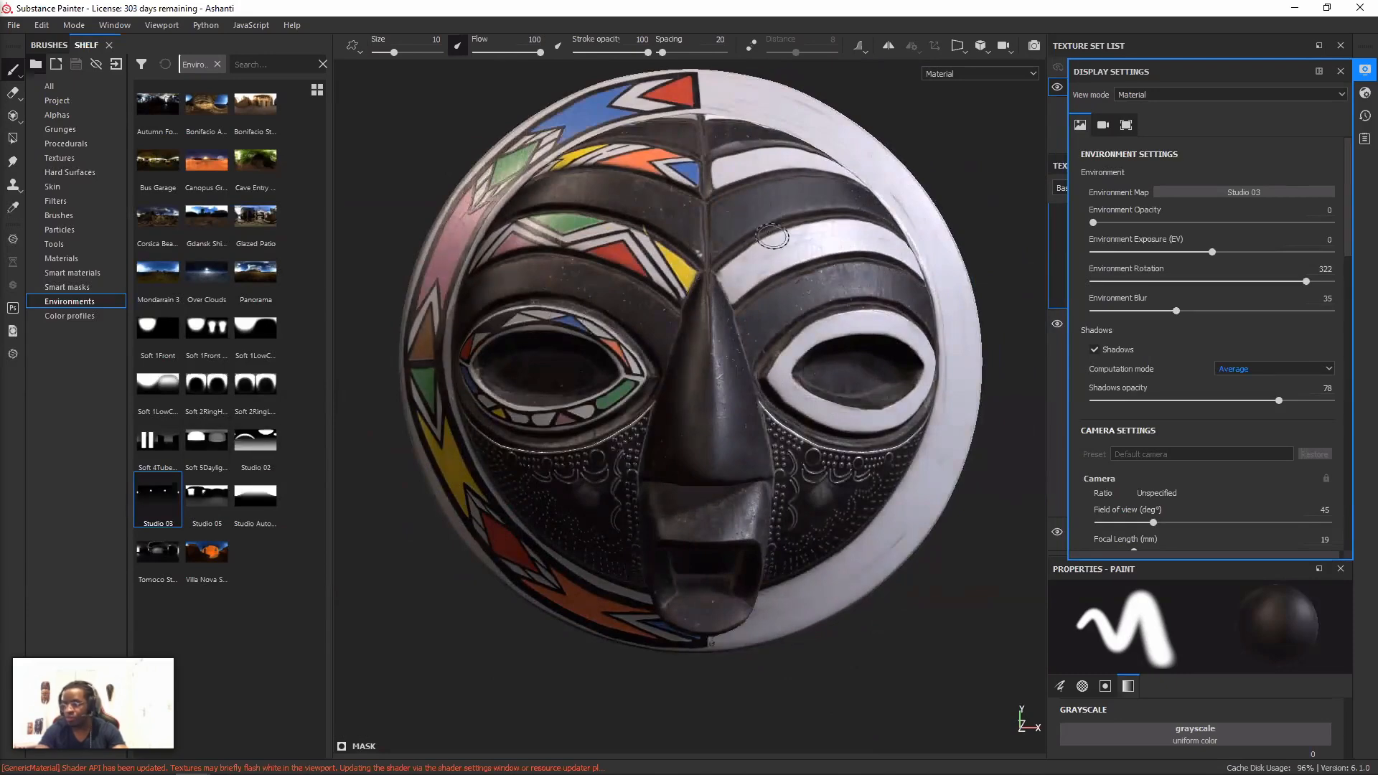
- Switch to the Studio 05 environment for comparison, and reapply Studio 03 with the mask turned sideways
drag(206, 495, 396, 514)
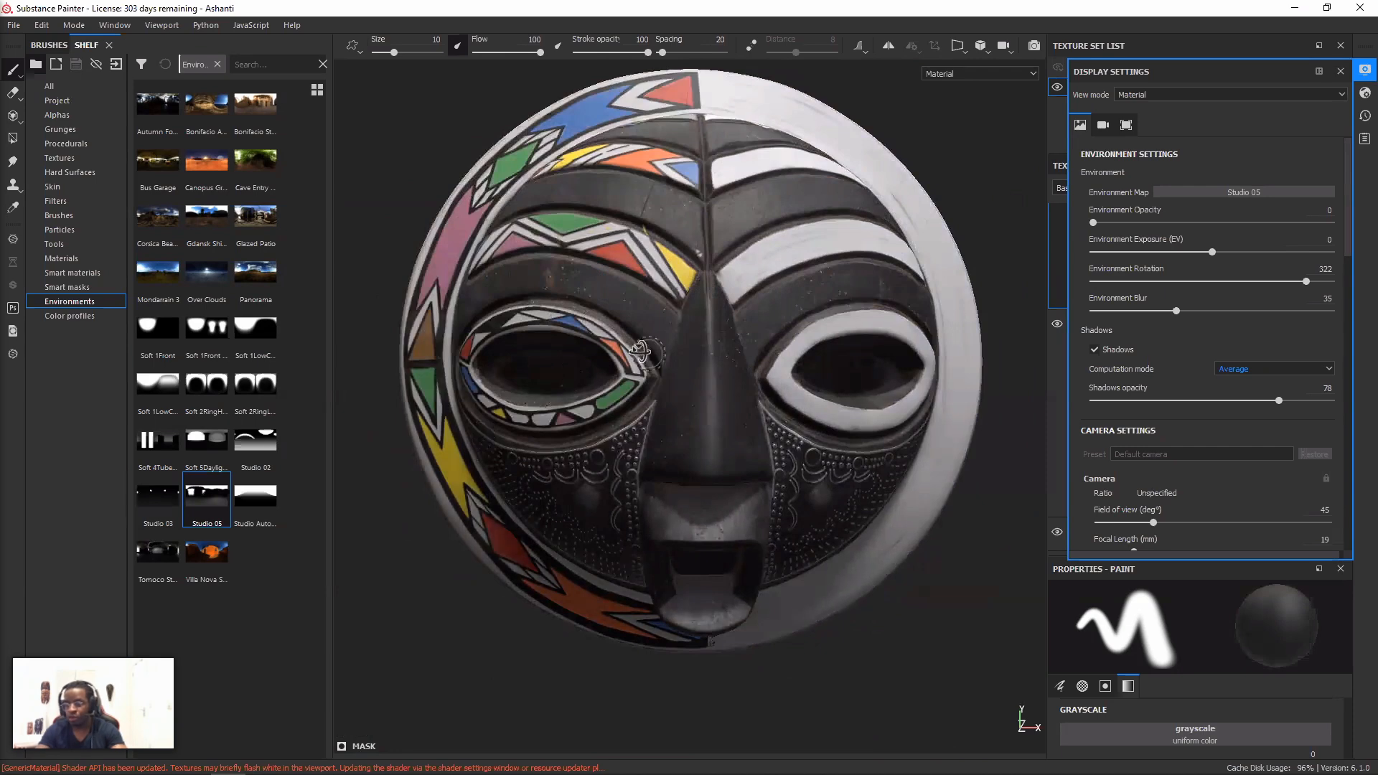
alt+drag(647, 353, 585, 369)
drag(158, 495, 467, 338)
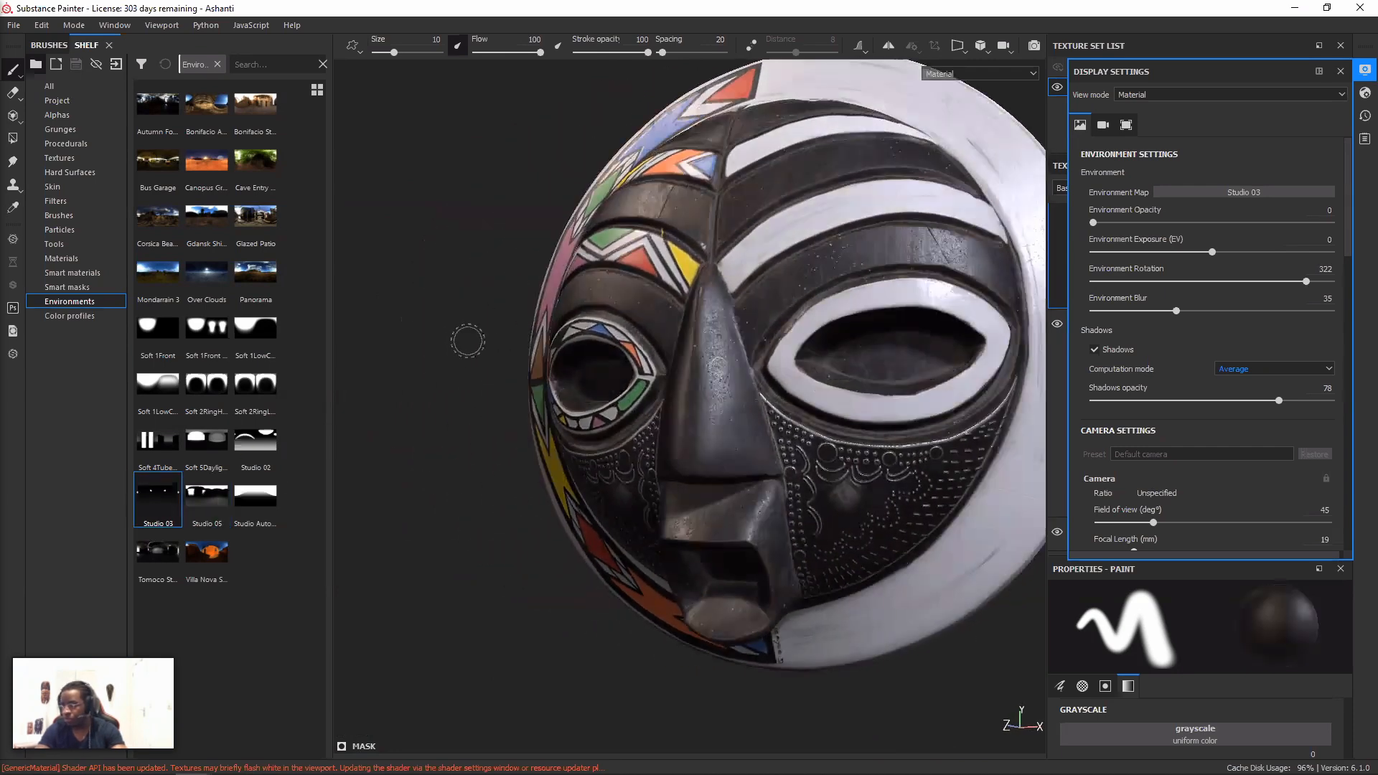
- Frame the whole mask and rotate the environment to 313 to examine how the light catches its surface
key(f)
alt+drag(707, 340, 693, 338)
mouse_move(693, 338)
shift+right_down()
mouse_move(710, 346)
mouse_move(694, 330)
shift+right_up()
alt+drag(694, 331, 671, 335)
shift+right_drag(671, 334, 696, 306)
alt+drag(696, 307, 671, 293)
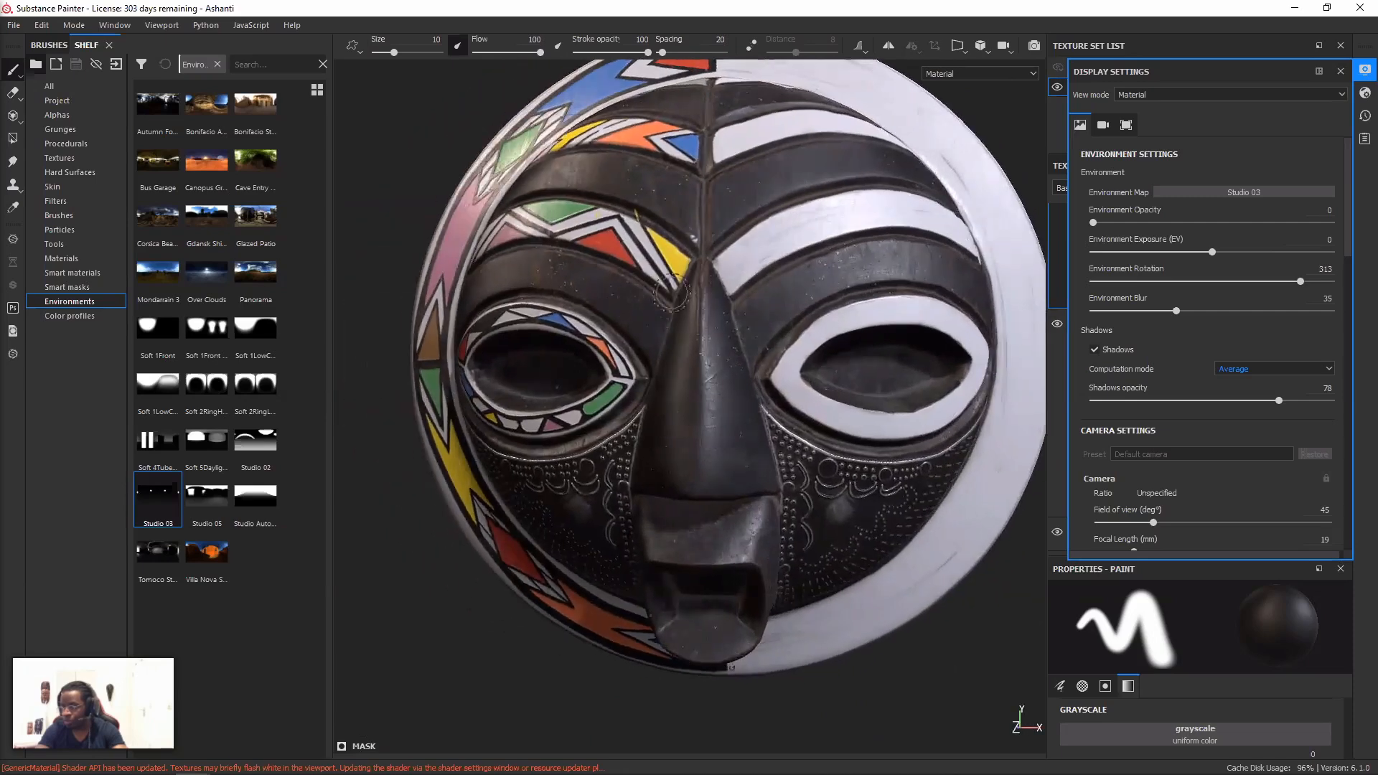
- Raise the shadows opacity to 100 and rotate the environment to 243 with the mask's patterned side facing forward
mouse_move(1186, 396)
mouse_down()
mouse_move(1060, 399)
mouse_move(1367, 383)
mouse_up()
alt+drag(775, 420, 738, 415)
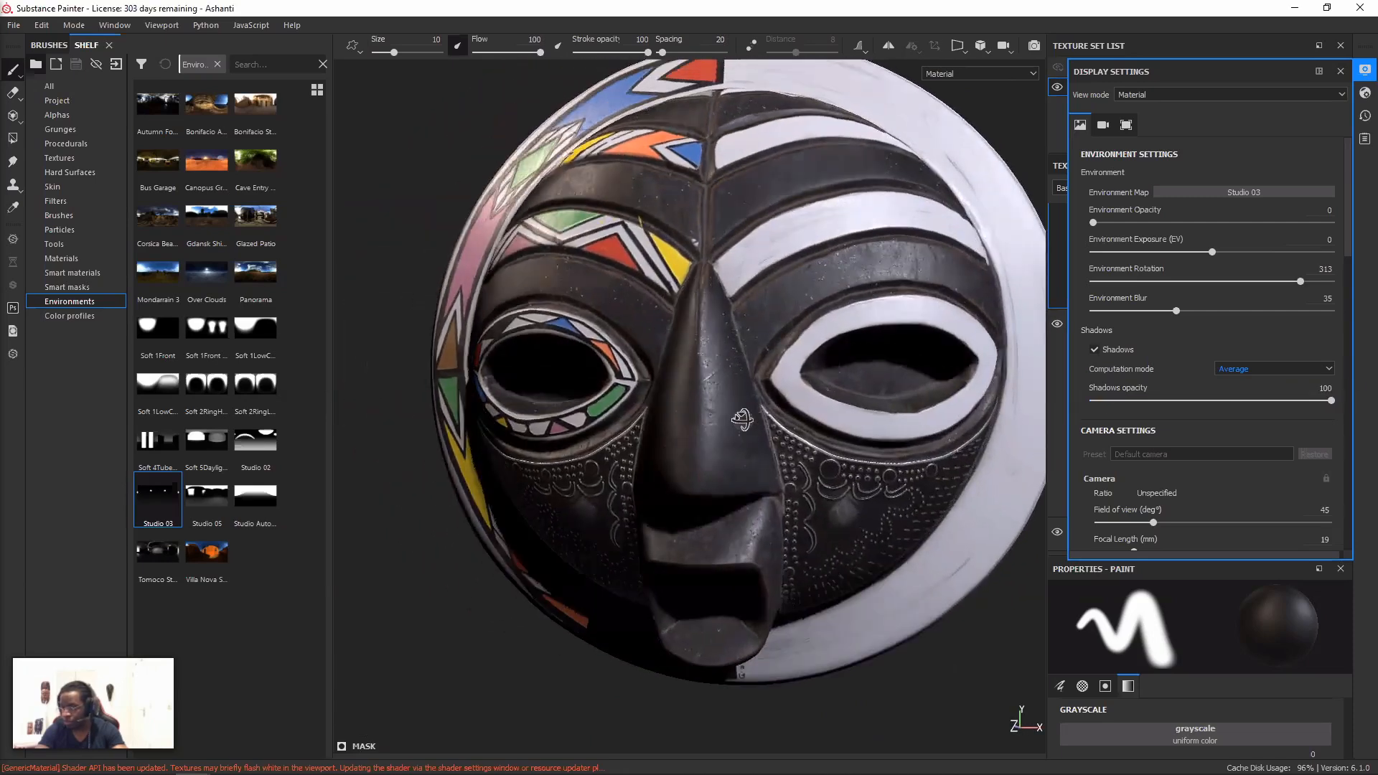
scroll(735, 415, down, 3)
shift+right_drag(735, 415, 752, 460)
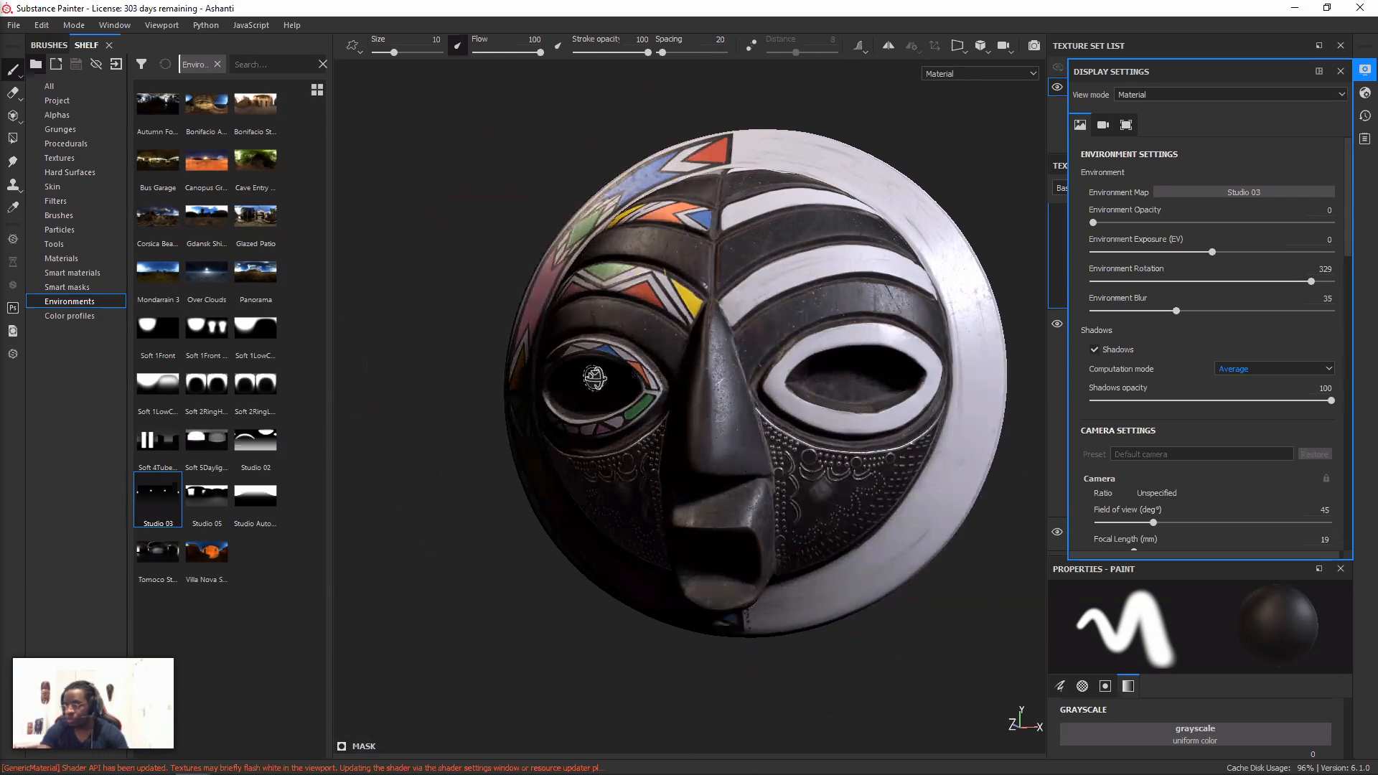
alt+drag(594, 377, 732, 403)
shift+right_drag(732, 402, 837, 388)
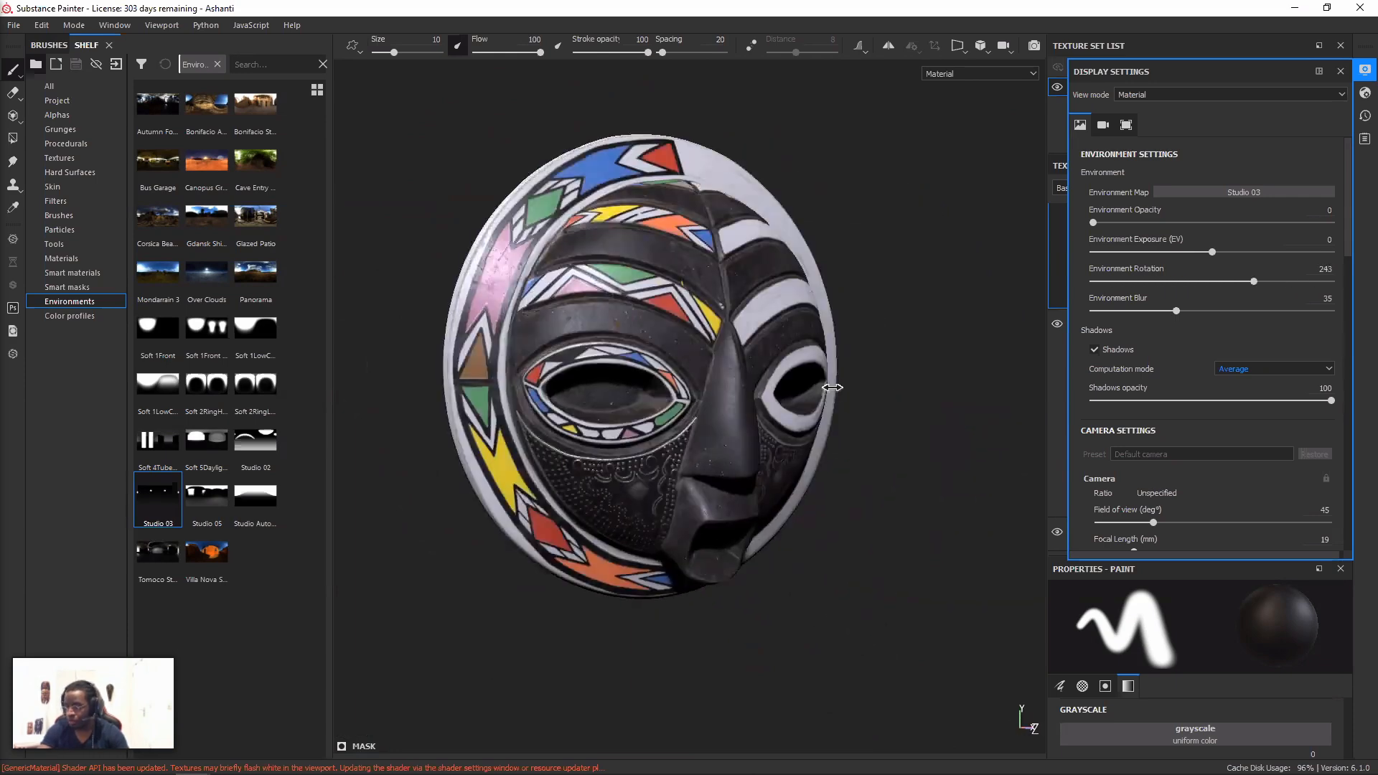
- Examine the patterned side of the mask up close and set the shadows opacity to 87
scroll(798, 387, up, 3)
alt+drag(794, 388, 751, 374)
alt+middle_drag(751, 374, 792, 412)
alt+drag(792, 412, 783, 400)
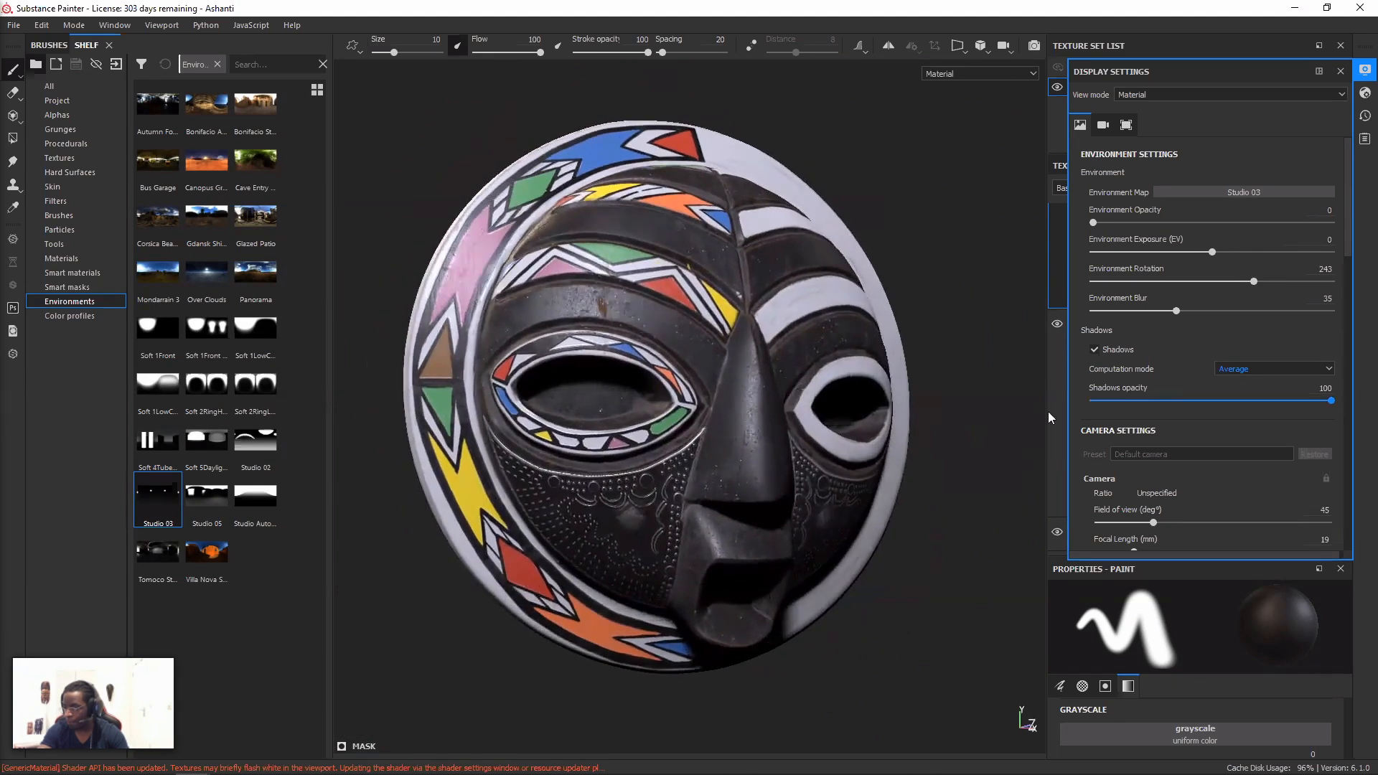
mouse_move(1237, 401)
mouse_down()
mouse_move(1208, 407)
mouse_move(1300, 401)
mouse_up()
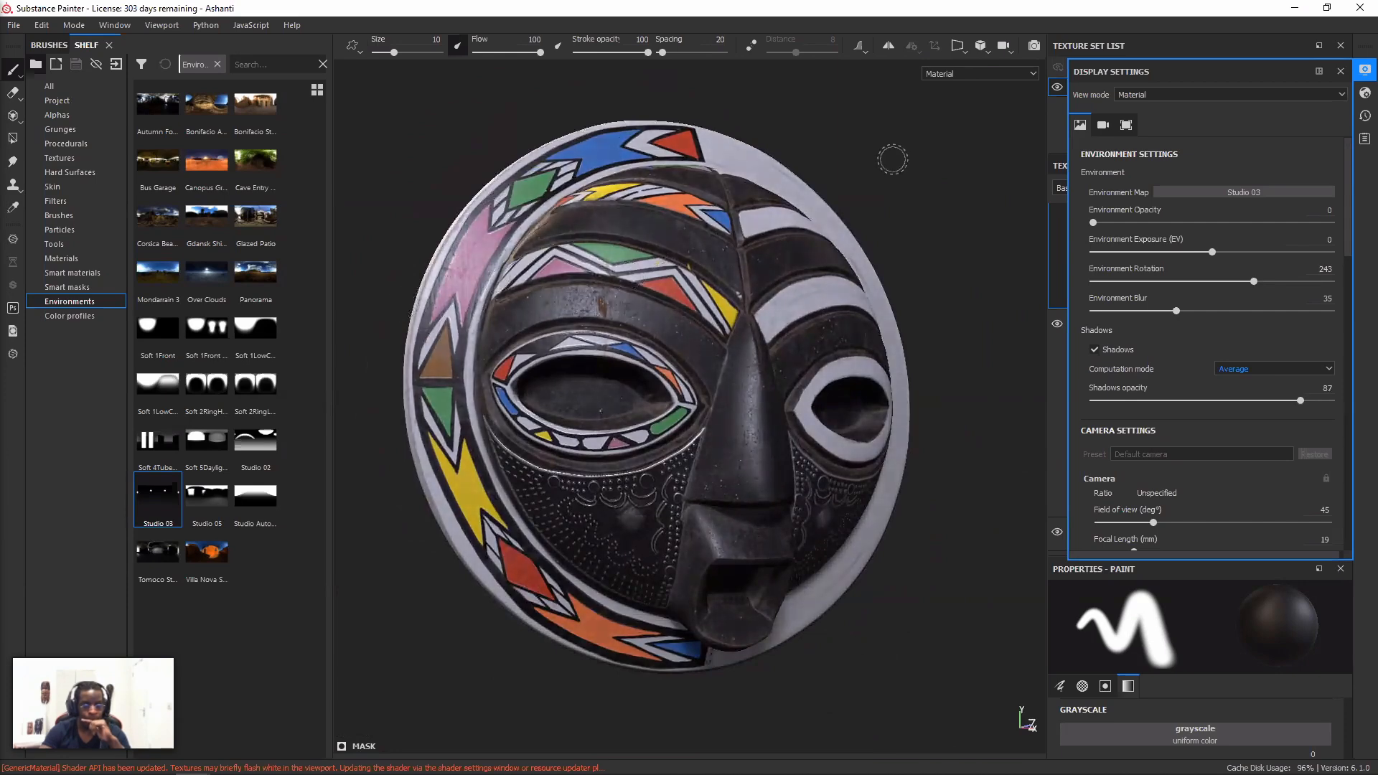
- Close the display settings and check the main shader's settings
click(1365, 69)
click(1364, 93)
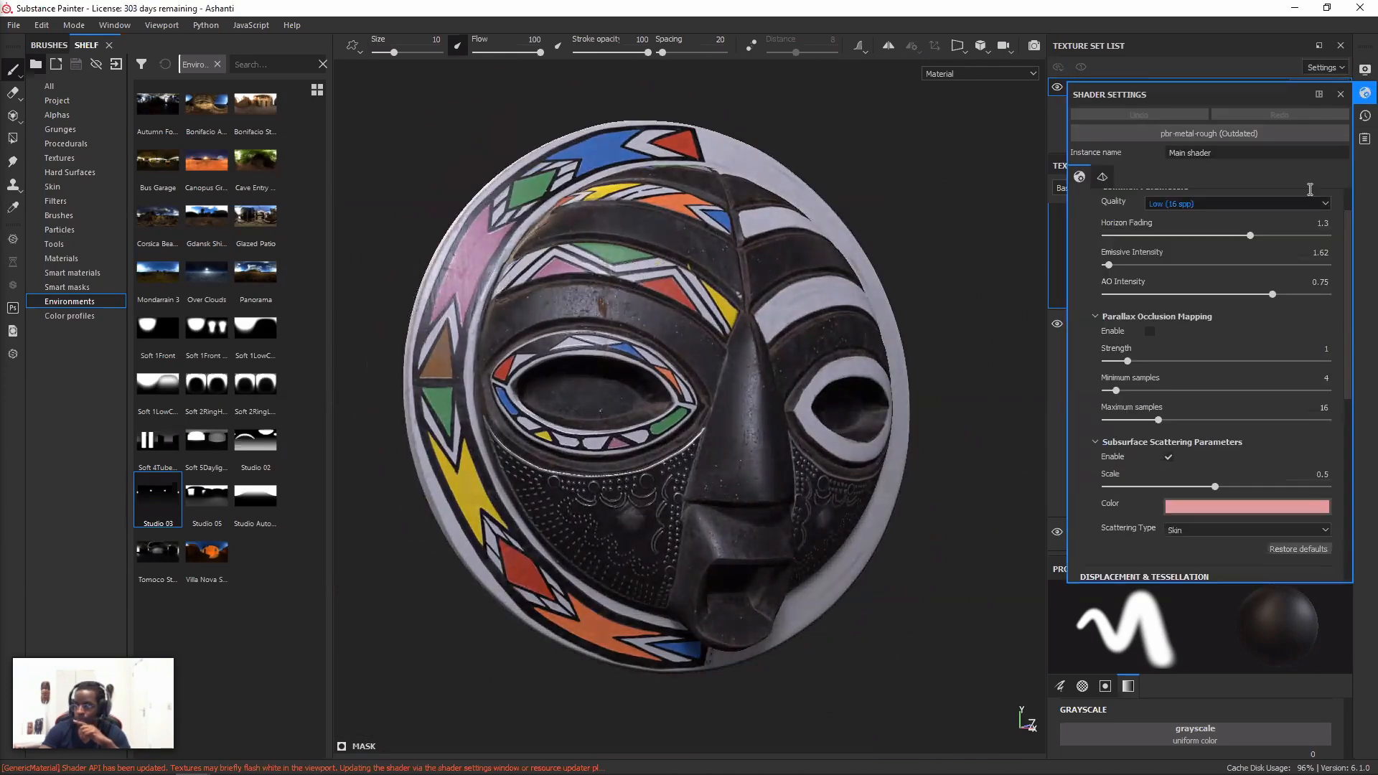
click(1340, 95)
- Review the MetalPart folder's layers, collapse the MainPaint folder and inspect the Height_WoodDetails mask's effects
scroll(1194, 323, up, 2)
scroll(1192, 322, up, 5)
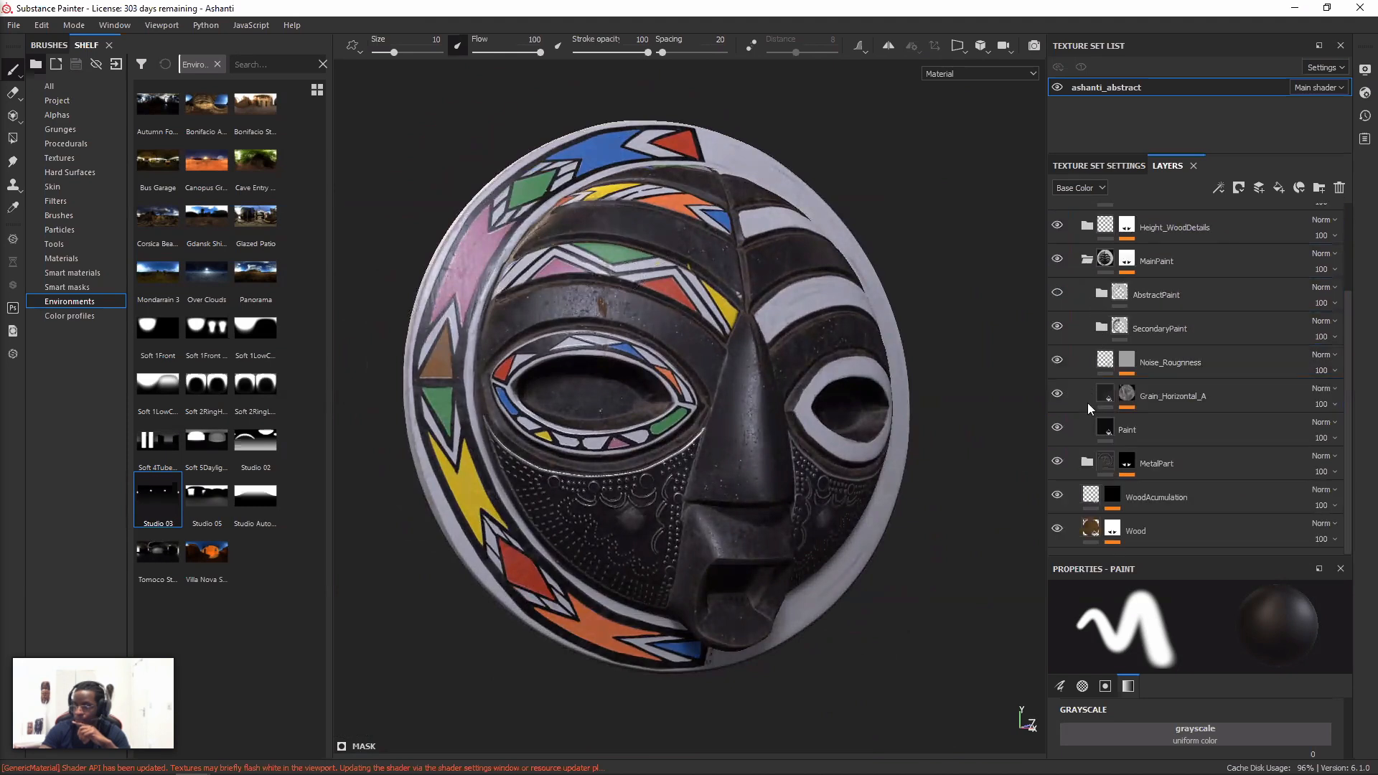
click(1087, 462)
scroll(1108, 426, down, 1)
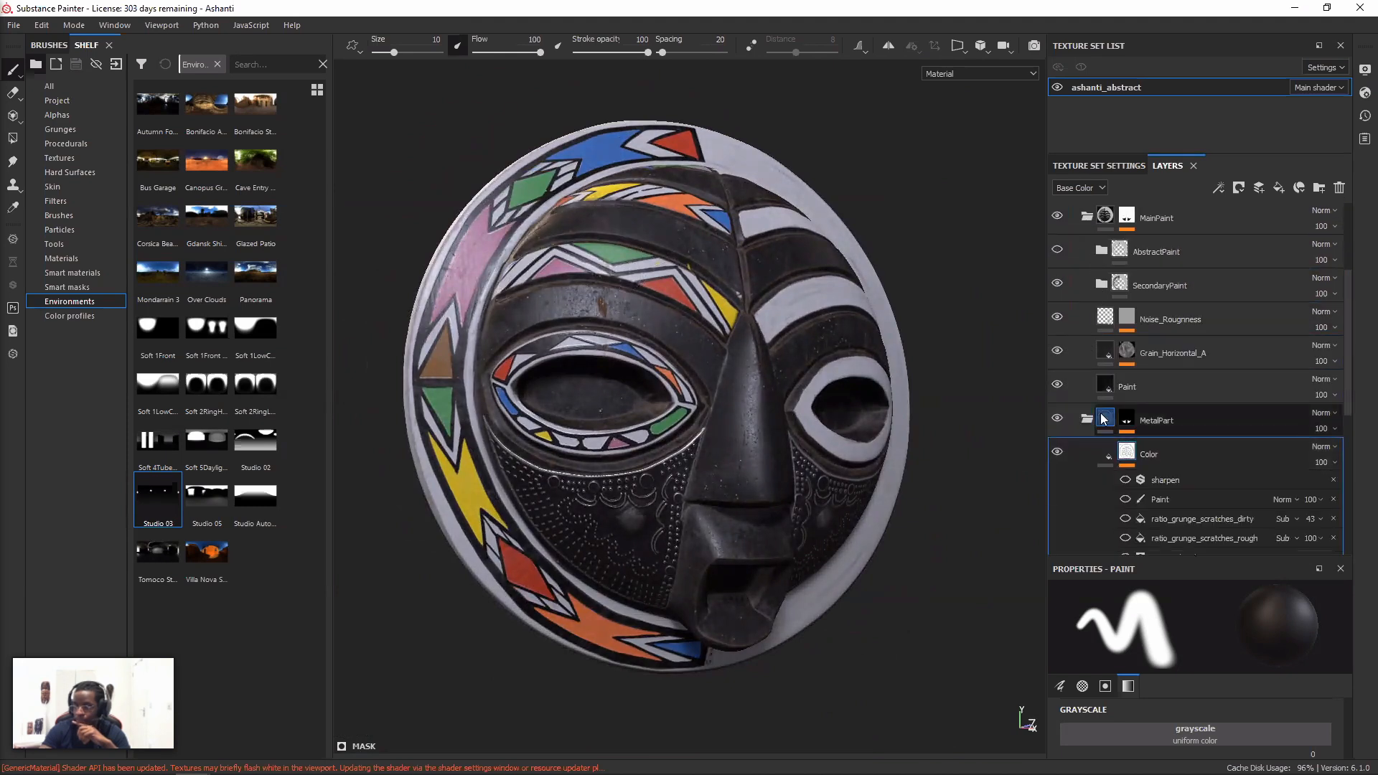
click(1085, 419)
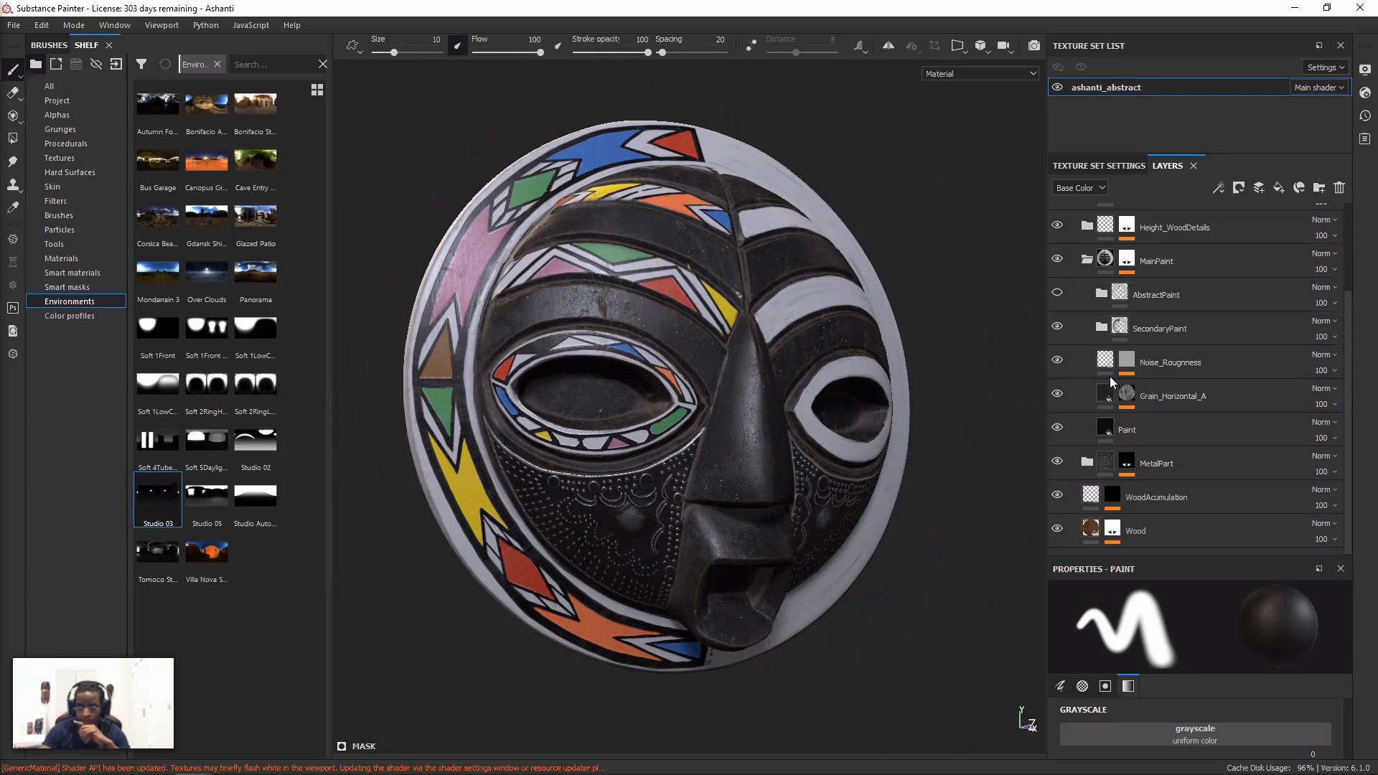
click(1087, 260)
click(1131, 343)
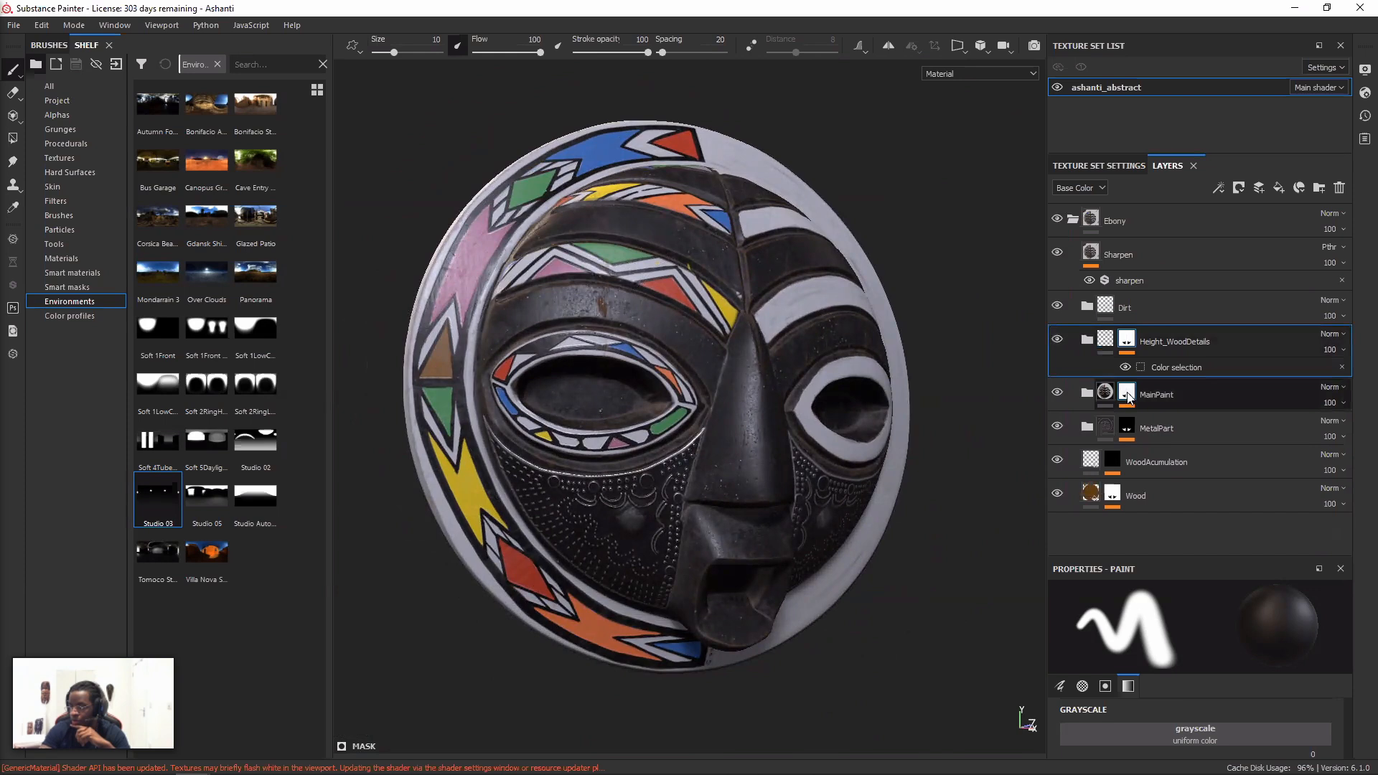
right_click(1129, 399)
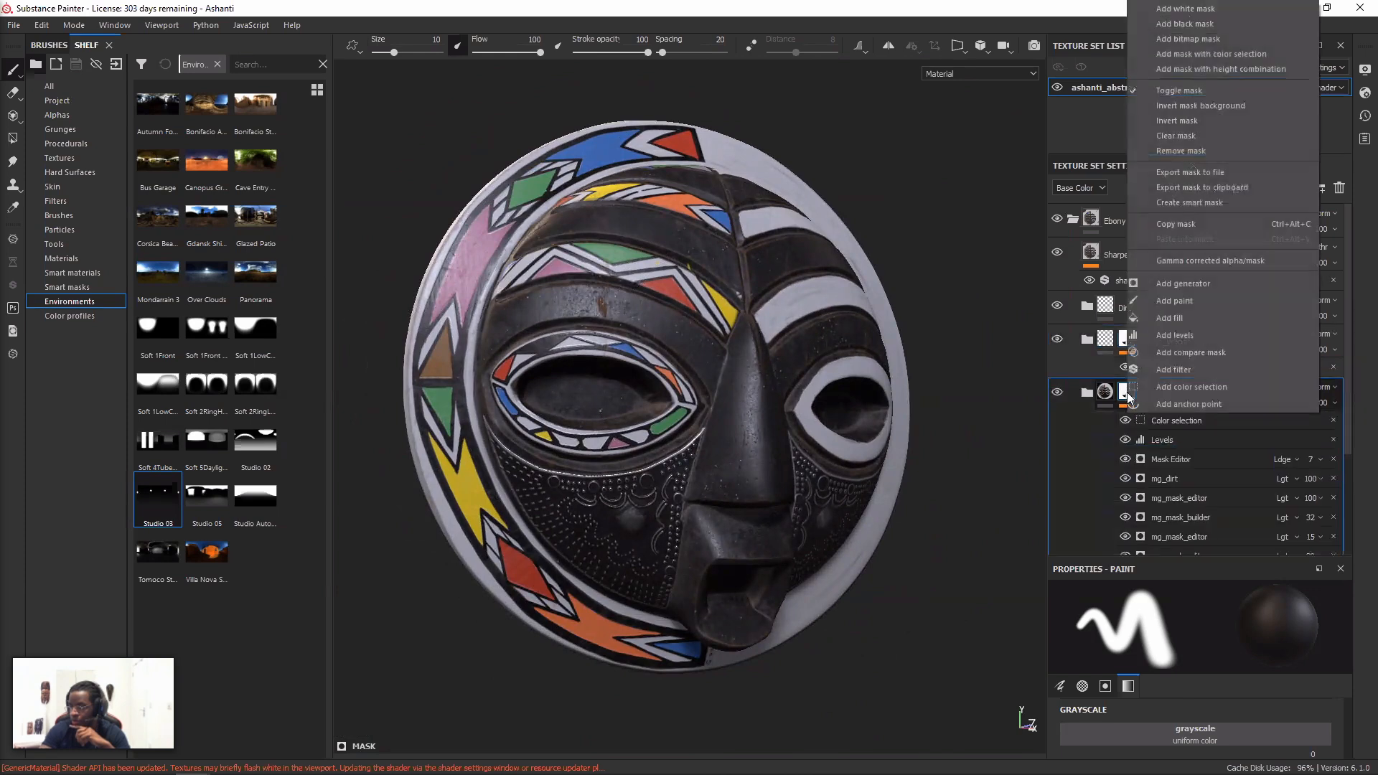
click(1209, 175)
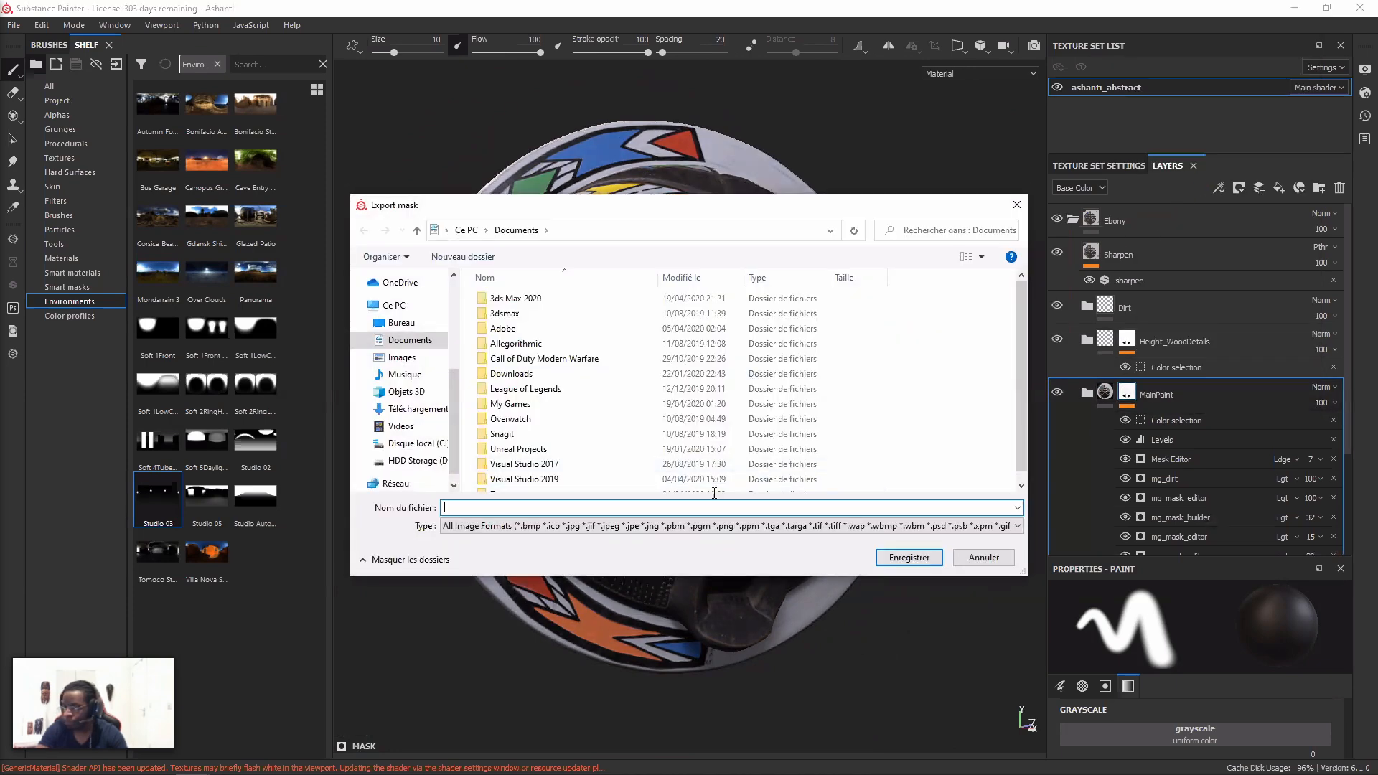
click(983, 558)
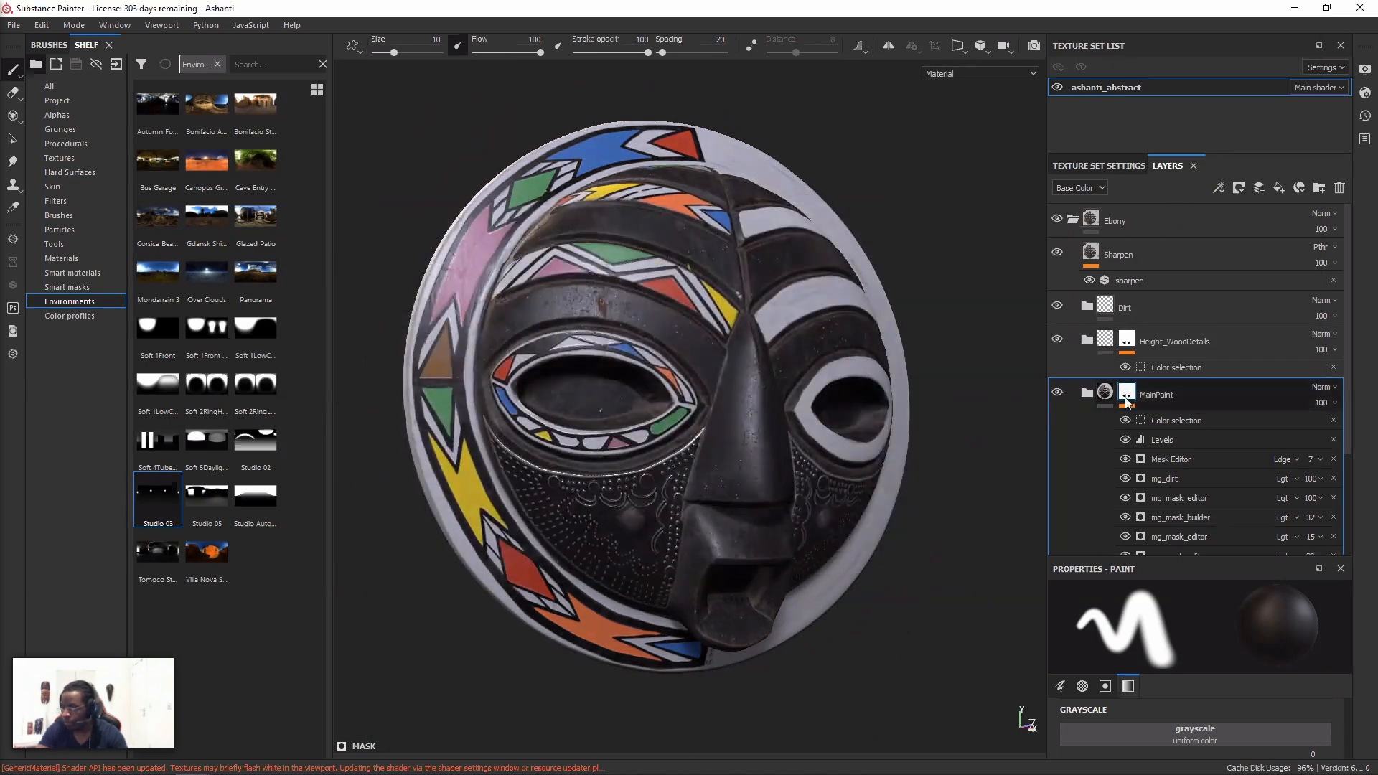
- Export the MainPaint folder's mask to the clipboard and show the project resources in the shelf
right_click(1126, 401)
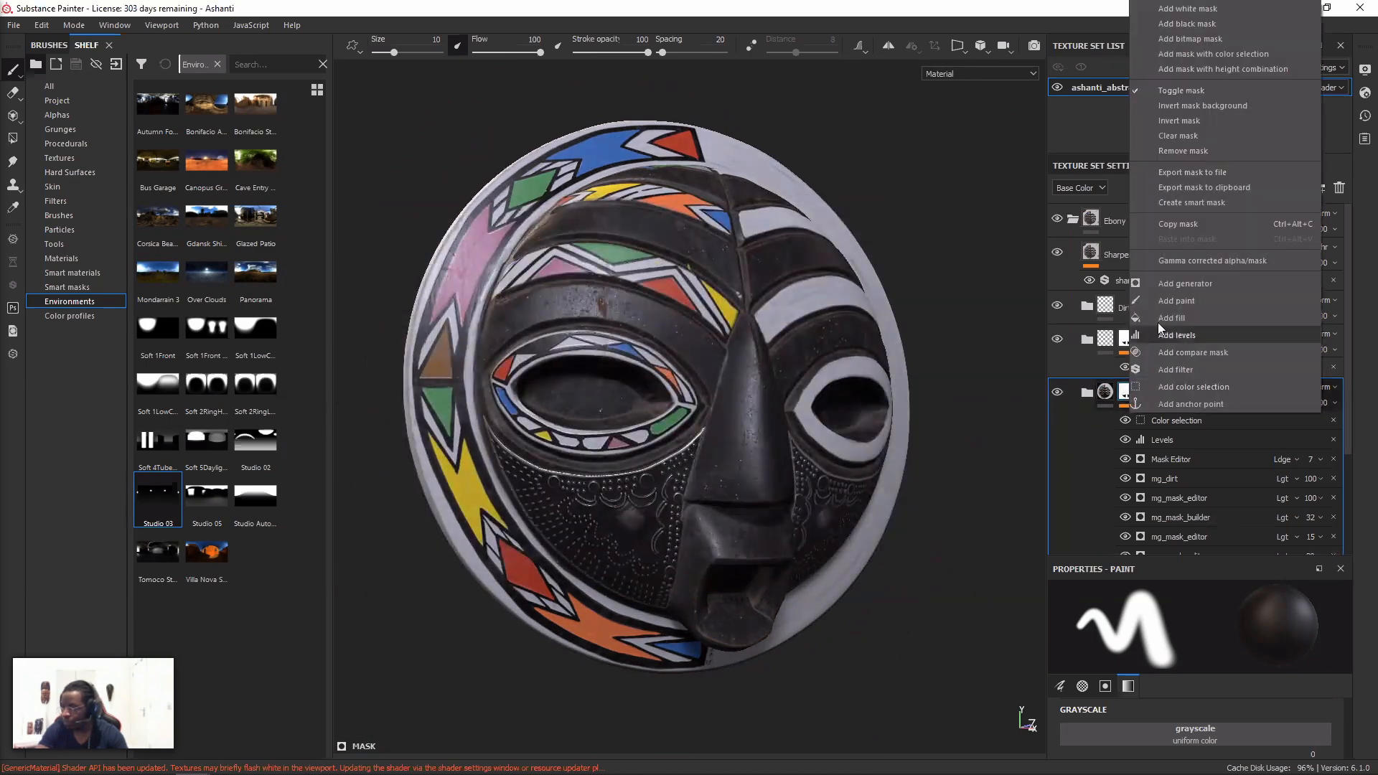
click(1204, 188)
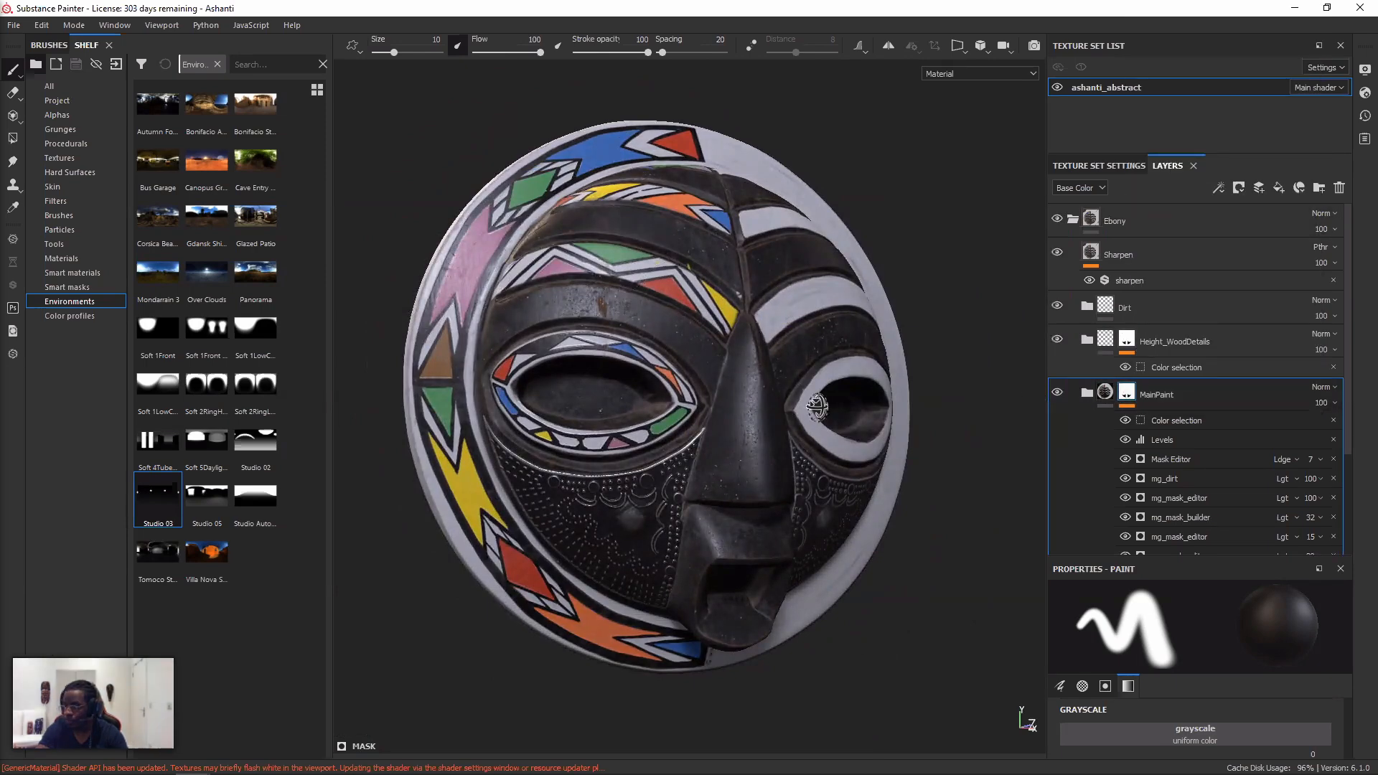
alt+drag(972, 378, 897, 387)
click(57, 100)
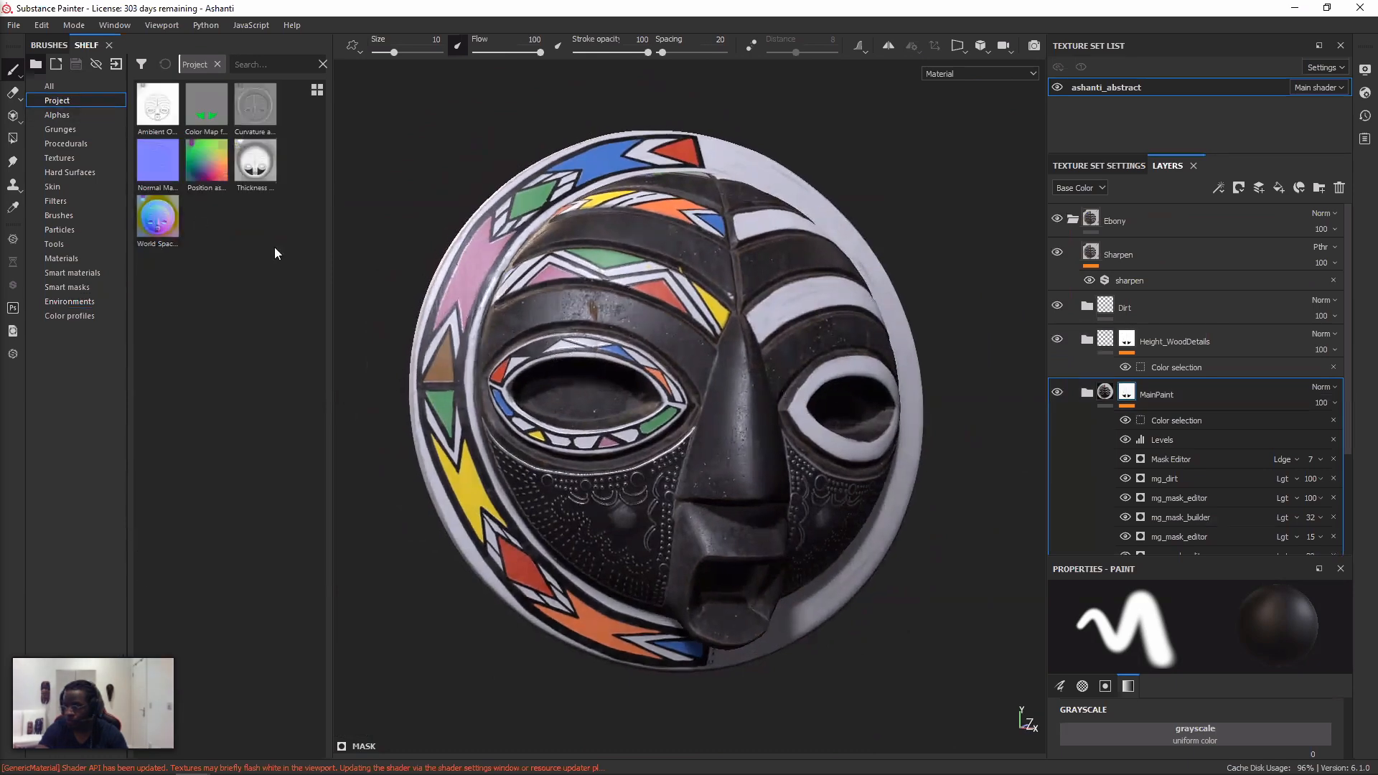
- Turn the mask towards the front and review the options available for the MainPaint folder's mask
alt+drag(847, 344, 847, 402)
scroll(1143, 360, down, 2)
right_click(1130, 354)
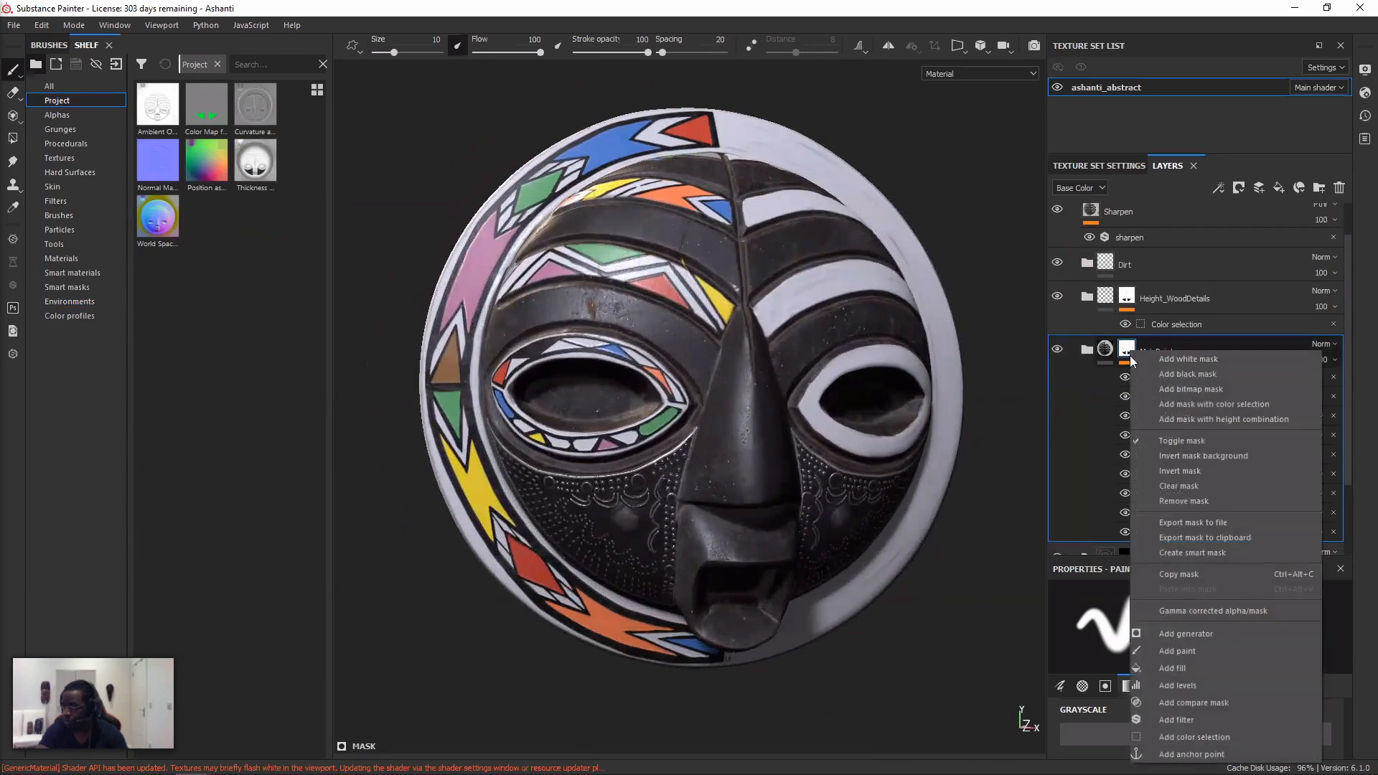
click(713, 350)
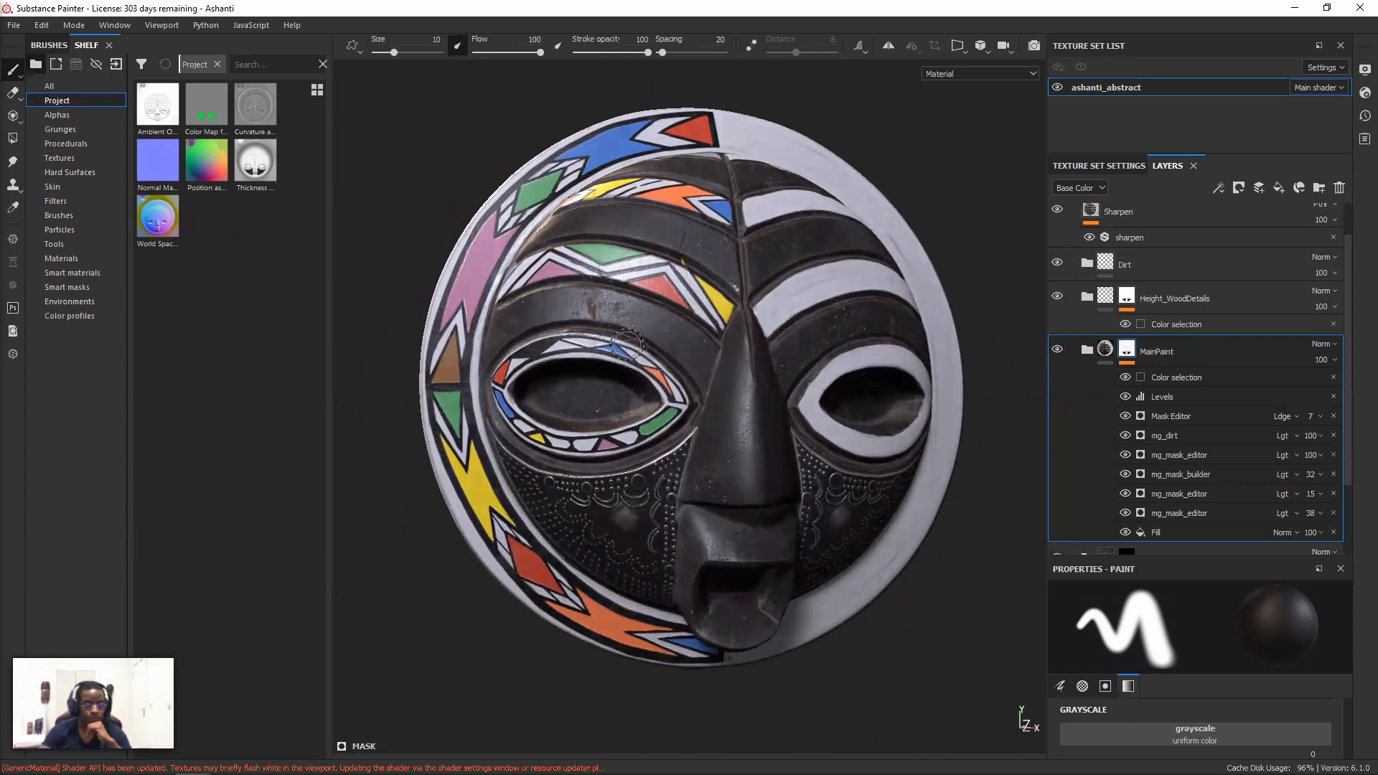
- Check the MainPaint folder's contents and display the WoodAcumulation layer's mask in the viewport
scroll(1238, 394, down, 3)
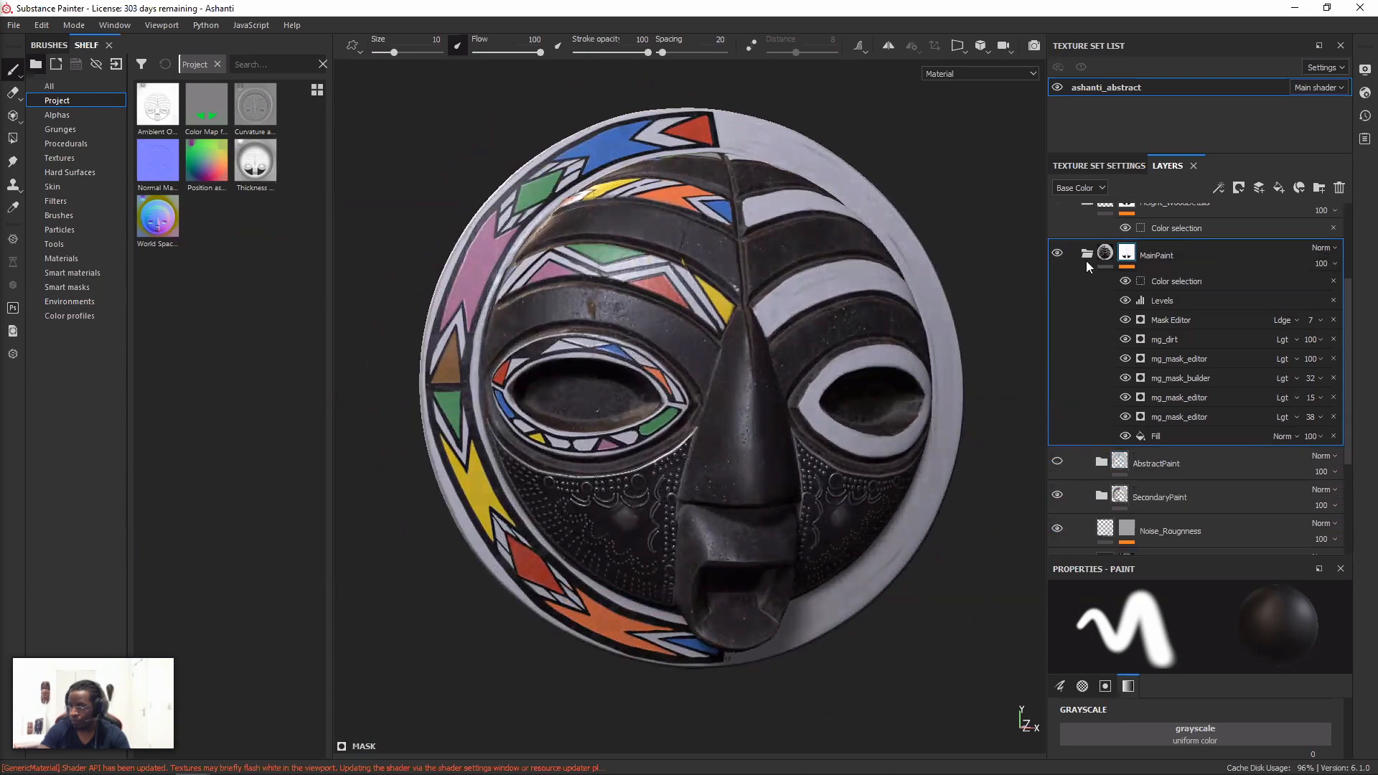
scroll(758, 343, up, 5)
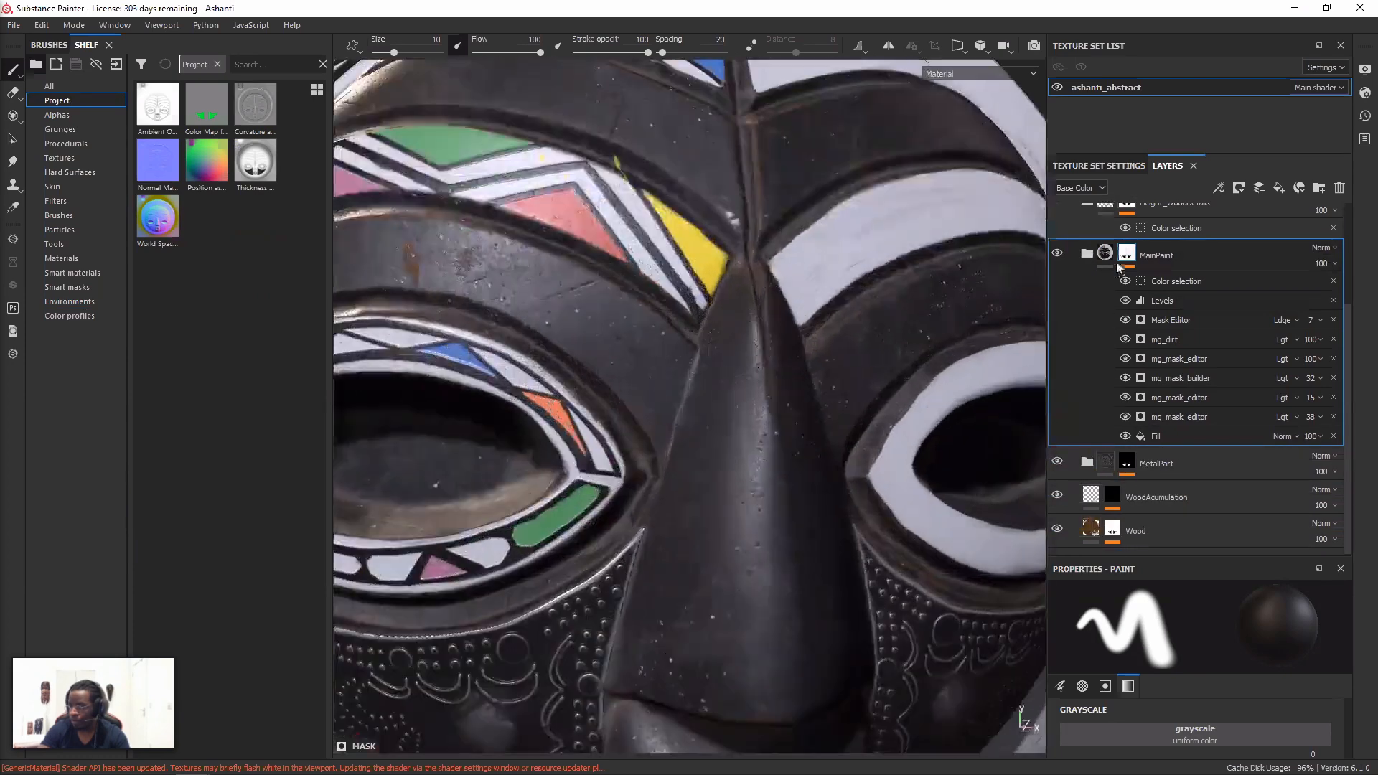
alt+click(1112, 496)
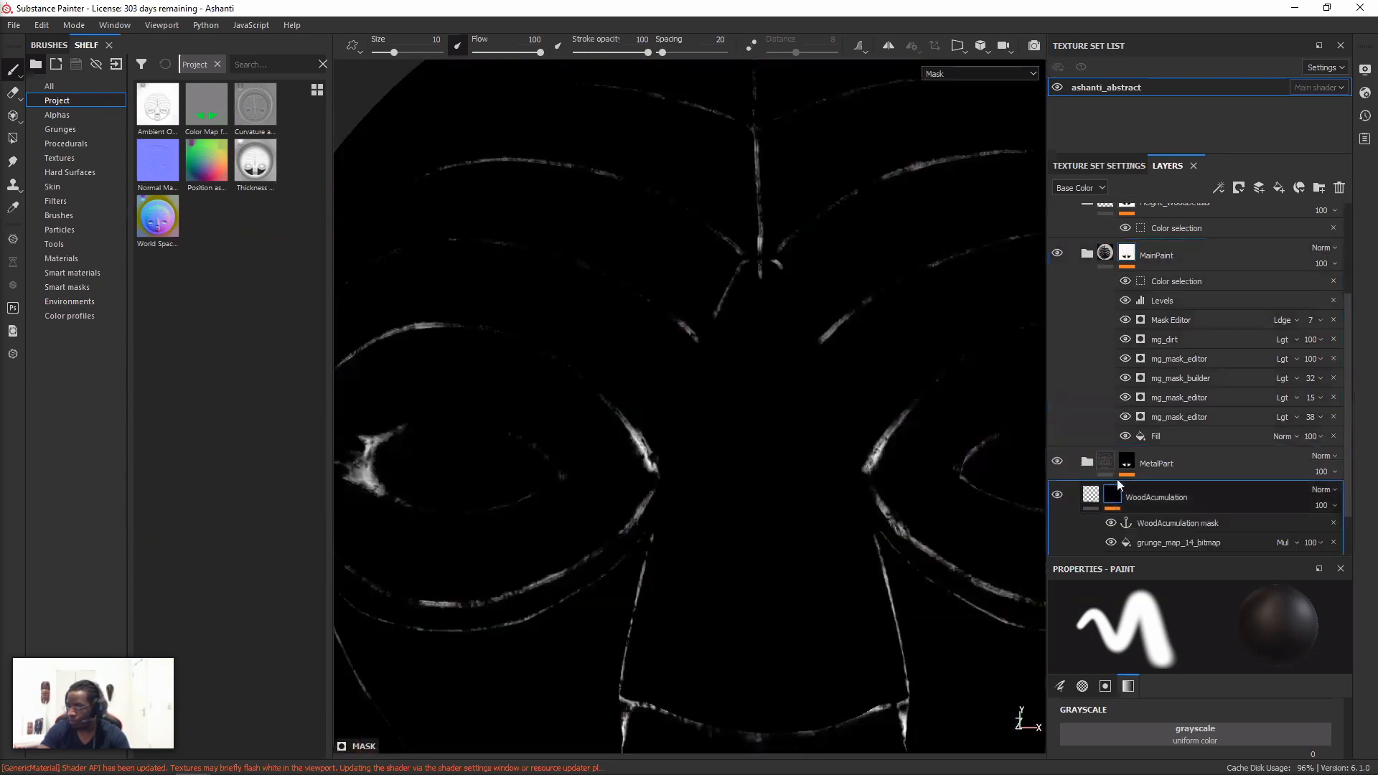
- Display the mask of the Color layer inside the MetalPart folder, and collapse that folder
click(1085, 403)
scroll(1091, 402, down, 1)
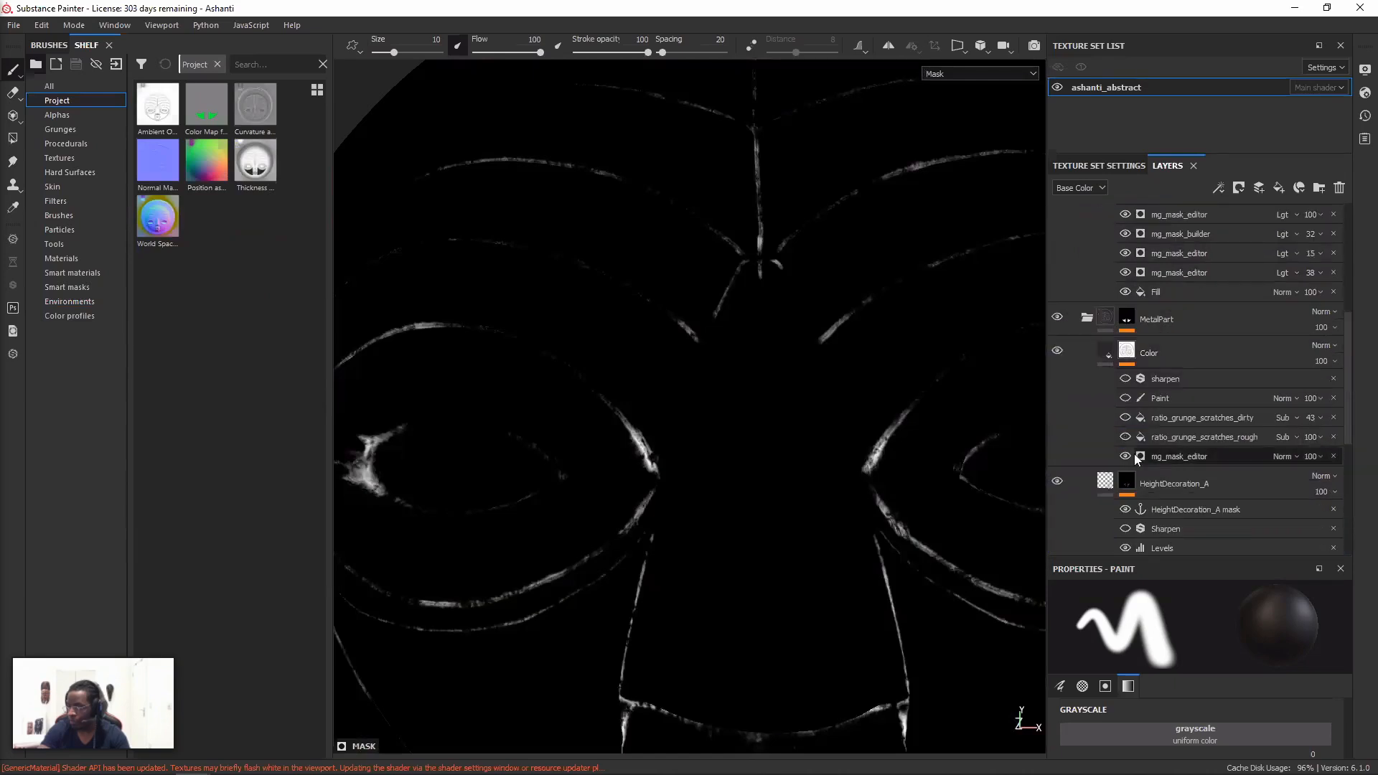
alt+click(1127, 351)
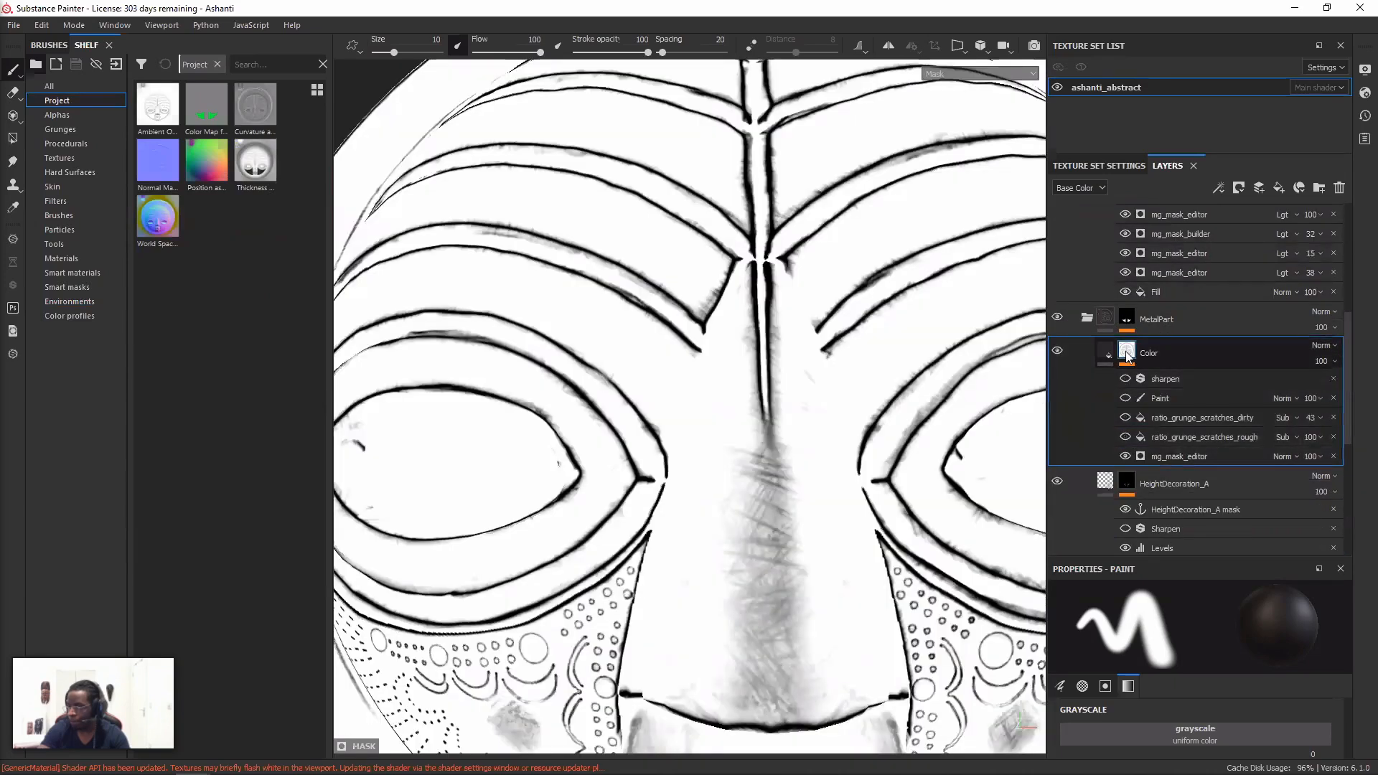
click(1086, 319)
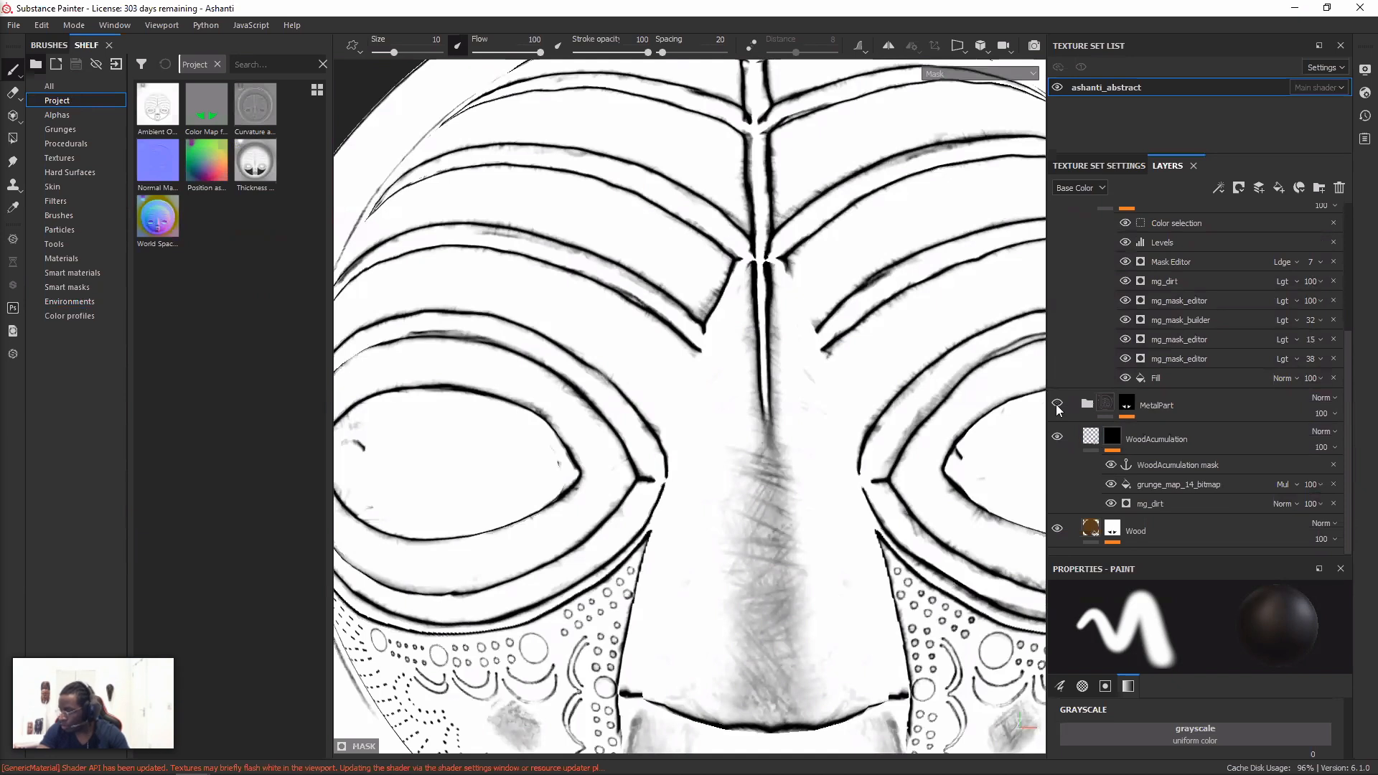
- Hide the MetalPart and MainPaint folders and return to the material view to inspect the base wood
scroll(1086, 356, up, 2)
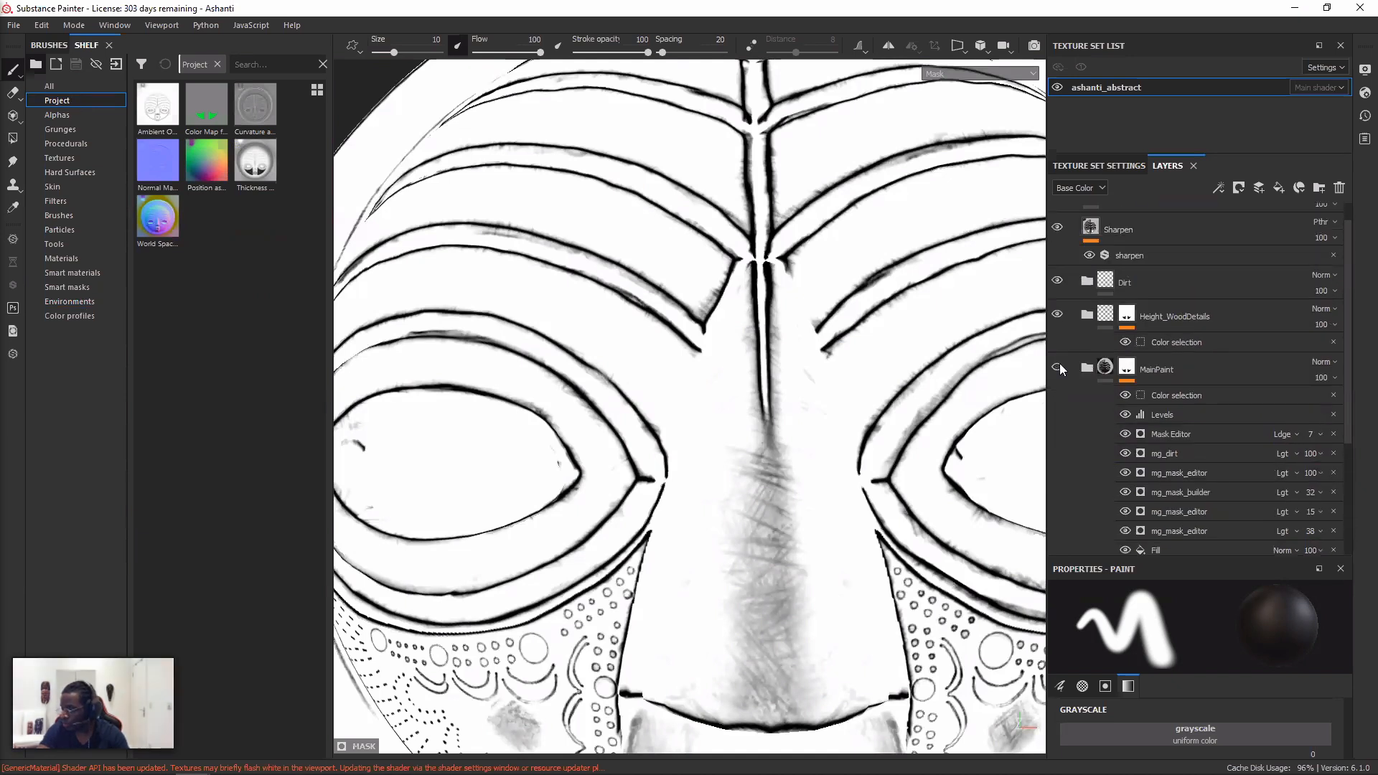
scroll(1082, 370, down, 2)
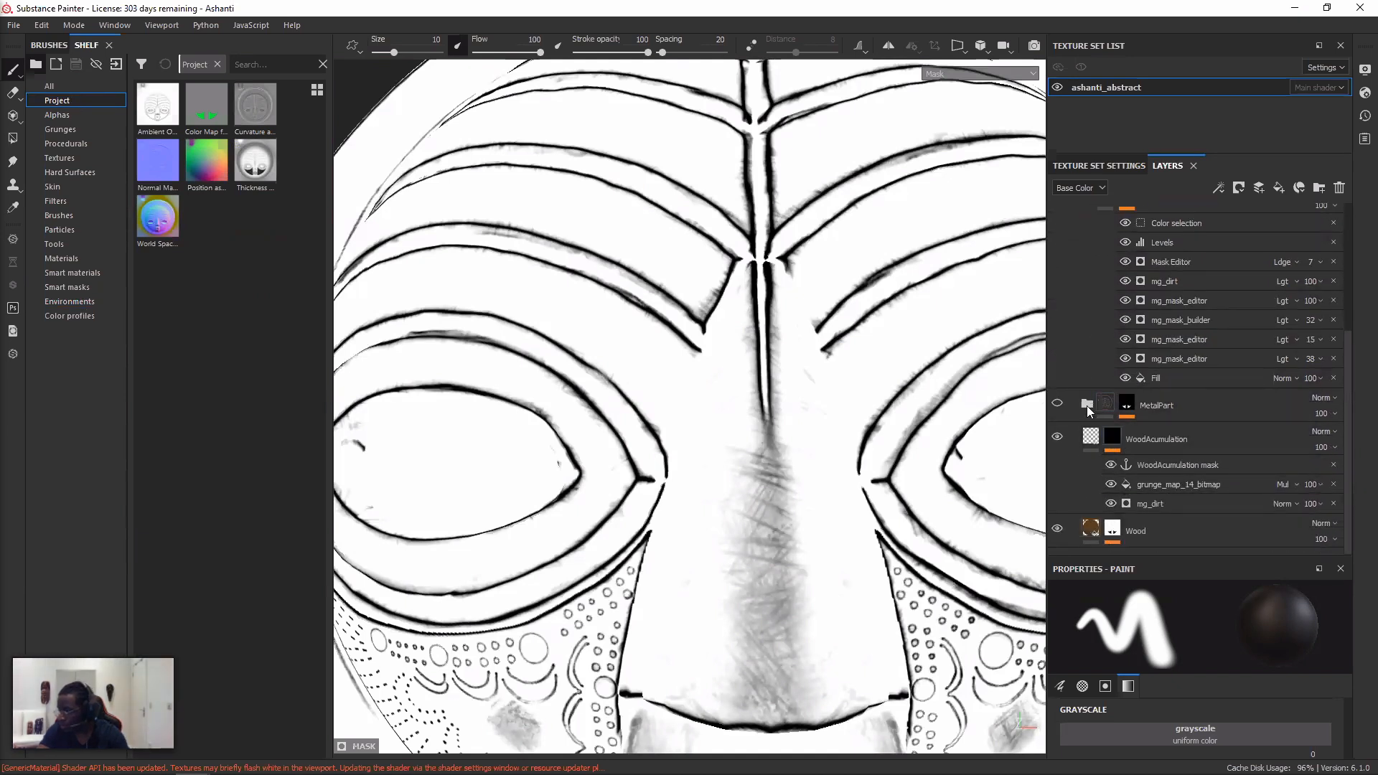
click(1089, 439)
click(1125, 404)
- Expand the Height_WoodDetails folder and make the MainPaint and MetalPart folders visible again
scroll(1123, 400, up, 3)
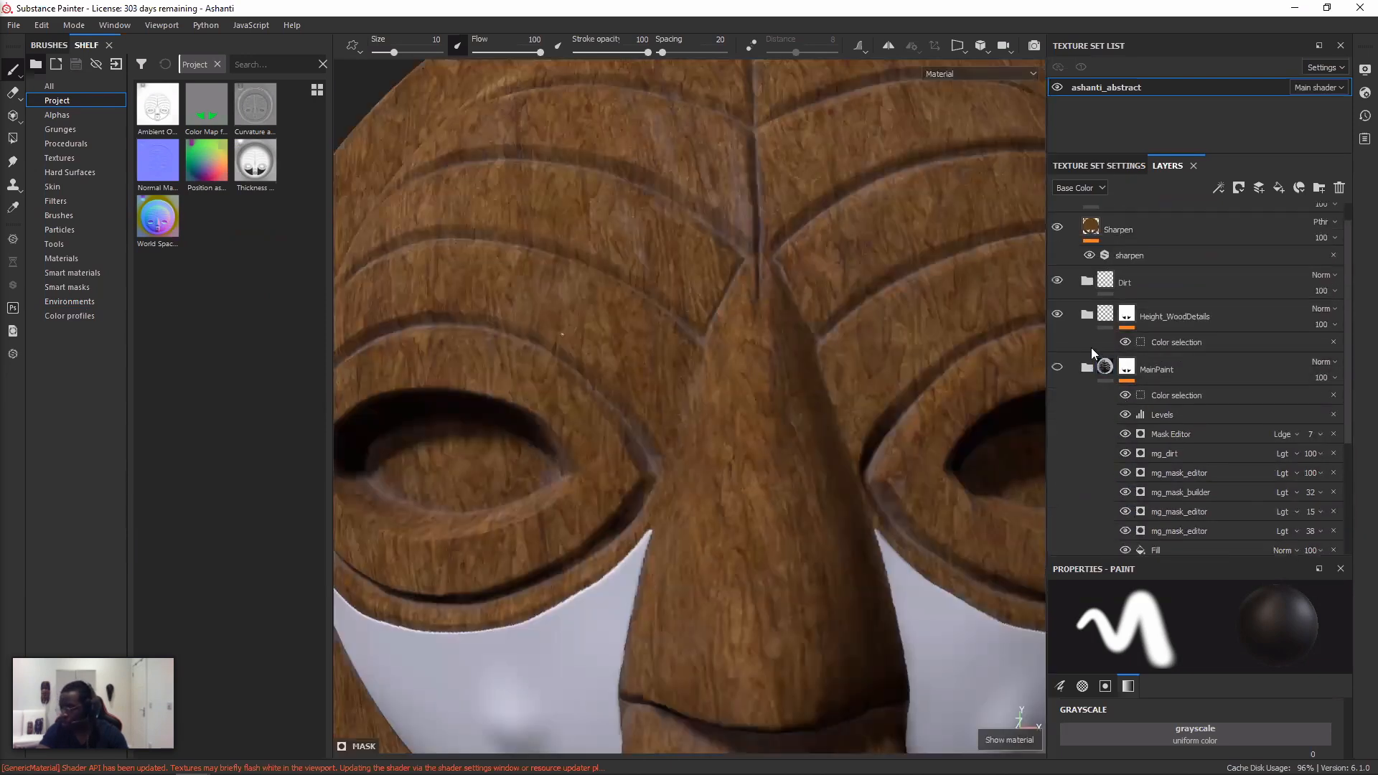
click(1088, 313)
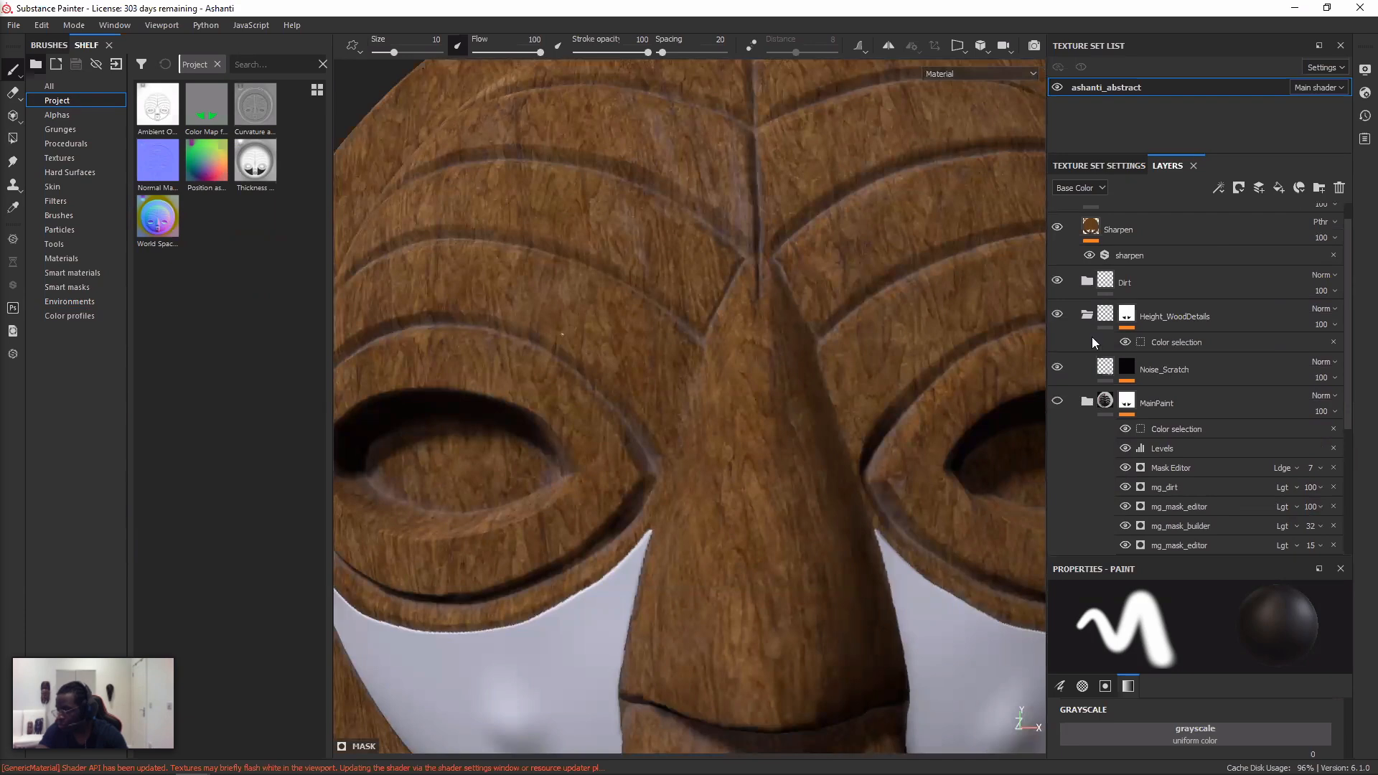
click(1057, 402)
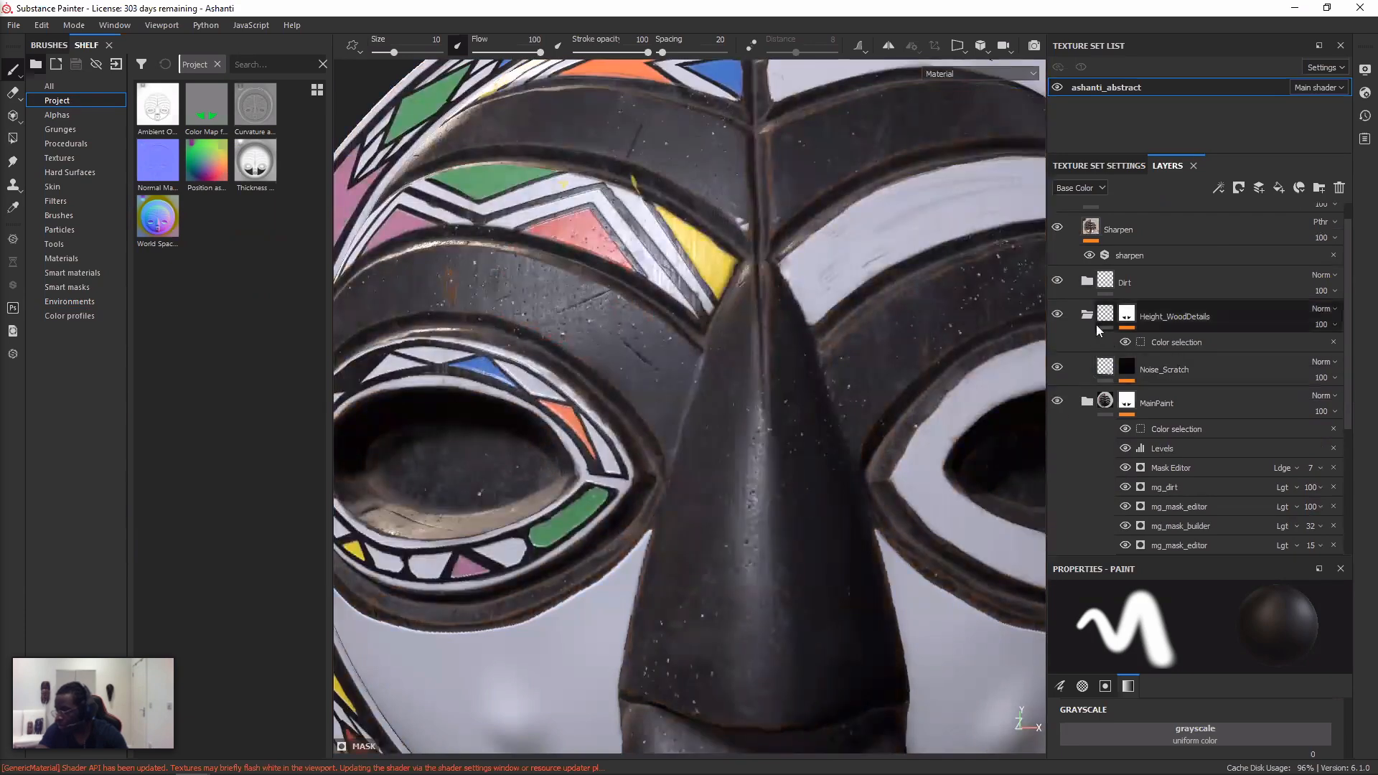
scroll(1123, 370, down, 4)
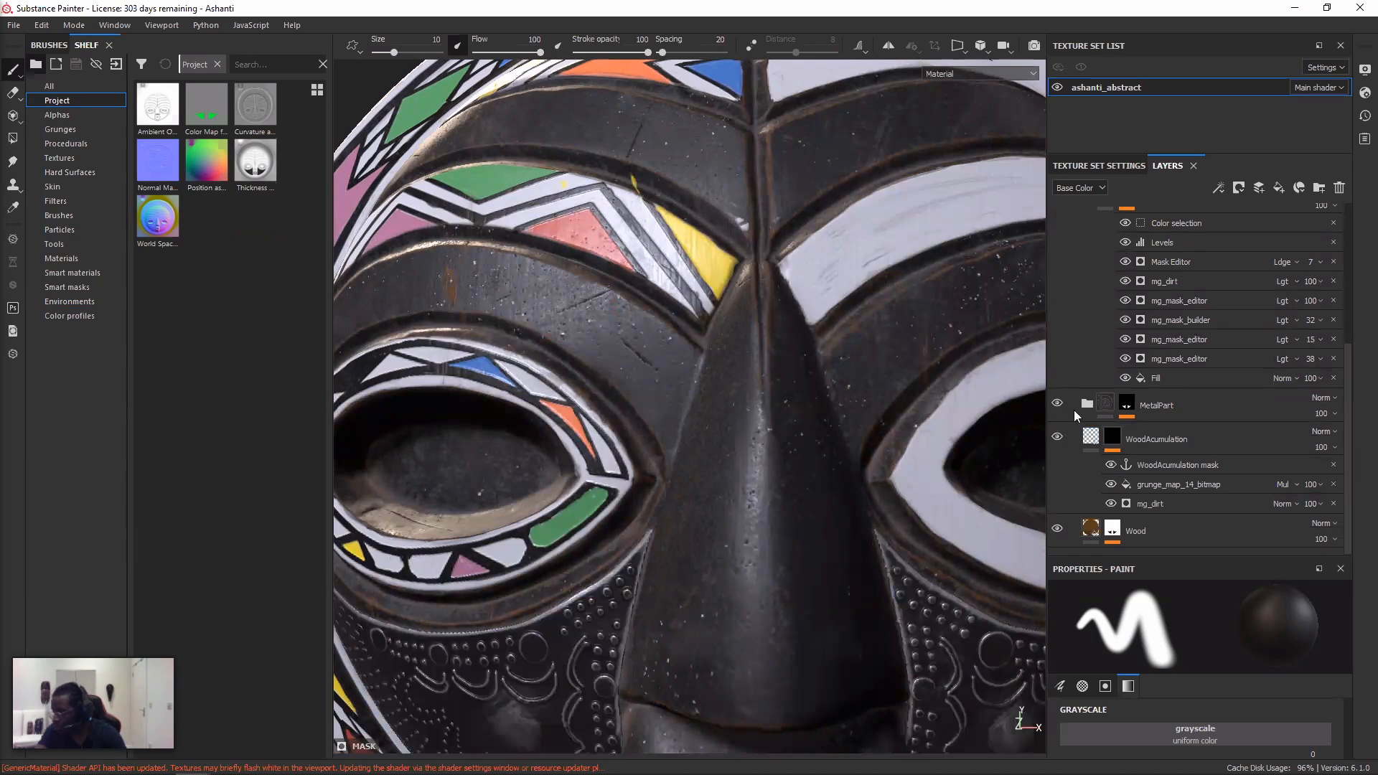
- Expand the MetalPart folder and display the mask of its HeightDecoration_A layer in the viewport
click(1087, 403)
scroll(1113, 438, down, 4)
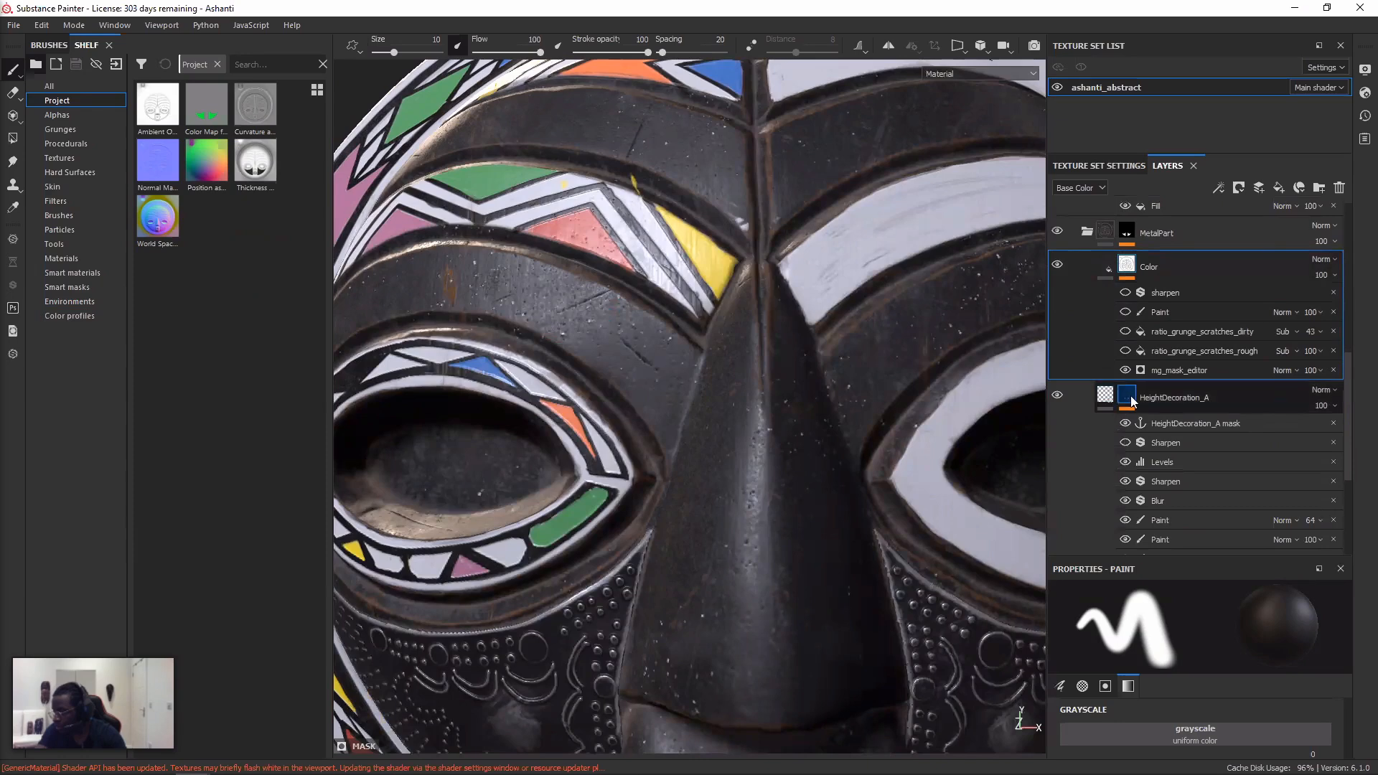
alt+click(1126, 397)
- Display the mask of the Grain_Horizontal_A layer and inspect its ratio_directional_noise_1 fill settings
scroll(1148, 423, up, 4)
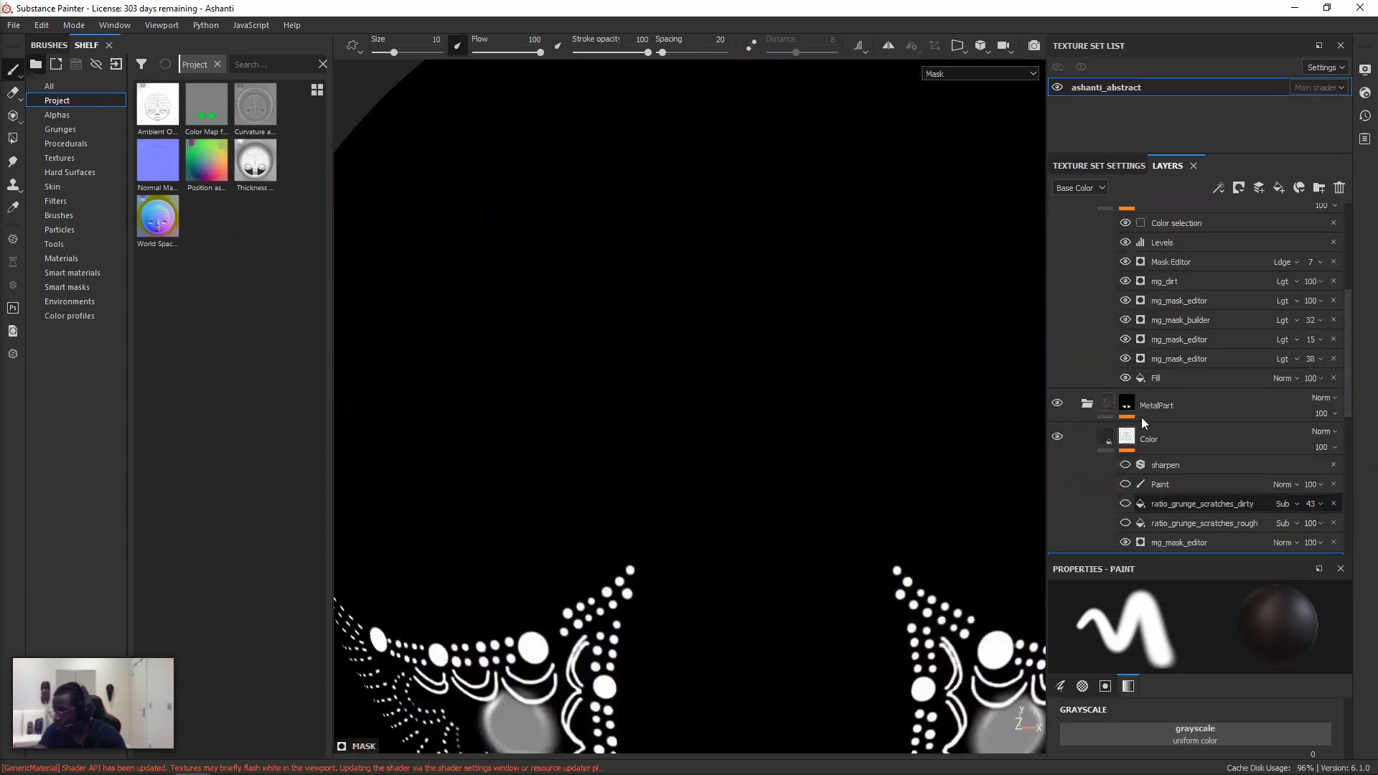
scroll(1139, 416, up, 4)
scroll(1104, 387, down, 5)
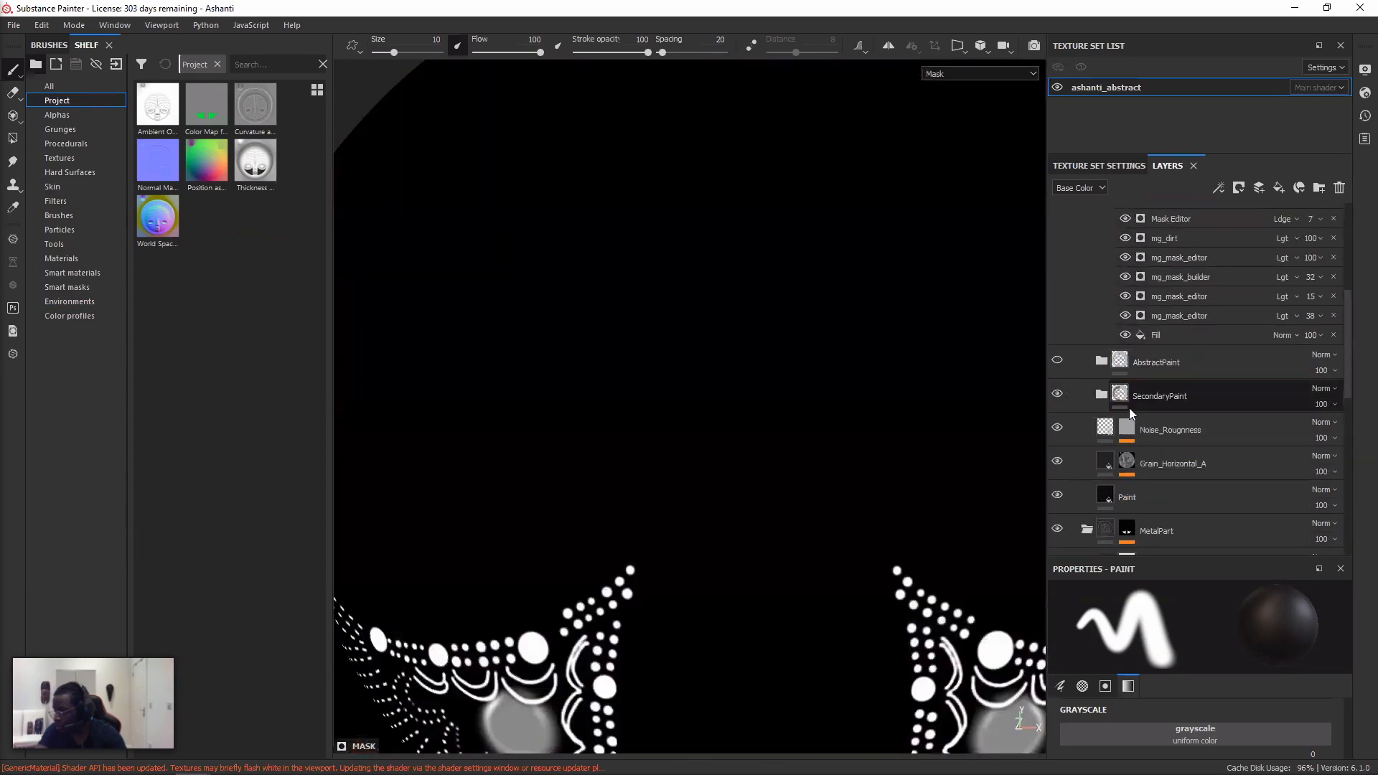
scroll(1132, 419, down, 1)
alt+click(1128, 418)
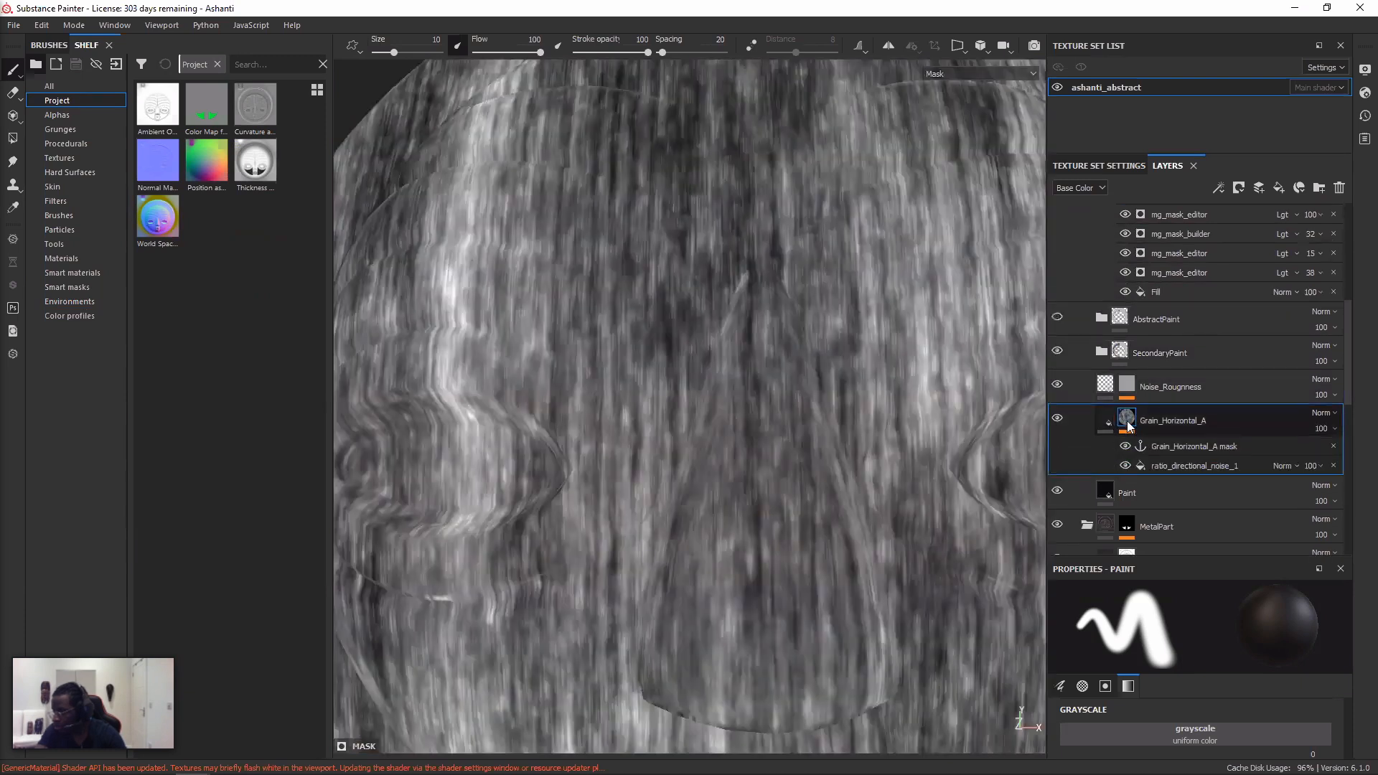
scroll(1182, 427, down, 1)
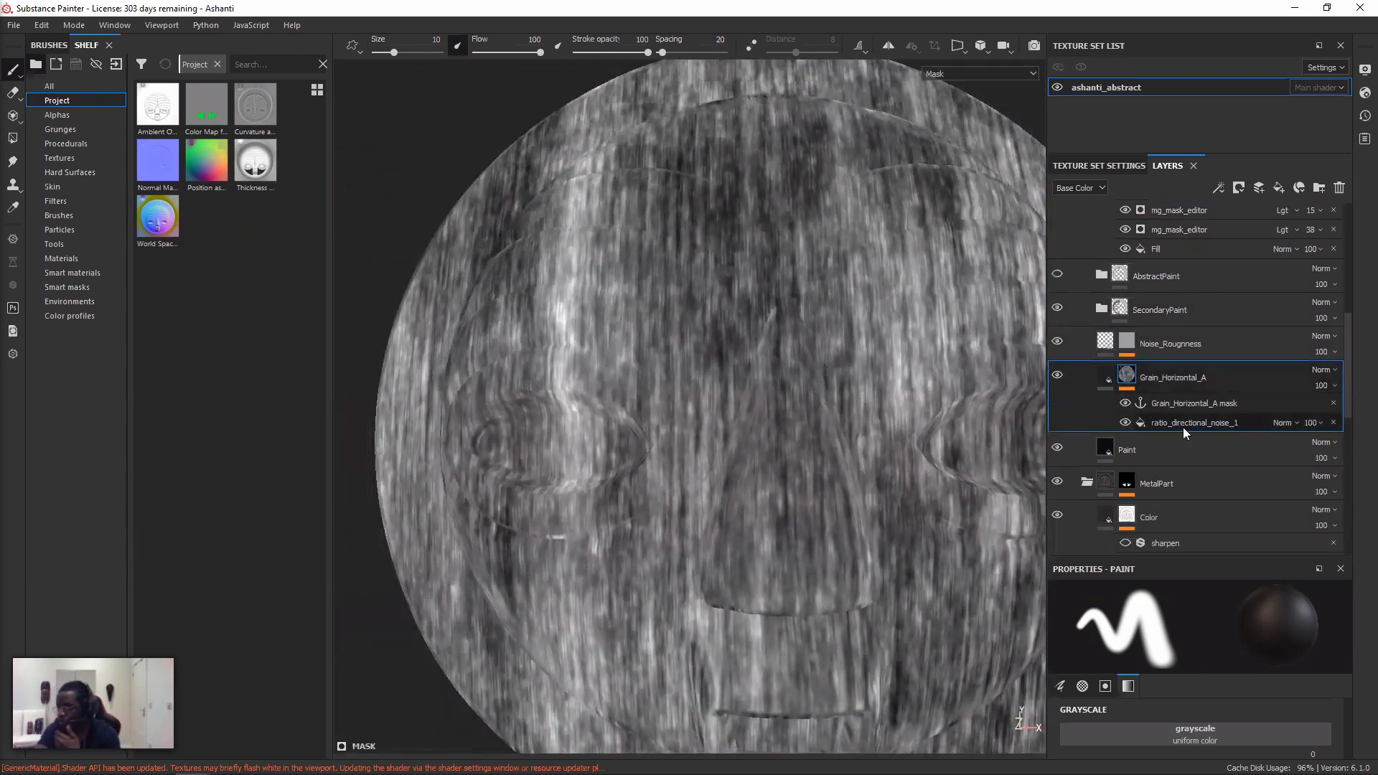
click(1182, 428)
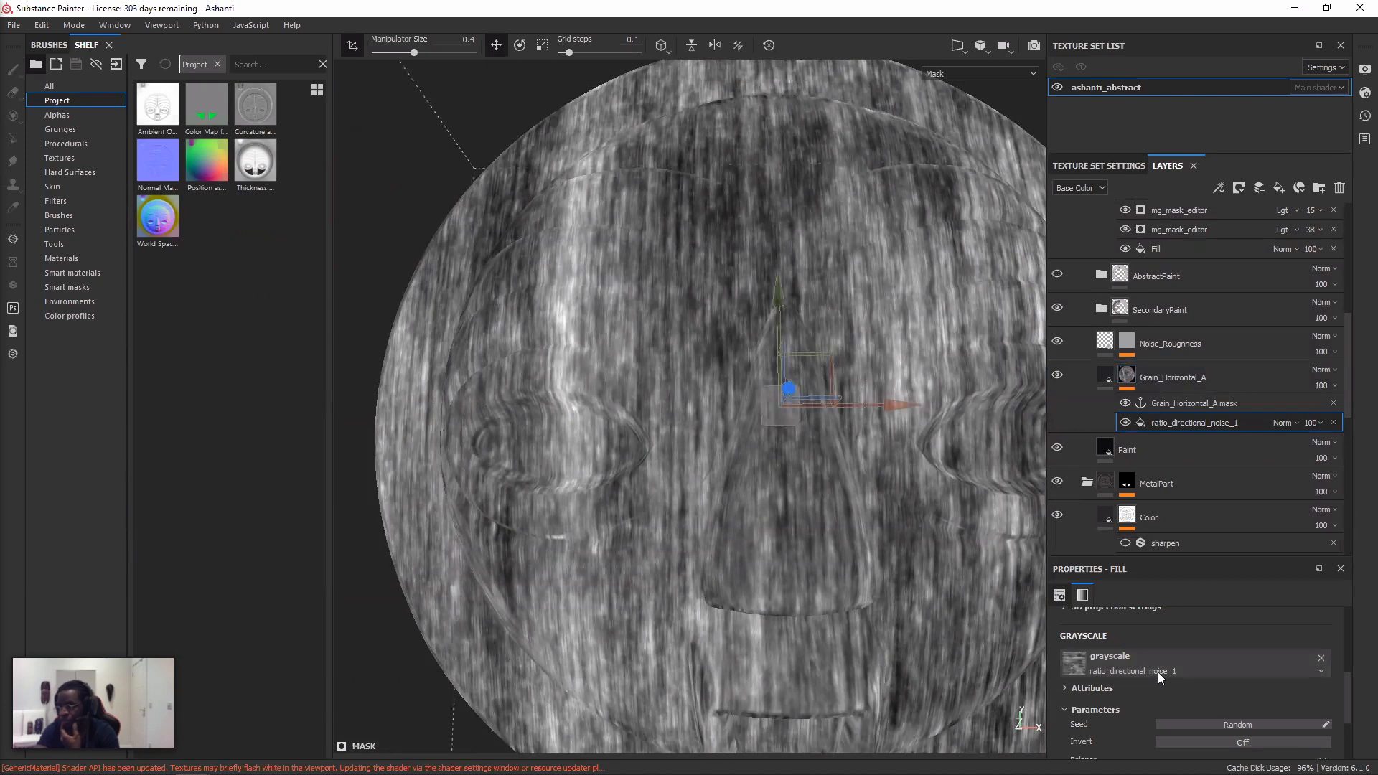
click(71, 128)
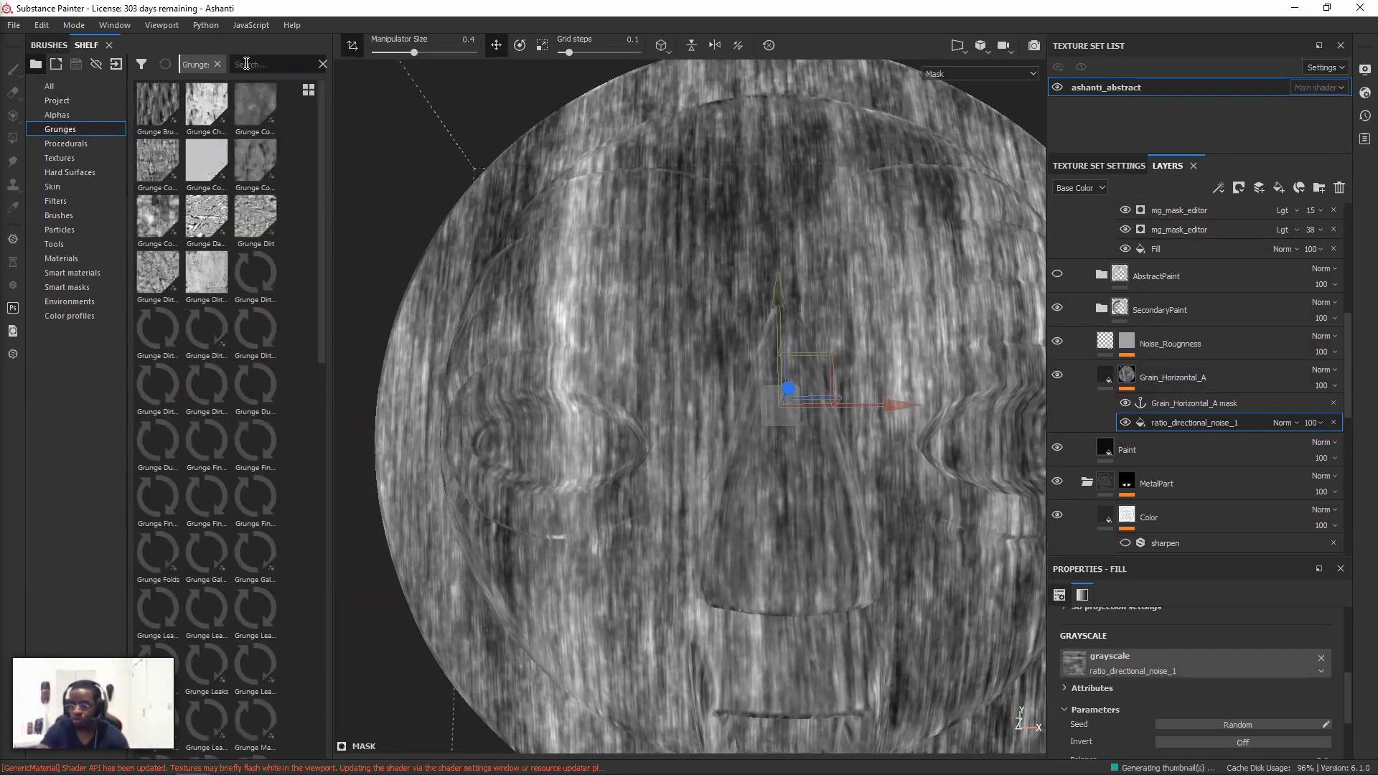
click(246, 63)
text(dirt)
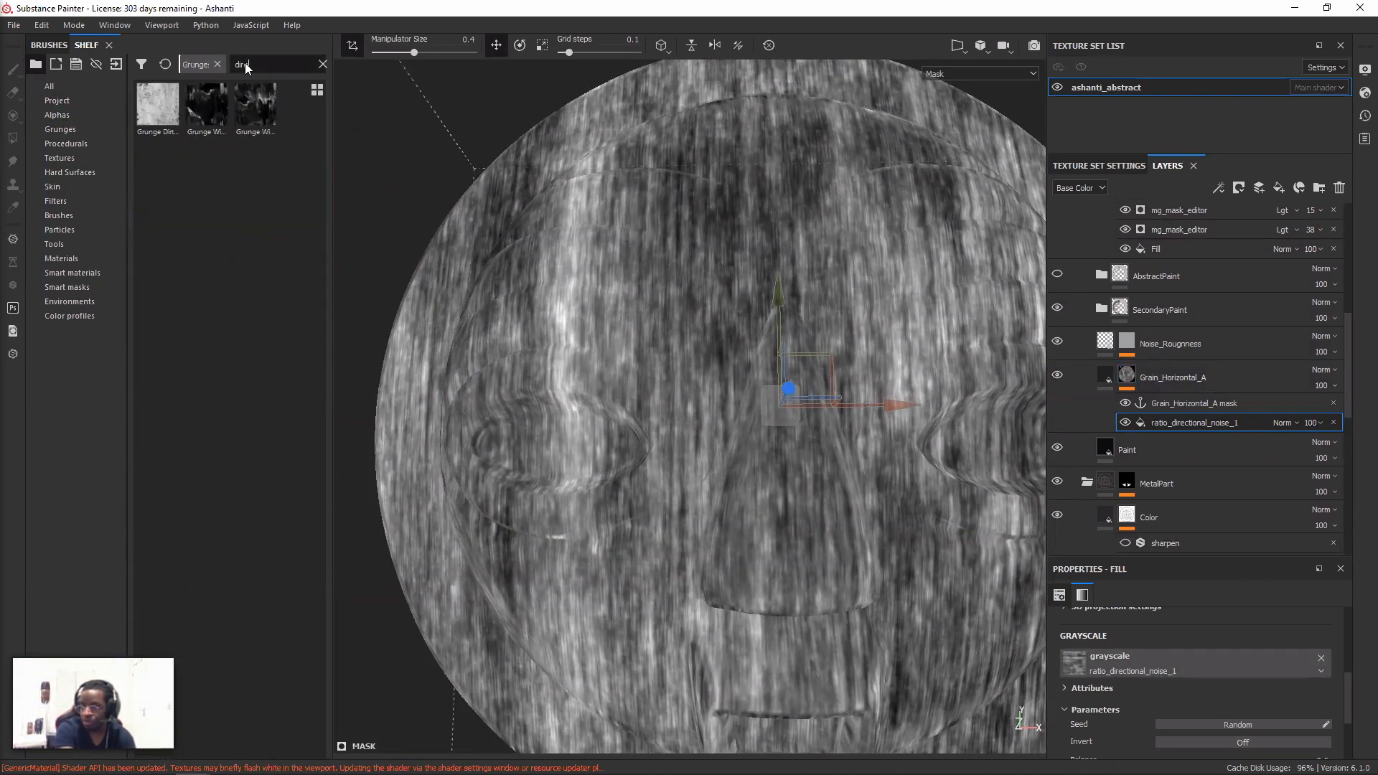
- Search the procedural textures in the shelf for "direc"
click(68, 143)
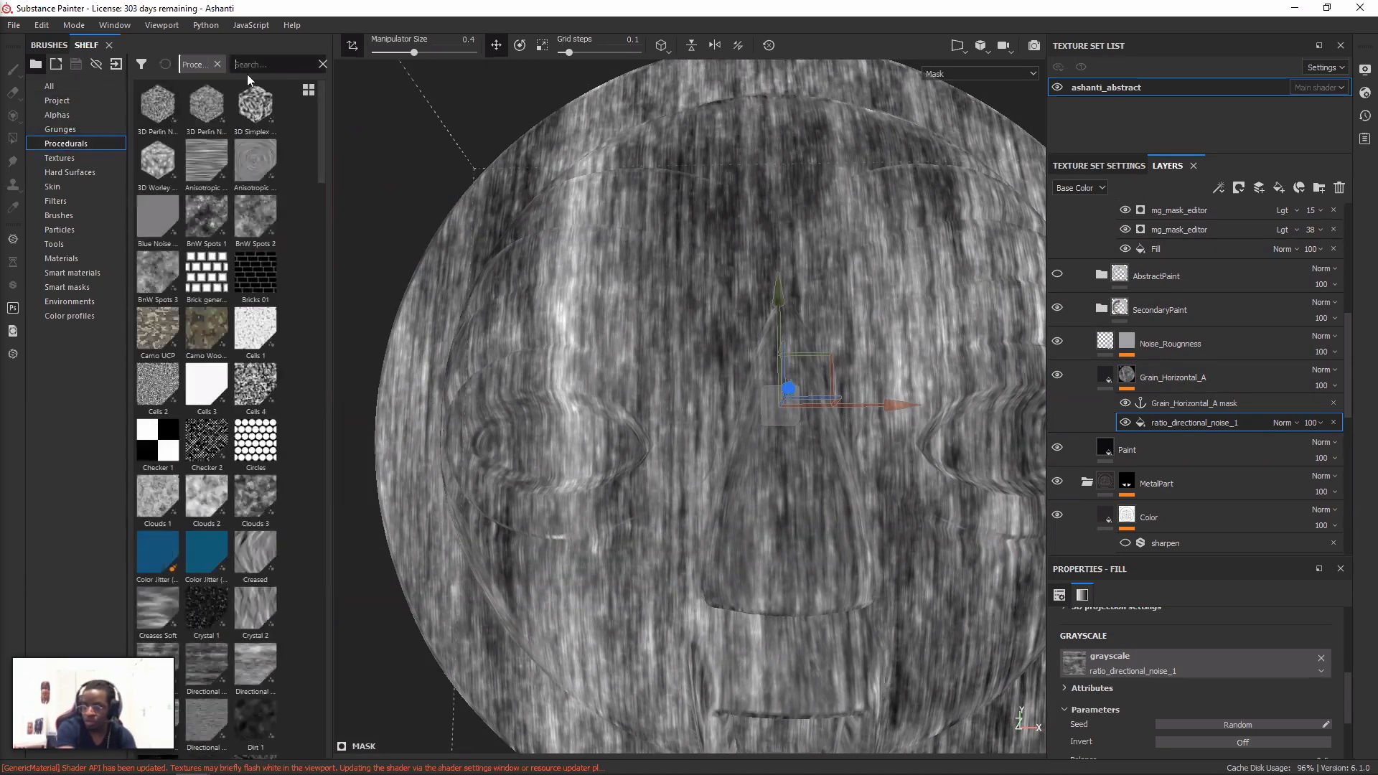
text(dire)
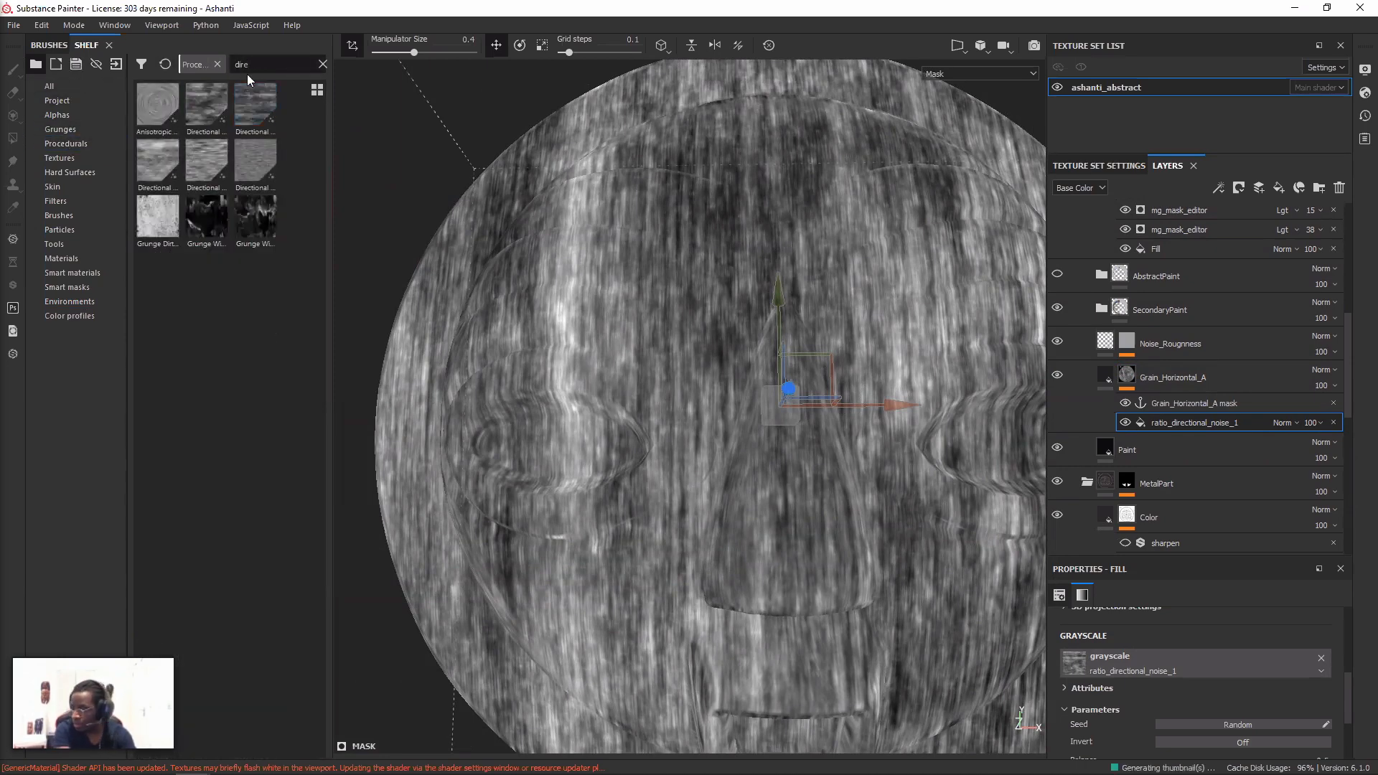
key(BackSpace)
key(BackSpace)
key(BackSpace)
text(rat)
key(BackSpace)
key(BackSpace)
key(BackSpace)
key(BackSpace)
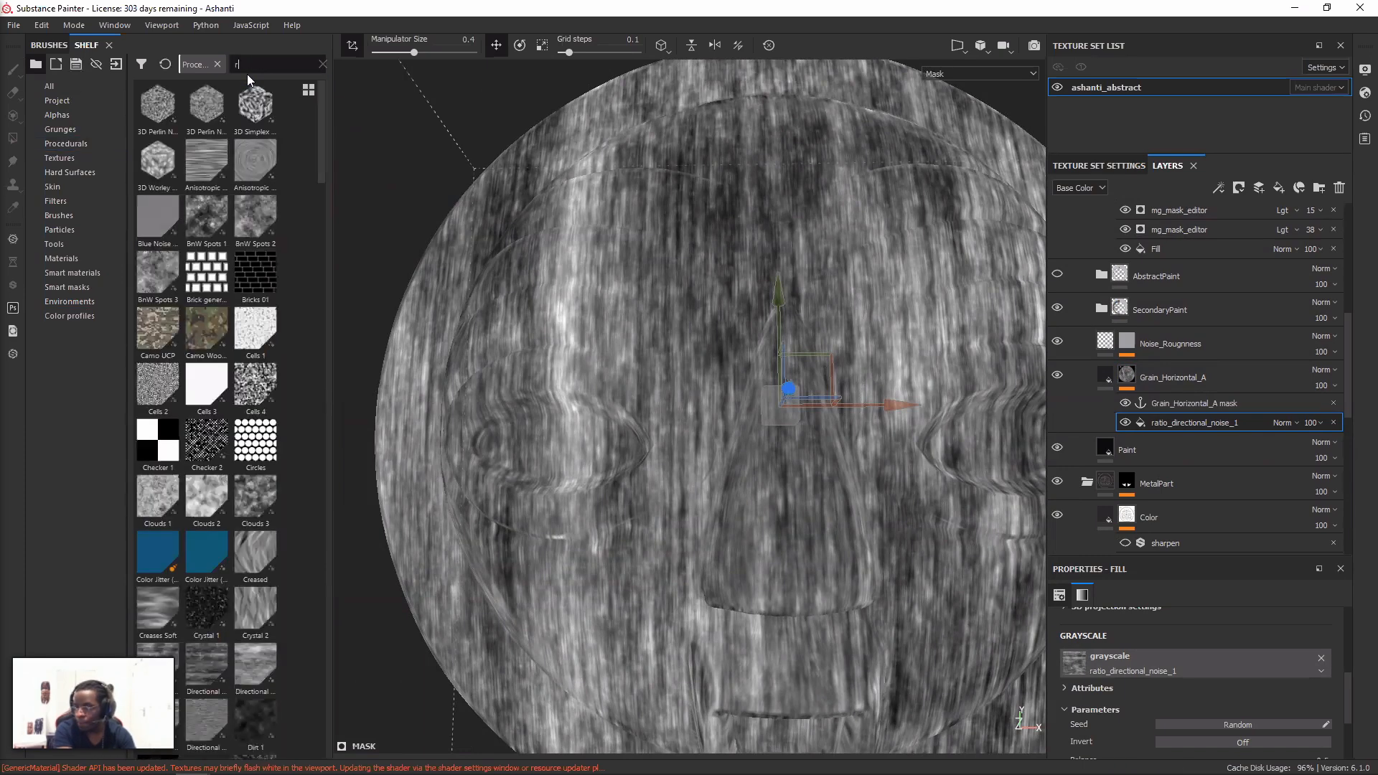
text(ratio)
key(BackSpace)
key(BackSpace)
key(BackSpace)
key(BackSpace)
key(BackSpace)
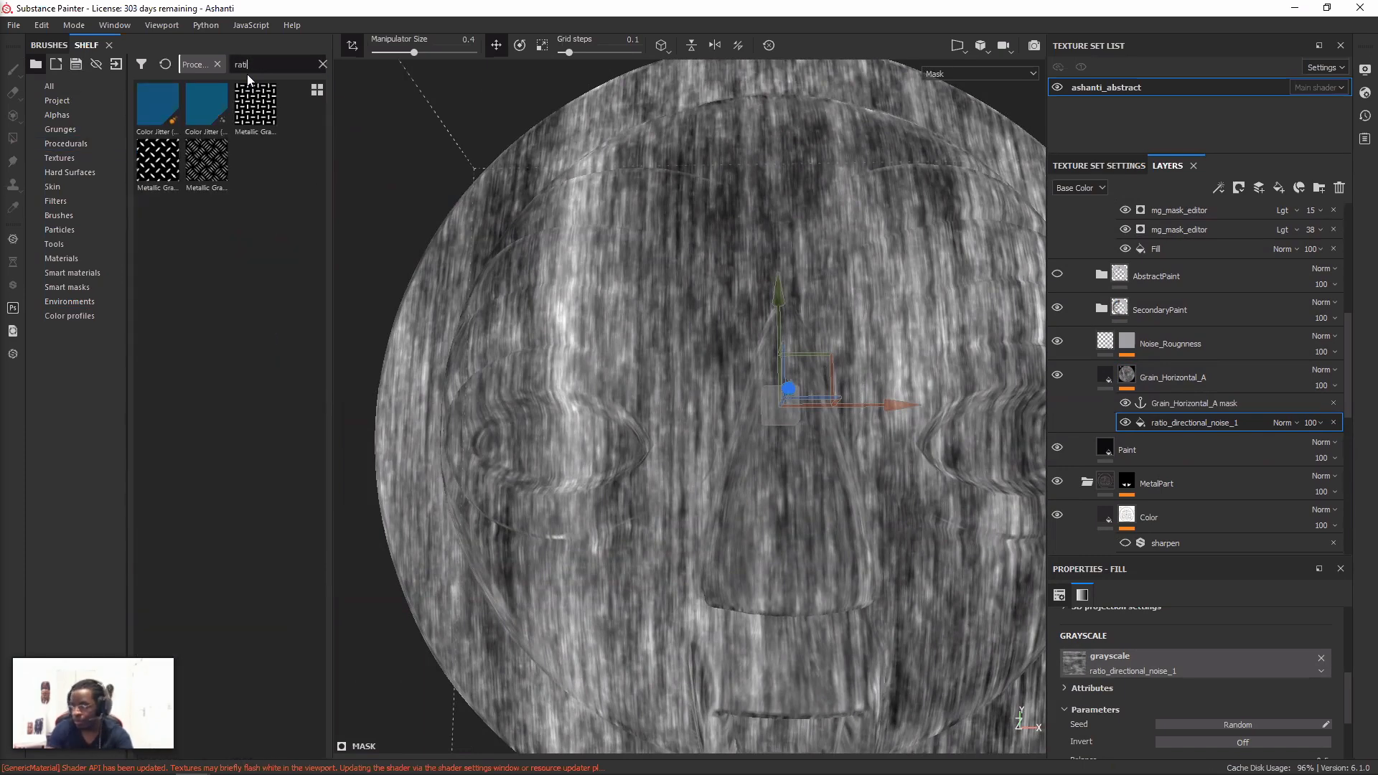
text(dsl)
key(BackSpace)
key(BackSpace)
key(BackSpace)
text(direc)
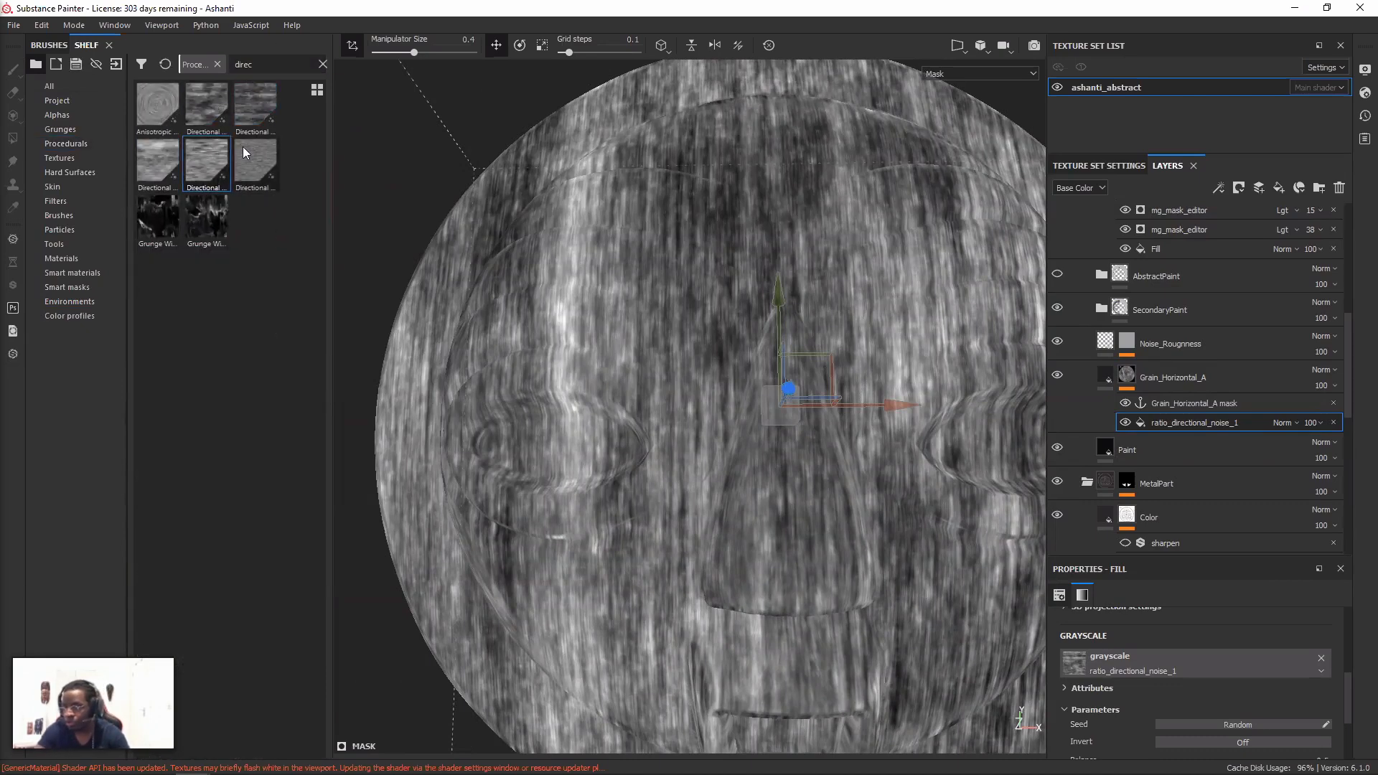
- Try Directional Scratches, Directional Noise 4, Directional Noise 3 and another directional noise as the grayscale source of the Grain_Horizontal_A mask fill
drag(240, 148, 1095, 660)
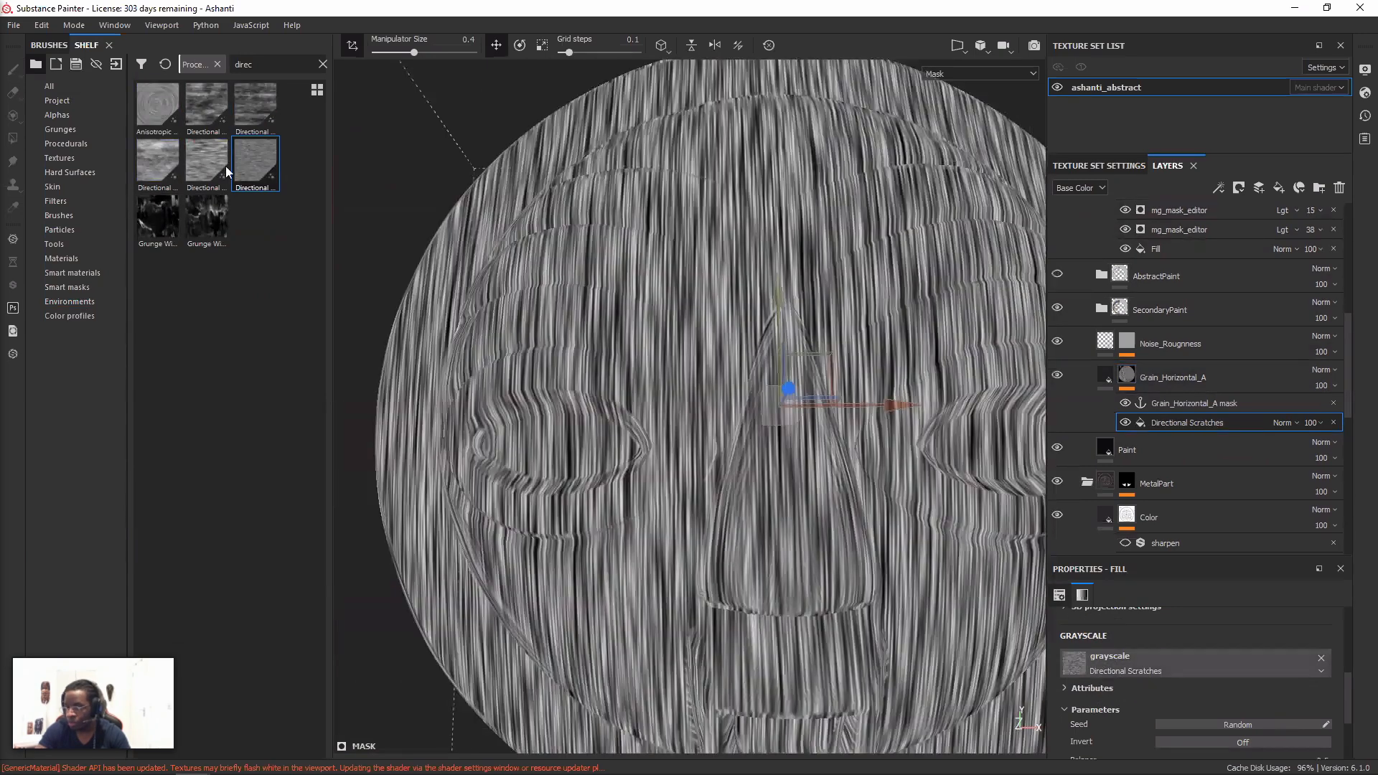
drag(206, 162, 1099, 661)
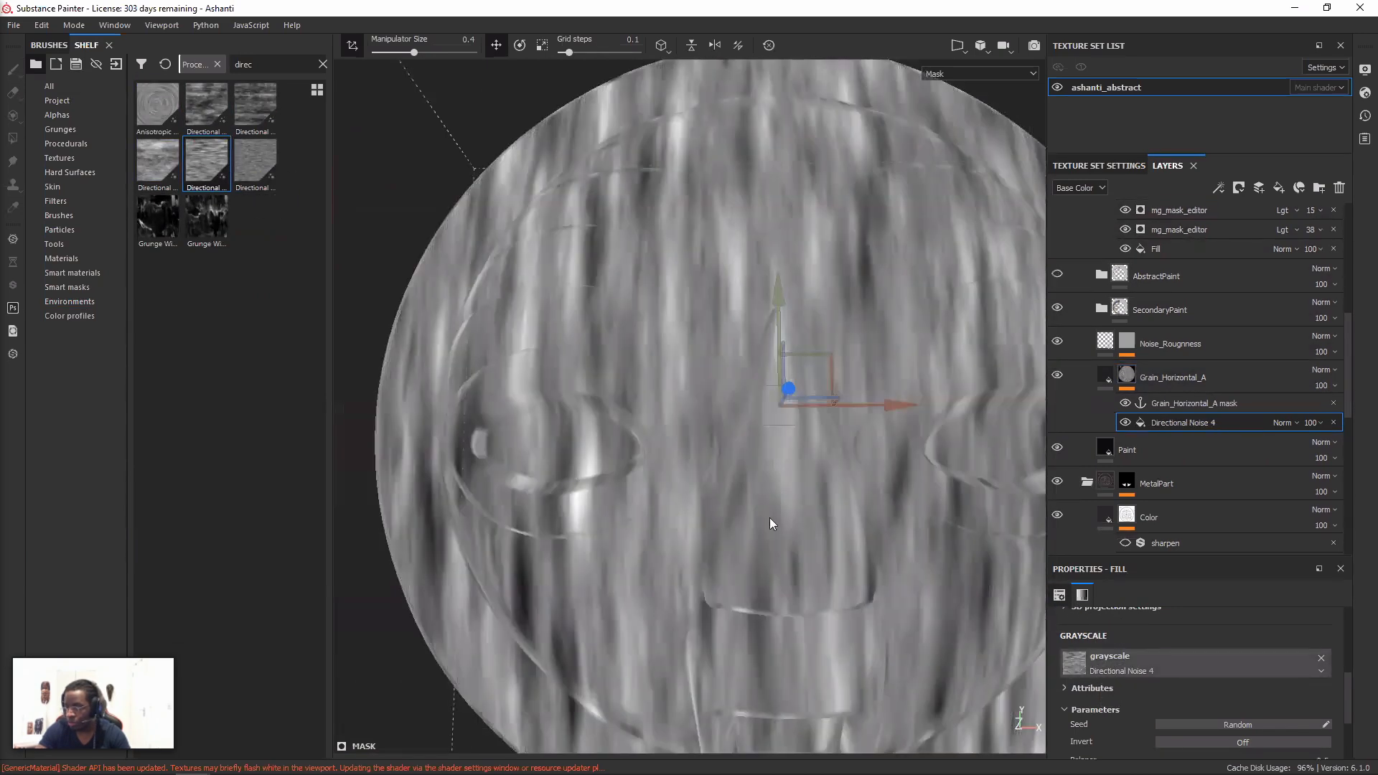
drag(170, 167, 1092, 658)
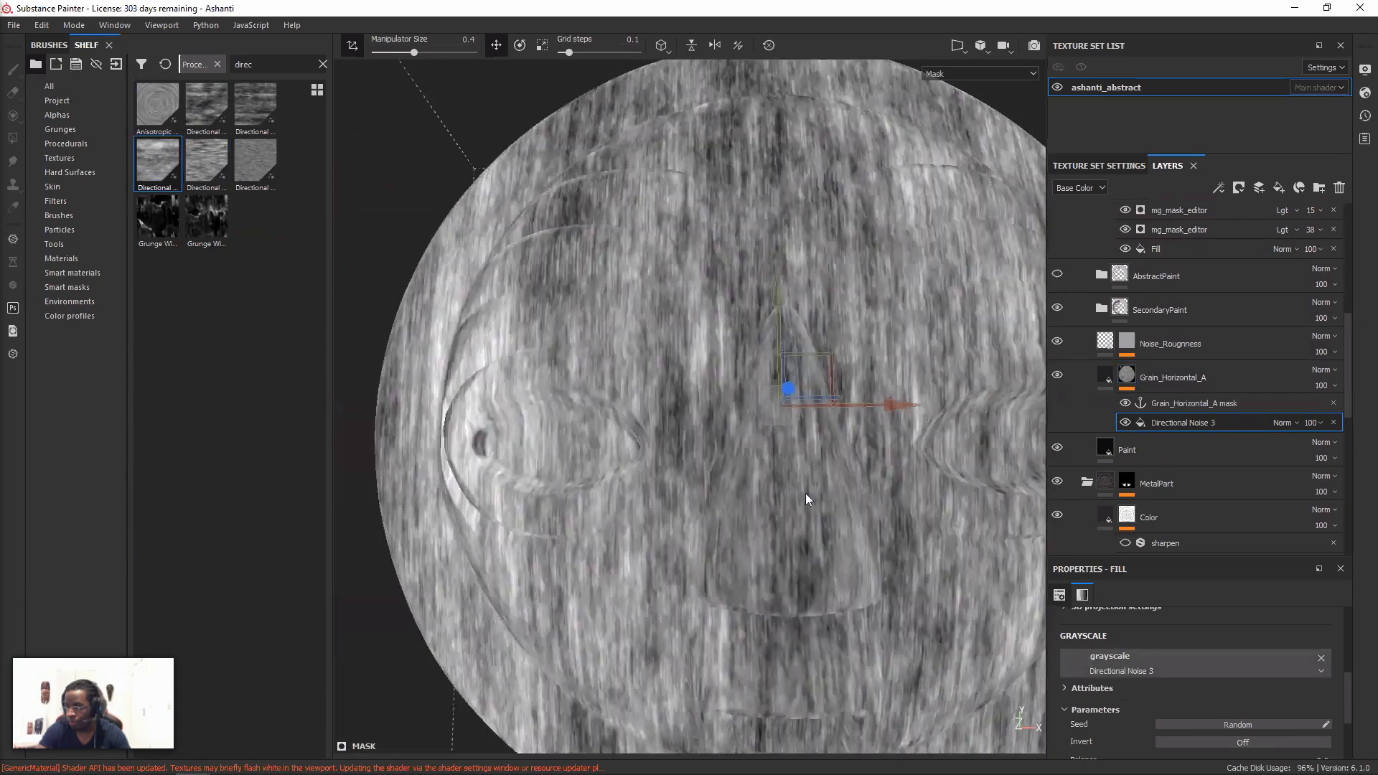
drag(255, 107, 1096, 667)
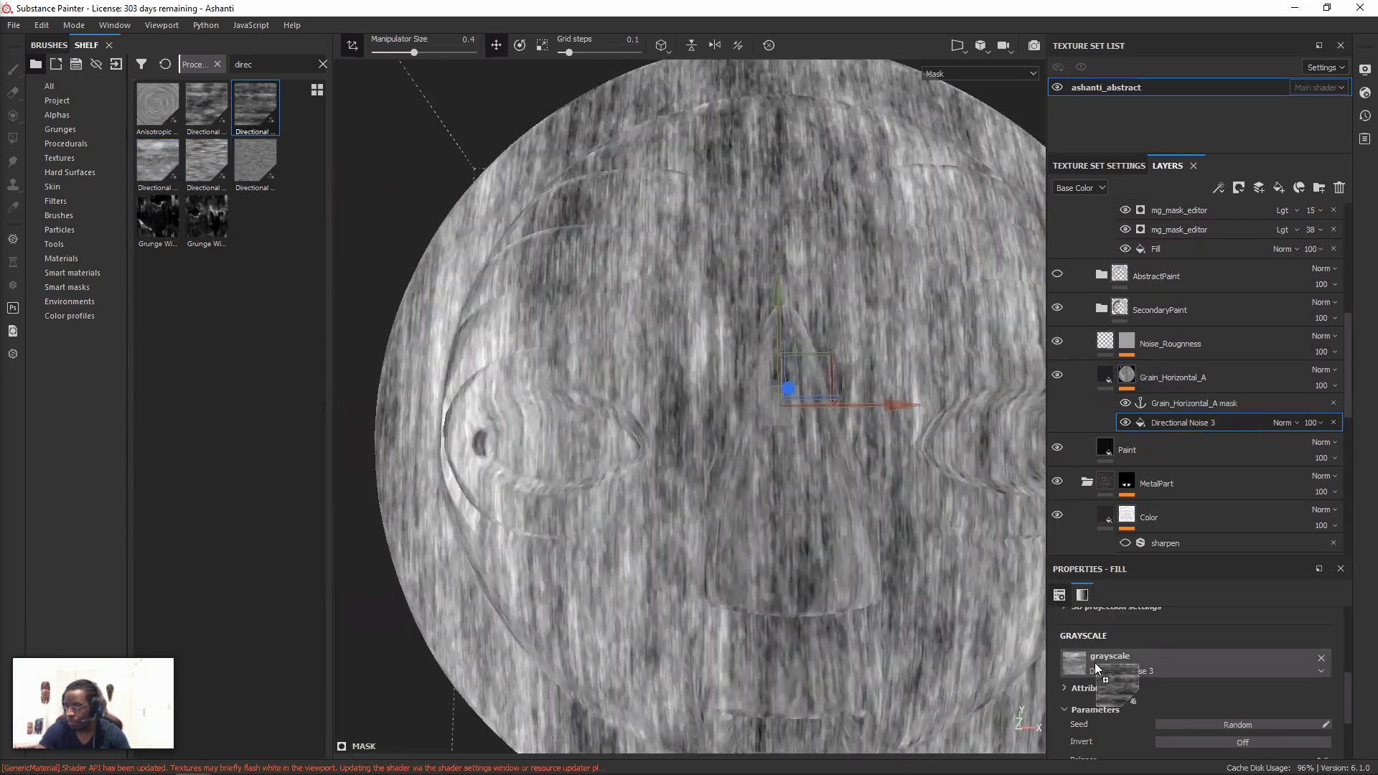
drag(1039, 614, 1138, 665)
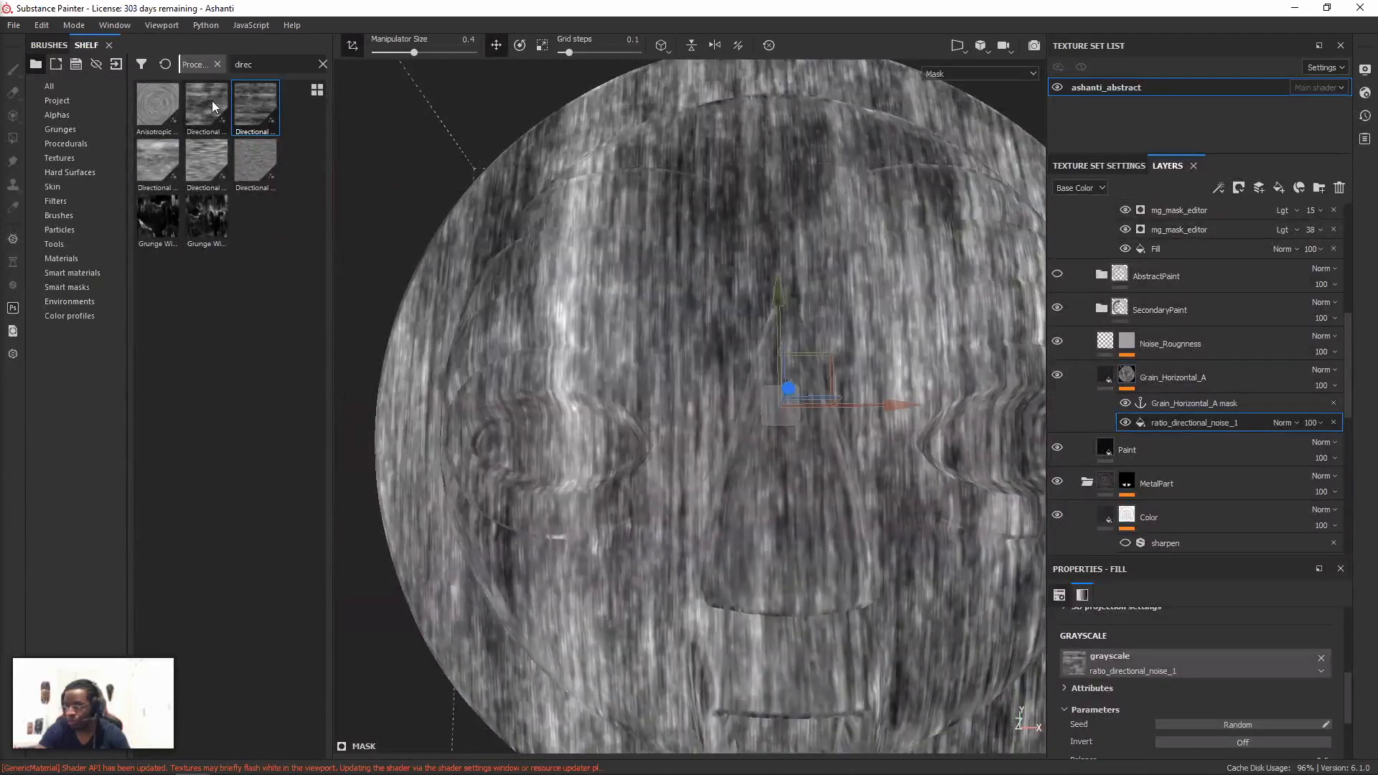
- Assign Directional Noise 1 to the Grain_Horizontal_A mask fill and inspect the grain on the mask in the material view
drag(213, 101, 1151, 663)
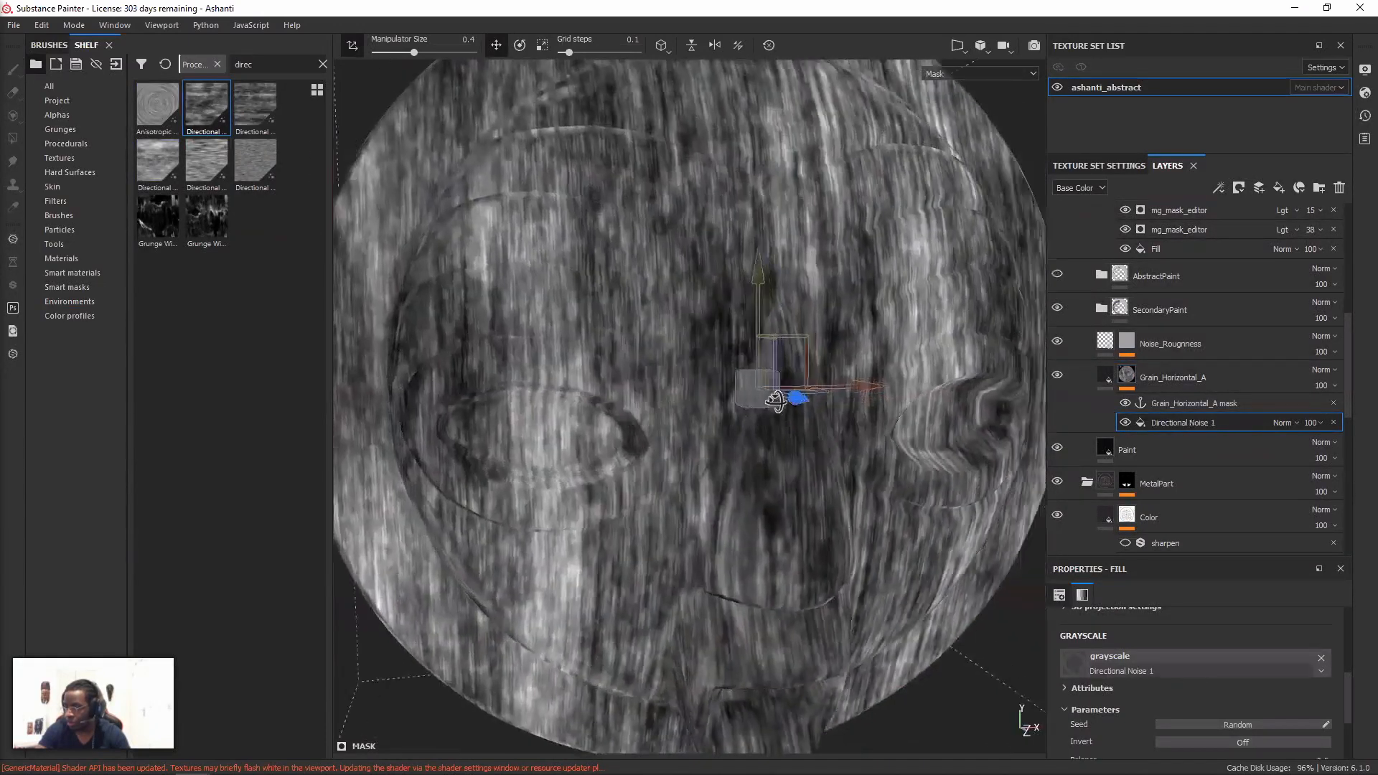
alt+drag(775, 399, 832, 460)
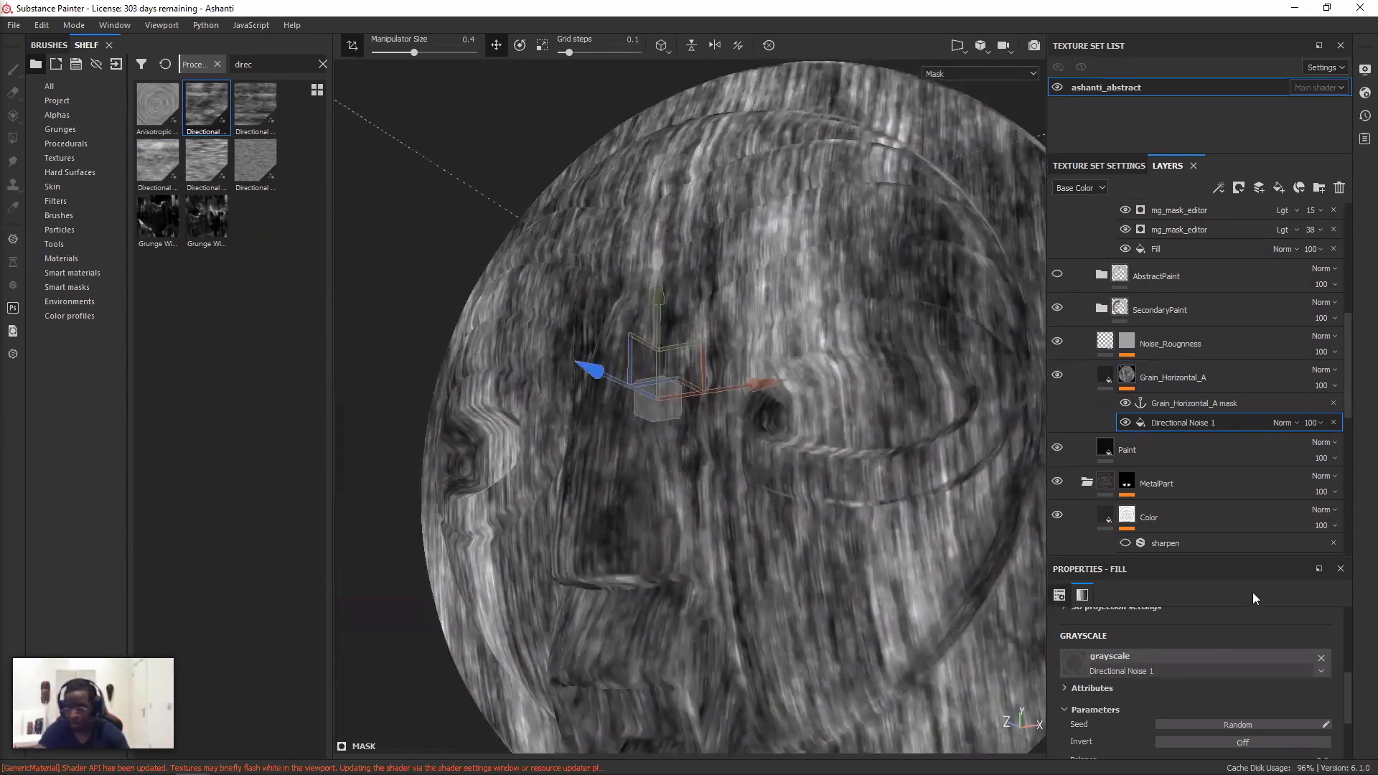
scroll(1204, 644, up, 6)
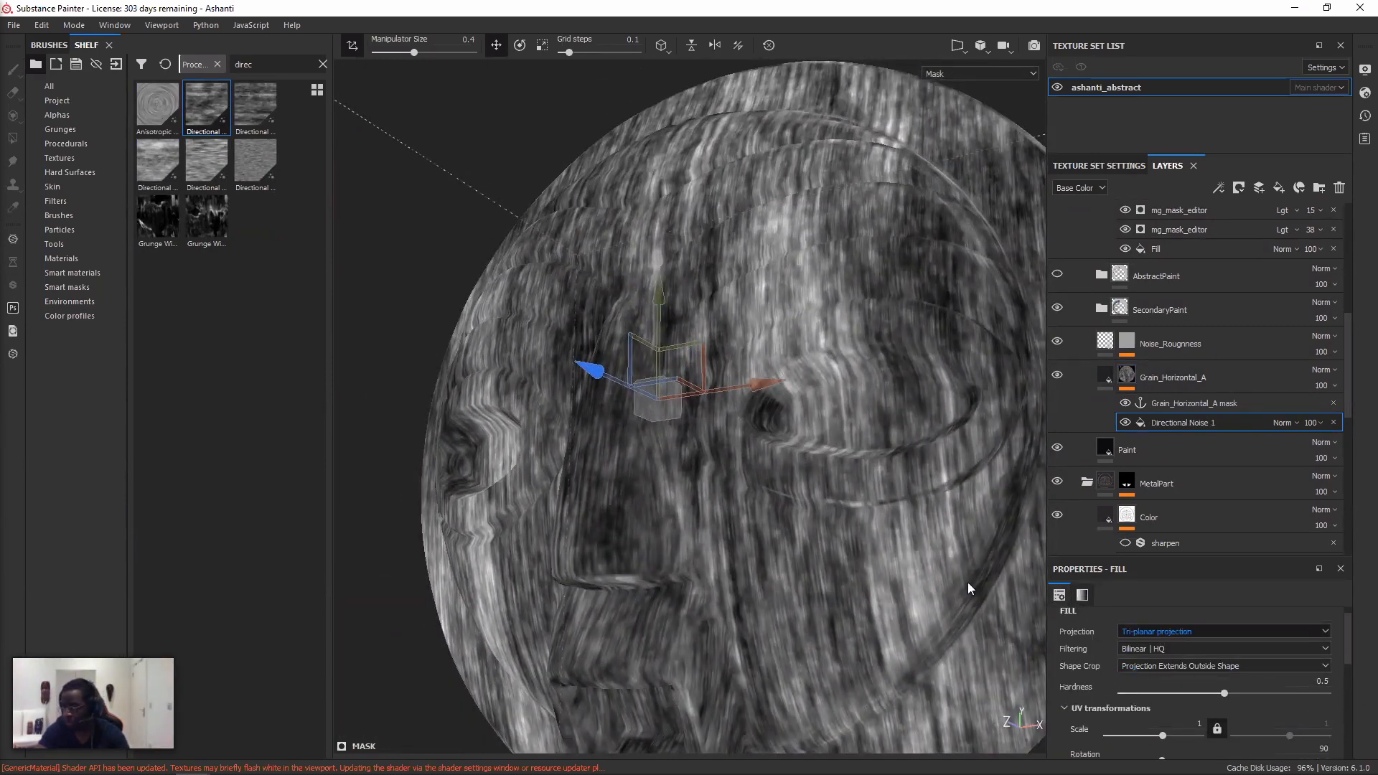
key(m)
alt+drag(805, 460, 738, 367)
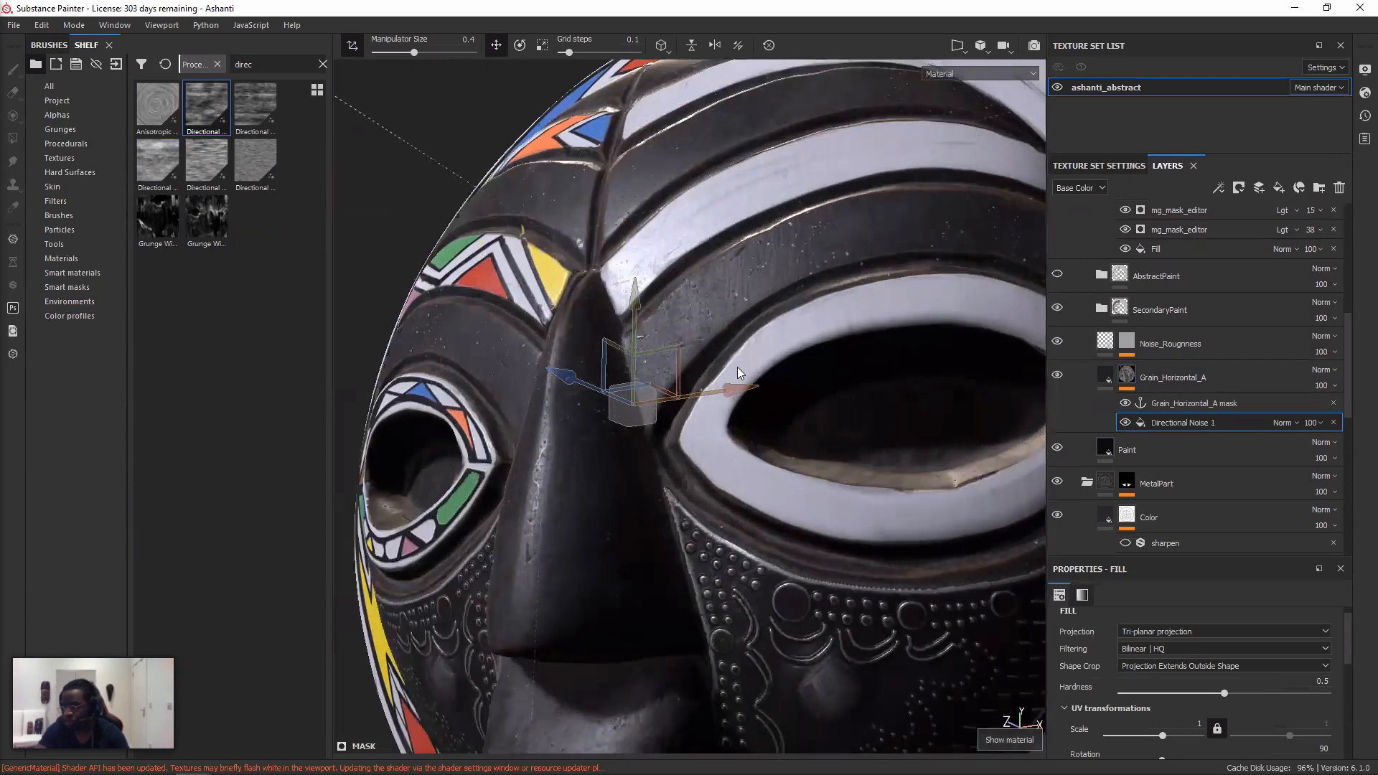
alt+drag(787, 327, 749, 335)
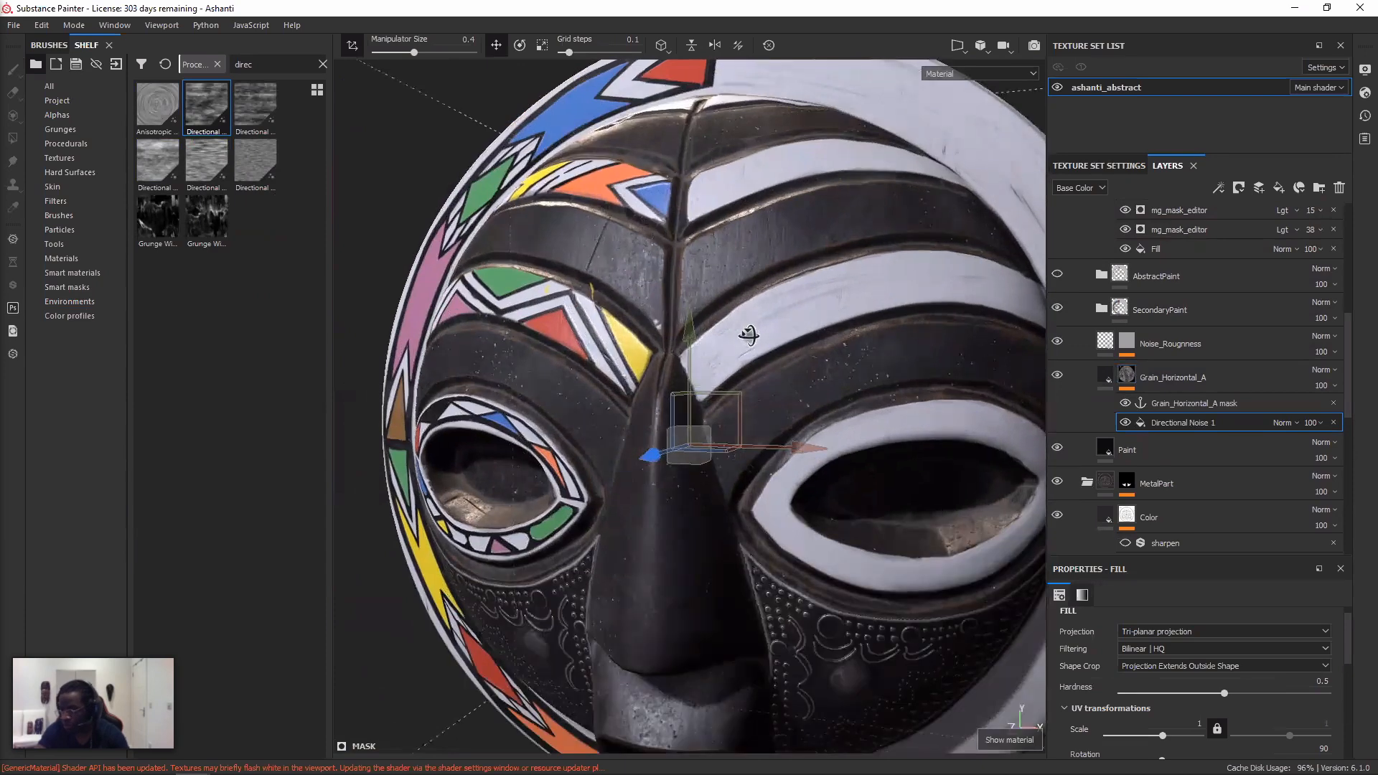
alt+right_drag(840, 316, 867, 308)
alt+drag(738, 342, 686, 356)
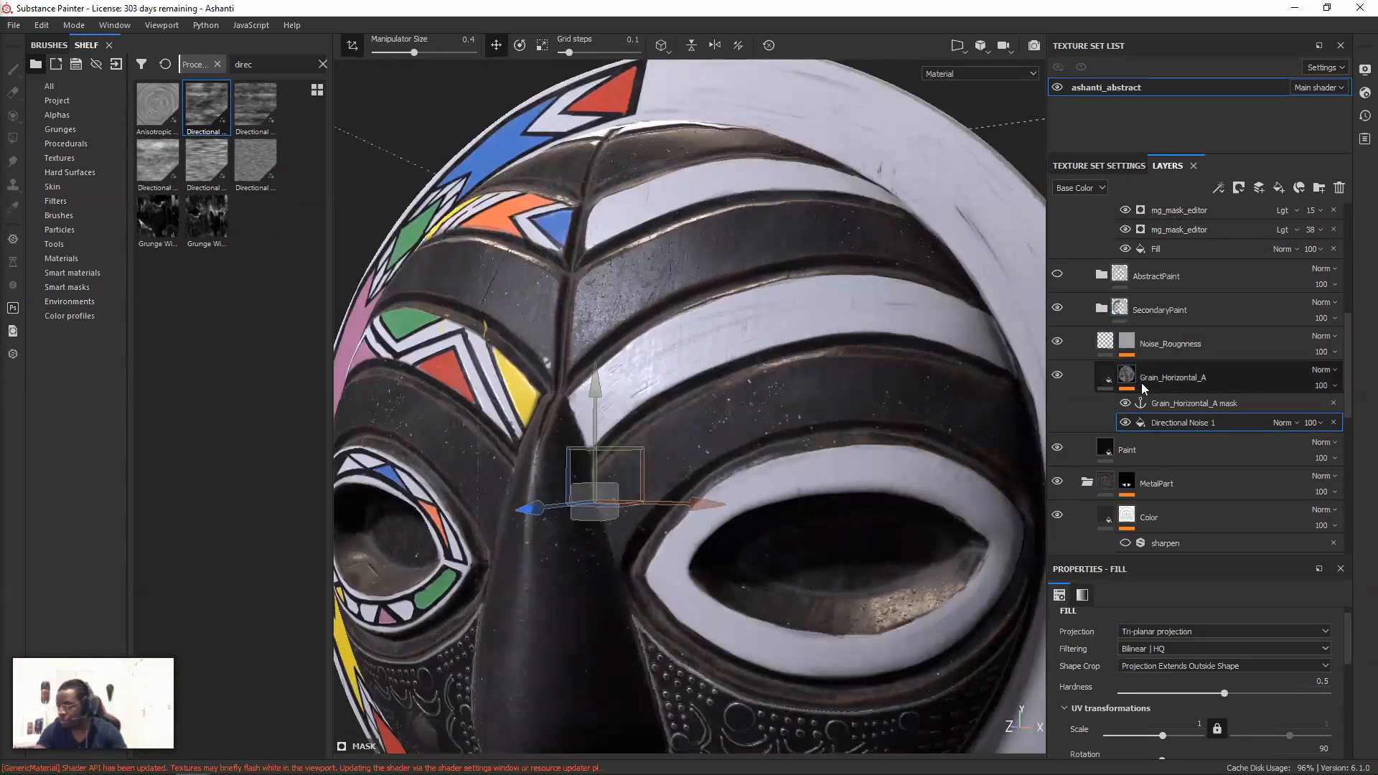
- Duplicate the Grain_Horizontal_A layer together with its mask effects
click(1141, 382)
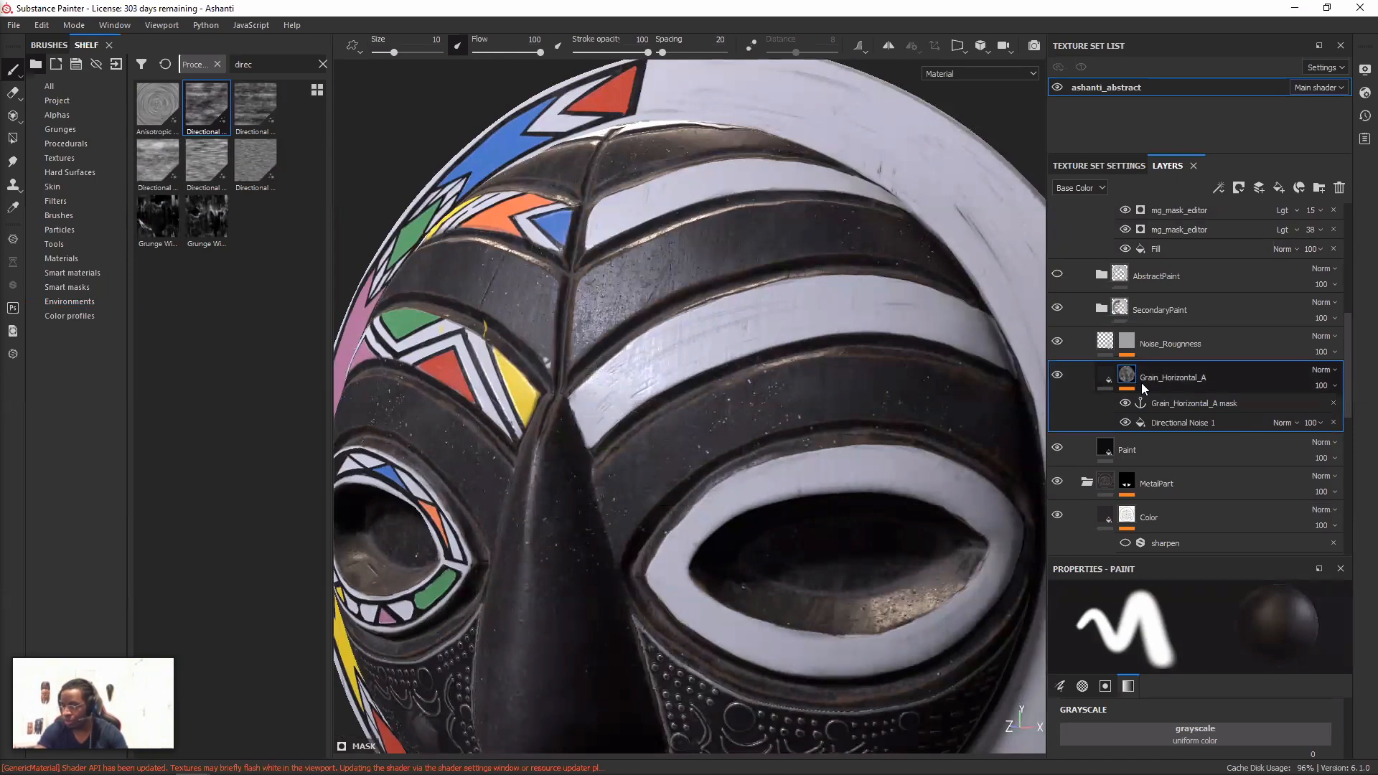
key(ctrl+d)
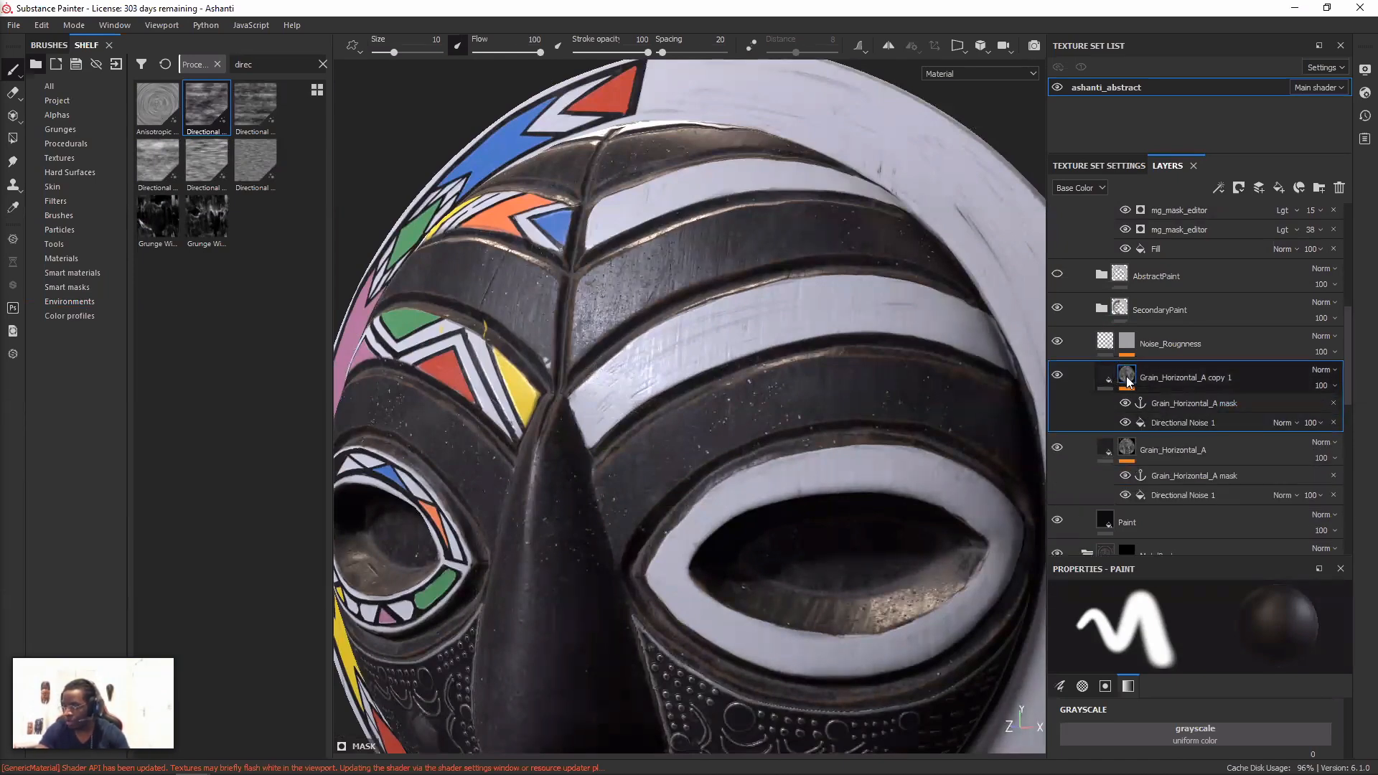
right_click(1127, 382)
click(1138, 429)
click(1166, 404)
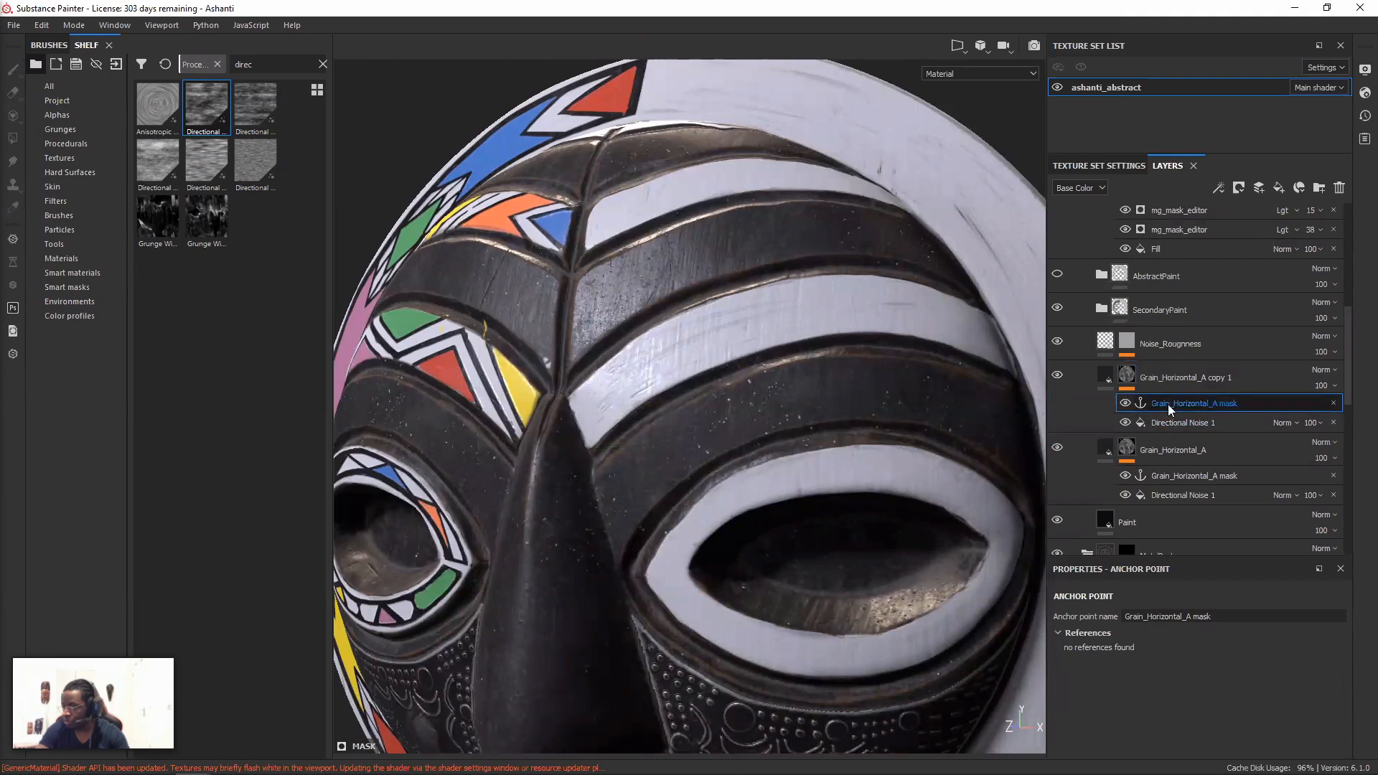
- Set the rotation of the duplicated layer's Directional Noise 1 fill to 180 and display that layer's mask
click(1169, 421)
scroll(1155, 695, down, 2)
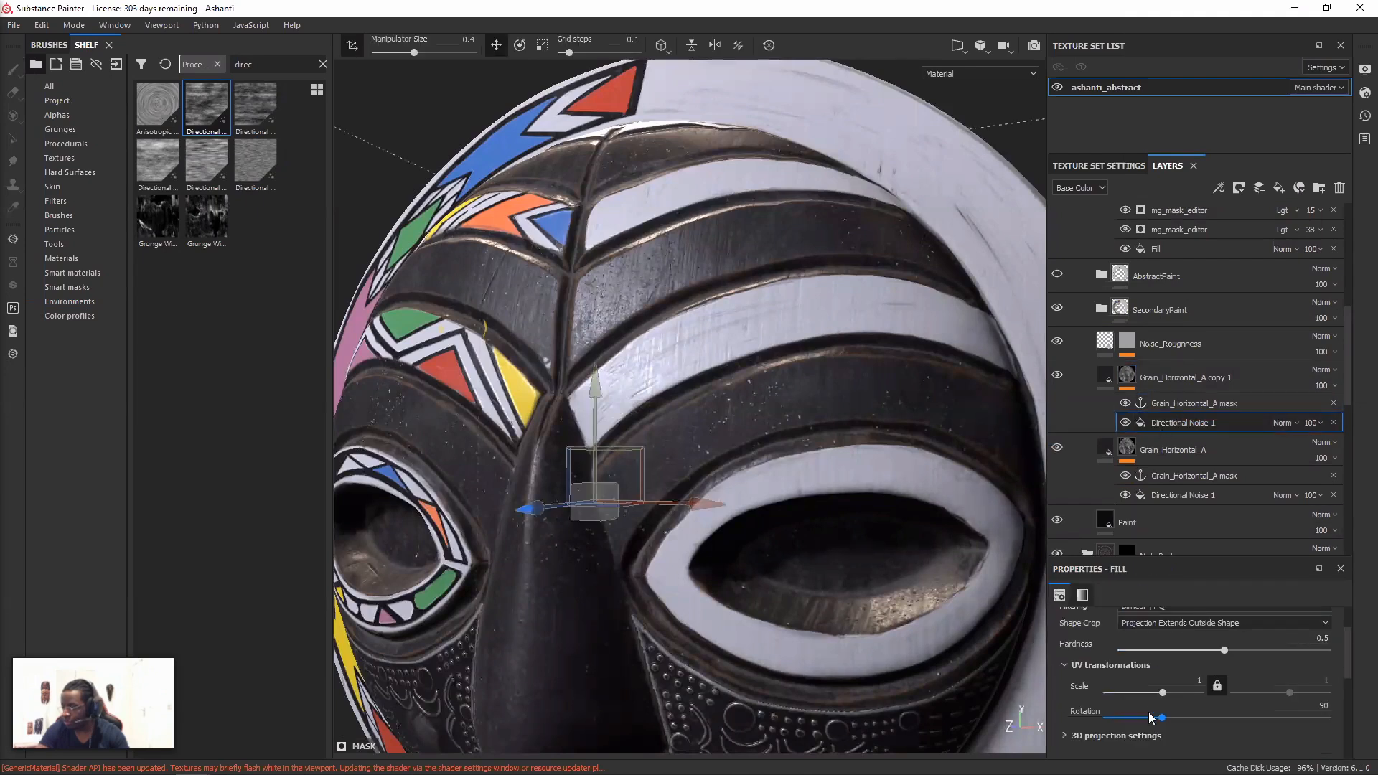
drag(1165, 717, 1198, 720)
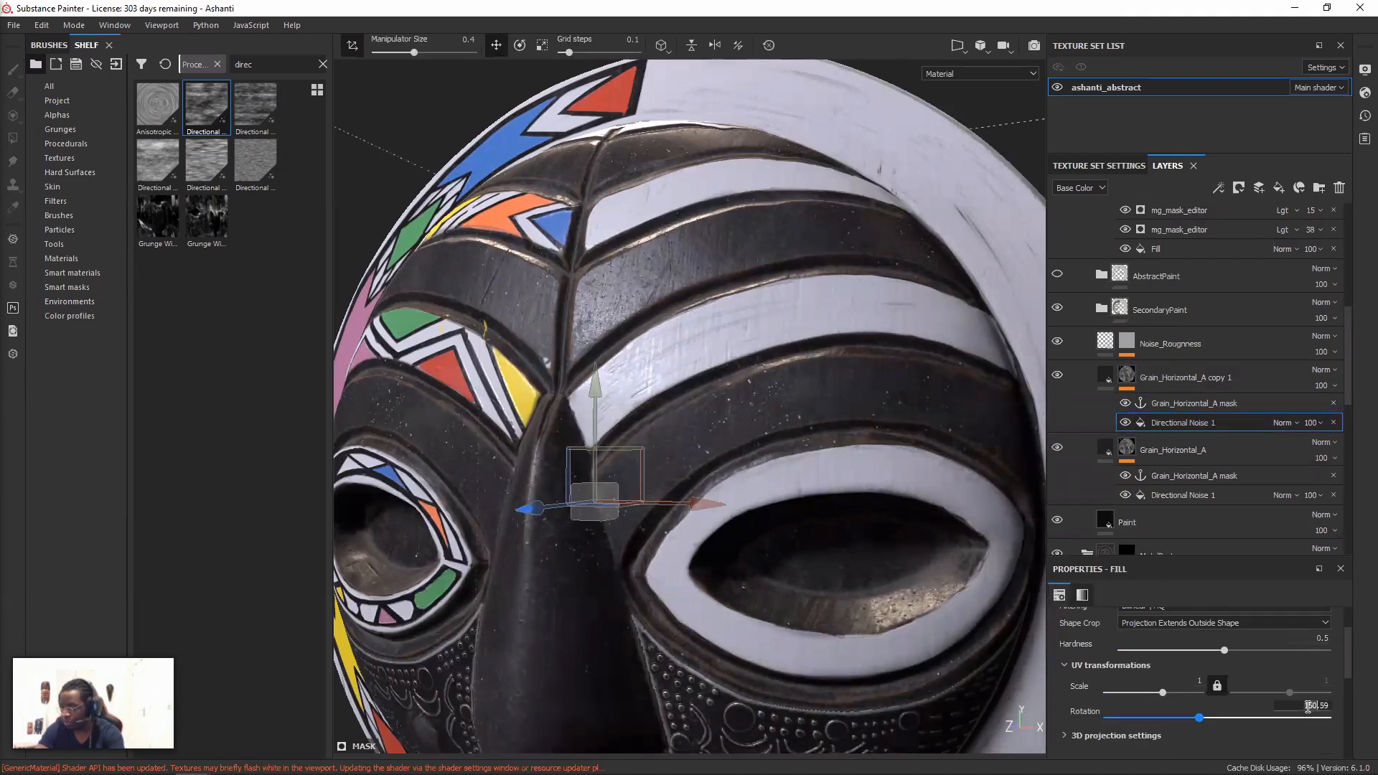
key(Return)
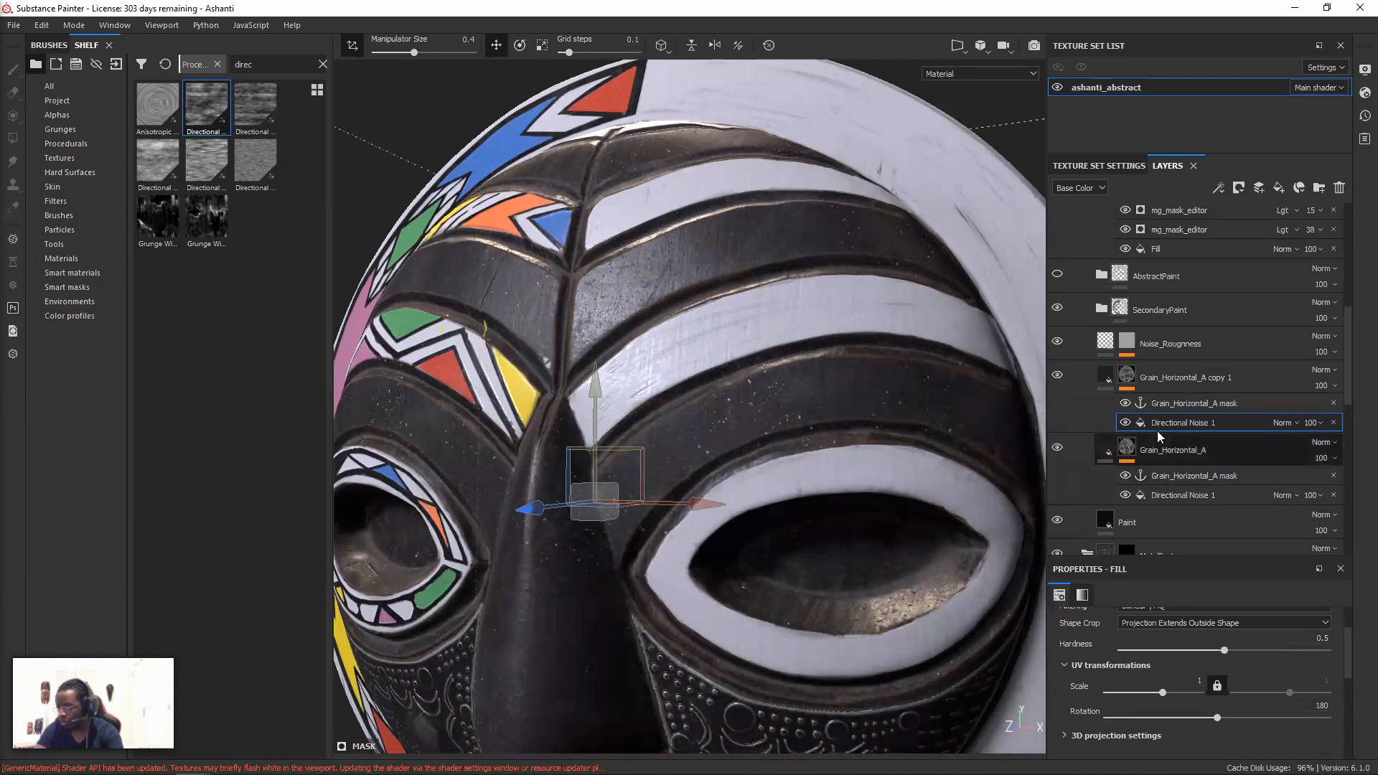
alt+click(1125, 375)
- Add a Paint effect to the duplicated grain layer's mask and enlarge the brush to about 18.34
scroll(1157, 426, down, 1)
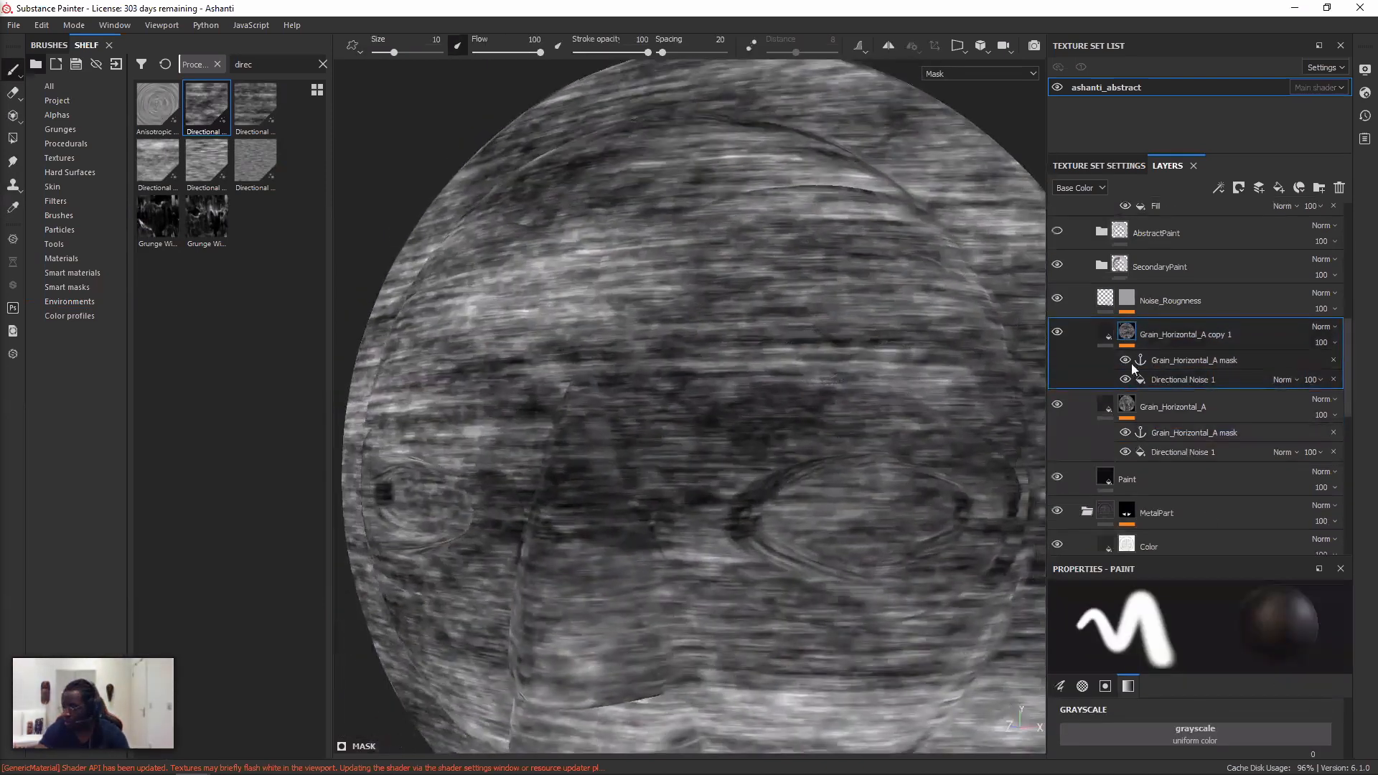
right_click(1127, 333)
click(1194, 631)
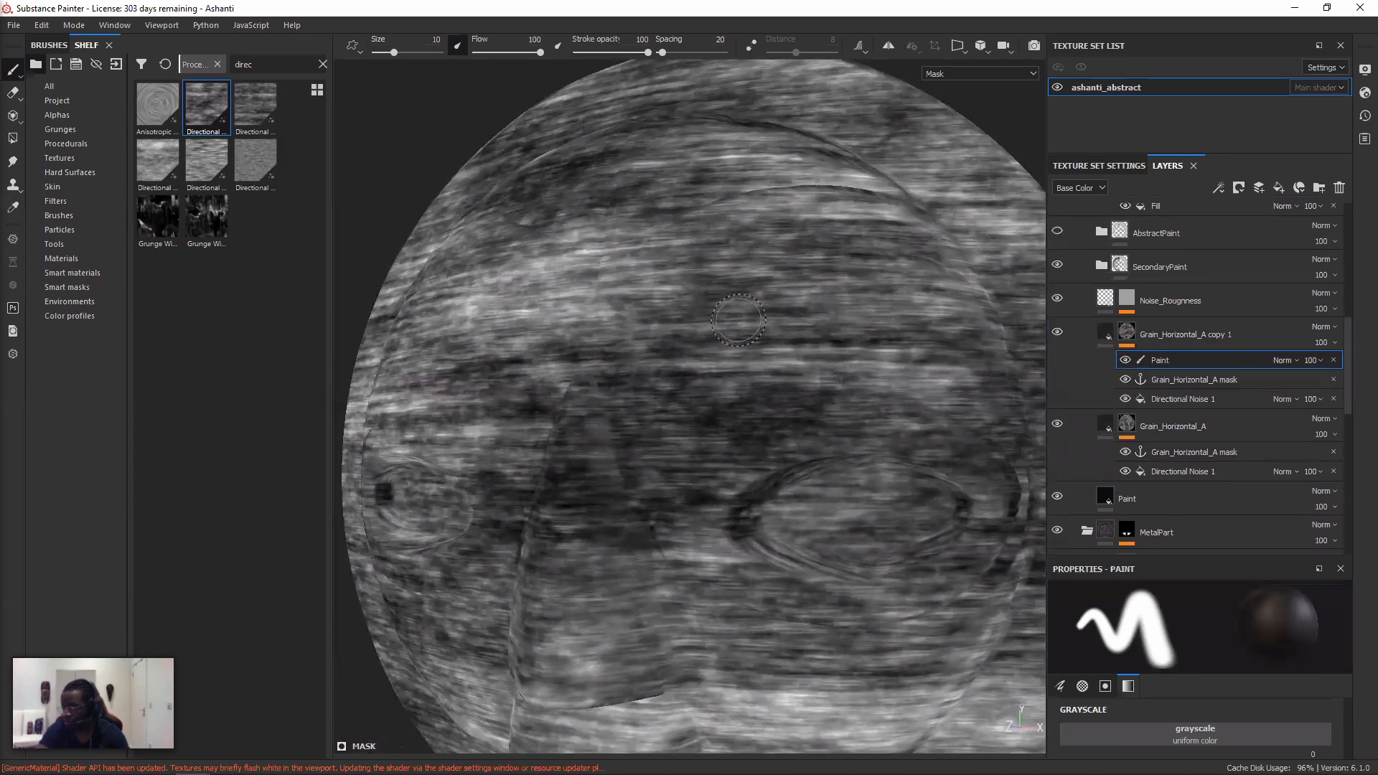
ctrl+right_drag(735, 322, 771, 320)
- Paint two broad black strokes across the forehead on the copied grain mask and return to the material view
mouse_move(788, 253)
mouse_down()
mouse_move(668, 287)
mouse_move(804, 241)
mouse_move(910, 239)
mouse_move(883, 249)
mouse_up()
key(ctrl+z)
key(x)
mouse_move(776, 437)
mouse_down()
mouse_move(931, 361)
mouse_move(932, 378)
mouse_move(689, 384)
mouse_up()
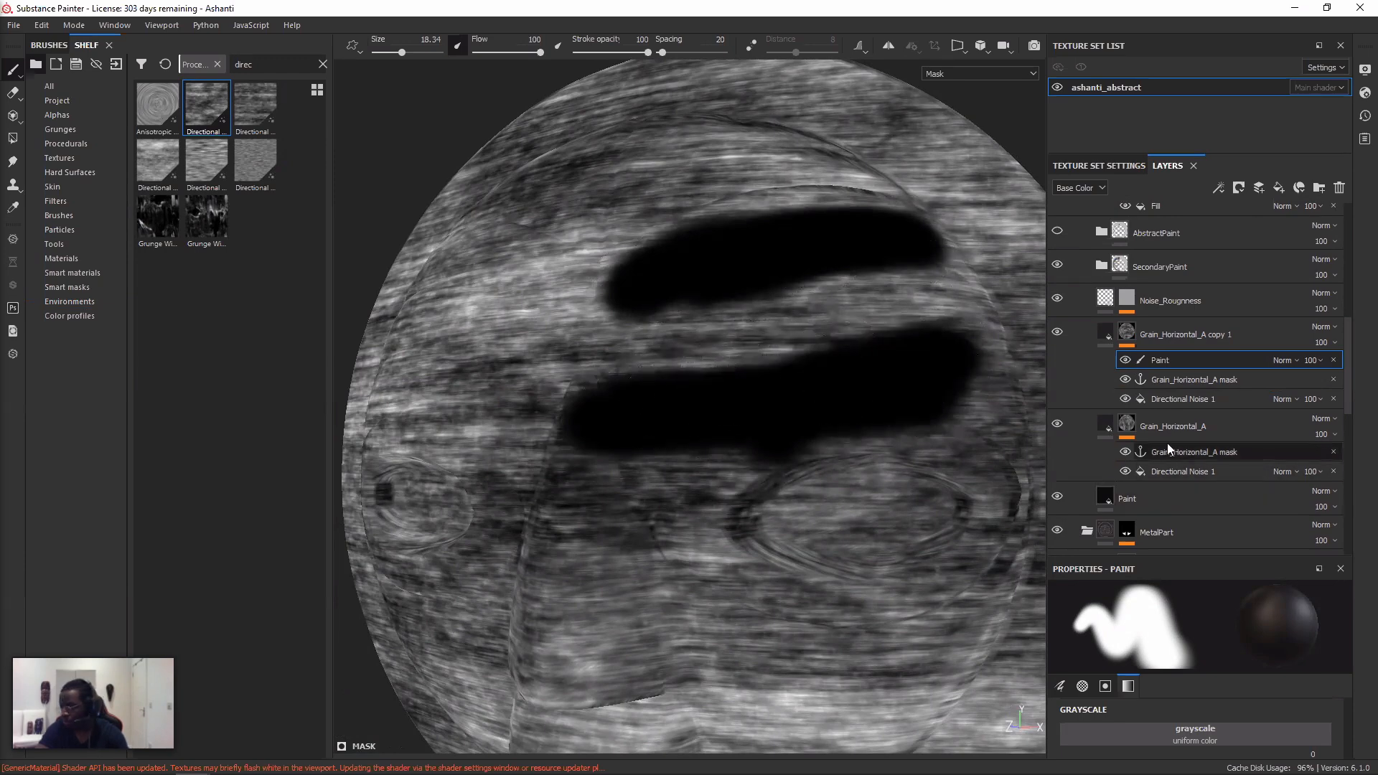
click(1152, 468)
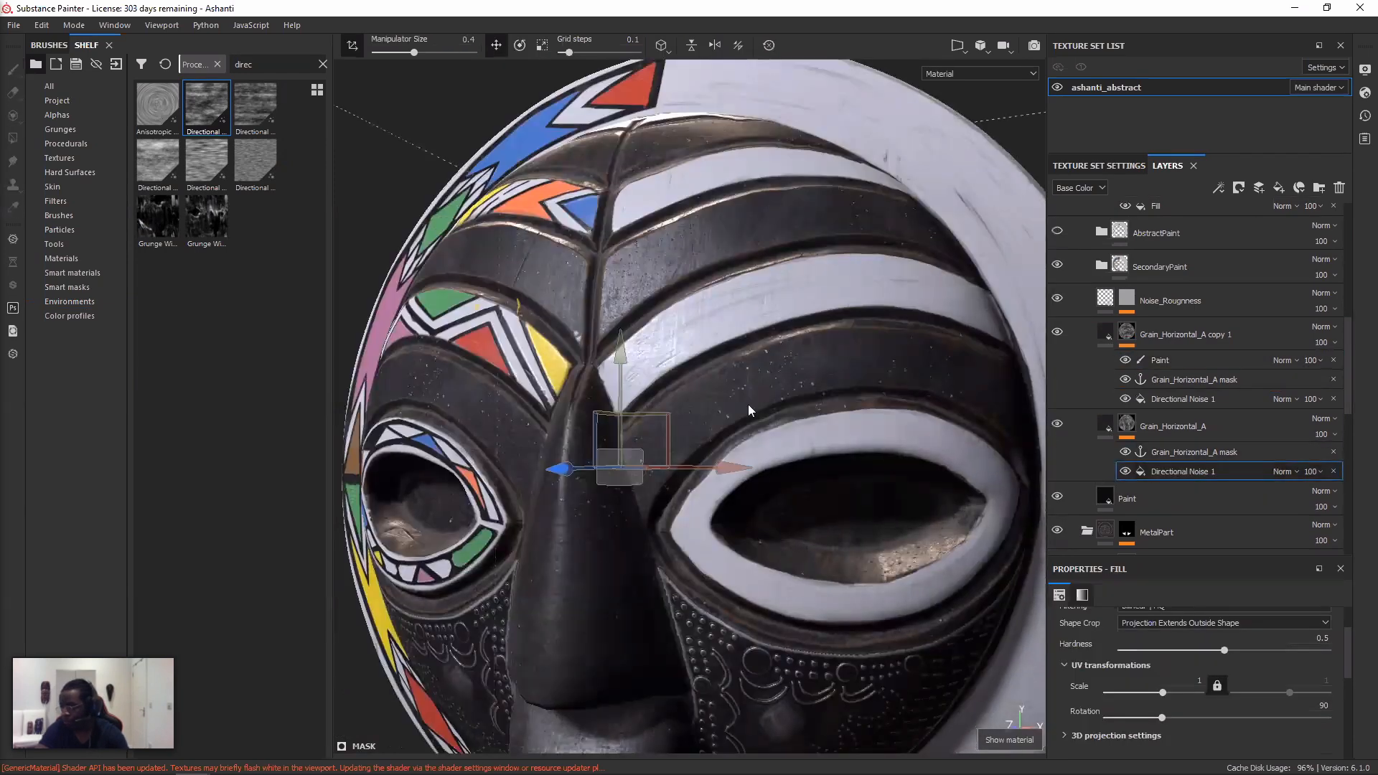
alt+right_drag(738, 387, 626, 396)
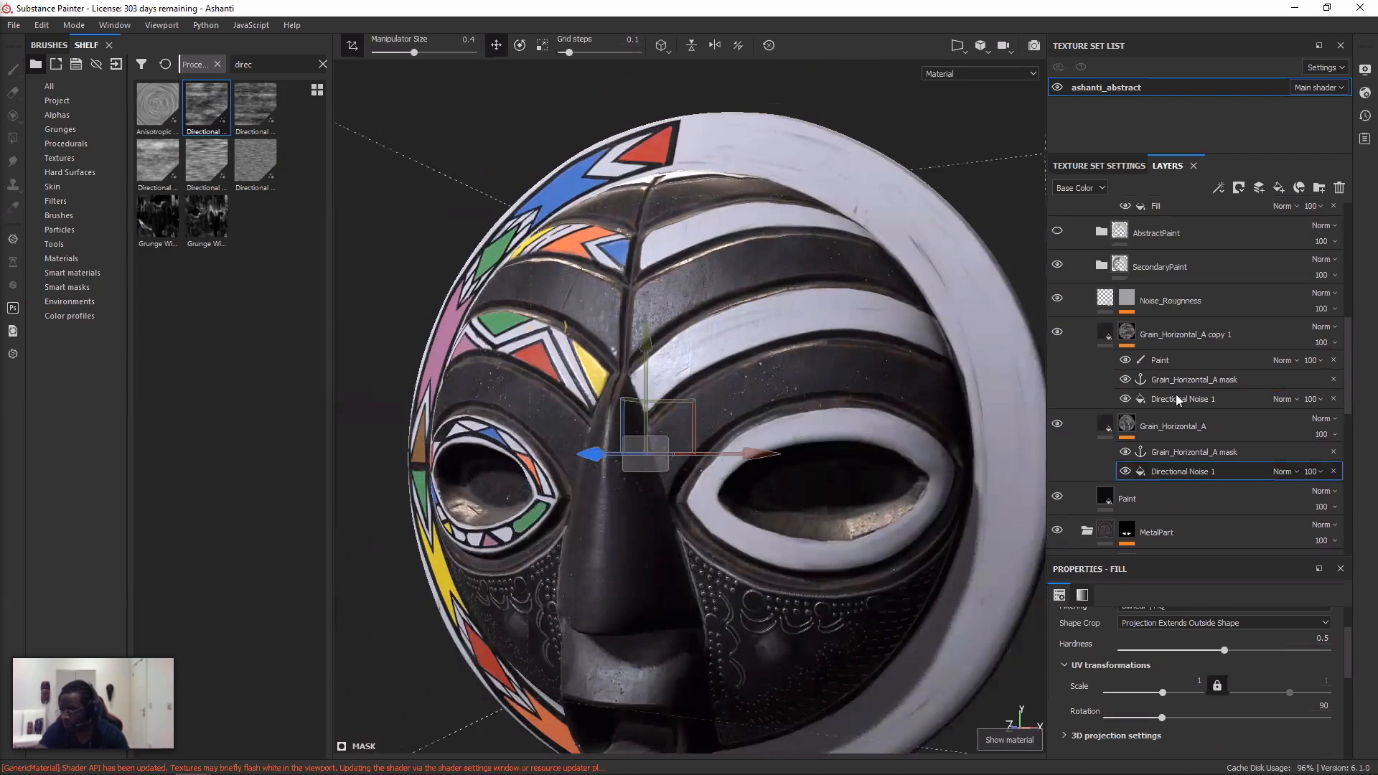
- Delete the Grain_Horizontal_A copy 1 layer and keep the original Grain_Horizontal_A layer
alt+drag(1026, 359, 1132, 380)
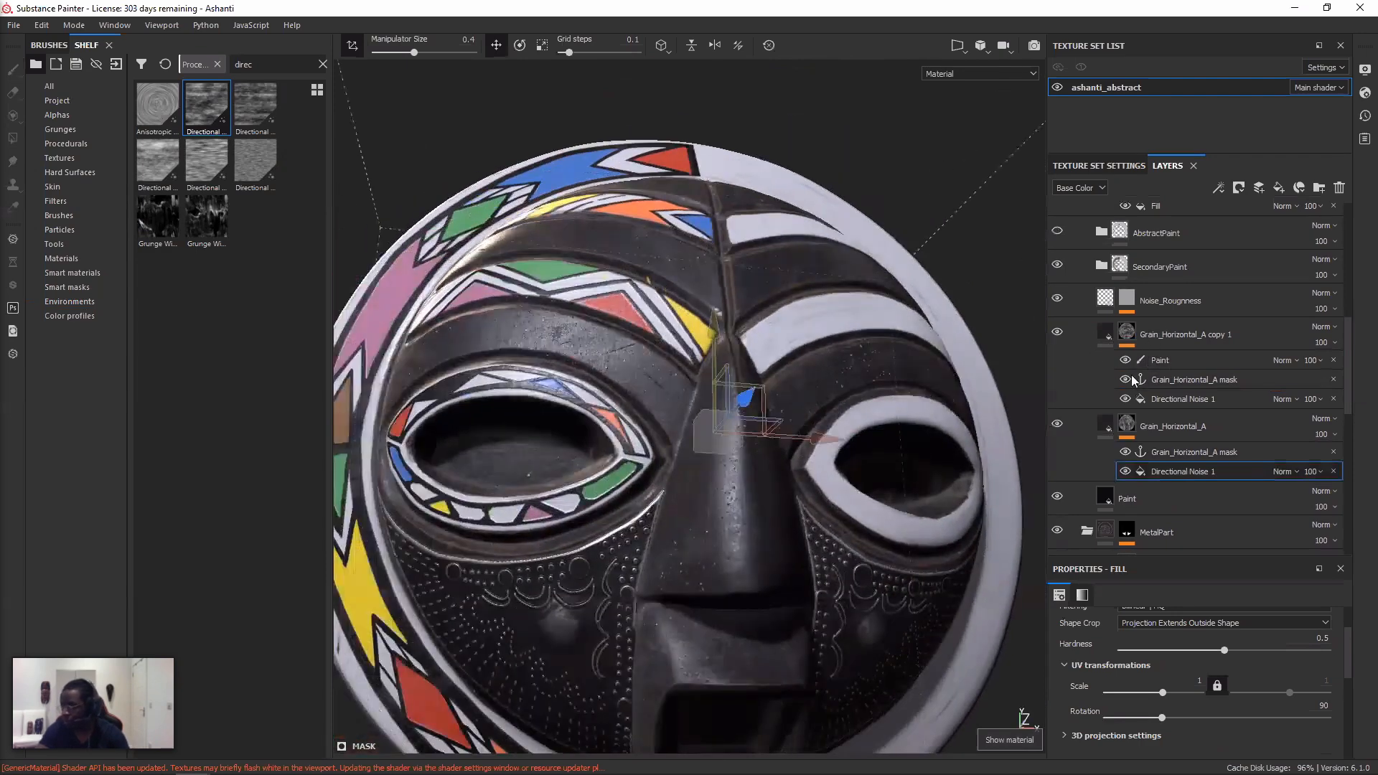
alt+right_drag(1207, 376, 1074, 360)
click(1180, 336)
key(Delete)
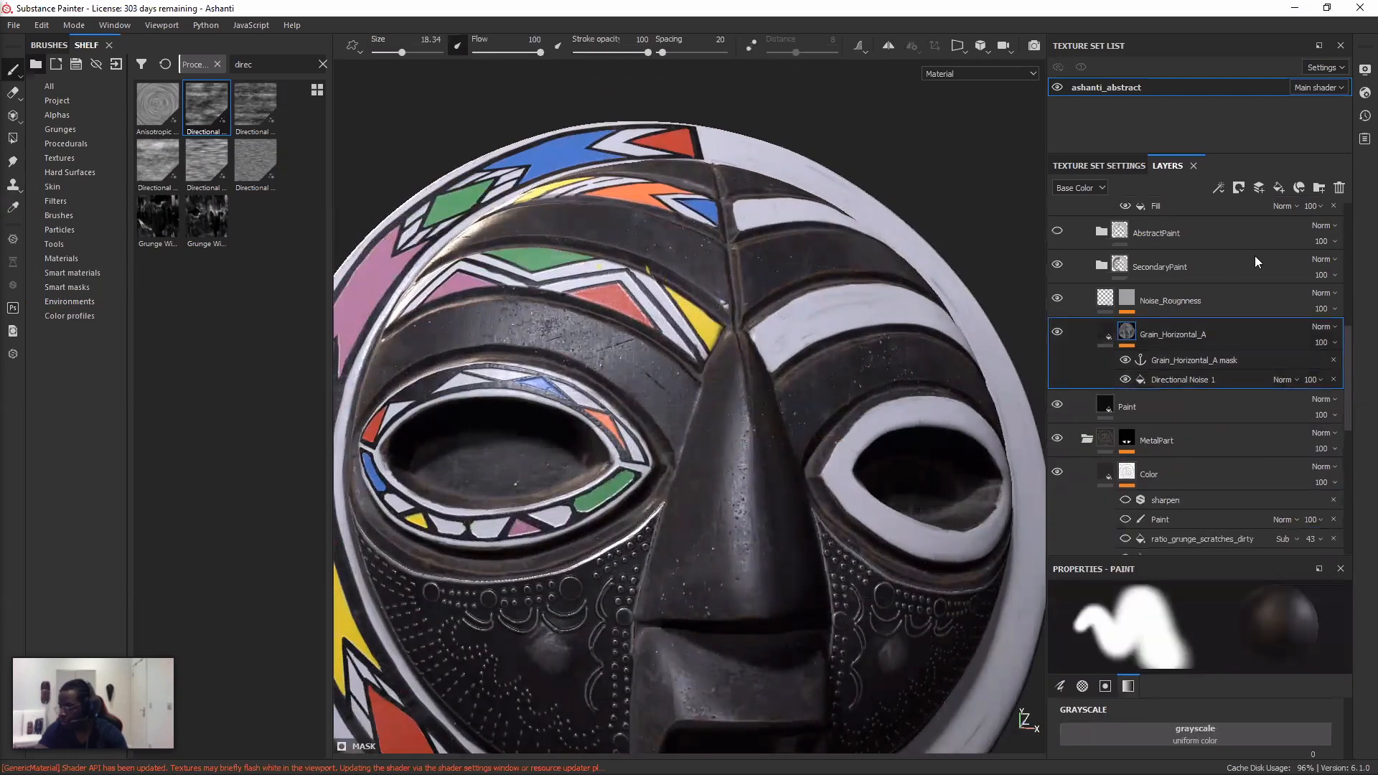
key(ctrl+z)
key(Delete)
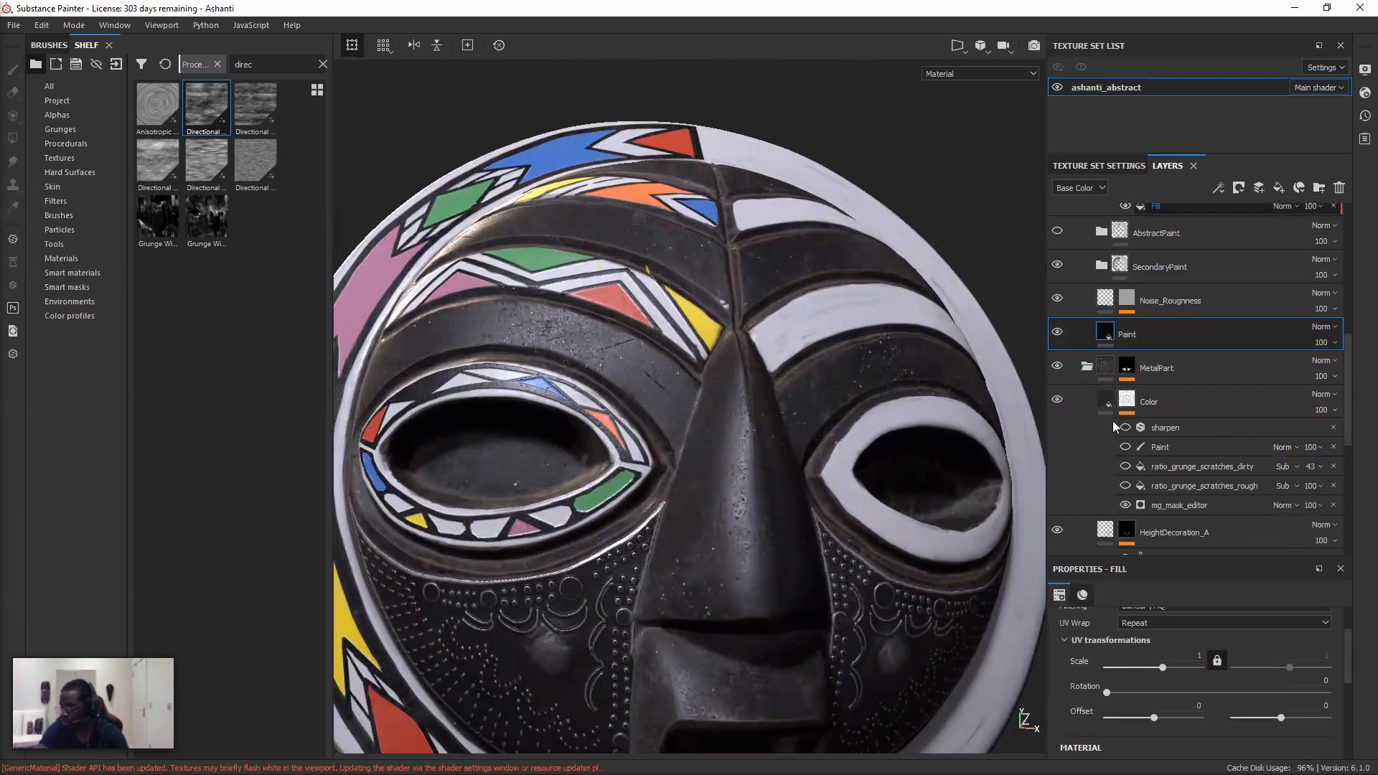
key(ctrl+z)
- Add a fill layer below Grain_Horizontal_A and give it a black mask containing a Fill effect
right_click(1118, 409)
click(1164, 25)
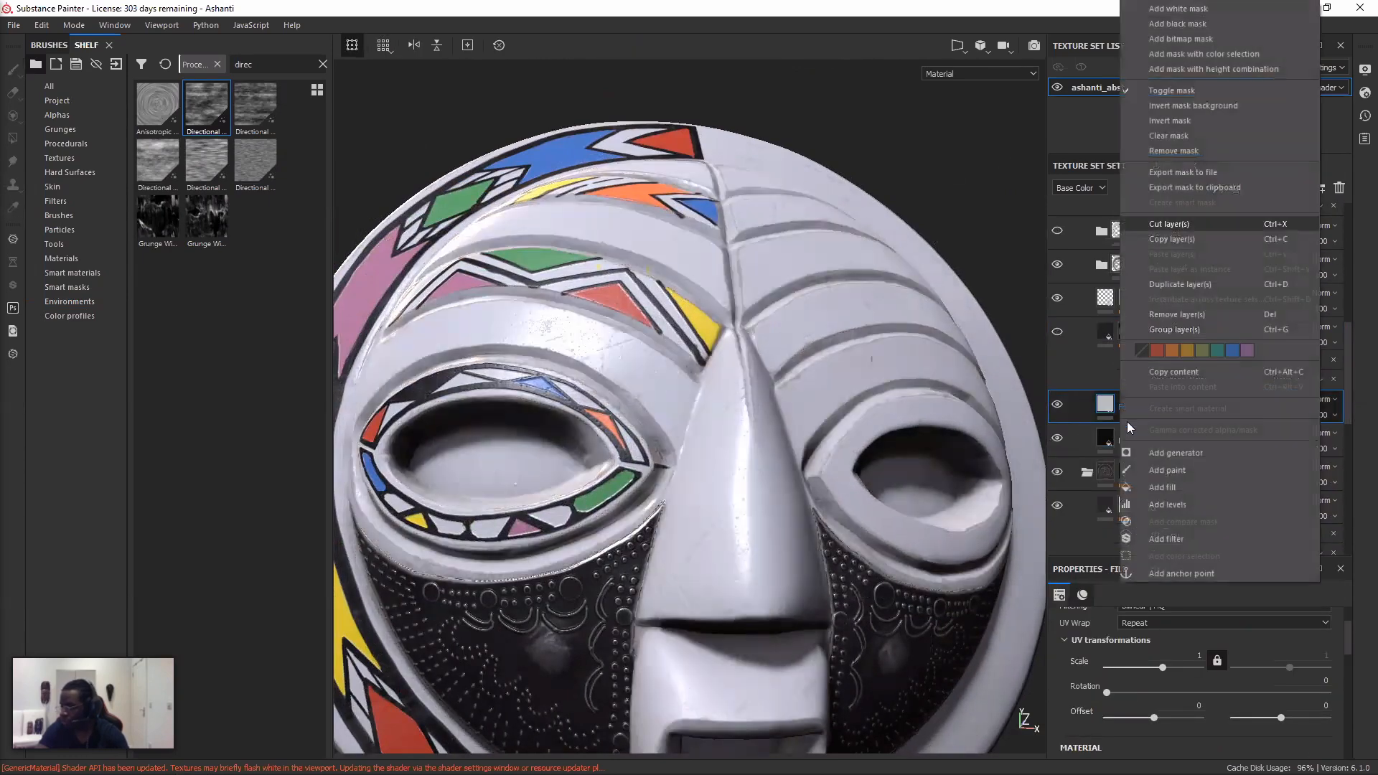
right_click(1125, 412)
click(1170, 317)
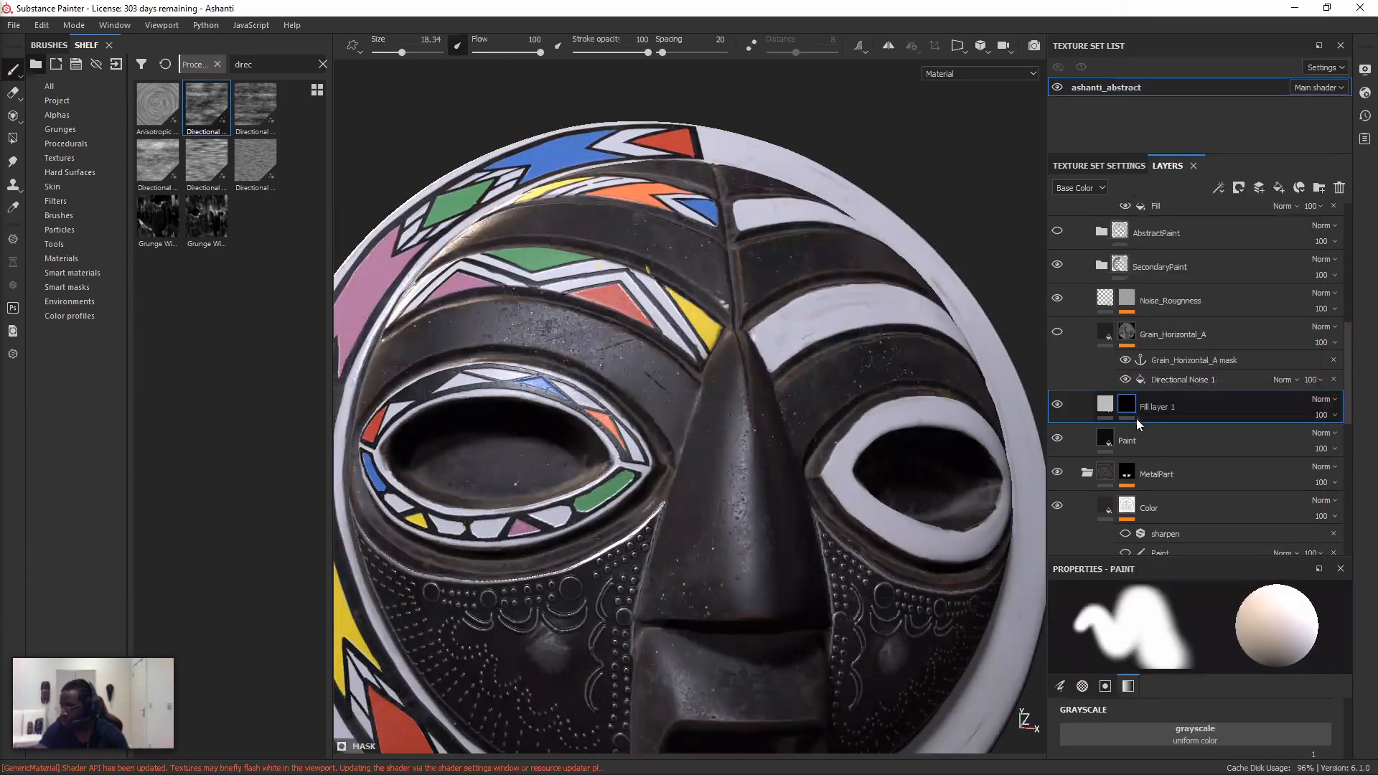
scroll(1175, 662, down, 5)
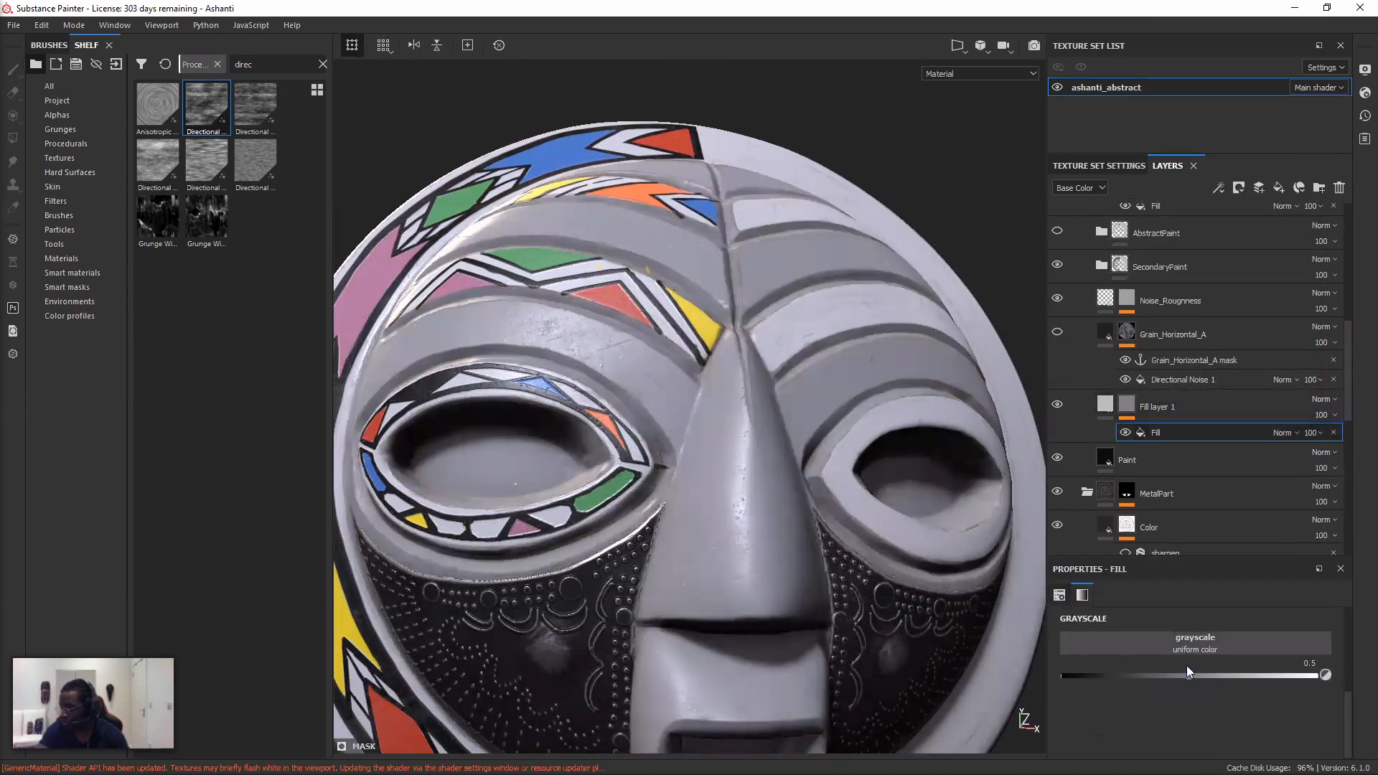
- Try 3D Perlin Noise as the grayscale source of Fill layer 1's mask fill and display that mask
click(1194, 648)
text(cedural,texture c)
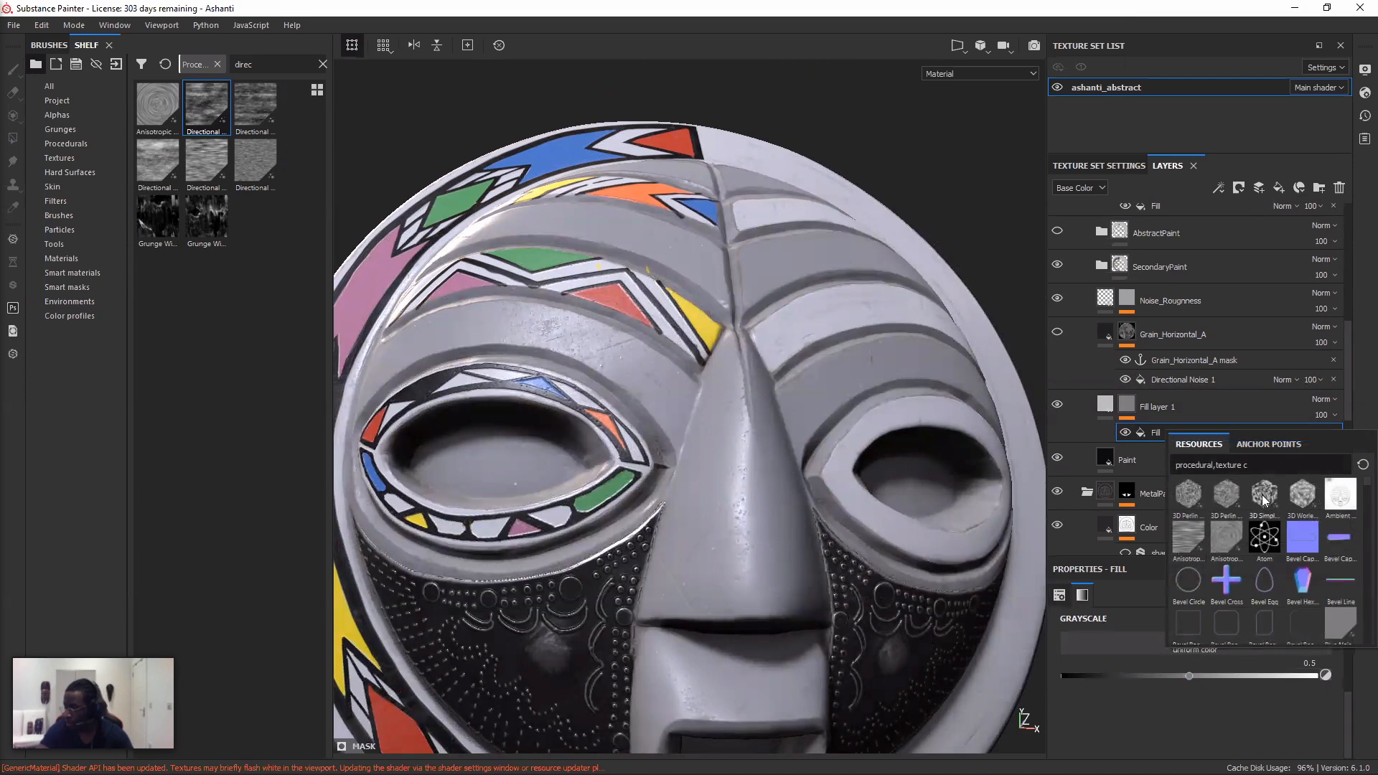
mouse_move(1263, 500)
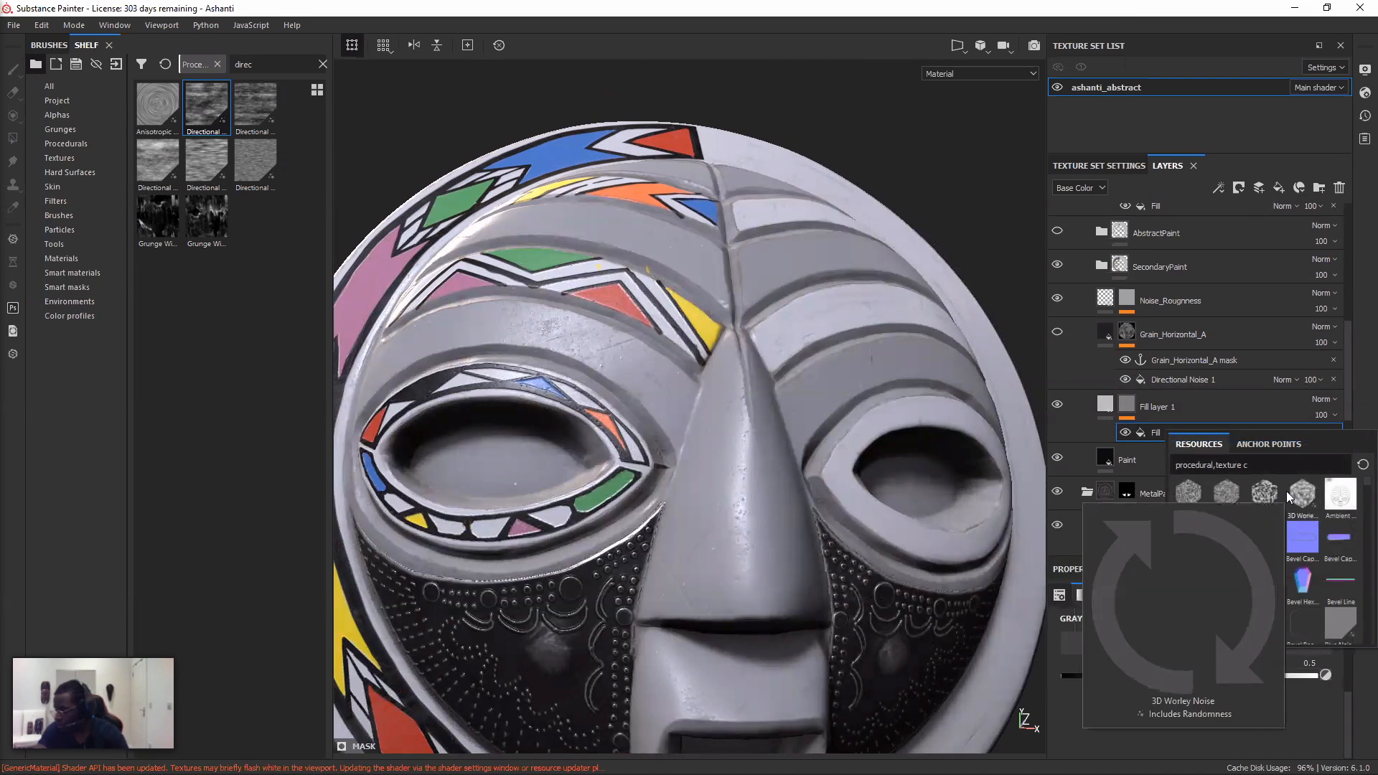
click(1187, 501)
alt+drag(888, 424, 803, 430)
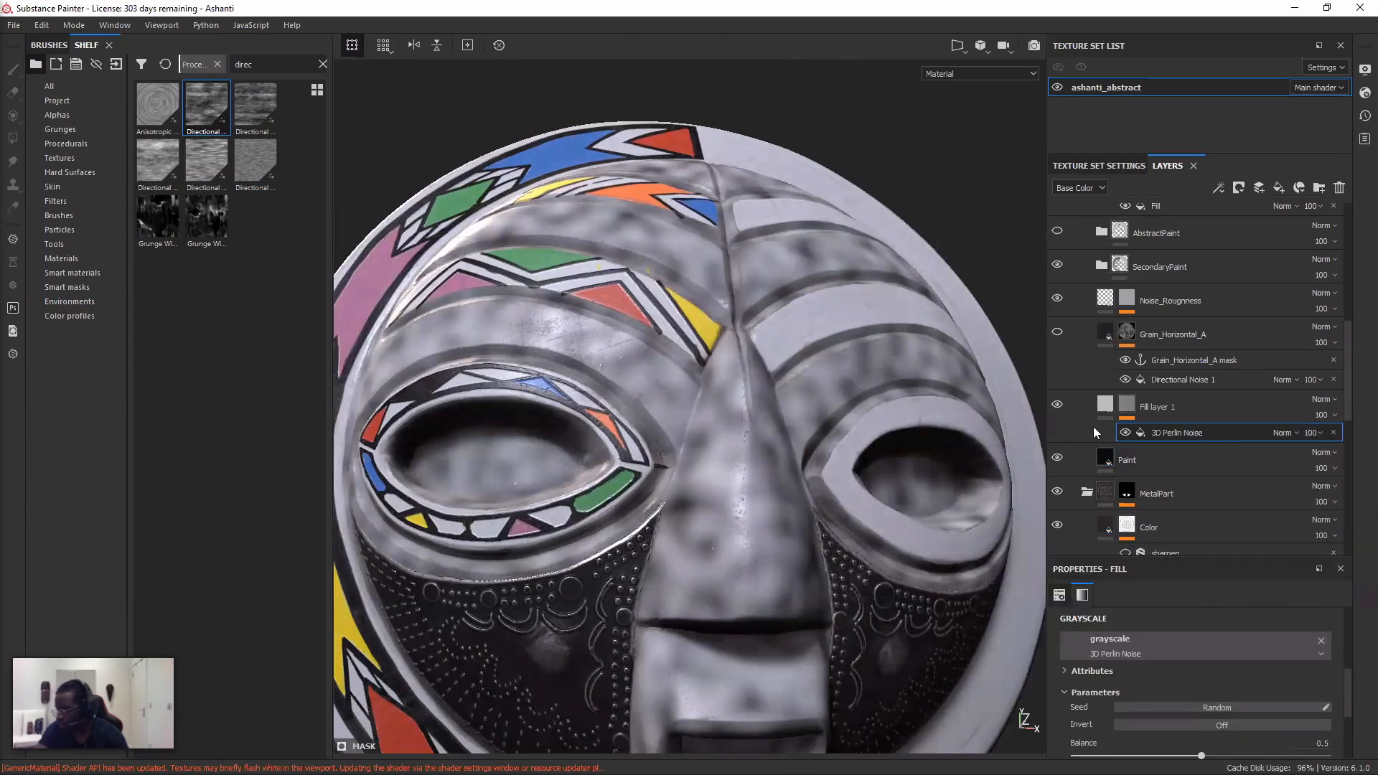
alt+click(1126, 405)
- Set the grayscale source of Fill layer 1's mask fill to the Cells 1 procedural
click(1169, 432)
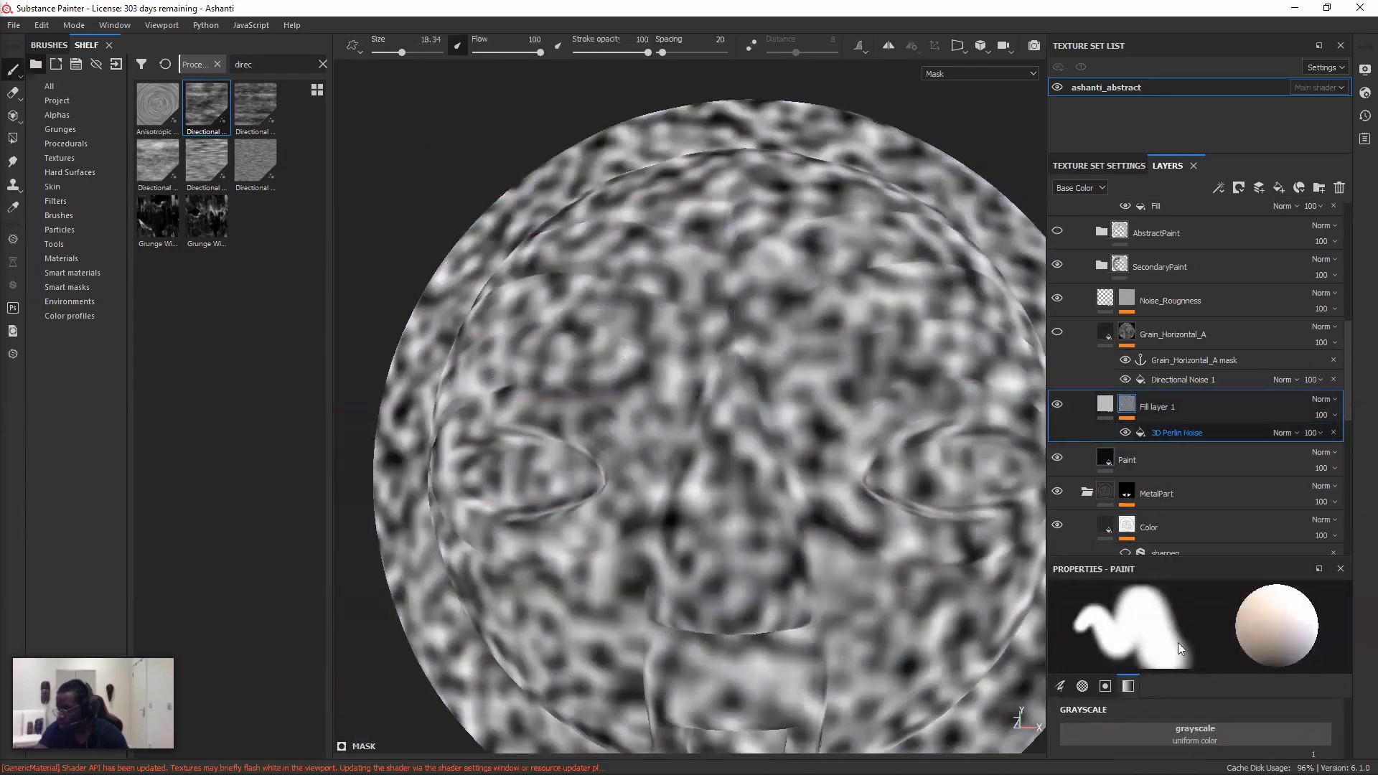
click(1156, 652)
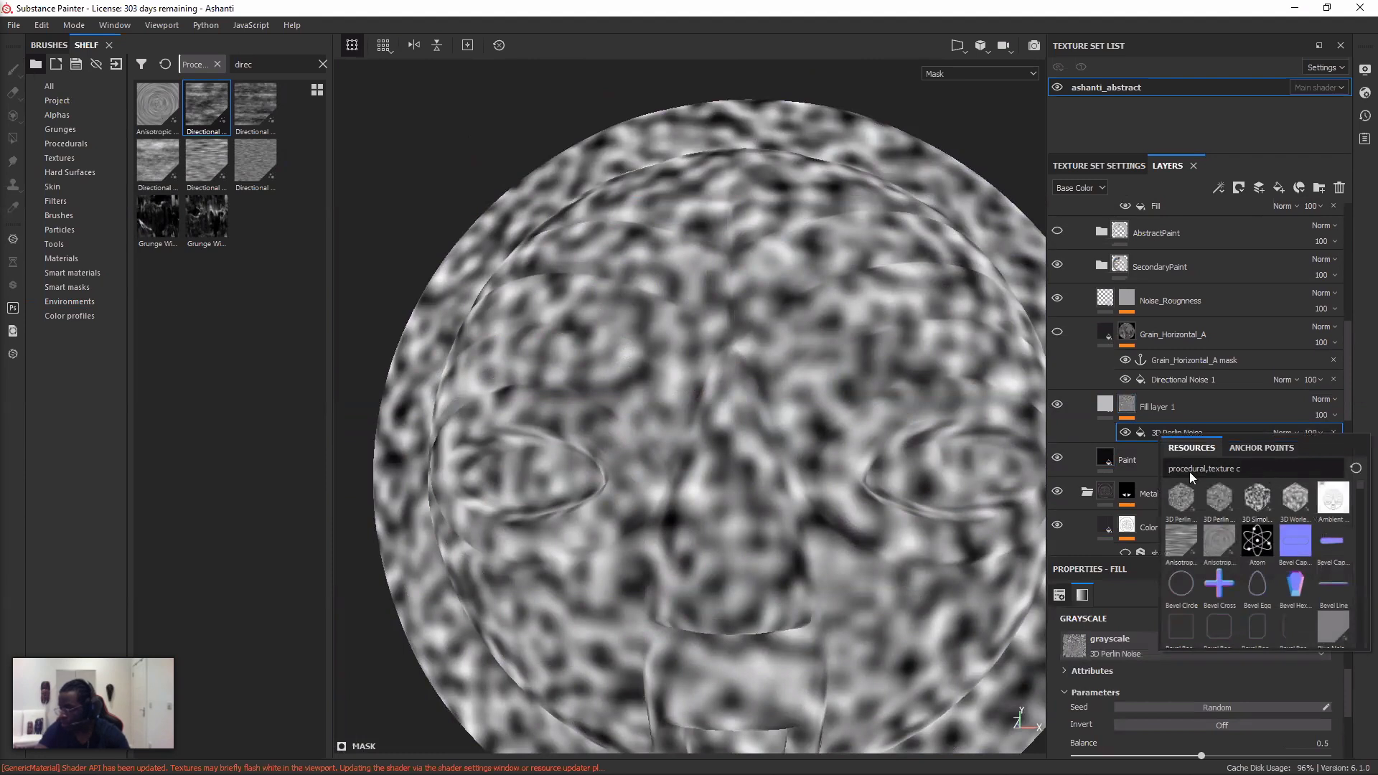
text(p)
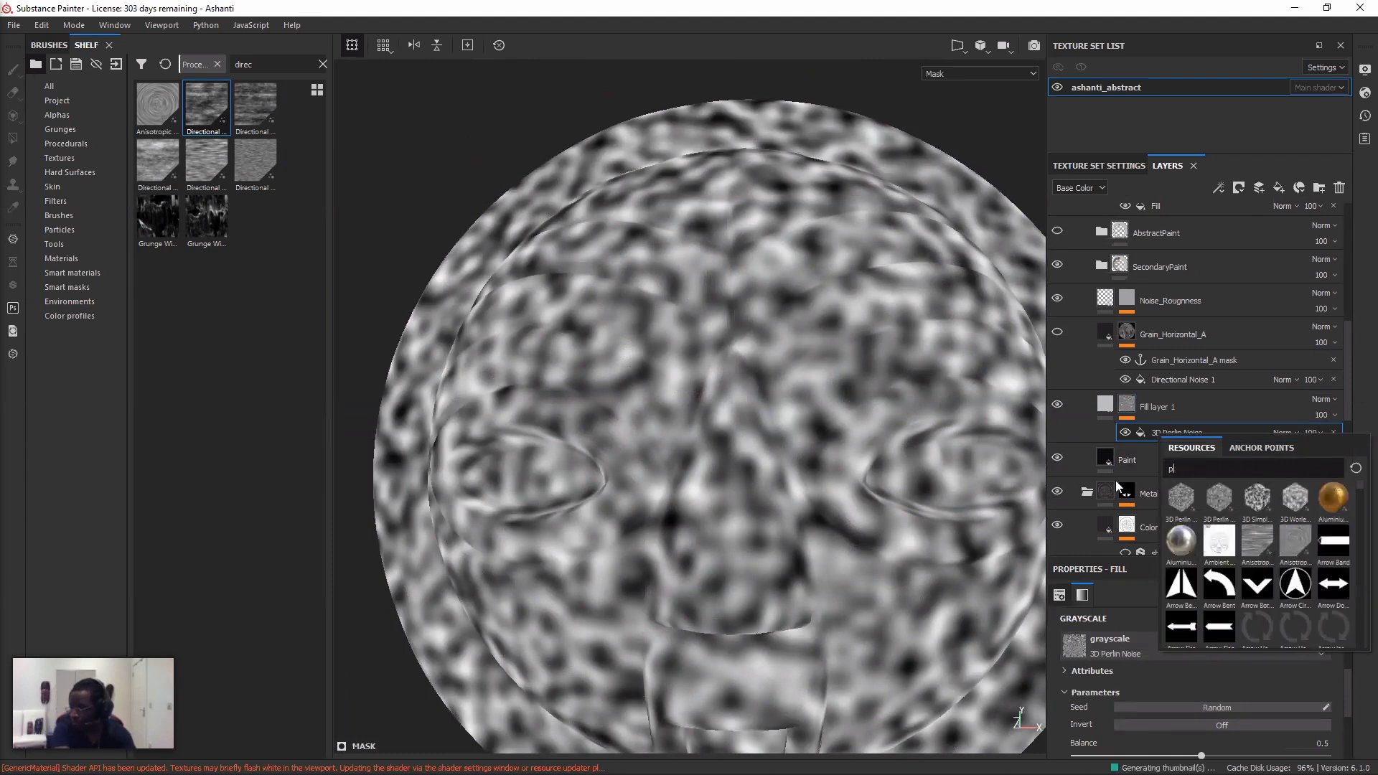
key(BackSpace)
text(cell)
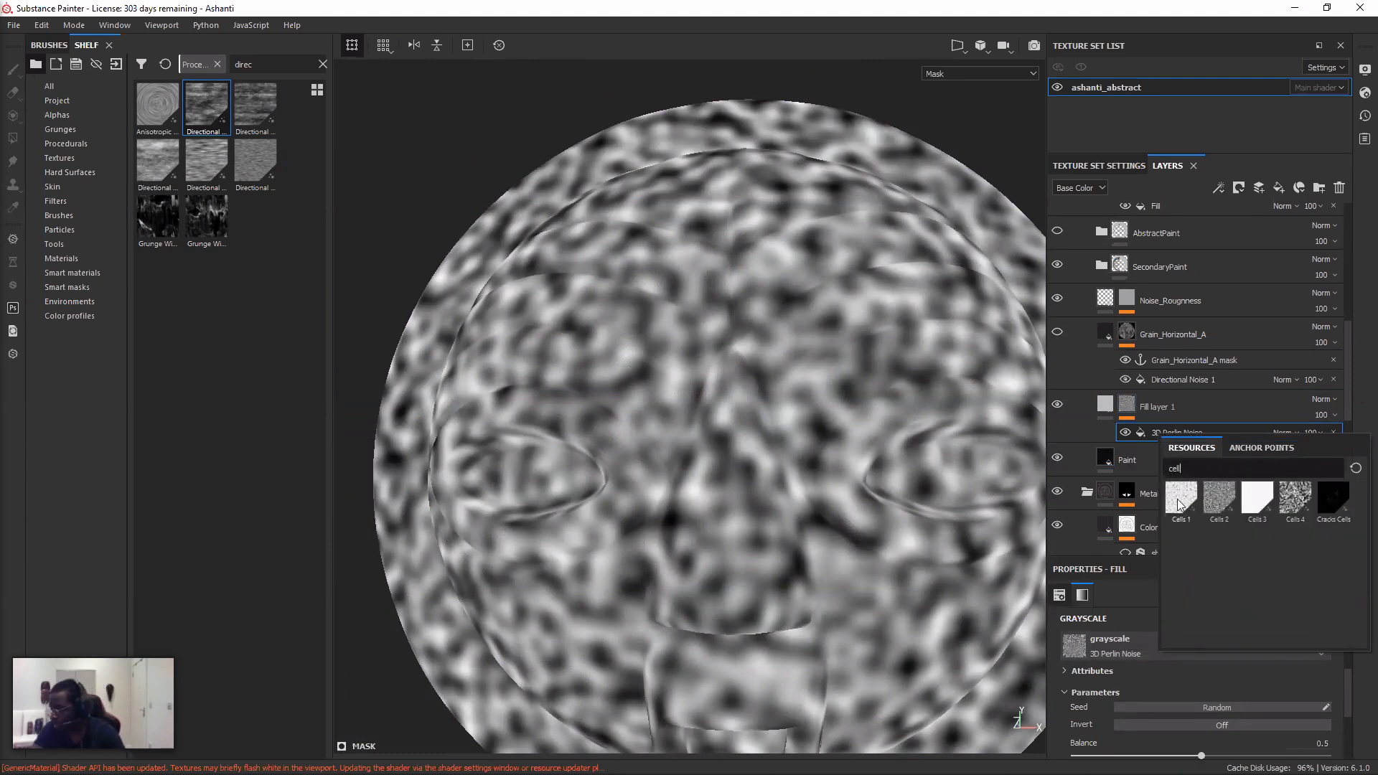
click(1180, 502)
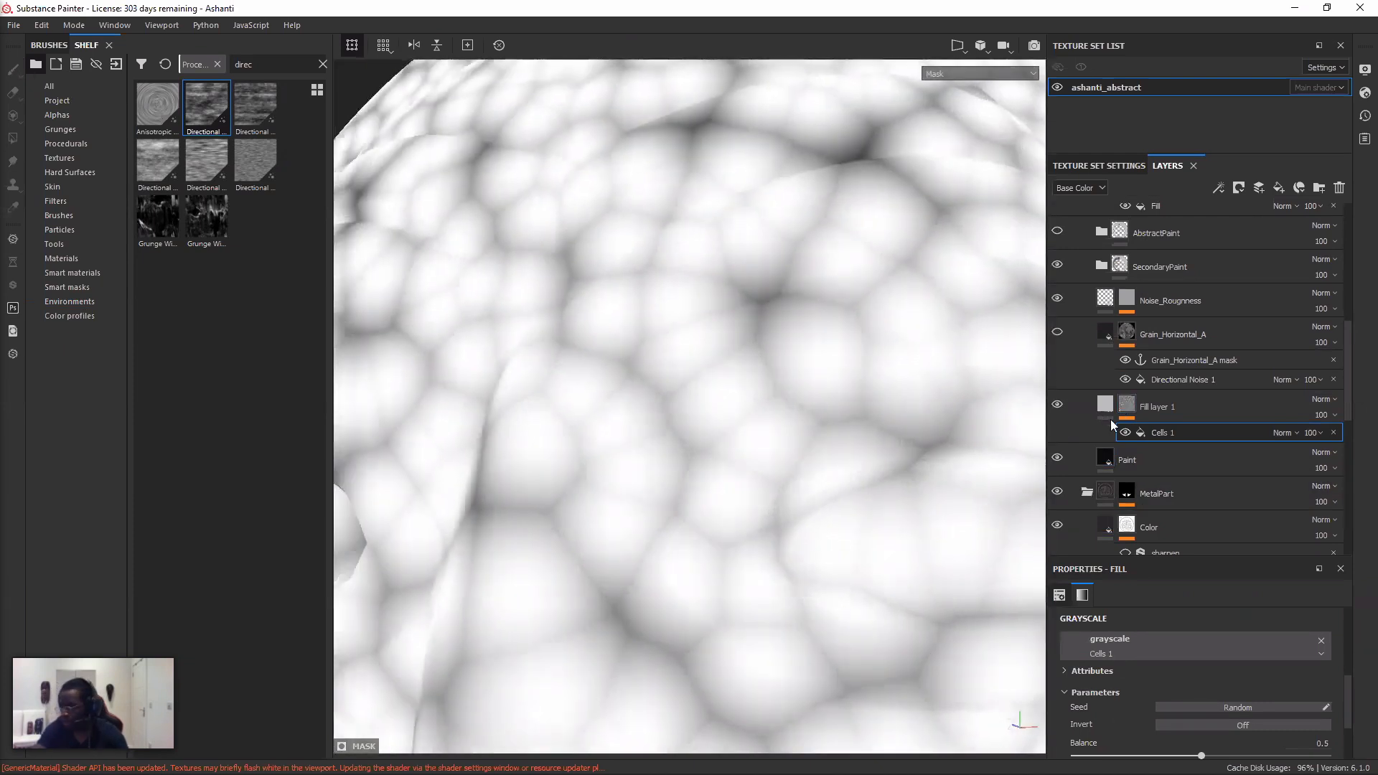
- Return to the material view and leave only the height channel enabled on Fill layer 1
click(1109, 412)
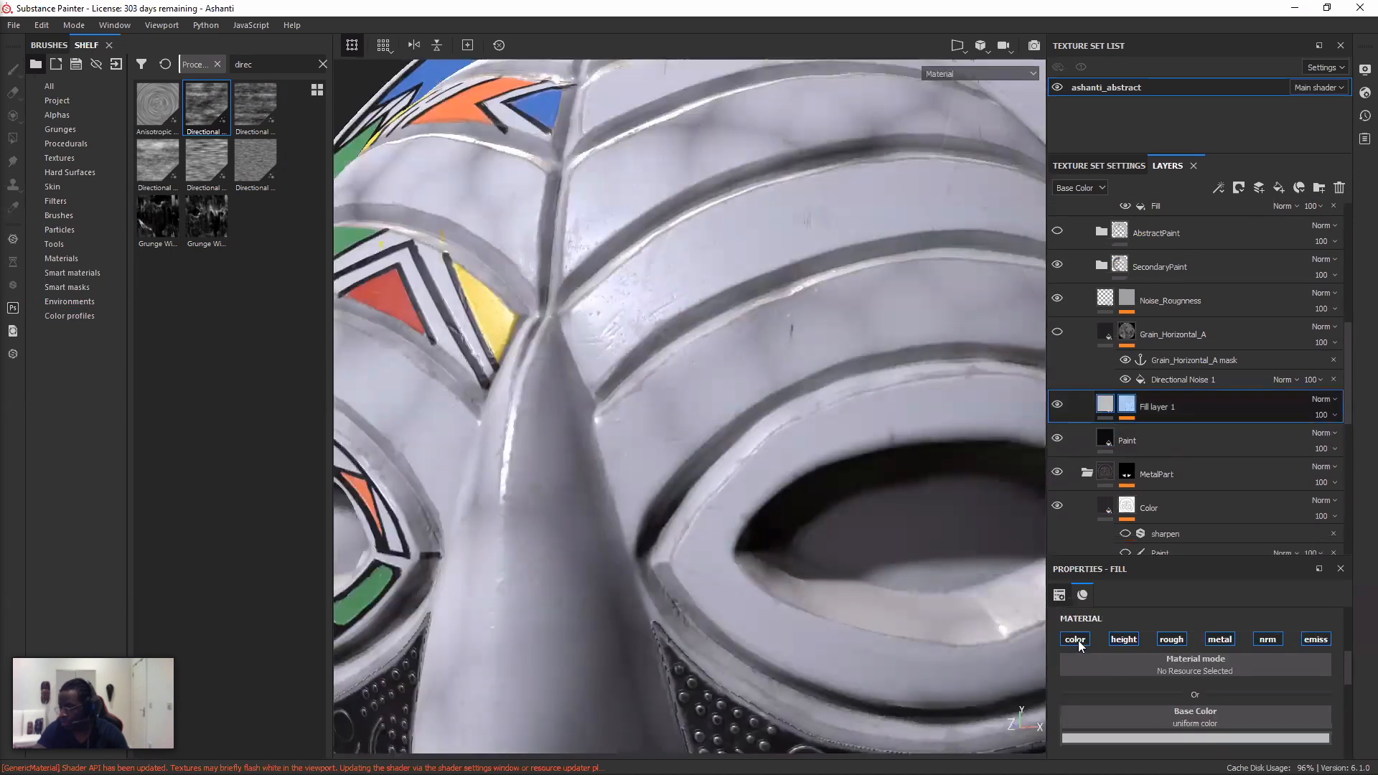
click(1078, 640)
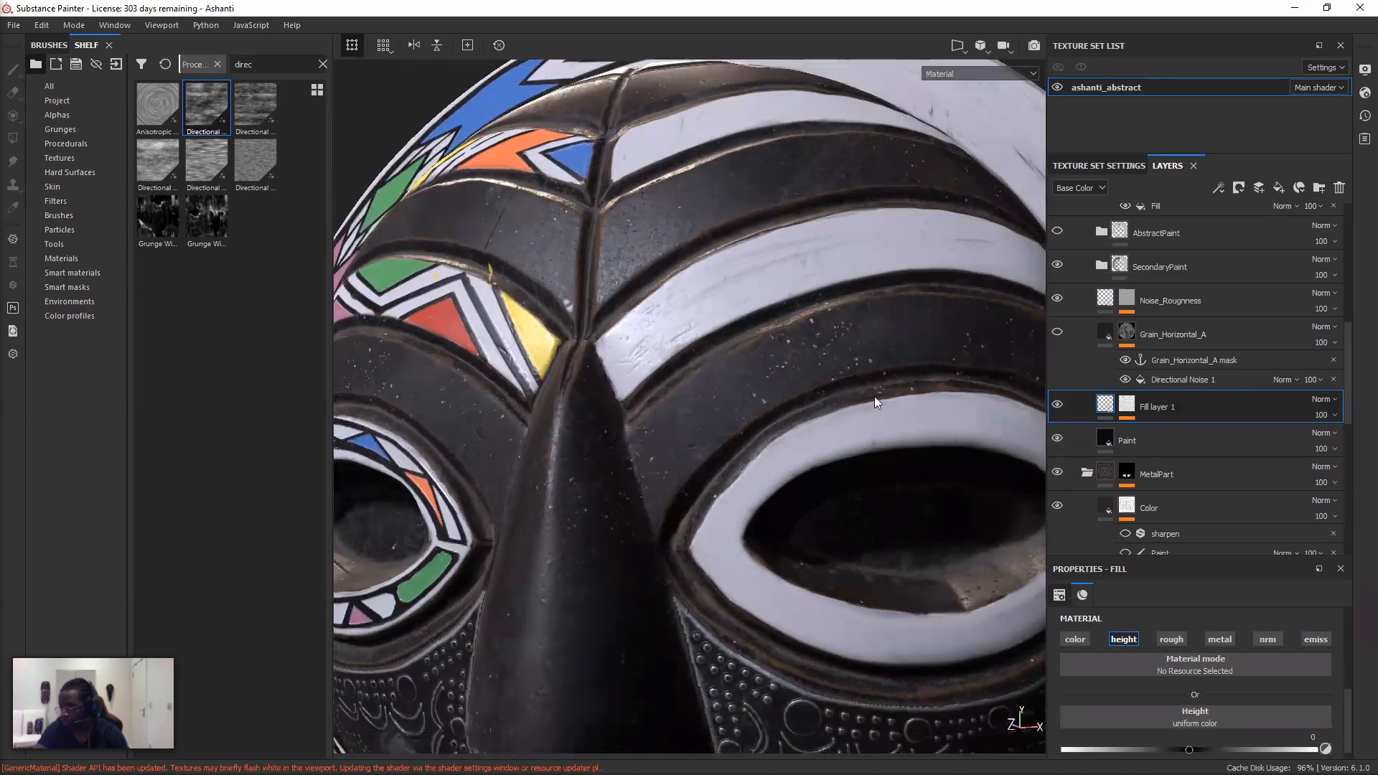
alt+drag(798, 380, 814, 399)
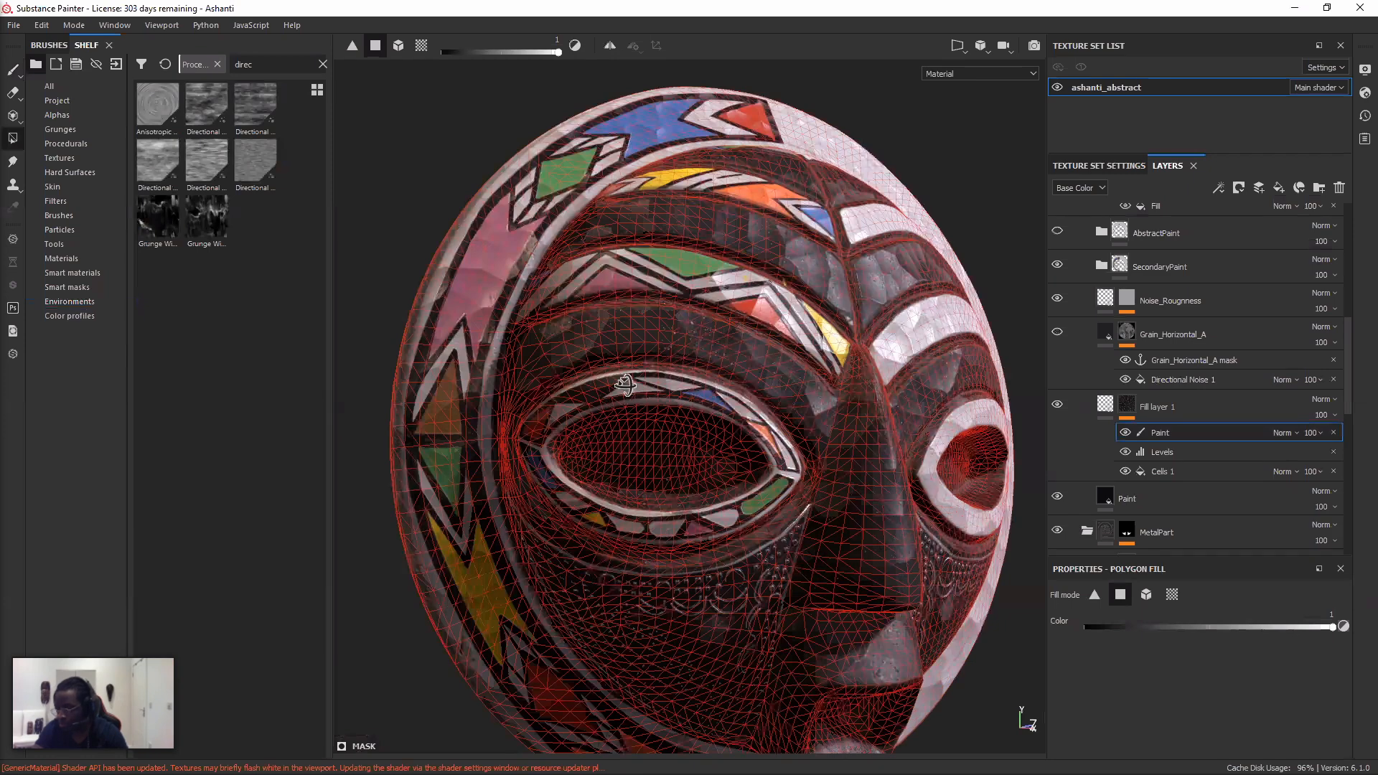
- Examine the faceted relief on the forehead, nose and eye rims, and the overall mask from several angles
alt+drag(700, 441, 635, 384)
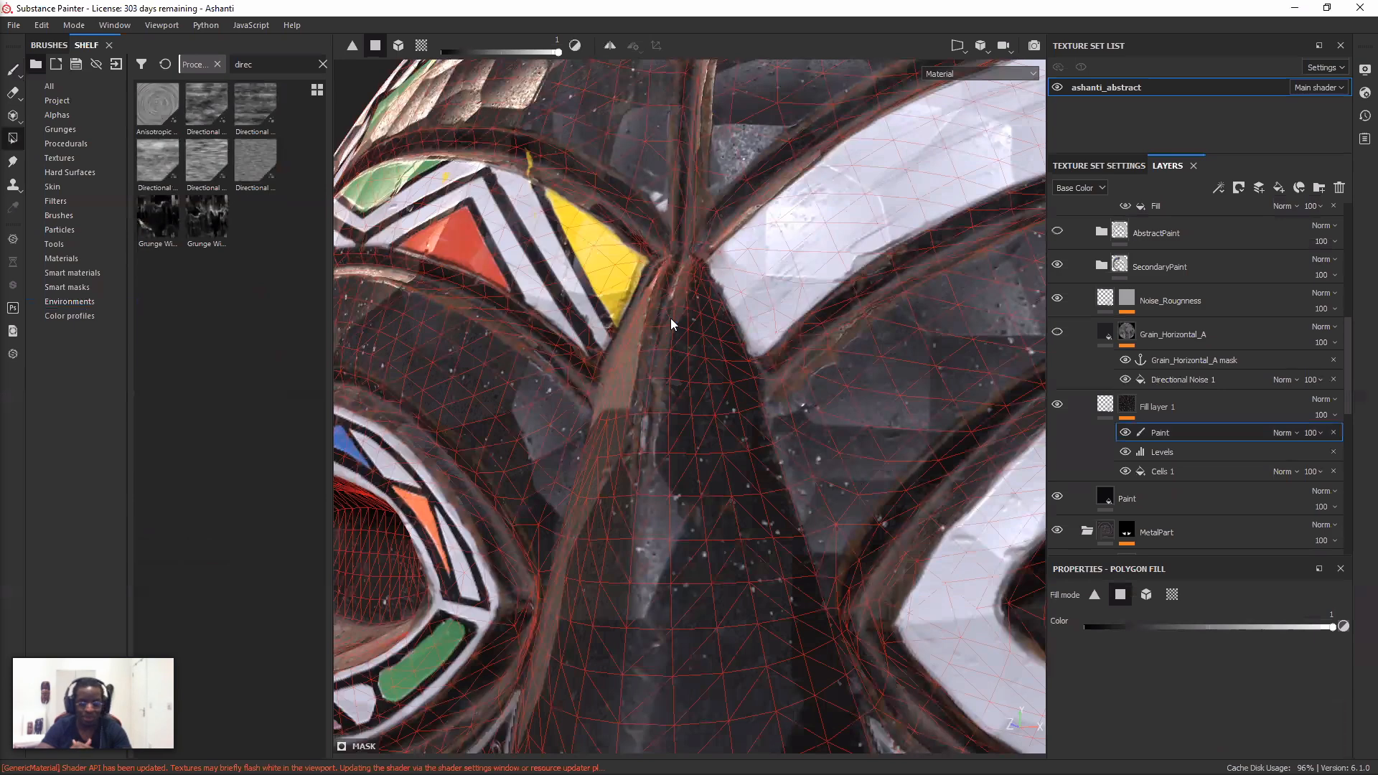
key(f)
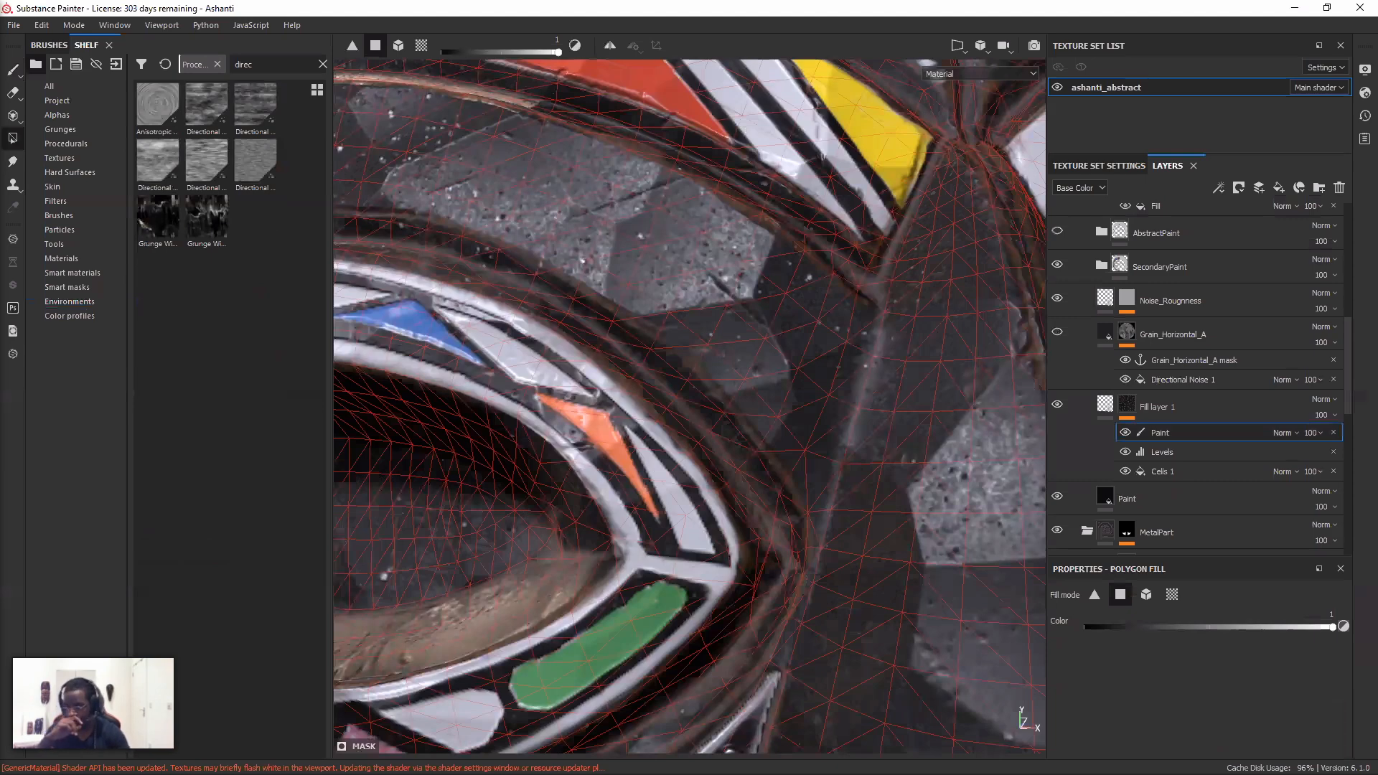
key(f)
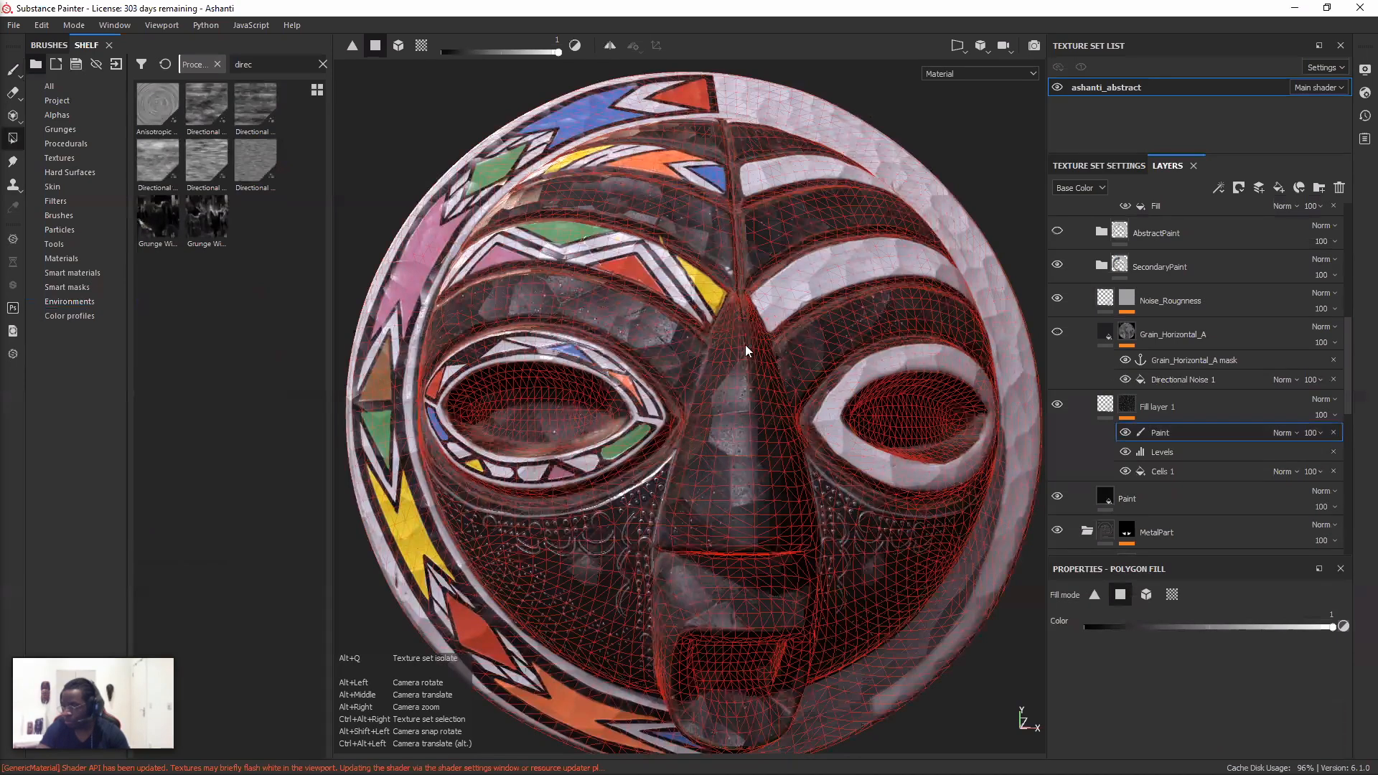
alt+drag(741, 343, 846, 346)
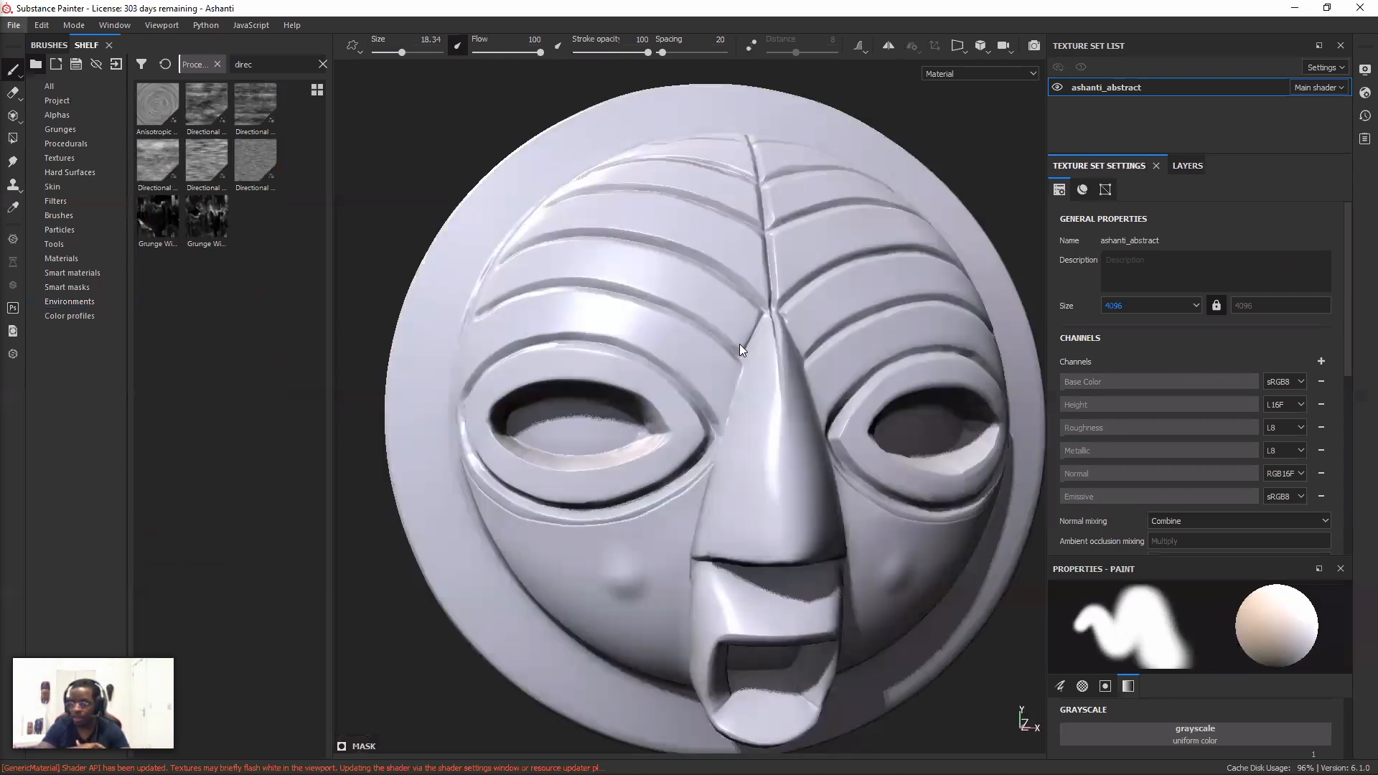
scroll(739, 343, down, 2)
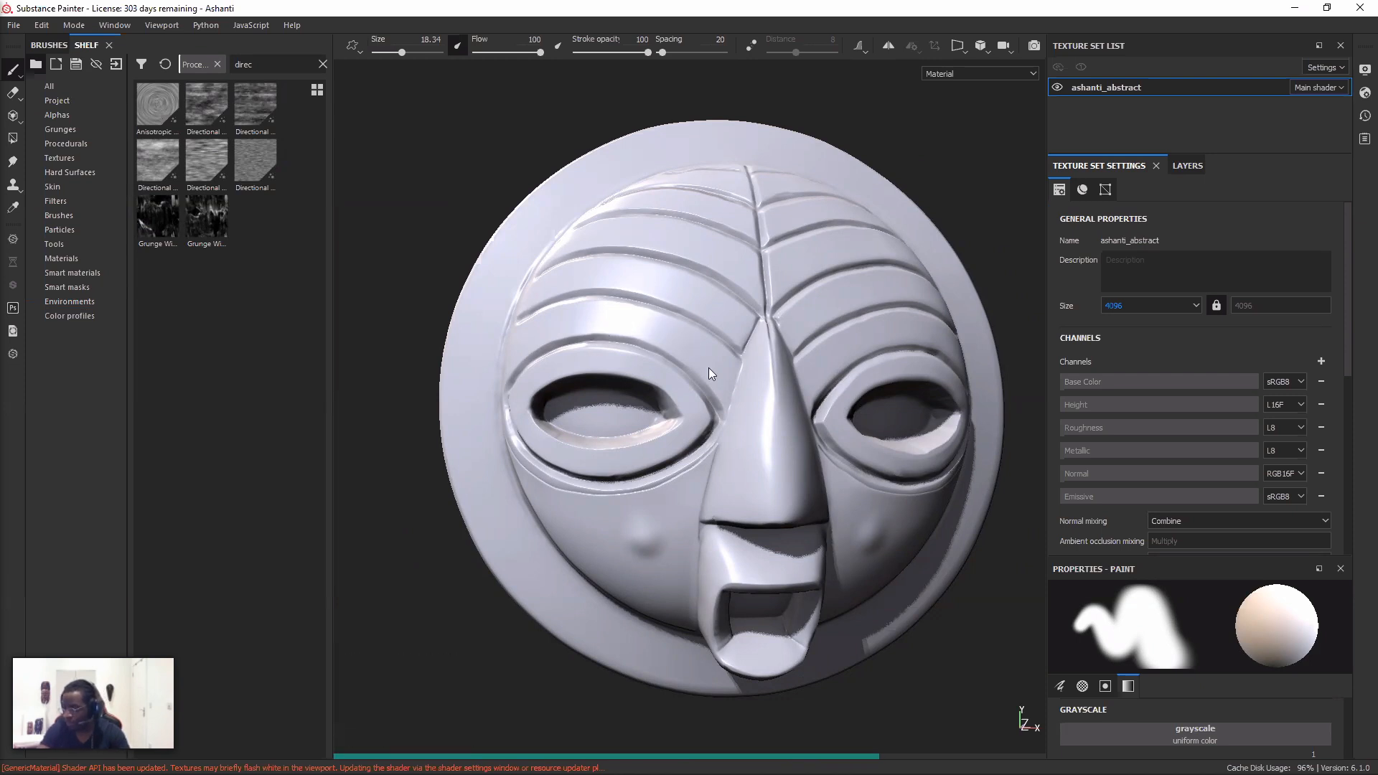
alt+drag(712, 372, 734, 372)
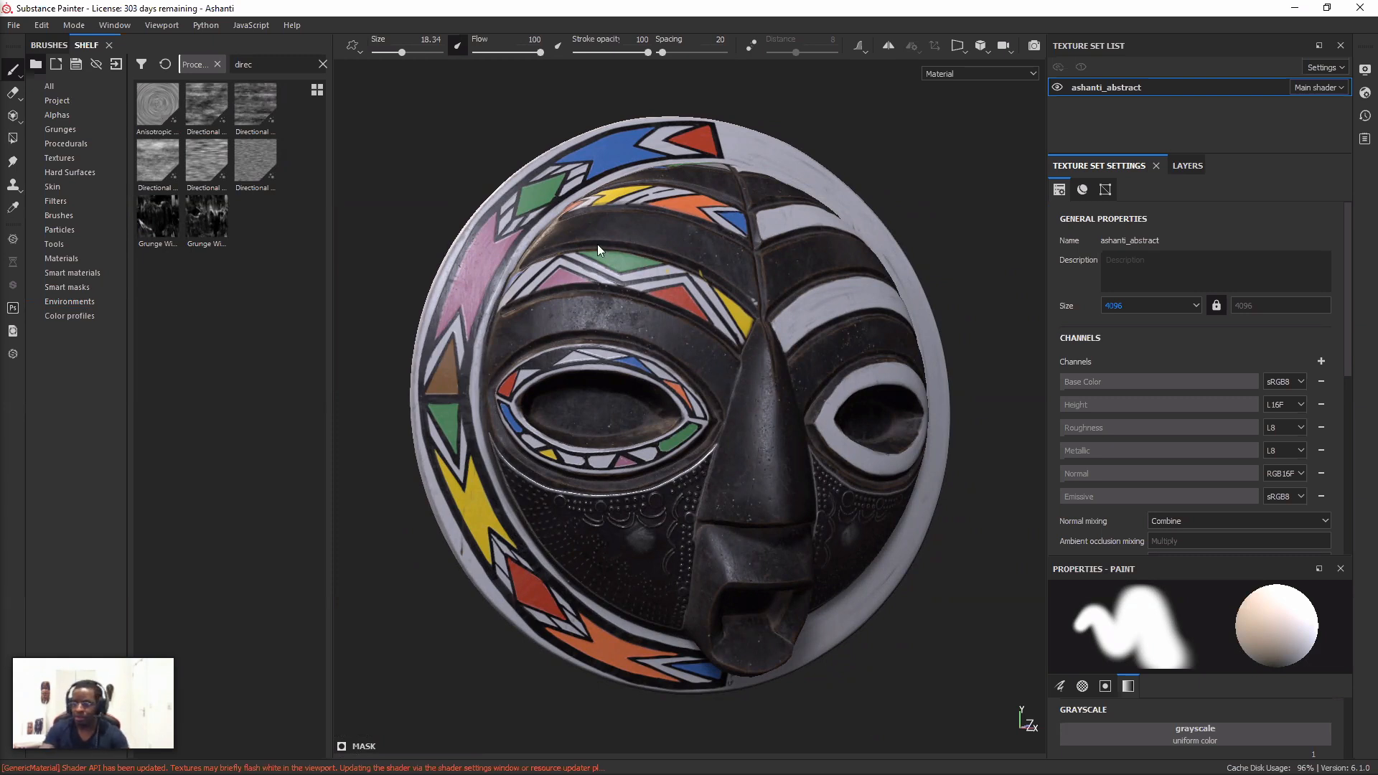
alt+drag(597, 244, 613, 259)
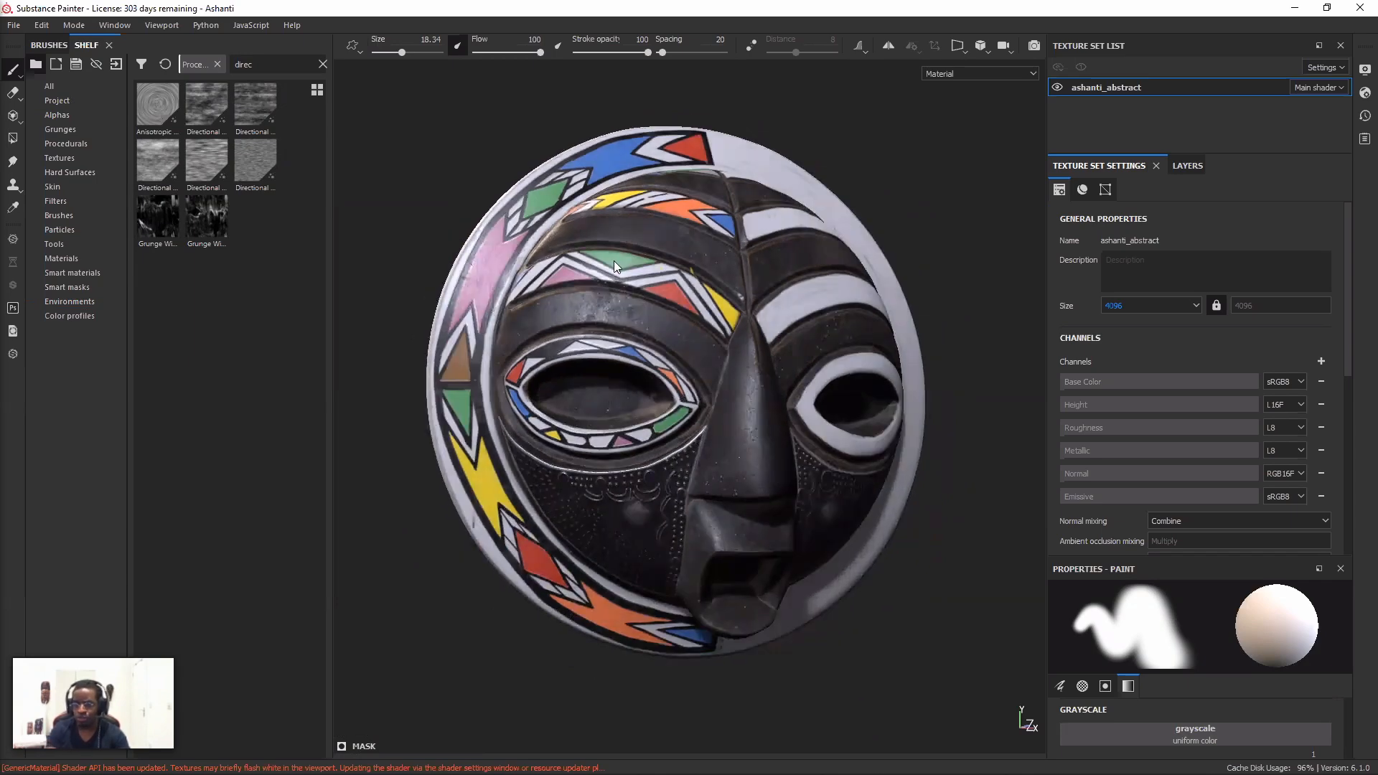
scroll(614, 261, up, 2)
scroll(613, 260, up, 2)
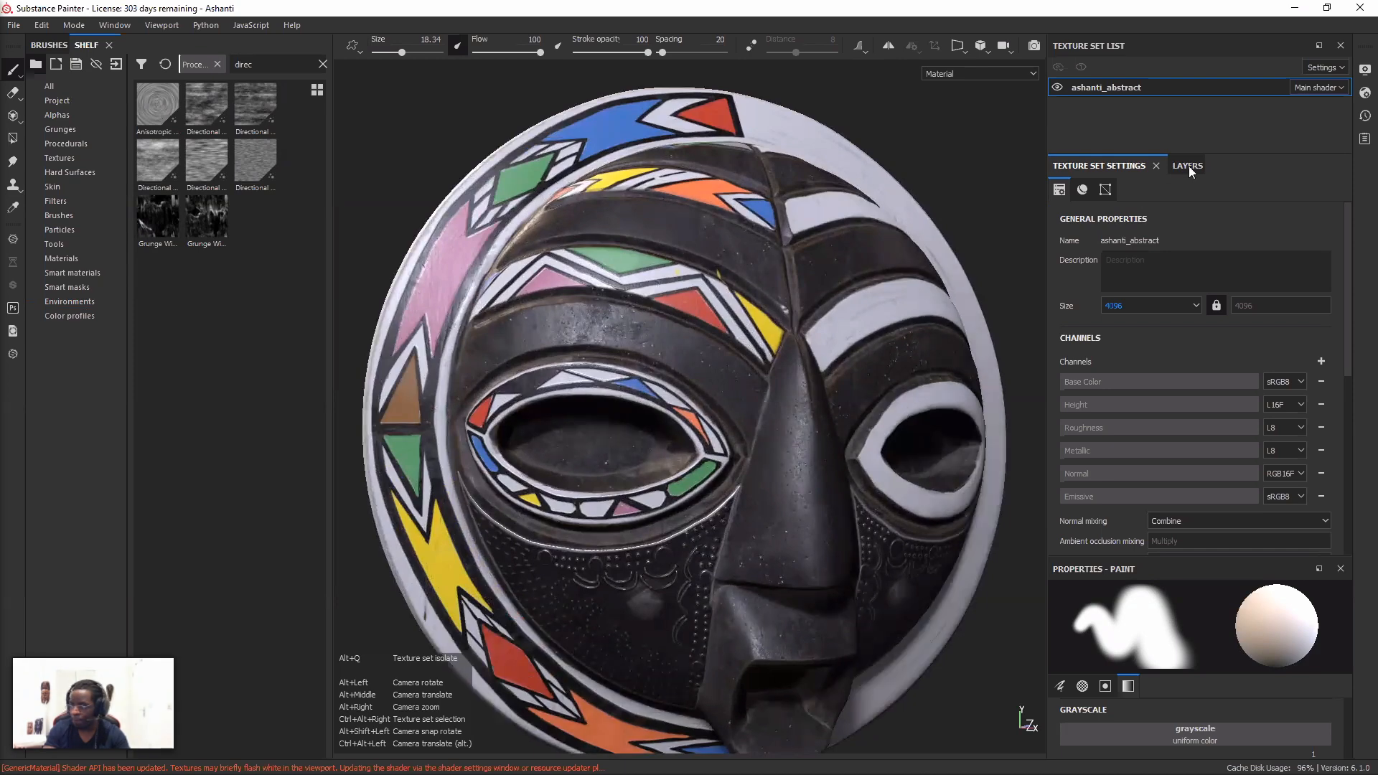
alt+right_drag(1188, 166, 1065, 238)
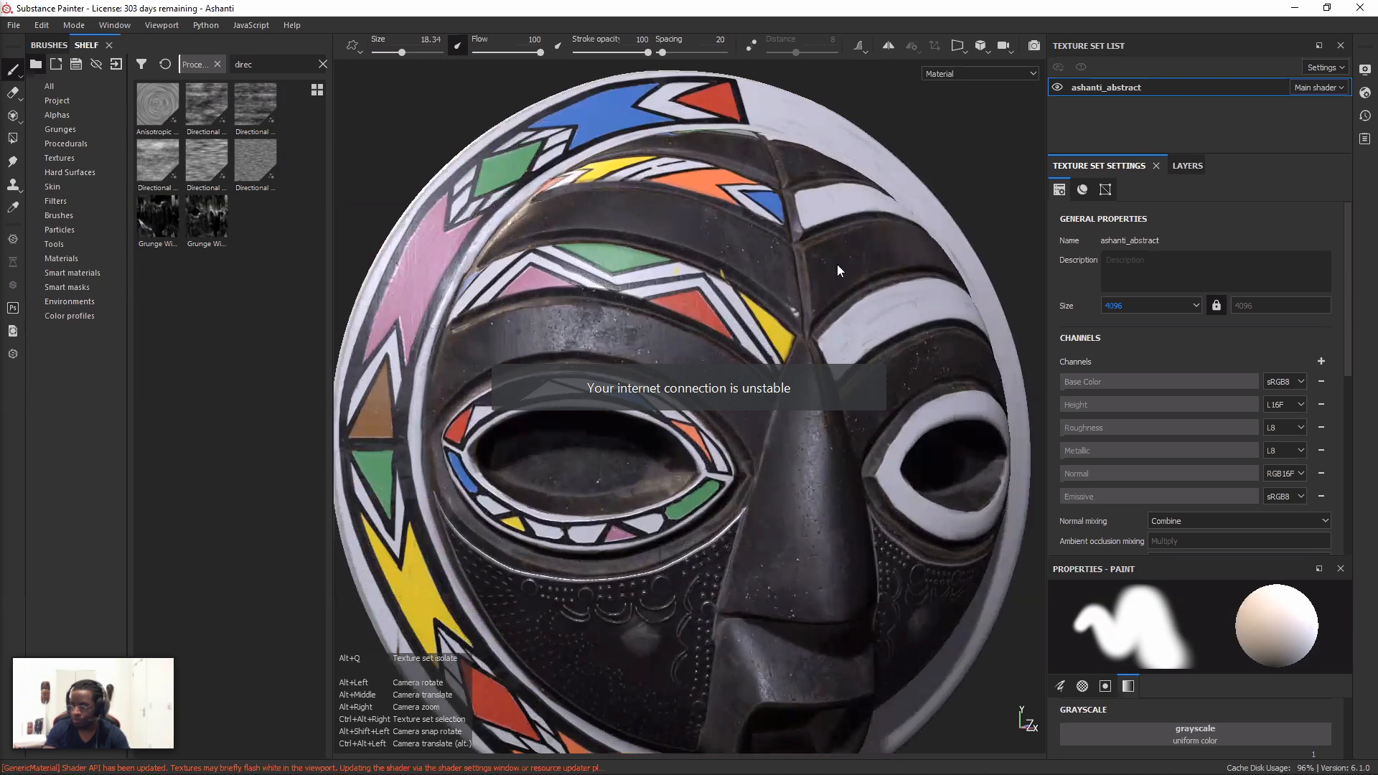
alt+drag(853, 287, 699, 267)
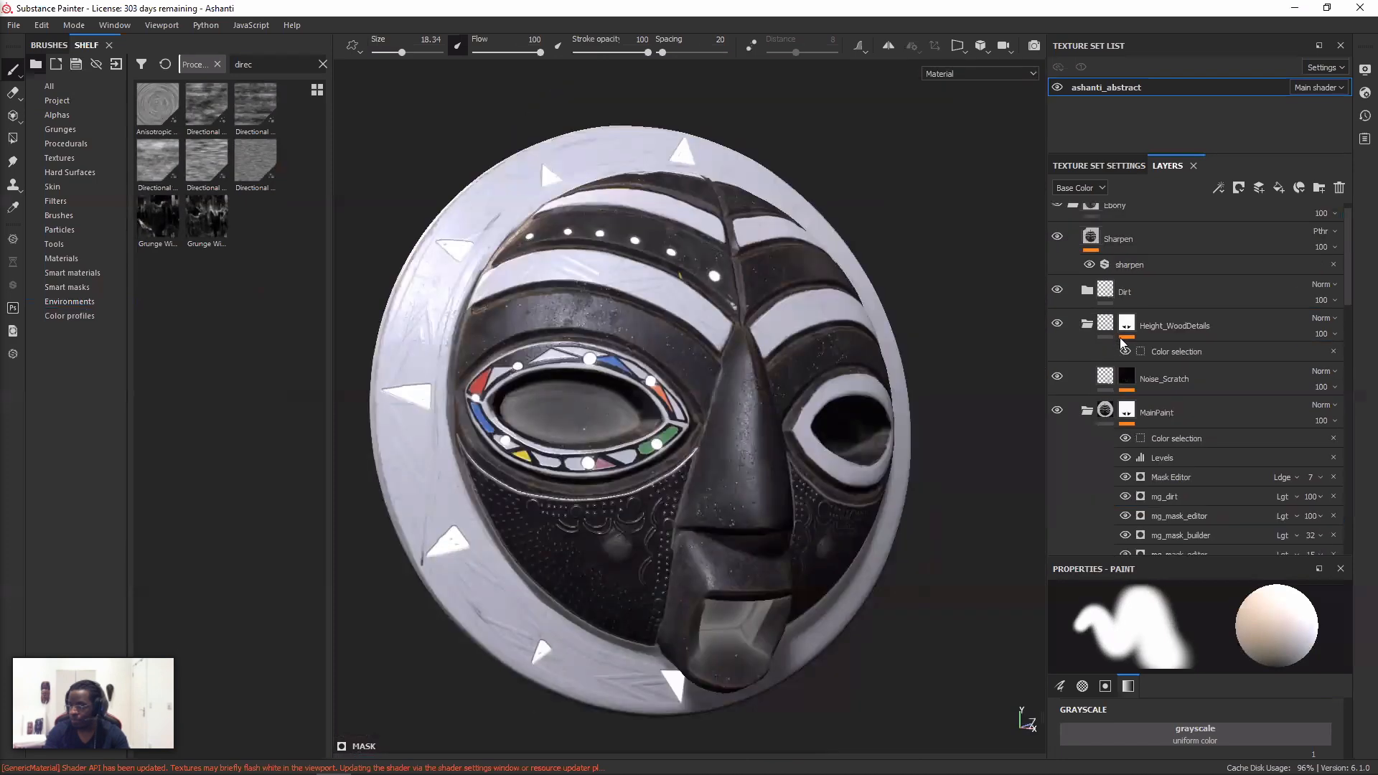
- Look through the MainPaint folder in the layer stack and hide its AbstractPaint group
scroll(1092, 316, down, 2)
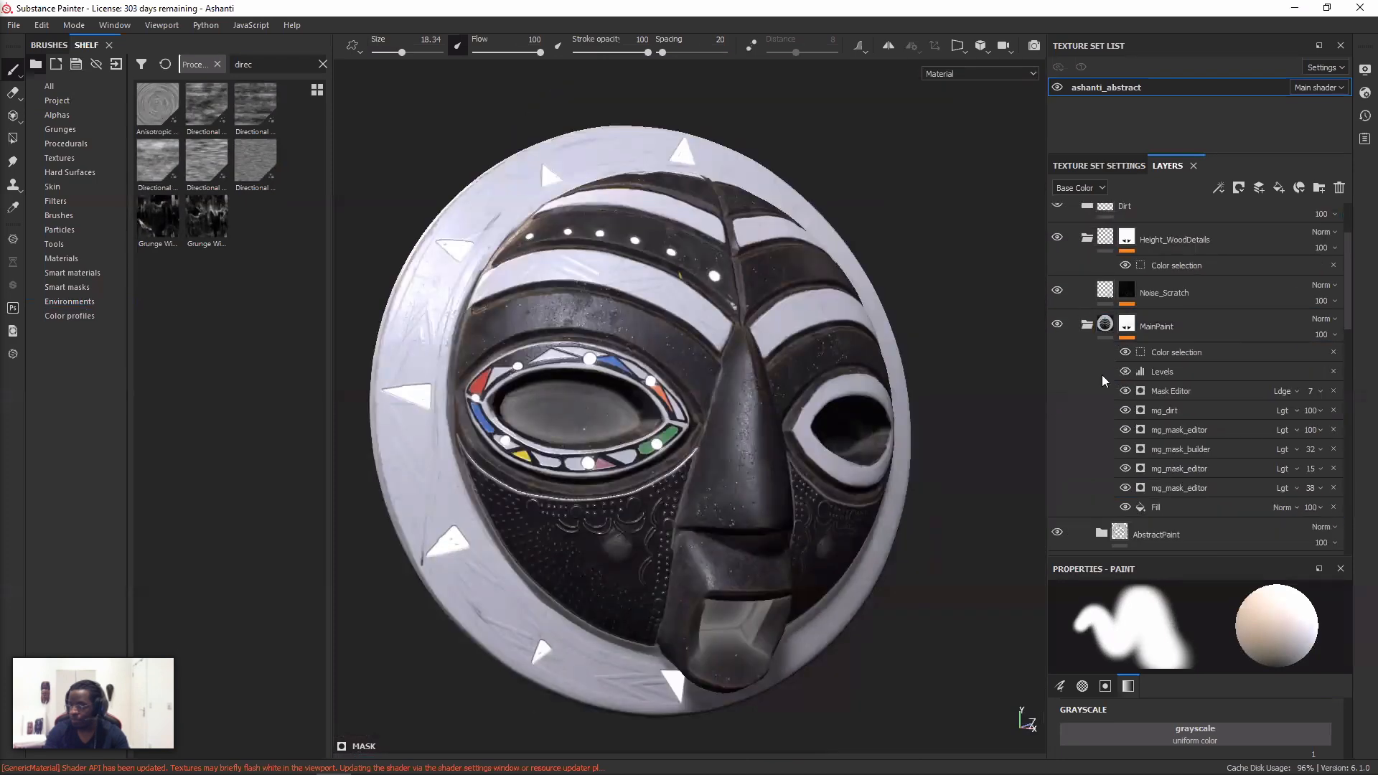
scroll(1101, 402, down, 1)
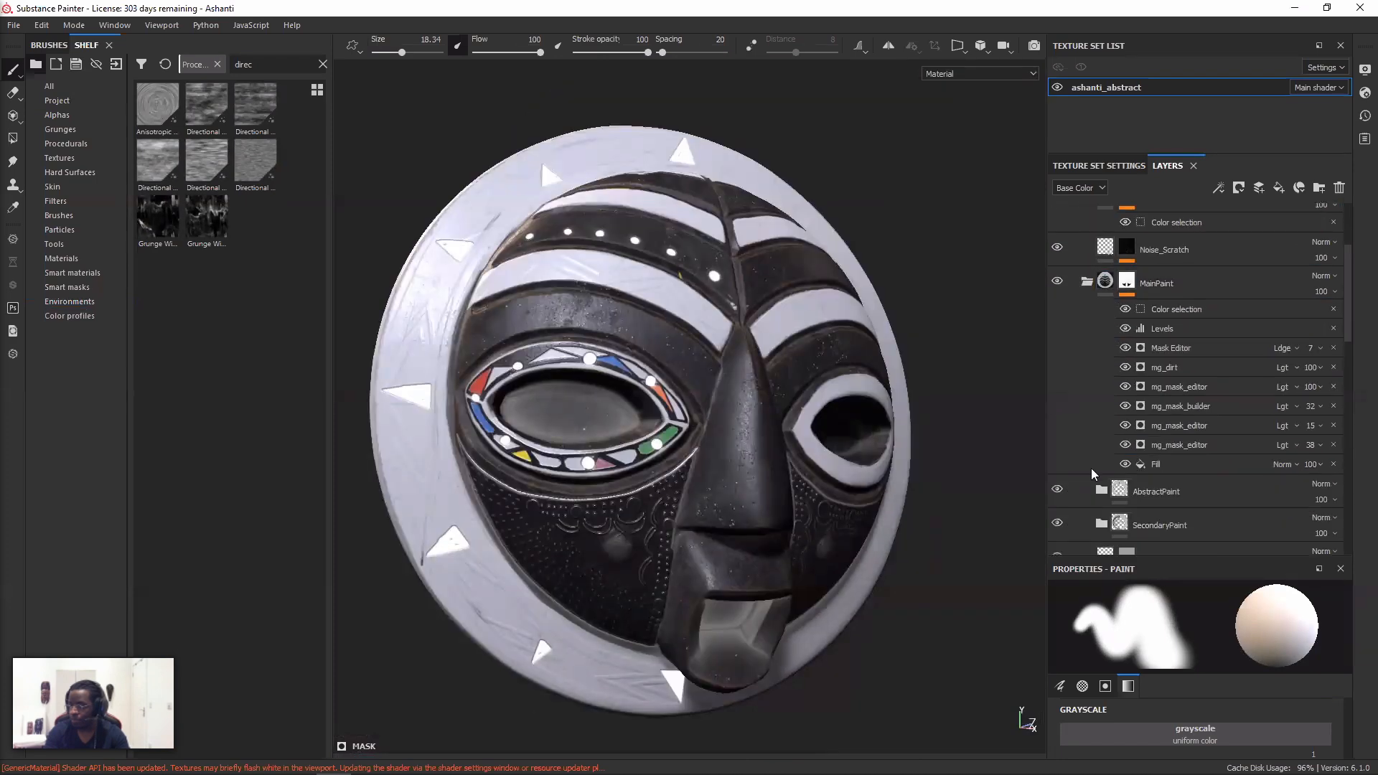
click(1086, 282)
scroll(1103, 277, down, 2)
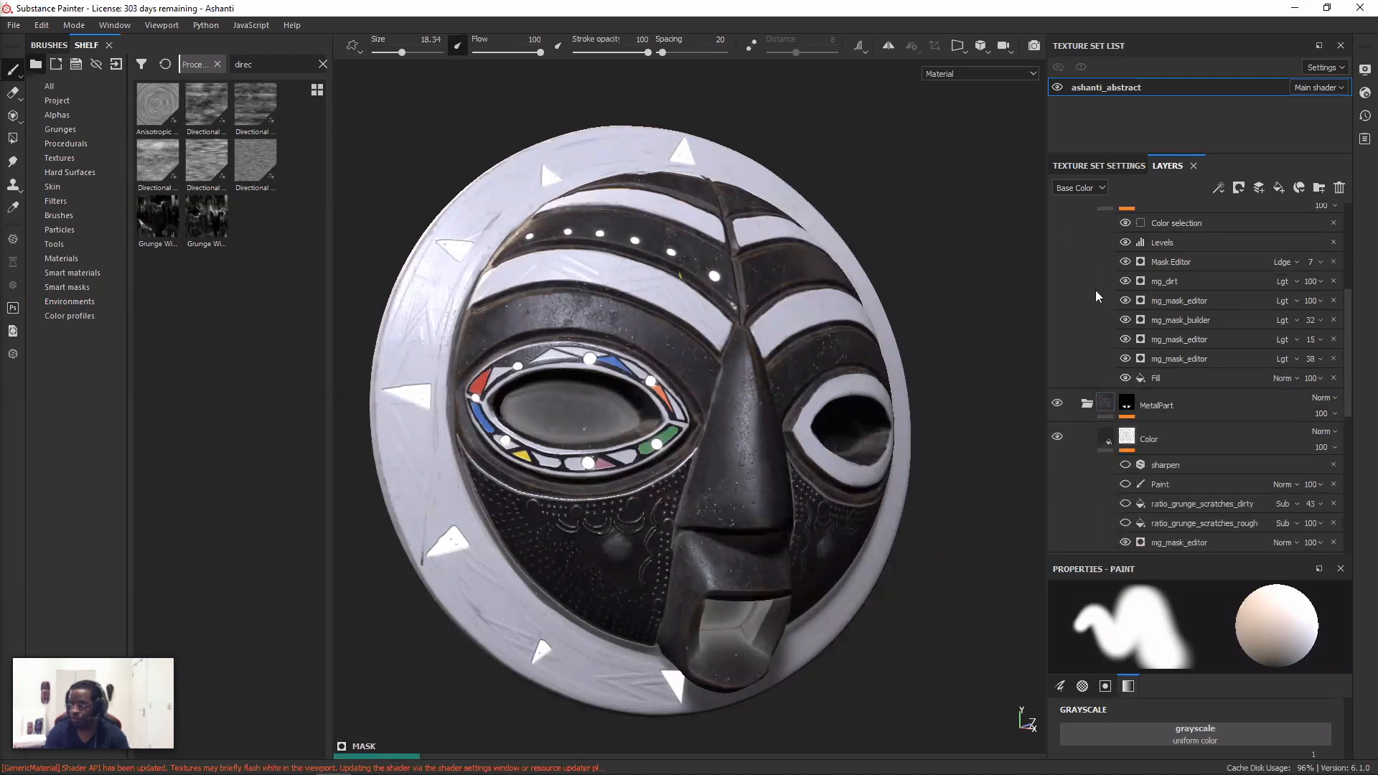
scroll(1089, 285, up, 1)
click(1099, 448)
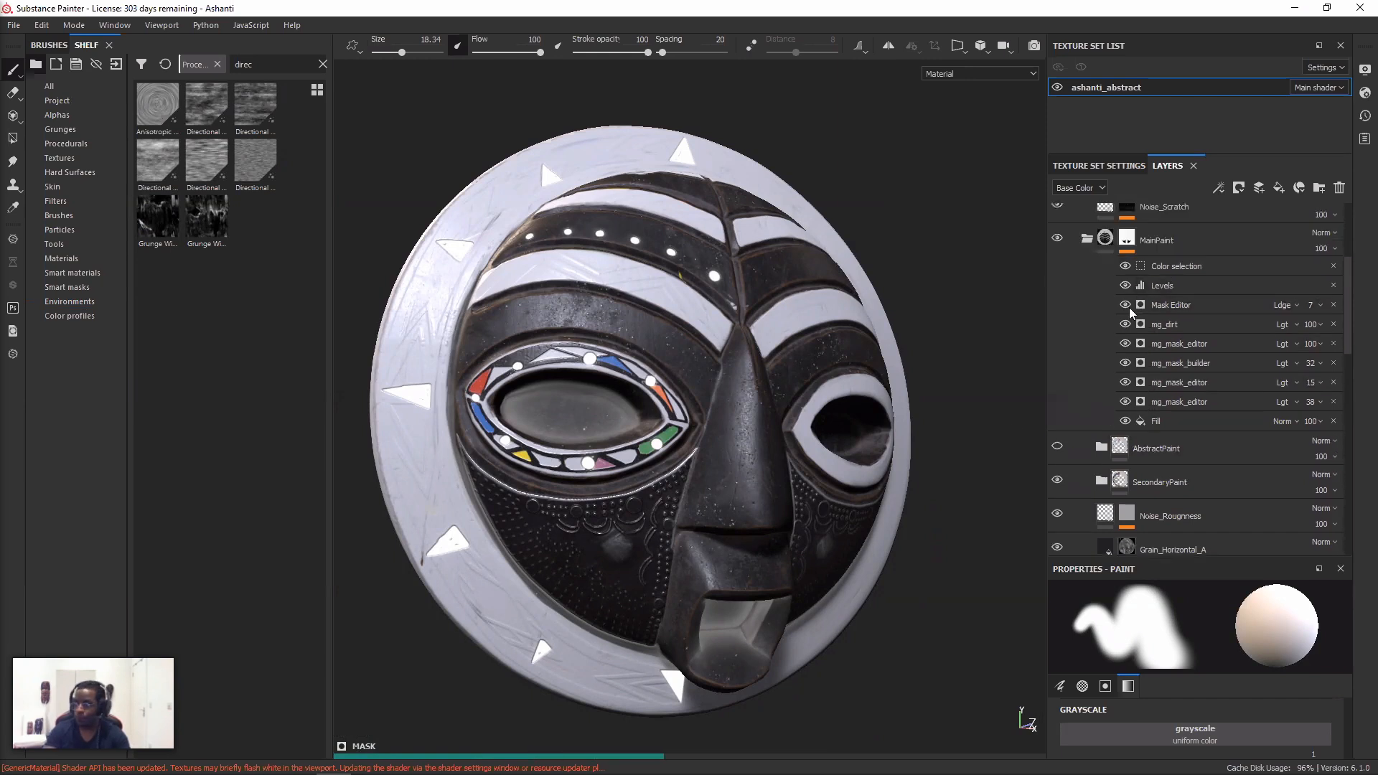
- Expand the SecondaryPaint folder and hide the NdebeleColor group inside it
scroll(1099, 420, down, 3)
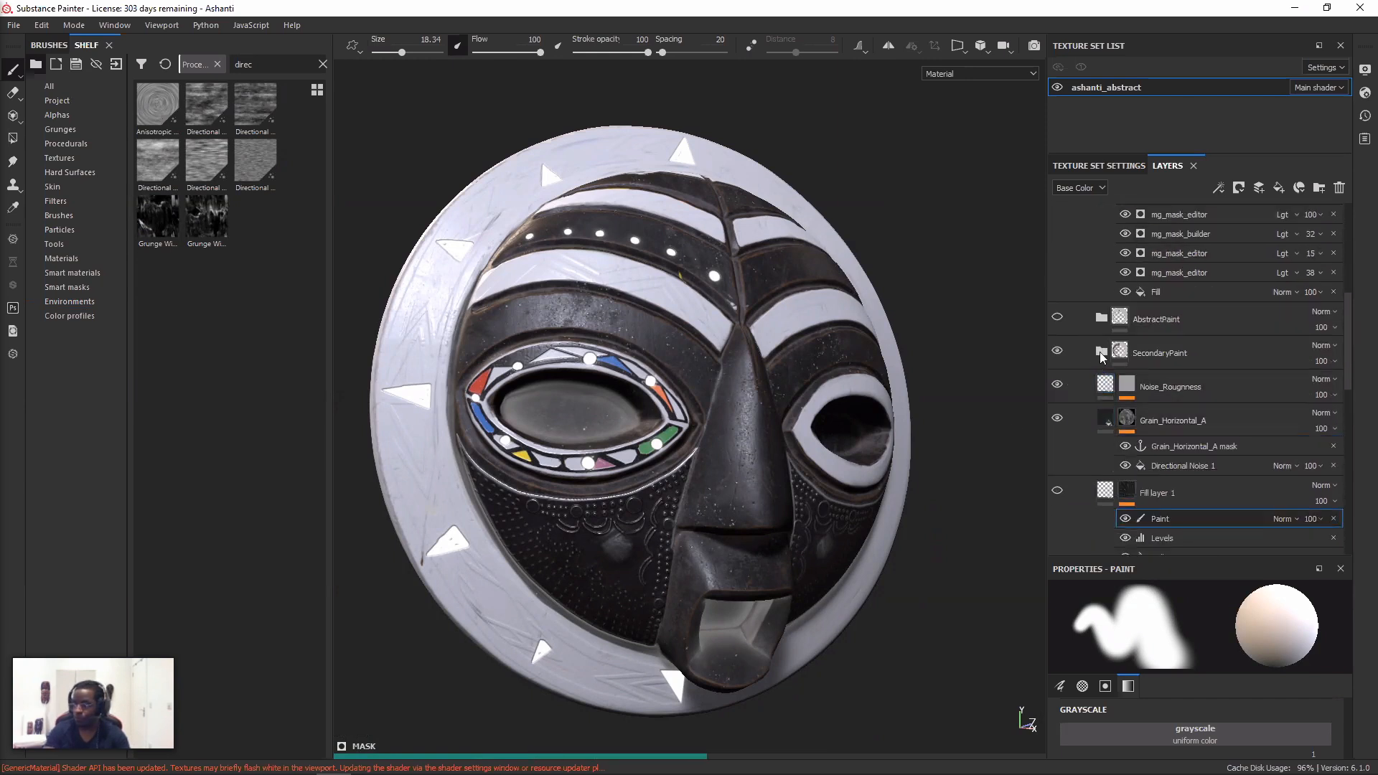
click(1101, 353)
click(1115, 342)
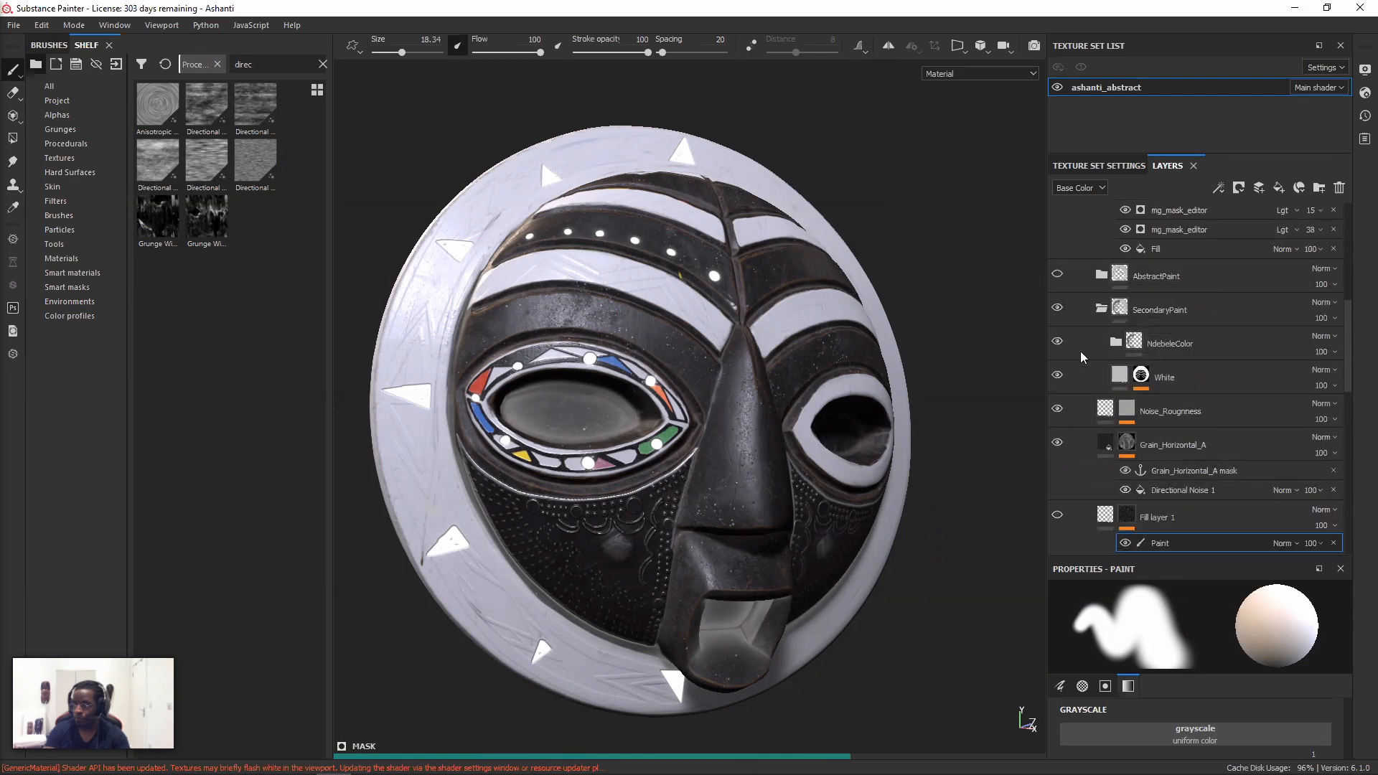
click(1059, 341)
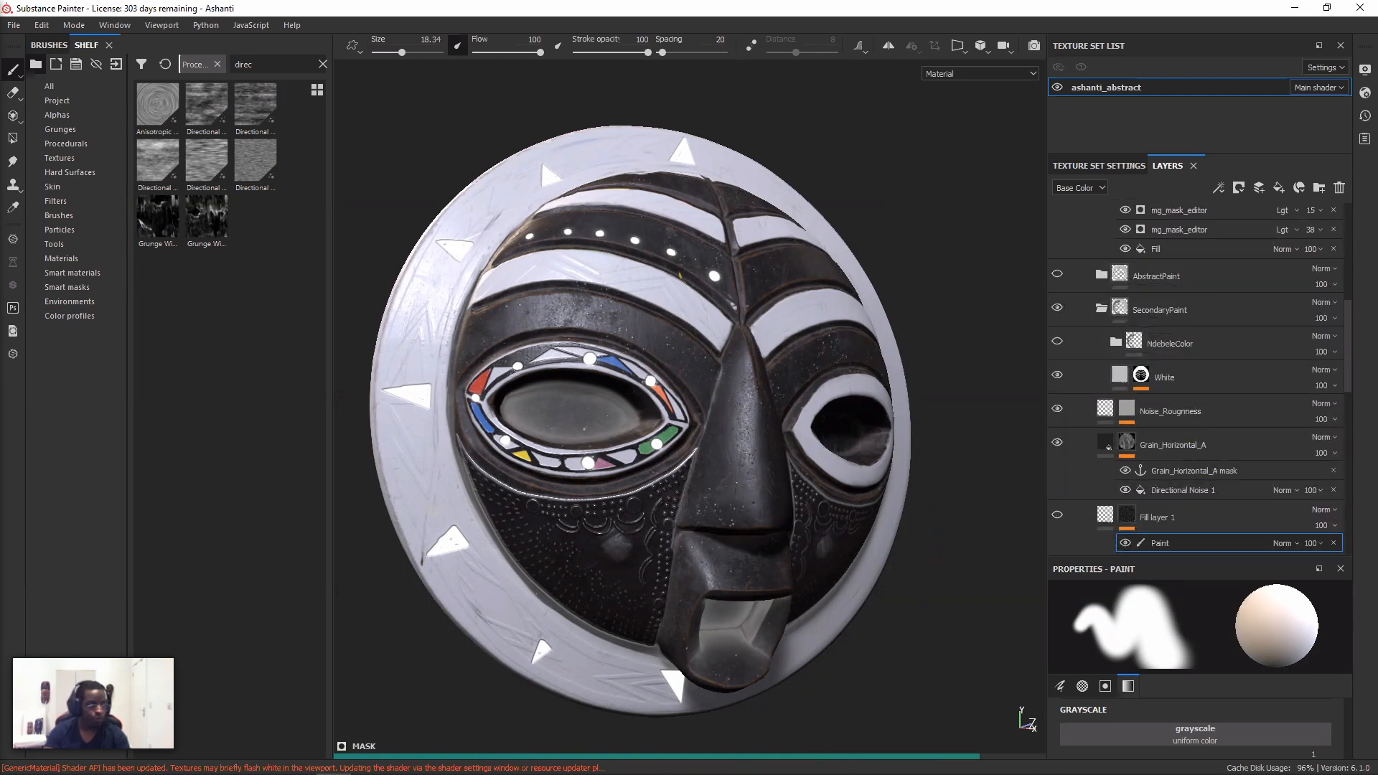